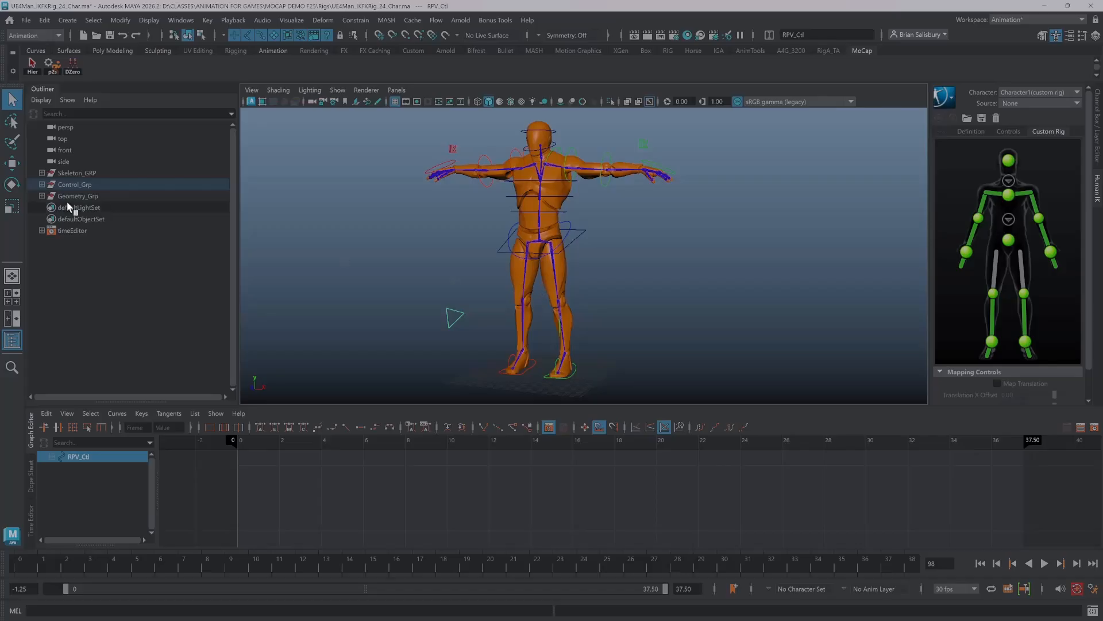
- Examine the hierarchies inside the Skeleton_GRP, Control_Grp and Geometry_Grp groups, collapsing each one again
{"action": "left_click", "coordinate": [42, 174]}
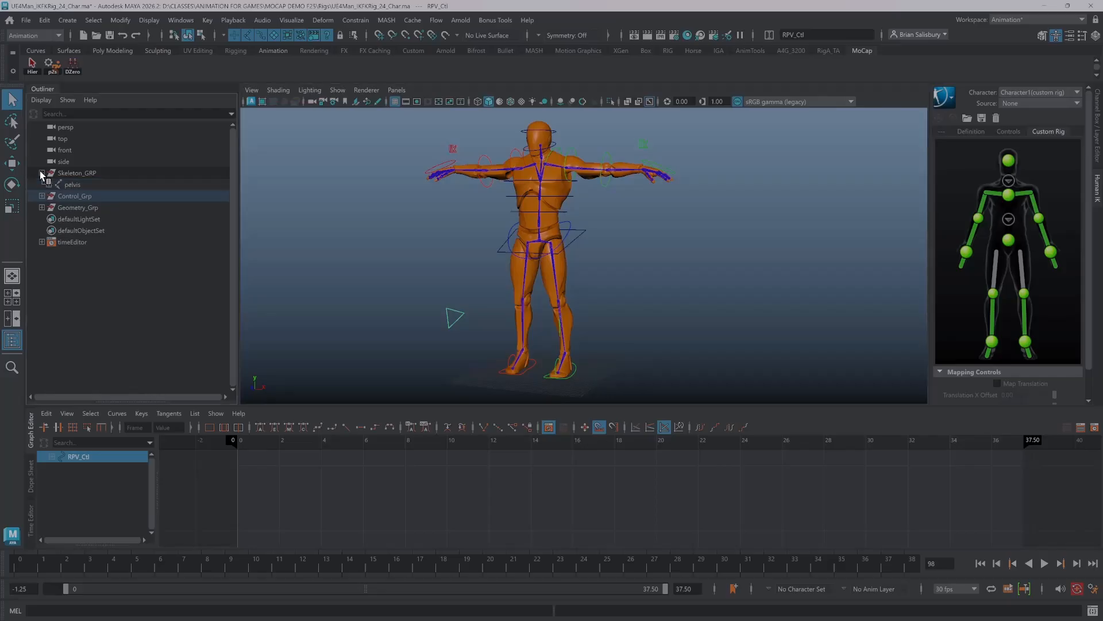
{"action": "left_click", "coordinate": [42, 173], "text": "shift"}
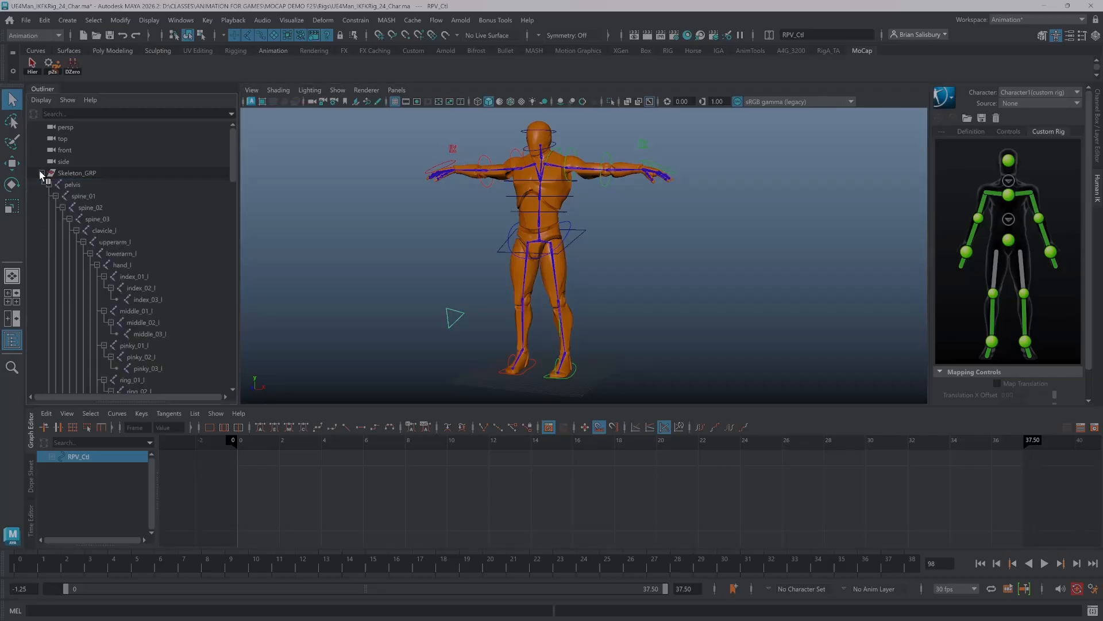
{"action": "left_click", "coordinate": [42, 173]}
{"action": "left_click", "coordinate": [43, 185], "text": "shift"}
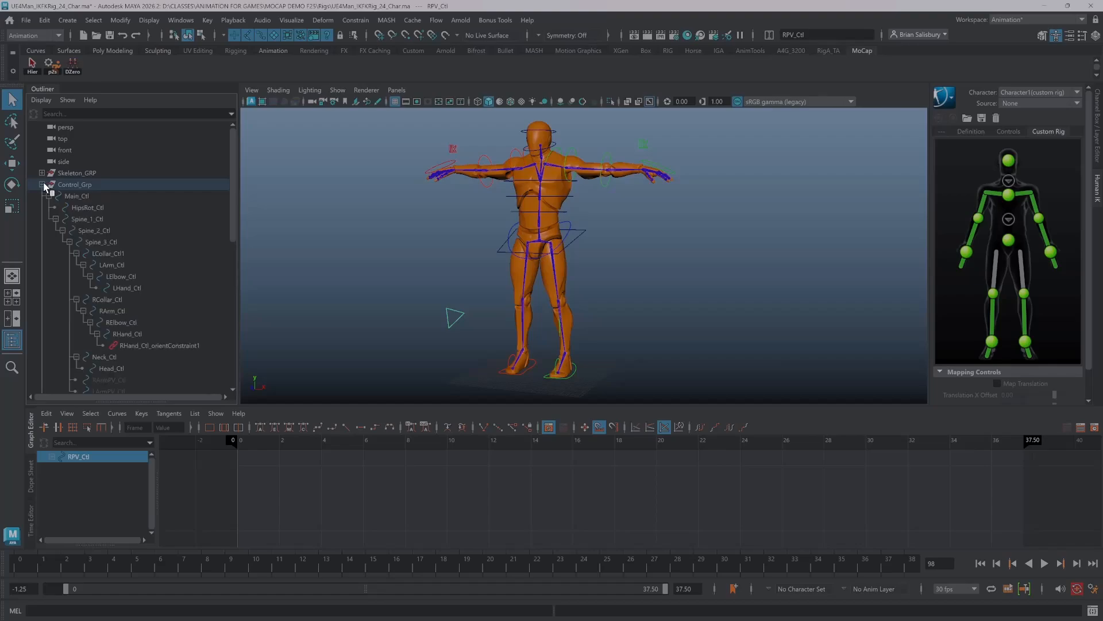
{"action": "left_click", "coordinate": [43, 184]}
{"action": "left_click", "coordinate": [42, 195]}
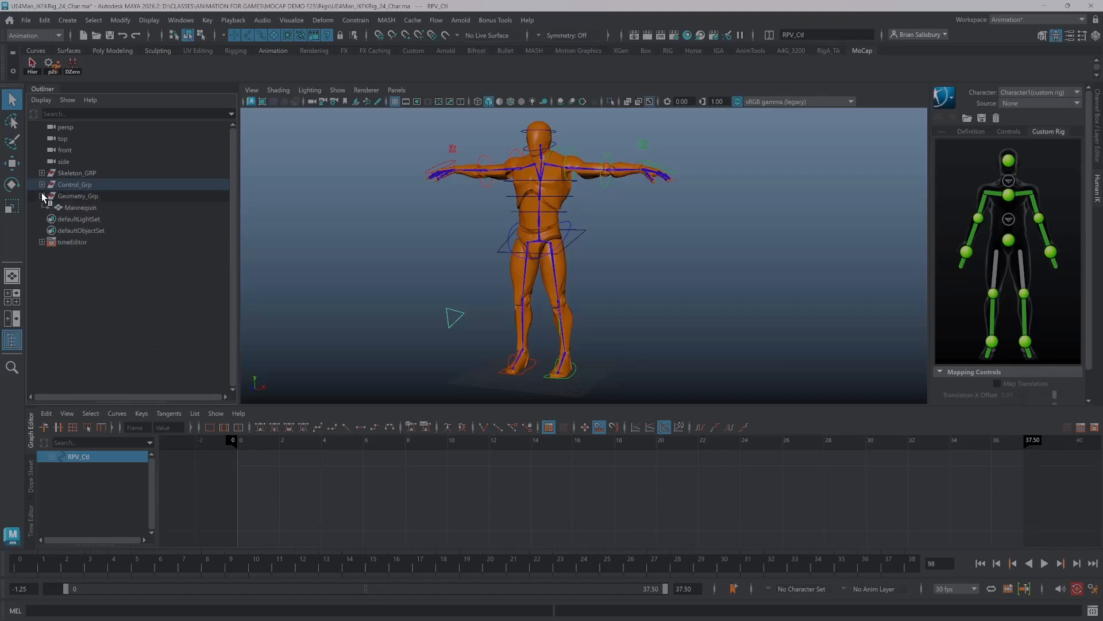
{"action": "left_click", "coordinate": [42, 196]}
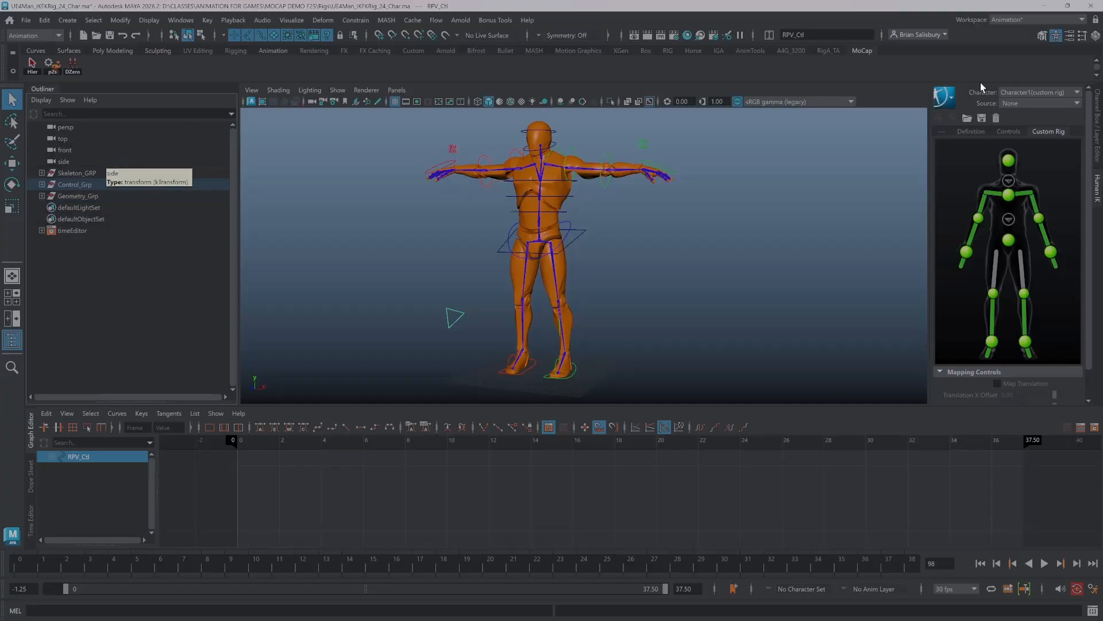
- Review the HumanIK custom rig mapping of Character1 and leave the current character set to None
{"action": "left_click", "coordinate": [1024, 92]}
{"action": "left_click", "coordinate": [1014, 103]}
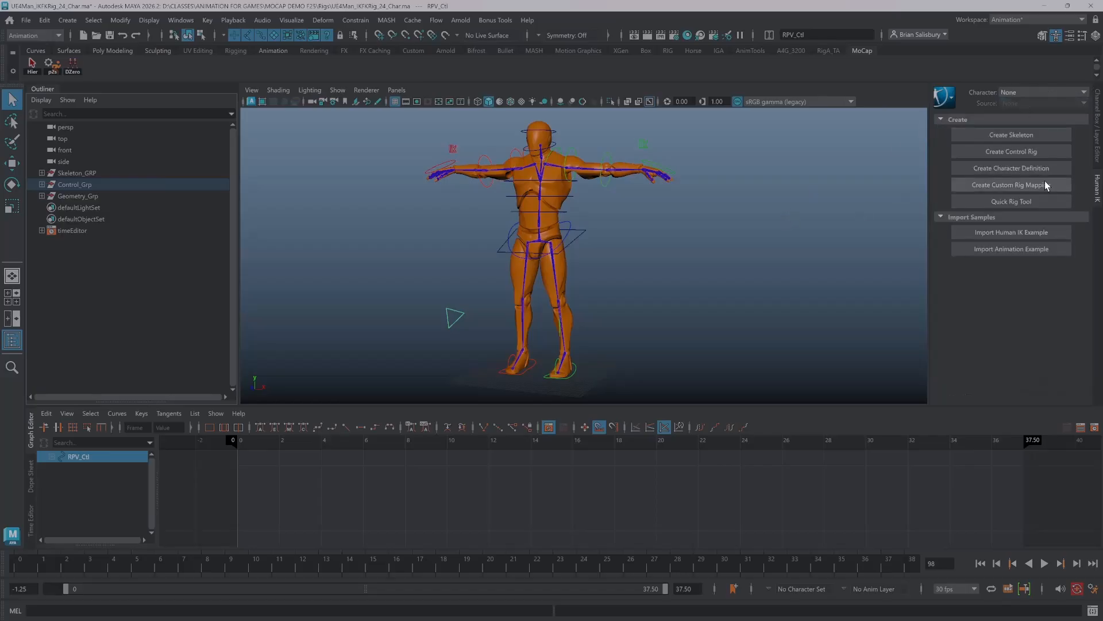
{"action": "left_click", "coordinate": [1020, 93]}
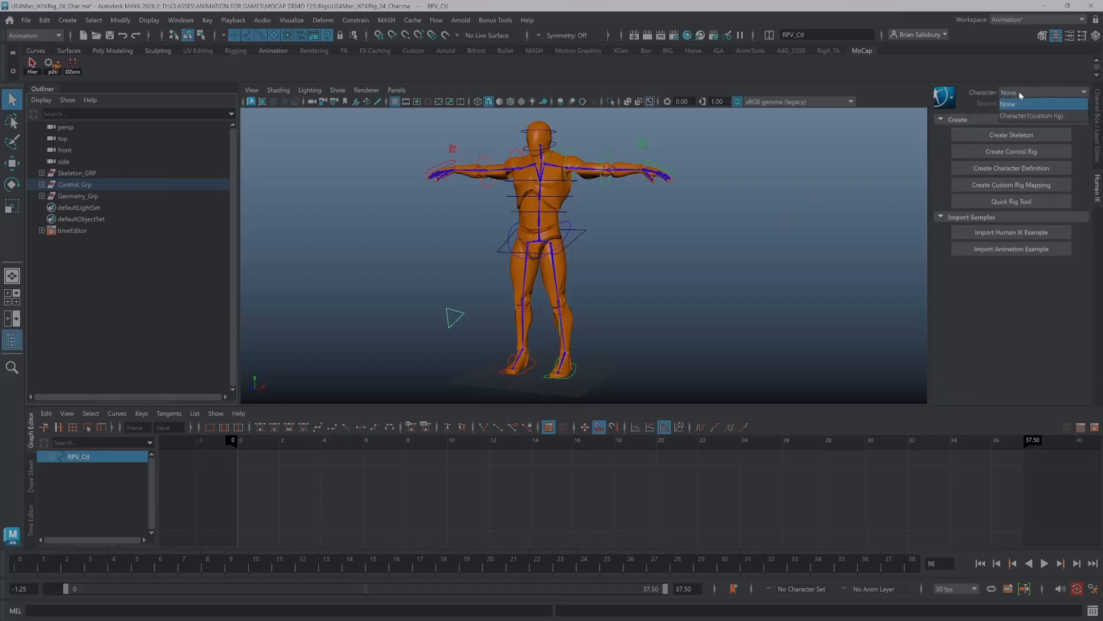
{"action": "left_click", "coordinate": [1029, 116]}
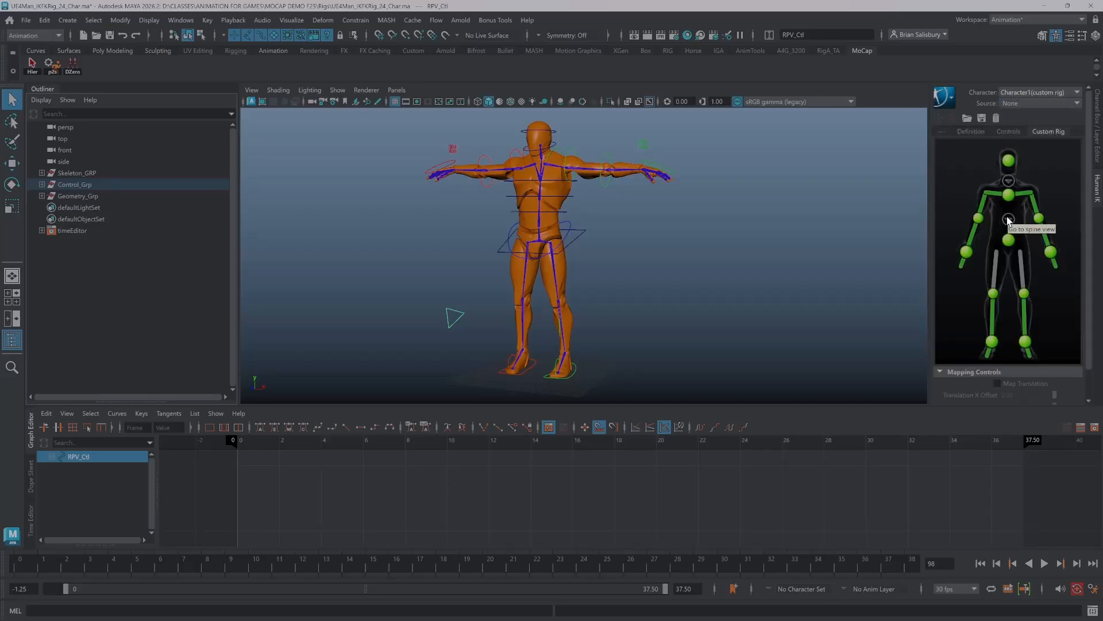
{"action": "left_click", "coordinate": [1016, 103]}
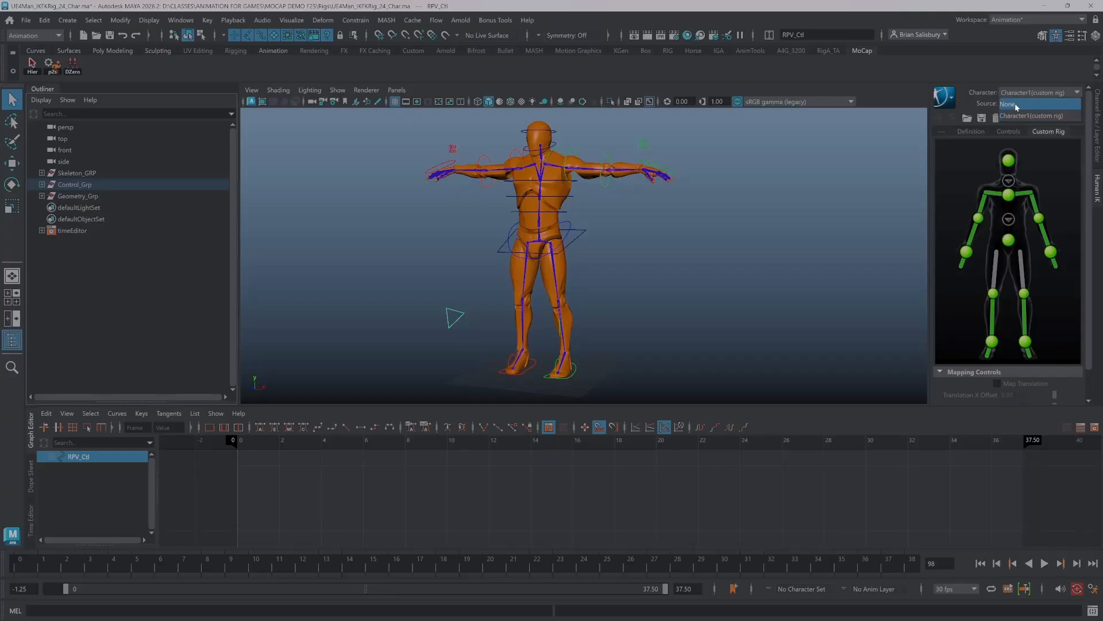
{"action": "left_click", "coordinate": [1015, 104]}
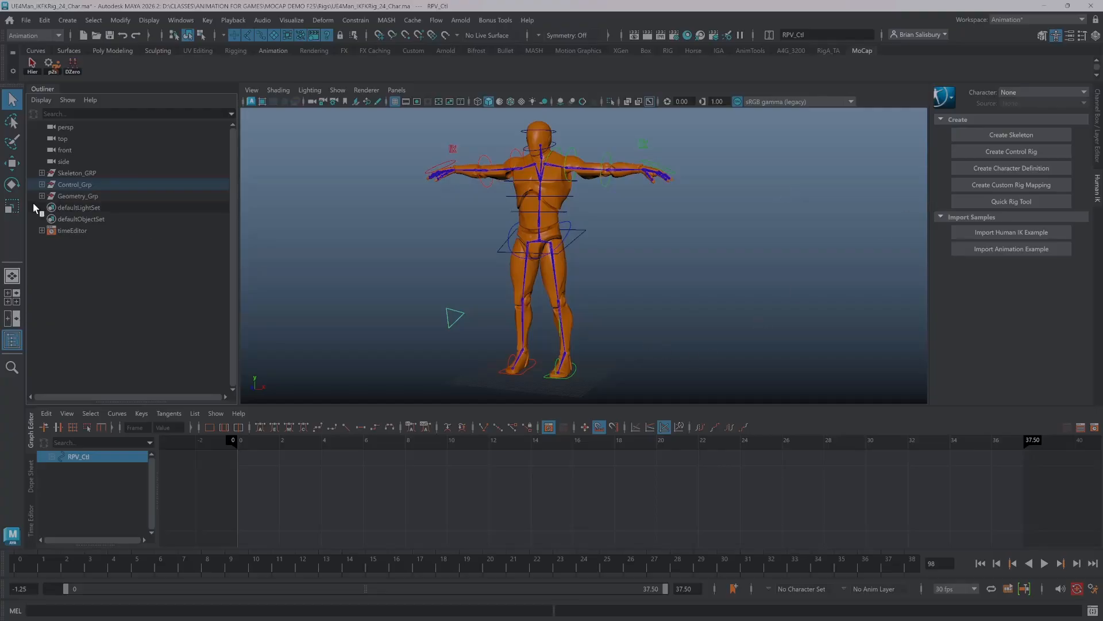
- Rename the skeleton group as Skeleton_Grp_IK
{"action": "left_click", "coordinate": [76, 174]}
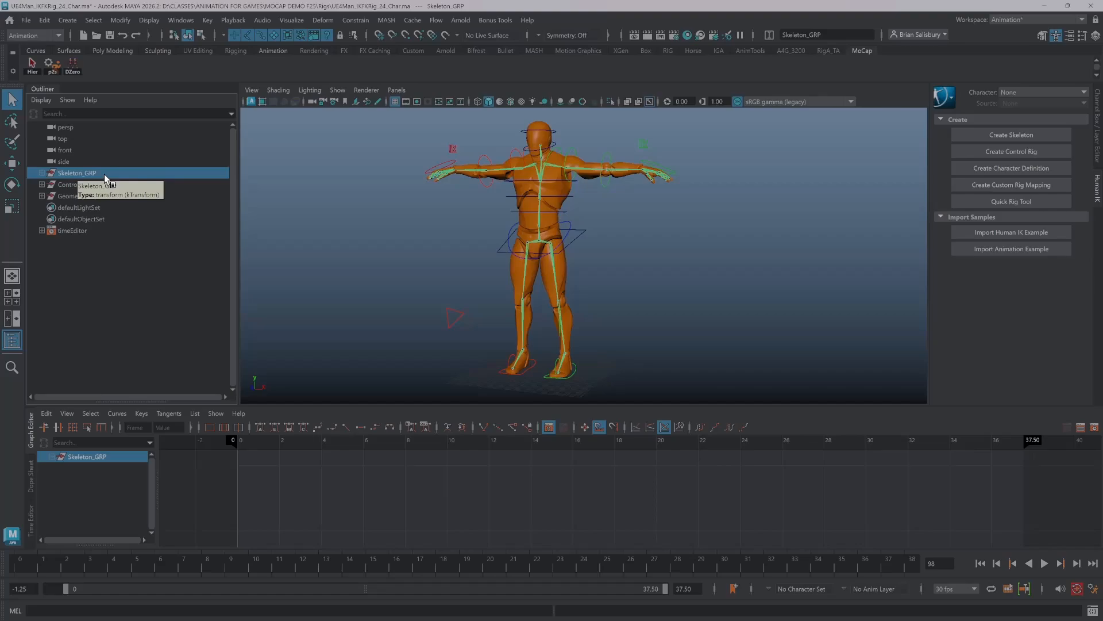
{"action": "key", "text": "F2"}
{"action": "left_click", "coordinate": [98, 267]}
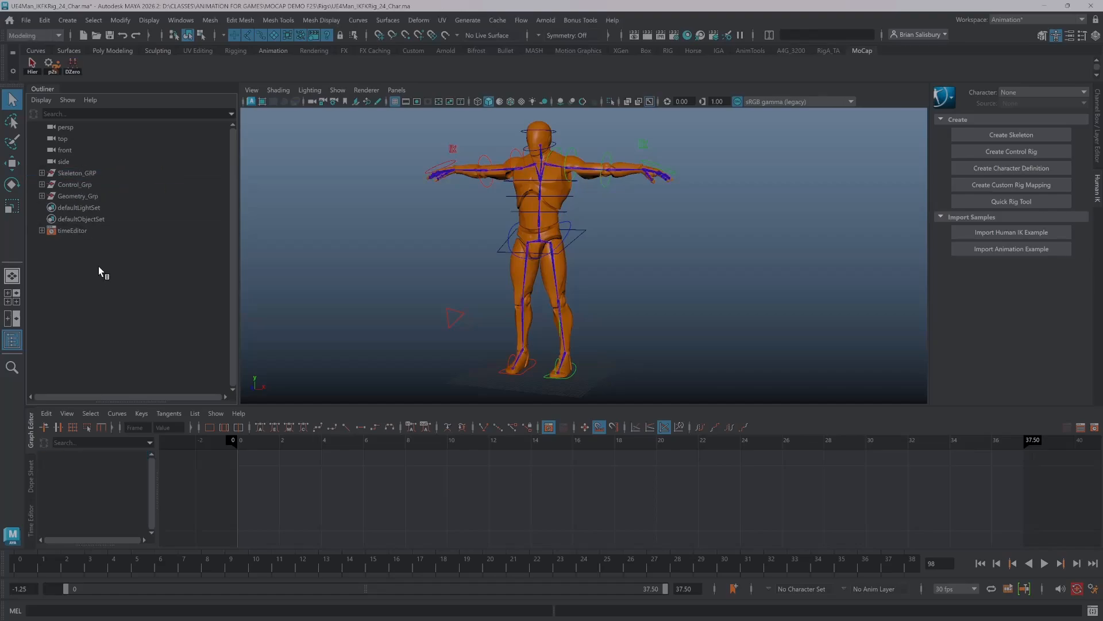
{"action": "left_click", "coordinate": [91, 173]}
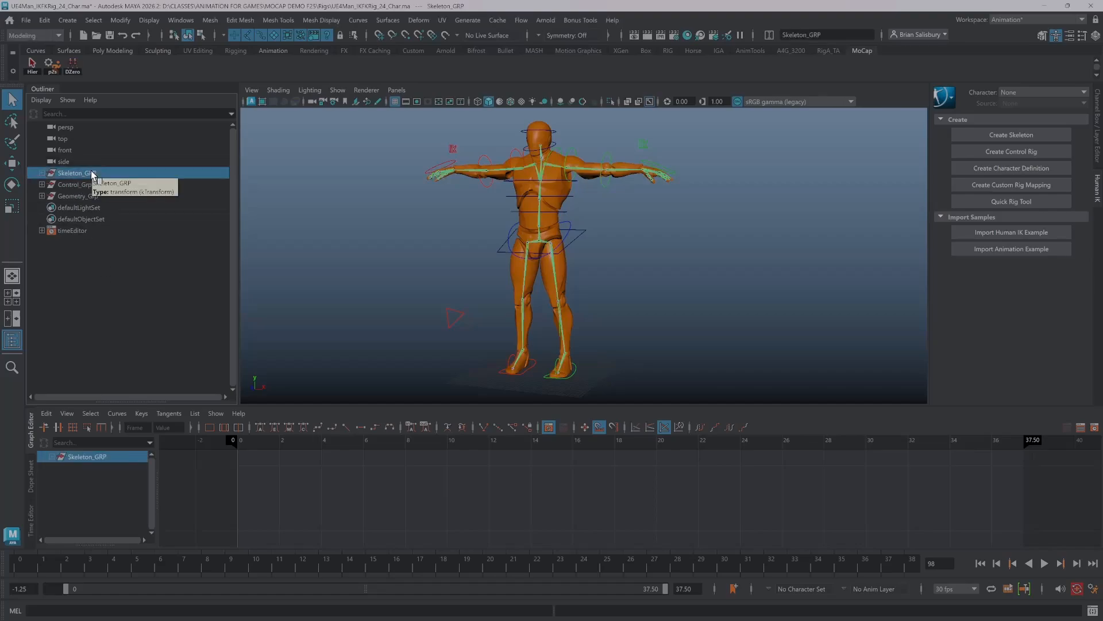
{"action": "right_click", "coordinate": [116, 173]}
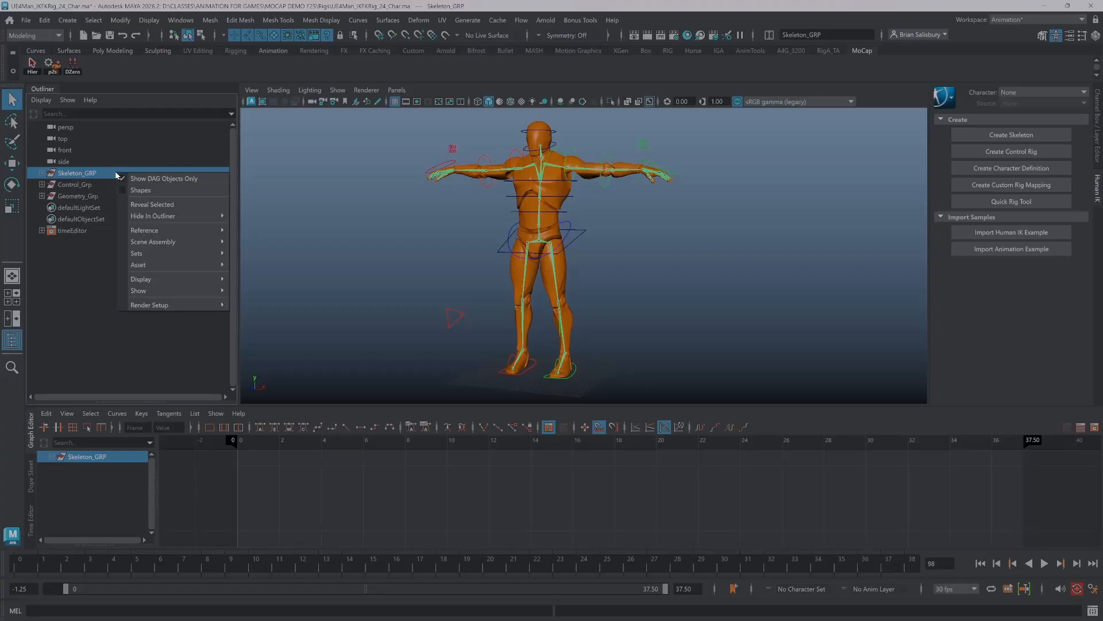
{"action": "double_click", "coordinate": [90, 174]}
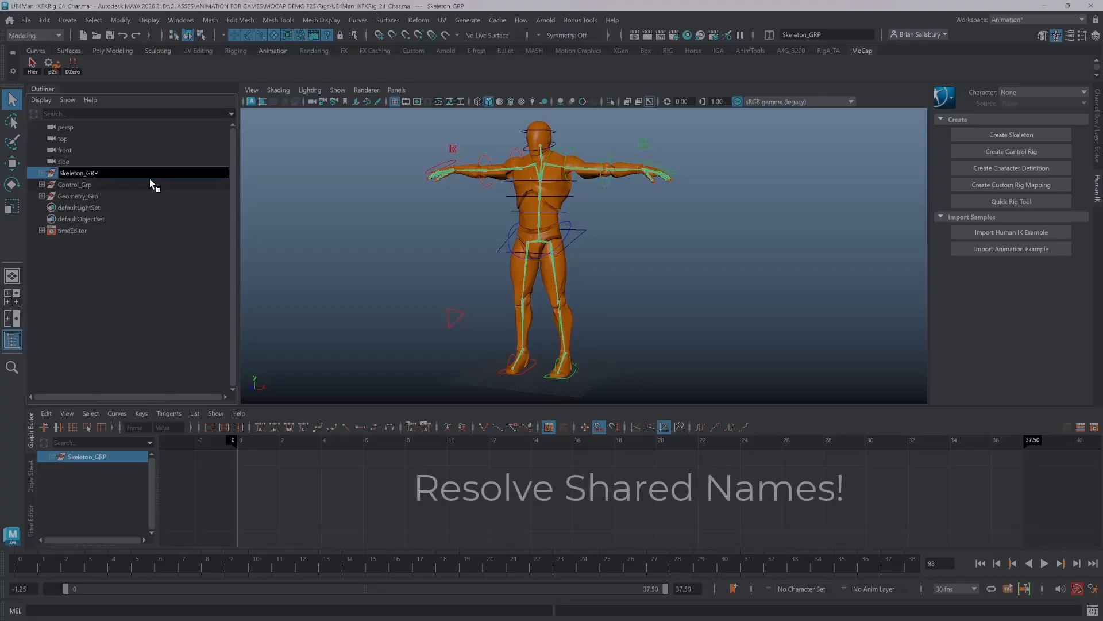
{"action": "double_click", "coordinate": [144, 174]}
{"action": "left_click", "coordinate": [106, 173]}
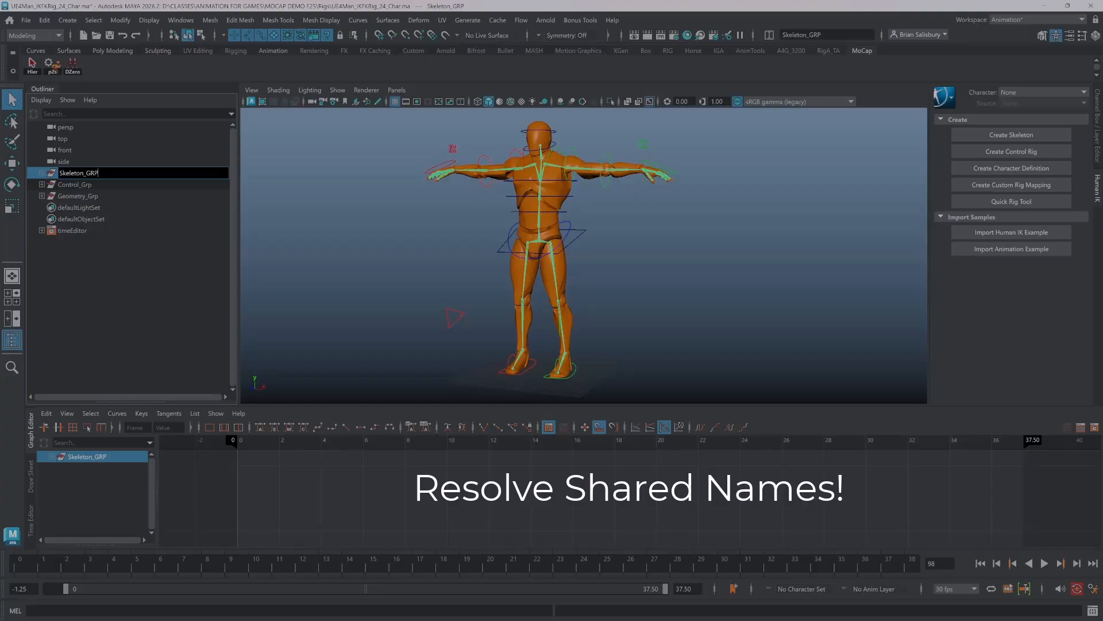
{"action": "type", "text": "_IK"}
{"action": "key", "text": "BackSpace"}
{"action": "key", "text": "BackSpace"}
{"action": "type", "text": "rp"}
{"action": "key", "text": "Return"}
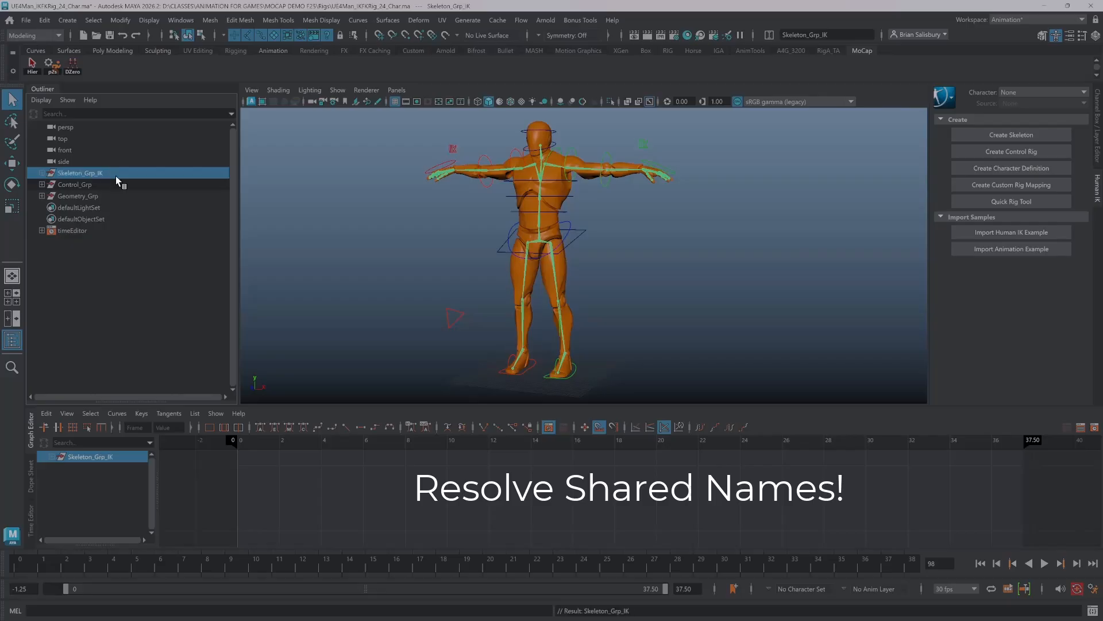
- Rename the control group as Control_Grp_IK
{"action": "left_click", "coordinate": [91, 184]}
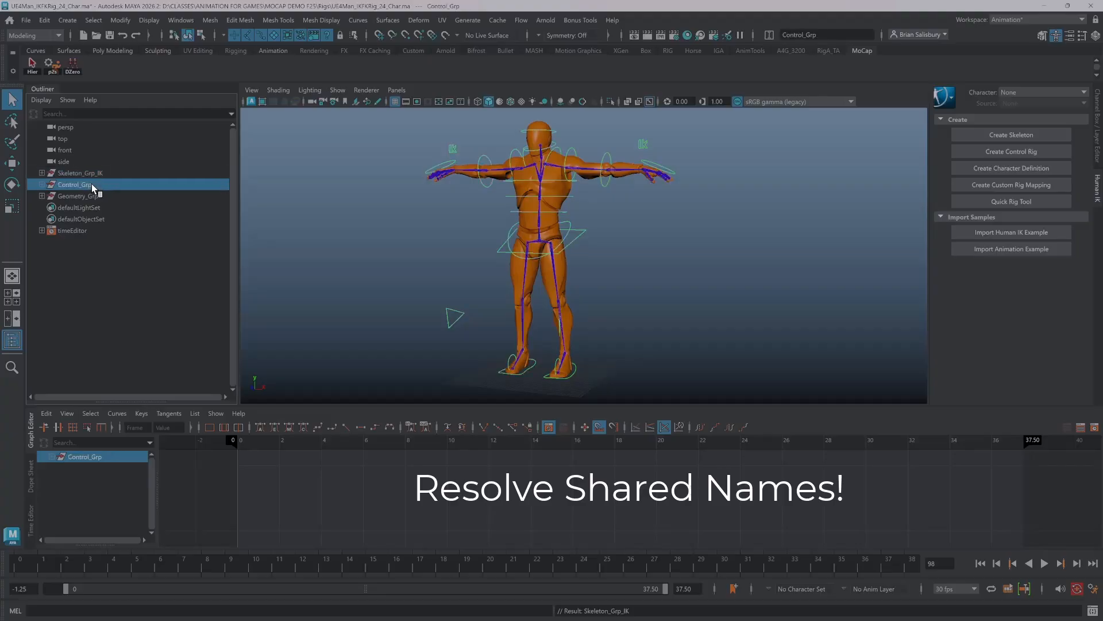
{"action": "double_click", "coordinate": [110, 184]}
{"action": "left_click", "coordinate": [110, 184]}
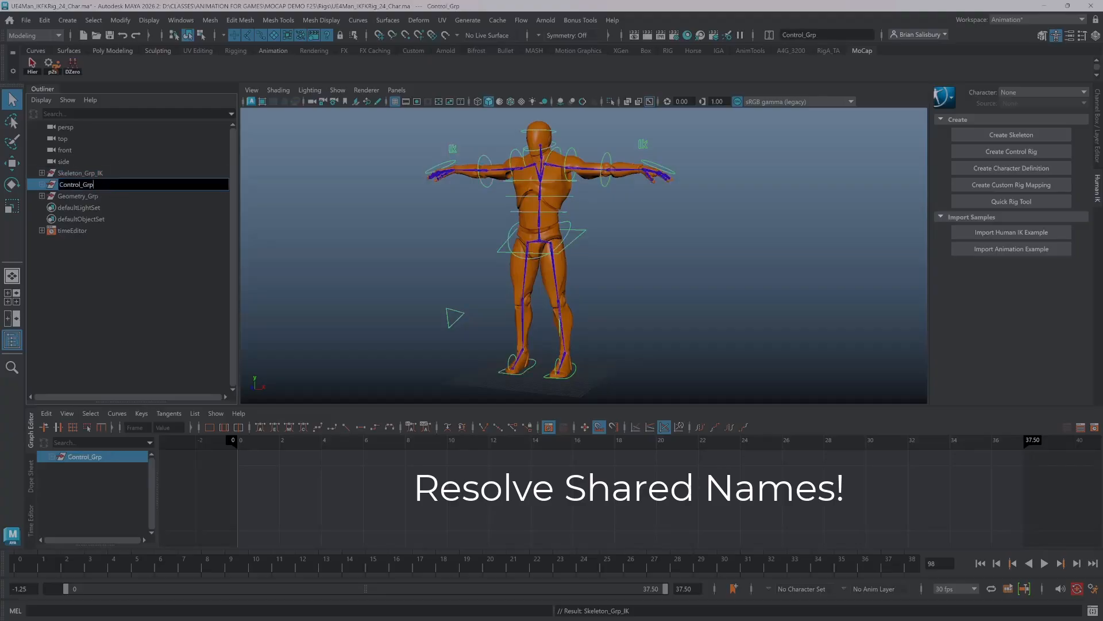
{"action": "type", "text": "_IK"}
{"action": "key", "text": "Return"}
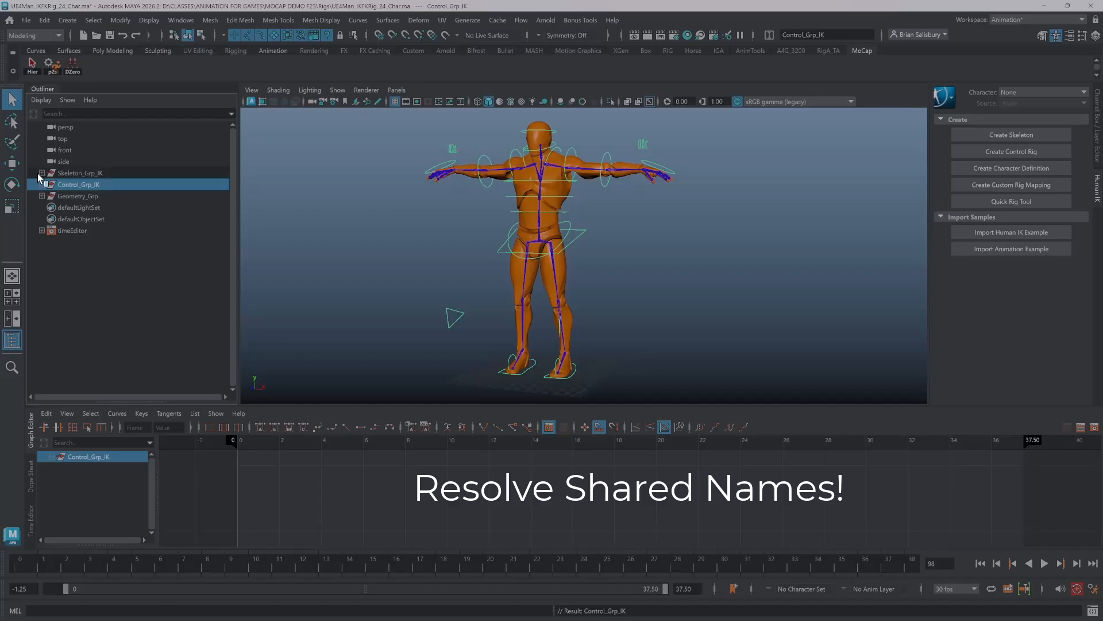
- Rename the geometry group as Geometry_Grp_IK
{"action": "double_click", "coordinate": [79, 196]}
{"action": "left_click", "coordinate": [110, 196]}
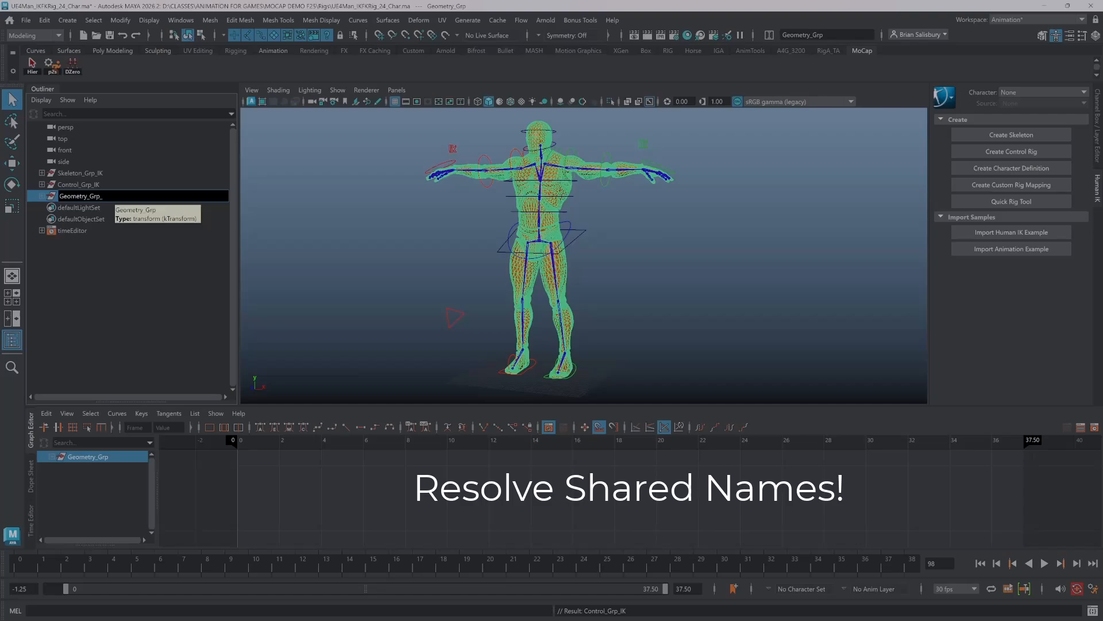
{"action": "type", "text": "_IK"}
{"action": "key", "text": "Return"}
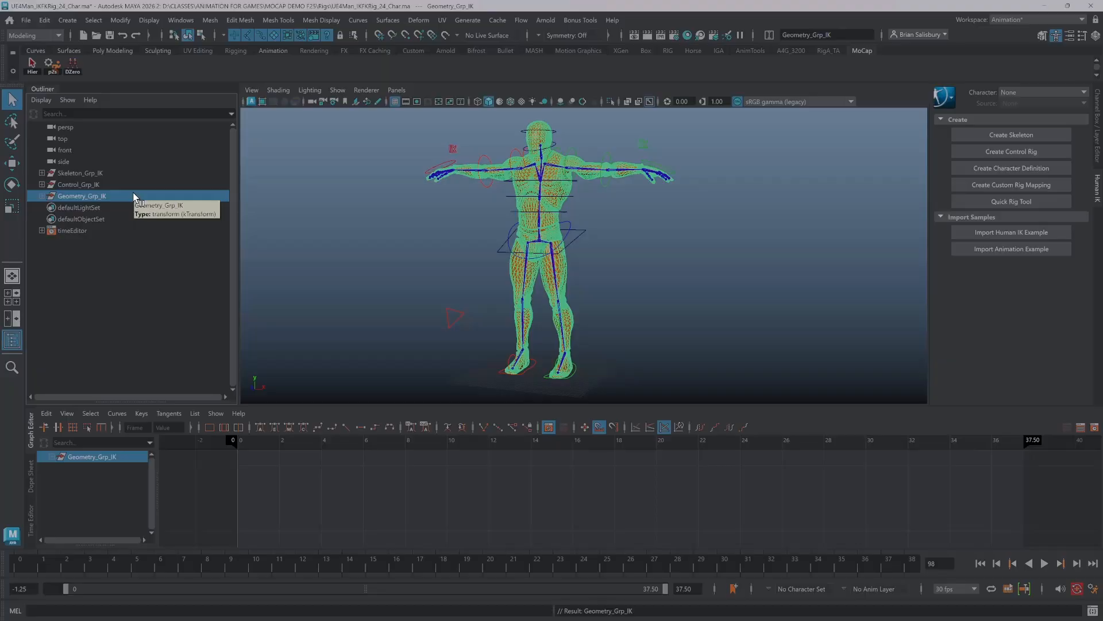
- Add the prefix IKRIG_ to the names of the pelvis joint and its whole hierarchy inside Skeleton_Grp_IK, and collapse the group
{"action": "left_click", "coordinate": [42, 173], "text": "shift"}
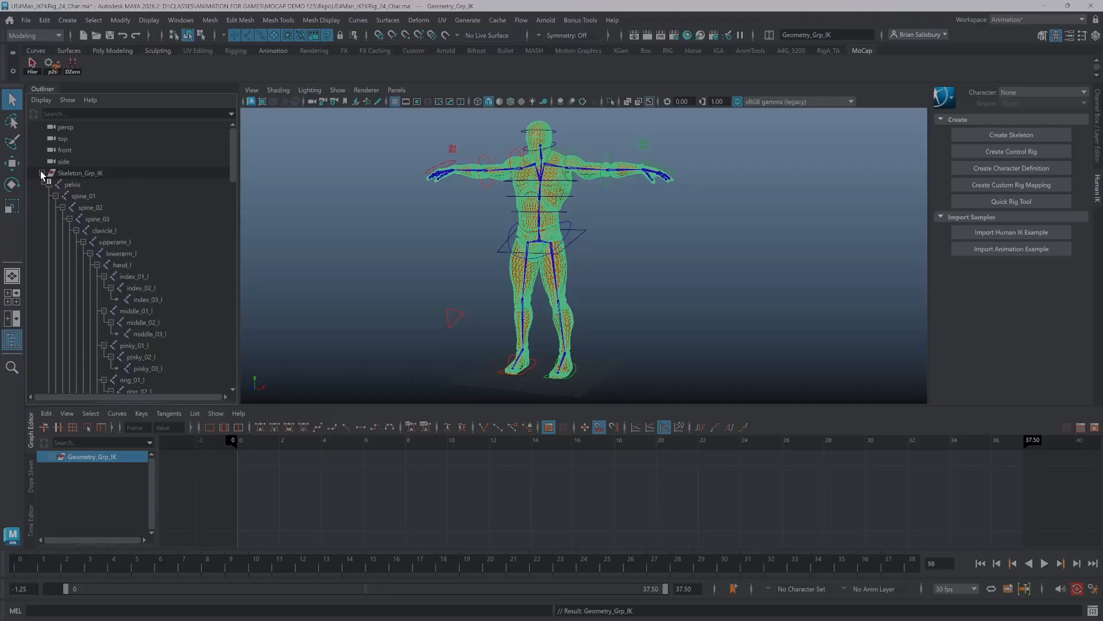
{"action": "left_click", "coordinate": [72, 184]}
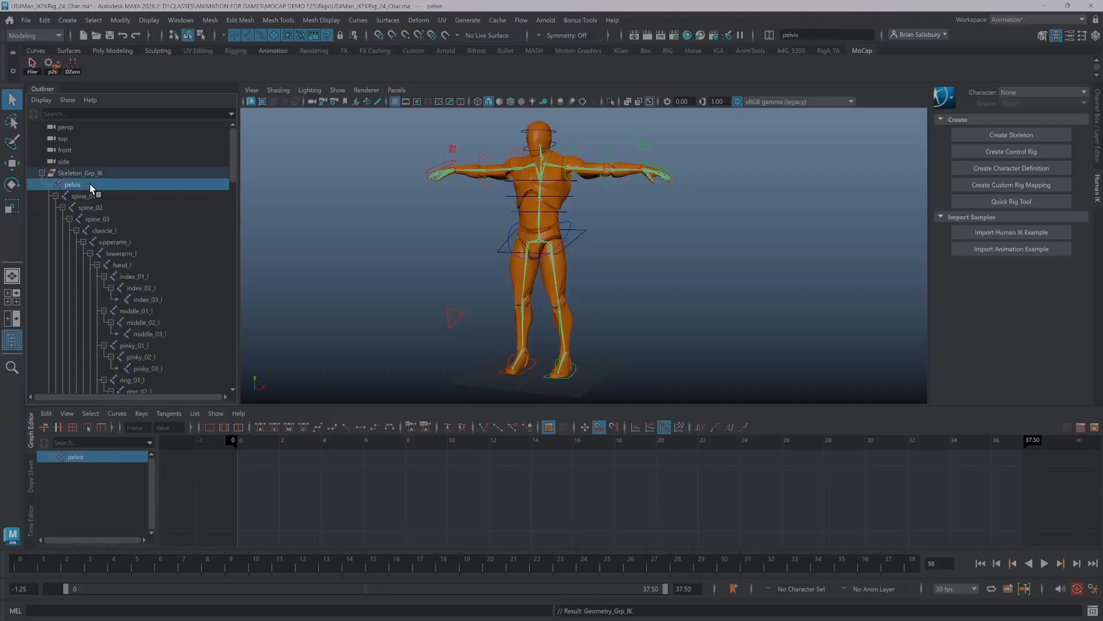
{"action": "left_click", "coordinate": [30, 68]}
{"action": "left_click_drag", "start_coordinate": [233, 158], "coordinate": [222, 131]}
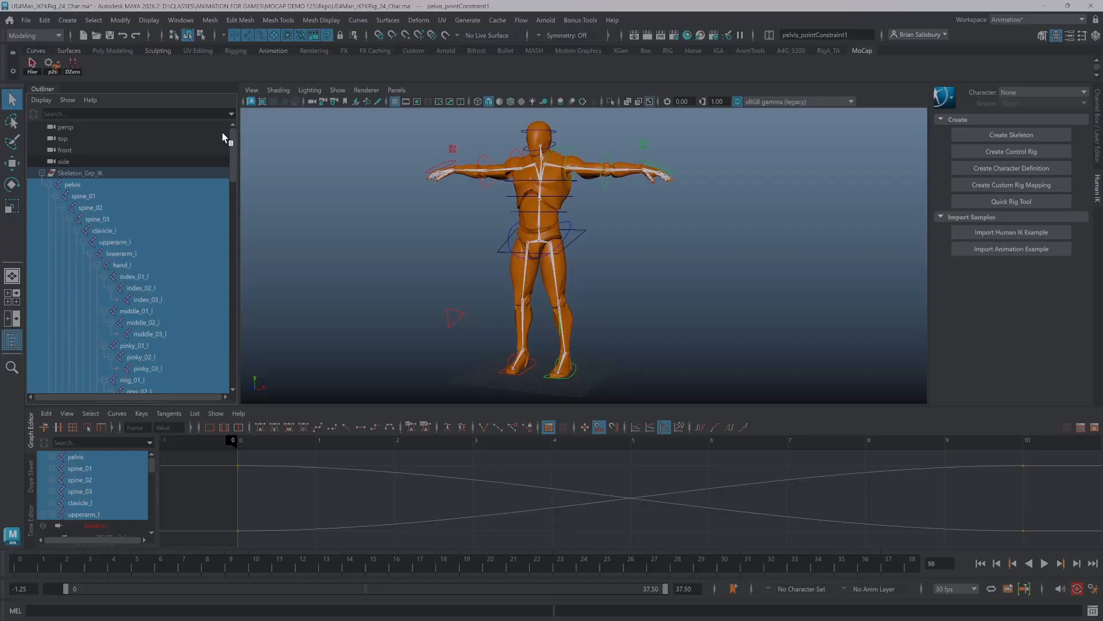
{"action": "left_click", "coordinate": [127, 22]}
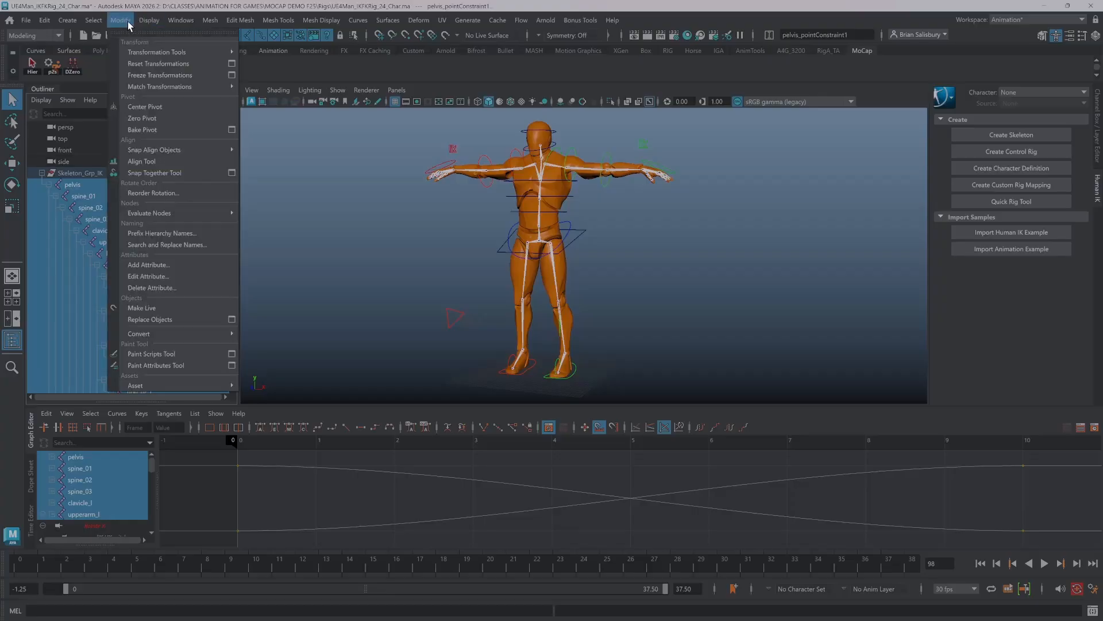
{"action": "left_click", "coordinate": [197, 235]}
{"action": "left_click", "coordinate": [542, 323]}
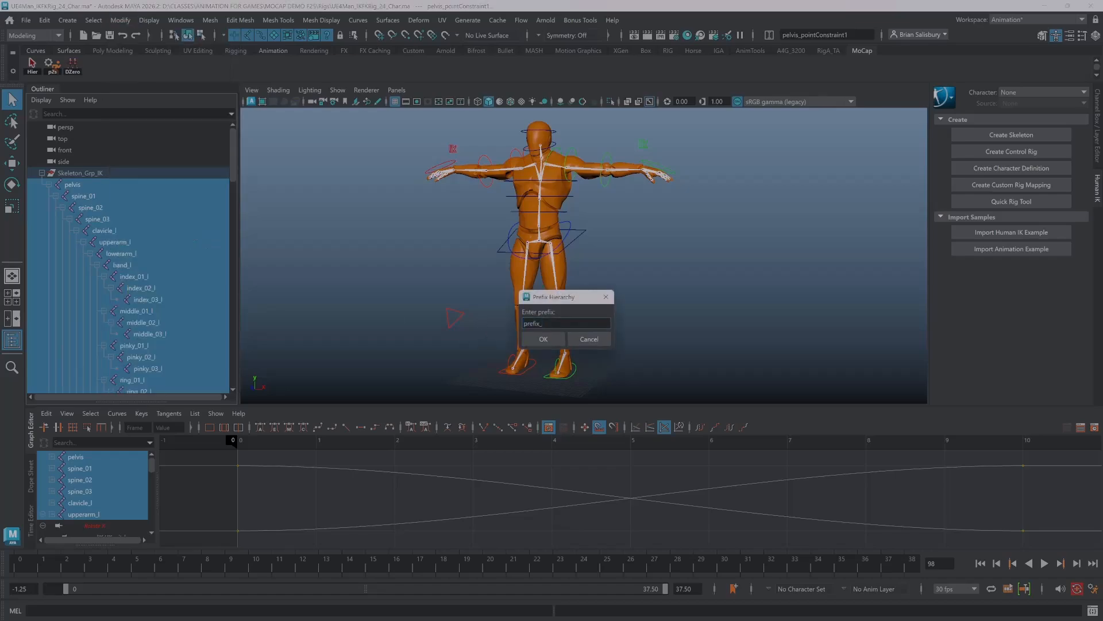
{"action": "key", "text": "BackSpace"}
{"action": "key", "text": "BackSpace"}
{"action": "key", "text": "BackSpace"}
{"action": "key", "text": "BackSpace"}
{"action": "key", "text": "BackSpace"}
{"action": "key", "text": "BackSpace"}
{"action": "type", "text": "IKRIG_"}
{"action": "left_click", "coordinate": [538, 339]}
{"action": "scroll", "coordinate": [160, 352], "scroll_direction": "down", "scroll_amount": 5}
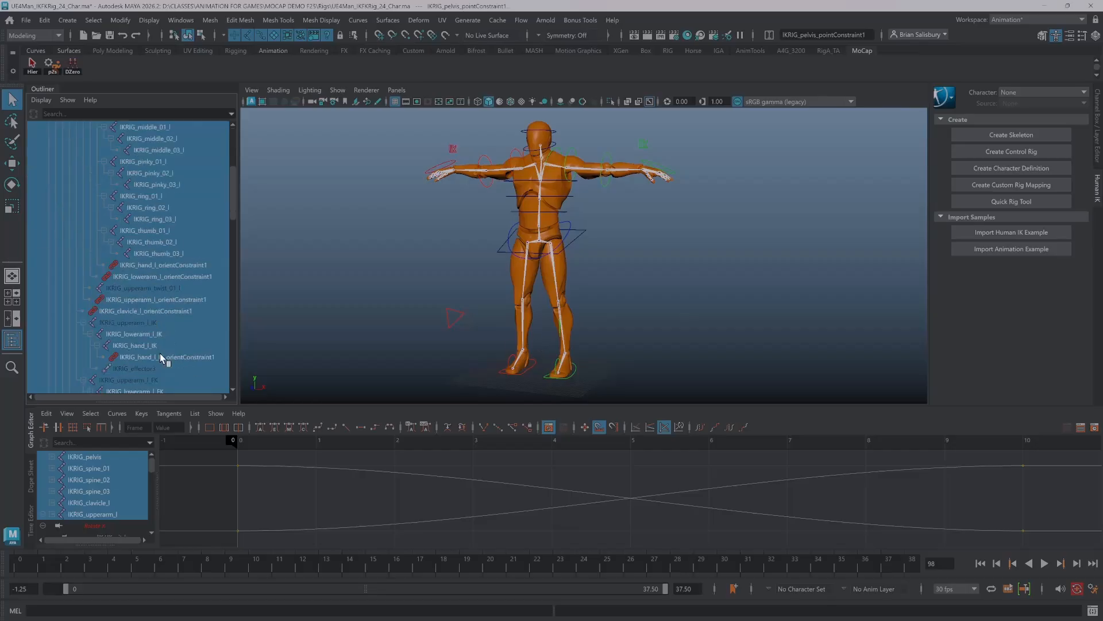
{"action": "scroll", "coordinate": [170, 287], "scroll_direction": "up", "scroll_amount": 5}
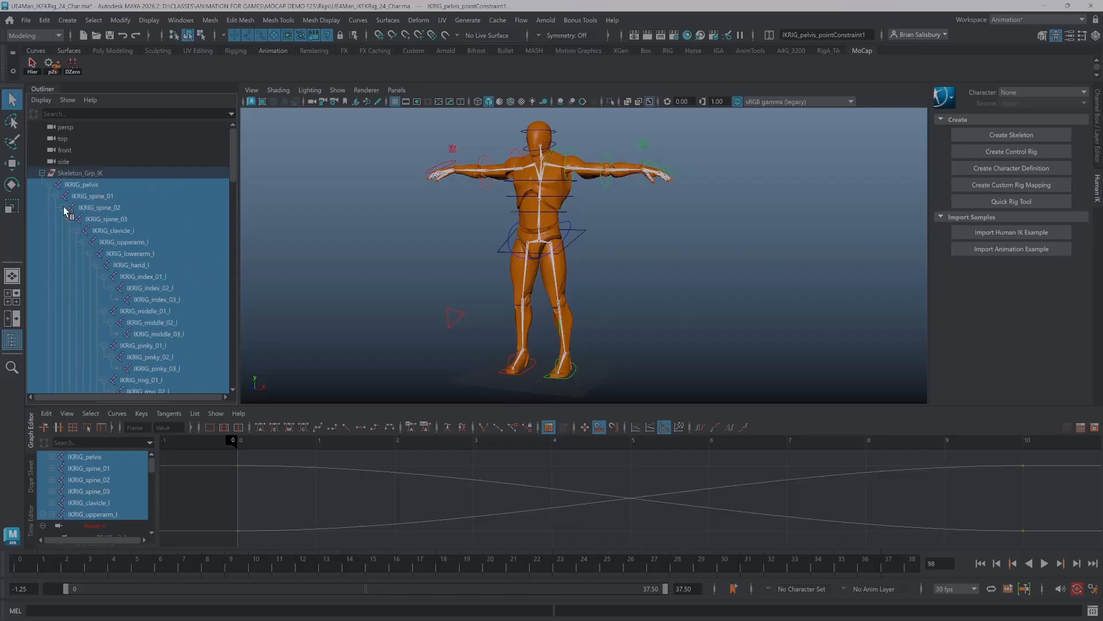
{"action": "left_click", "coordinate": [42, 173]}
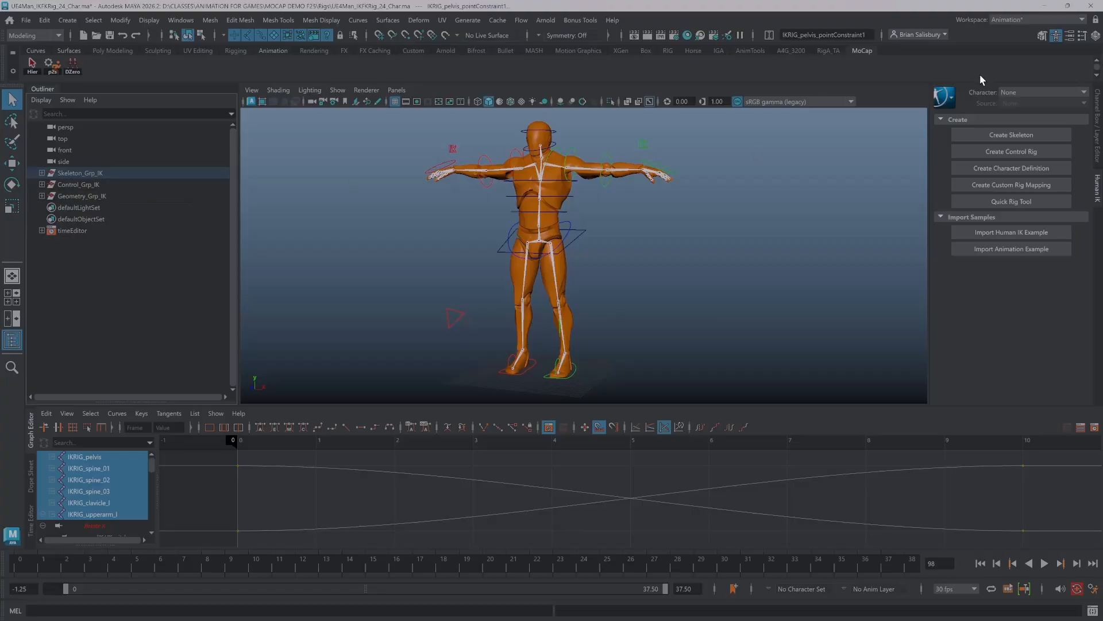
- Check the Character1 custom rig mapping and its character options in HumanIK, and return the current character to None
{"action": "left_click", "coordinate": [1050, 93]}
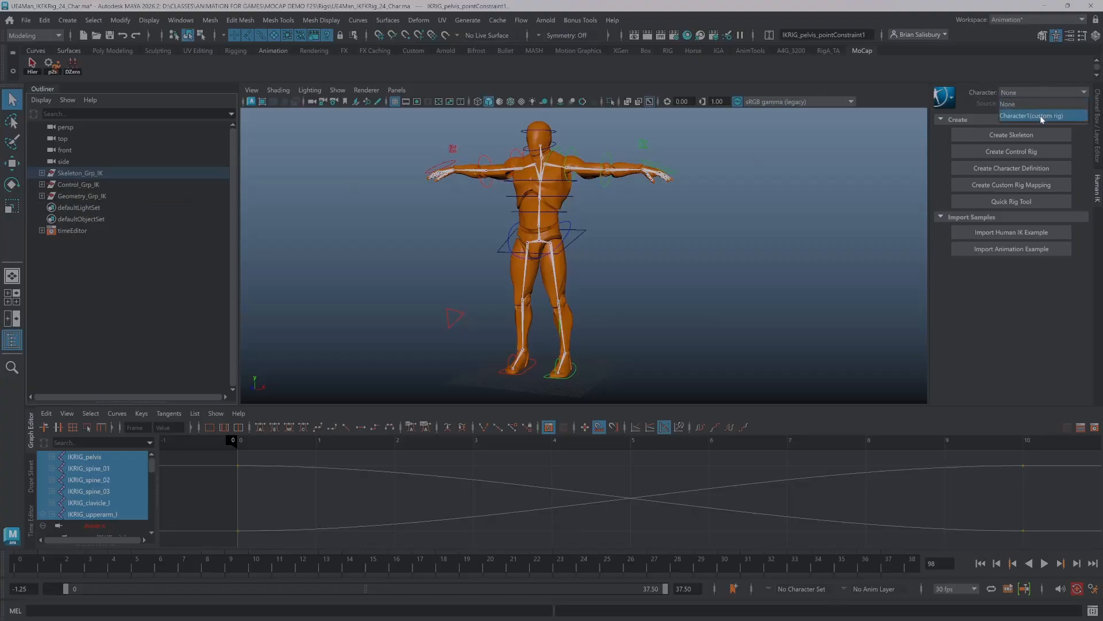
{"action": "left_click", "coordinate": [1041, 117]}
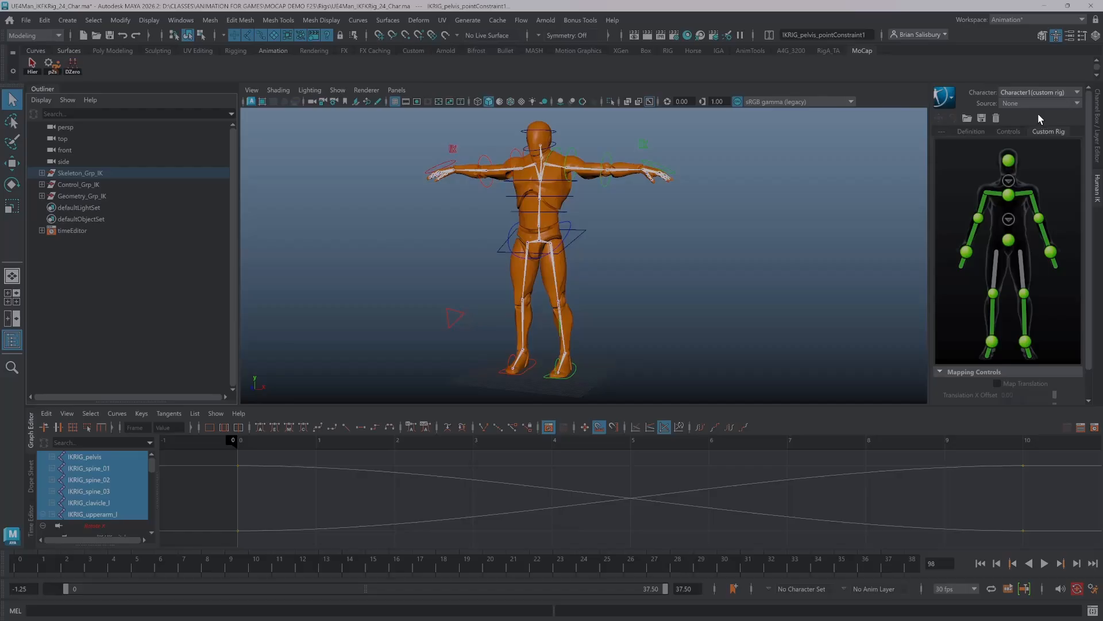
{"action": "left_click", "coordinate": [951, 98]}
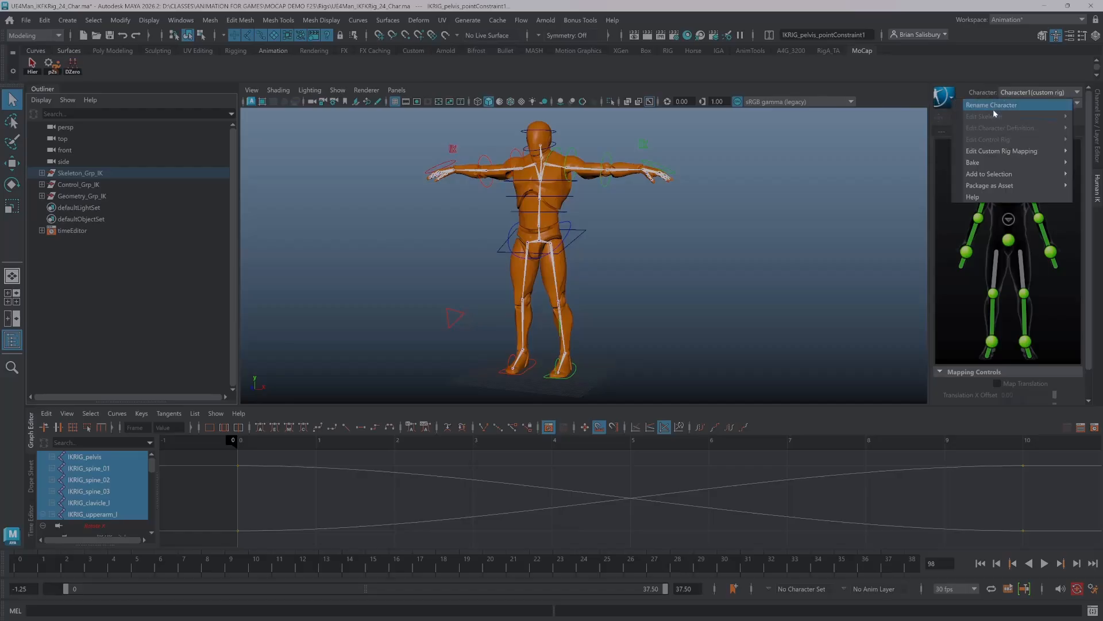
{"action": "left_click", "coordinate": [809, 173]}
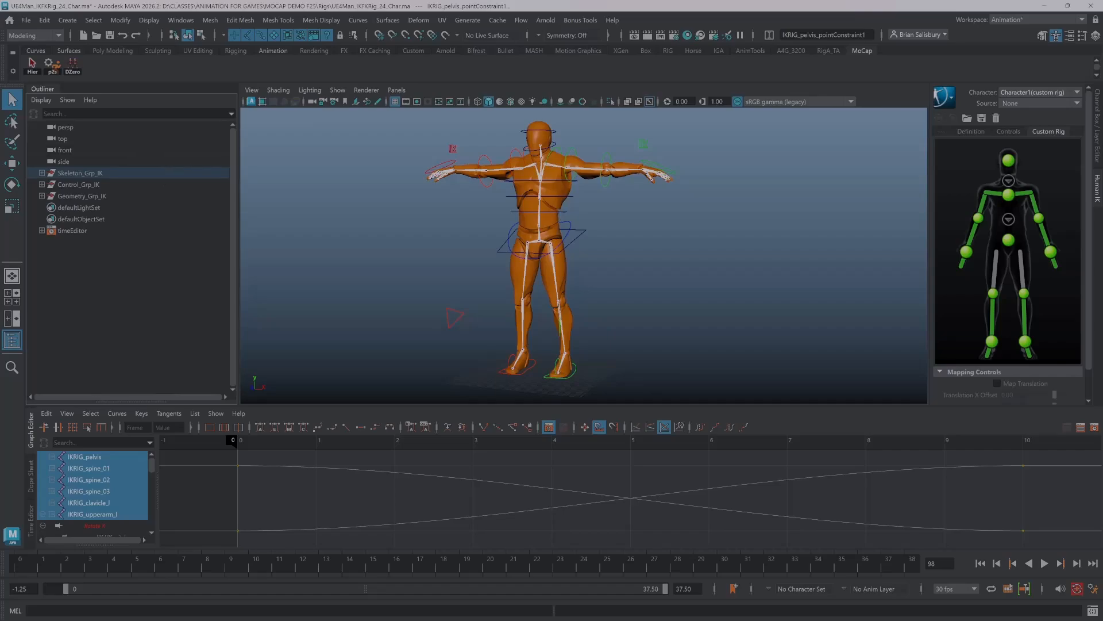
{"action": "left_click", "coordinate": [1035, 103]}
{"action": "left_click", "coordinate": [1028, 105]}
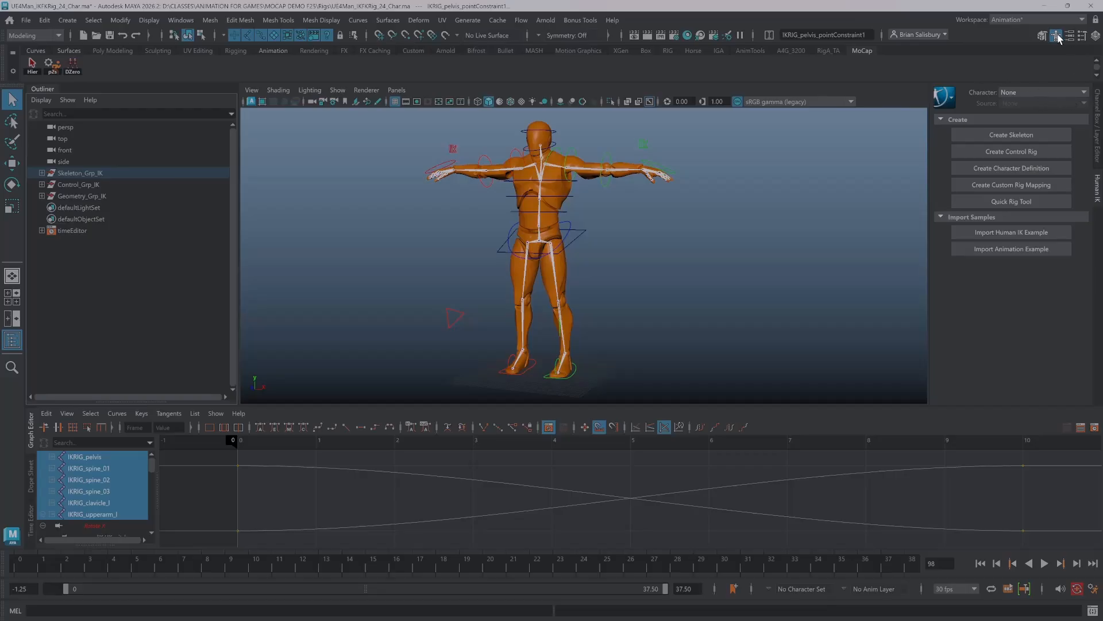
- Make the Character1 custom rig the current HumanIK character and rename it IKRig
{"action": "left_click", "coordinate": [1021, 92]}
{"action": "left_click", "coordinate": [1027, 116]}
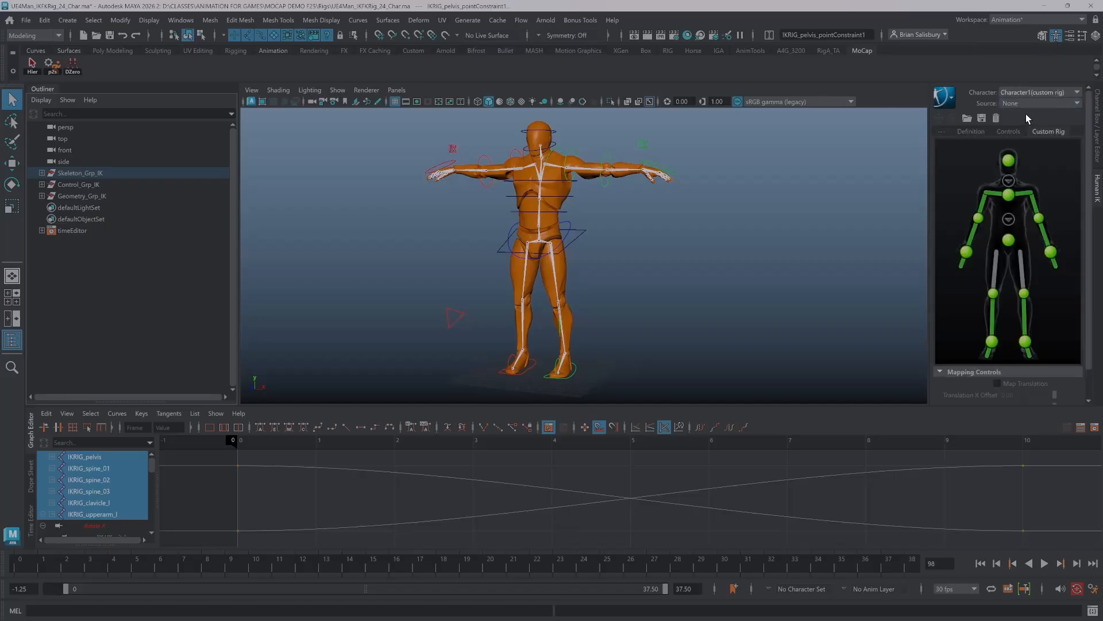
{"action": "left_click", "coordinate": [950, 99]}
{"action": "left_click", "coordinate": [977, 106]}
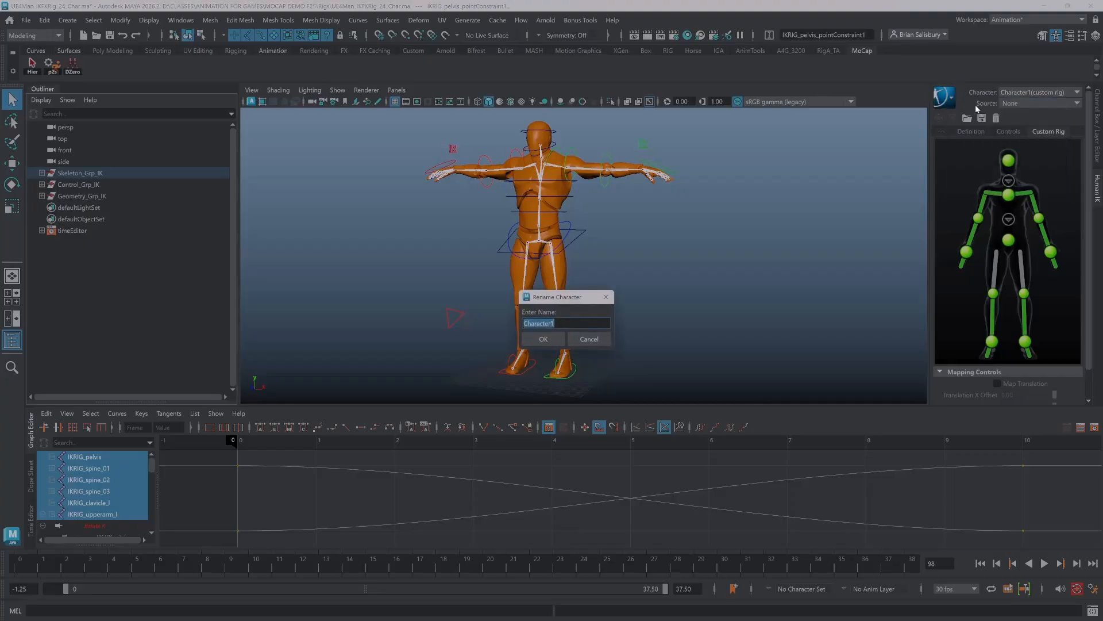
{"action": "type", "text": "IKRig"}
{"action": "left_click", "coordinate": [543, 340]}
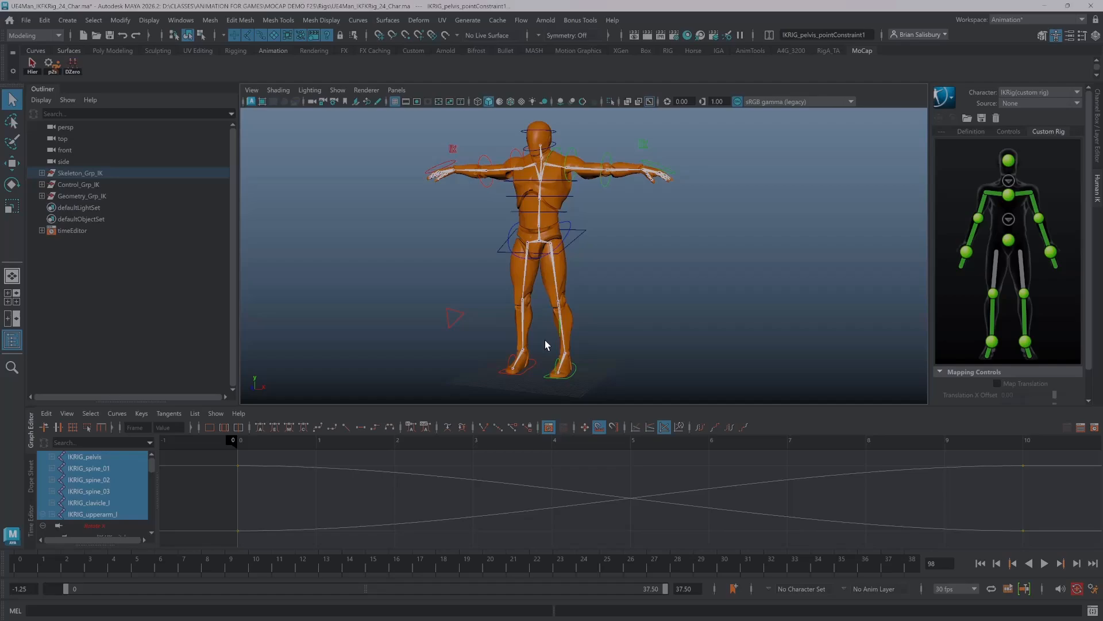
- Save the scene as UE4Man_IKRIG.ma in the Rigs folder, replacing the existing file
{"action": "left_click", "coordinate": [26, 20]}
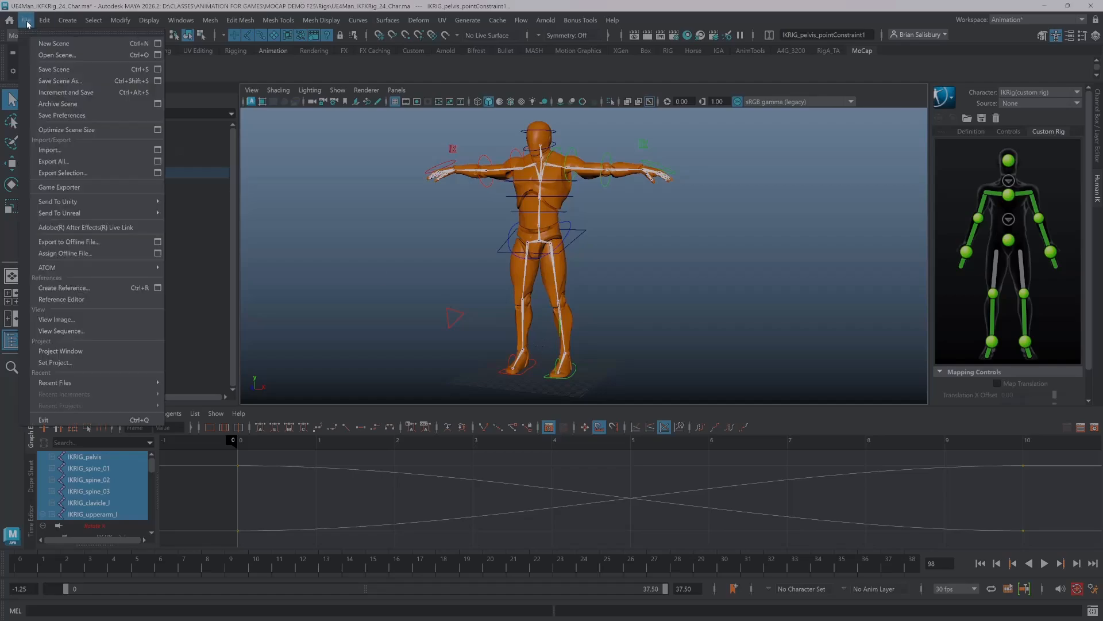
{"action": "left_click", "coordinate": [81, 79]}
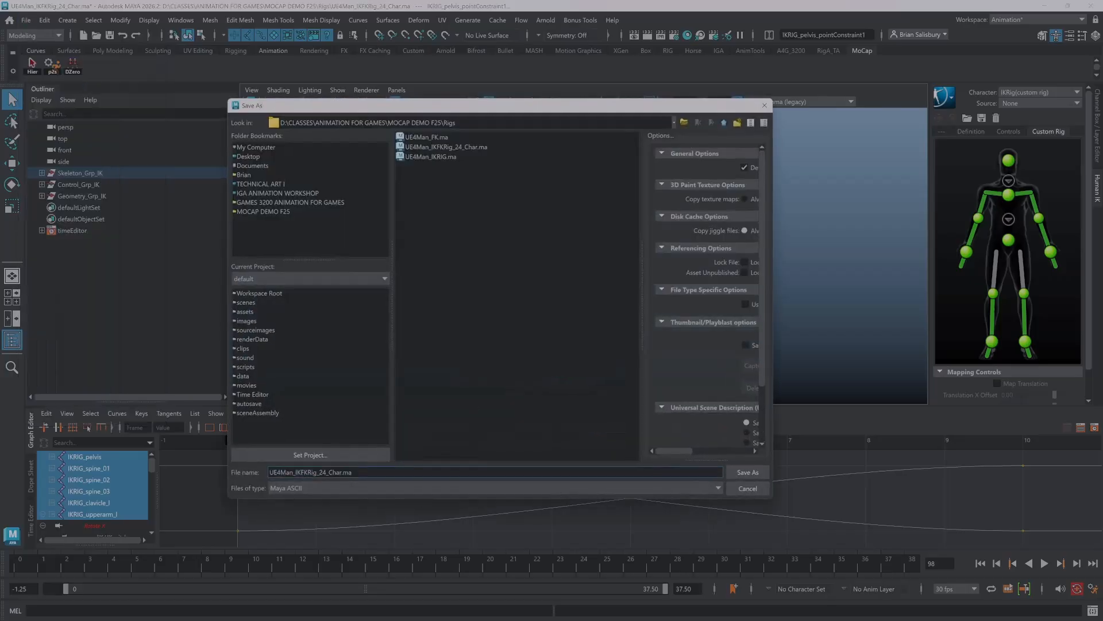
{"action": "key", "text": "End"}
{"action": "key", "text": "shift+Left"}
{"action": "key", "text": "shift+Left"}
{"action": "key", "text": "shift+Left"}
{"action": "key", "text": "shift+Left"}
{"action": "key", "text": "shift+Left"}
{"action": "key", "text": "shift+Left"}
{"action": "key", "text": "shift+Left"}
{"action": "key", "text": "shift+Home"}
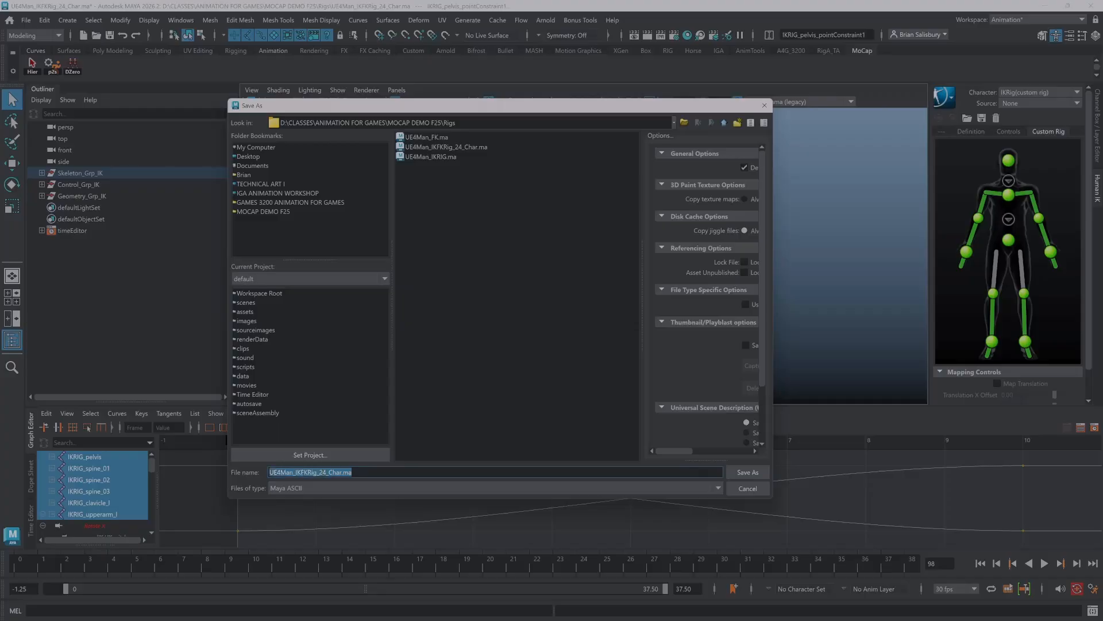
{"action": "key", "text": "End"}
{"action": "key", "text": "shift+Home"}
{"action": "key", "text": "shift+Right"}
{"action": "key", "text": "shift+Right"}
{"action": "key", "text": "shift+Right"}
{"action": "key", "text": "shift+Right"}
{"action": "key", "text": "shift+Right"}
{"action": "key", "text": "shift+Right"}
{"action": "key", "text": "shift+Right"}
{"action": "key", "text": "shift+Right"}
{"action": "key", "text": "Left"}
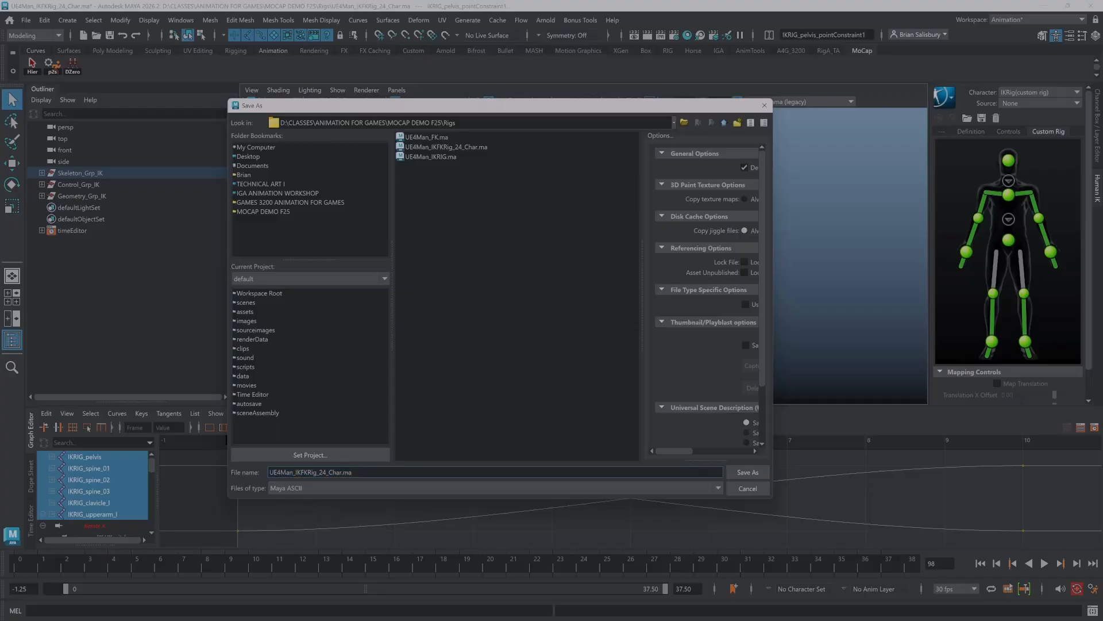
{"action": "key", "text": "End"}
{"action": "left_click", "coordinate": [425, 157]}
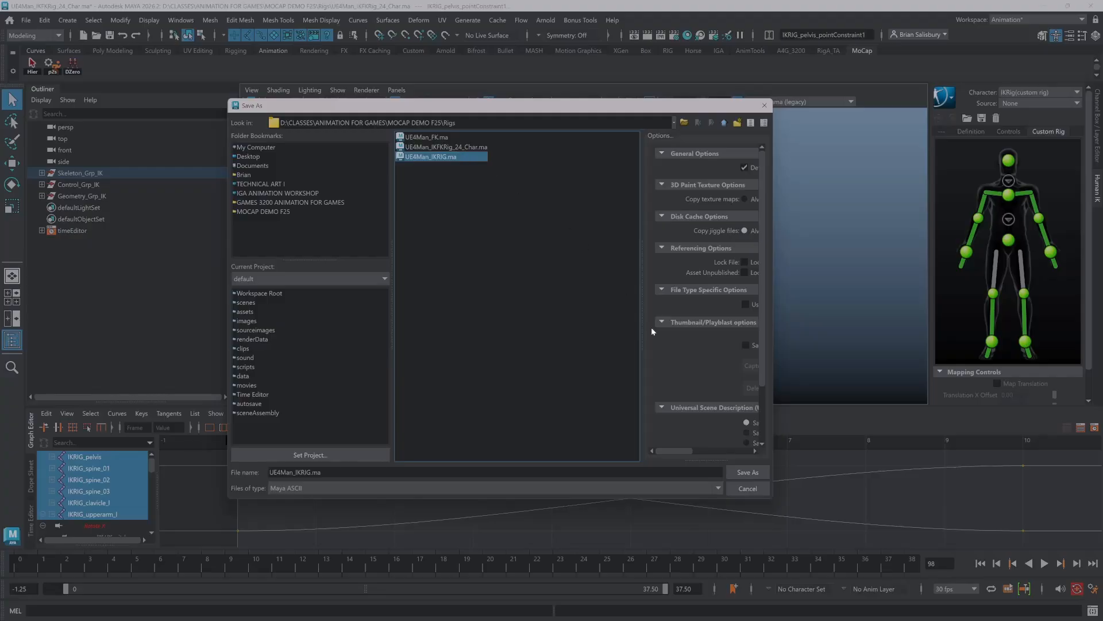
{"action": "left_click", "coordinate": [741, 473]}
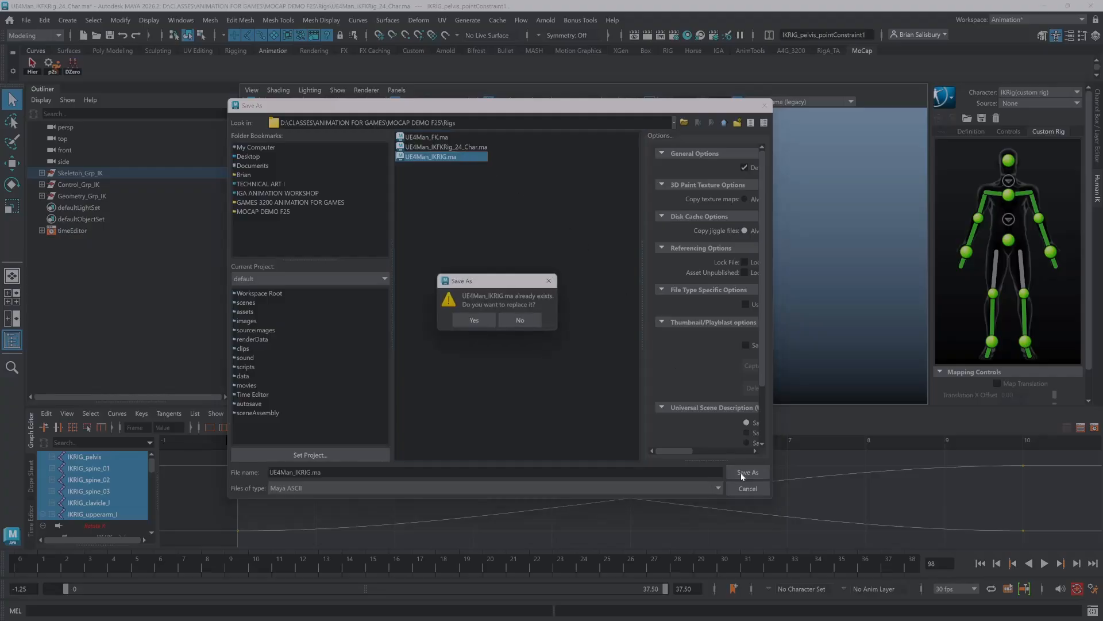
{"action": "left_click", "coordinate": [477, 323]}
{"action": "left_click", "coordinate": [529, 343]}
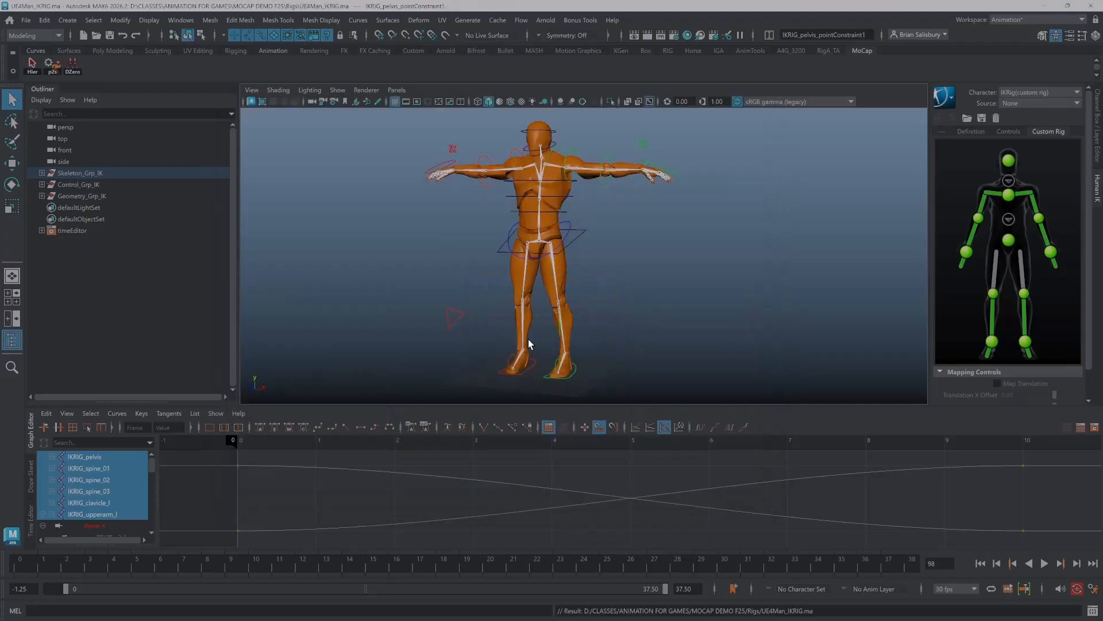
- Go to frame 0 and import UE4Man_FK.ma from the Rigs folder of MOCAP DEMO F25
{"action": "left_click", "coordinate": [110, 174]}
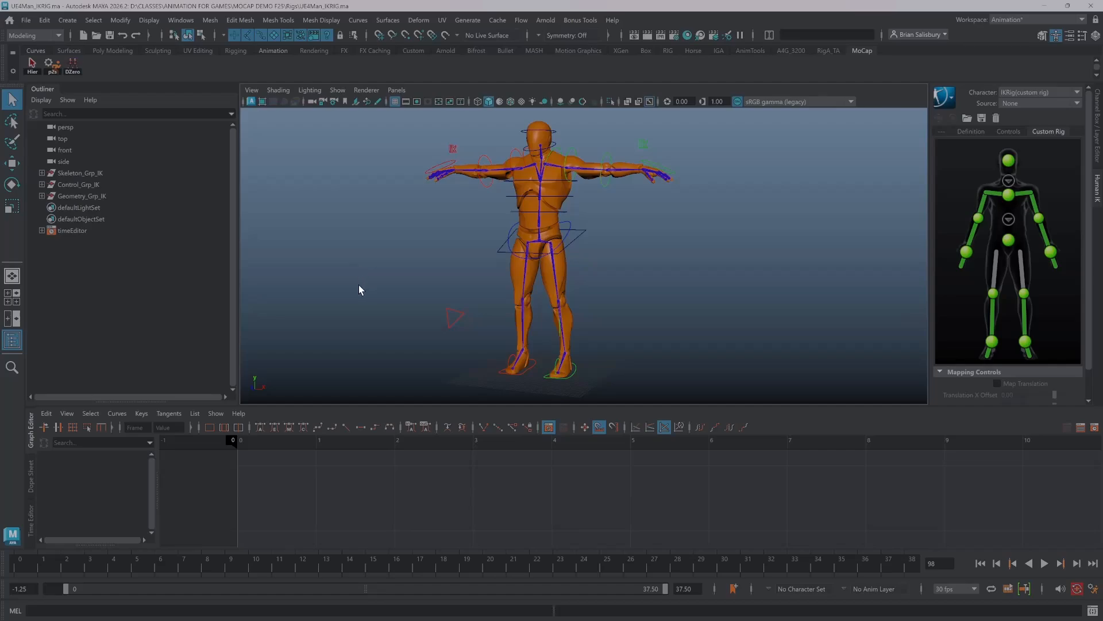
{"action": "left_click_drag", "start_coordinate": [359, 286], "coordinate": [343, 257], "text": "alt"}
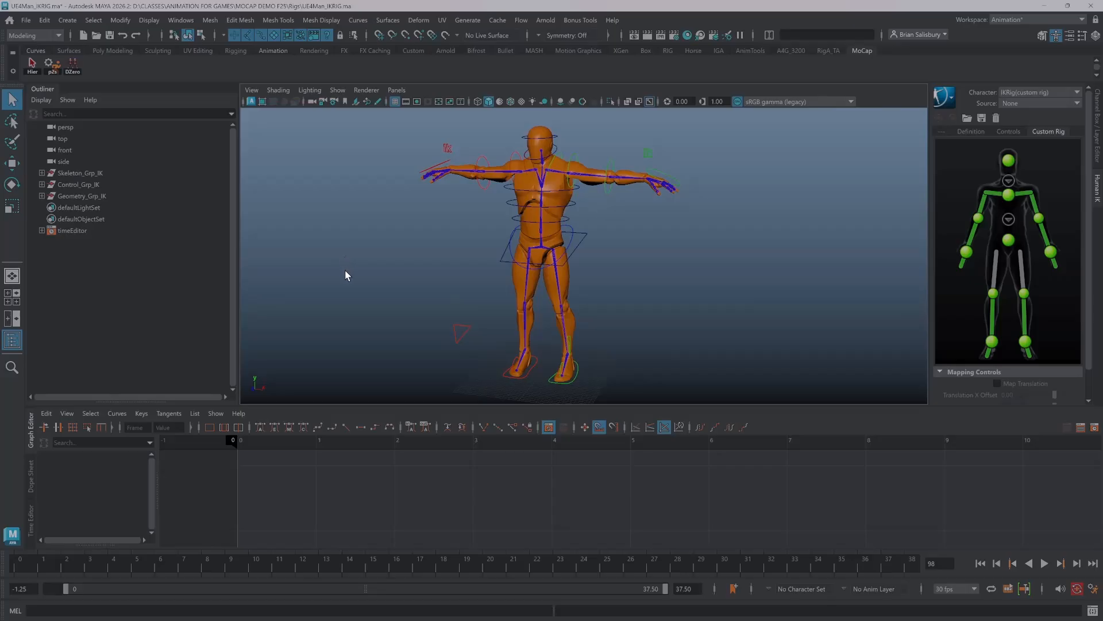
{"action": "key", "text": "alt+shift+v"}
{"action": "left_click_drag", "start_coordinate": [352, 260], "coordinate": [360, 246], "text": "alt"}
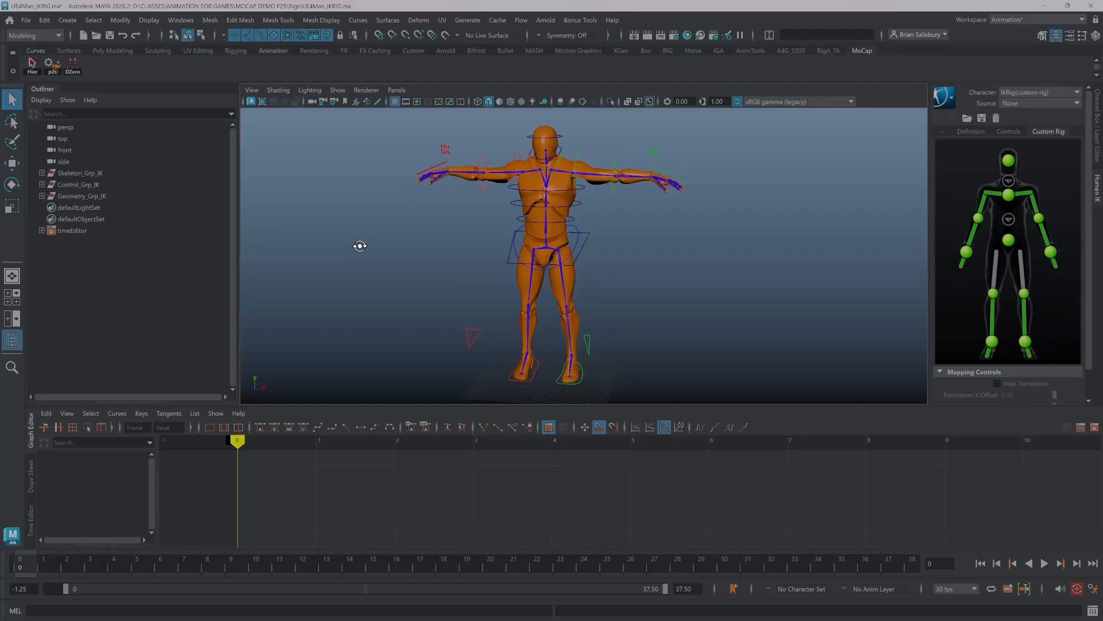
{"action": "left_click", "coordinate": [26, 21]}
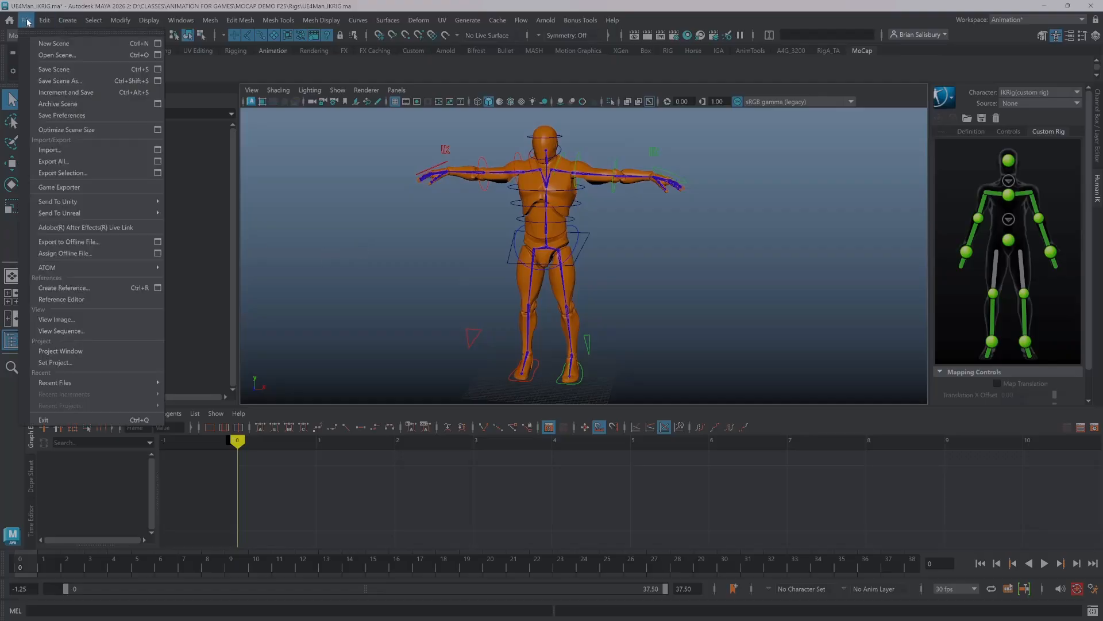
{"action": "left_click", "coordinate": [68, 149]}
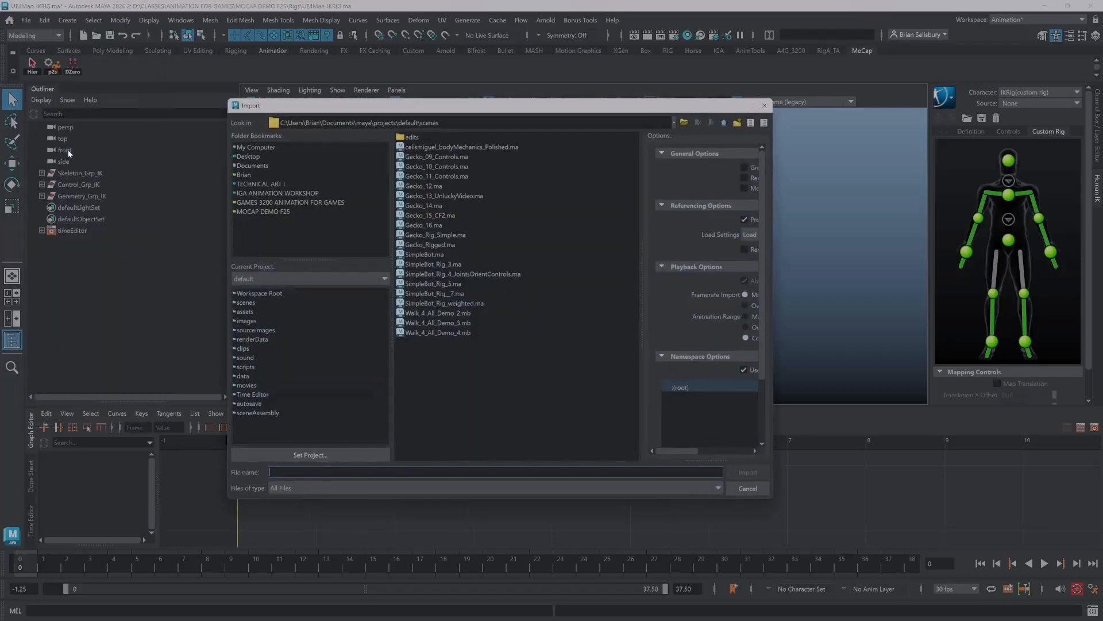
{"action": "left_click", "coordinate": [263, 212]}
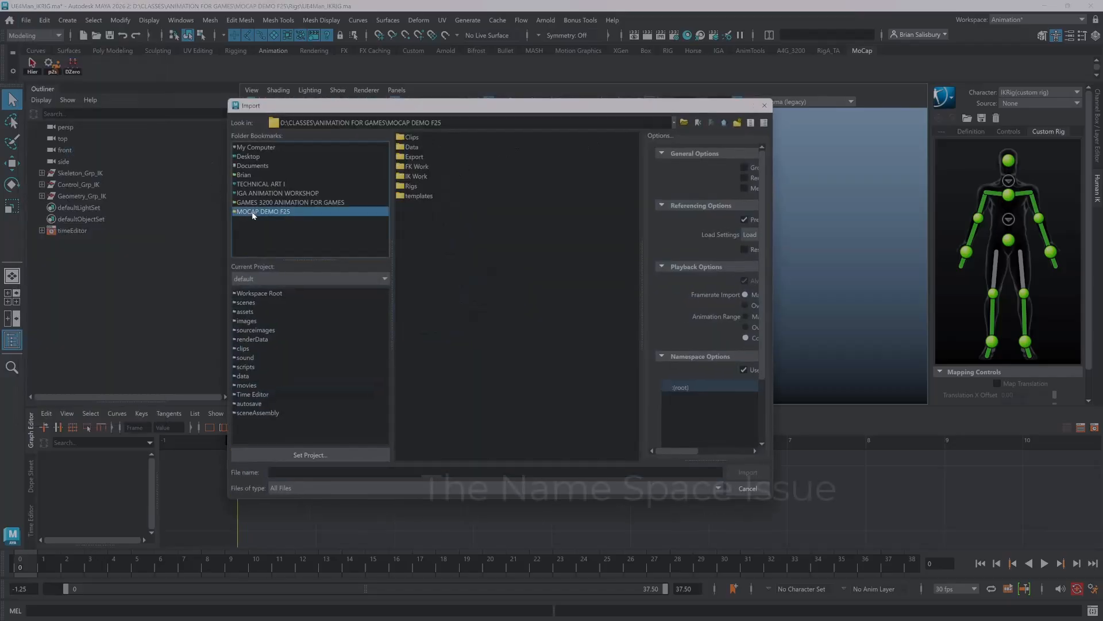
{"action": "double_click", "coordinate": [411, 186]}
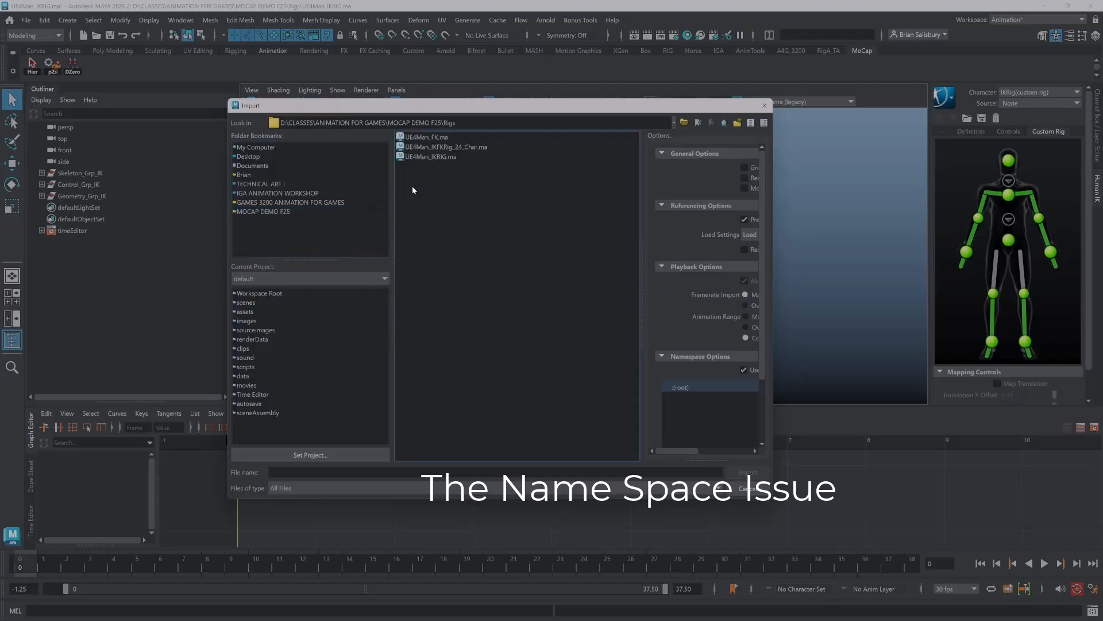
{"action": "left_click", "coordinate": [433, 137]}
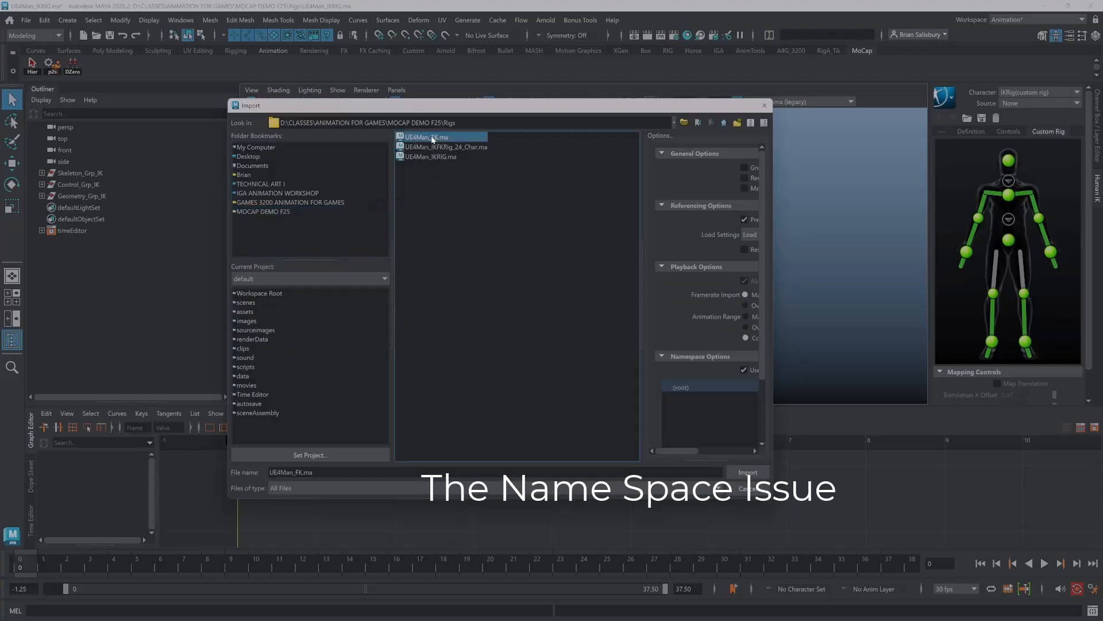
{"action": "left_click", "coordinate": [748, 471]}
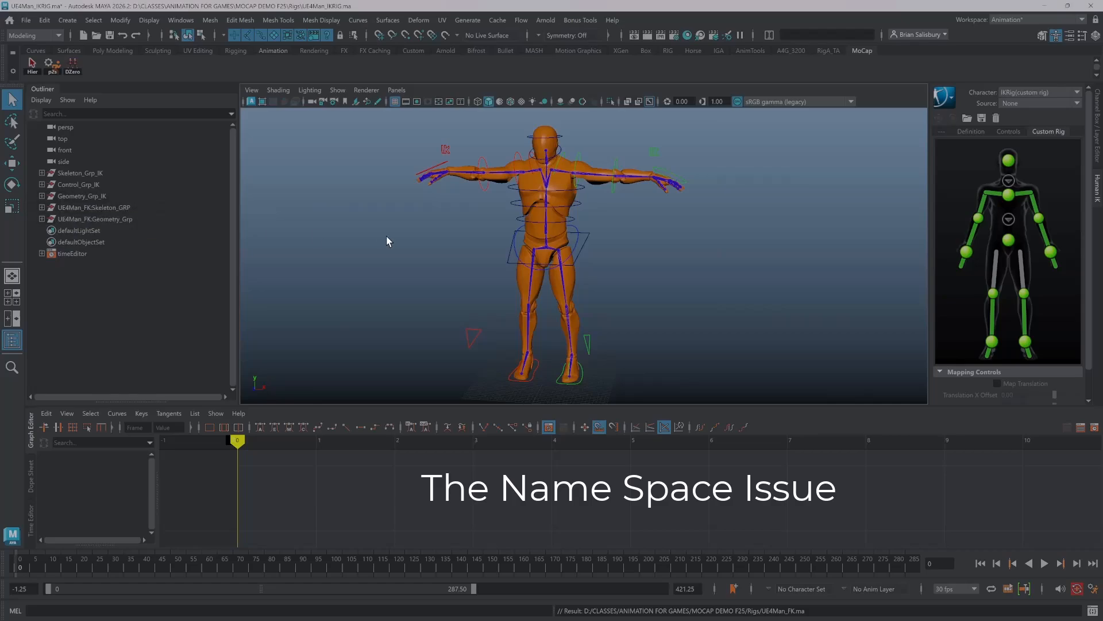
- Set the current HumanIK character to None and check the character list for the imported FK character's name
{"action": "left_click", "coordinate": [1016, 93]}
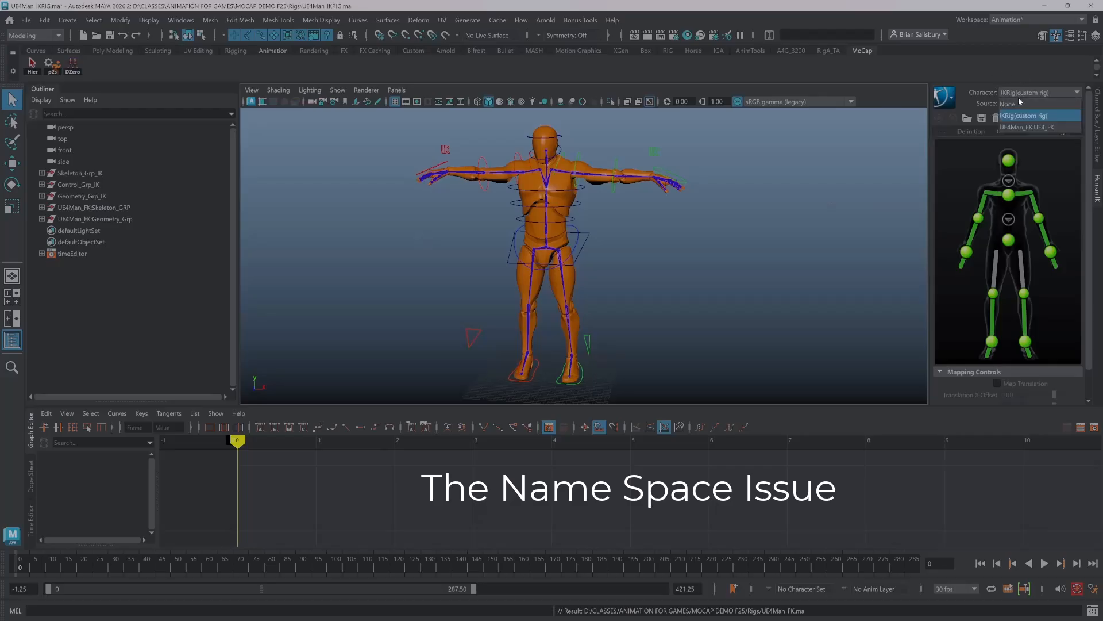
{"action": "left_click", "coordinate": [1009, 104]}
{"action": "left_click", "coordinate": [1012, 92]}
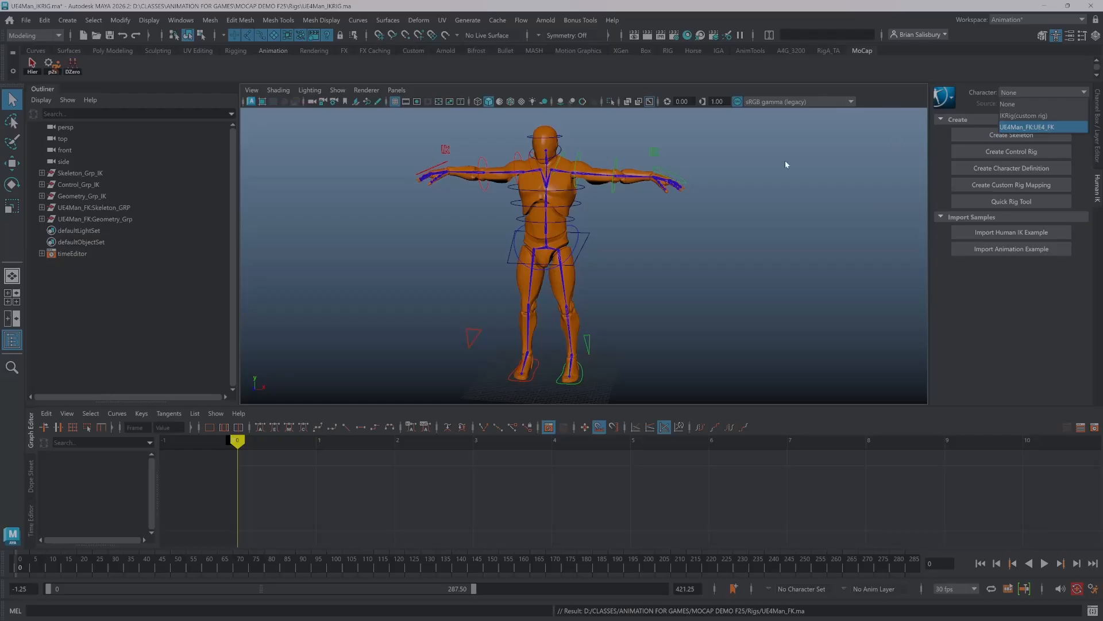
{"action": "left_click", "coordinate": [770, 179]}
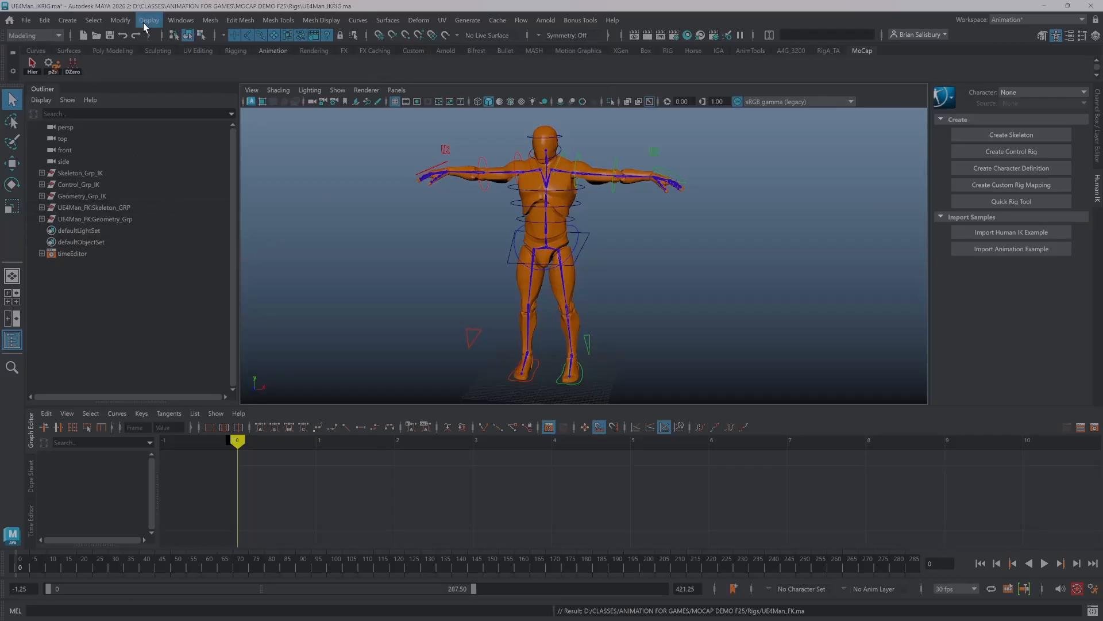
- Remove the UE4Man_FK namespace in the Namespace Editor, keeping its contents in the root
{"action": "left_click", "coordinate": [180, 21]}
{"action": "mouse_move", "coordinate": [241, 78]}
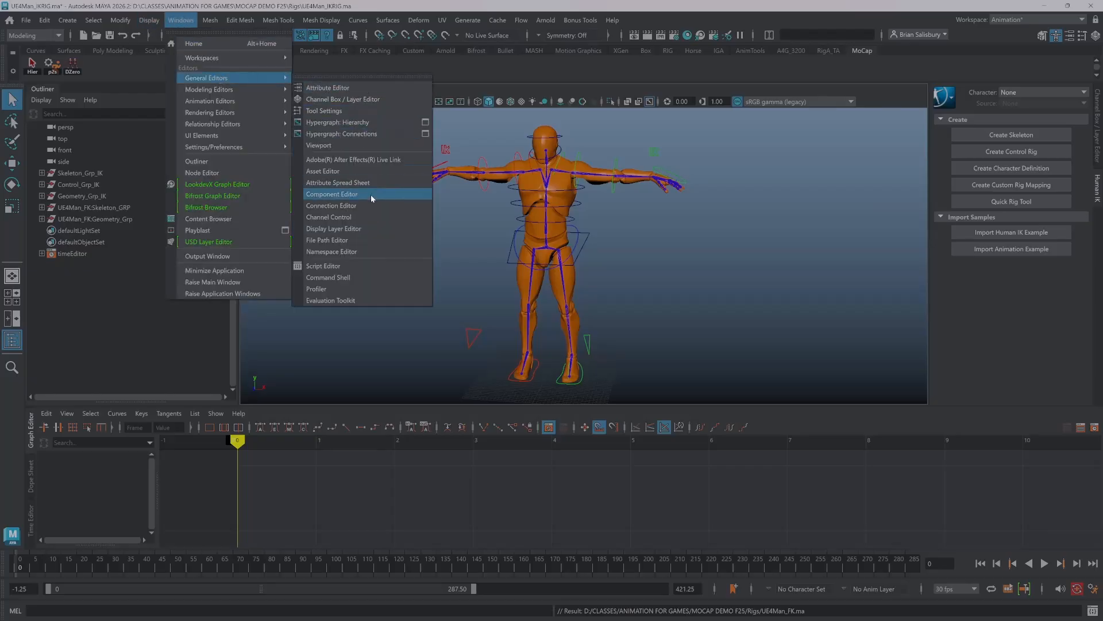
{"action": "left_click", "coordinate": [354, 251]}
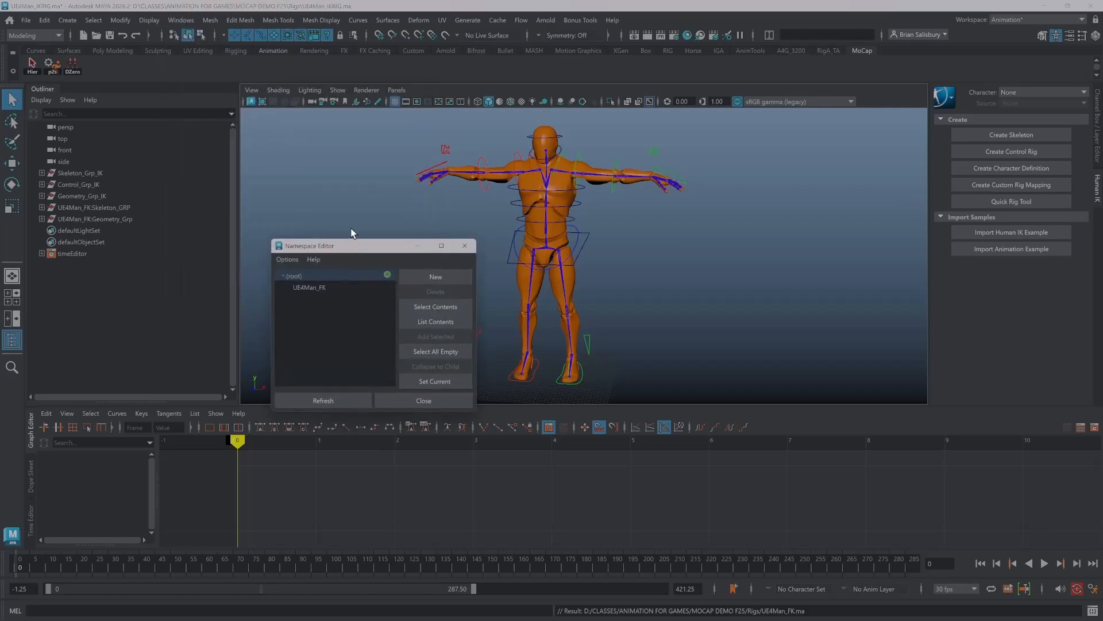
{"action": "left_click", "coordinate": [312, 287]}
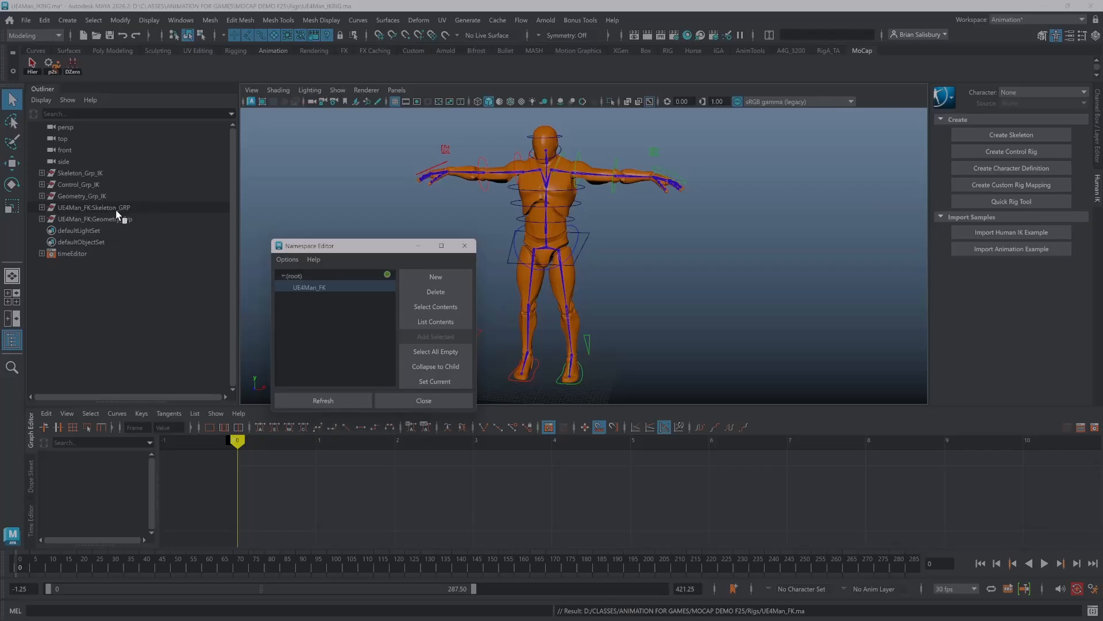
{"action": "left_click", "coordinate": [438, 292]}
{"action": "left_click", "coordinate": [473, 327]}
{"action": "left_click", "coordinate": [436, 398]}
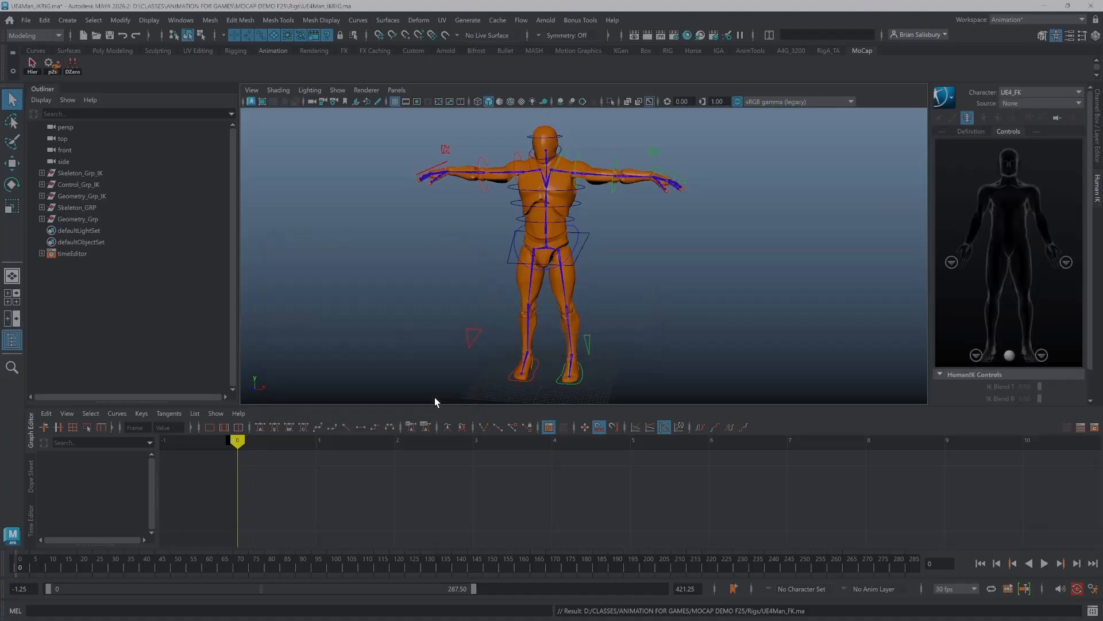
- Switch the current HumanIK character to None and back to UE4_FK, and check the names in the character list
{"action": "left_click", "coordinate": [1014, 93]}
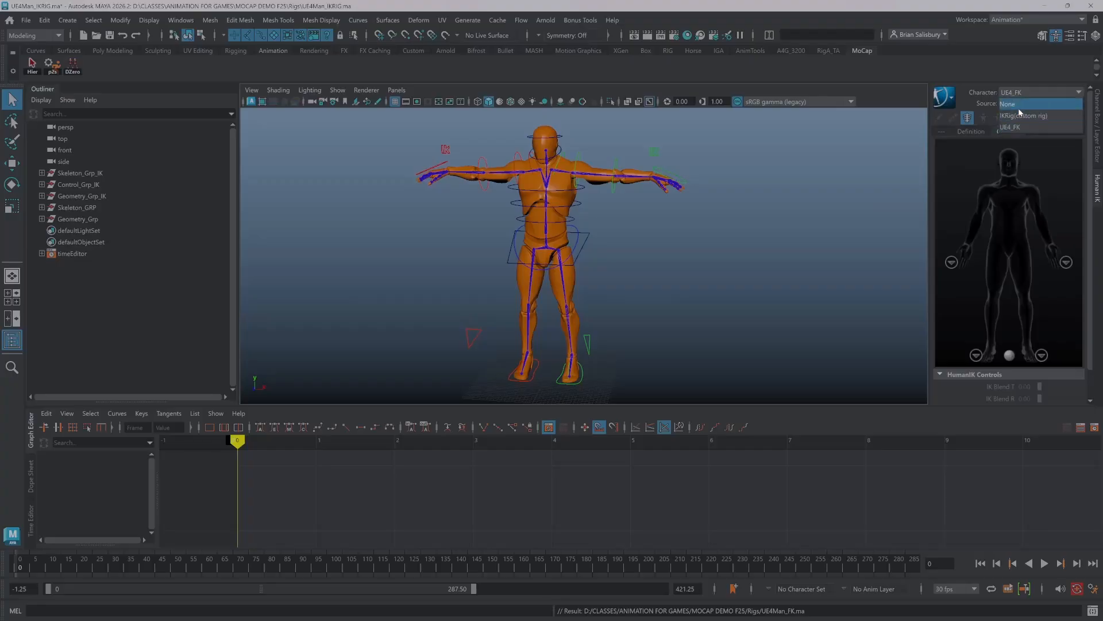
{"action": "left_click", "coordinate": [1018, 104]}
{"action": "left_click", "coordinate": [1016, 93]}
{"action": "left_click", "coordinate": [1031, 128]}
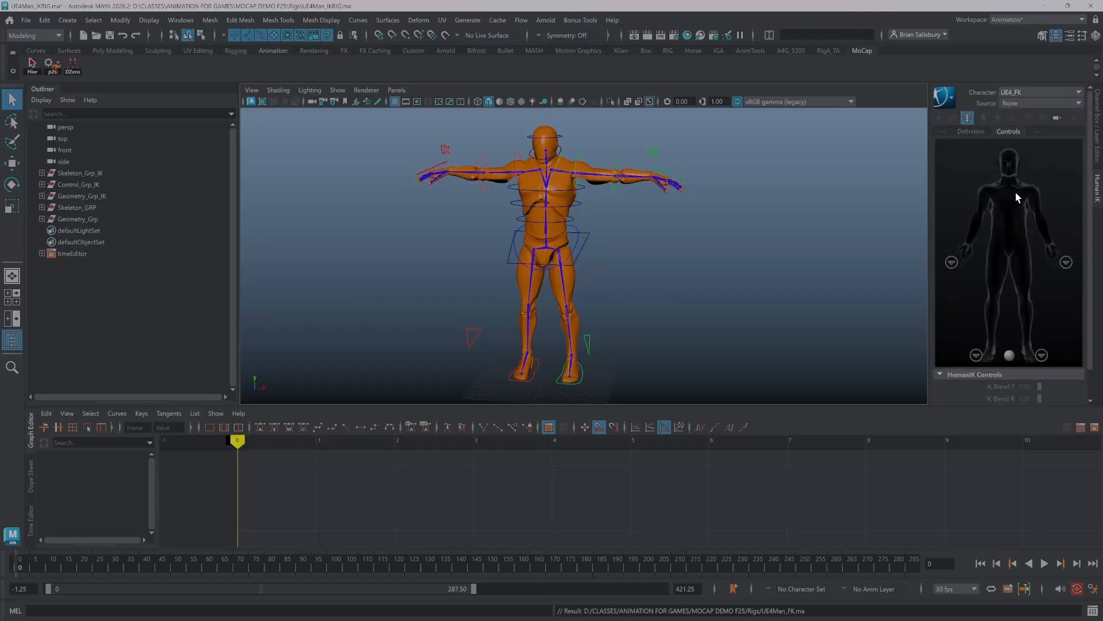
{"action": "left_click", "coordinate": [1025, 90]}
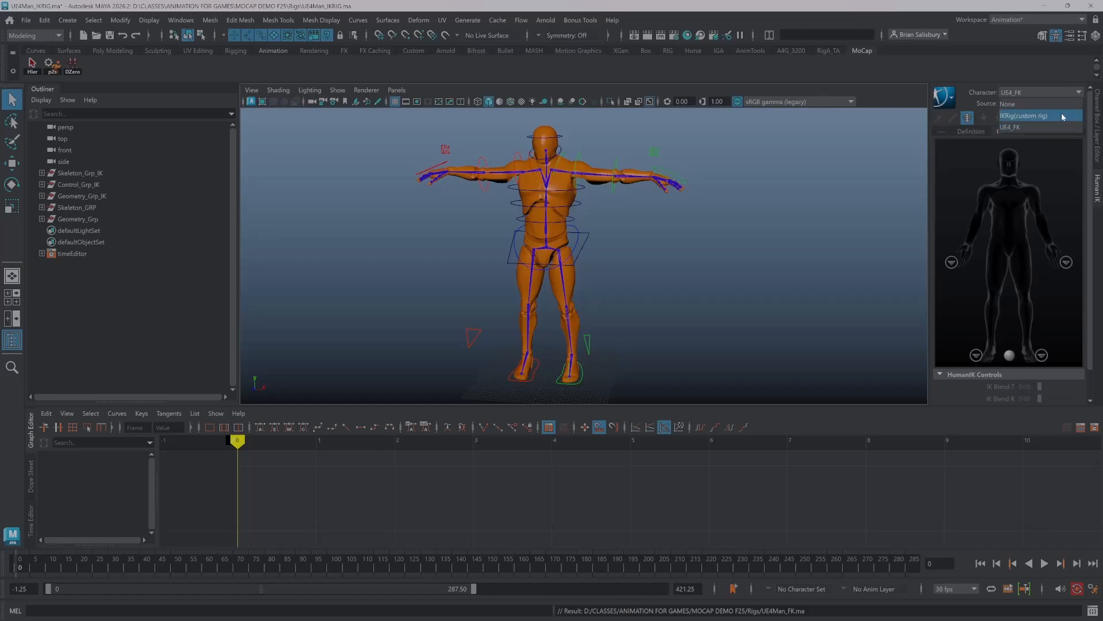
{"action": "left_click", "coordinate": [798, 180]}
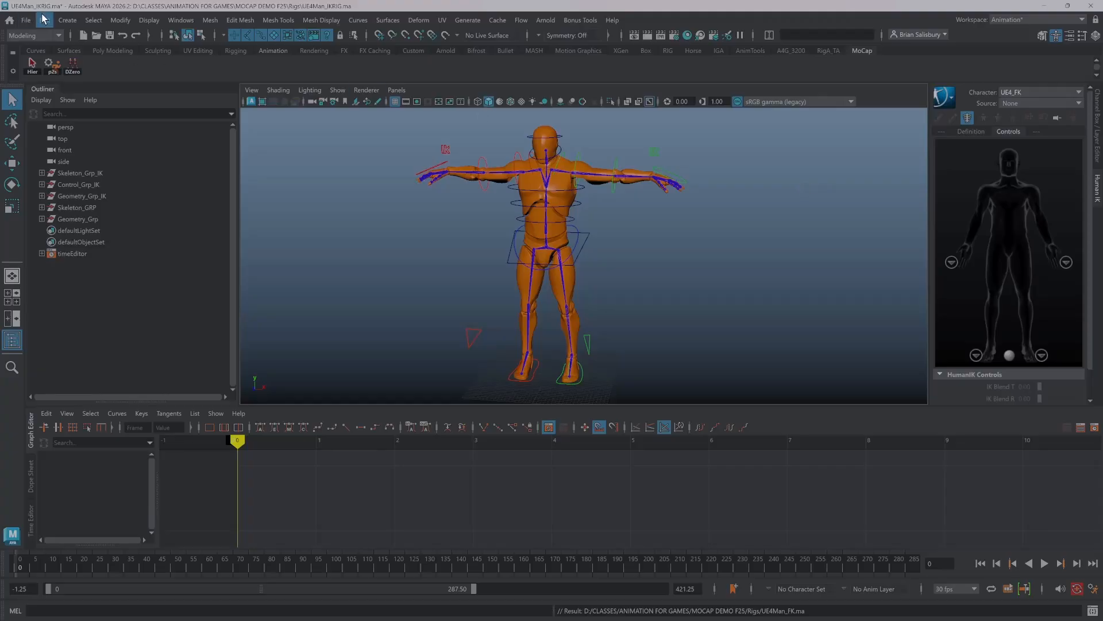
- Start a new scene without saving the changes, and reopen UE4Man_IKRIG.ma from the Rigs folder
{"action": "left_click", "coordinate": [26, 20]}
{"action": "left_click", "coordinate": [43, 44]}
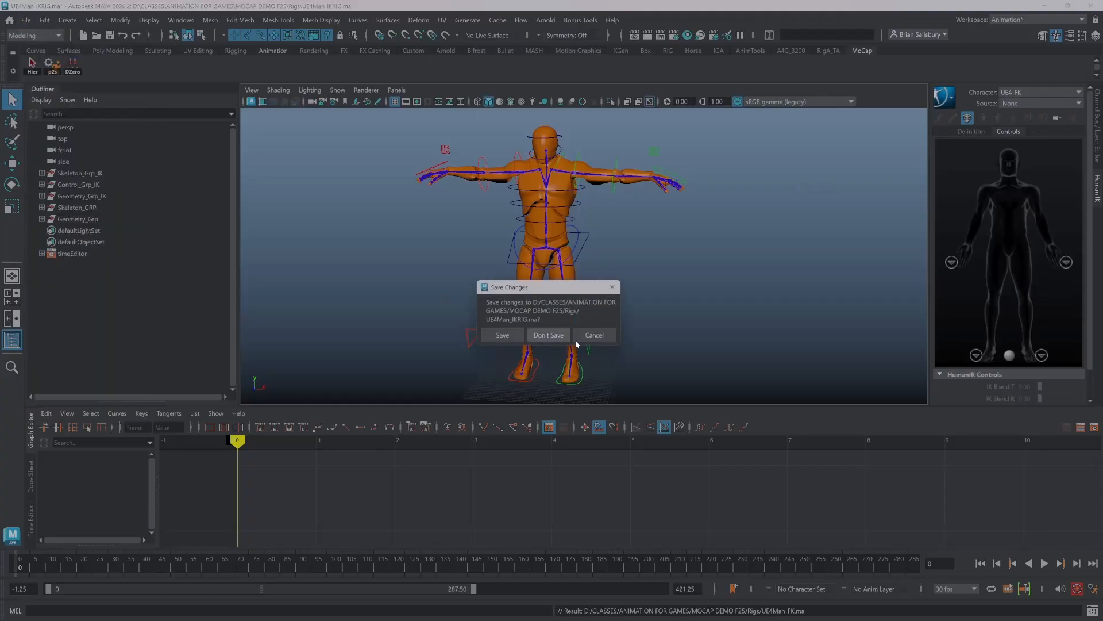
{"action": "left_click", "coordinate": [543, 337]}
{"action": "left_click", "coordinate": [25, 20]}
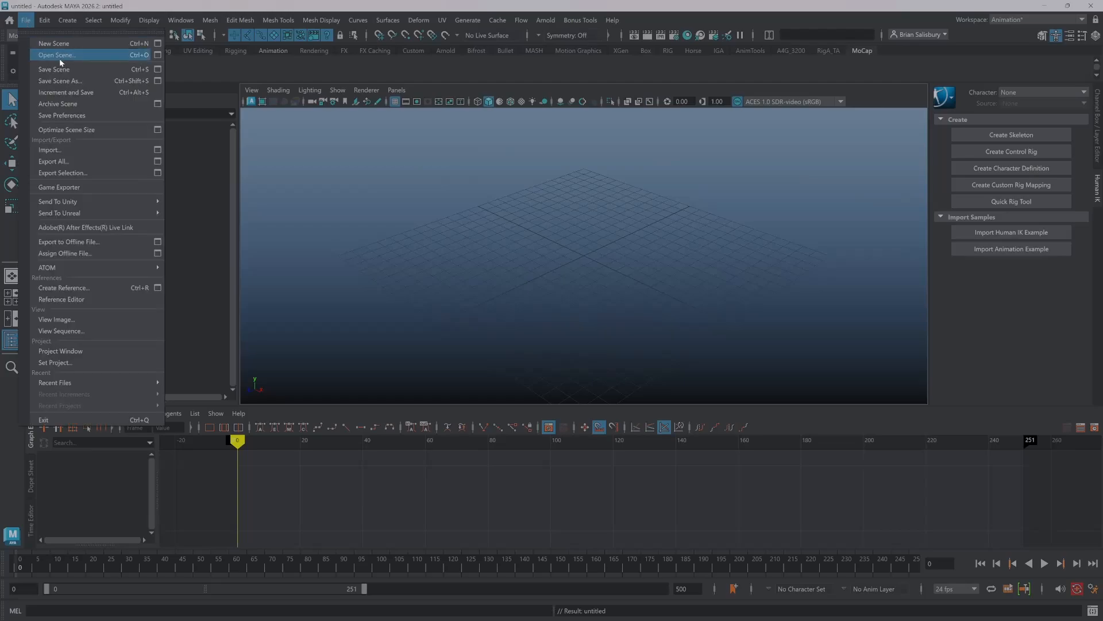
{"action": "left_click", "coordinate": [59, 53]}
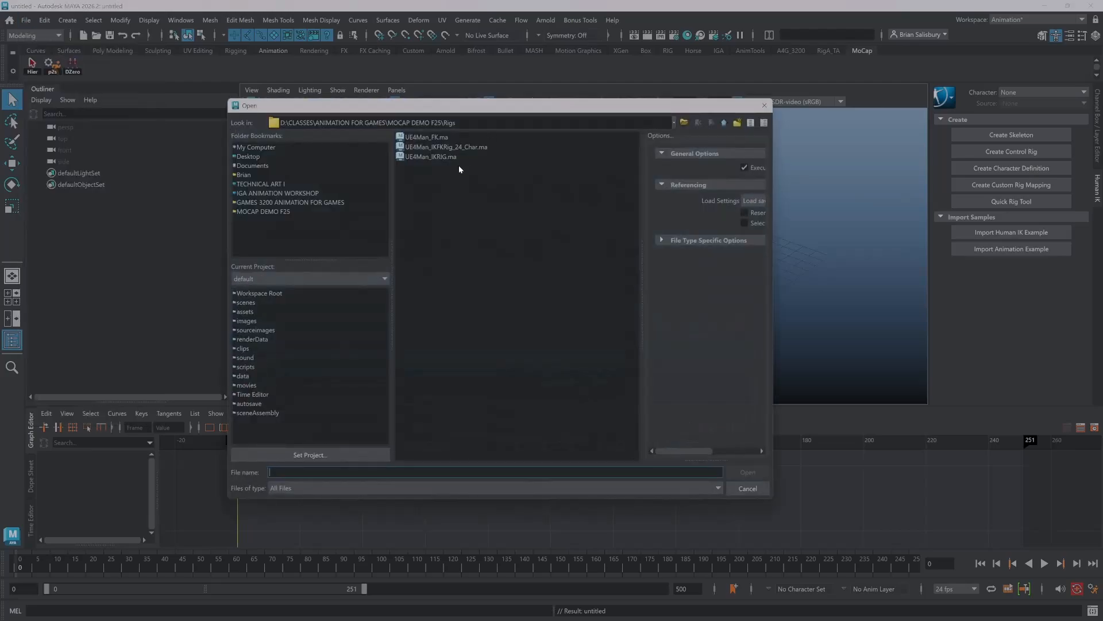
{"action": "left_click", "coordinate": [426, 157]}
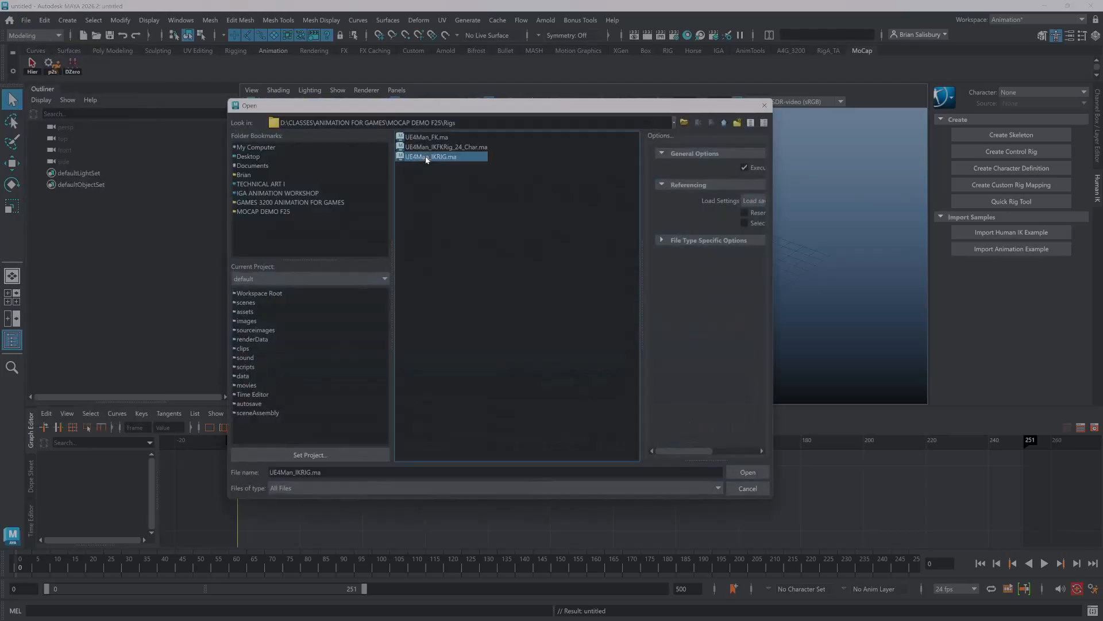
{"action": "left_click", "coordinate": [748, 472]}
{"action": "left_click", "coordinate": [536, 348]}
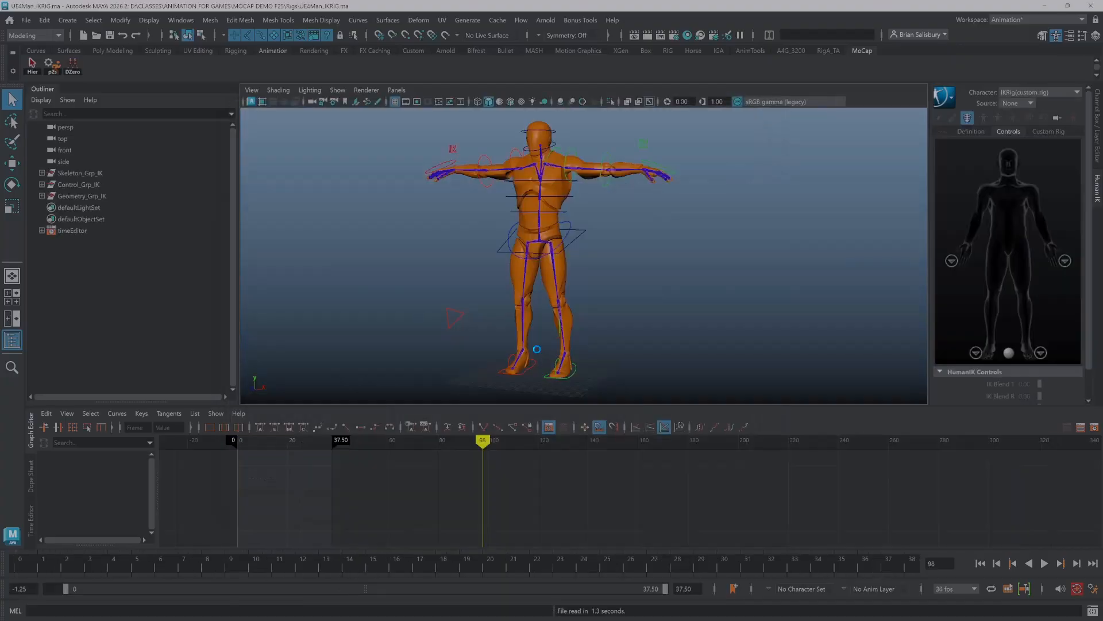
- Rename the Control display layer as Ctl_ and set its color to red
{"action": "left_click", "coordinate": [1098, 147]}
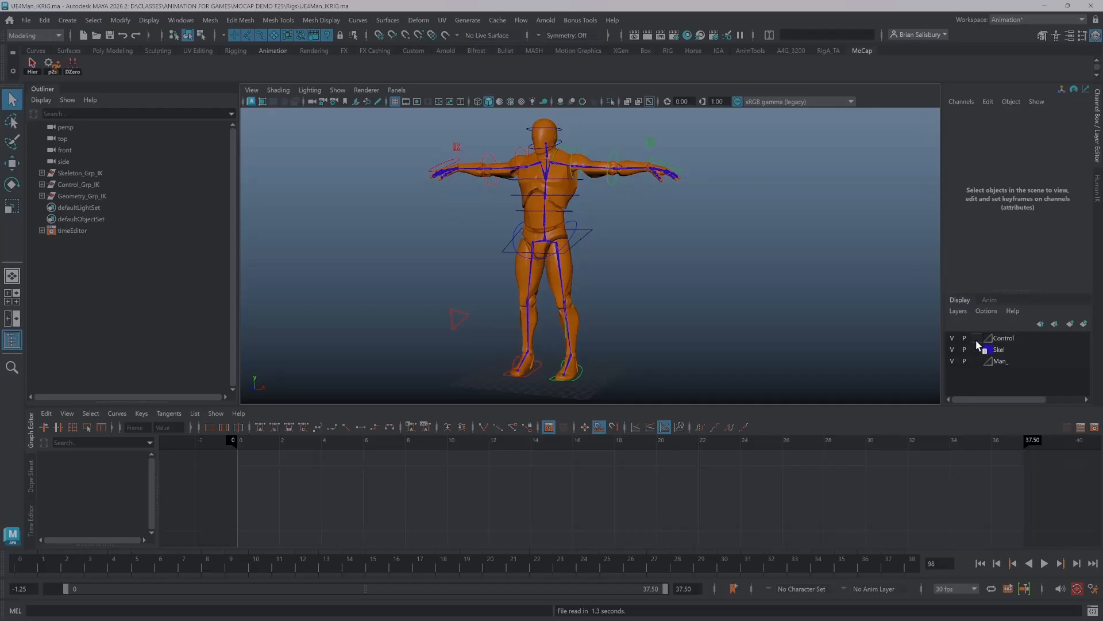
{"action": "left_click", "coordinate": [1006, 337]}
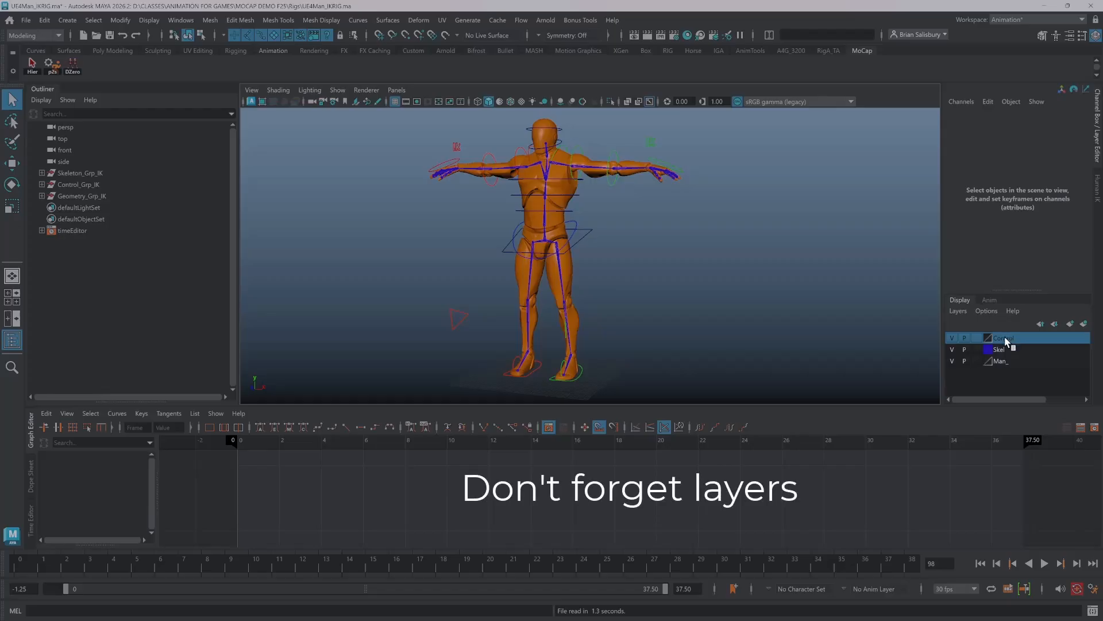
{"action": "right_click", "coordinate": [1005, 342]}
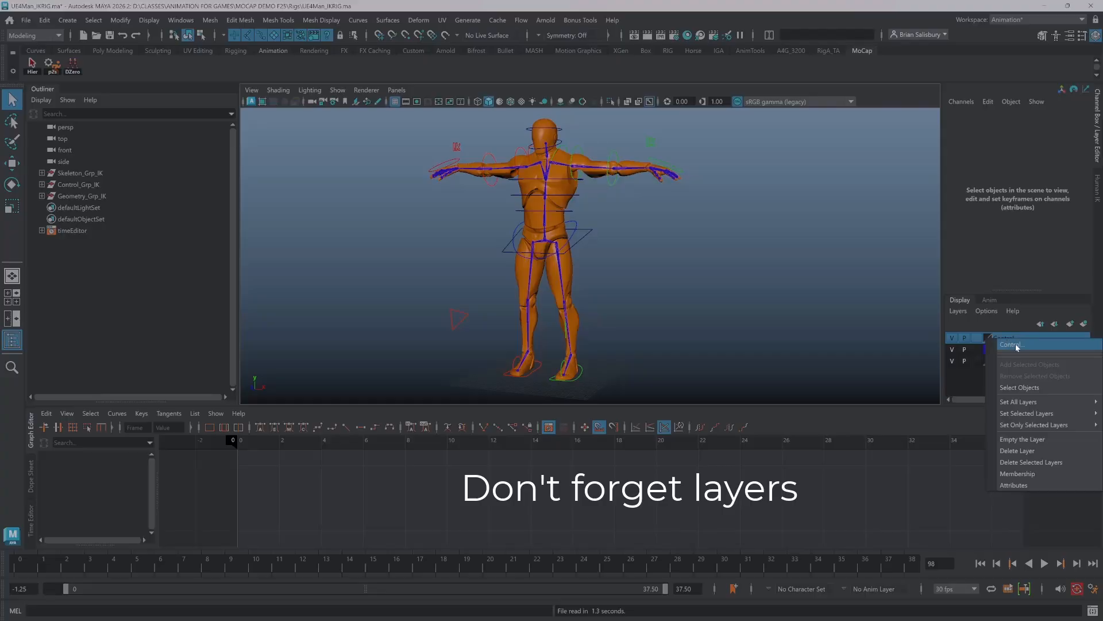
{"action": "left_click", "coordinate": [1013, 344]}
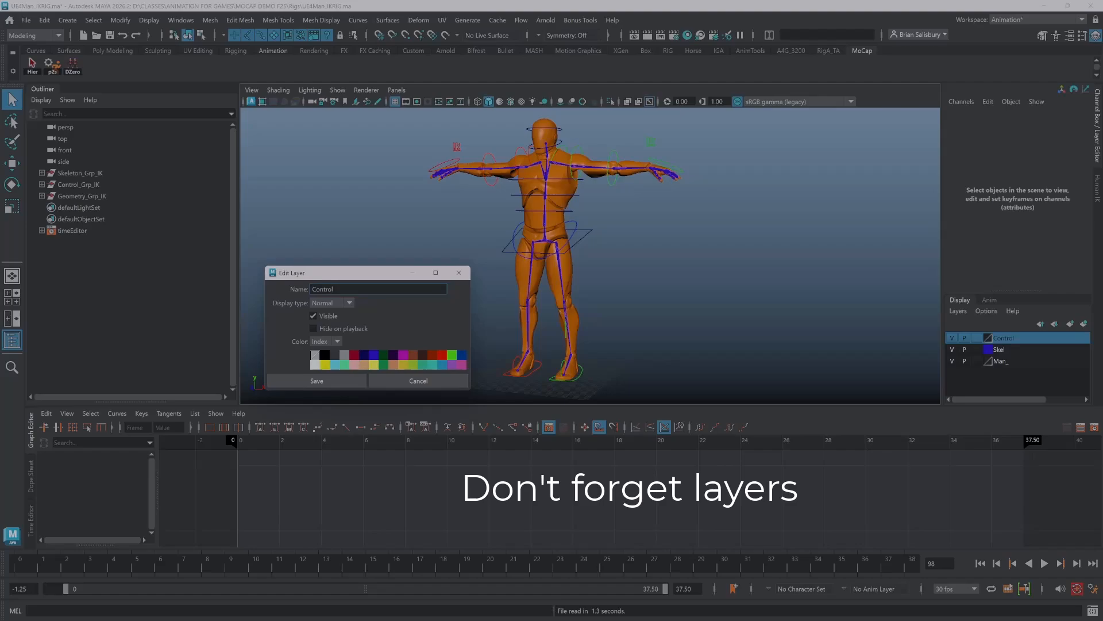
{"action": "key", "text": "BackSpace"}
{"action": "key", "text": "BackSpace"}
{"action": "key", "text": "BackSpace"}
{"action": "key", "text": "BackSpace"}
{"action": "key", "text": "BackSpace"}
{"action": "key", "text": "BackSpace"}
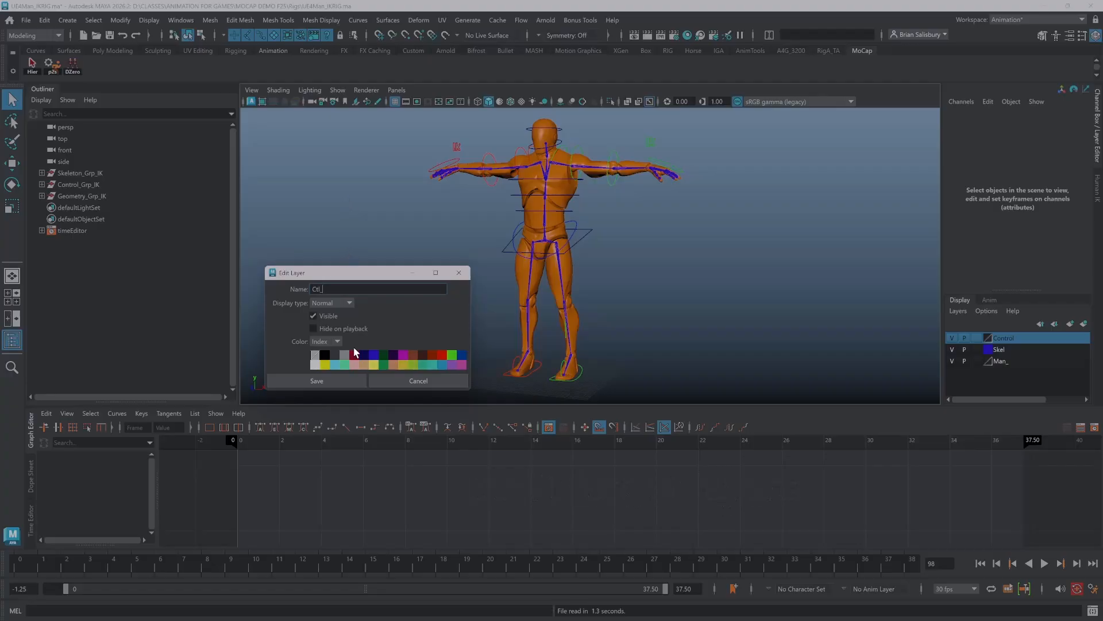
{"action": "left_click", "coordinate": [442, 355]}
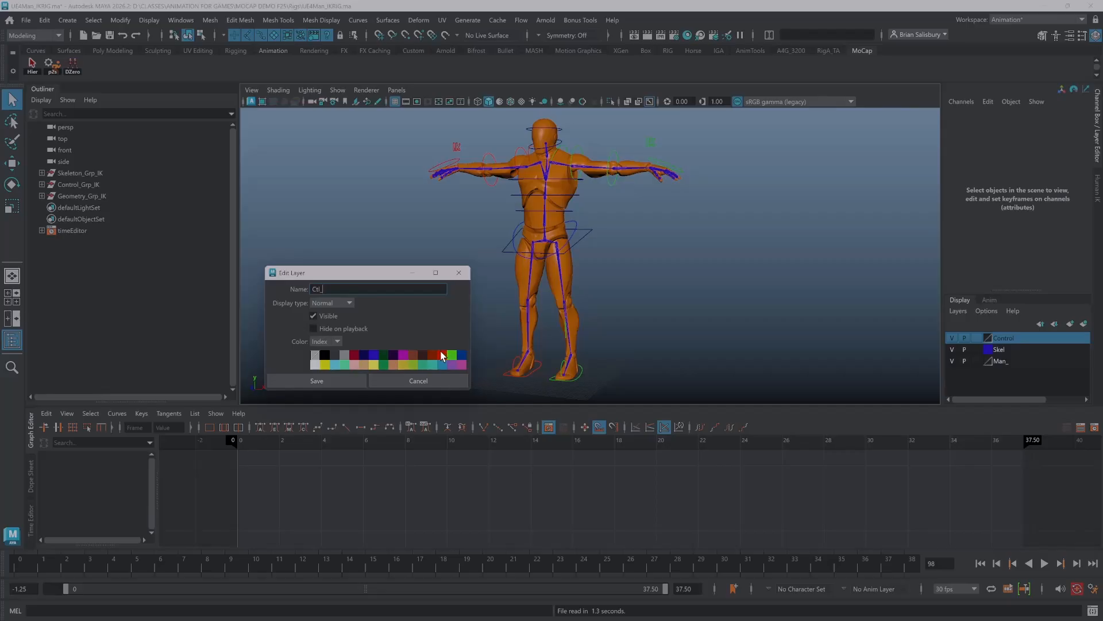
{"action": "left_click", "coordinate": [338, 377]}
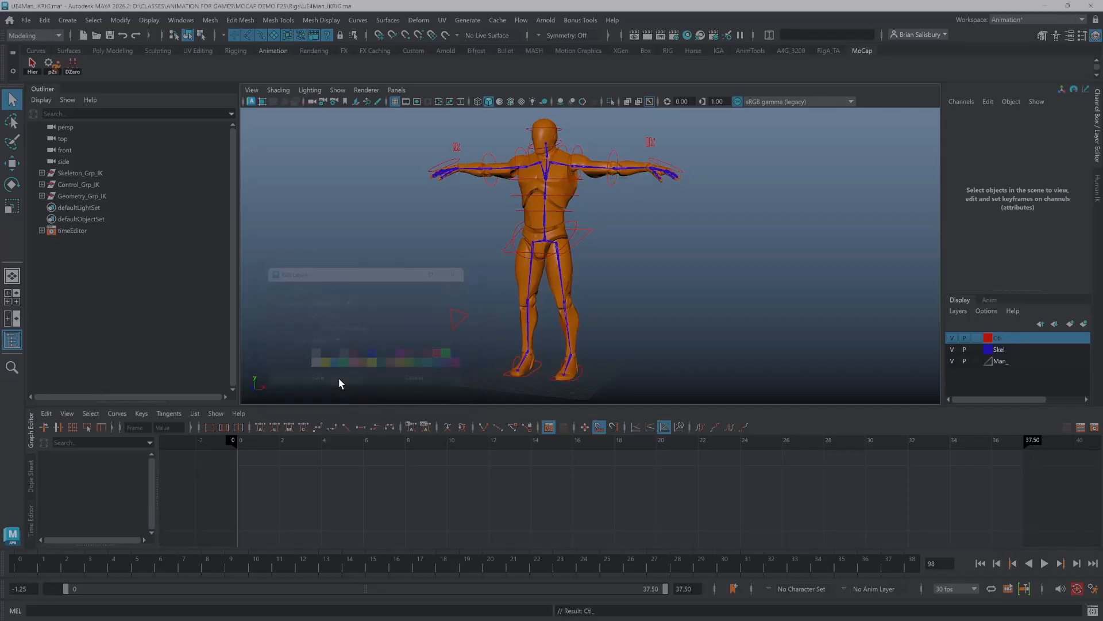
- Rename the Skel display layer as Skel_IKRig_
{"action": "double_click", "coordinate": [1004, 348]}
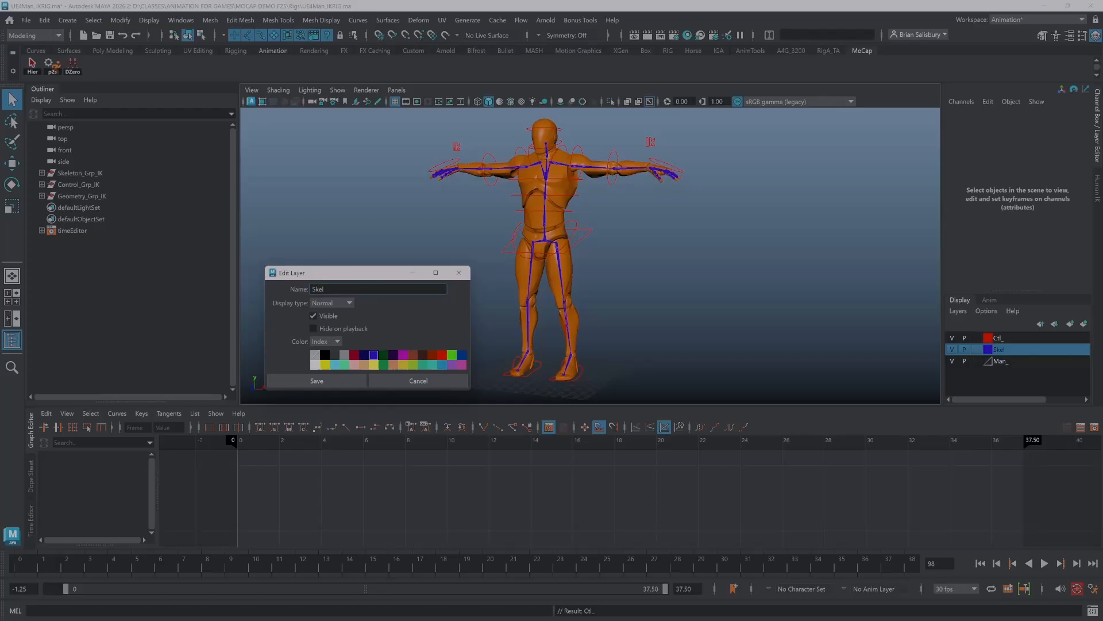
{"action": "key", "text": "BackSpace"}
{"action": "key", "text": "BackSpace"}
{"action": "key", "text": "BackSpace"}
{"action": "type", "text": "IK"}
{"action": "type", "text": "RIG"}
{"action": "key", "text": "BackSpace"}
{"action": "key", "text": "BackSpace"}
{"action": "type", "text": "ig_"}
{"action": "left_click", "coordinate": [353, 381]}
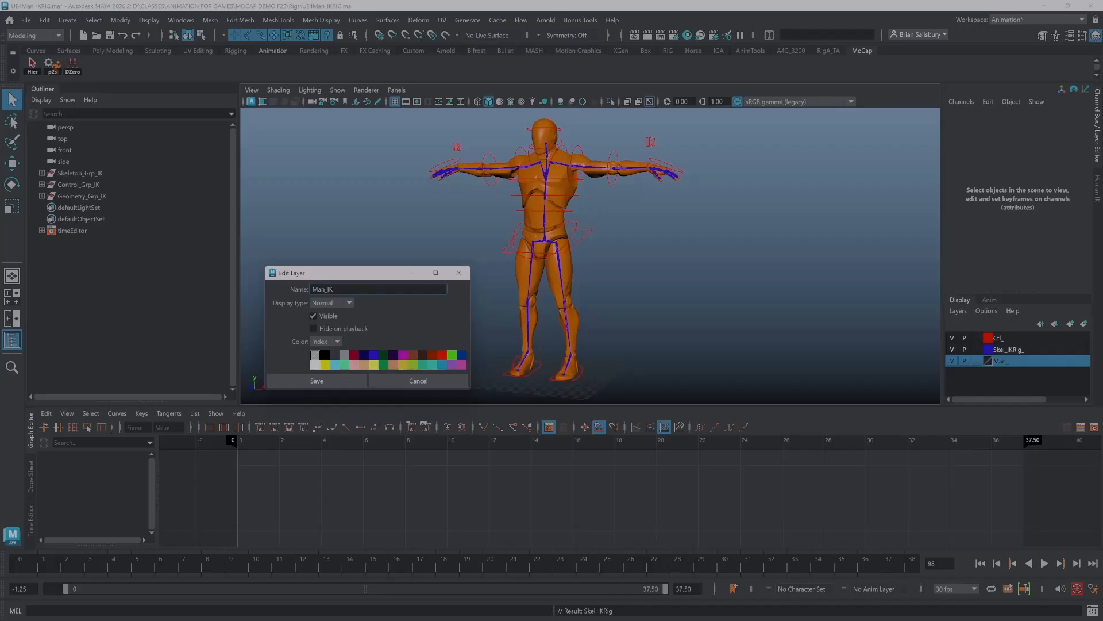
- Rename the Man_ display layer as Man_IKRig_ and set its color to red
{"action": "type", "text": "ig_"}
{"action": "left_click", "coordinate": [443, 356]}
{"action": "left_click", "coordinate": [323, 379]}
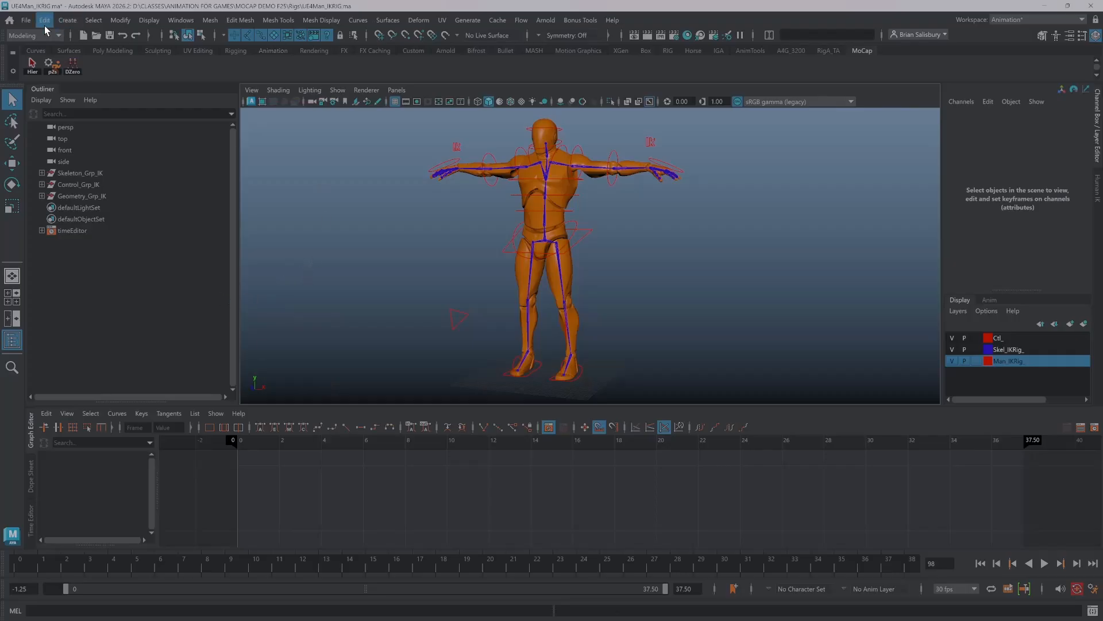
- Save the scene as UE4Man_IKRIG.ma in the Rigs folder, replacing the existing file
{"action": "left_click", "coordinate": [27, 20]}
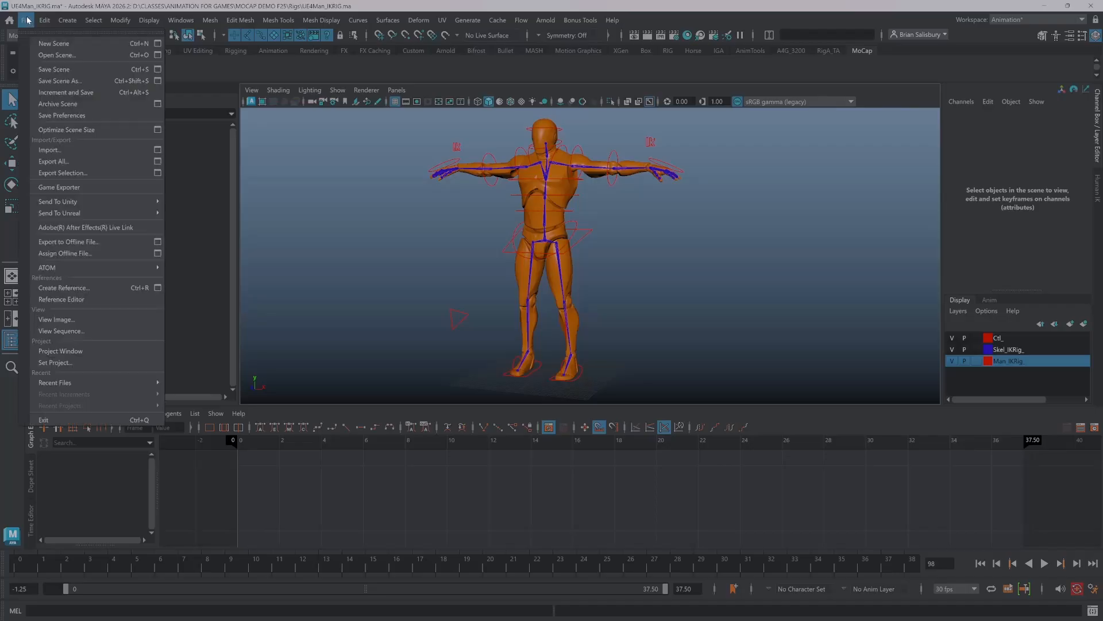
{"action": "left_click", "coordinate": [99, 83]}
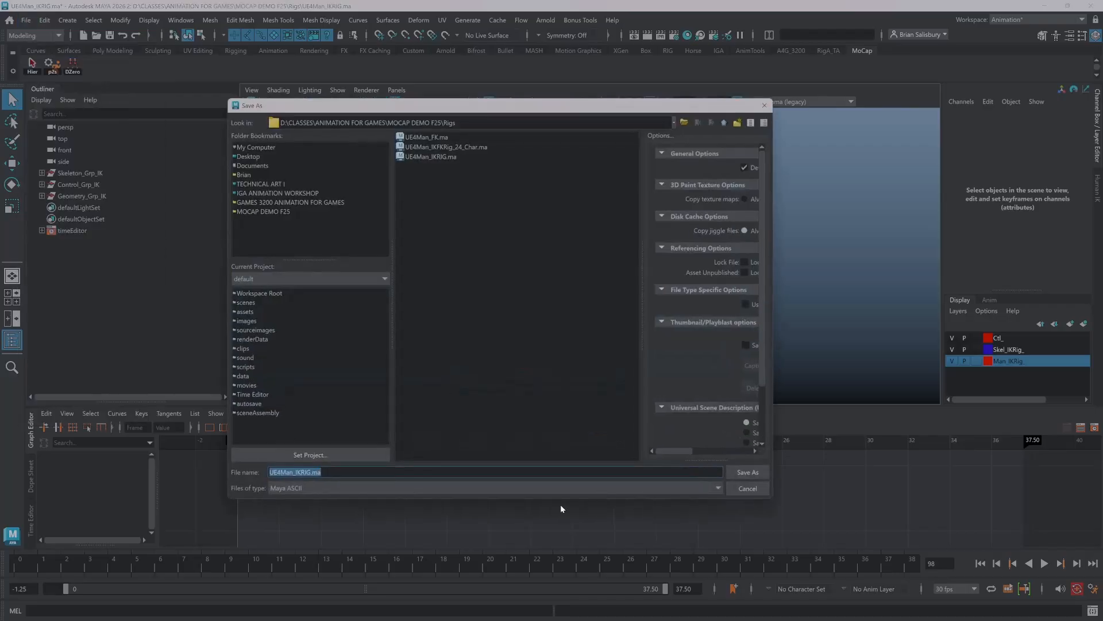
{"action": "left_click", "coordinate": [746, 472]}
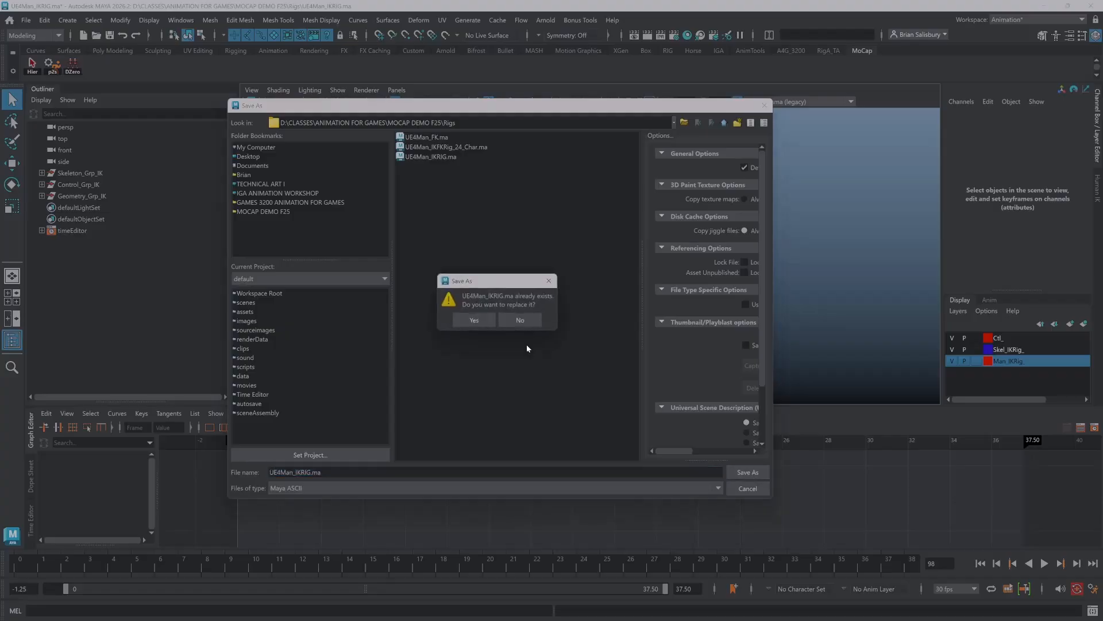
{"action": "left_click", "coordinate": [481, 319]}
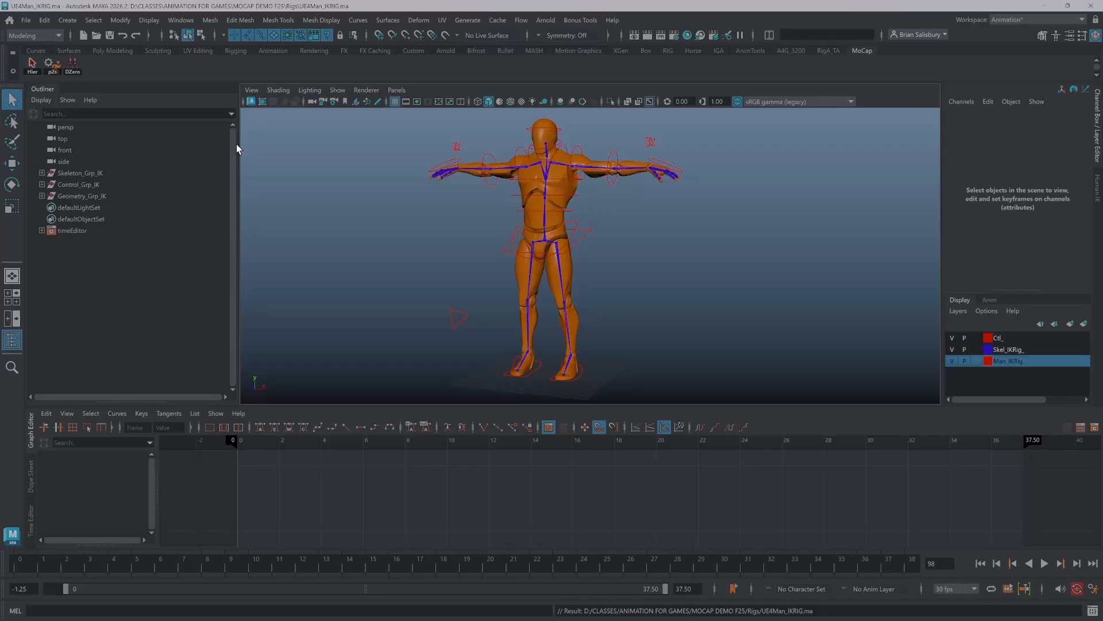
- Turn off the use of namespaces in the scene import options
{"action": "left_click", "coordinate": [25, 20]}
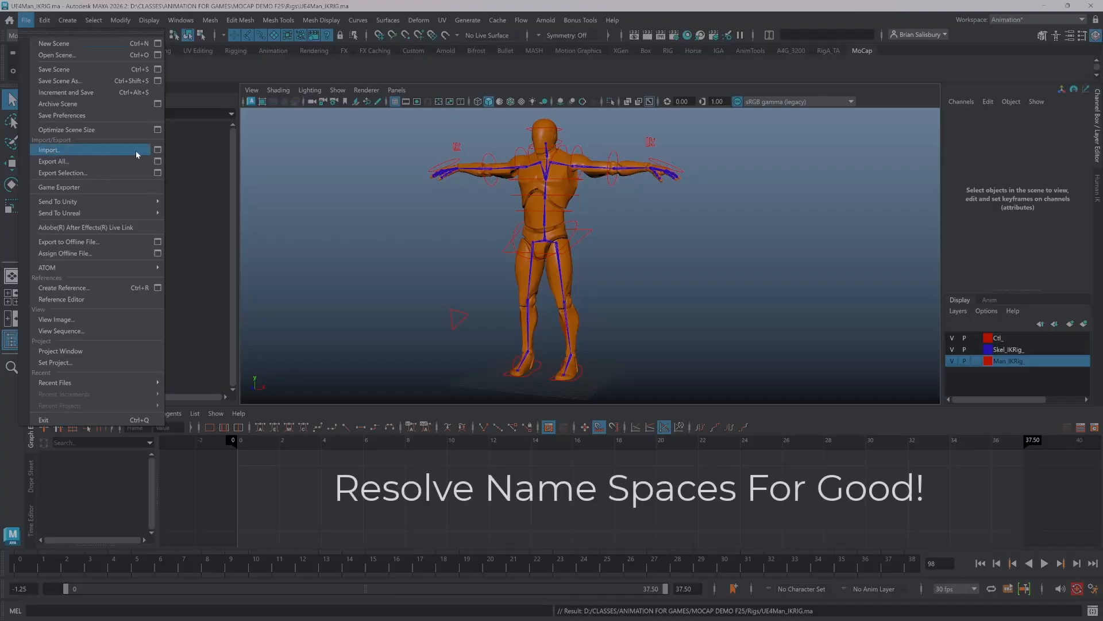
{"action": "left_click", "coordinate": [155, 150]}
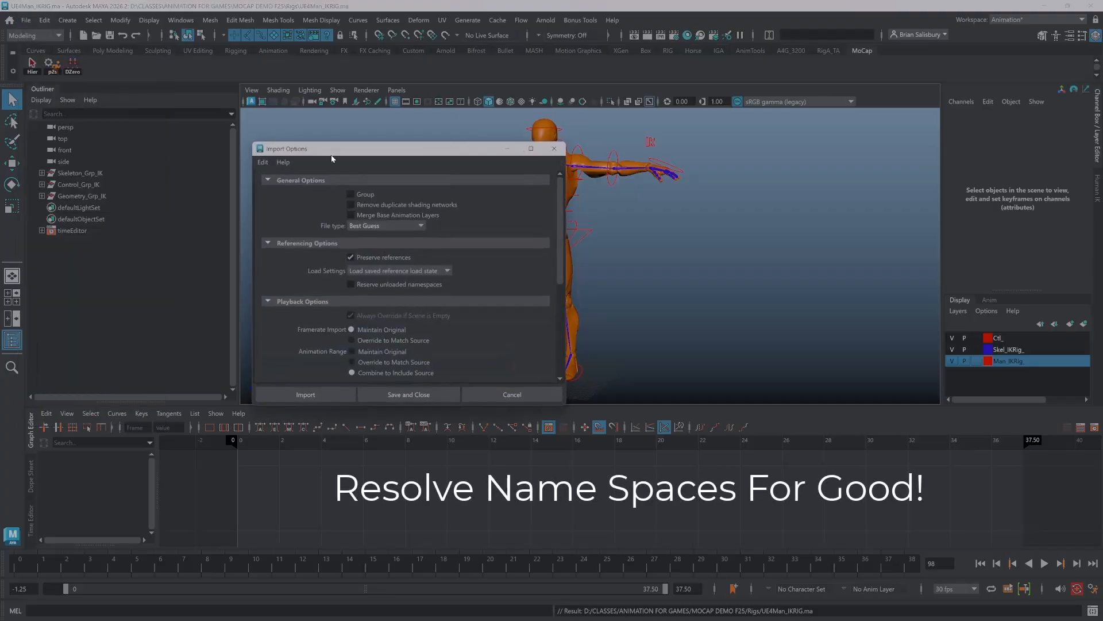
{"action": "scroll", "coordinate": [453, 271], "scroll_direction": "down", "scroll_amount": 4}
{"action": "scroll", "coordinate": [352, 291], "scroll_direction": "down", "scroll_amount": 1}
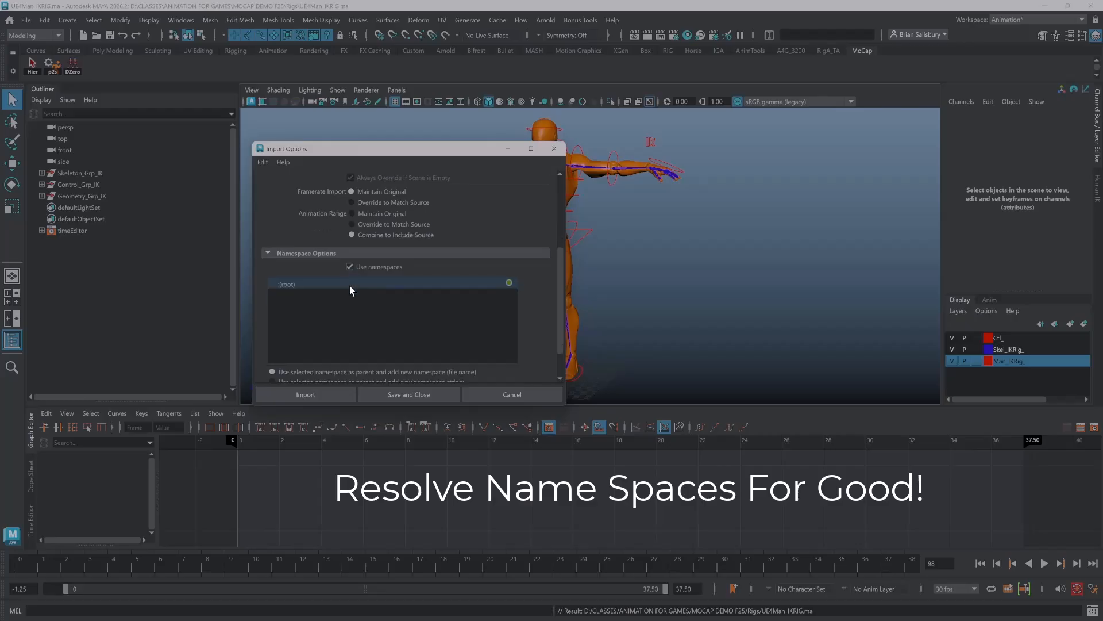
{"action": "scroll", "coordinate": [340, 265], "scroll_direction": "down", "scroll_amount": 2}
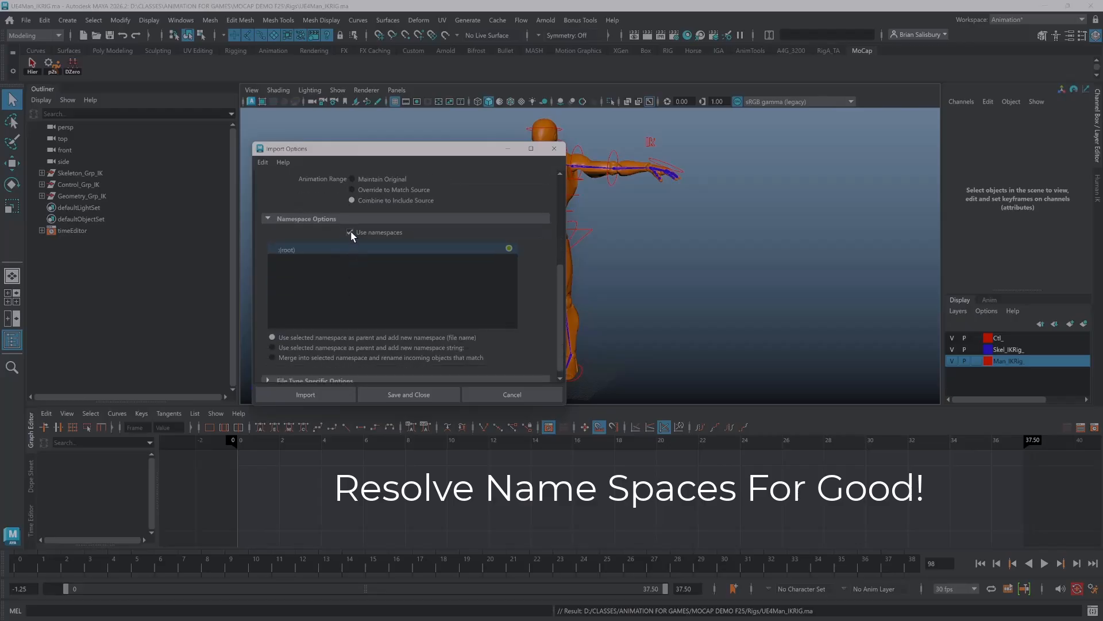
{"action": "left_click", "coordinate": [350, 232]}
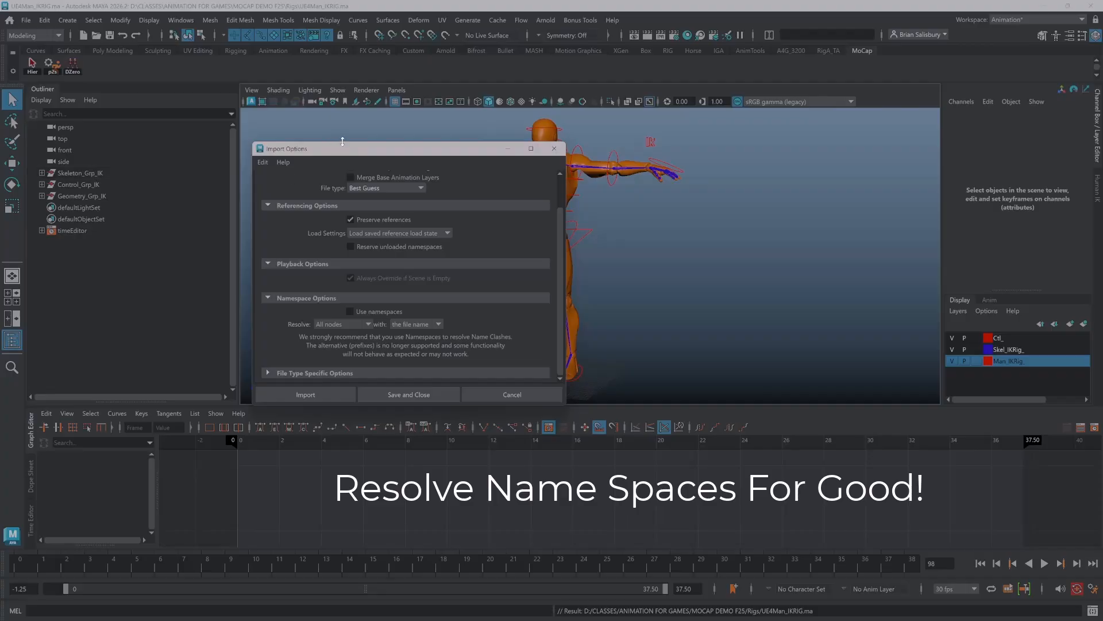
{"action": "left_click_drag", "start_coordinate": [342, 144], "coordinate": [342, 96]}
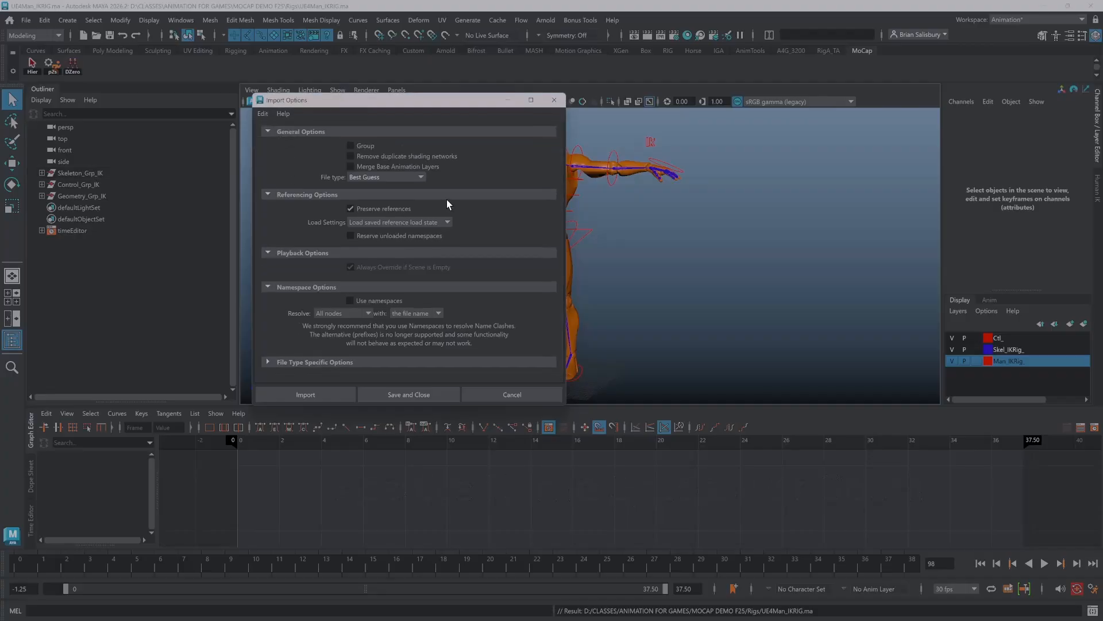
{"action": "left_click", "coordinate": [350, 301]}
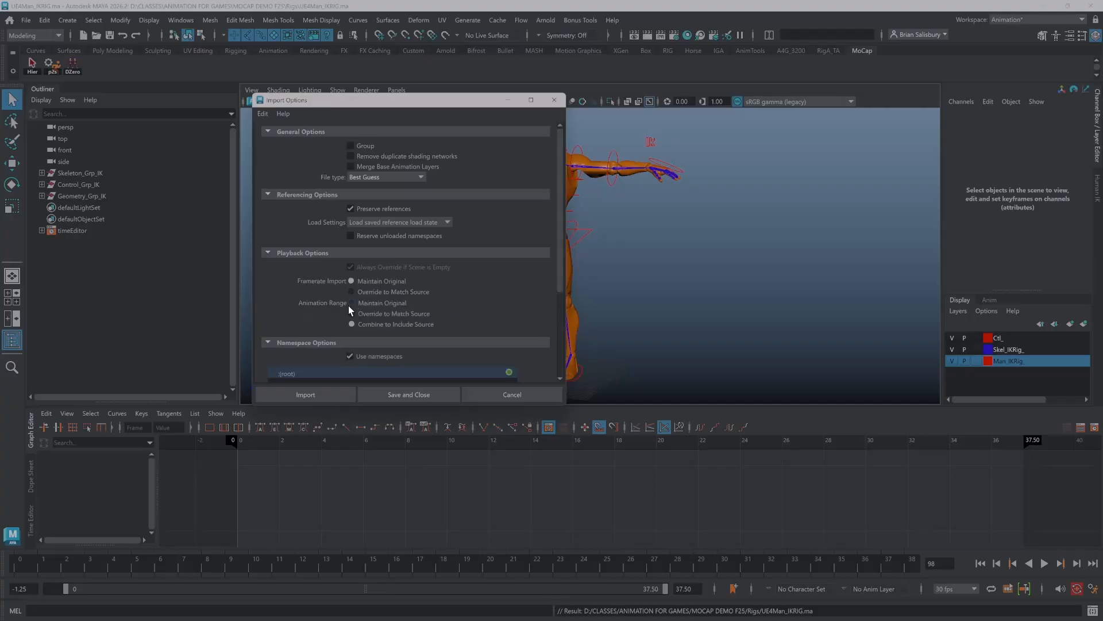
{"action": "left_click", "coordinate": [349, 339]}
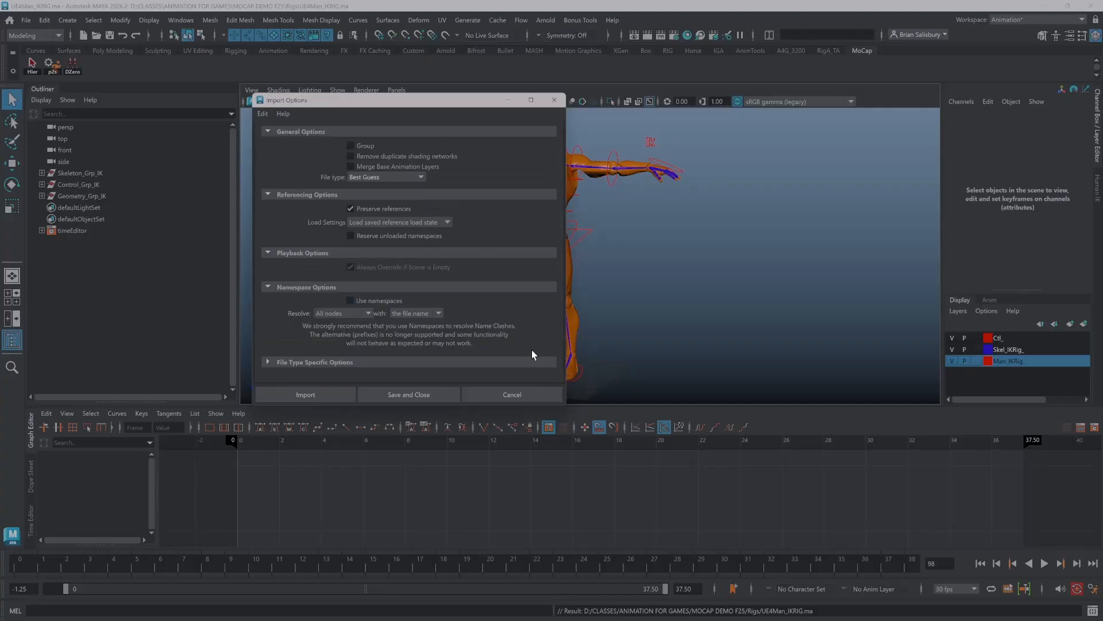
- Set the import options to resolve only clashing nodes with a short custom string, and save the options without importing
{"action": "left_click", "coordinate": [326, 313]}
{"action": "left_click", "coordinate": [326, 325]}
{"action": "left_click", "coordinate": [435, 315]}
{"action": "left_click", "coordinate": [388, 339]}
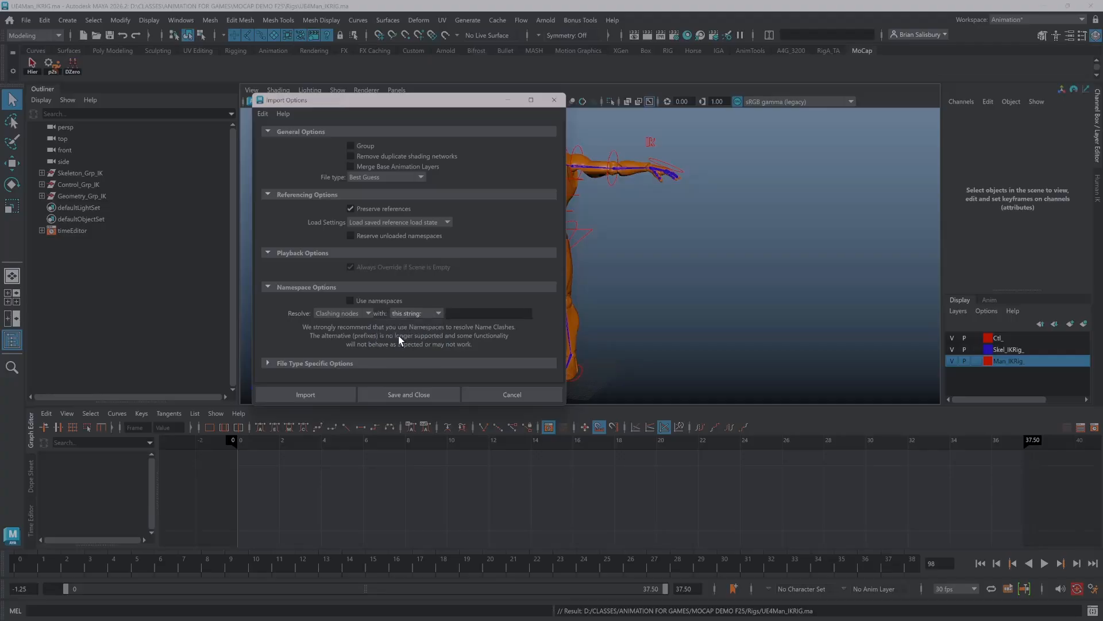
{"action": "left_click", "coordinate": [489, 313]}
{"action": "left_click", "coordinate": [405, 395]}
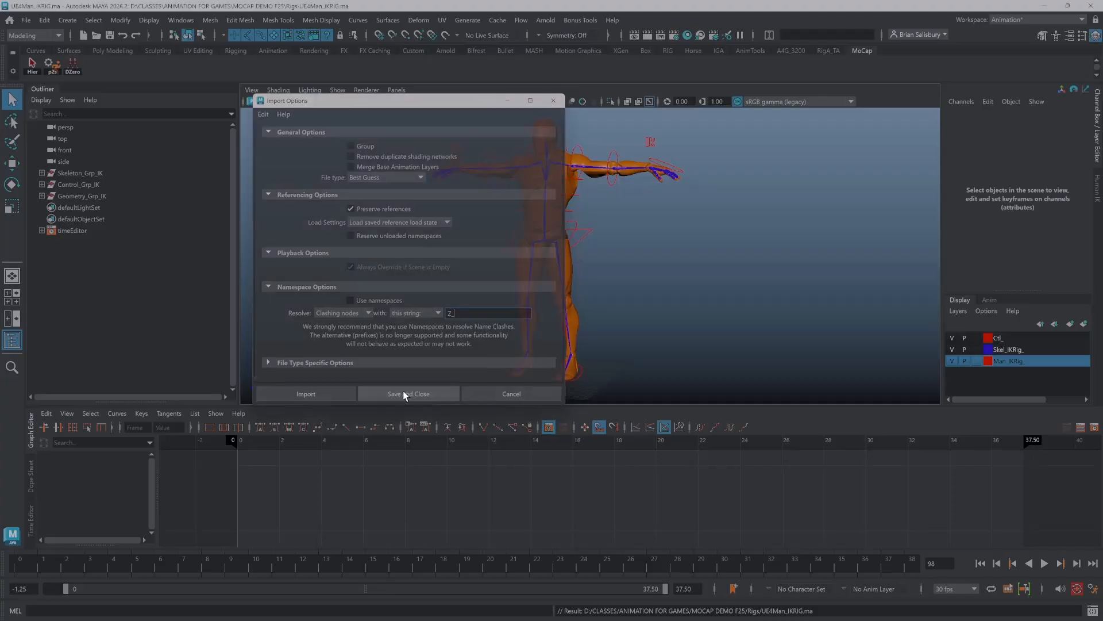
- Import UE4Man_FK.ma from the Rigs folder into the IK rig scene
{"action": "left_click", "coordinate": [26, 21]}
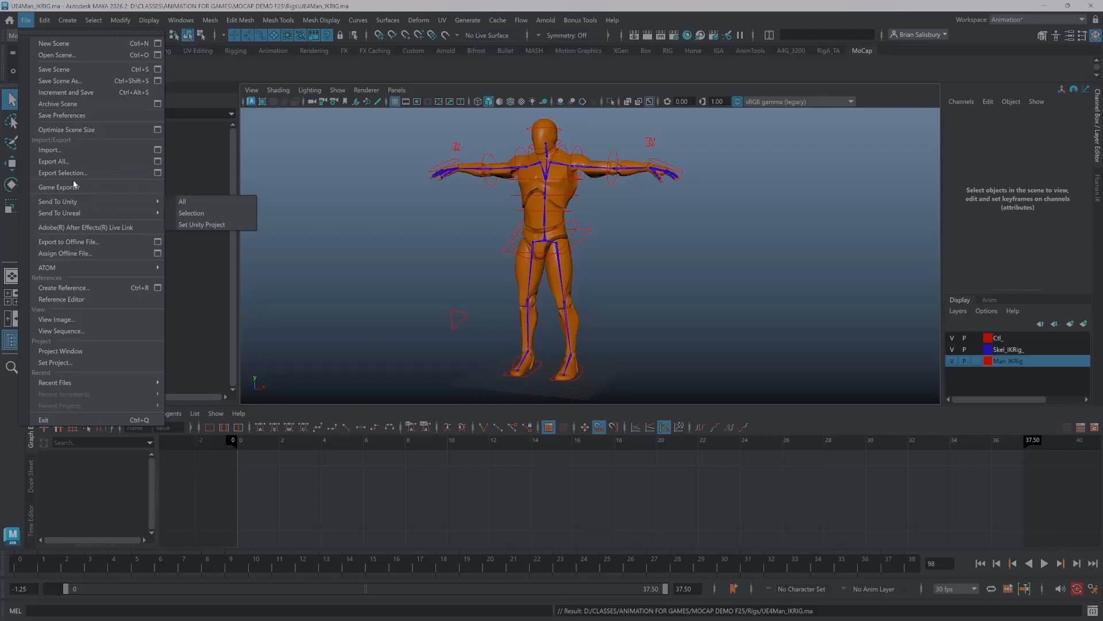
{"action": "left_click", "coordinate": [50, 150]}
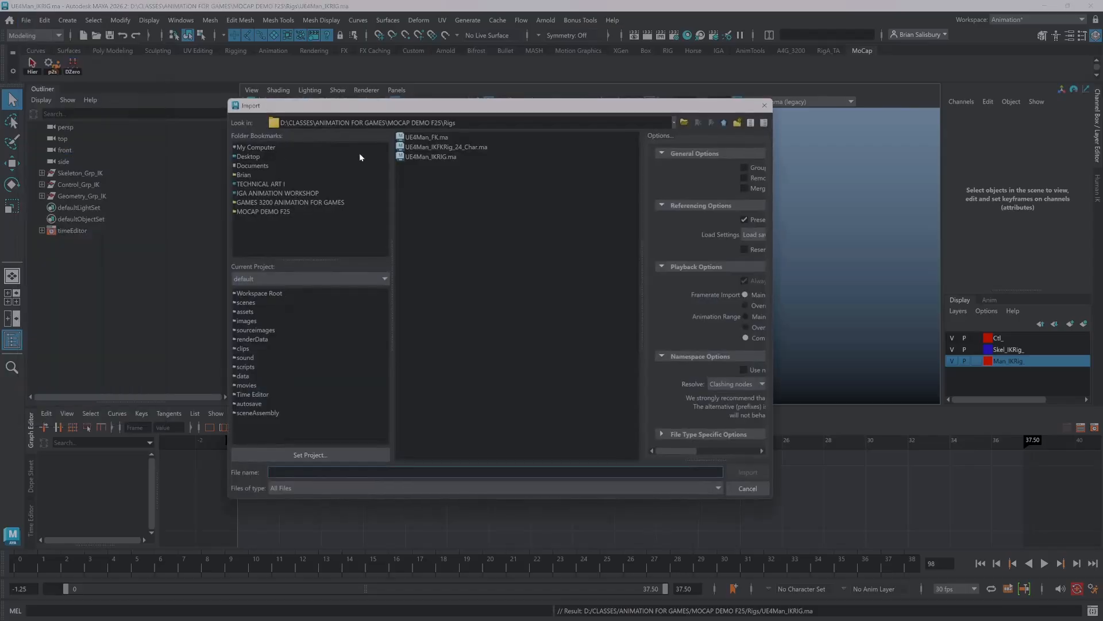
{"action": "left_click", "coordinate": [425, 138]}
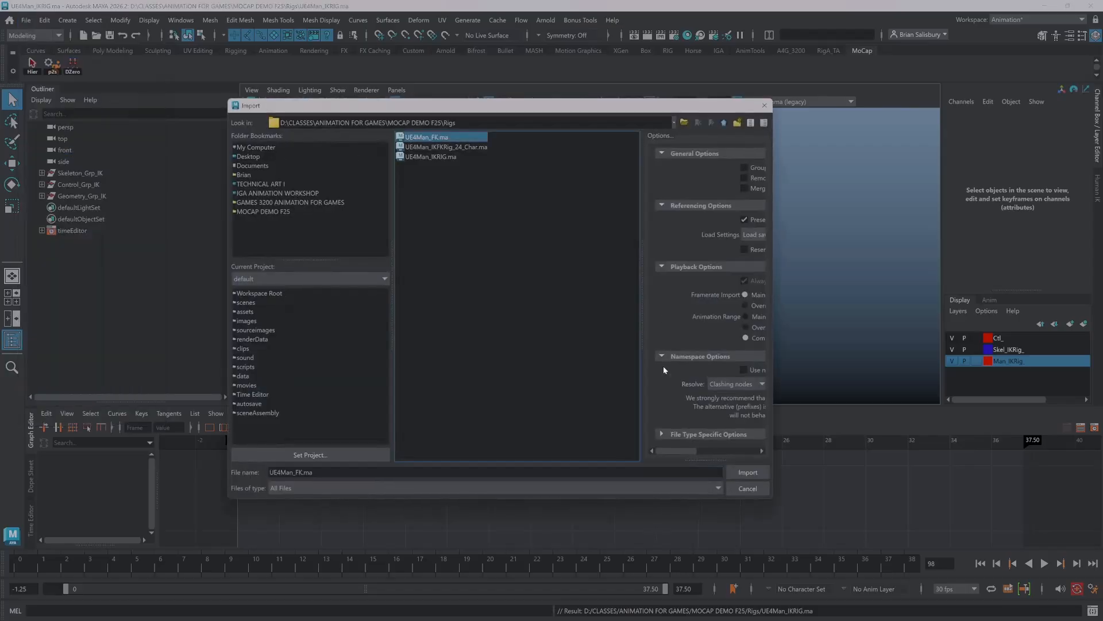
{"action": "left_click", "coordinate": [748, 474]}
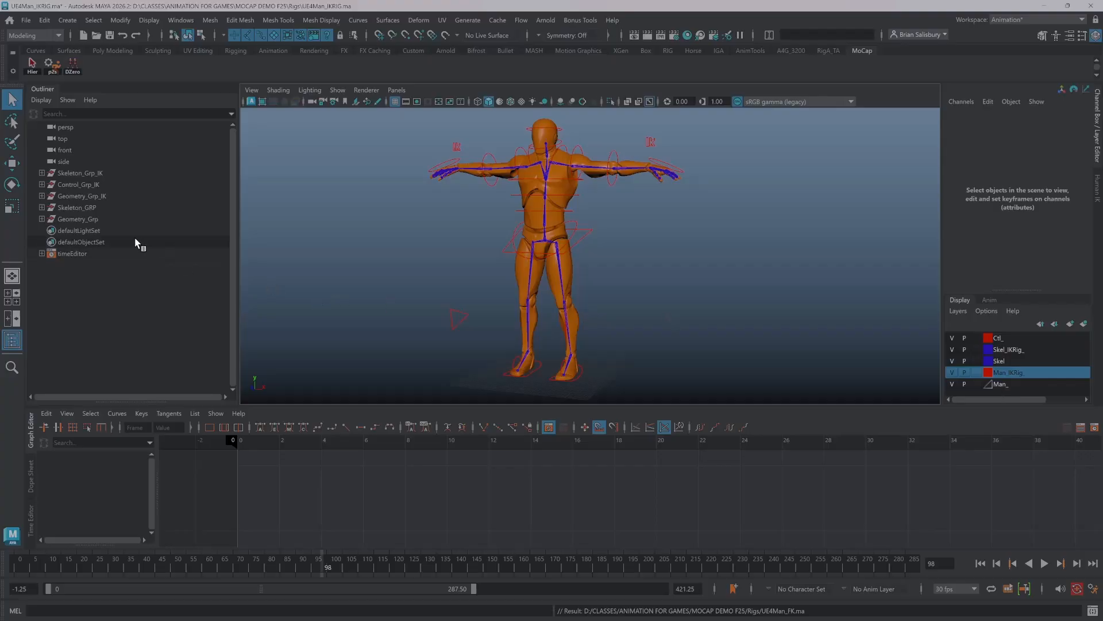
- Inspect the imported Skeleton_GRP and Geometry_Grp groups for namespace prefixes, and clear the selection
{"action": "left_click", "coordinate": [90, 208]}
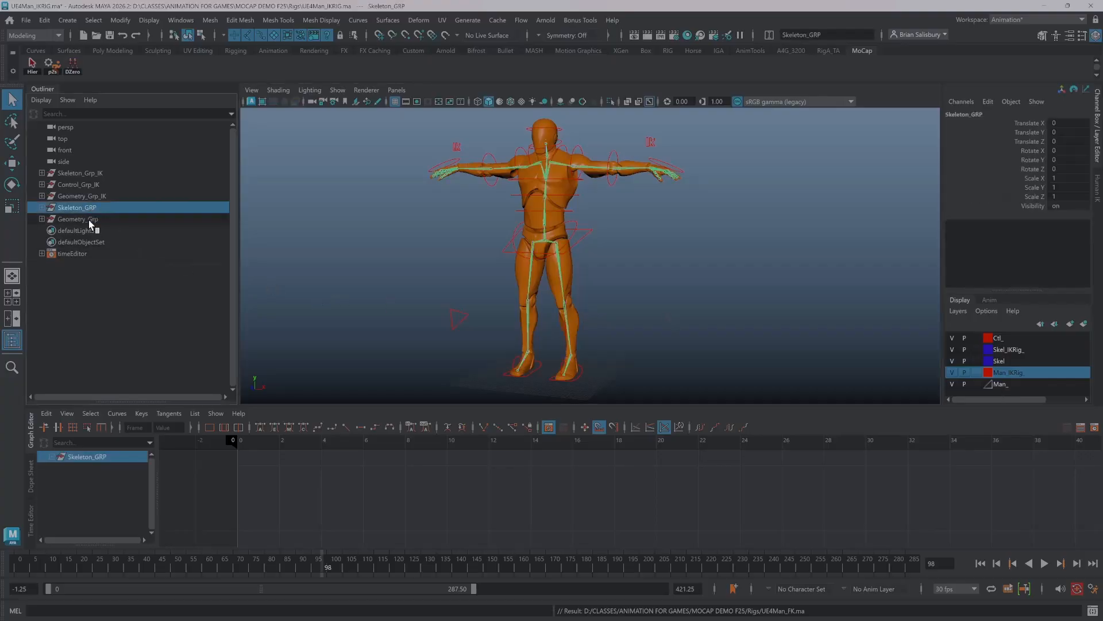
{"action": "left_click", "coordinate": [88, 220]}
{"action": "left_click", "coordinate": [369, 272]}
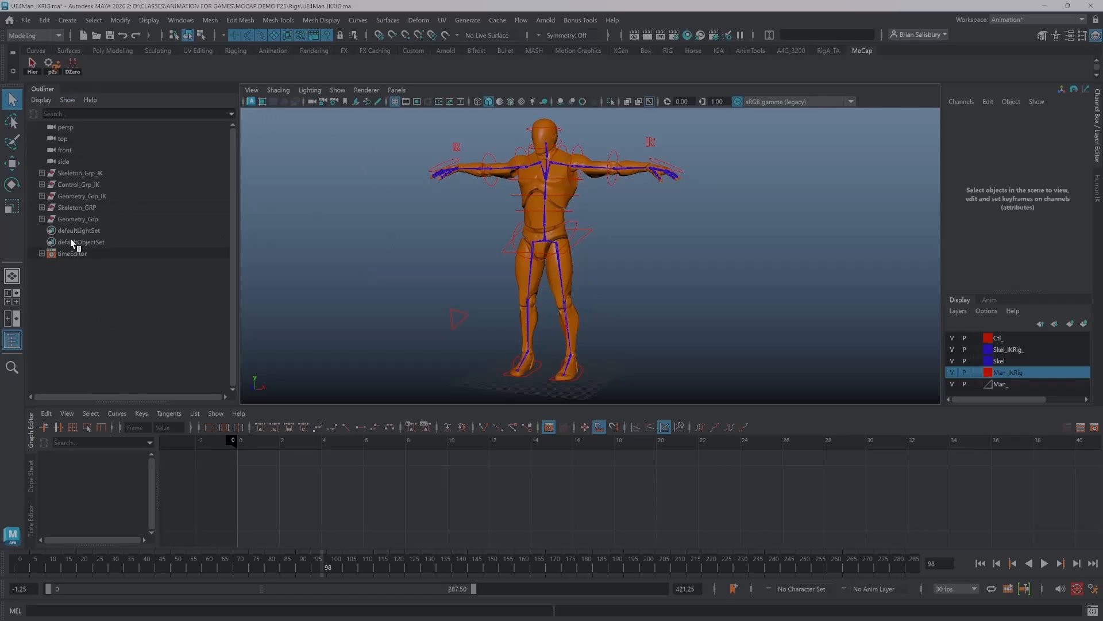
- Check the names in the HumanIK character list, switching the current character to UE4_FK and back to None
{"action": "left_click", "coordinate": [1098, 194]}
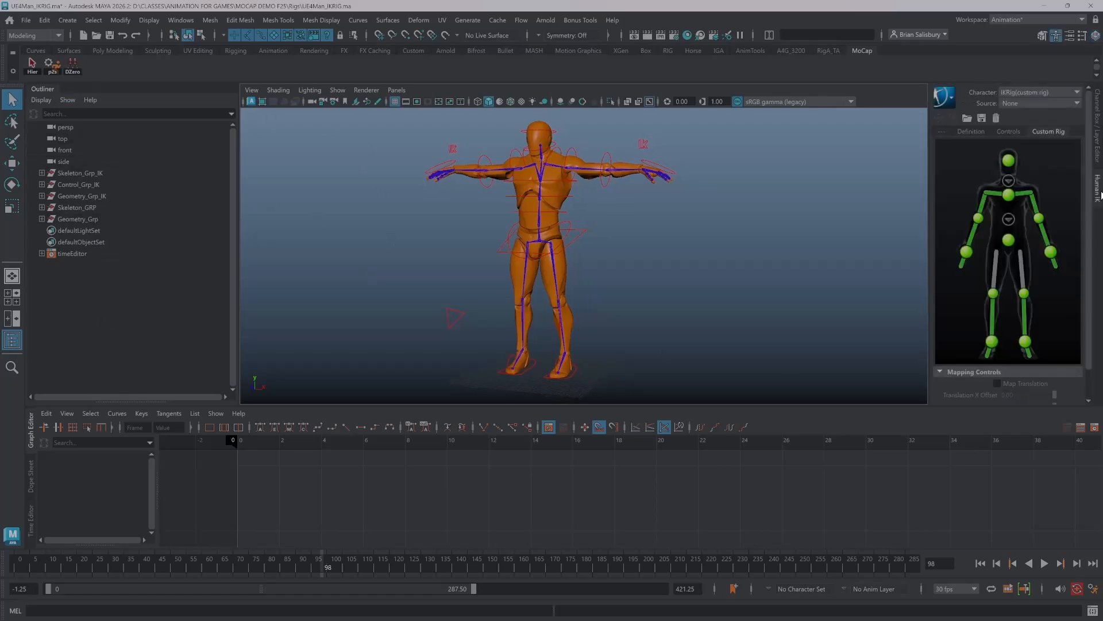
{"action": "left_click", "coordinate": [1021, 92]}
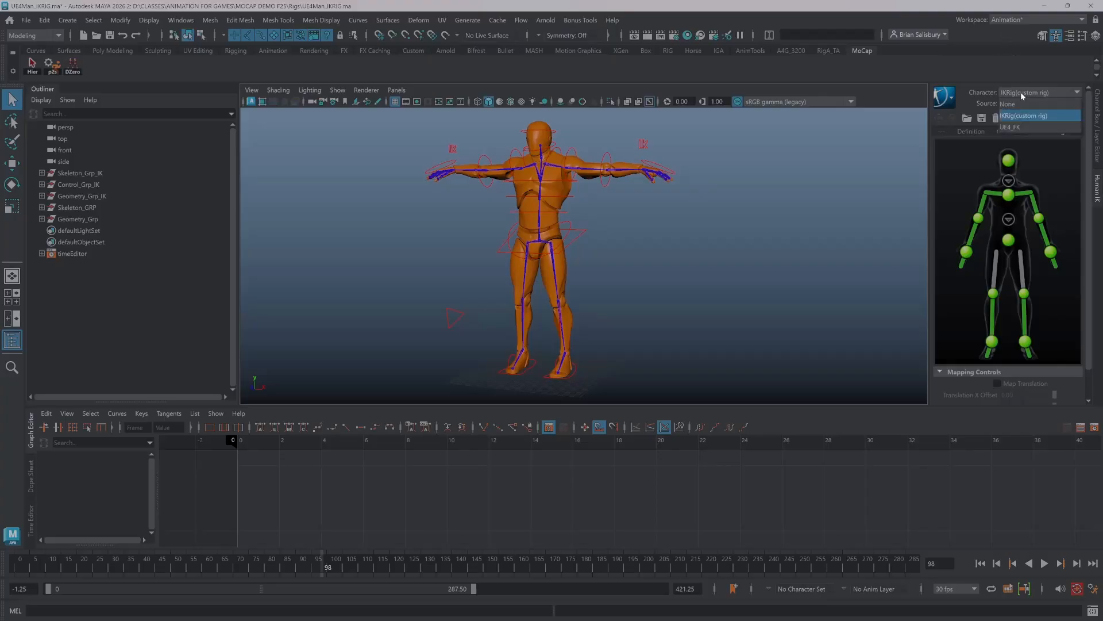
{"action": "left_click", "coordinate": [1019, 128]}
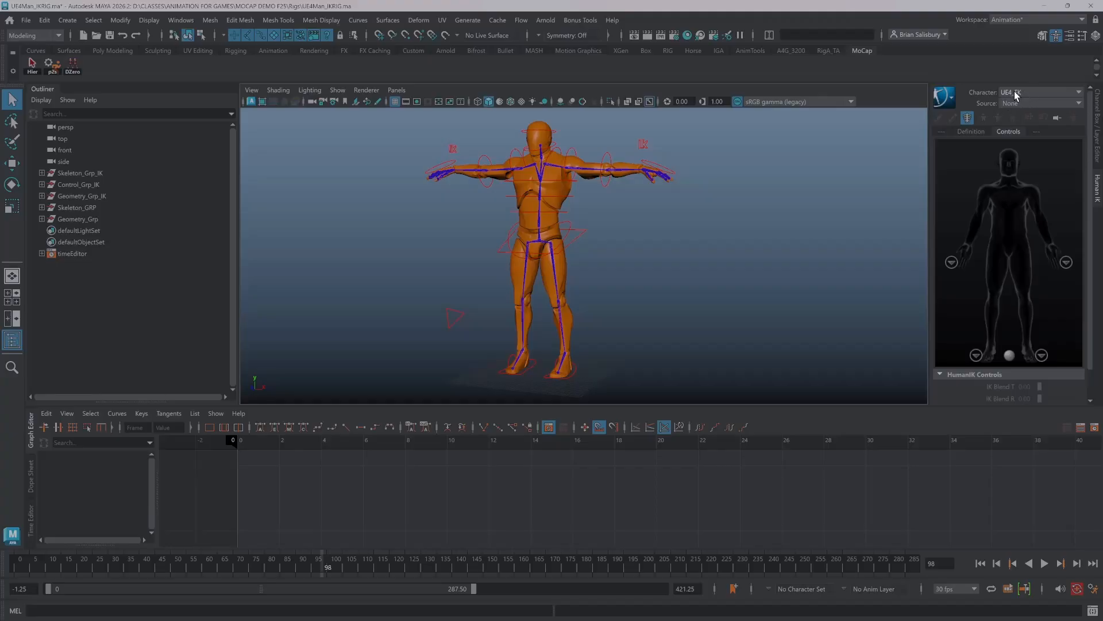
{"action": "left_click", "coordinate": [1015, 92]}
{"action": "left_click", "coordinate": [1013, 102]}
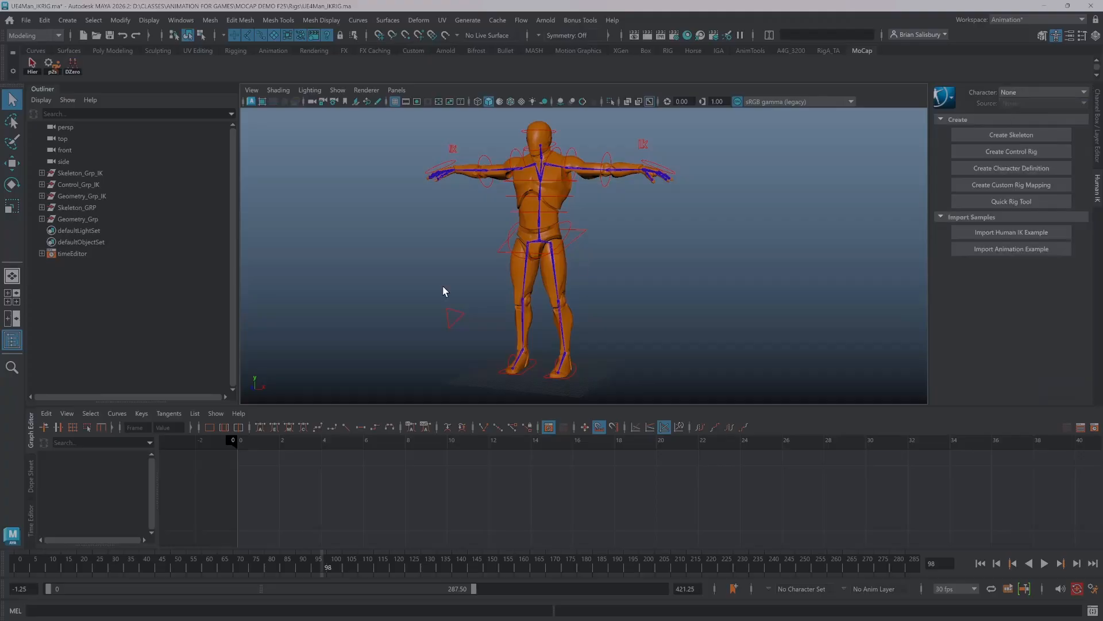
{"action": "right_click_drag", "start_coordinate": [450, 255], "coordinate": [470, 244], "text": "alt"}
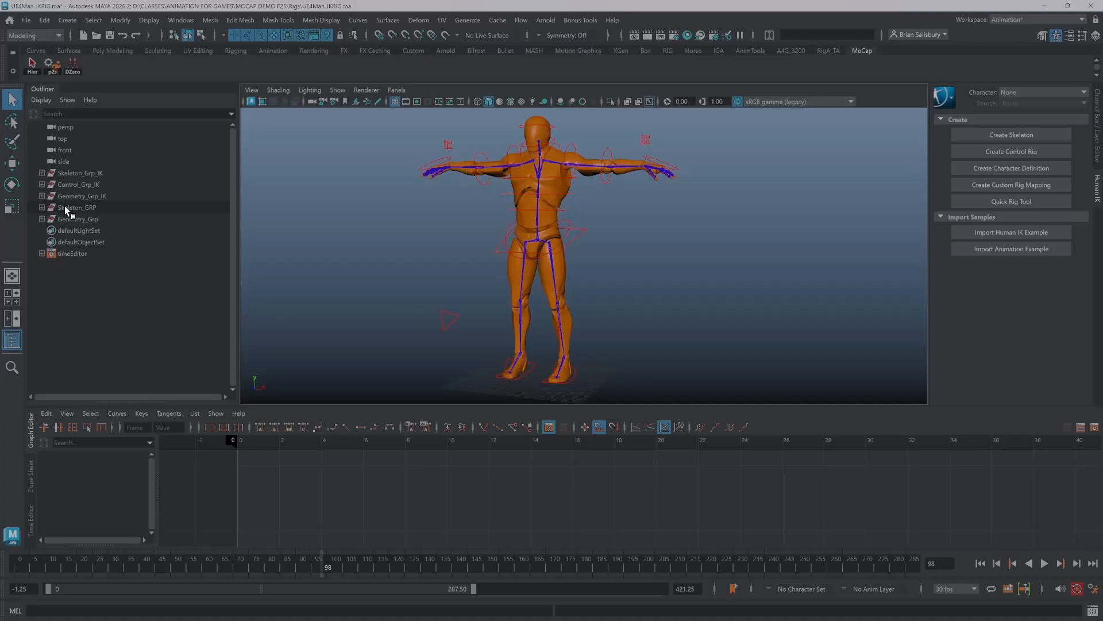
- Select the pelvis joint inside Skeleton_GRP and compare its name with the root joint inside Skeleton_Grp_IK
{"action": "left_click", "coordinate": [41, 207]}
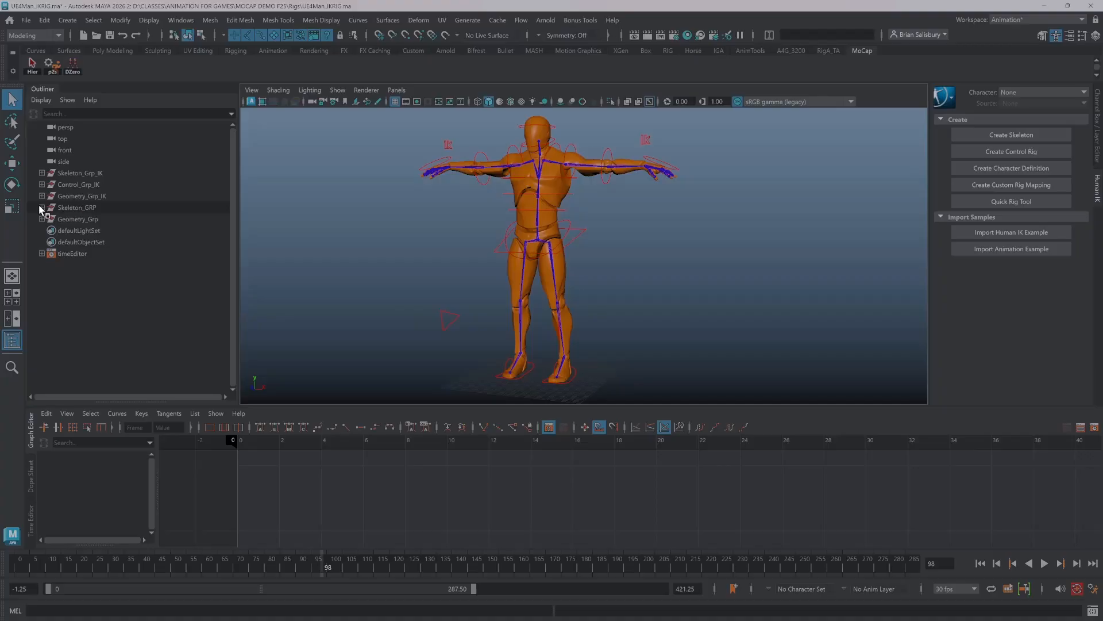
{"action": "left_click", "coordinate": [69, 207]}
{"action": "left_click", "coordinate": [71, 219]}
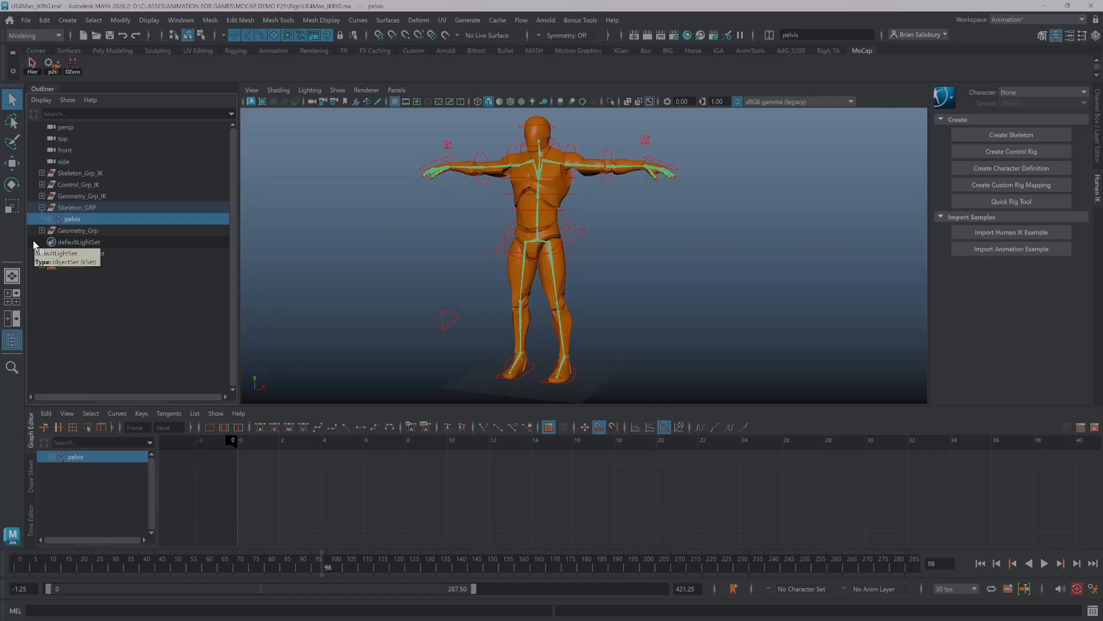
{"action": "left_click", "coordinate": [42, 173]}
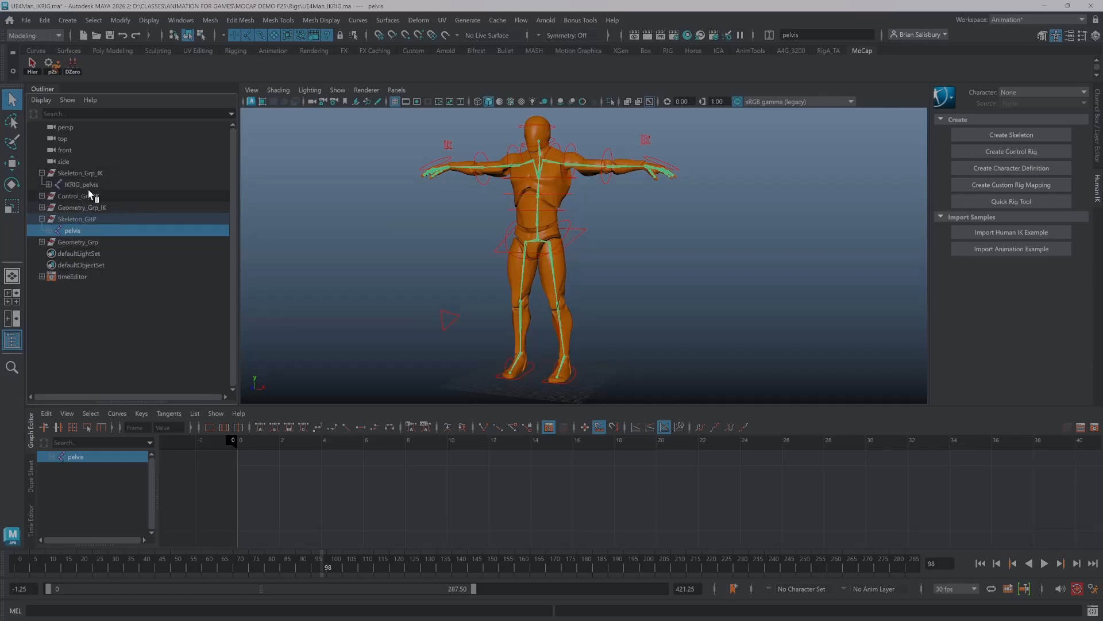
{"action": "left_click", "coordinate": [41, 172]}
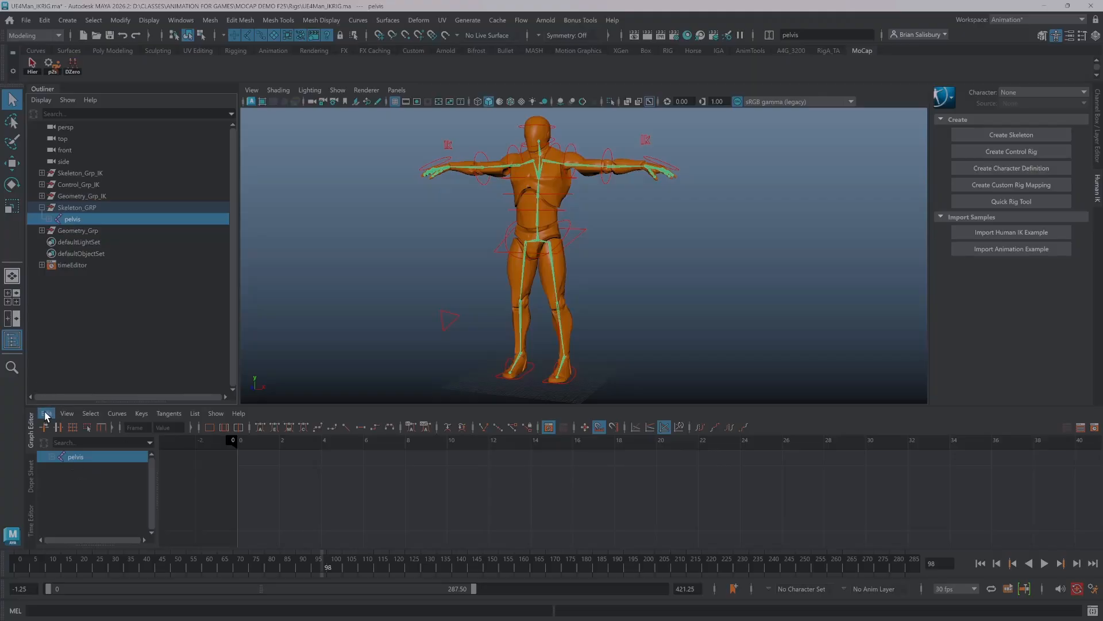
- Import Dance_10.fbx from the MOCAP DEMO F25 Clips folder as a Time Editor animation clip and move it to start at frame 0
{"action": "left_click_drag", "start_coordinate": [165, 405], "coordinate": [164, 371]}
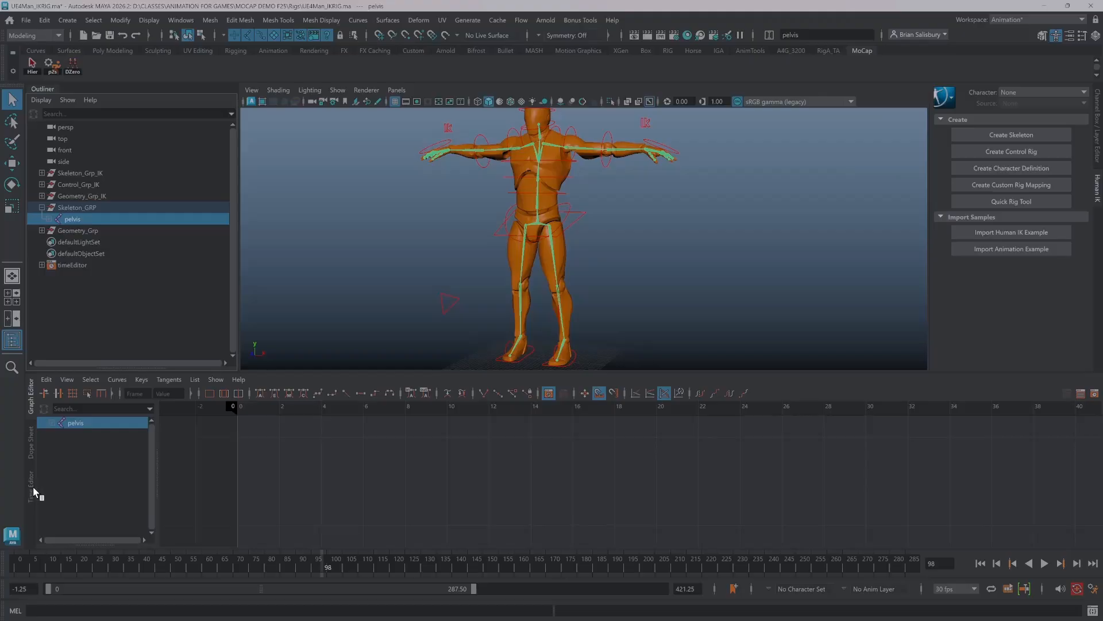
{"action": "left_click", "coordinate": [32, 486]}
{"action": "left_click", "coordinate": [46, 381]}
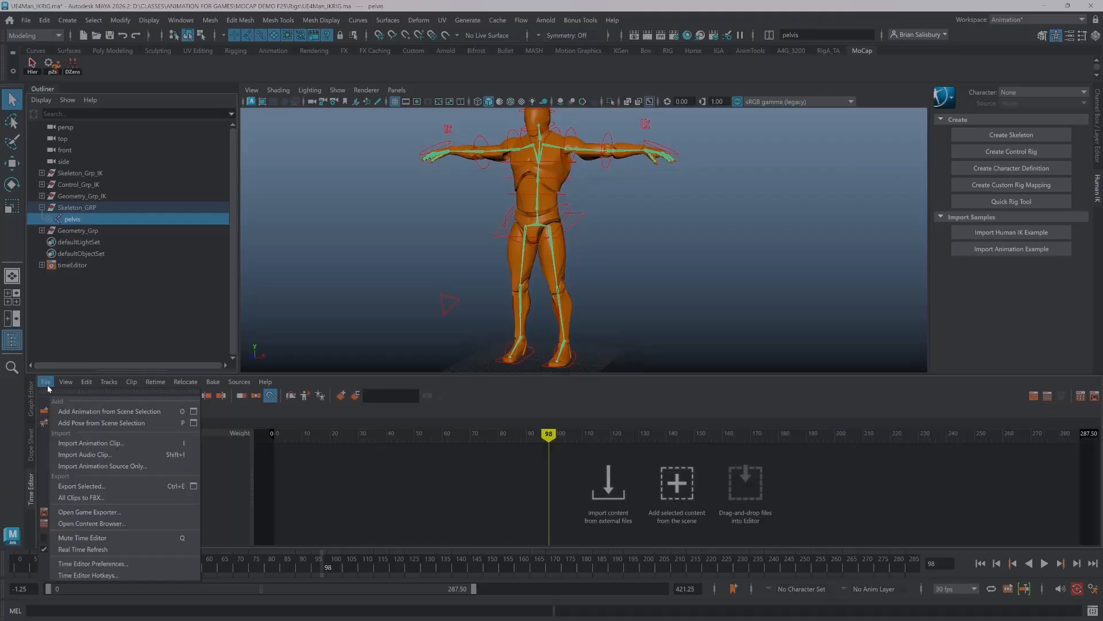
{"action": "left_click", "coordinate": [87, 444]}
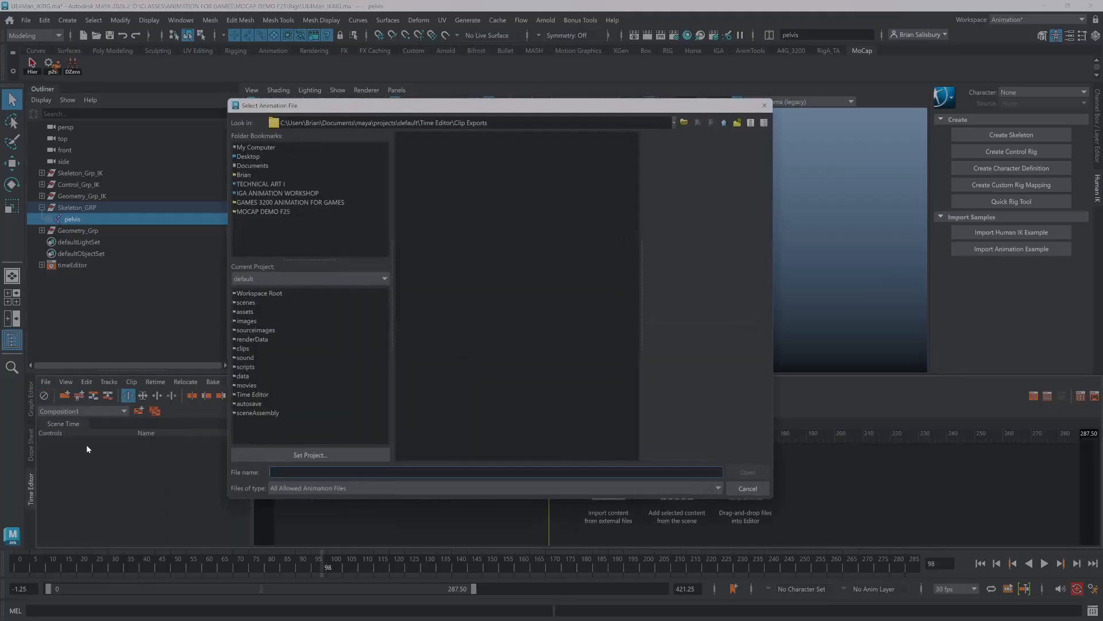
{"action": "left_click", "coordinate": [262, 212]}
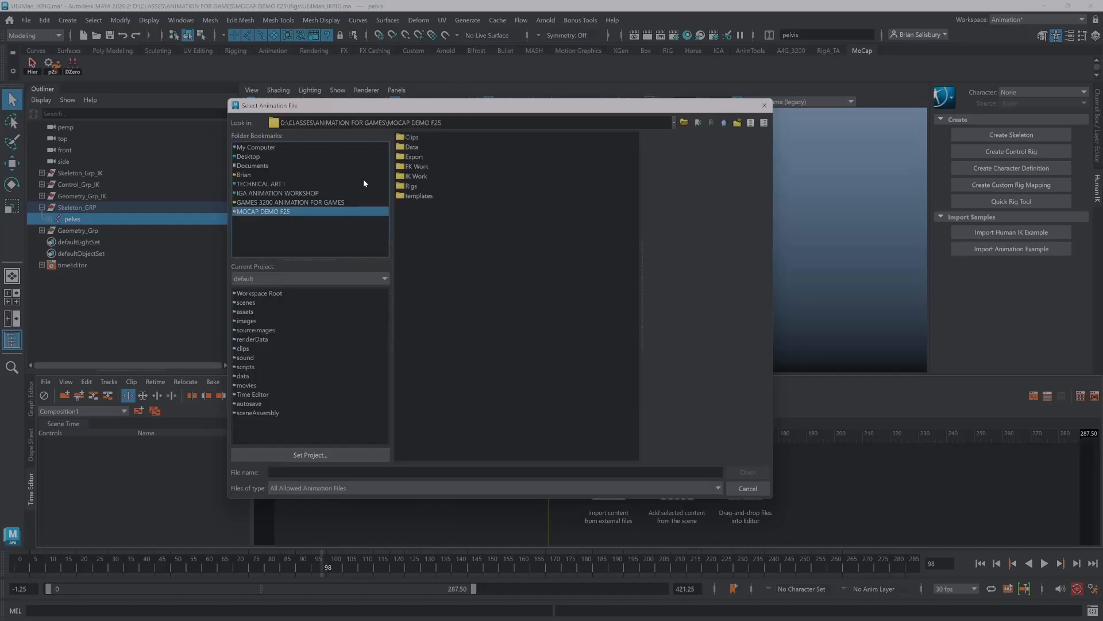
{"action": "left_click_drag", "start_coordinate": [450, 110], "coordinate": [489, 118]}
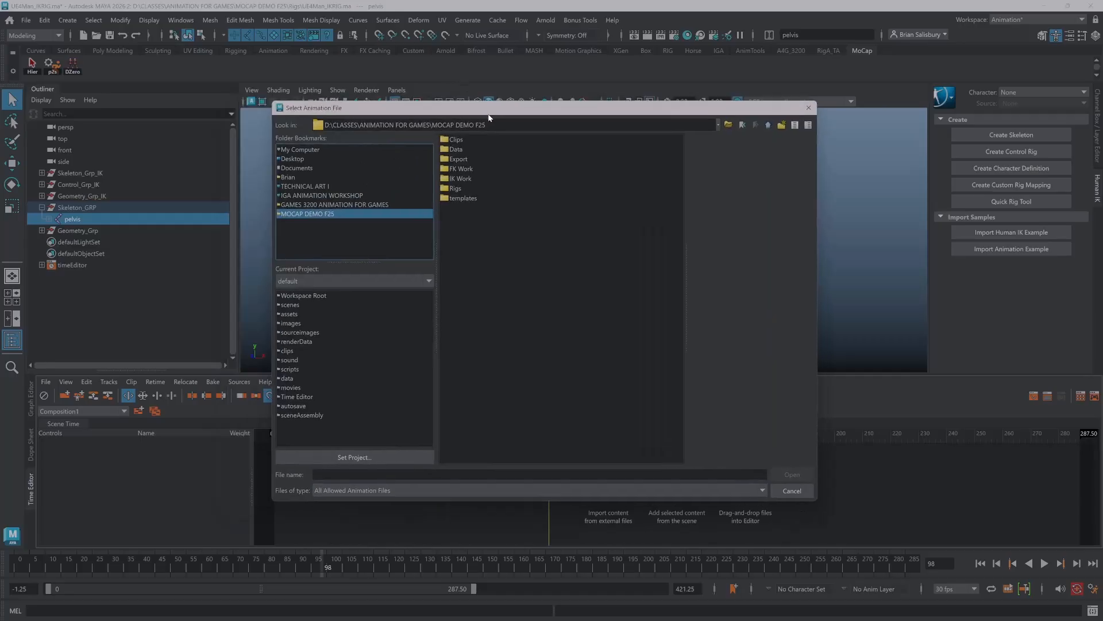
{"action": "double_click", "coordinate": [464, 140]}
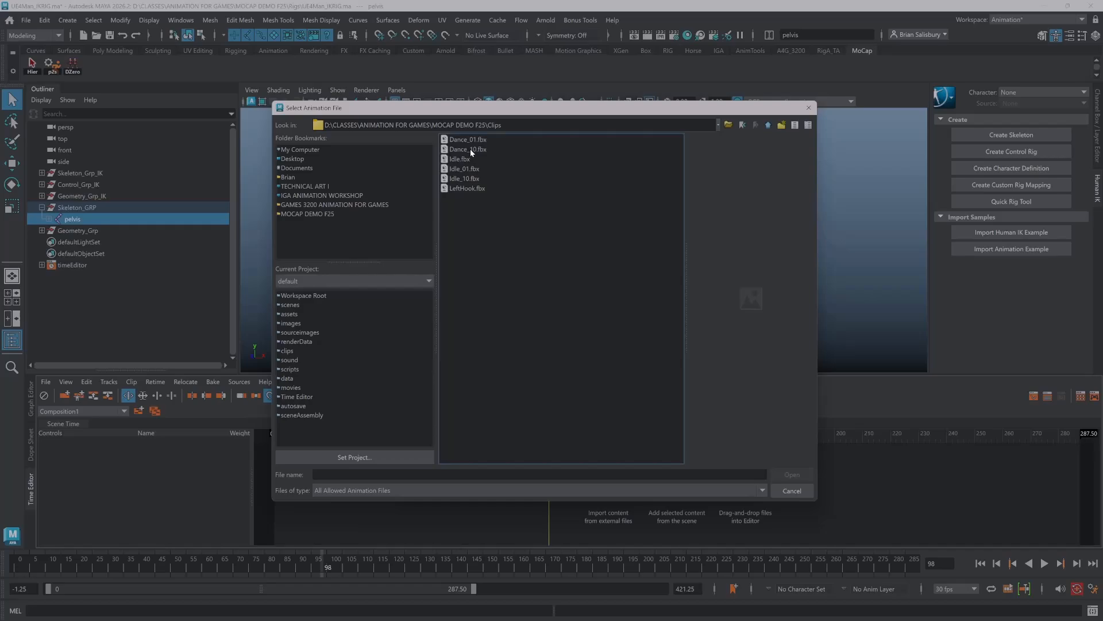
{"action": "left_click", "coordinate": [470, 141]}
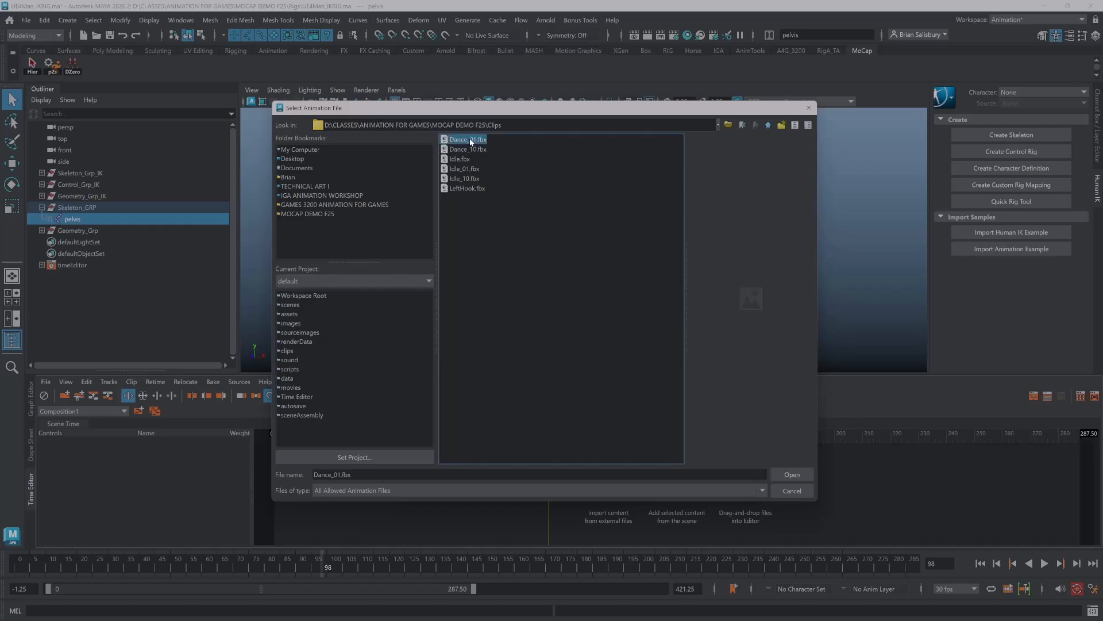
{"action": "left_click", "coordinate": [474, 149]}
{"action": "left_click", "coordinate": [791, 474]}
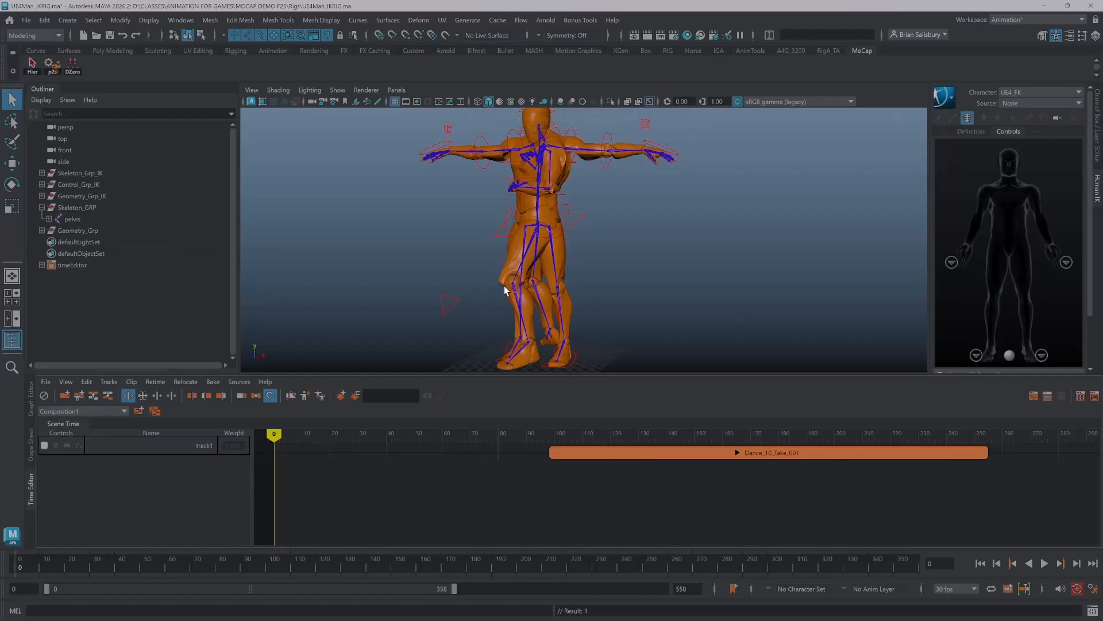
{"action": "left_click_drag", "start_coordinate": [656, 453], "coordinate": [382, 452]}
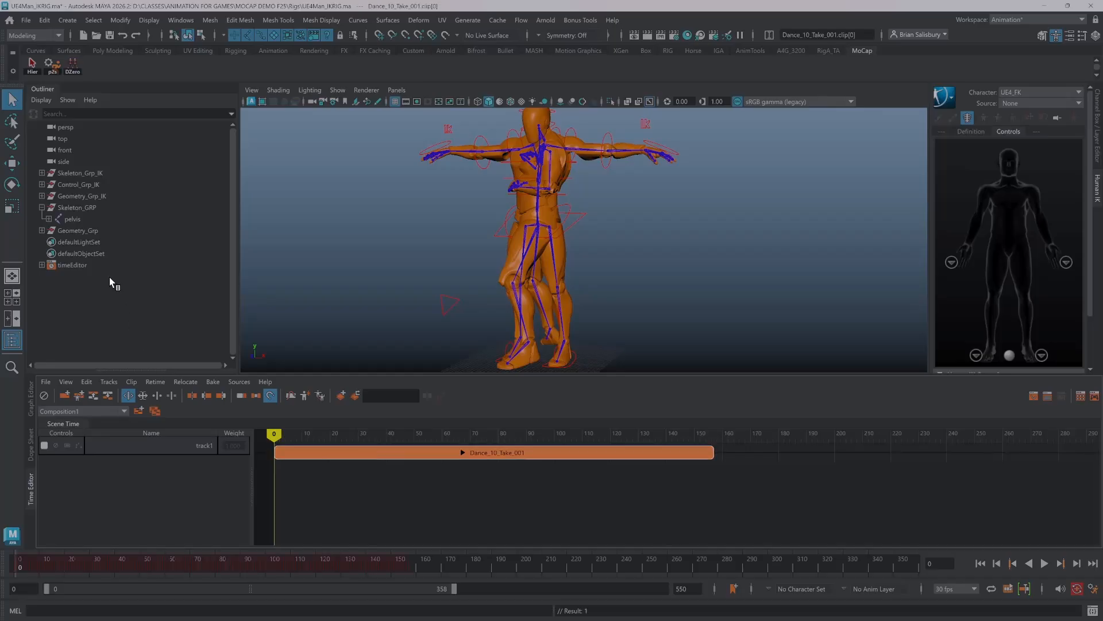
{"action": "left_click", "coordinate": [42, 207]}
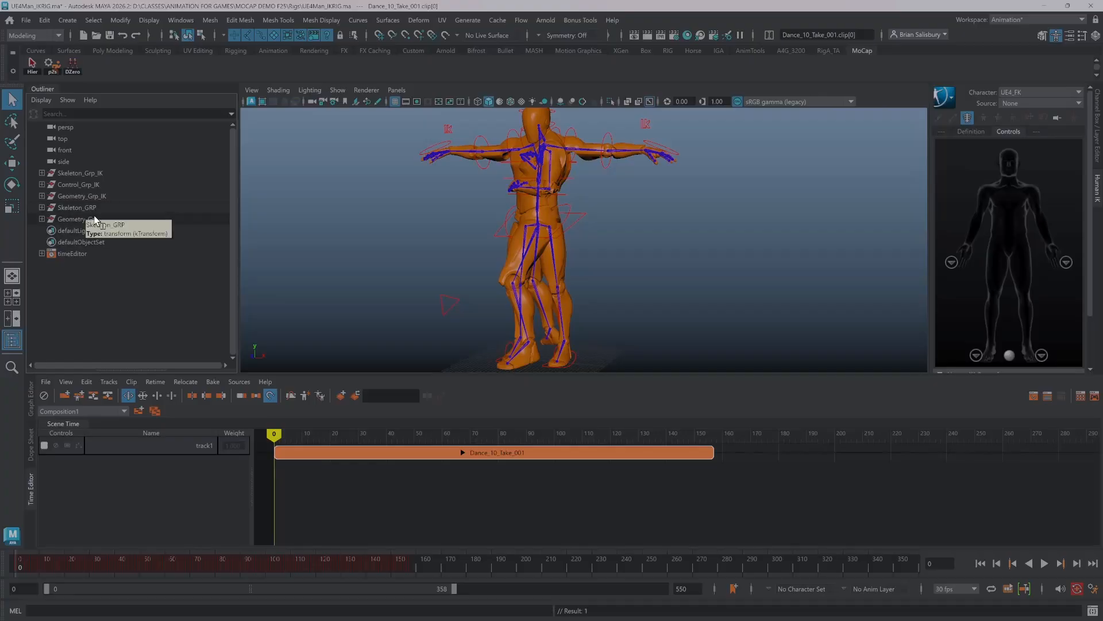
- Hide the Skel_IKRig_, Man_IKRig_ and Ctl_ display layers so only the FK character shows
{"action": "left_click", "coordinate": [1098, 115]}
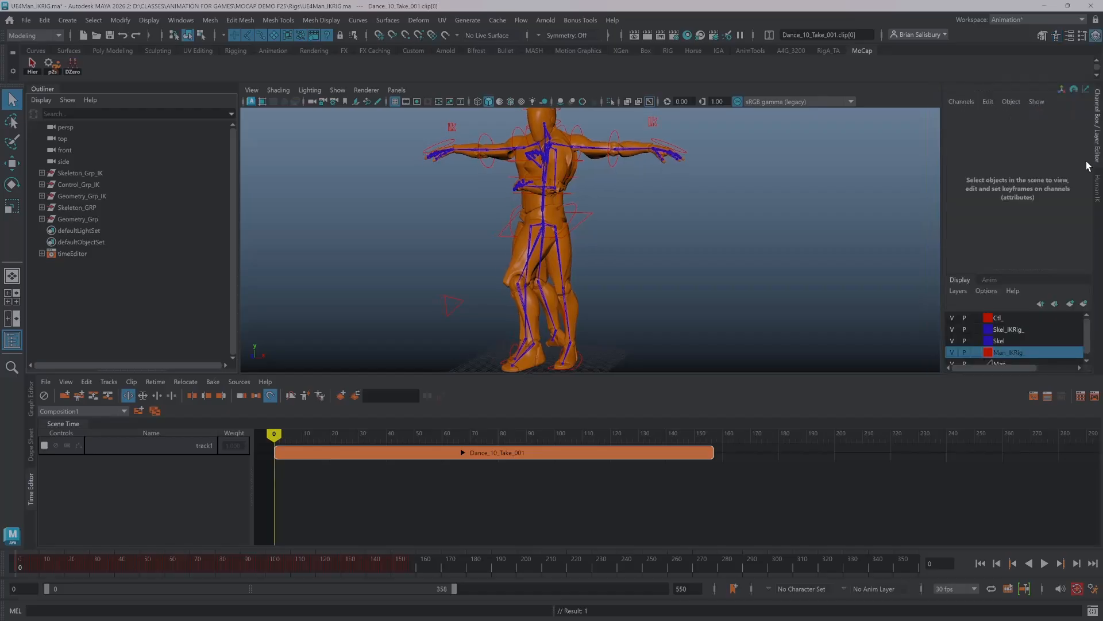
{"action": "left_click_drag", "start_coordinate": [1037, 374], "coordinate": [1045, 426]}
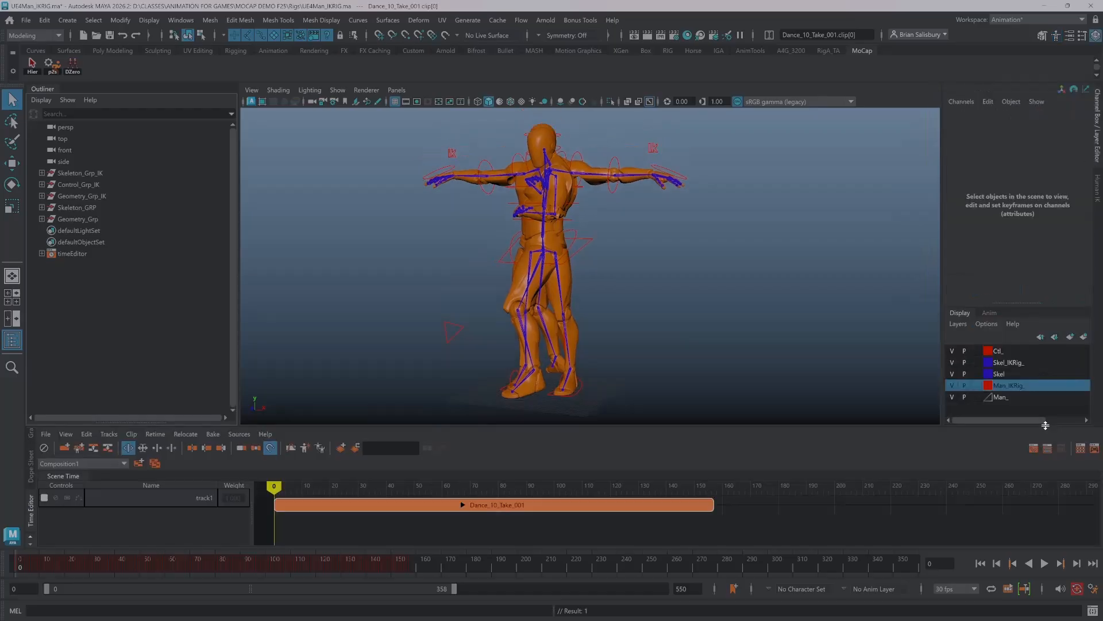
{"action": "left_click", "coordinate": [952, 362]}
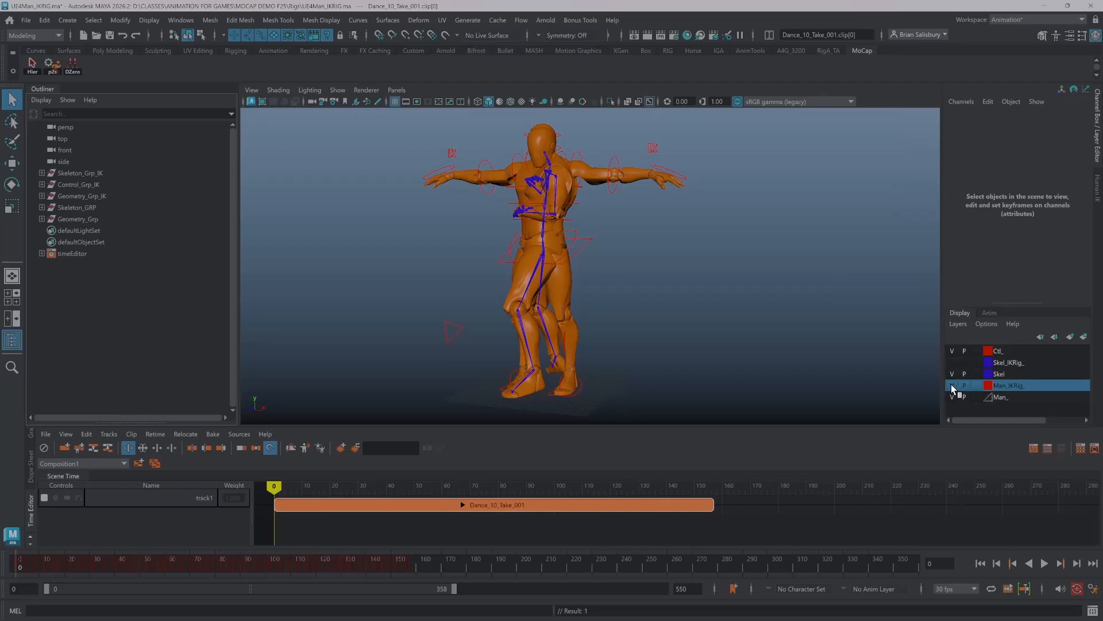
{"action": "left_click", "coordinate": [952, 385]}
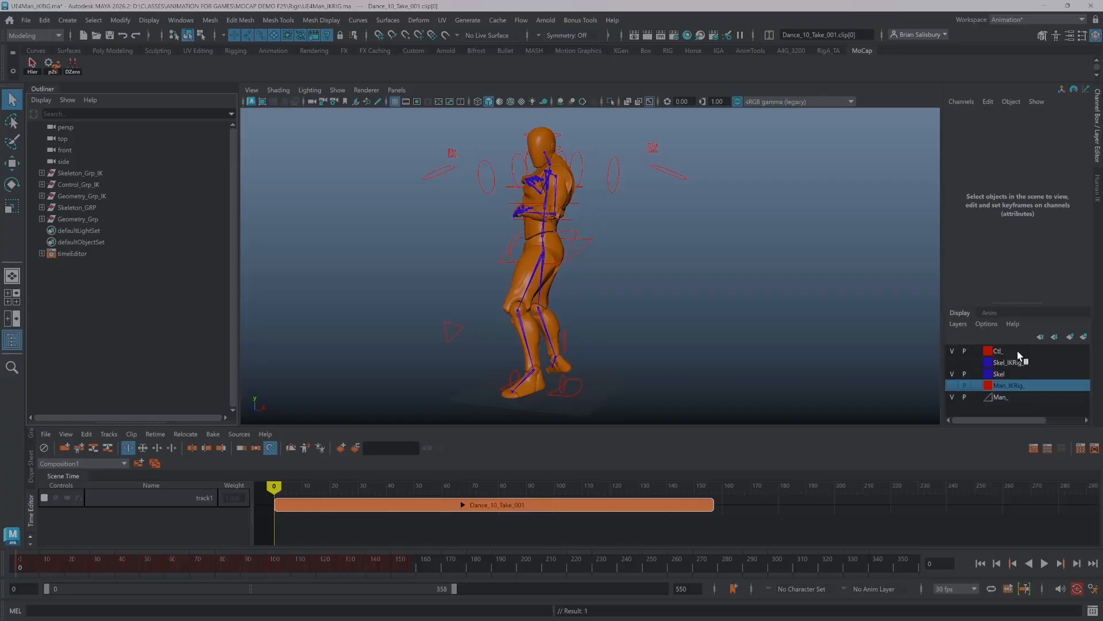
{"action": "left_click", "coordinate": [953, 351]}
- Scrub through the dance clip to check the FK character's motion, and return to frame 0
{"action": "left_click_drag", "start_coordinate": [274, 487], "coordinate": [434, 468]}
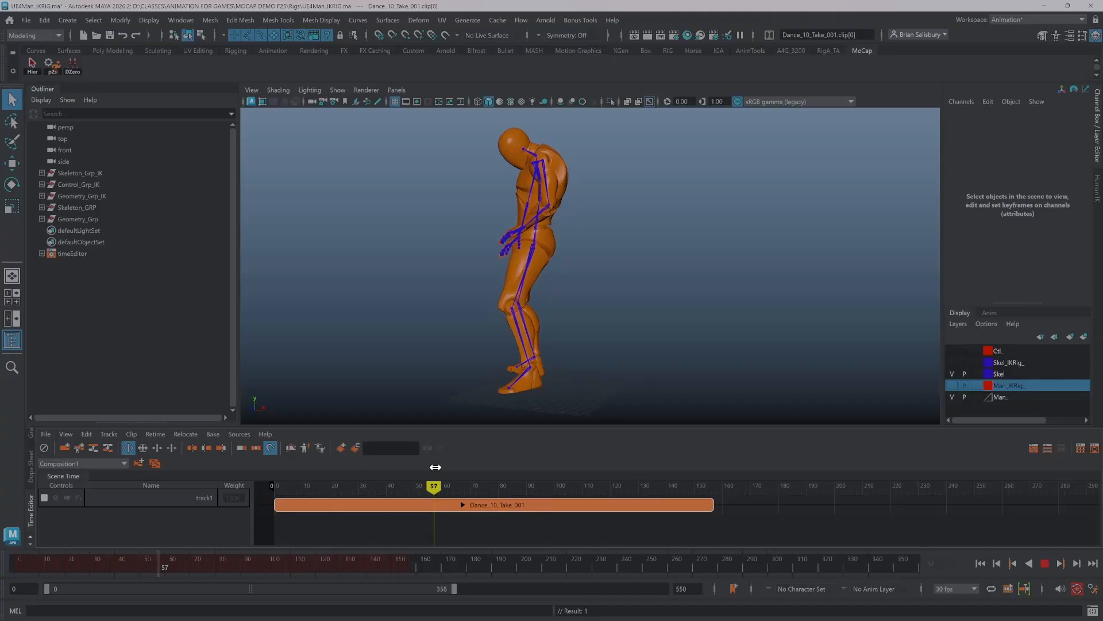
{"action": "left_click_drag", "start_coordinate": [434, 467], "coordinate": [576, 448]}
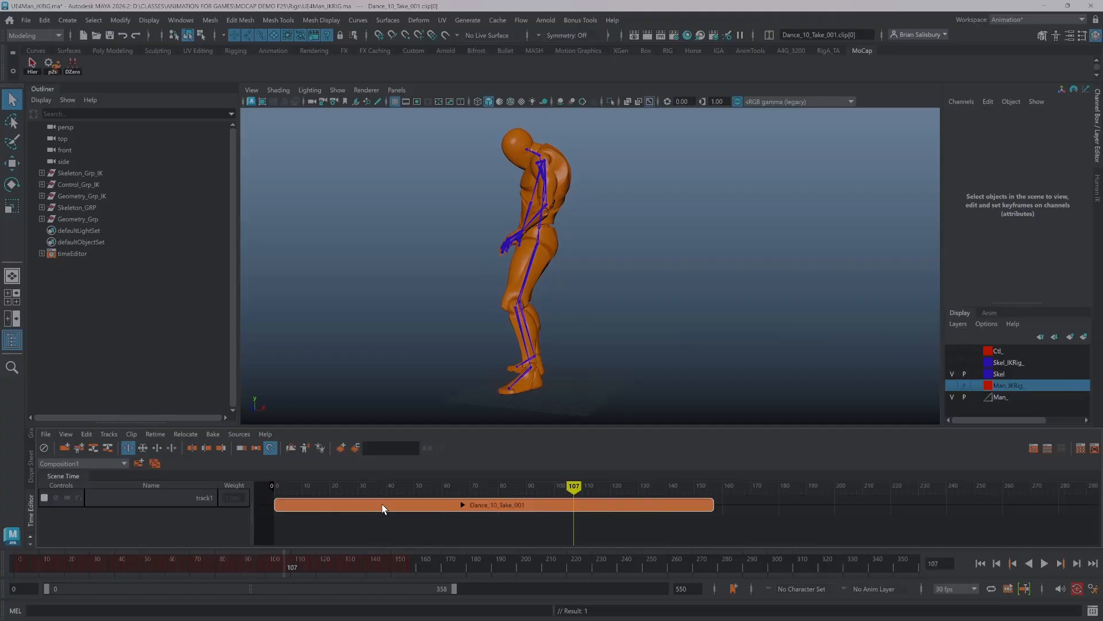
{"action": "left_click_drag", "start_coordinate": [575, 487], "coordinate": [278, 472]}
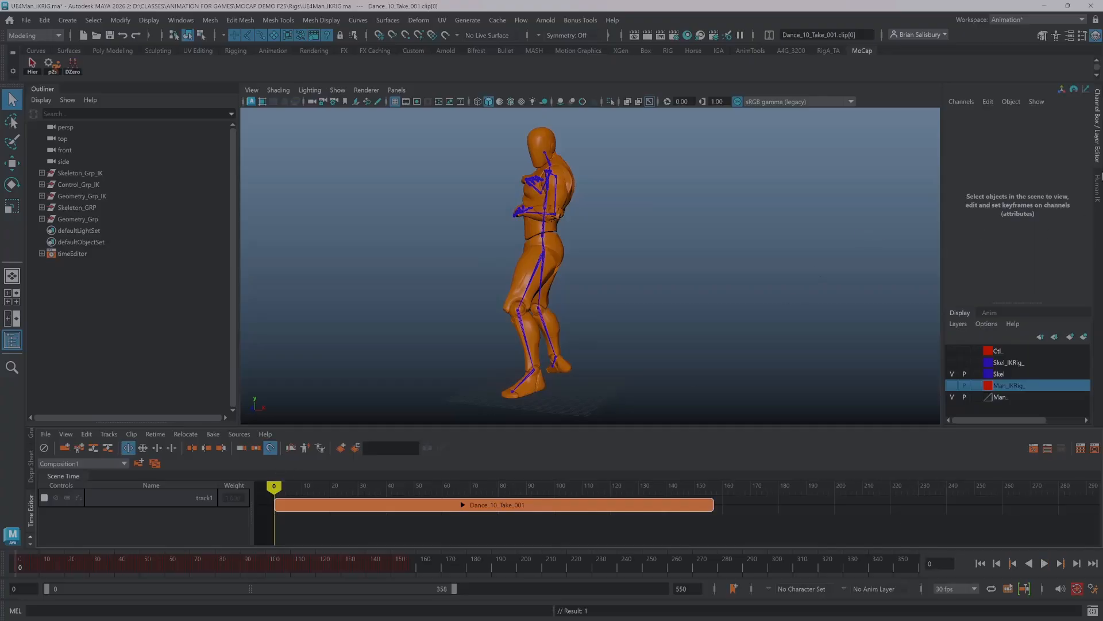
- Make the Ctl_ and Skel_IKRig_ display layers visible again
{"action": "left_click", "coordinate": [1097, 193]}
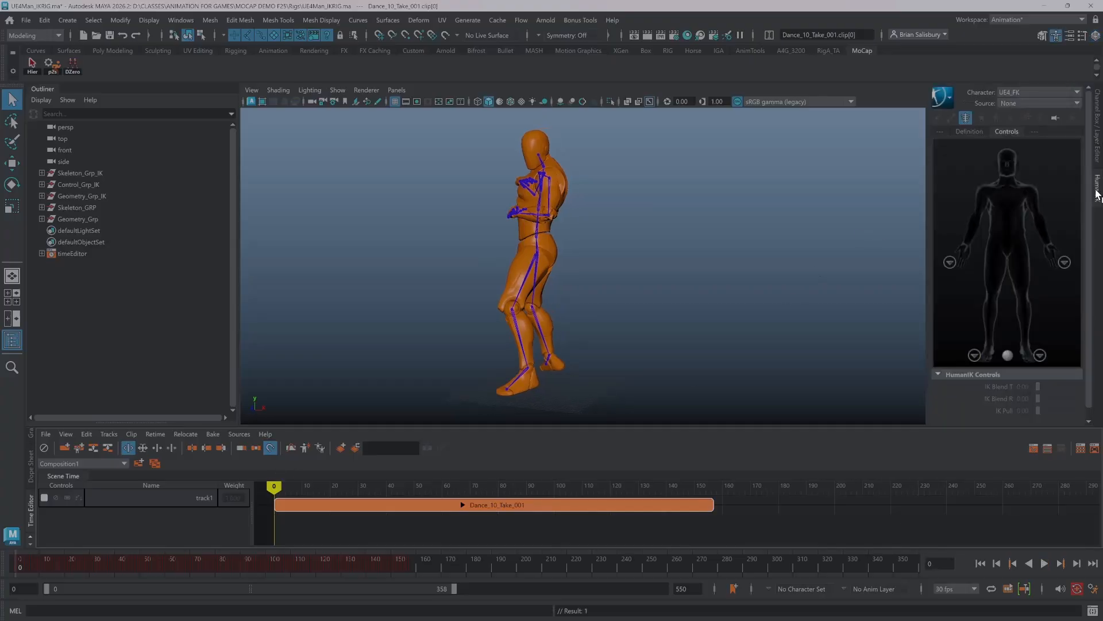
{"action": "left_click", "coordinate": [1101, 136]}
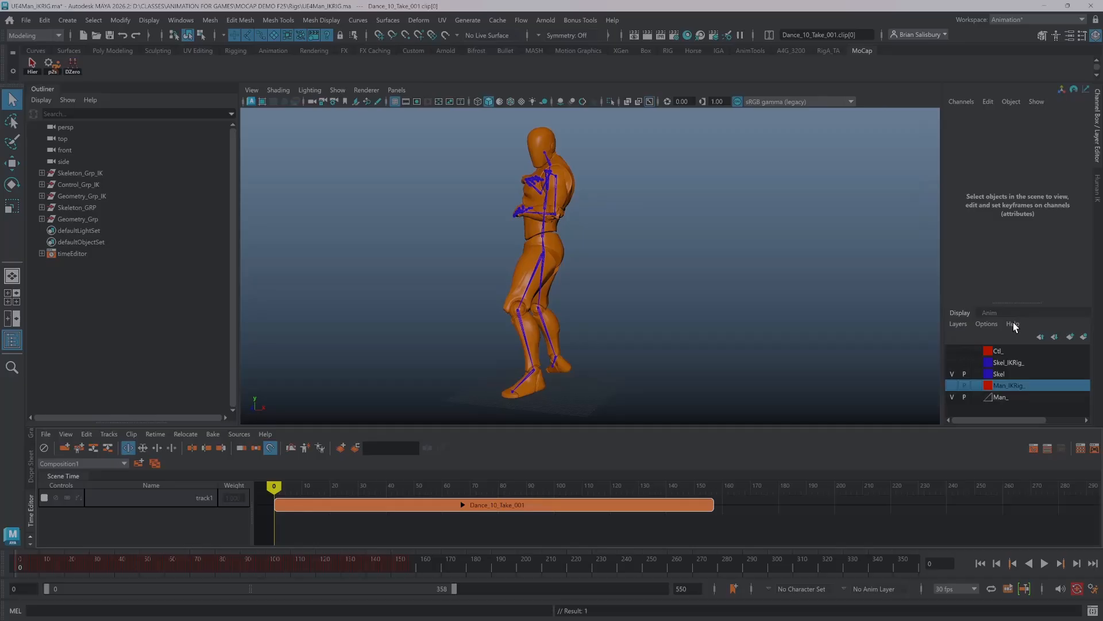
{"action": "left_click", "coordinate": [953, 351]}
{"action": "left_click", "coordinate": [953, 363]}
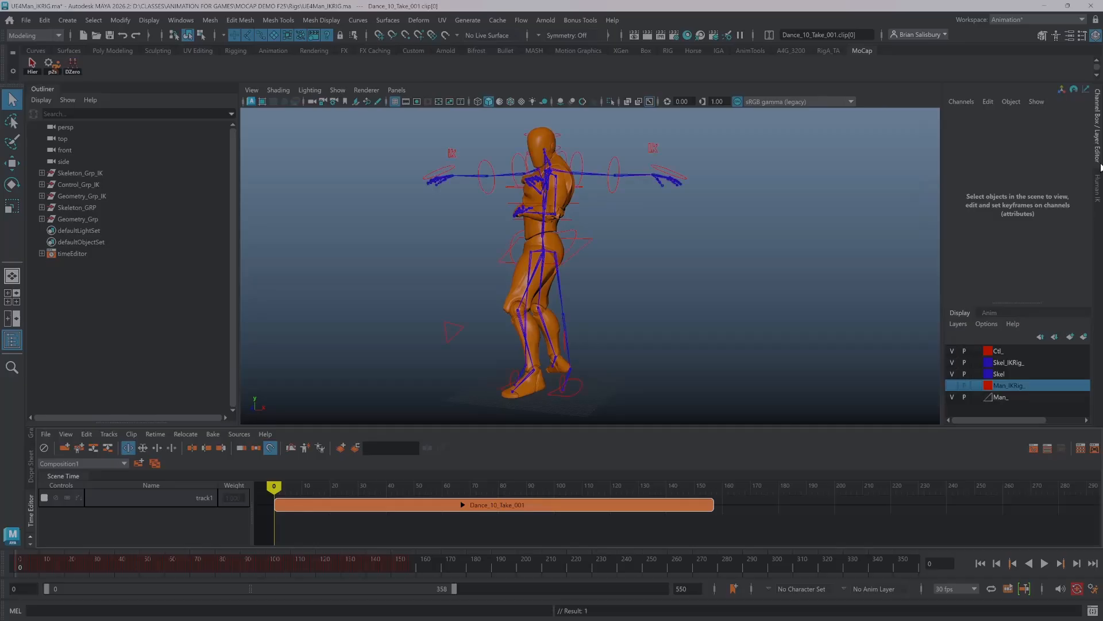
- Set the HumanIK character to IKRig (custom rig) and its source to UE4_FK
{"action": "left_click", "coordinate": [1098, 193]}
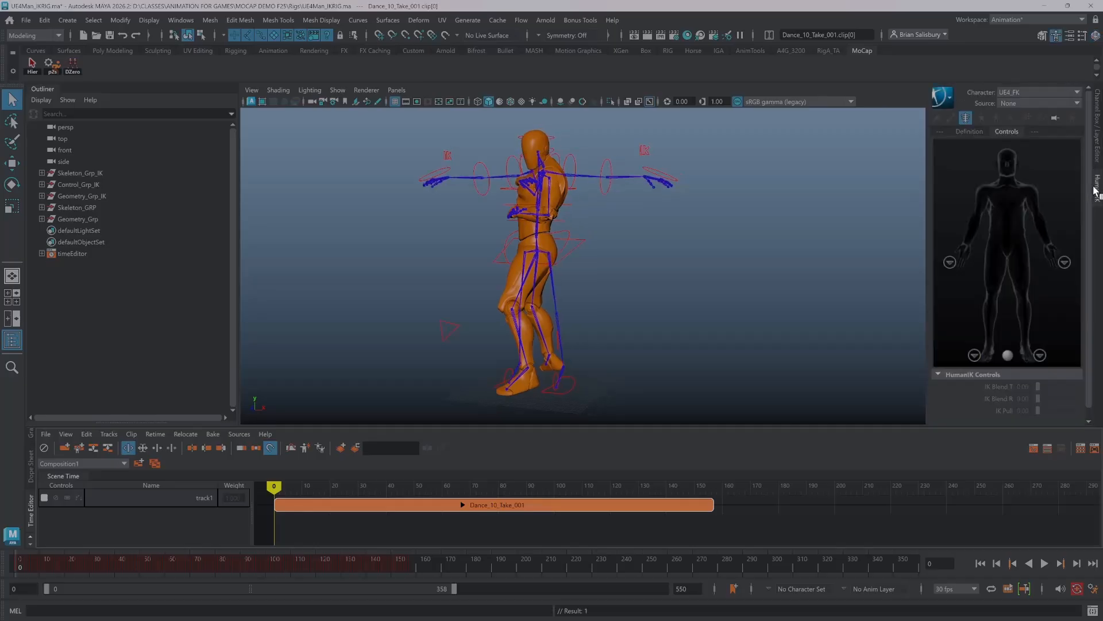
{"action": "left_click", "coordinate": [1013, 95]}
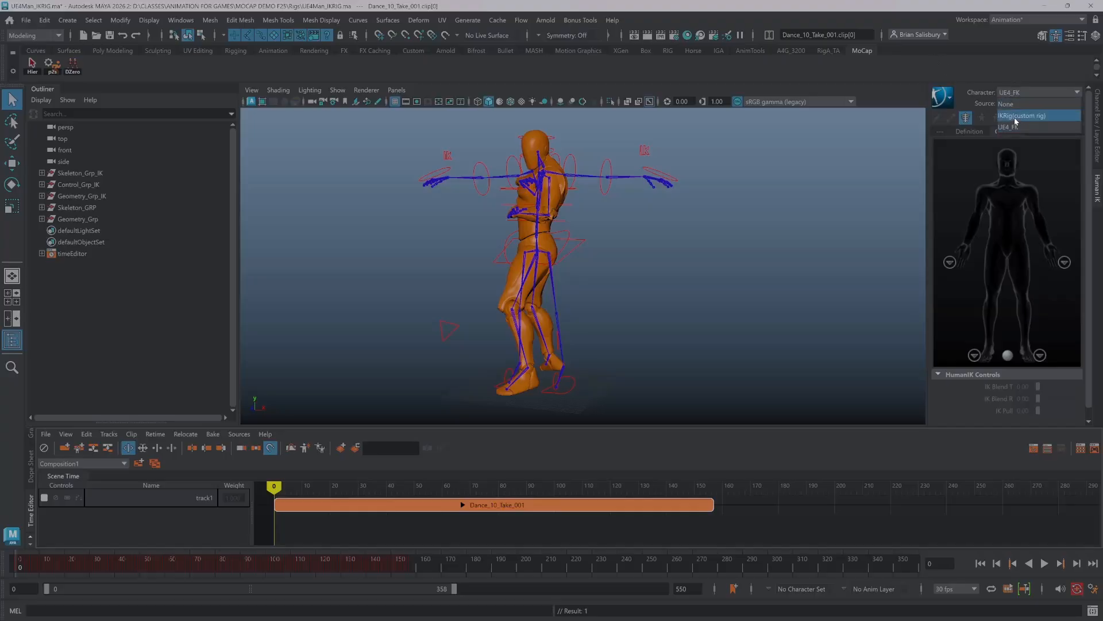
{"action": "left_click", "coordinate": [1015, 116]}
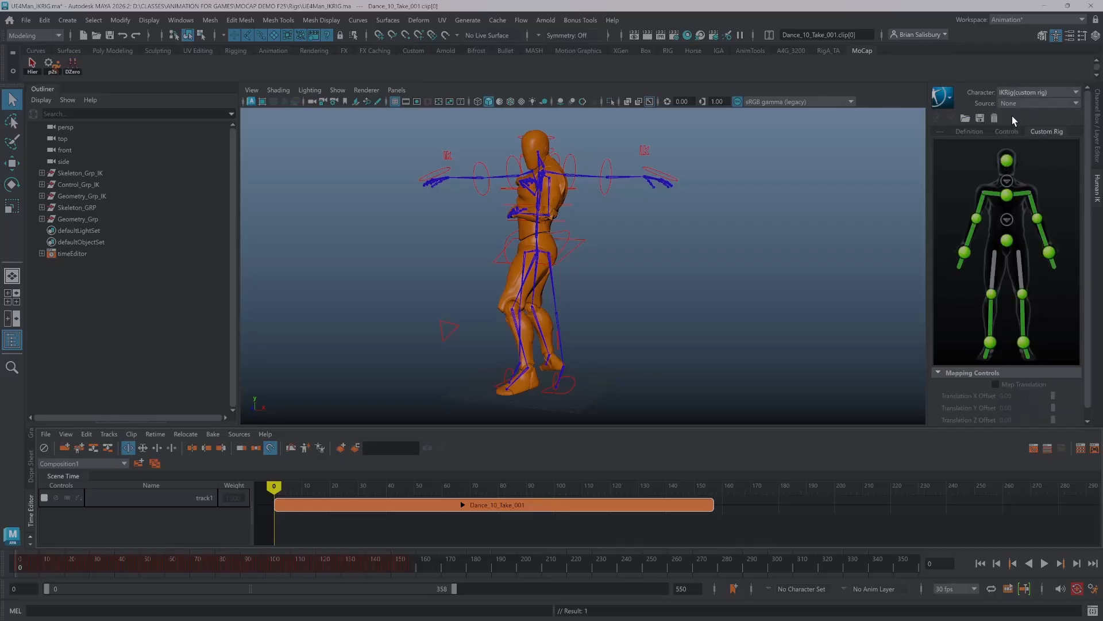
{"action": "left_click", "coordinate": [1018, 105]}
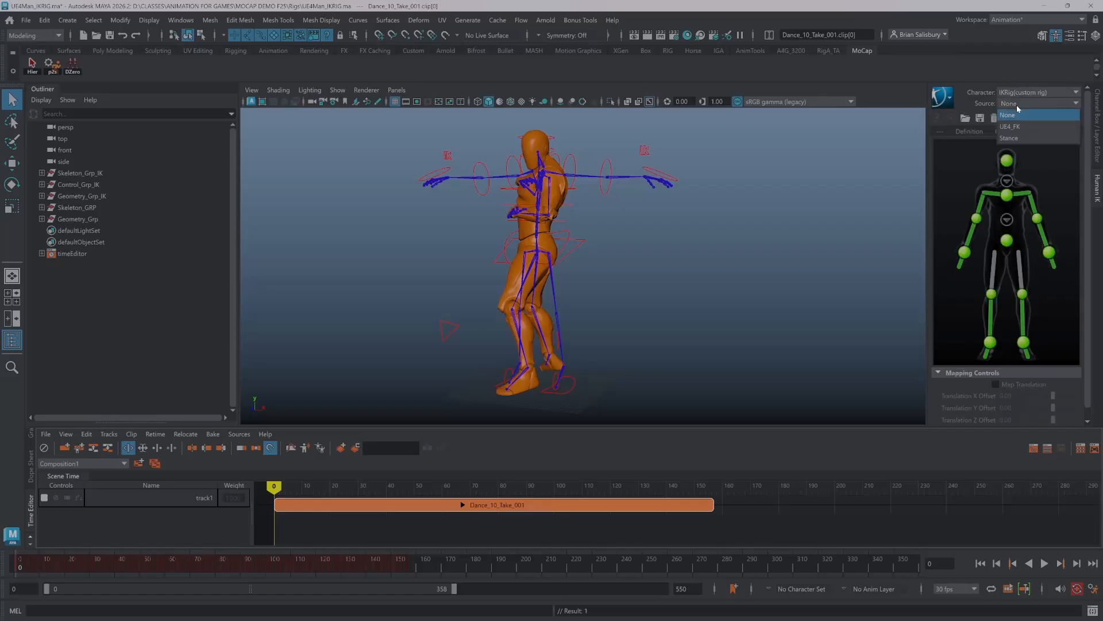
{"action": "left_click", "coordinate": [1011, 127]}
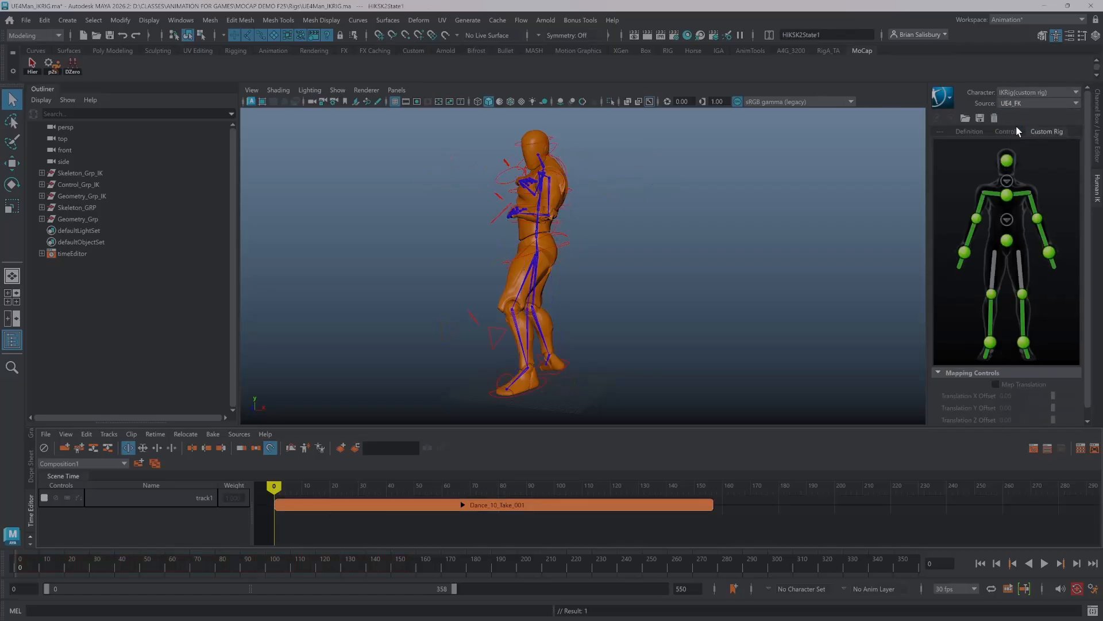
- Scrub the animation to frame 29 and examine from several angles how the IK rig follows the FK character
{"action": "left_click_drag", "start_coordinate": [274, 486], "coordinate": [355, 483]}
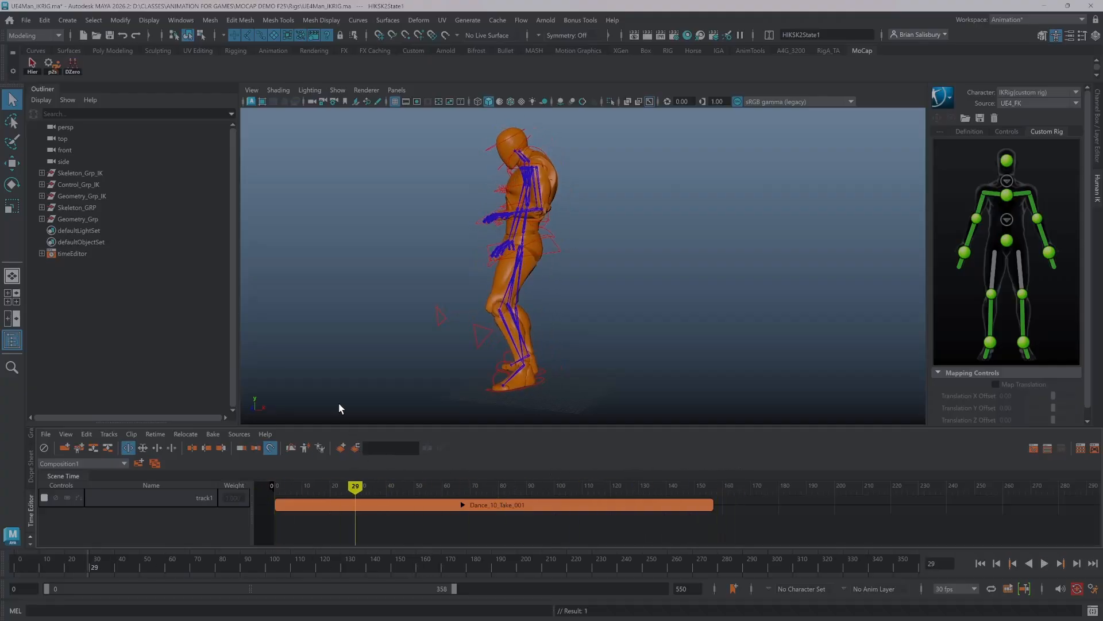
{"action": "left_click_drag", "start_coordinate": [337, 304], "coordinate": [416, 308], "text": "alt"}
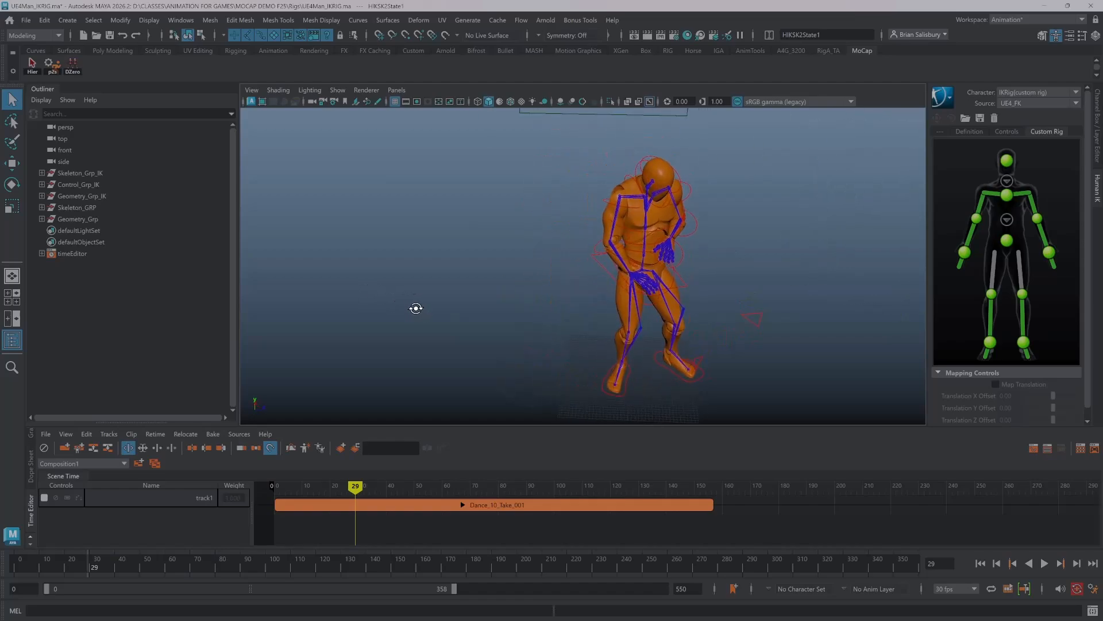
{"action": "middle_click_drag", "start_coordinate": [416, 308], "coordinate": [389, 332], "text": "alt"}
{"action": "right_click_drag", "start_coordinate": [460, 365], "coordinate": [471, 343], "text": "alt"}
{"action": "left_click_drag", "start_coordinate": [428, 326], "coordinate": [395, 311], "text": "alt"}
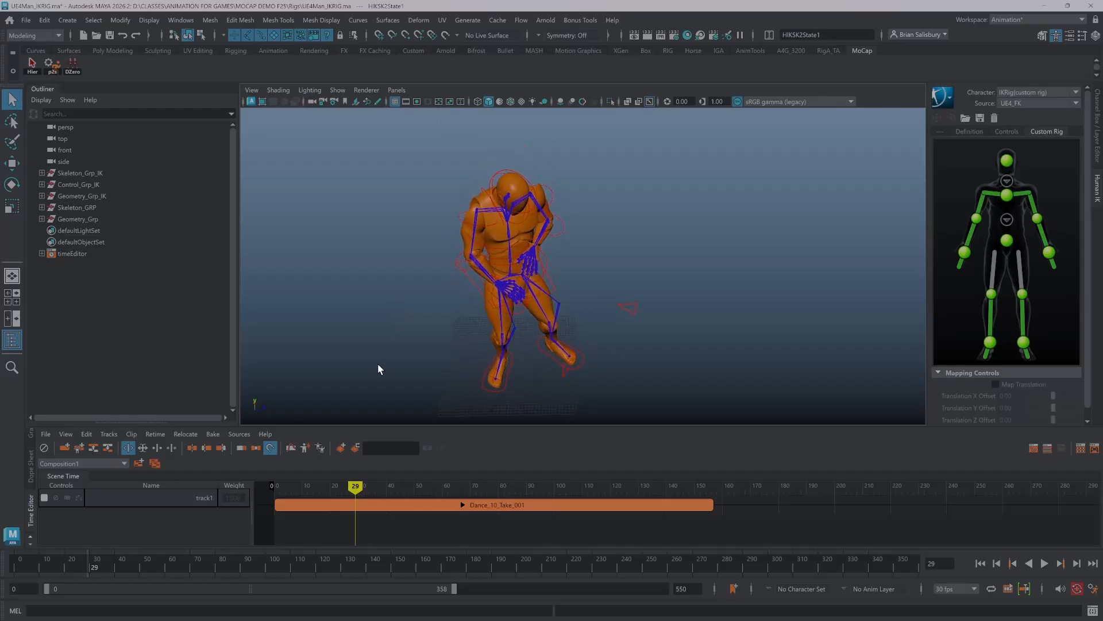
{"action": "mouse_move", "coordinate": [377, 362]}
{"action": "left_mouse_down", "text": "alt"}
{"action": "mouse_move", "coordinate": [362, 317]}
{"action": "mouse_move", "coordinate": [364, 362]}
{"action": "mouse_move", "coordinate": [372, 331]}
{"action": "mouse_move", "coordinate": [371, 341]}
{"action": "left_mouse_up", "text": "alt"}
- Bake the retargeted dance animation to the custom IK rig in HumanIK
{"action": "left_click", "coordinate": [949, 101]}
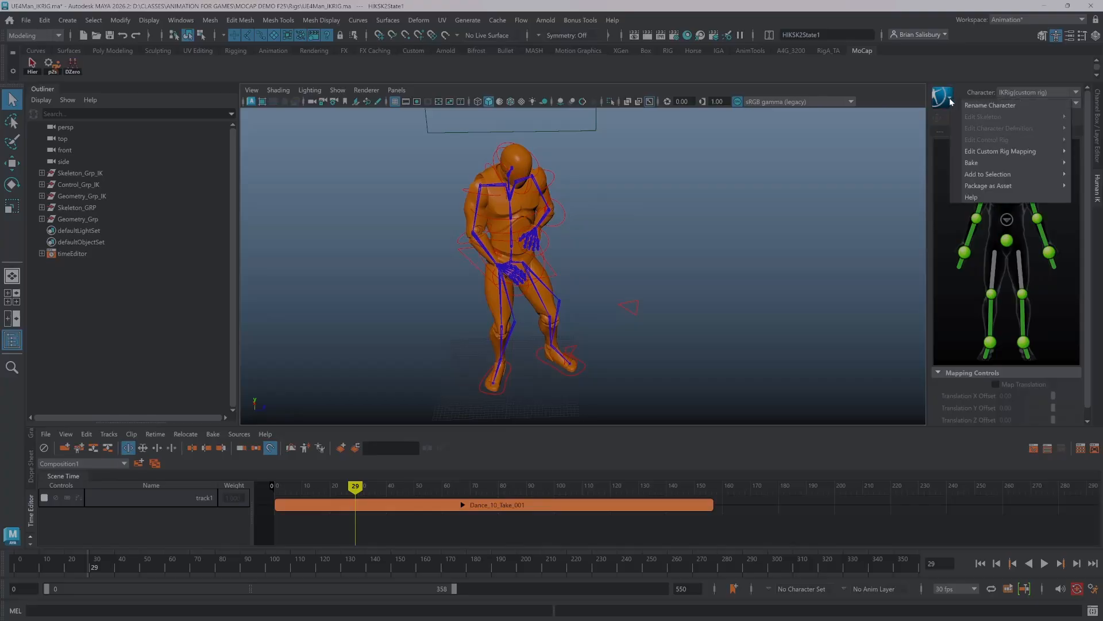
{"action": "mouse_move", "coordinate": [975, 168]}
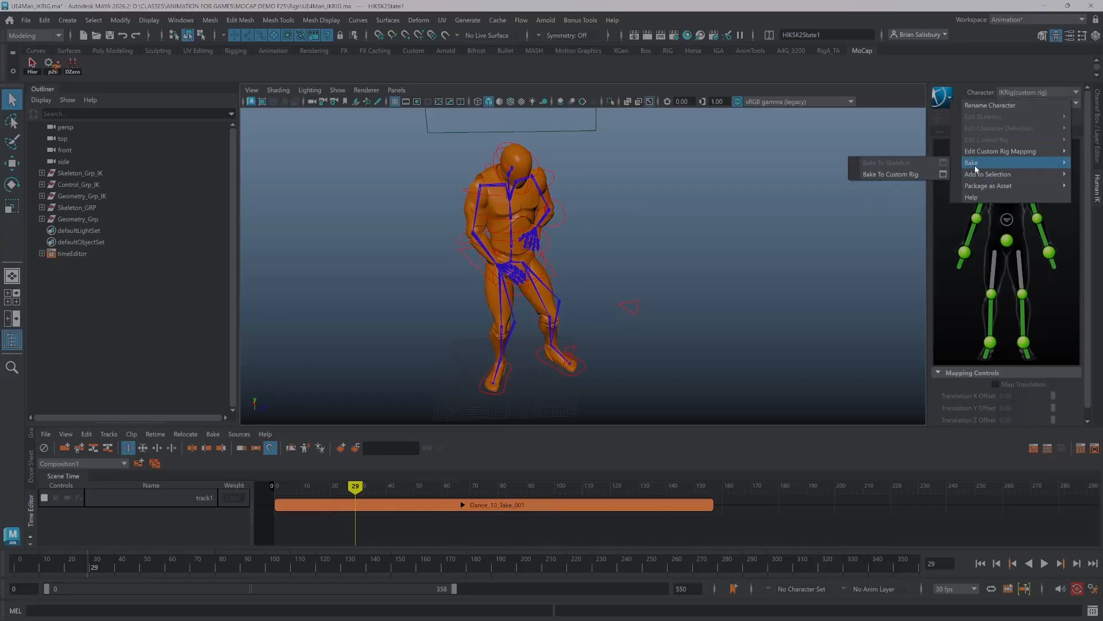
{"action": "left_click", "coordinate": [894, 175]}
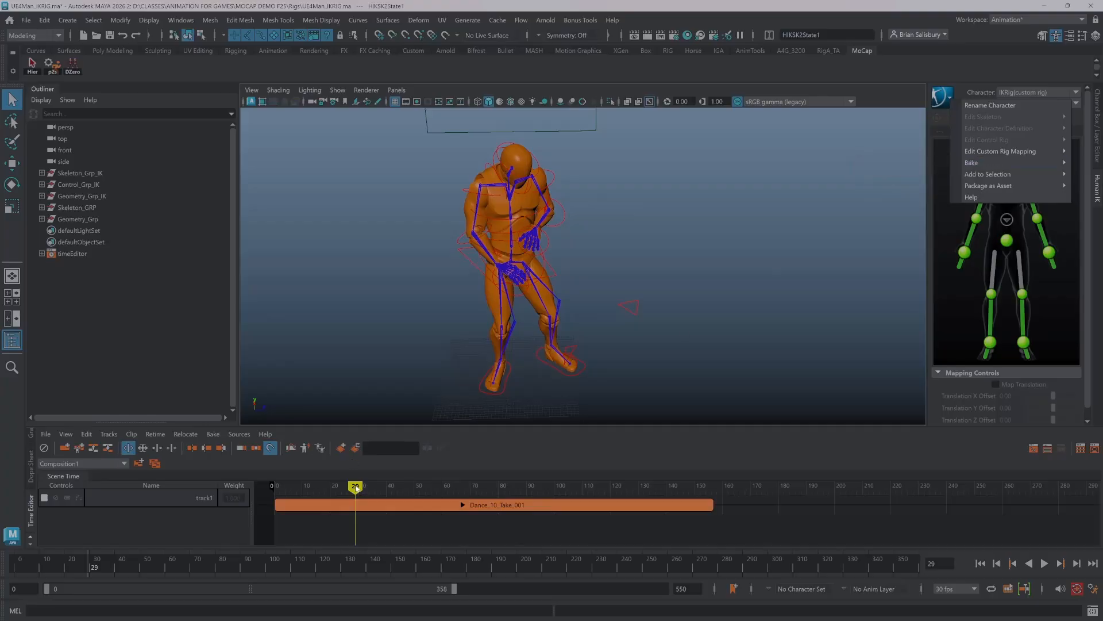
- Move the current time to the end of the Dance_10_Take_001 clip and set the animation end frame to 157
{"action": "left_click_drag", "start_coordinate": [355, 488], "coordinate": [713, 464]}
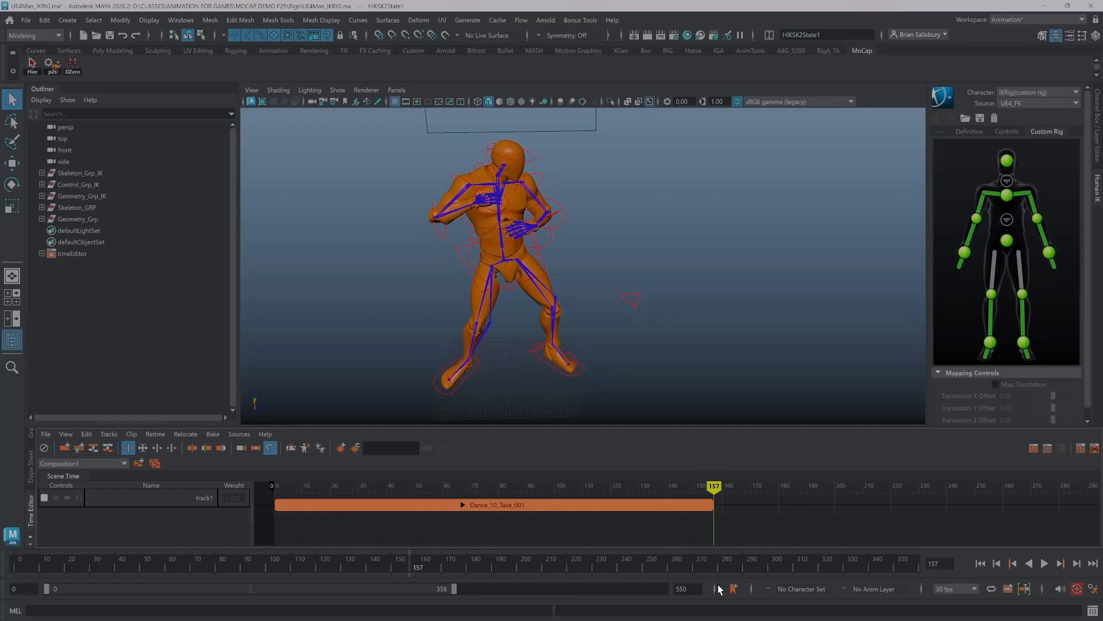
{"action": "double_click", "coordinate": [682, 588]}
{"action": "type", "text": "157"}
{"action": "key", "text": "Return"}
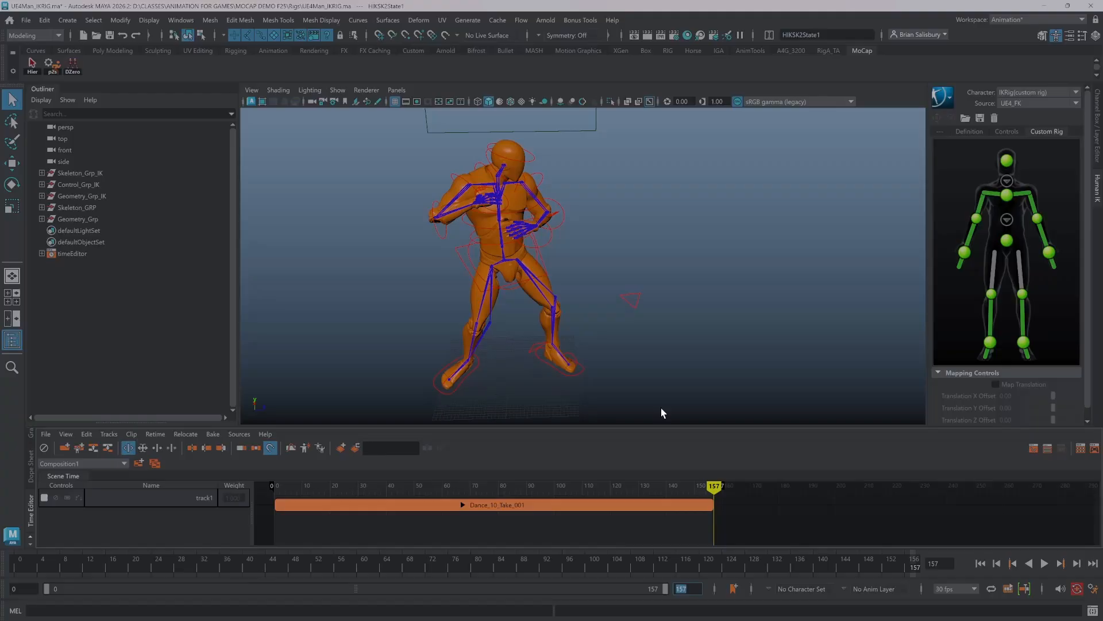
- Bake the retargeted dance to the IK custom rig in HumanIK and play back the result briefly
{"action": "left_click", "coordinate": [942, 98]}
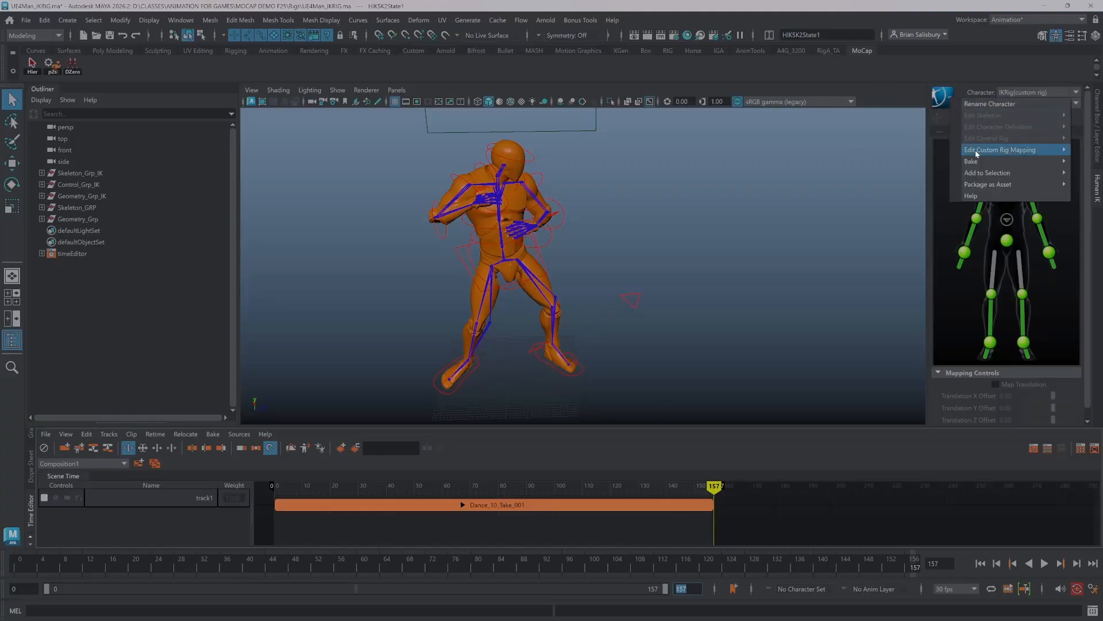
{"action": "mouse_move", "coordinate": [981, 165]}
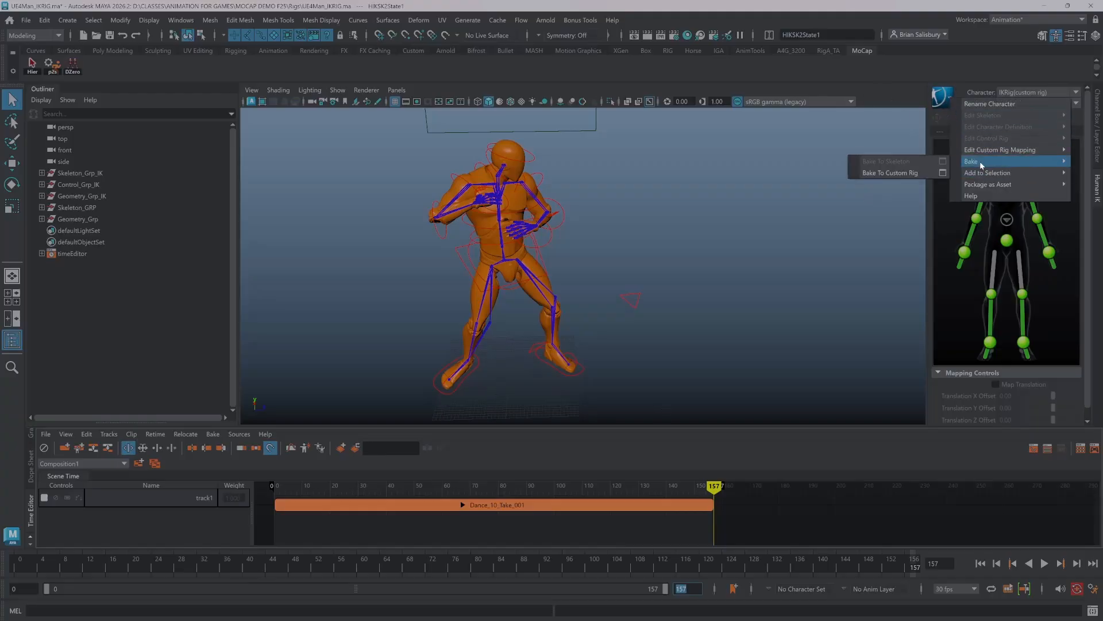
{"action": "left_click", "coordinate": [889, 172]}
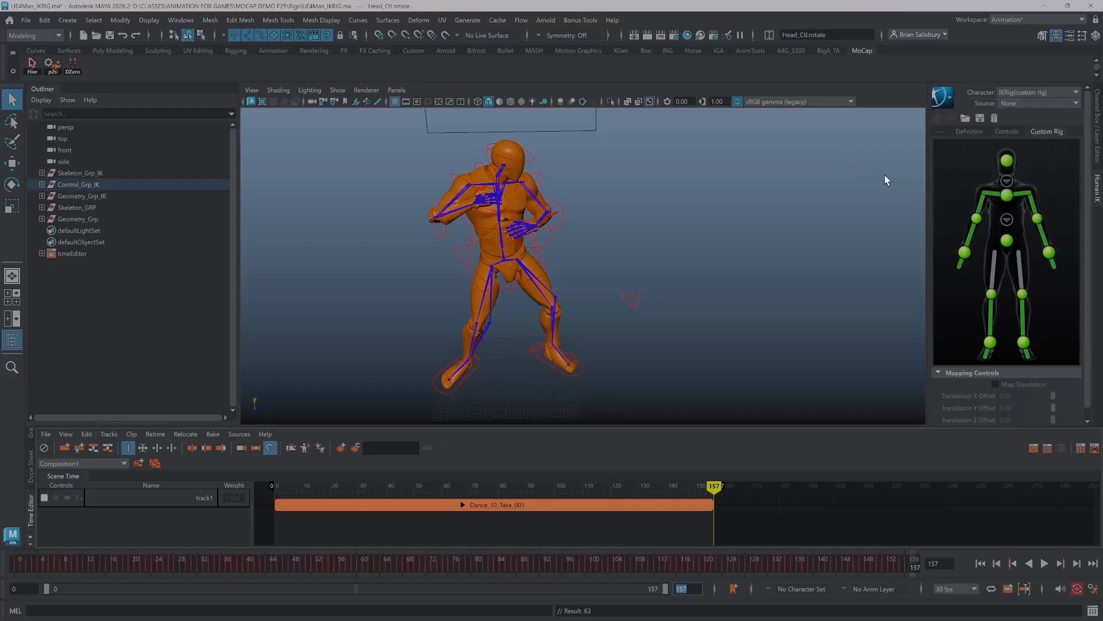
{"action": "key", "text": "alt+v"}
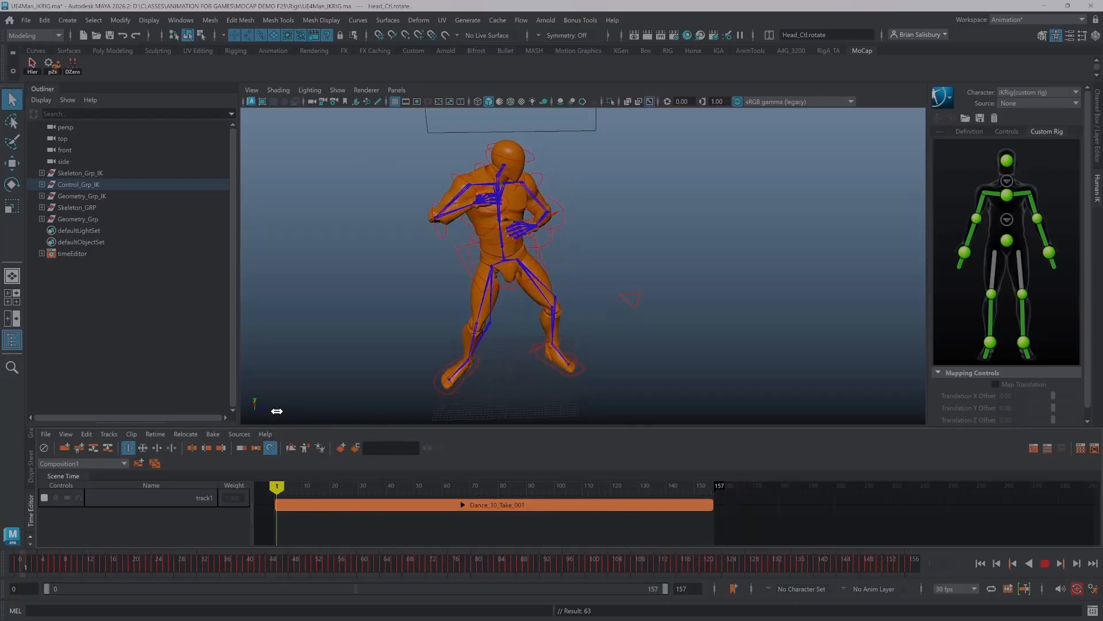
{"action": "key", "text": "Escape"}
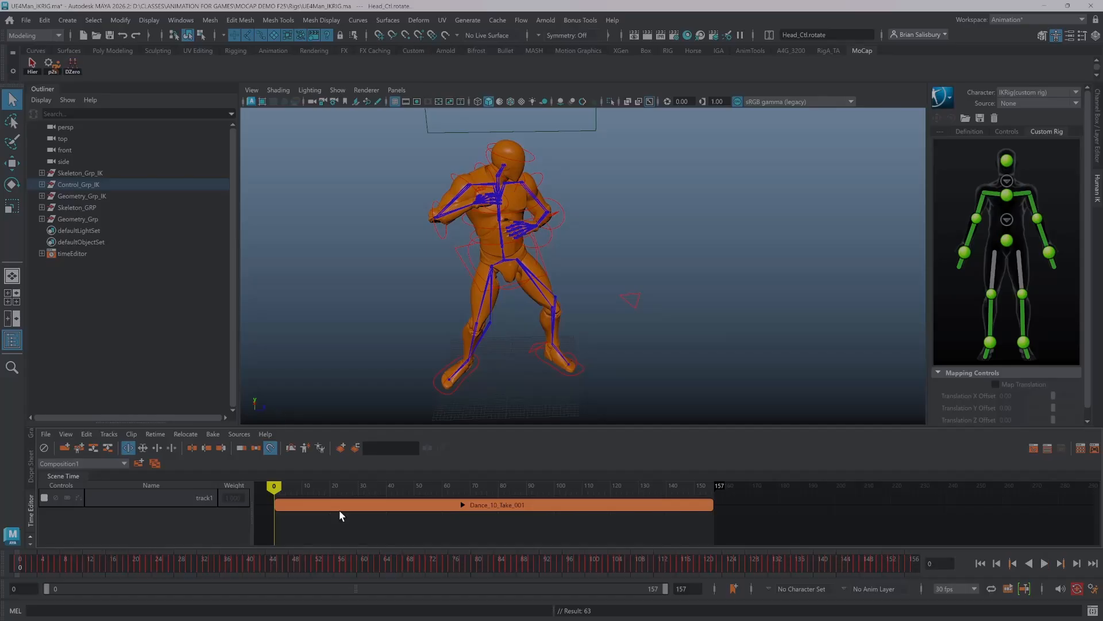
- Turn off all object selection masks and allow only curves to be selected, with the Graph Editor shown
{"action": "left_click", "coordinate": [404, 510]}
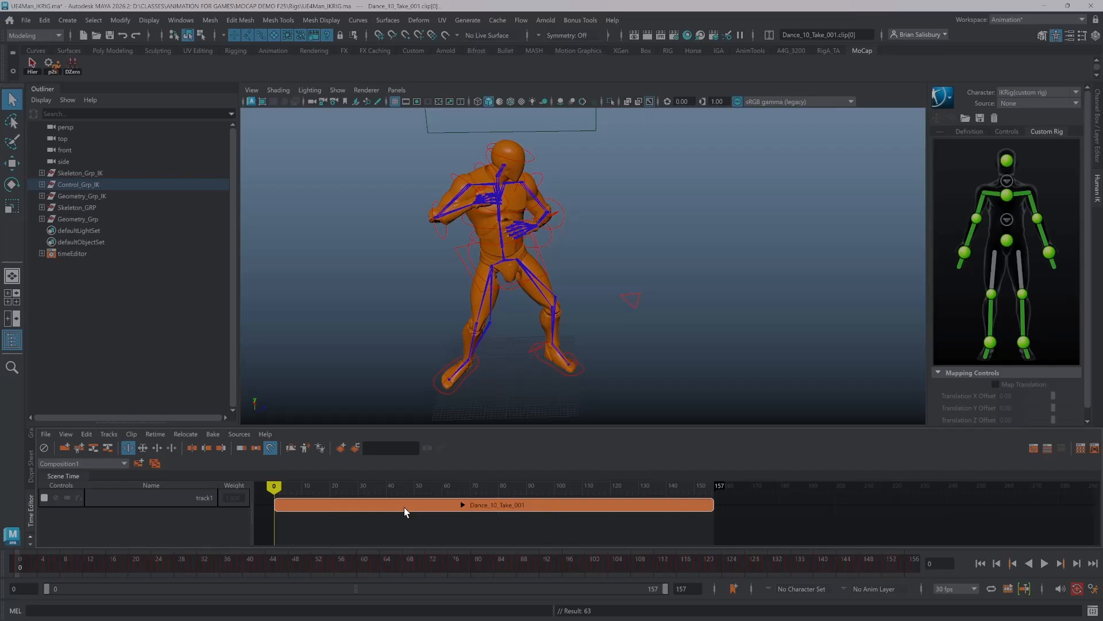
{"action": "scroll", "coordinate": [32, 481], "scroll_direction": "up", "scroll_amount": 2}
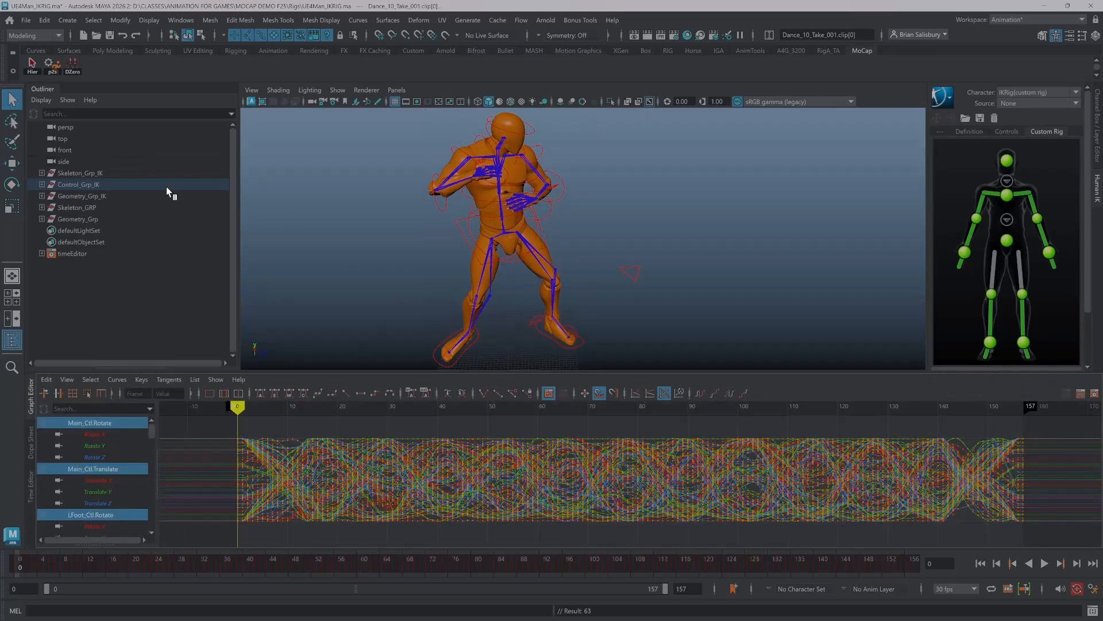
{"action": "left_click", "coordinate": [225, 33]}
{"action": "left_click", "coordinate": [245, 53]}
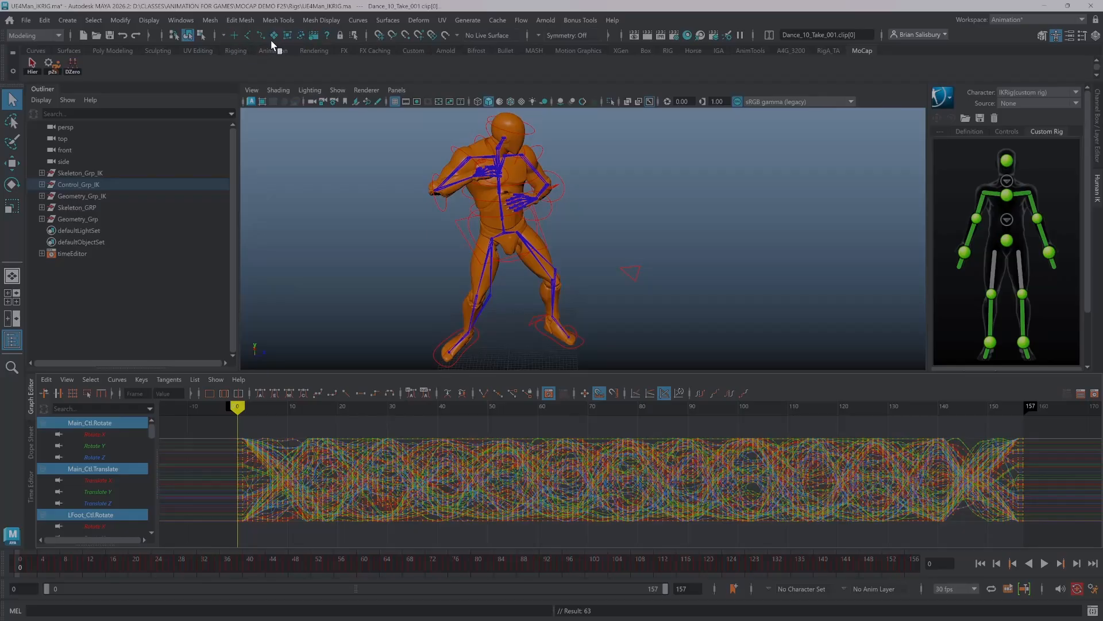
{"action": "right_click_drag", "start_coordinate": [393, 188], "coordinate": [357, 177], "text": "alt"}
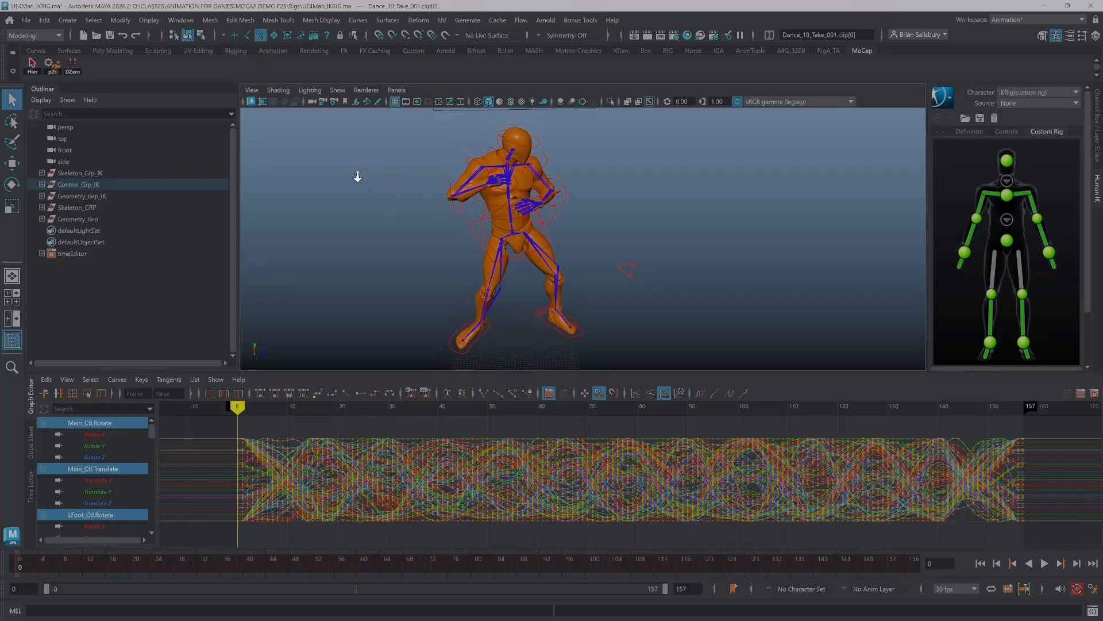
- Select all of the IK rig's control curves and examine their baked animation in the Graph Editor
{"action": "left_click_drag", "start_coordinate": [436, 154], "coordinate": [729, 350]}
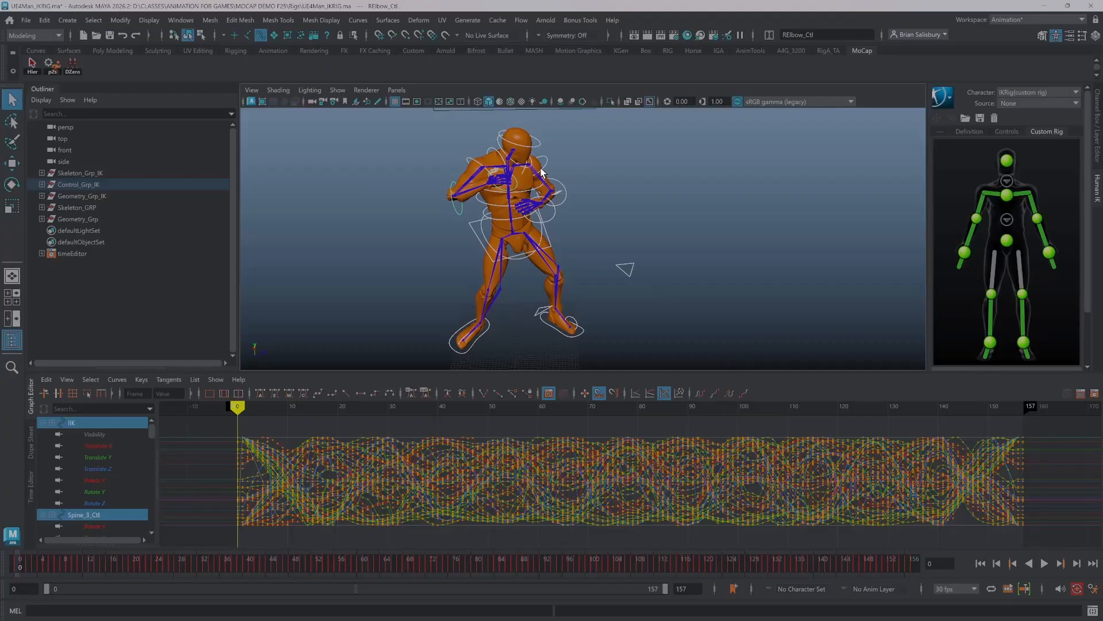
{"action": "left_click", "coordinate": [394, 214]}
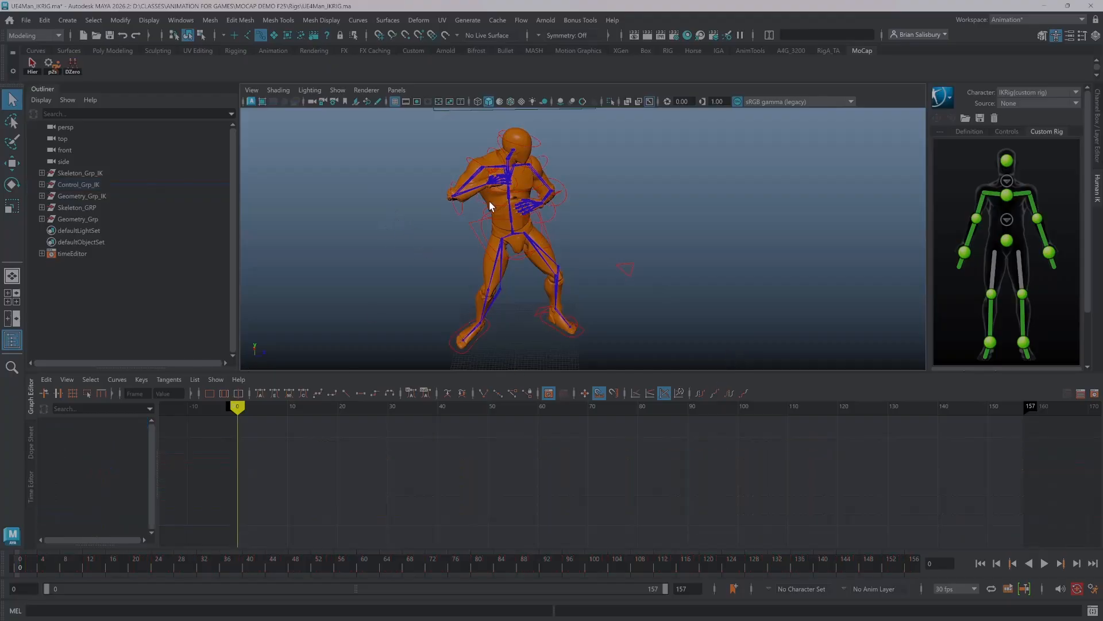
{"action": "left_click_drag", "start_coordinate": [412, 125], "coordinate": [722, 359]}
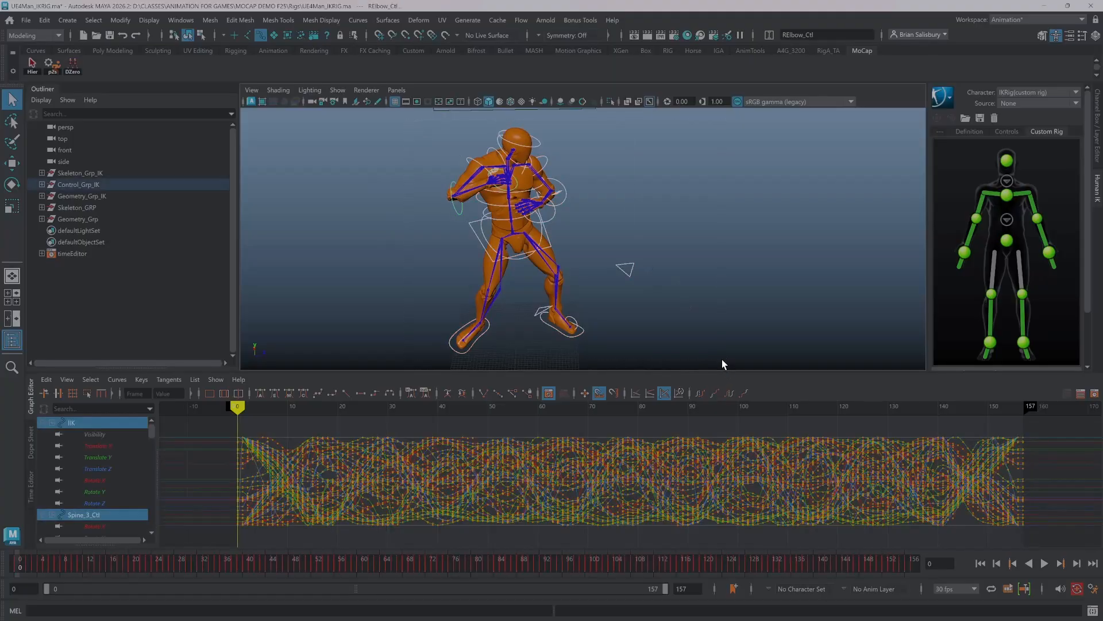
{"action": "left_click", "coordinate": [435, 254]}
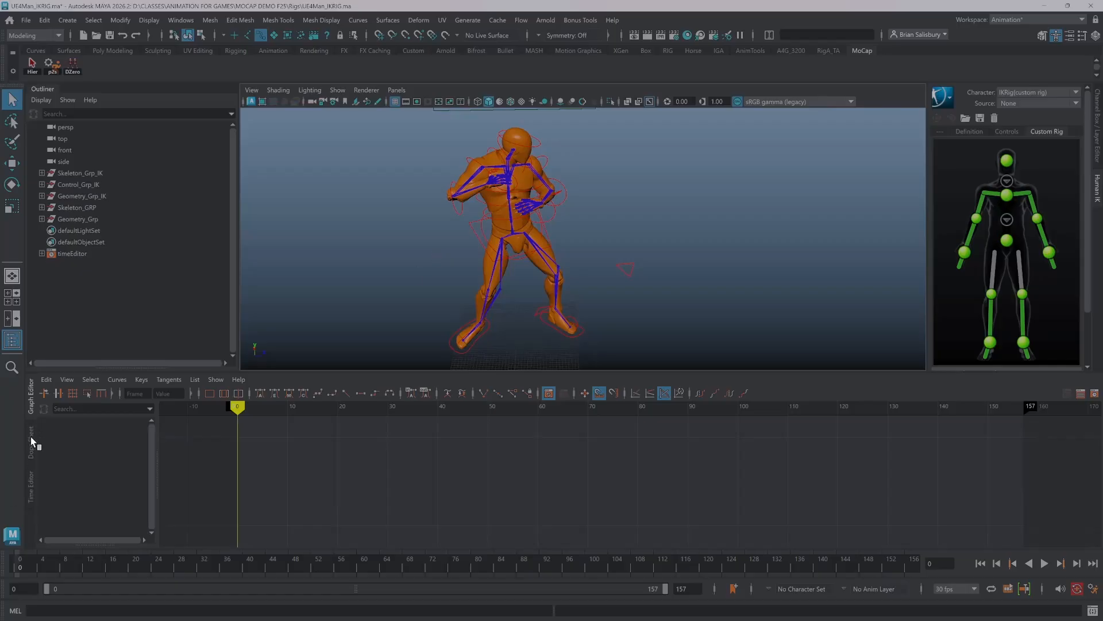
- Delete the source FK character's Skeleton_GRP and Geometry_Grp from the scene
{"action": "left_click", "coordinate": [88, 207]}
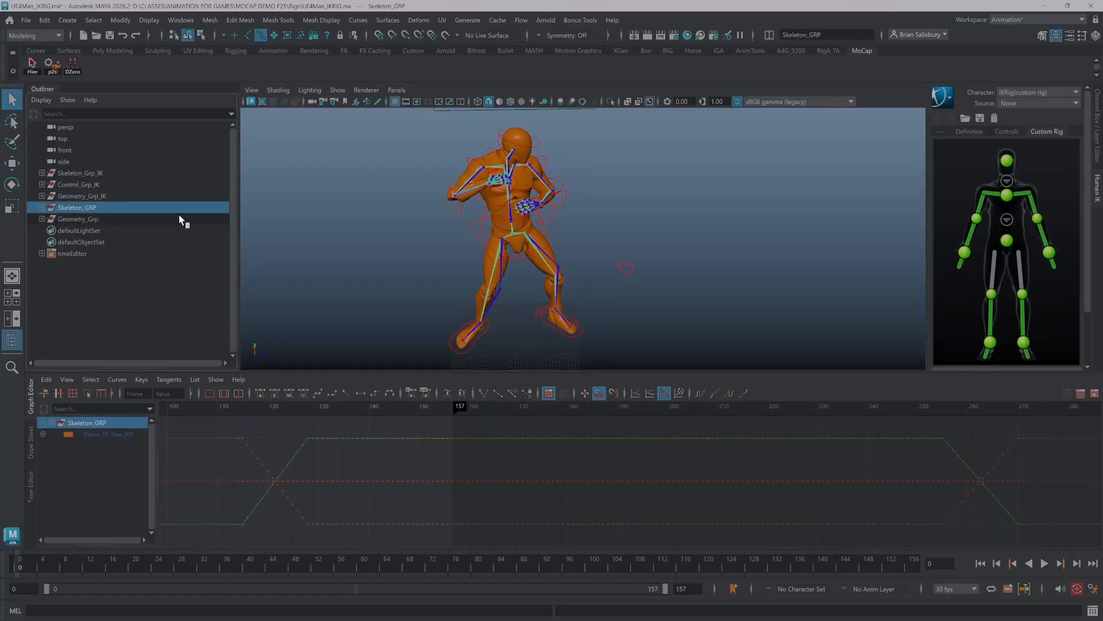
{"action": "key", "text": "Delete"}
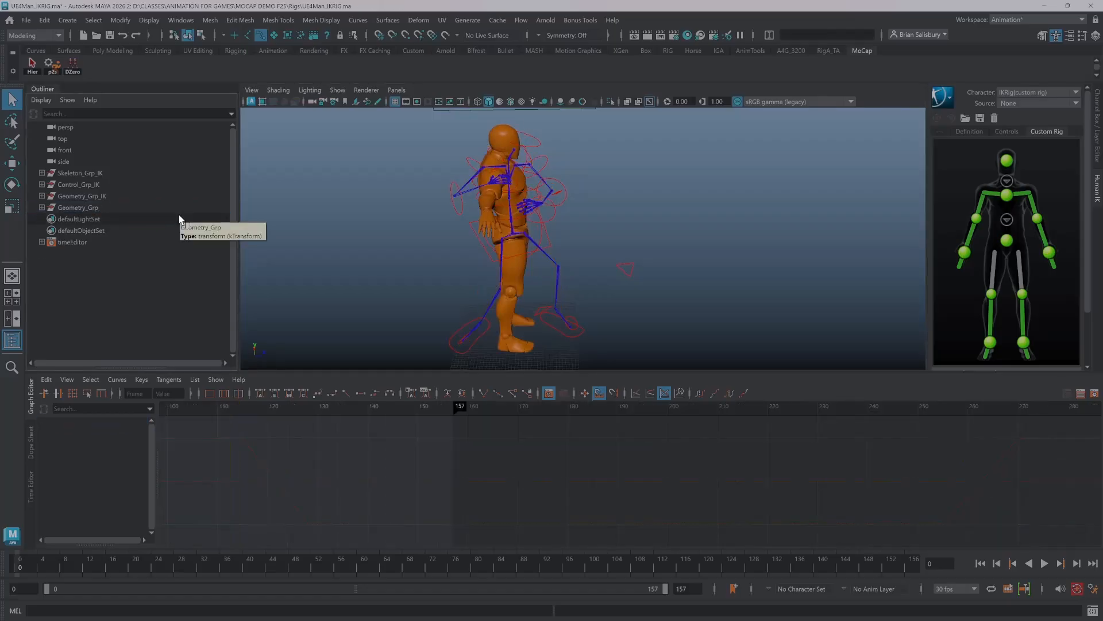
{"action": "left_click", "coordinate": [119, 207]}
{"action": "key", "text": "Delete"}
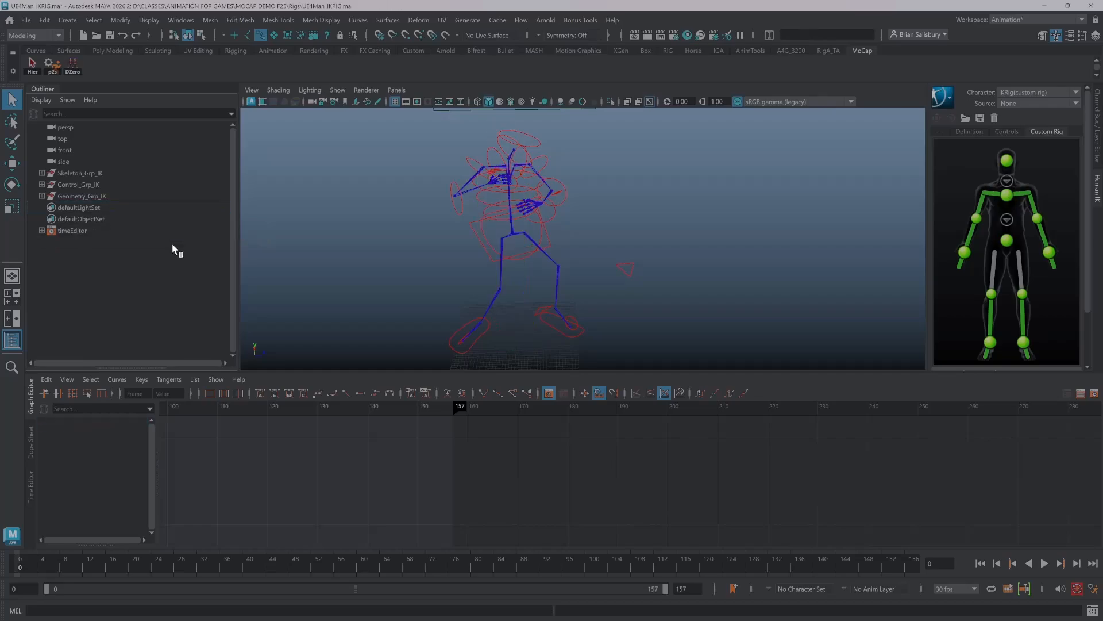
- Make the Man_IKRig_ display layer visible and play back the baked dance on the IK character
{"action": "left_click", "coordinate": [1098, 135]}
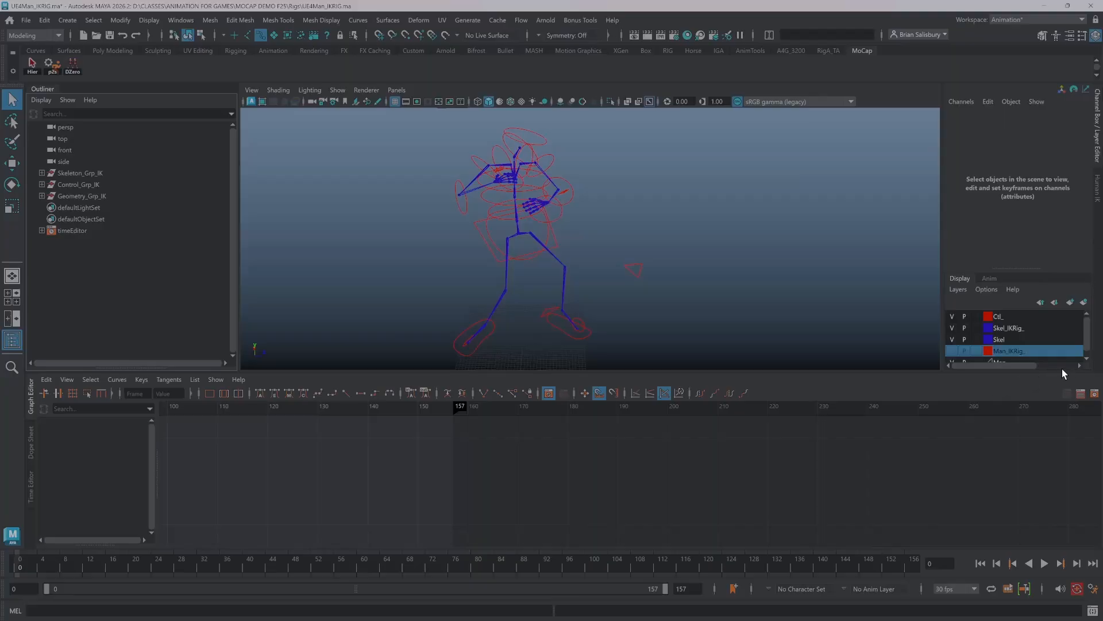
{"action": "left_click_drag", "start_coordinate": [1057, 373], "coordinate": [1057, 450]}
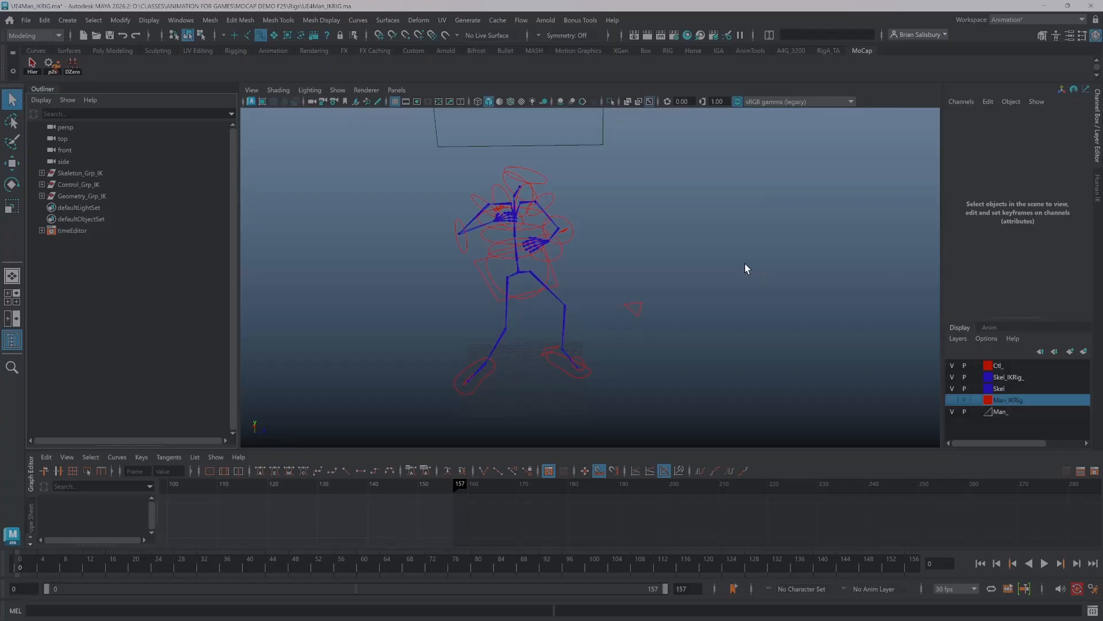
{"action": "key", "text": "alt+v"}
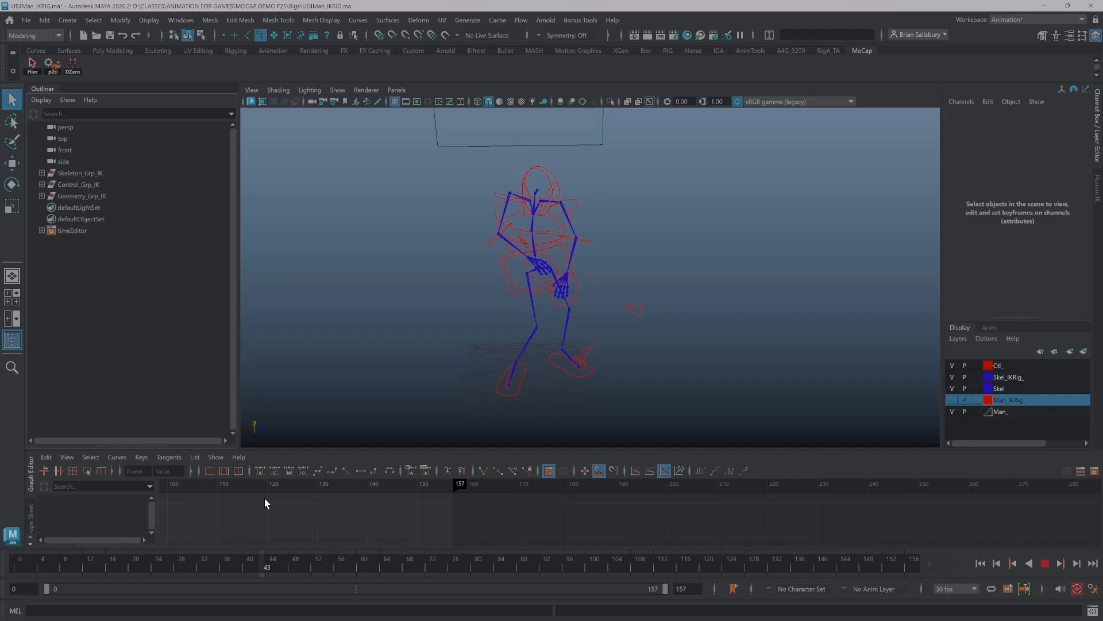
{"action": "key", "text": "Escape"}
{"action": "left_click", "coordinate": [952, 399]}
{"action": "key", "text": "alt+v"}
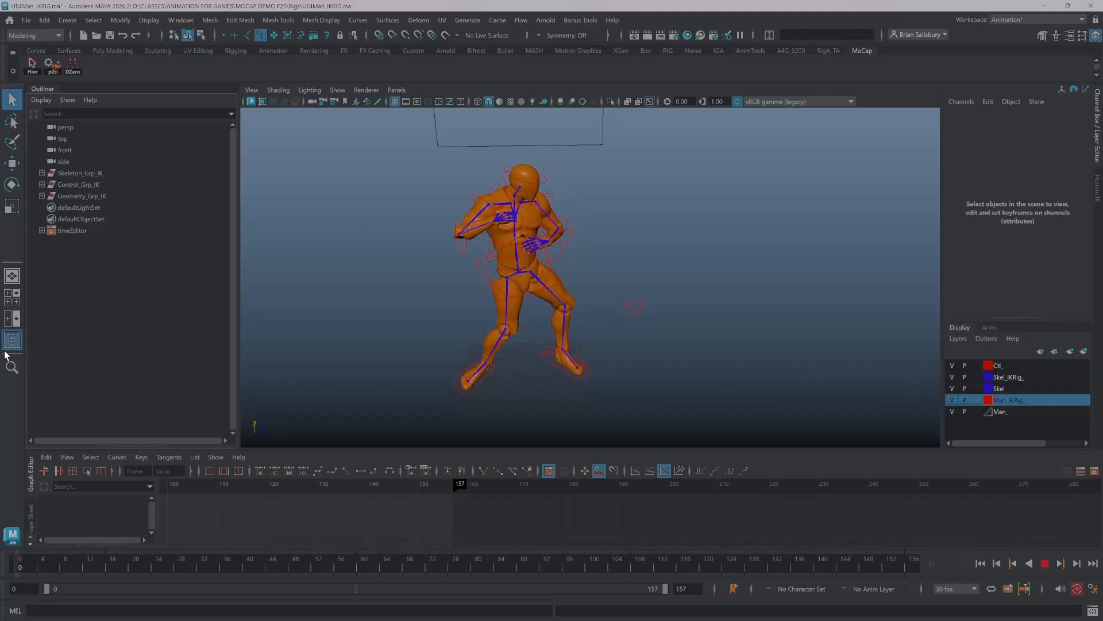
{"action": "key", "text": "Escape"}
- Delete the leftover Skel and Man_ display layers of the FK character
{"action": "left_click", "coordinate": [1009, 388]}
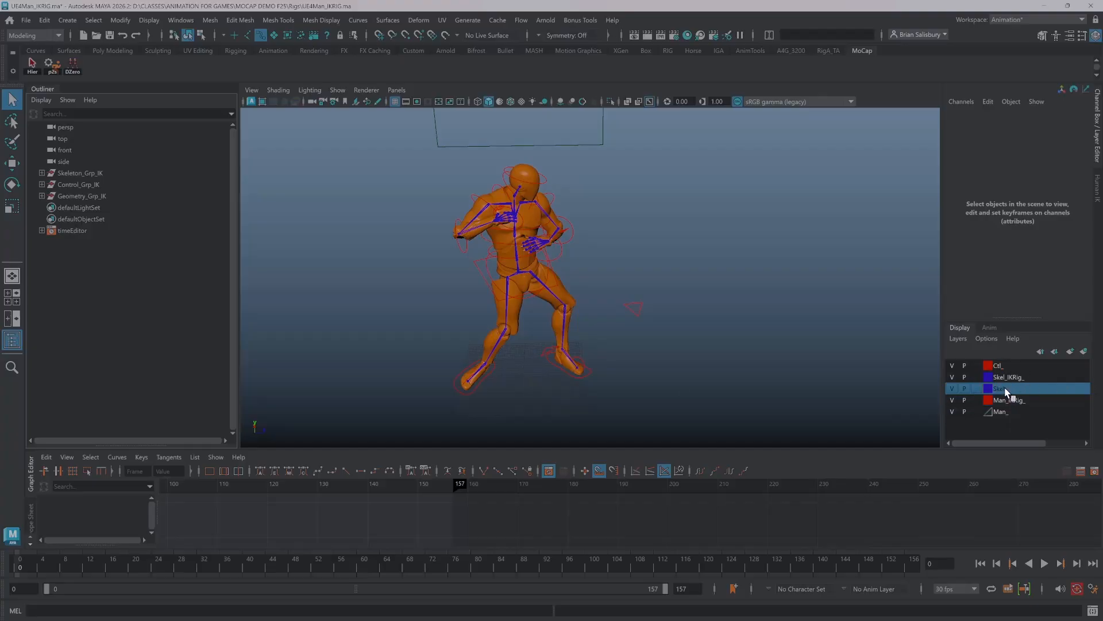
{"action": "right_click", "coordinate": [1005, 391]}
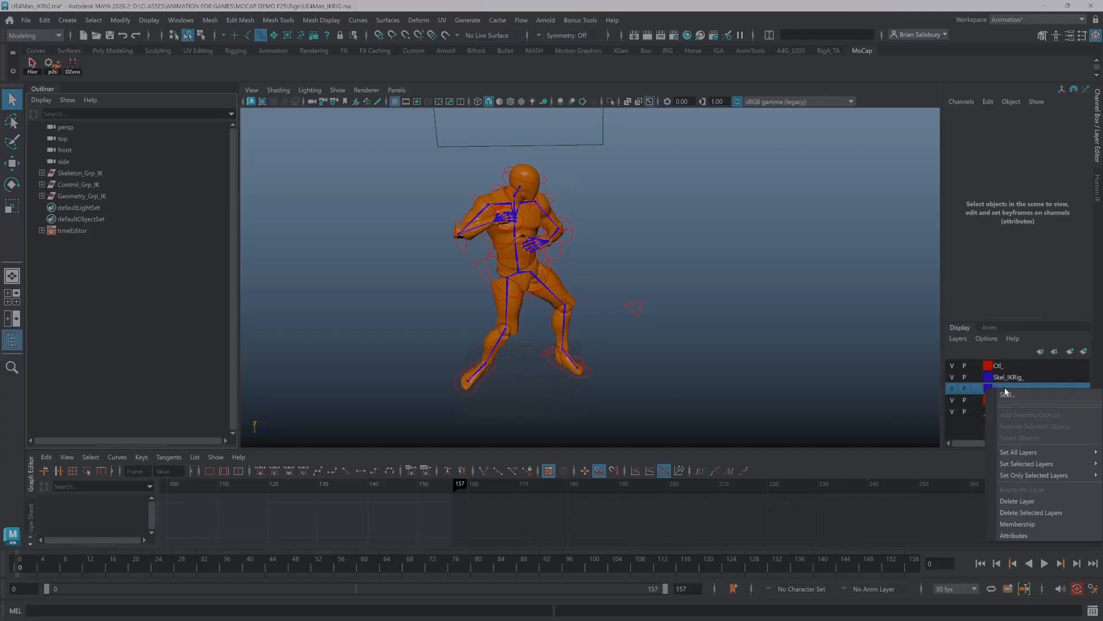
{"action": "left_click", "coordinate": [1030, 501]}
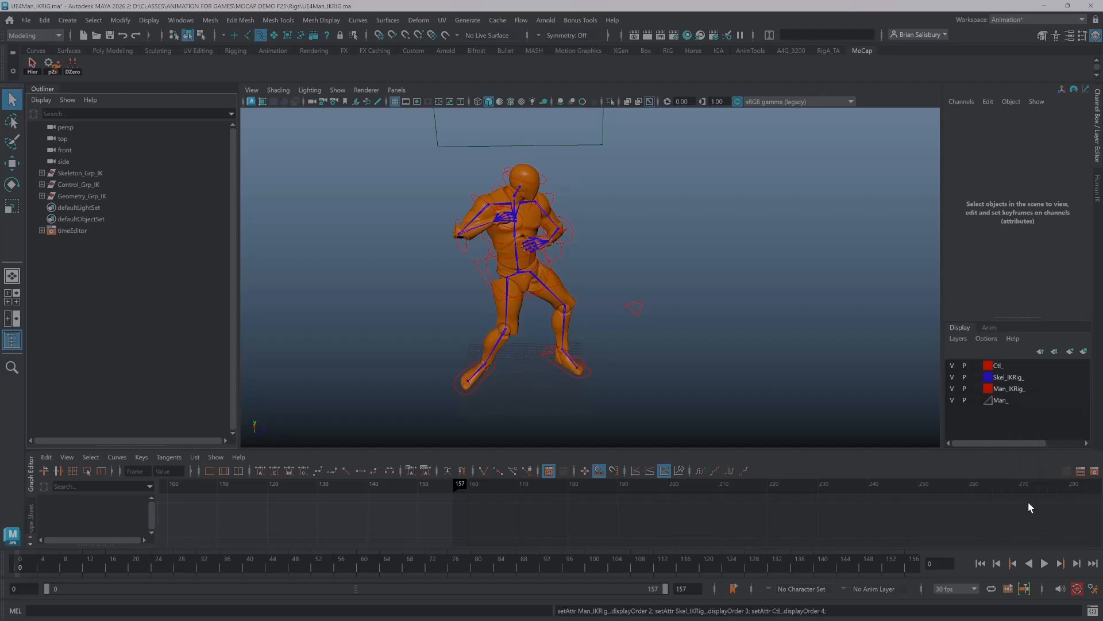
{"action": "left_click", "coordinate": [1002, 401]}
{"action": "right_click", "coordinate": [1002, 400]}
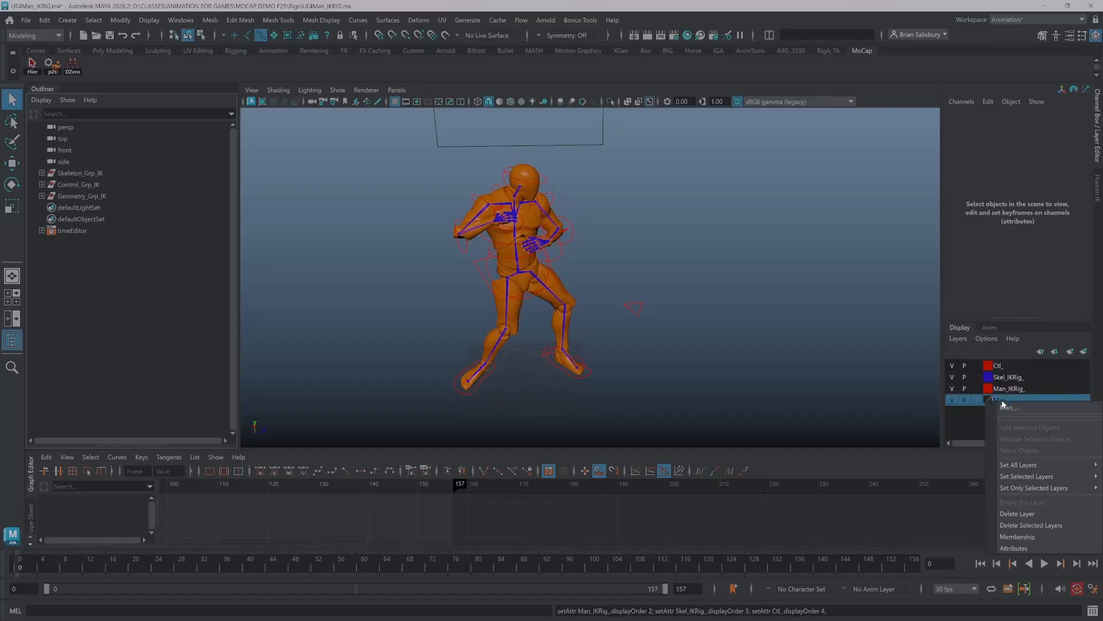
{"action": "left_click", "coordinate": [1016, 513]}
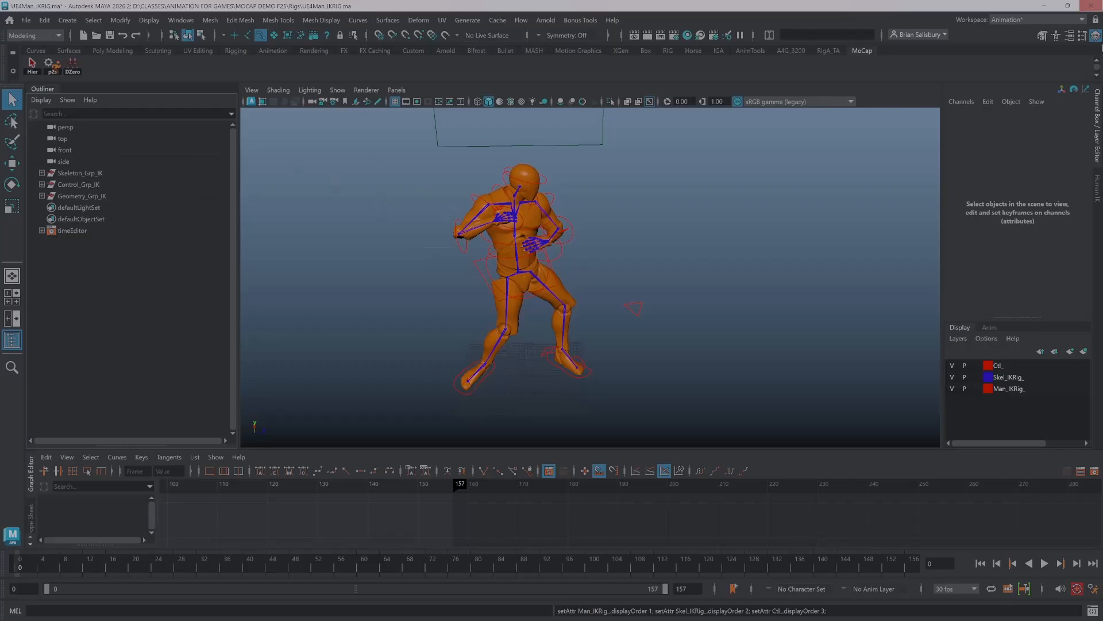
- Make UE4_FK the current HumanIK character and delete its skeleton definition
{"action": "left_click", "coordinate": [1097, 191]}
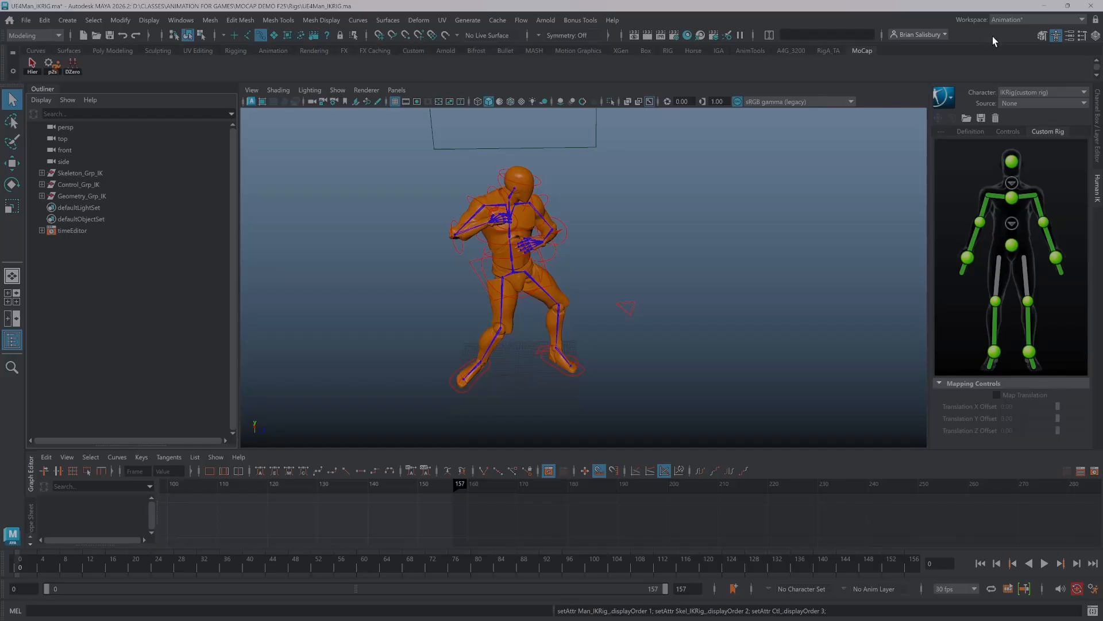
{"action": "left_click", "coordinate": [1035, 92]}
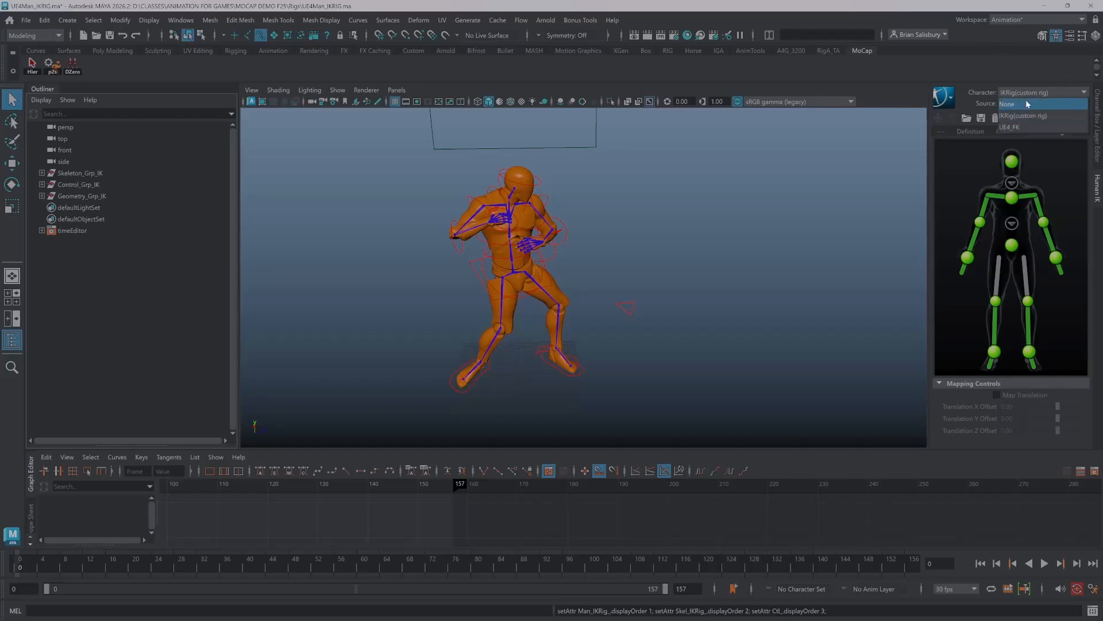
{"action": "left_click", "coordinate": [1028, 105]}
{"action": "left_click", "coordinate": [1083, 92]}
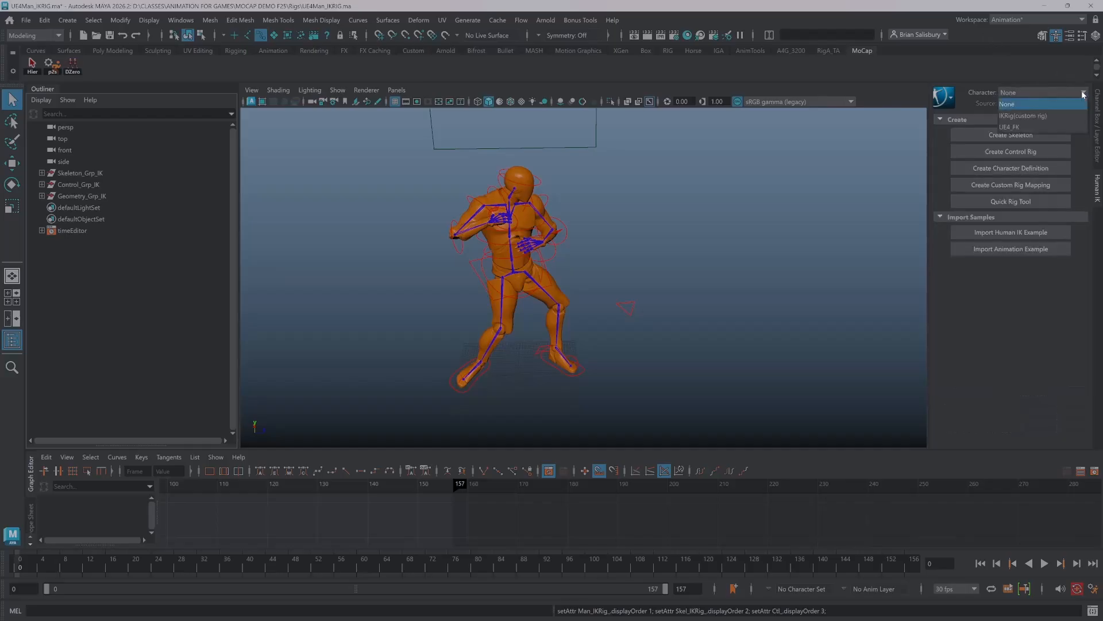
{"action": "left_click", "coordinate": [1026, 127]}
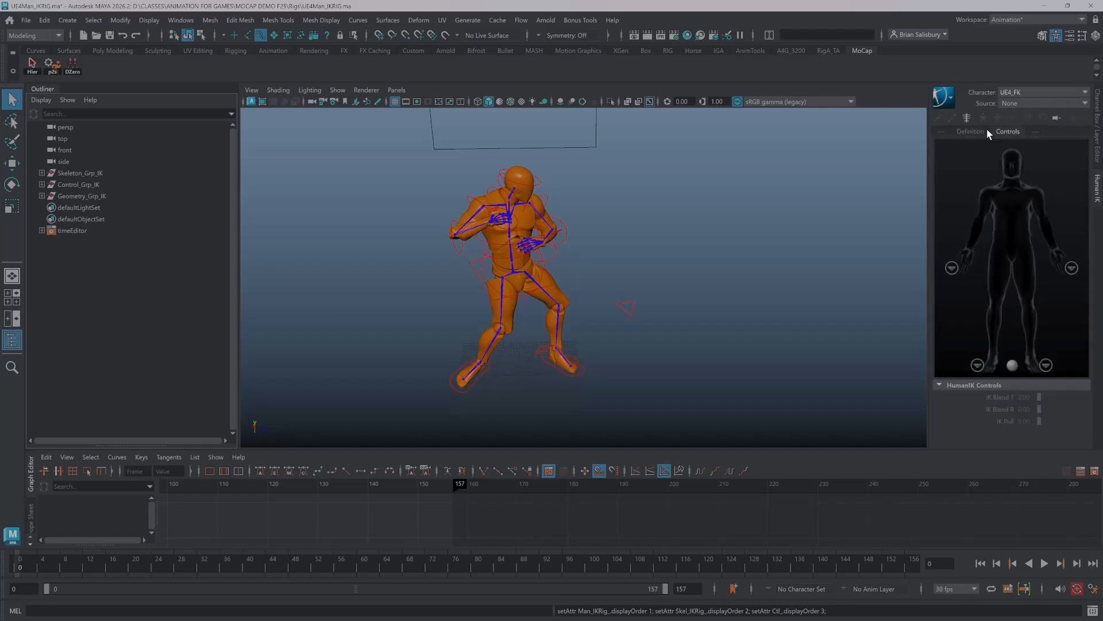
{"action": "left_click", "coordinate": [970, 132]}
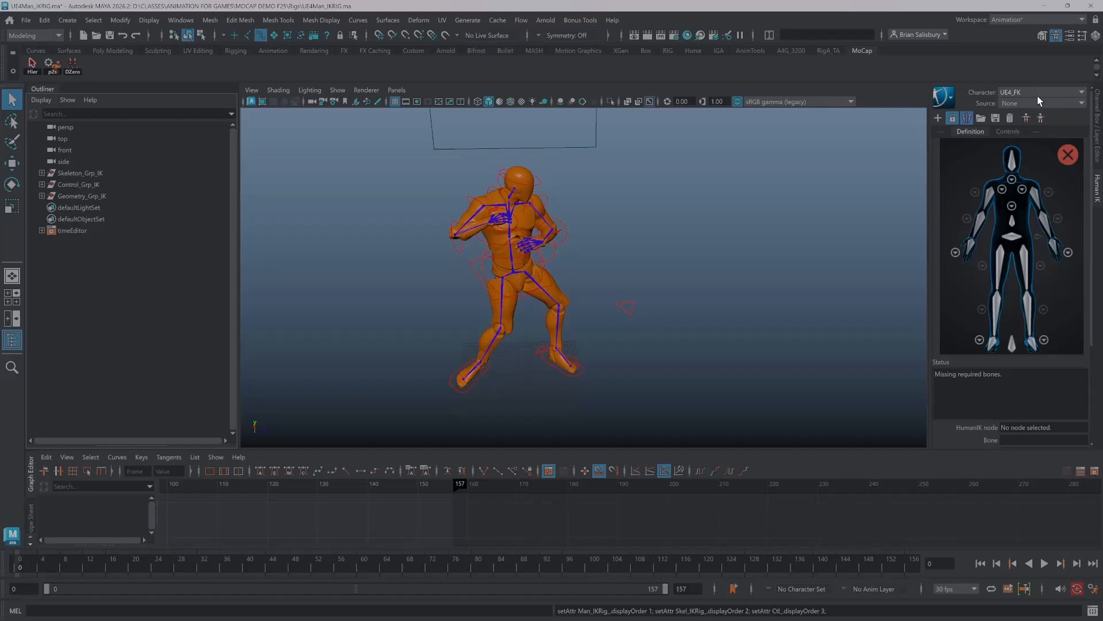
{"action": "left_click", "coordinate": [1010, 118]}
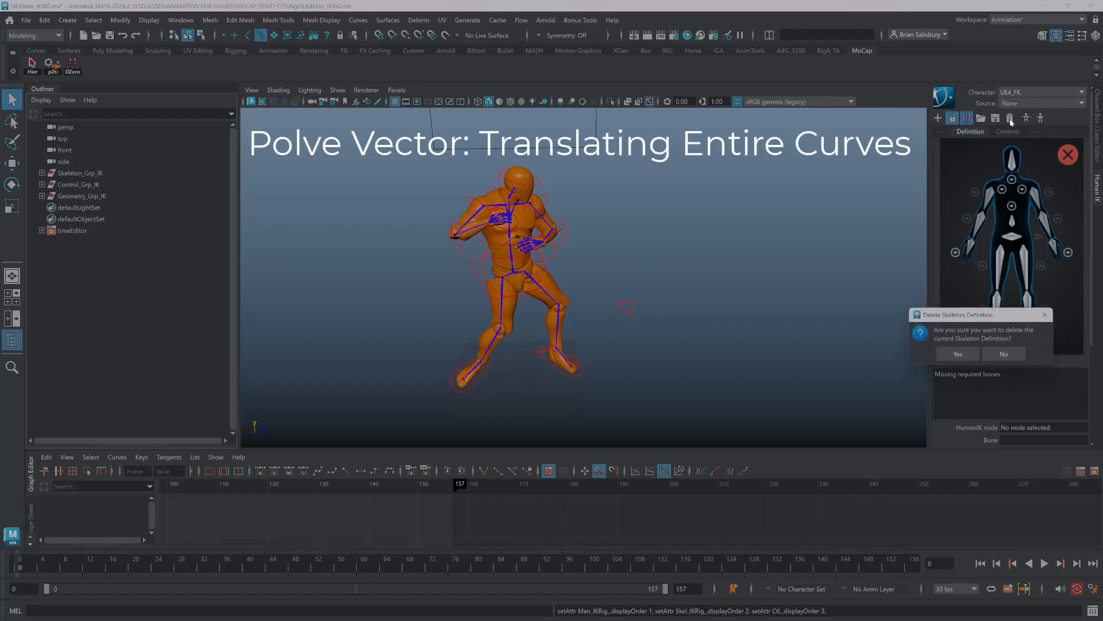
{"action": "left_click", "coordinate": [965, 353]}
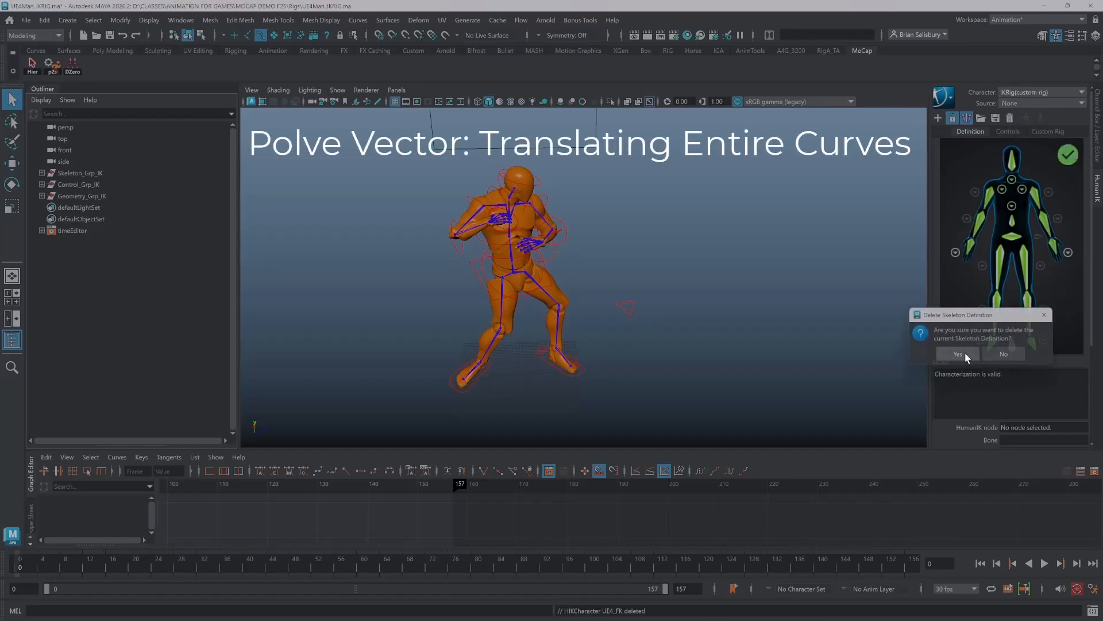
- Set the current HumanIK character to None and check which characters remain in the scene
{"action": "left_click", "coordinate": [1010, 94]}
{"action": "left_click", "coordinate": [1011, 103]}
{"action": "left_click", "coordinate": [1015, 93]}
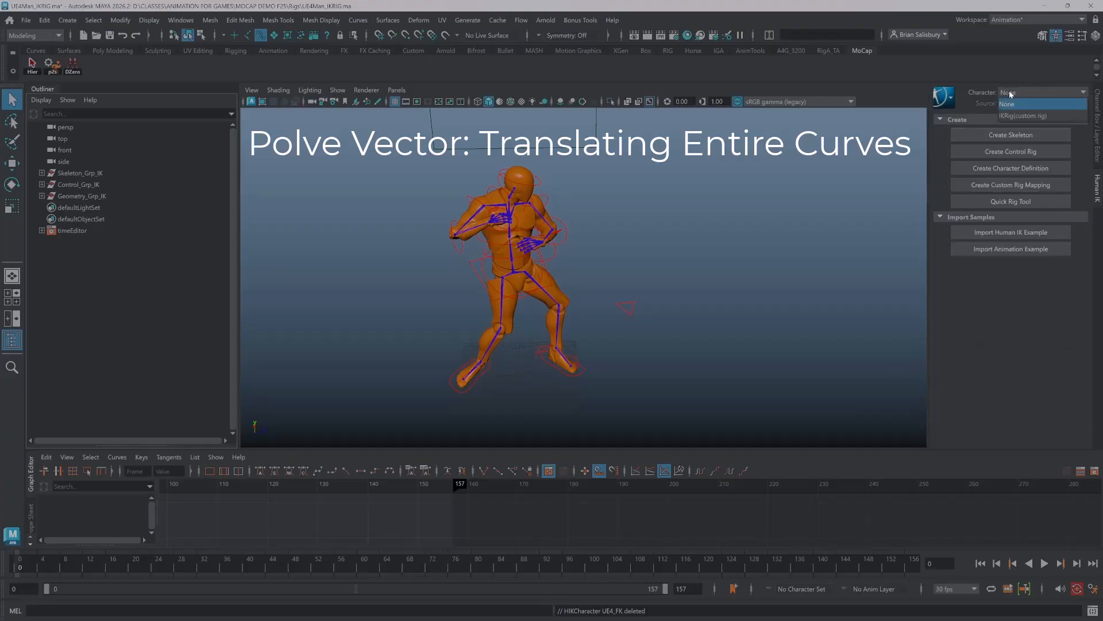
- Switch the current HumanIK character to IKRig and back to None
{"action": "left_click", "coordinate": [1027, 117]}
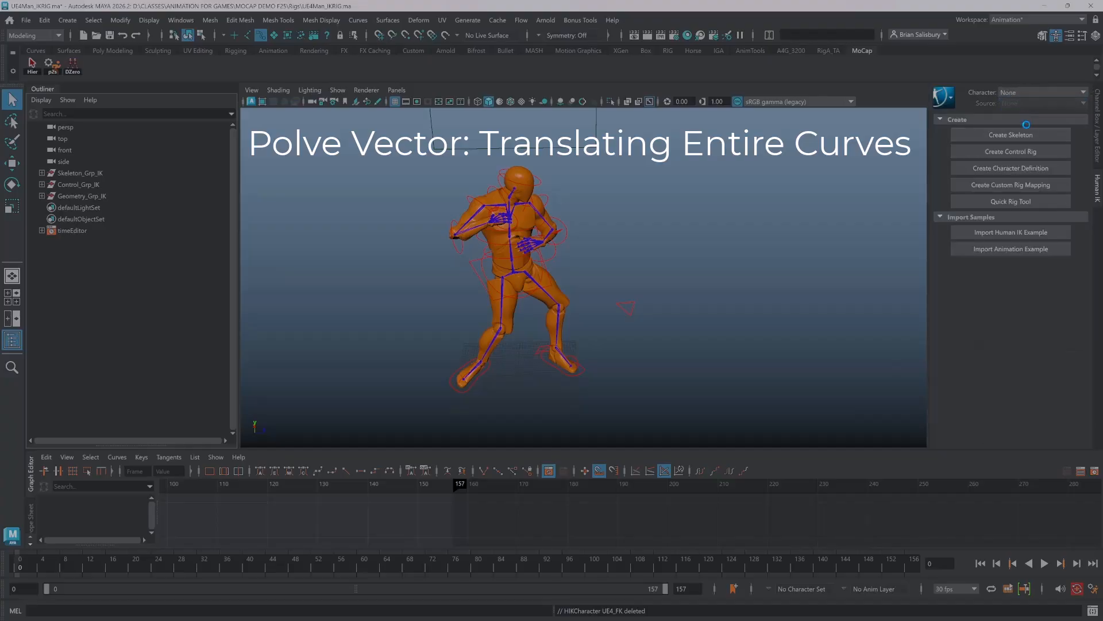
{"action": "left_click", "coordinate": [1011, 94]}
{"action": "left_click", "coordinate": [1008, 103]}
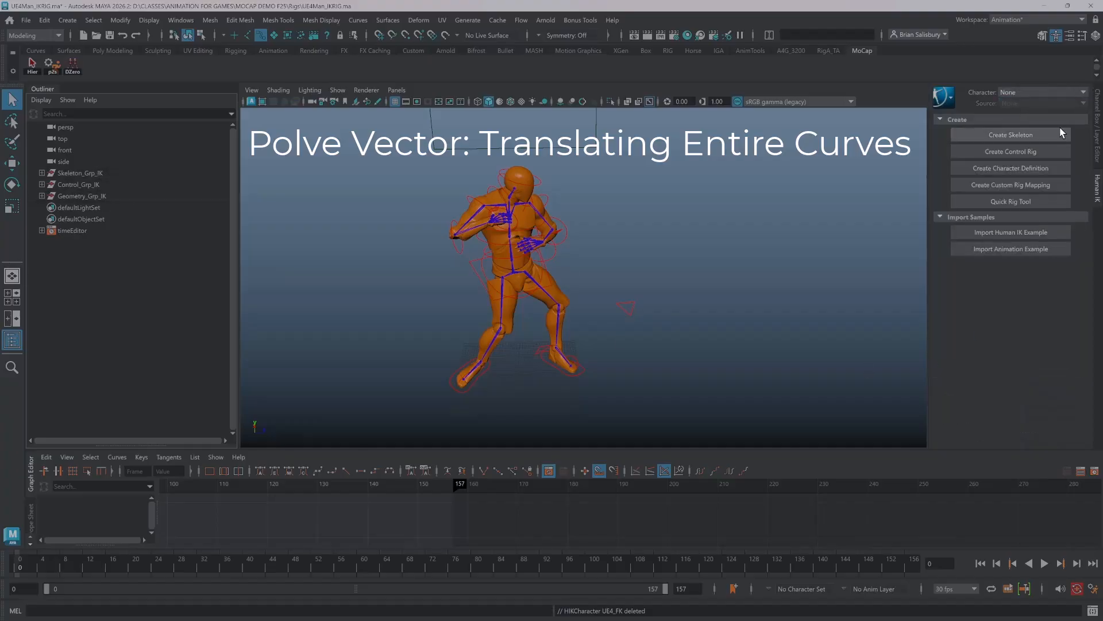
- Show the channel attributes, select the left pole vector control LPV_Ctl, and isolate its Translate Z curve in the Graph Editor
{"action": "left_click", "coordinate": [1098, 136]}
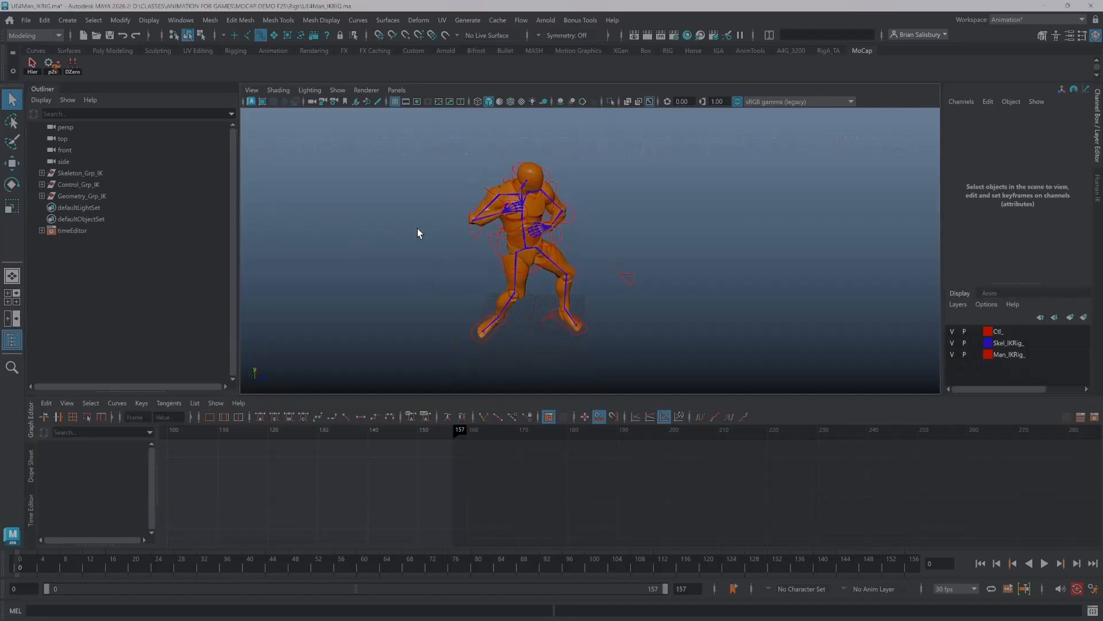
{"action": "left_click", "coordinate": [627, 279]}
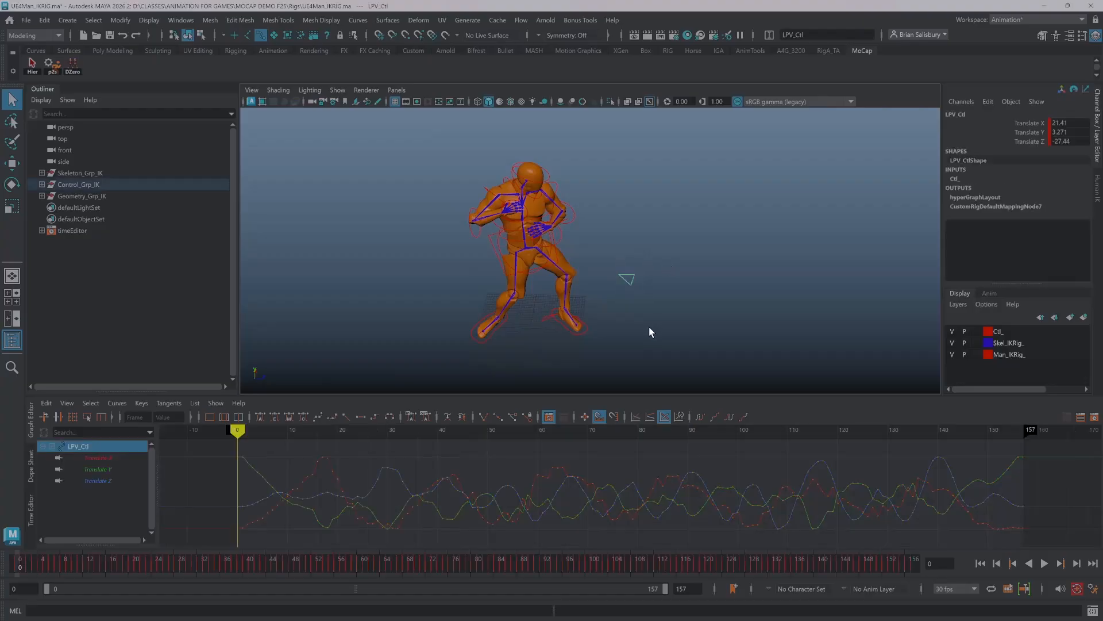
{"action": "mouse_move", "coordinate": [697, 250]}
{"action": "left_mouse_down", "text": "alt"}
{"action": "mouse_move", "coordinate": [663, 266]}
{"action": "mouse_move", "coordinate": [699, 261]}
{"action": "left_mouse_up", "text": "alt"}
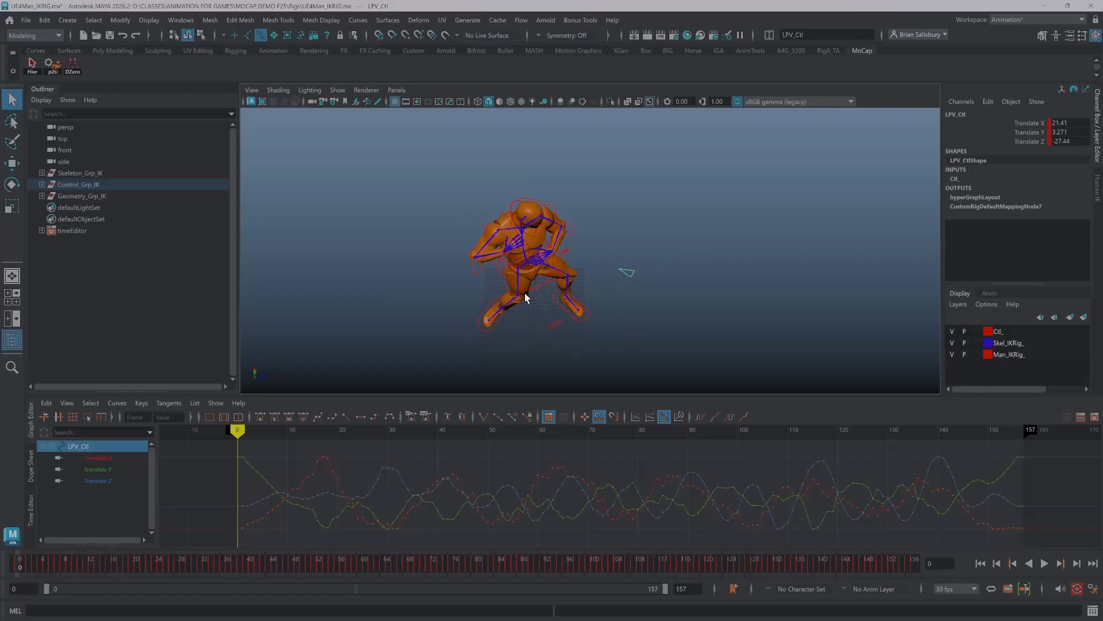
{"action": "left_click_drag", "start_coordinate": [629, 236], "coordinate": [634, 244], "text": "alt"}
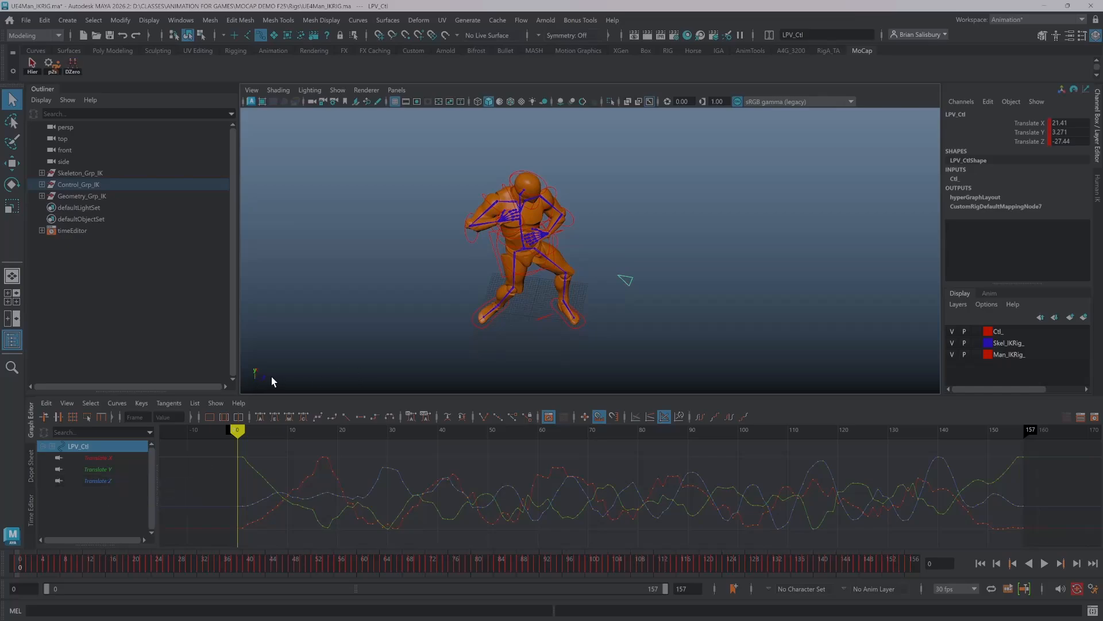
{"action": "left_click", "coordinate": [97, 480]}
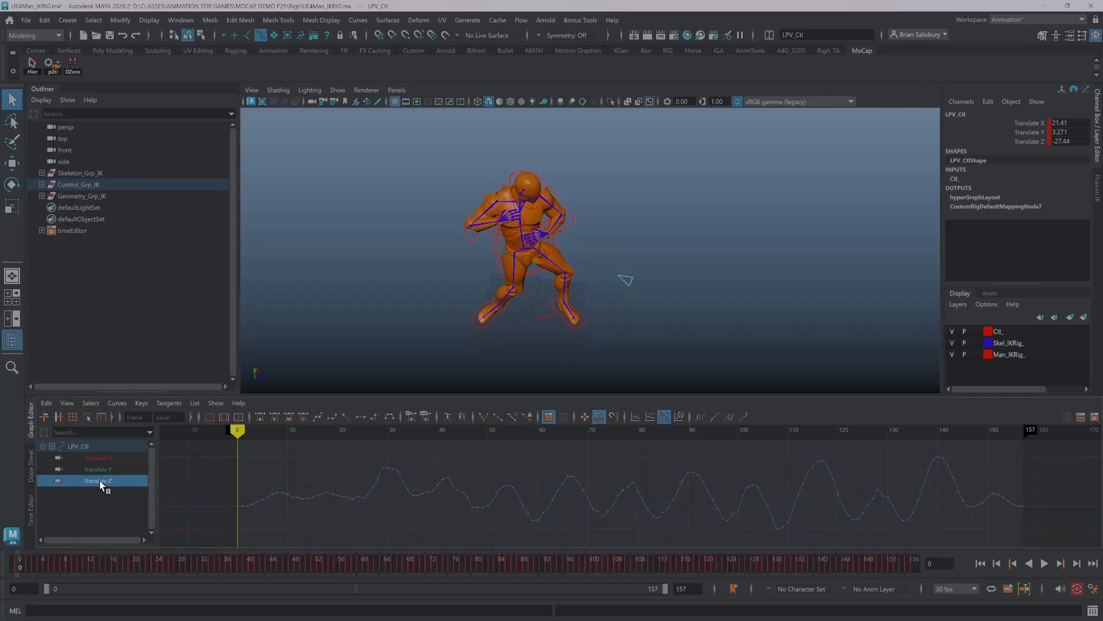
- Select the entire Translate Z curve of LPV_Ctl and raise it to about 18.5 at frame 0
{"action": "left_click", "coordinate": [560, 484]}
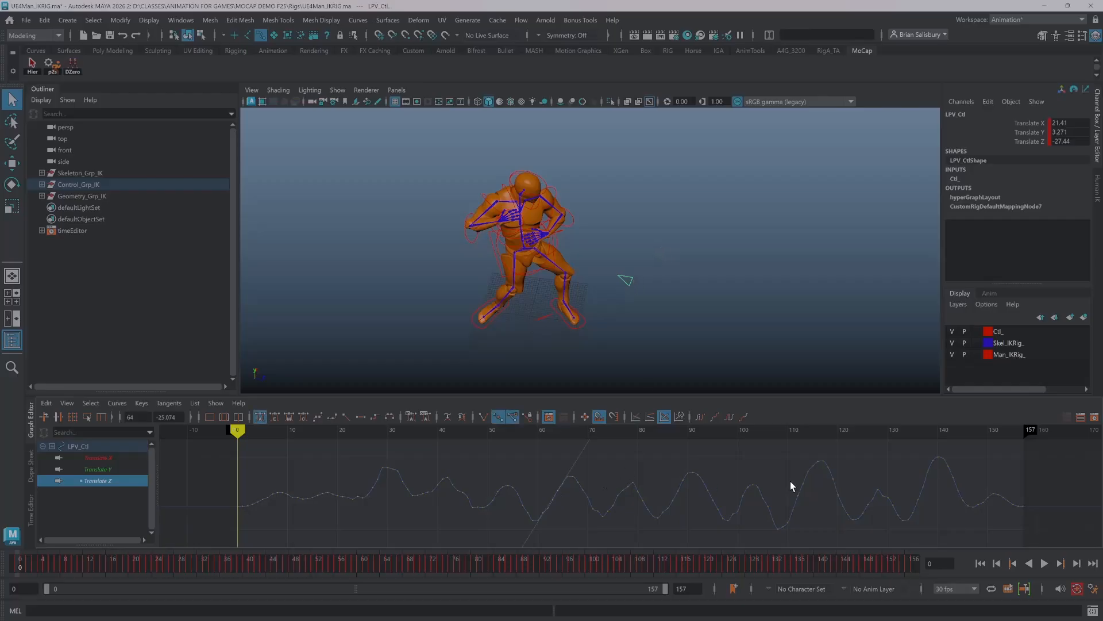
{"action": "left_click", "coordinate": [391, 480]}
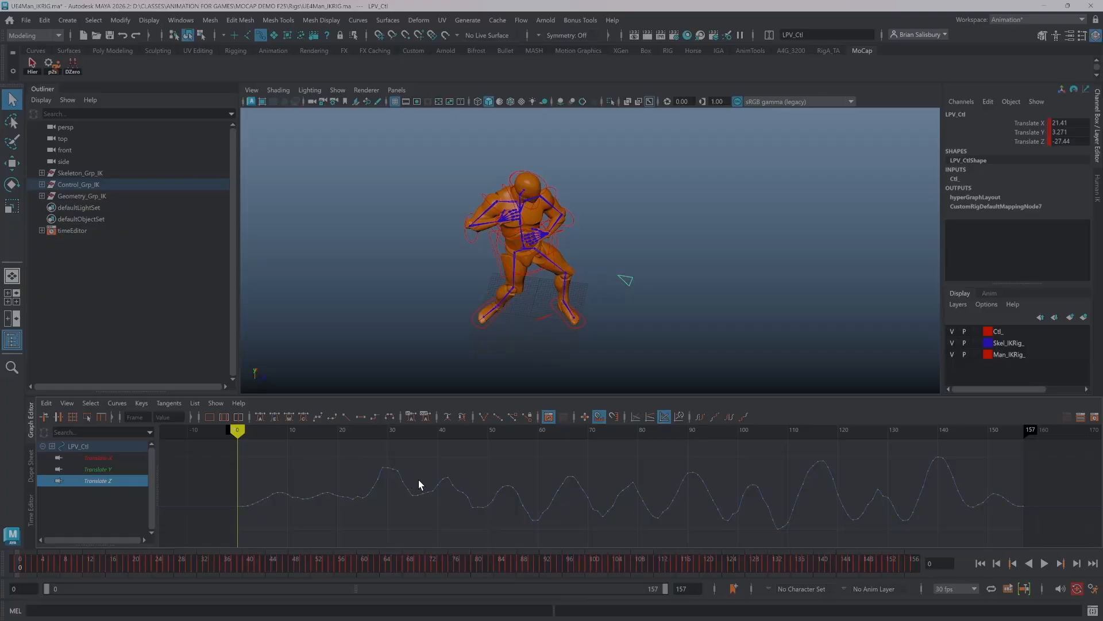
{"action": "scroll", "coordinate": [419, 480], "scroll_direction": "up", "scroll_amount": 3}
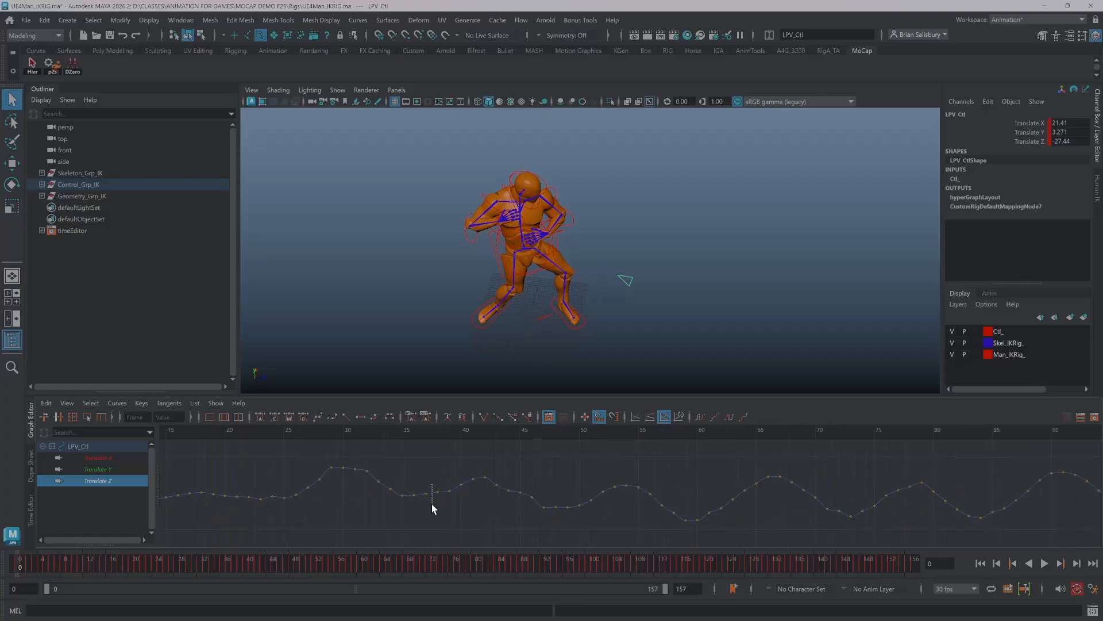
{"action": "left_click", "coordinate": [433, 503]}
{"action": "left_click", "coordinate": [475, 443]}
{"action": "left_click", "coordinate": [420, 494]}
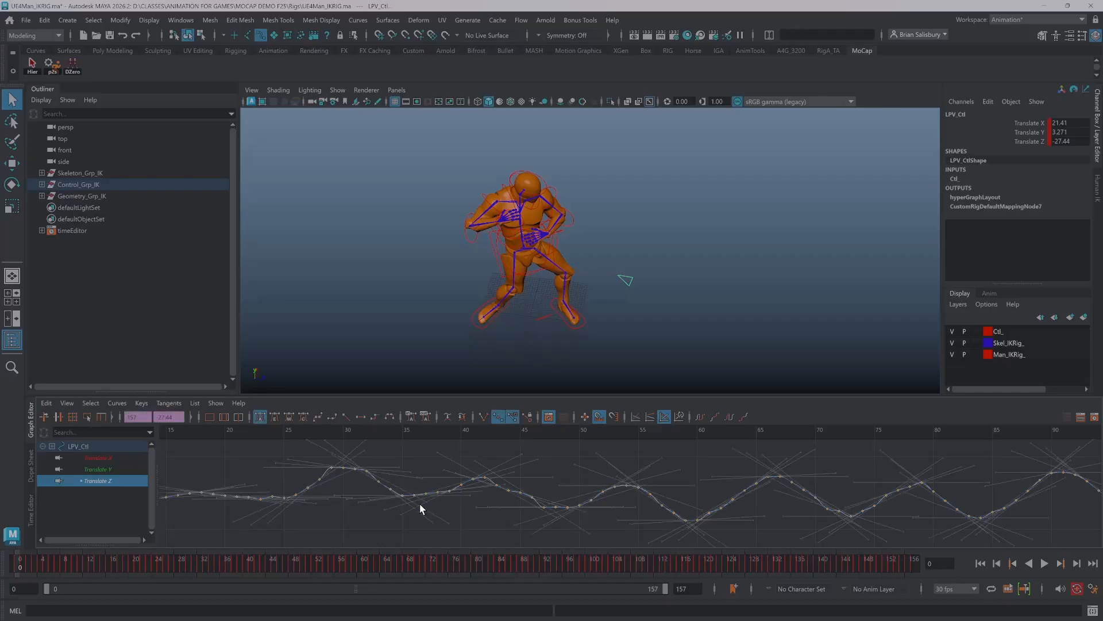
{"action": "key", "text": "f"}
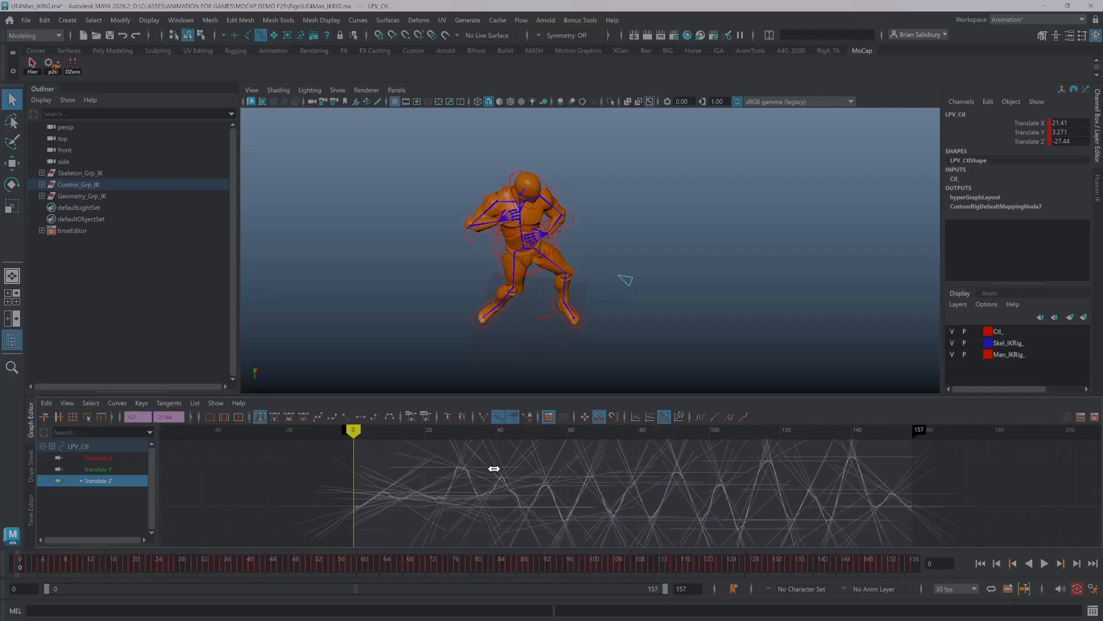
{"action": "scroll", "coordinate": [494, 468], "scroll_direction": "down", "scroll_amount": 3}
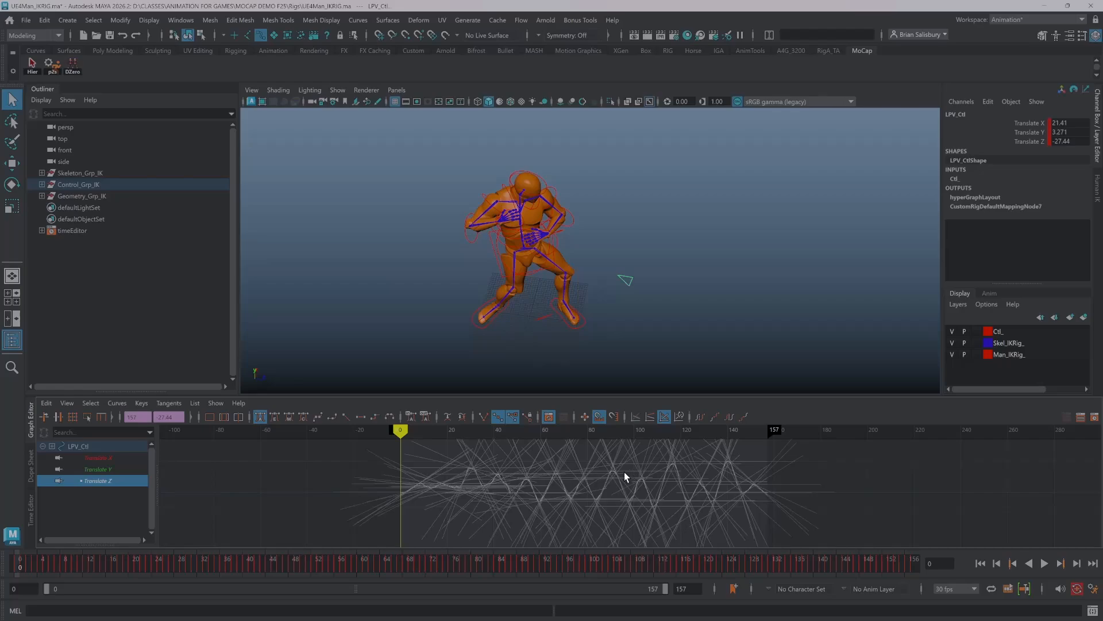
{"action": "middle_click_drag", "start_coordinate": [817, 463], "coordinate": [752, 280], "text": "shift"}
- Isolate LPV_Ctl's Translate X curve, lower the entire curve to about -41.1 at frame 0, and deselect the control
{"action": "left_click", "coordinate": [101, 458]}
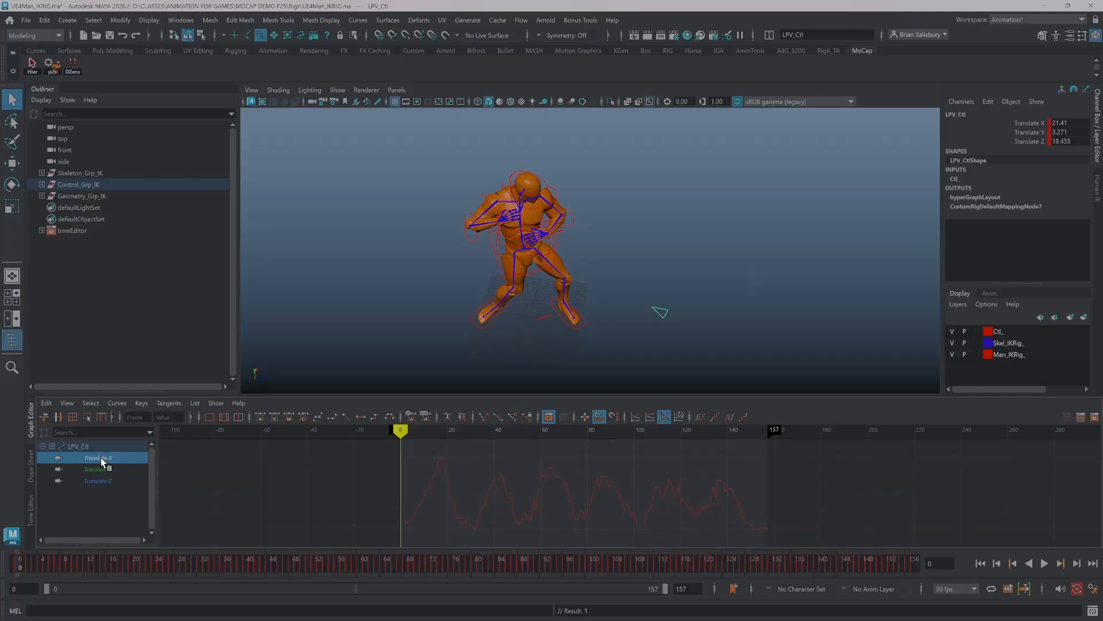
{"action": "right_click_drag", "start_coordinate": [456, 505], "coordinate": [497, 502], "text": "alt+shift"}
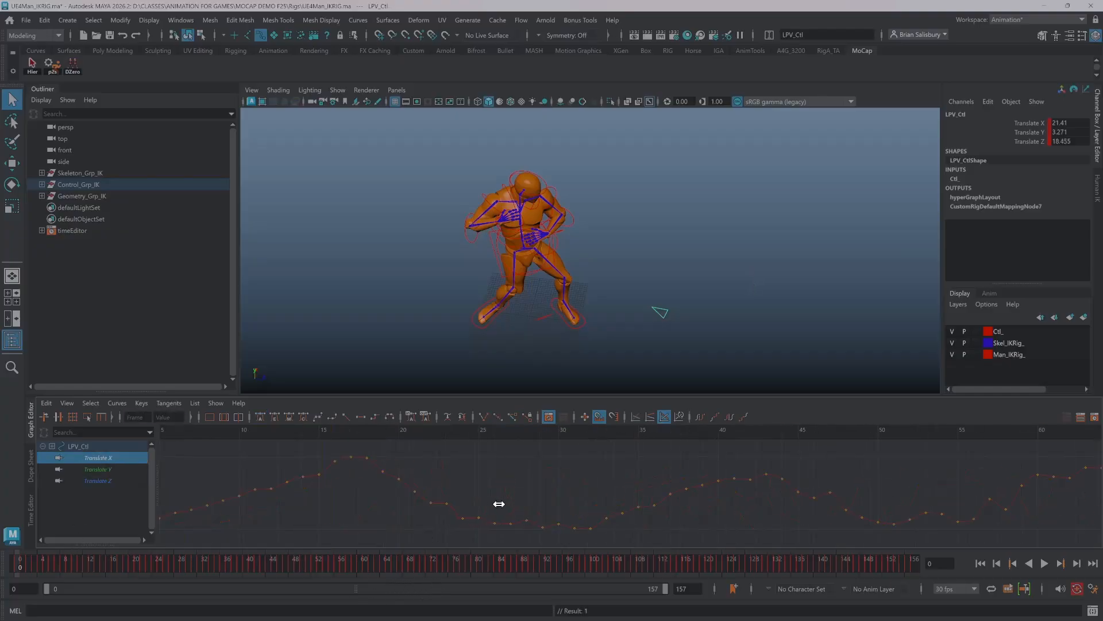
{"action": "left_click", "coordinate": [440, 500]}
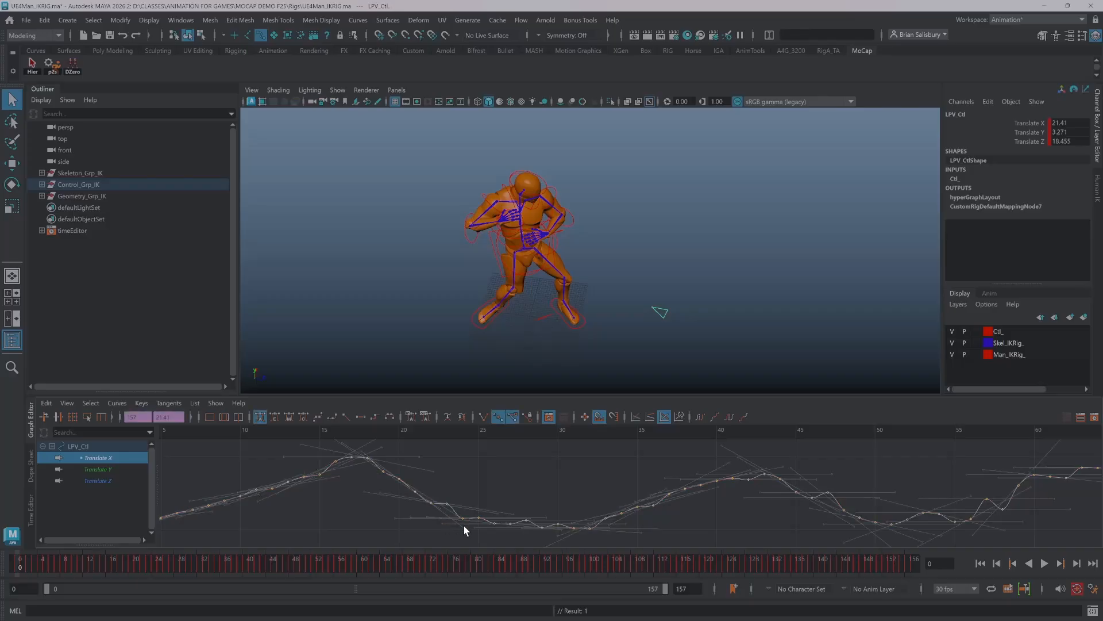
{"action": "mouse_move", "coordinate": [530, 489]}
{"action": "right_mouse_down", "text": "alt+shift"}
{"action": "mouse_move", "coordinate": [512, 486]}
{"action": "mouse_move", "coordinate": [534, 494]}
{"action": "mouse_move", "coordinate": [524, 490]}
{"action": "right_mouse_up", "text": "alt+shift"}
{"action": "mouse_move", "coordinate": [619, 487]}
{"action": "right_mouse_down", "text": "alt+shift"}
{"action": "mouse_move", "coordinate": [603, 485]}
{"action": "mouse_move", "coordinate": [615, 490]}
{"action": "right_mouse_up", "text": "alt+shift"}
{"action": "middle_click_drag", "start_coordinate": [604, 528], "coordinate": [458, 512], "text": "alt"}
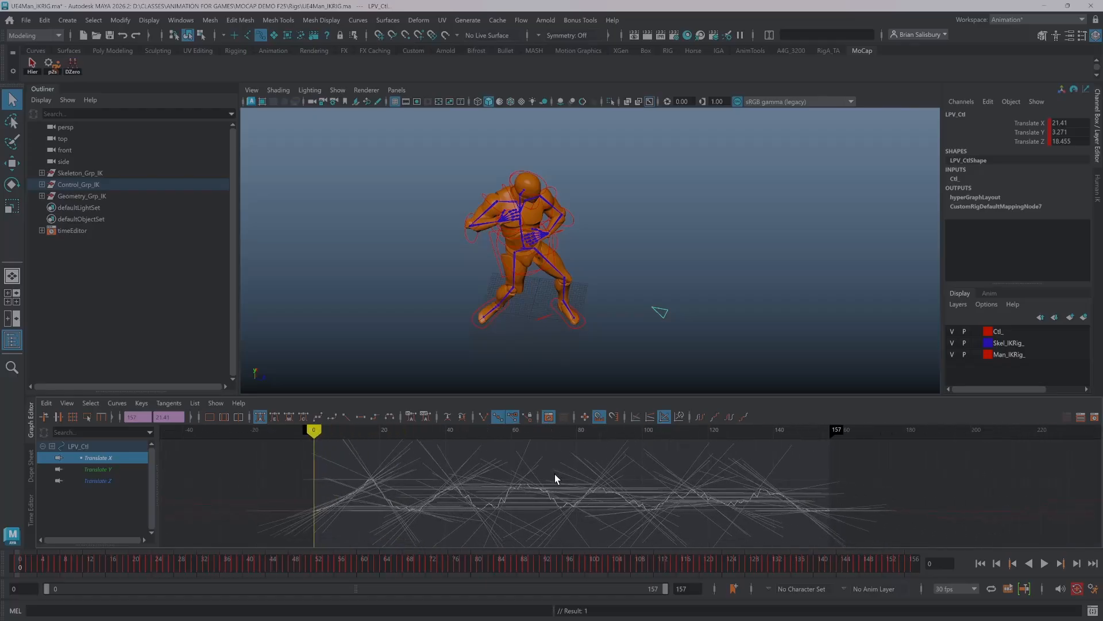
{"action": "middle_click_drag", "start_coordinate": [558, 478], "coordinate": [552, 515]}
{"action": "middle_click_drag", "start_coordinate": [547, 468], "coordinate": [549, 572]}
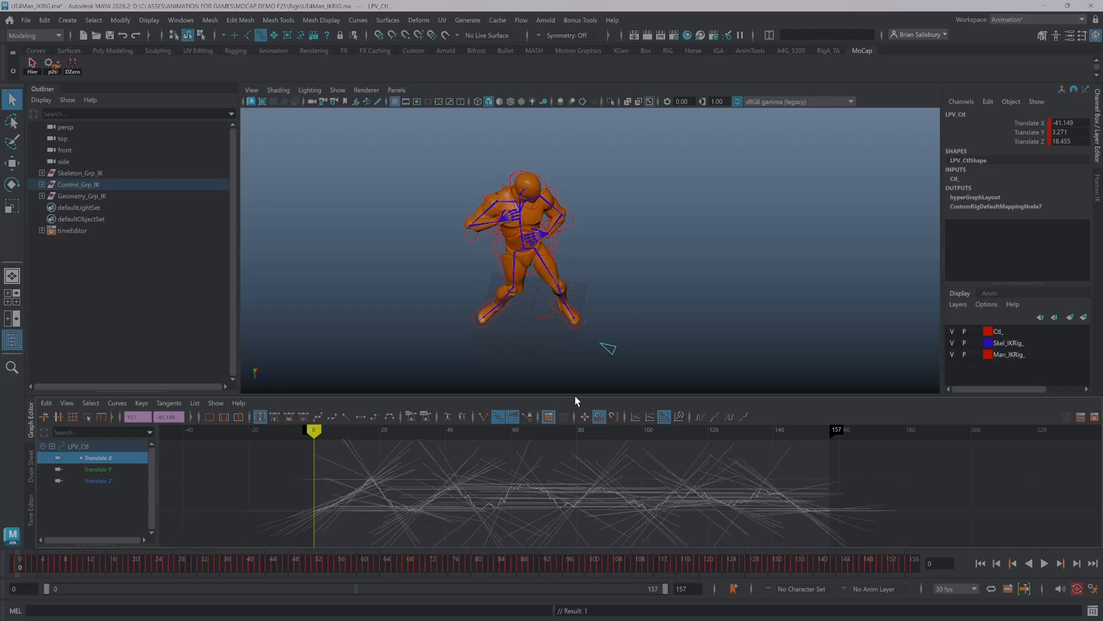
{"action": "mouse_move", "coordinate": [642, 292]}
{"action": "left_mouse_down", "text": "alt"}
{"action": "mouse_move", "coordinate": [598, 251]}
{"action": "mouse_move", "coordinate": [643, 281]}
{"action": "mouse_move", "coordinate": [645, 298]}
{"action": "mouse_move", "coordinate": [638, 273]}
{"action": "mouse_move", "coordinate": [638, 305]}
{"action": "mouse_move", "coordinate": [637, 296]}
{"action": "left_mouse_up", "text": "alt"}
{"action": "left_click", "coordinate": [640, 270]}
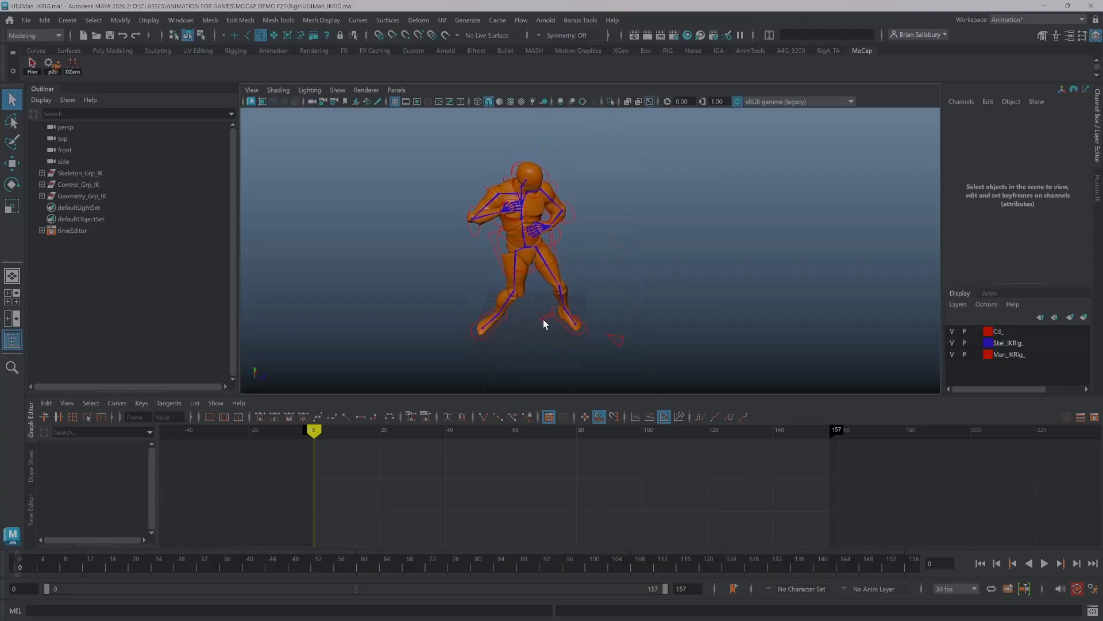
- Delete the Dance_10_Take_001 clip from the Time Editor, play back the scene, and return to the first frame
{"action": "left_click_drag", "start_coordinate": [546, 328], "coordinate": [434, 341], "text": "alt"}
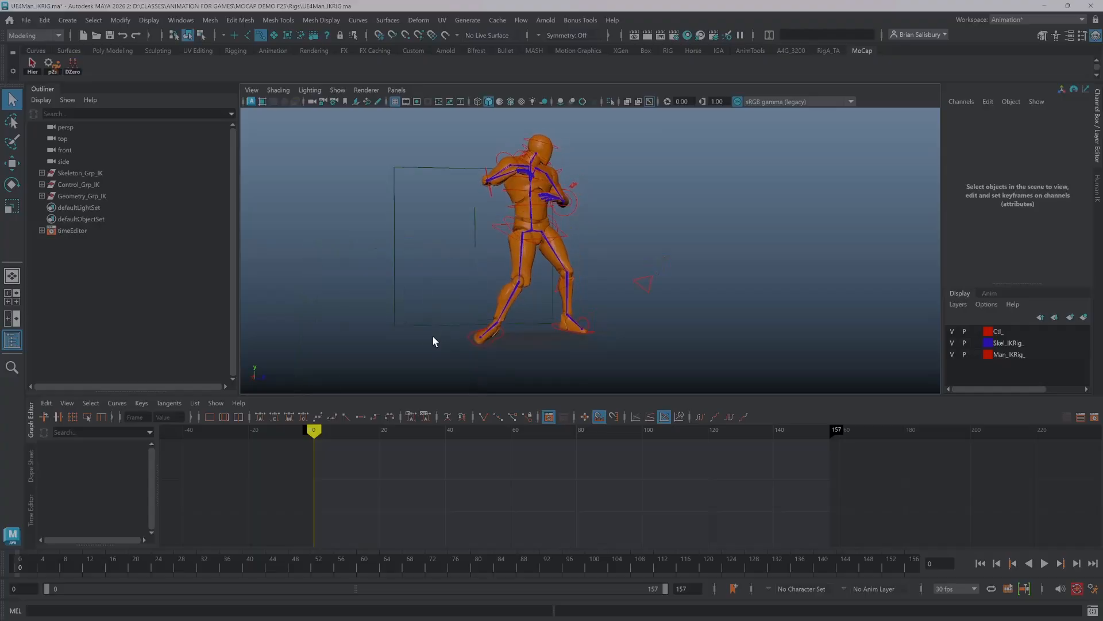
{"action": "left_click", "coordinate": [31, 509]}
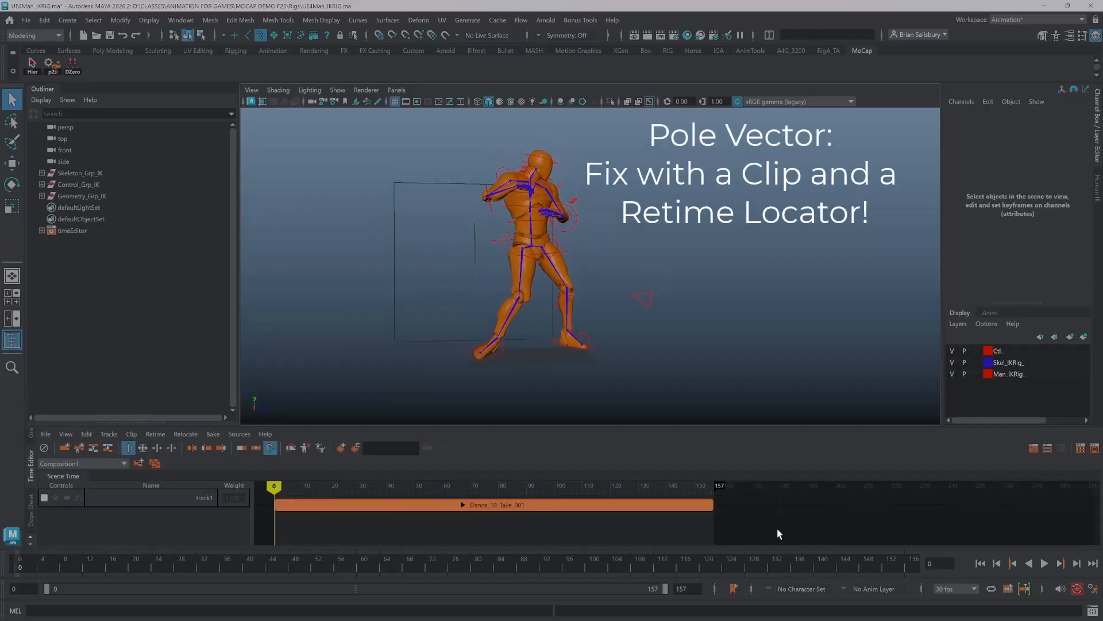
{"action": "left_click", "coordinate": [566, 508]}
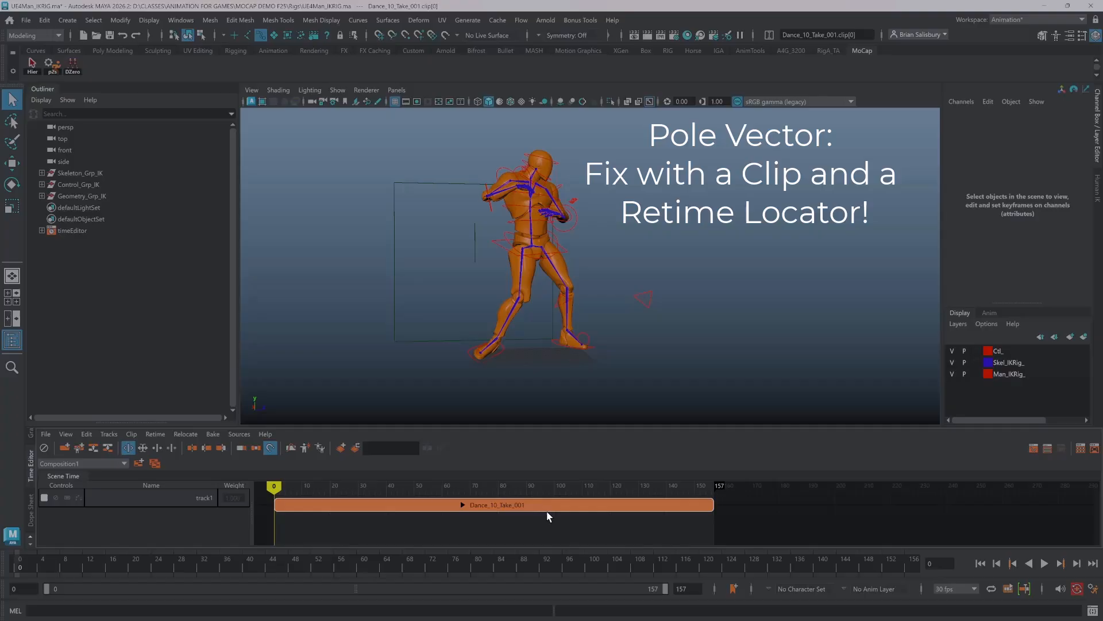
{"action": "key", "text": "Delete"}
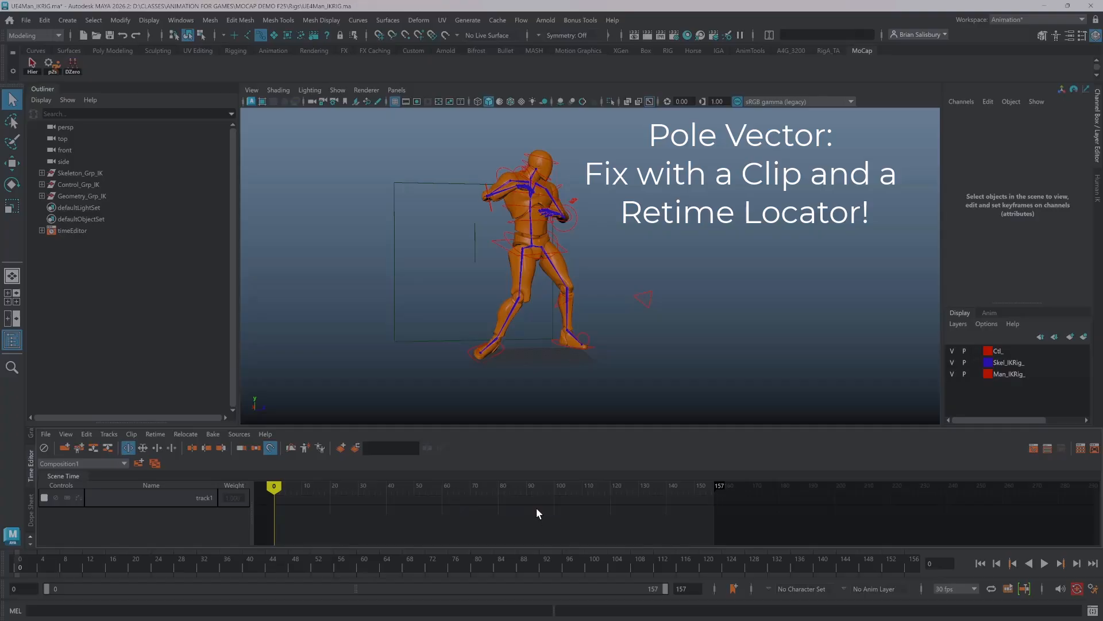
{"action": "key", "text": "alt+v"}
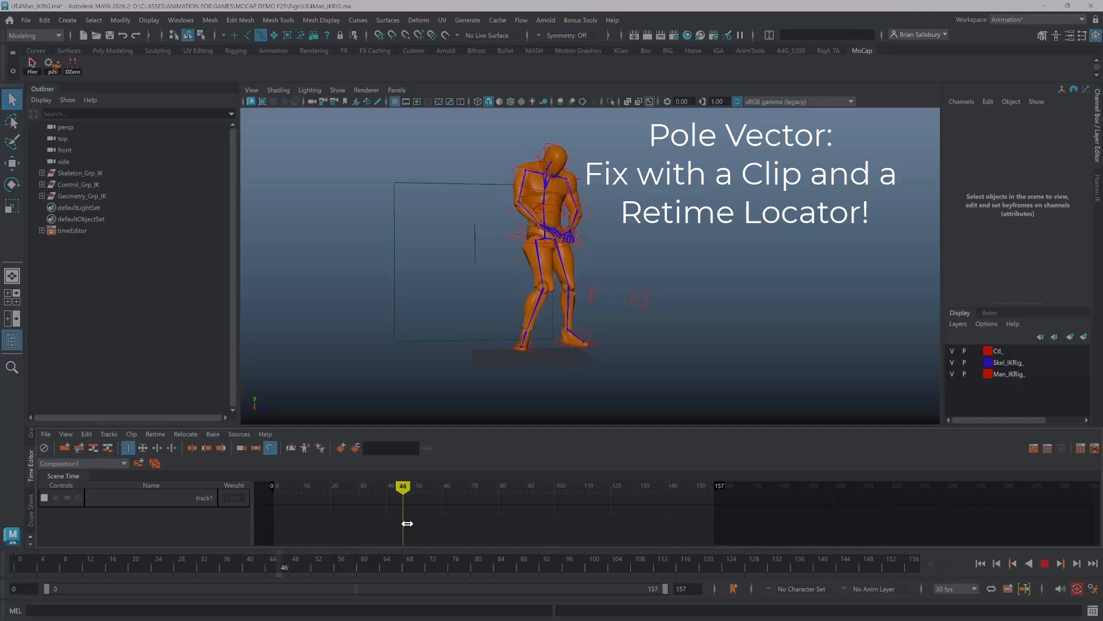
{"action": "mouse_move", "coordinate": [258, 516]}
{"action": "left_mouse_down"}
{"action": "mouse_move", "coordinate": [621, 518]}
{"action": "mouse_move", "coordinate": [258, 518]}
{"action": "mouse_move", "coordinate": [280, 517]}
{"action": "left_mouse_up"}
- Select all the IK character's rig controls and add their animation as a clip on track1 of the Time Editor
{"action": "left_click_drag", "start_coordinate": [315, 427], "coordinate": [315, 375]}
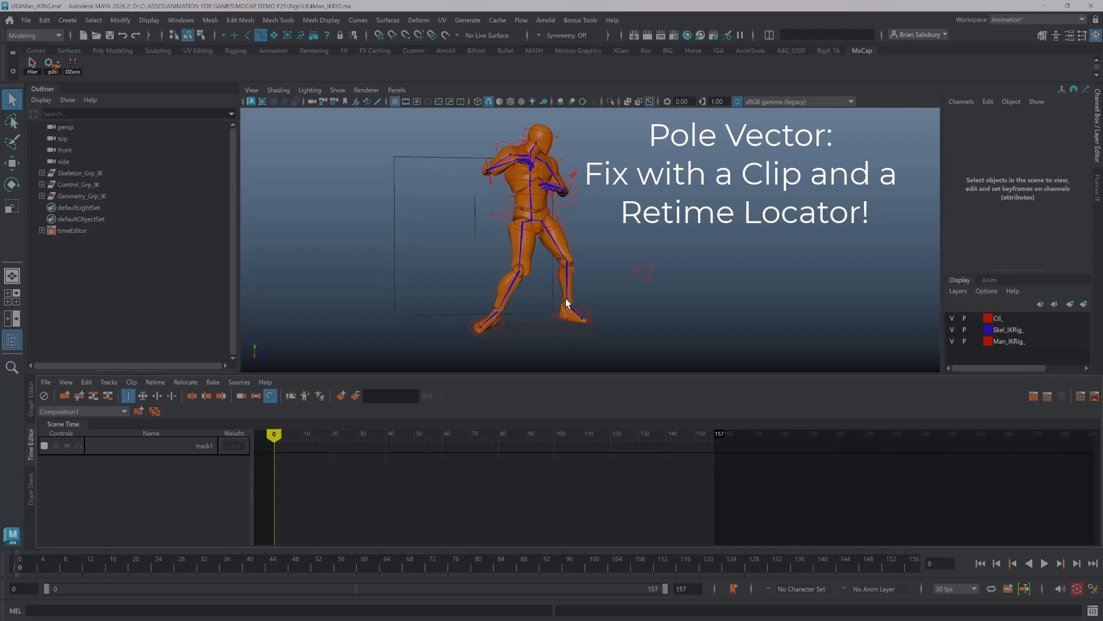
{"action": "mouse_move", "coordinate": [467, 234]}
{"action": "left_mouse_down", "text": "alt"}
{"action": "mouse_move", "coordinate": [466, 247]}
{"action": "mouse_move", "coordinate": [456, 242]}
{"action": "left_mouse_up", "text": "alt"}
{"action": "mouse_move", "coordinate": [505, 260]}
{"action": "right_mouse_down", "text": "alt"}
{"action": "mouse_move", "coordinate": [493, 256]}
{"action": "mouse_move", "coordinate": [513, 254]}
{"action": "right_mouse_up", "text": "alt"}
{"action": "middle_click_drag", "start_coordinate": [529, 242], "coordinate": [444, 249], "text": "alt"}
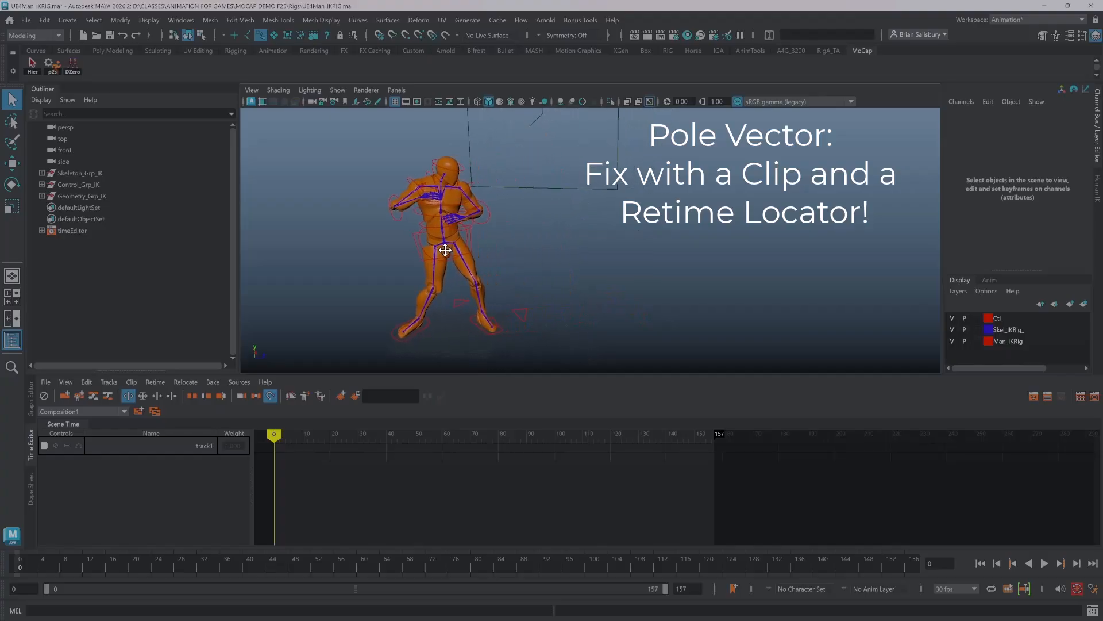
{"action": "left_click_drag", "start_coordinate": [374, 252], "coordinate": [369, 242], "text": "alt"}
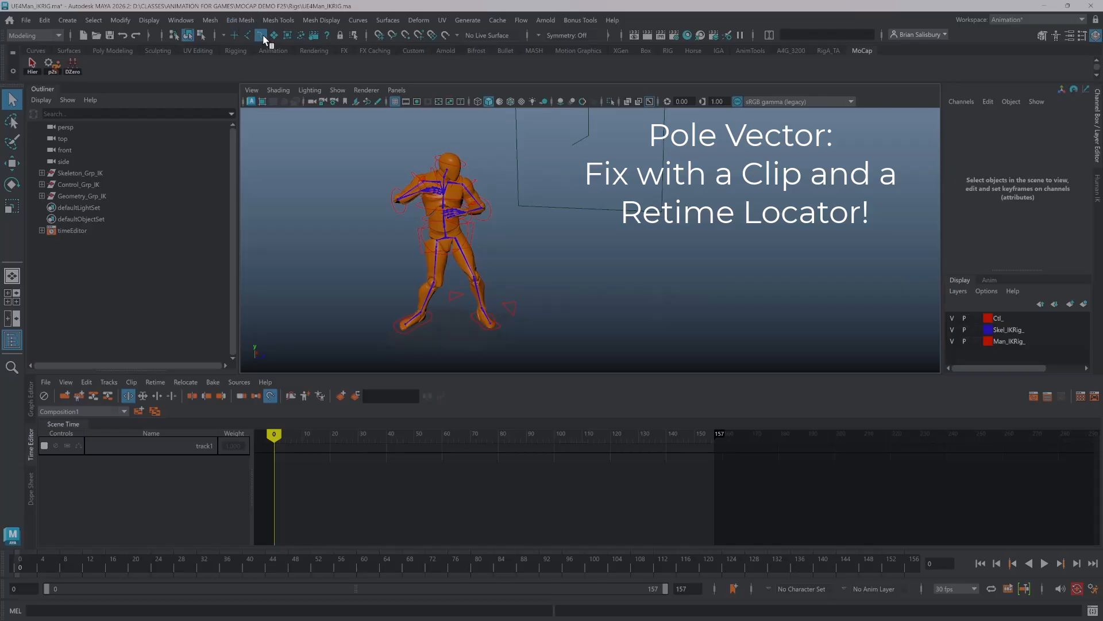
{"action": "left_click_drag", "start_coordinate": [298, 126], "coordinate": [575, 349]}
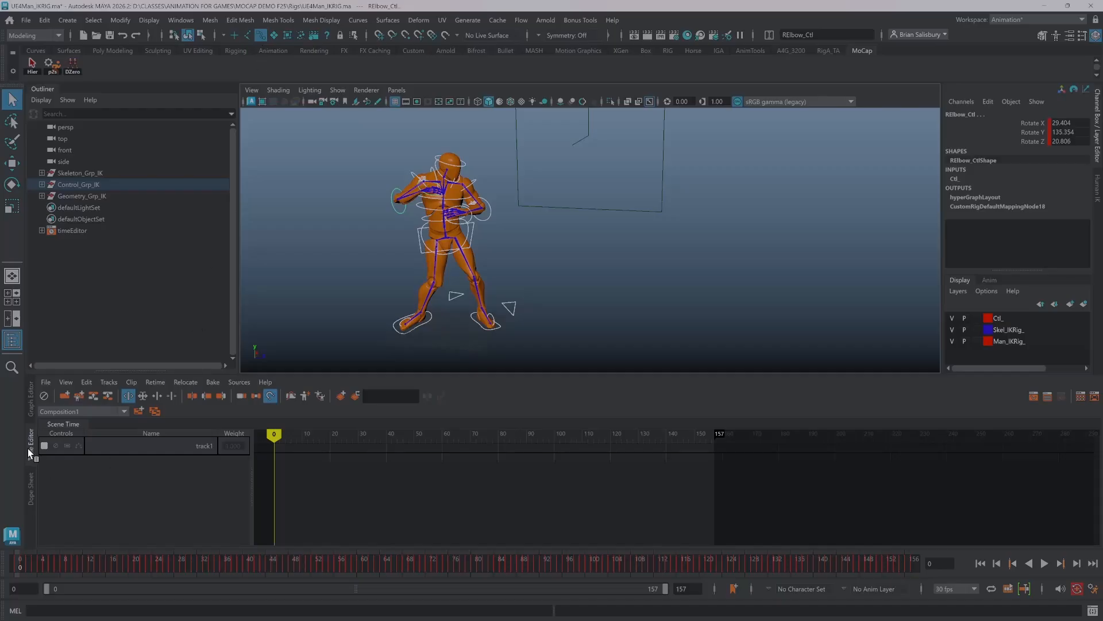
{"action": "left_click", "coordinate": [46, 382]}
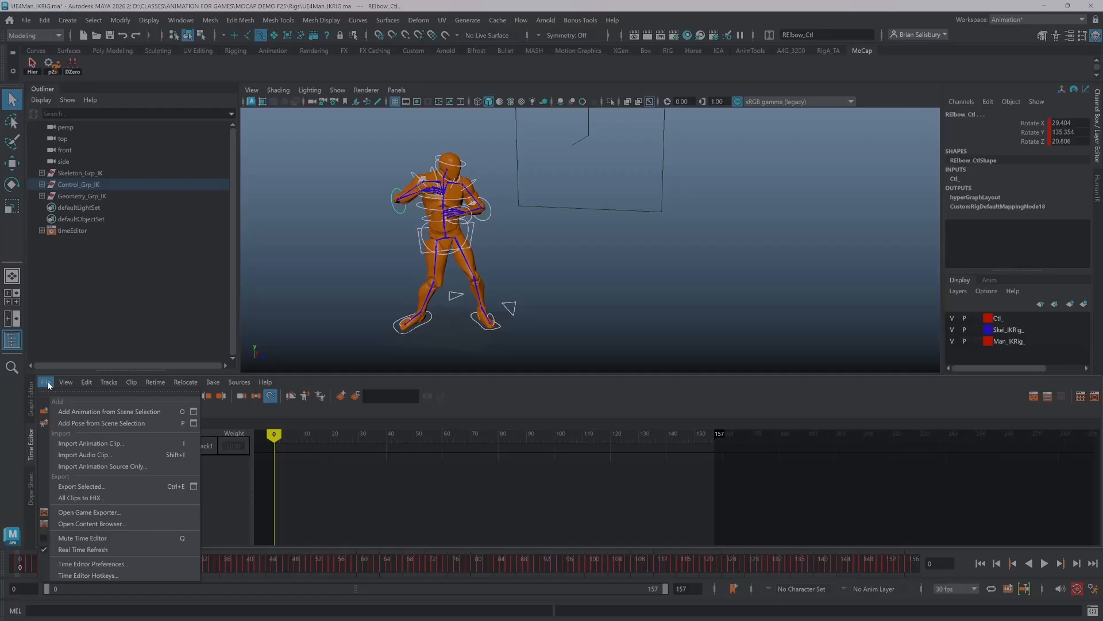
{"action": "left_click", "coordinate": [92, 413]}
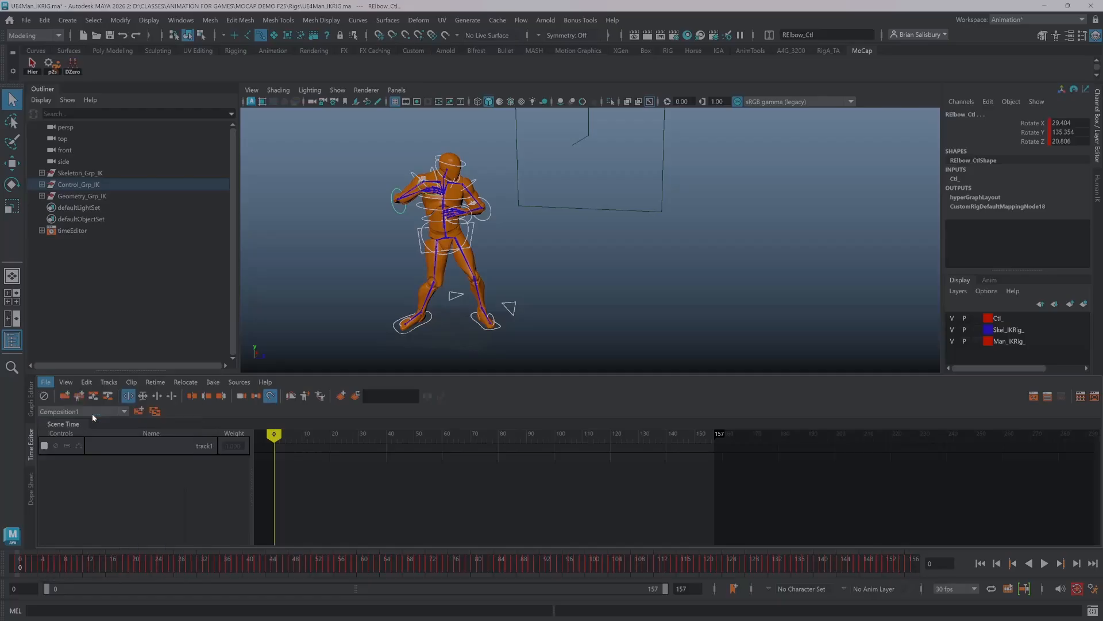
{"action": "left_click", "coordinate": [622, 330]}
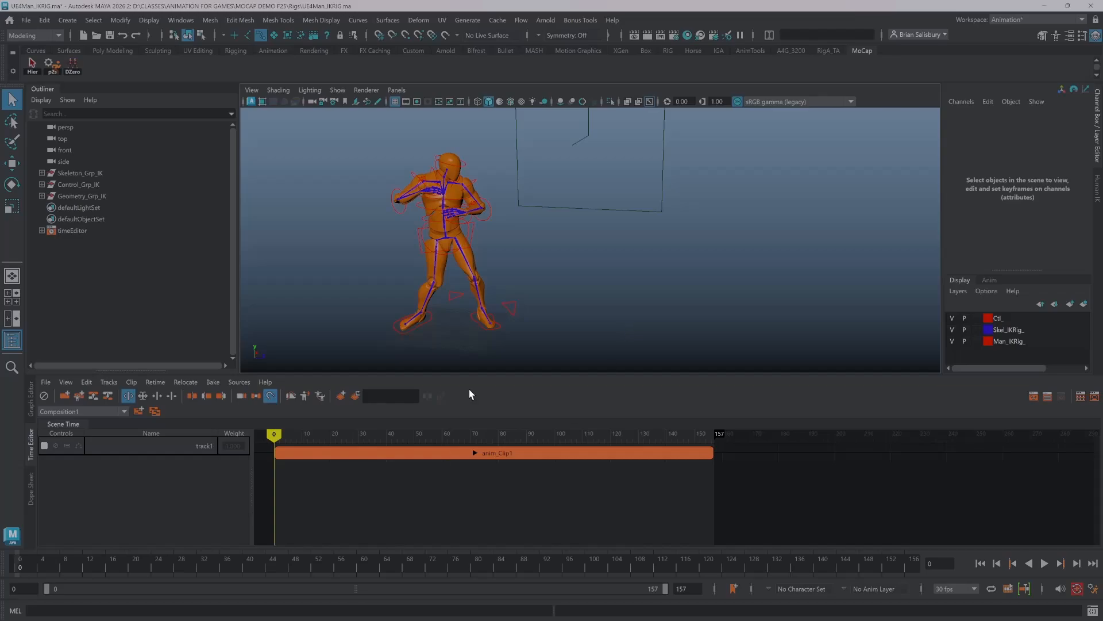
- Select the right pole vector control RPV_Ctl and the new clip at frame 0, and create a relocator for the clip
{"action": "left_click", "coordinate": [451, 295]}
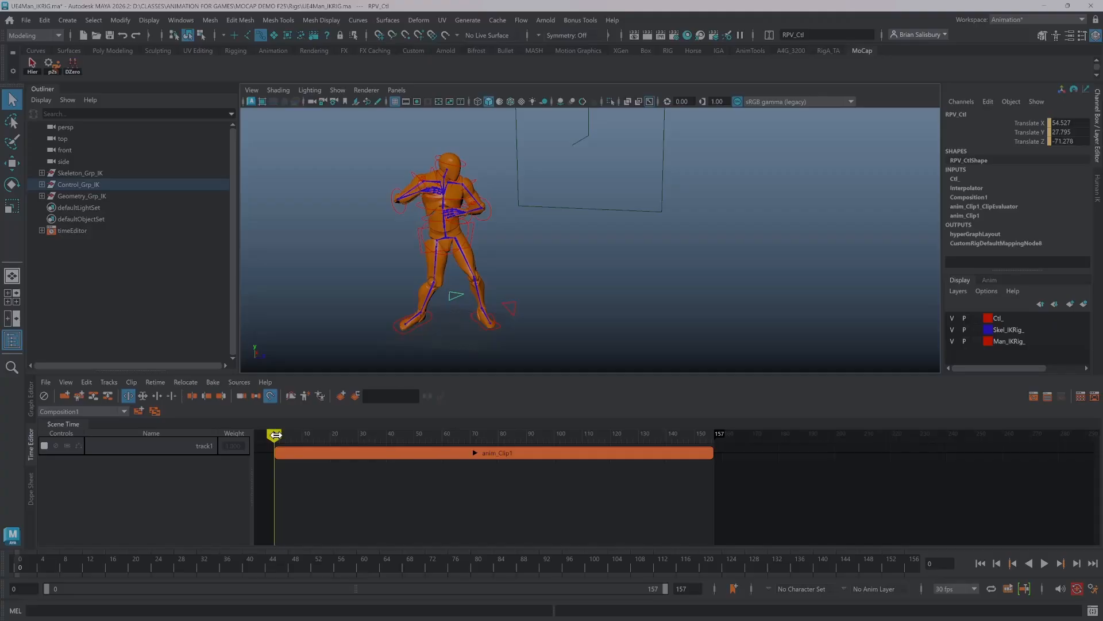
{"action": "mouse_move", "coordinate": [278, 430]}
{"action": "left_mouse_down"}
{"action": "mouse_move", "coordinate": [423, 433]}
{"action": "mouse_move", "coordinate": [278, 433]}
{"action": "left_mouse_up"}
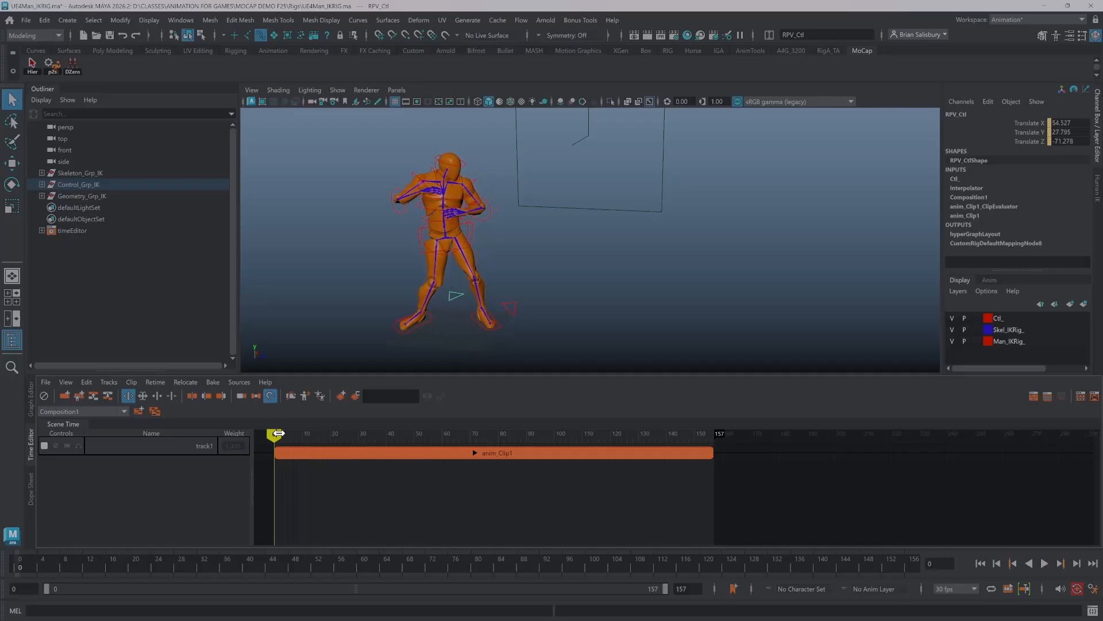
{"action": "left_click", "coordinate": [353, 457]}
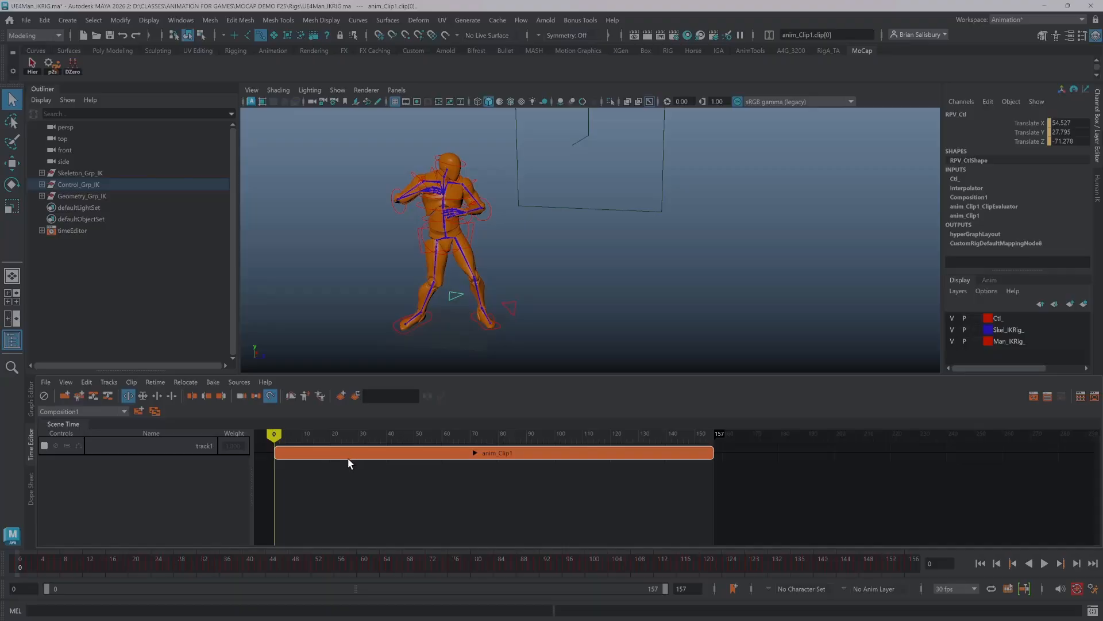
{"action": "left_click", "coordinate": [303, 397]}
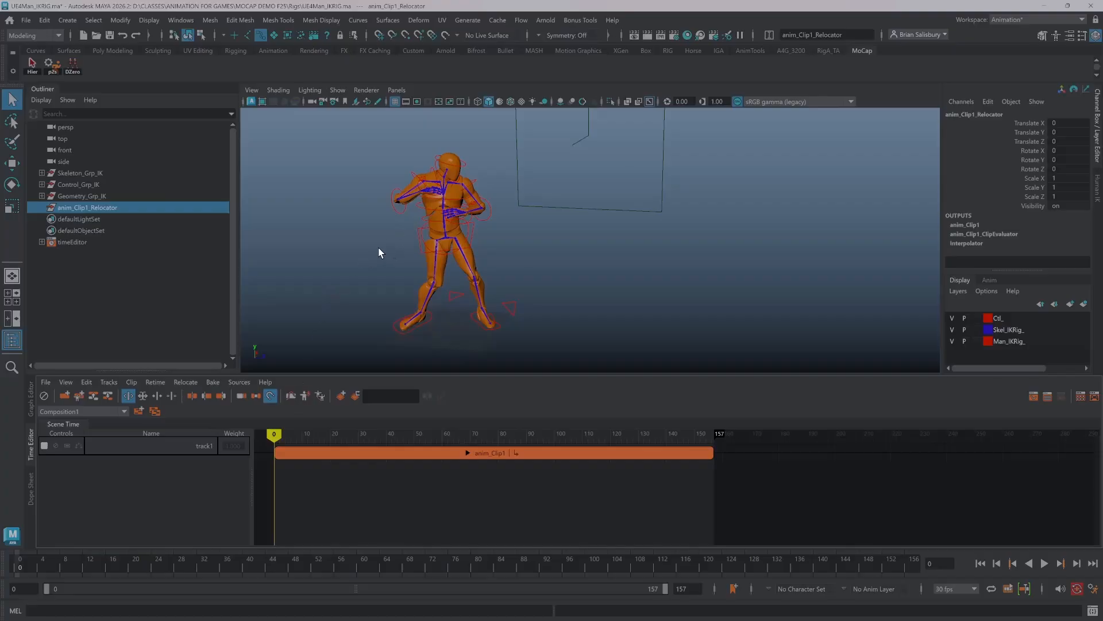
- Try to move the clip's relocator with the Move tool, undo the move, and clear the selection
{"action": "key", "text": "w"}
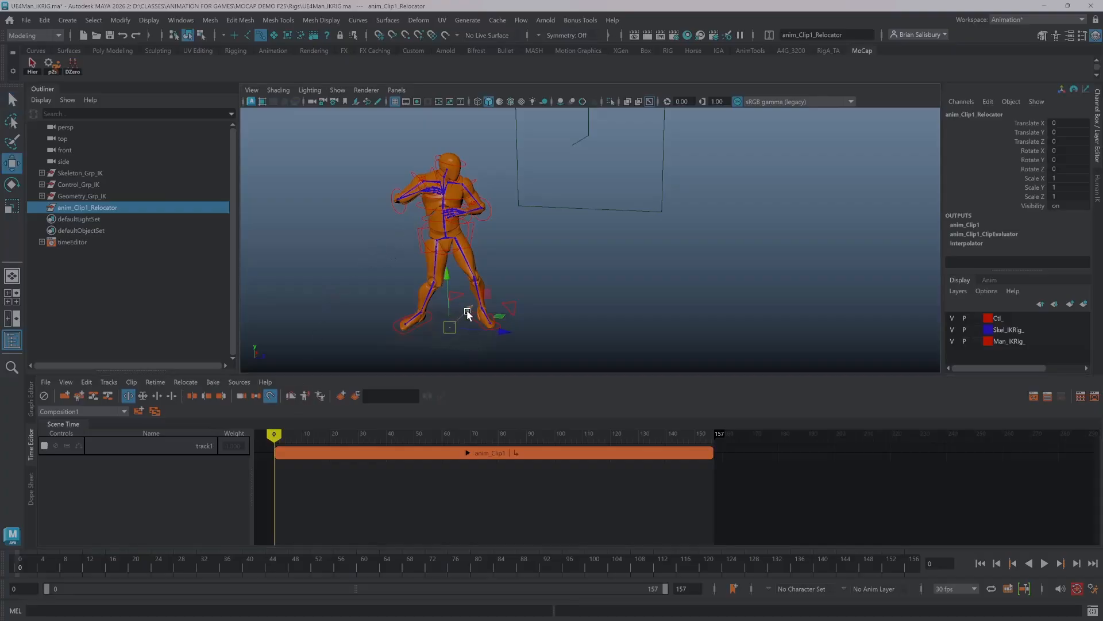
{"action": "left_click_drag", "start_coordinate": [467, 313], "coordinate": [463, 321]}
{"action": "key", "text": "ctrl+z"}
{"action": "left_click", "coordinate": [567, 280]}
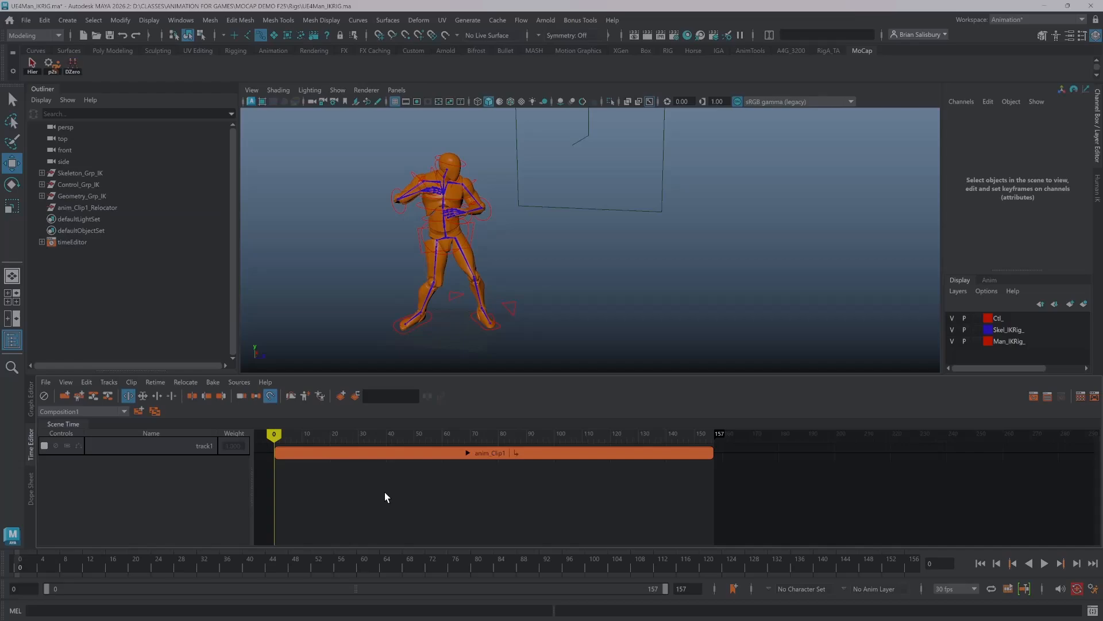
- Undo the relocator and the whole-rig clip in the Time Editor, and clear the selection
{"action": "key", "text": "ctrl+z"}
{"action": "key", "text": "Delete"}
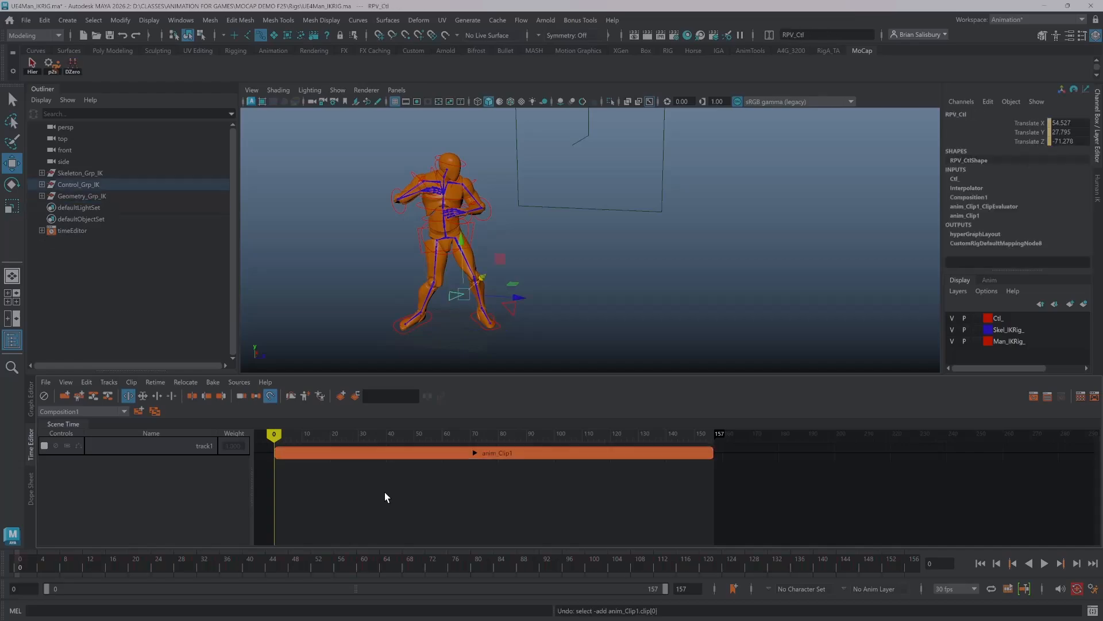
{"action": "key", "text": "ctrl+z"}
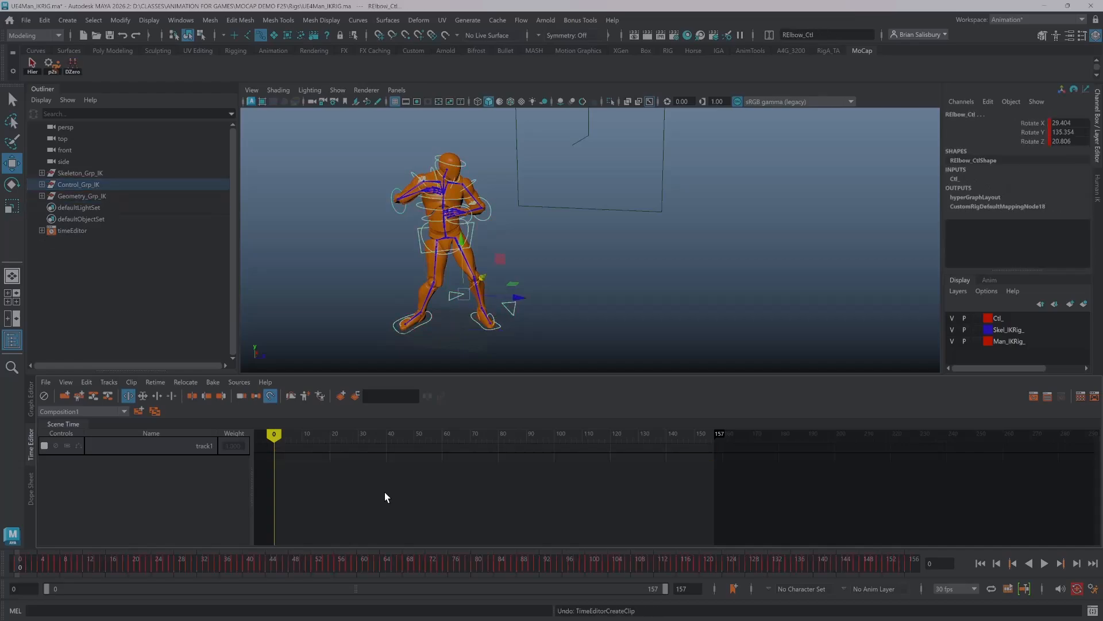
{"action": "left_click", "coordinate": [576, 251]}
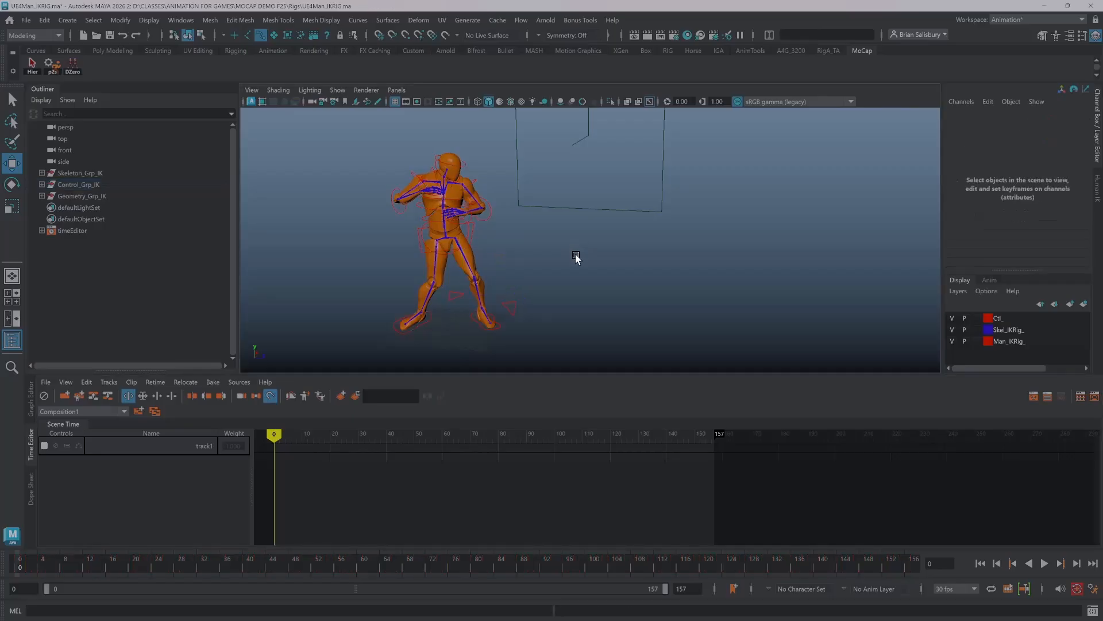
- Select only the right pole vector control RPV_Ctl and add its animation as a clip in the Time Editor
{"action": "left_click", "coordinate": [452, 301]}
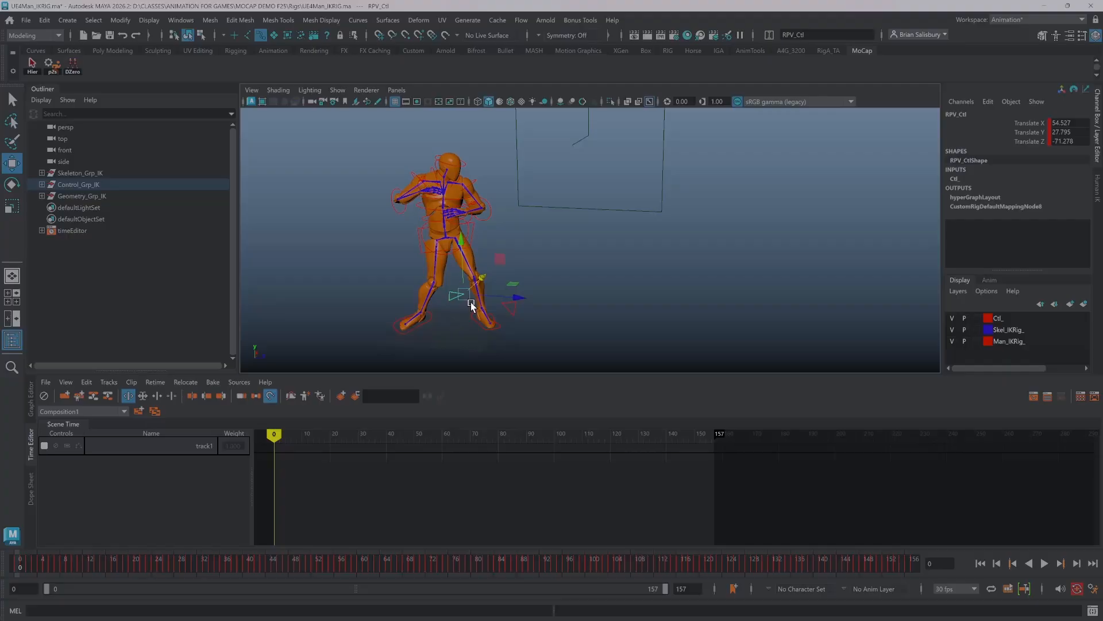
{"action": "mouse_move", "coordinate": [610, 282]}
{"action": "left_mouse_down", "text": "alt"}
{"action": "mouse_move", "coordinate": [555, 294]}
{"action": "mouse_move", "coordinate": [628, 293]}
{"action": "mouse_move", "coordinate": [608, 296]}
{"action": "mouse_move", "coordinate": [612, 281]}
{"action": "left_mouse_up", "text": "alt"}
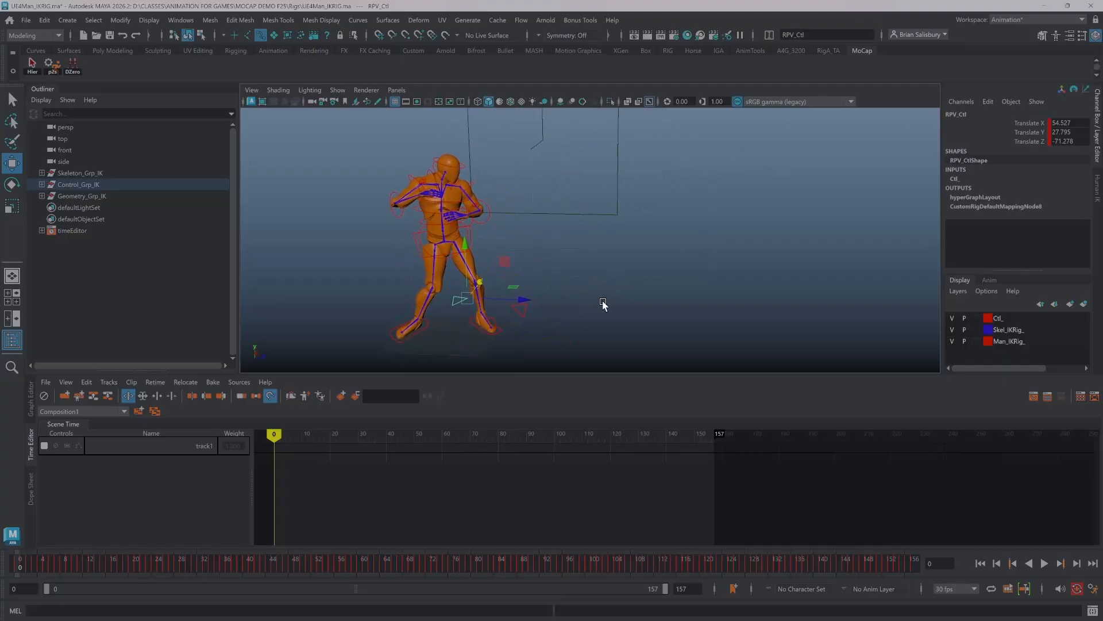
{"action": "left_click", "coordinate": [46, 382]}
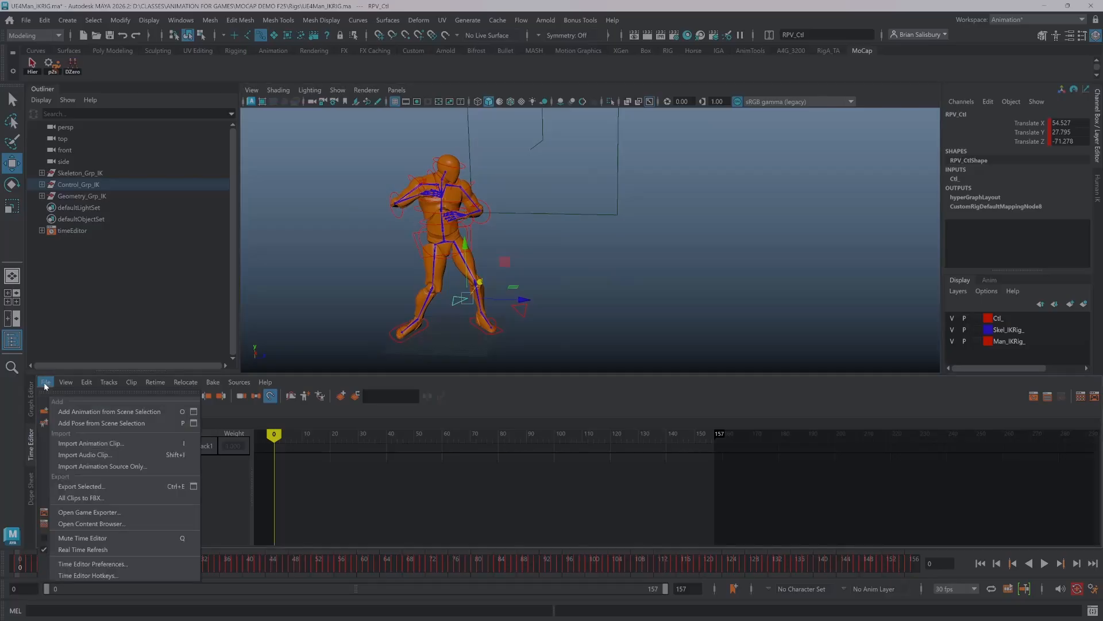
{"action": "left_click", "coordinate": [89, 411]}
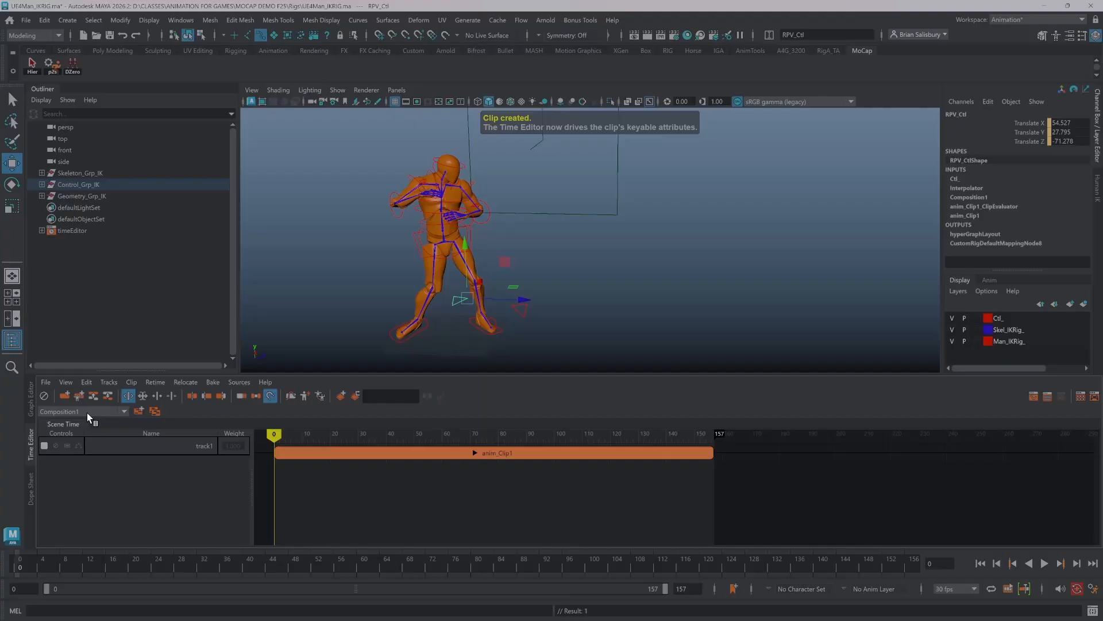
- Create a relocator for the RPV_Ctl clip and move it to about X -37.9, Z 5.7, in front of the bent right knee
{"action": "left_click", "coordinate": [355, 454]}
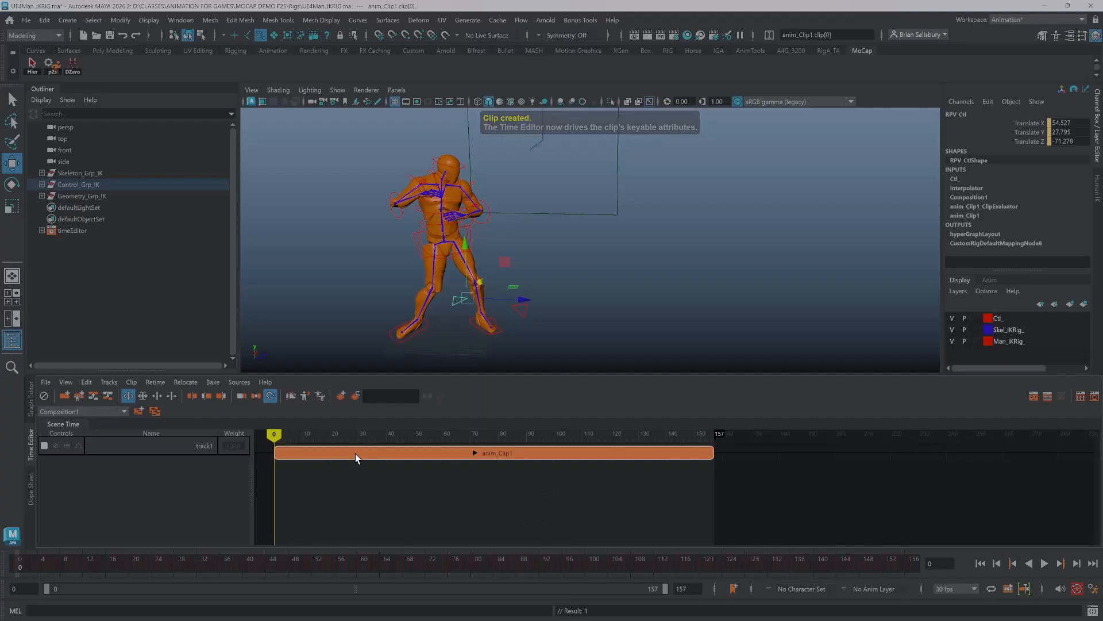
{"action": "left_click", "coordinate": [303, 396]}
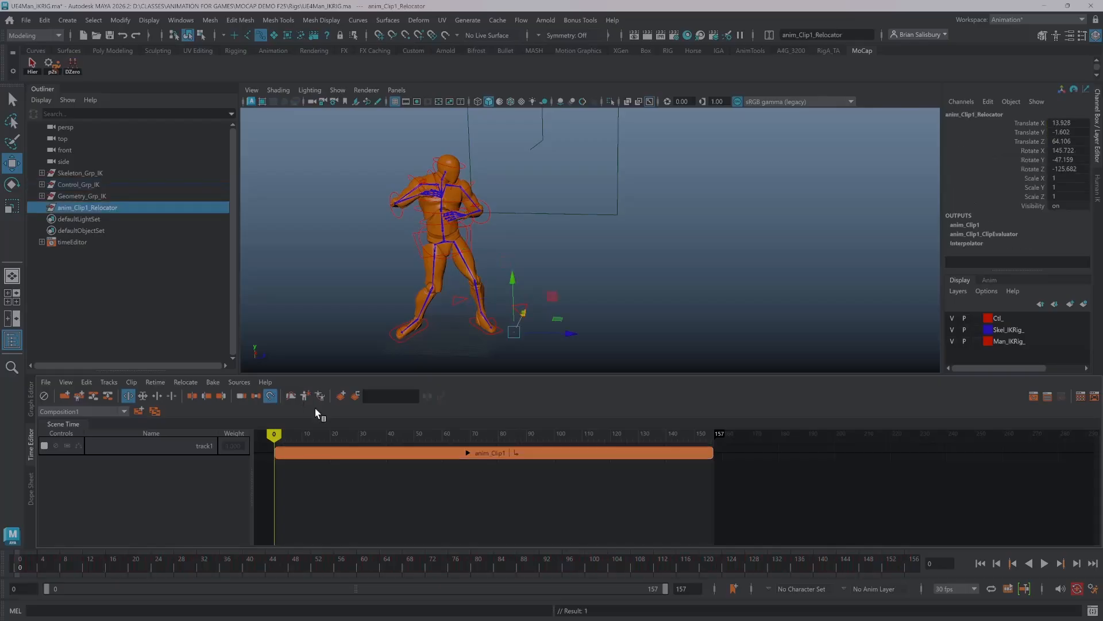
{"action": "left_click_drag", "start_coordinate": [519, 315], "coordinate": [478, 352]}
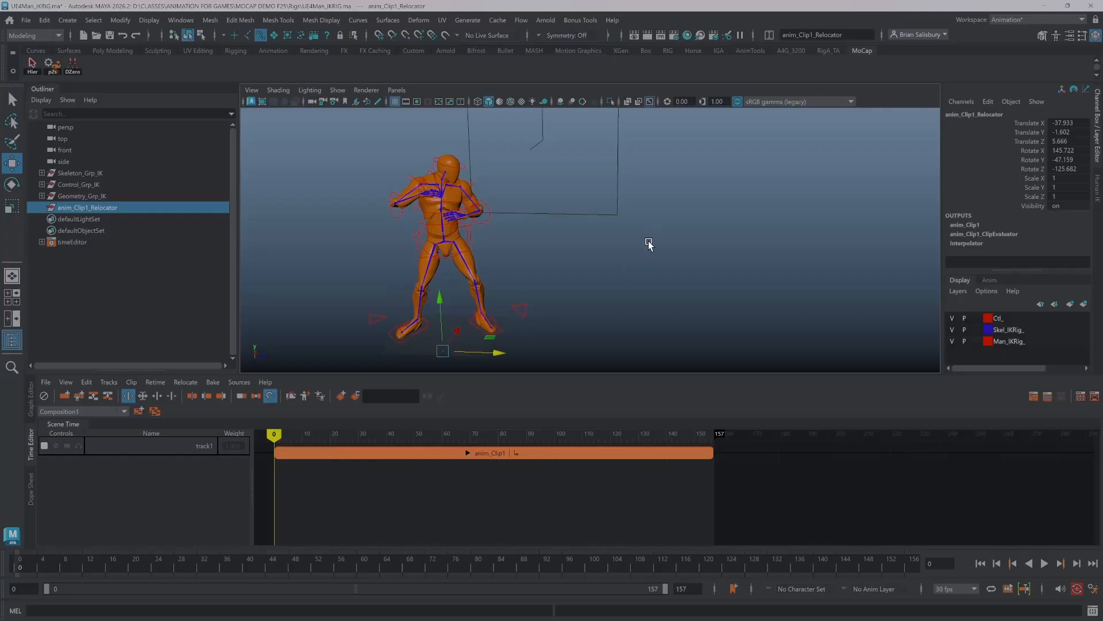
{"action": "mouse_move", "coordinate": [697, 205]}
{"action": "left_mouse_down", "text": "alt"}
{"action": "mouse_move", "coordinate": [584, 207]}
{"action": "mouse_move", "coordinate": [695, 200]}
{"action": "left_mouse_up", "text": "alt"}
- Bake the relocated RPV_Ctl clip to the scene and delete the clip from the Time Editor
{"action": "left_click", "coordinate": [436, 457]}
{"action": "right_click", "coordinate": [435, 454]}
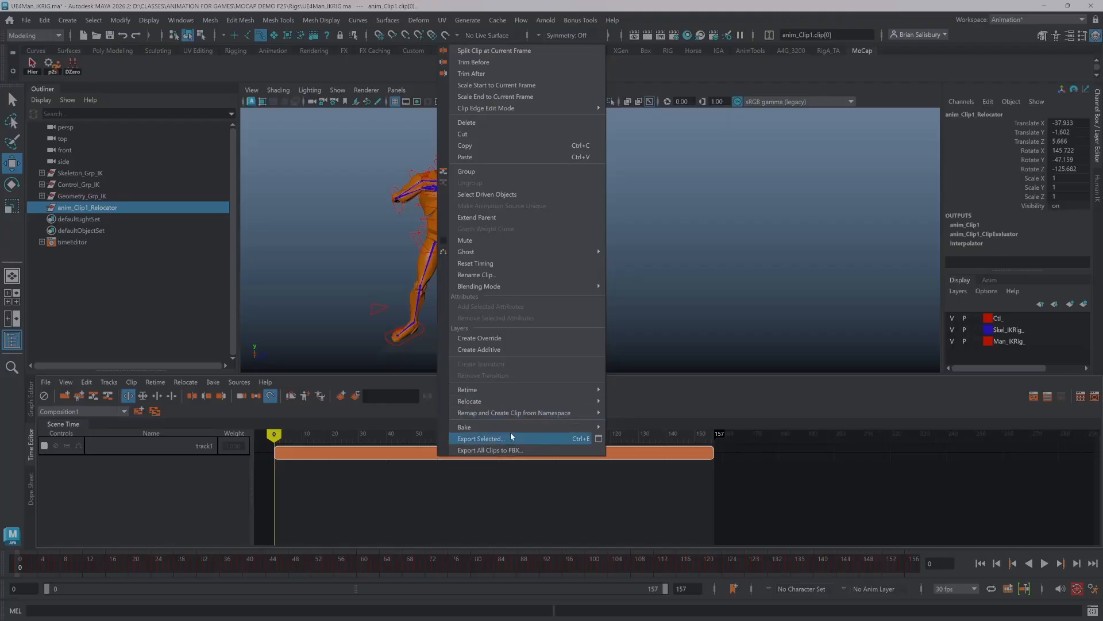
{"action": "mouse_move", "coordinate": [508, 426]}
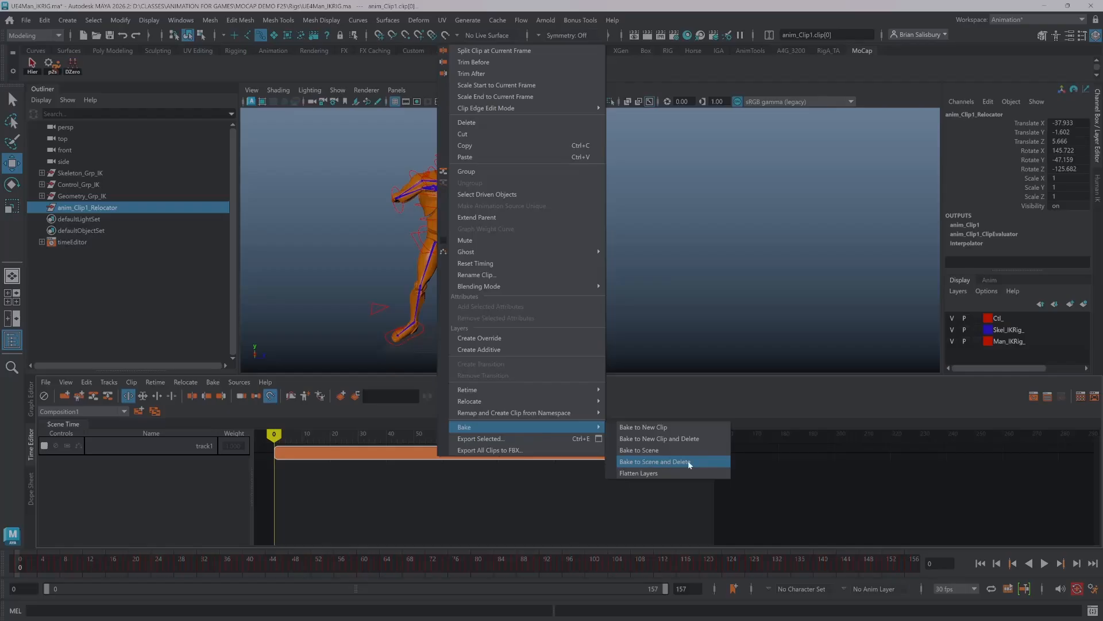
{"action": "left_click", "coordinate": [421, 513]}
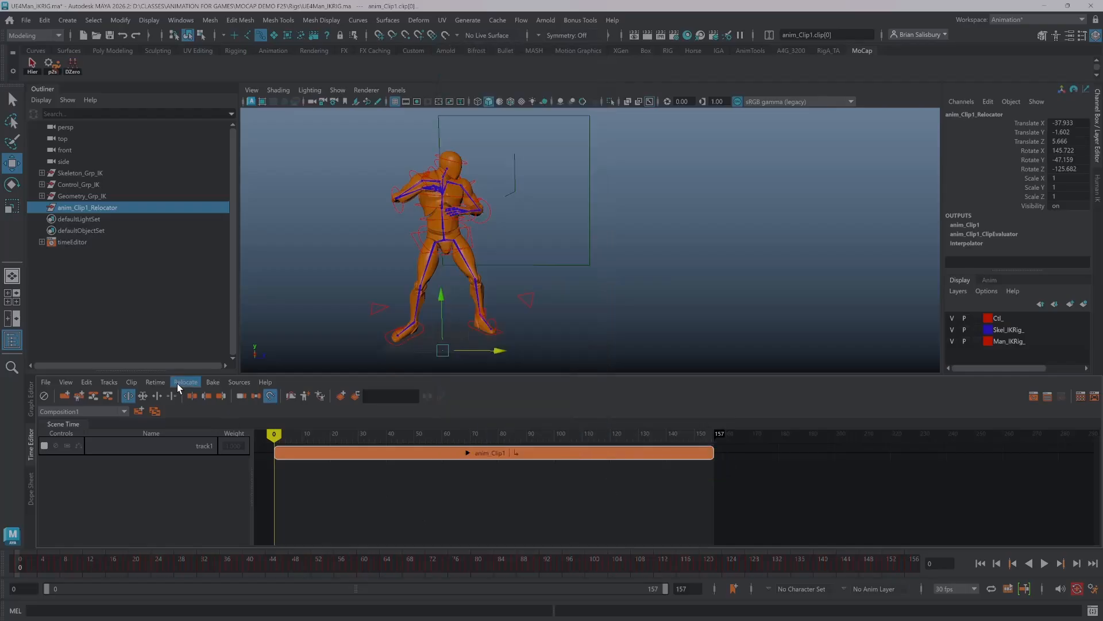
{"action": "left_click", "coordinate": [212, 382]}
{"action": "left_click", "coordinate": [240, 440]}
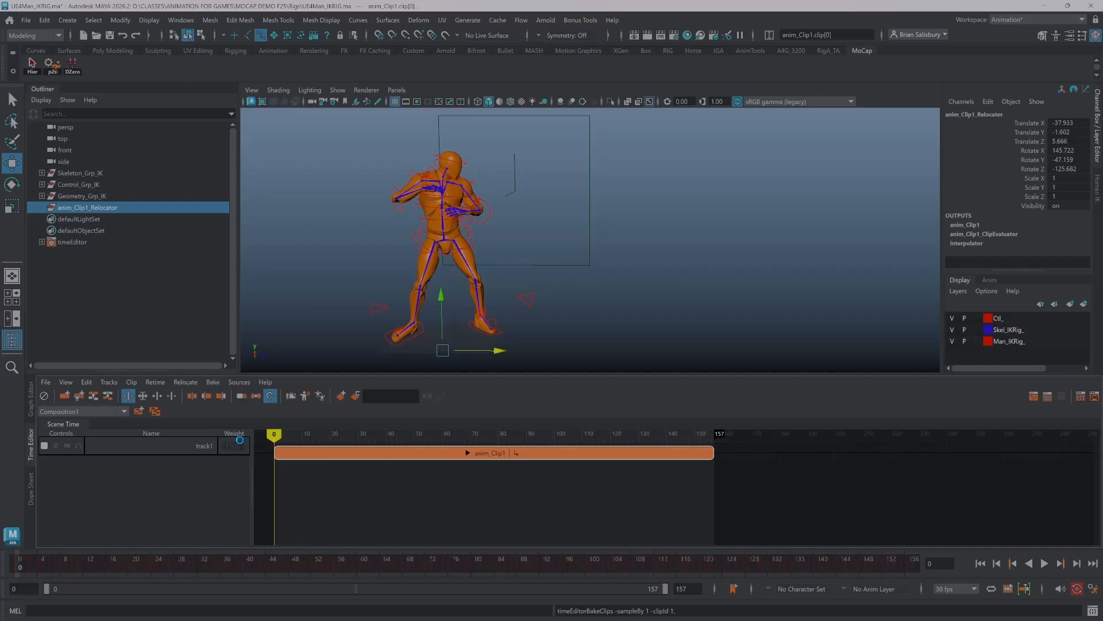
- Inspect the pole vector controls' baked keys, display LPV_Ctl's curves in the Graph Editor, and scrub the timeline
{"action": "right_click_drag", "start_coordinate": [791, 240], "coordinate": [628, 303], "text": "alt"}
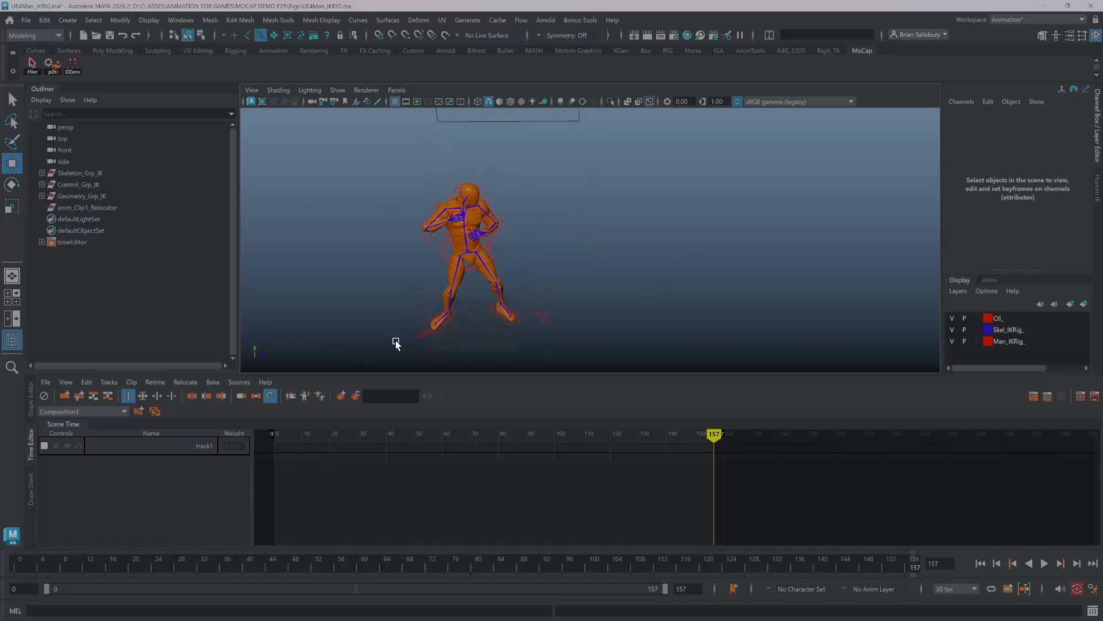
{"action": "left_click", "coordinate": [425, 336]}
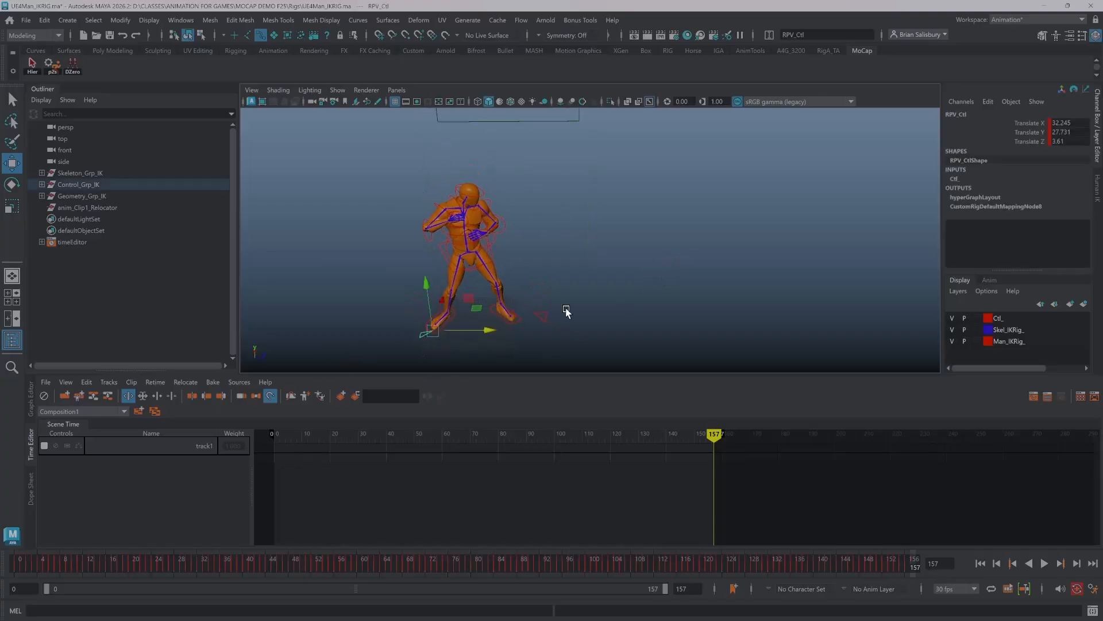
{"action": "left_click_drag", "start_coordinate": [567, 311], "coordinate": [555, 339], "text": "alt"}
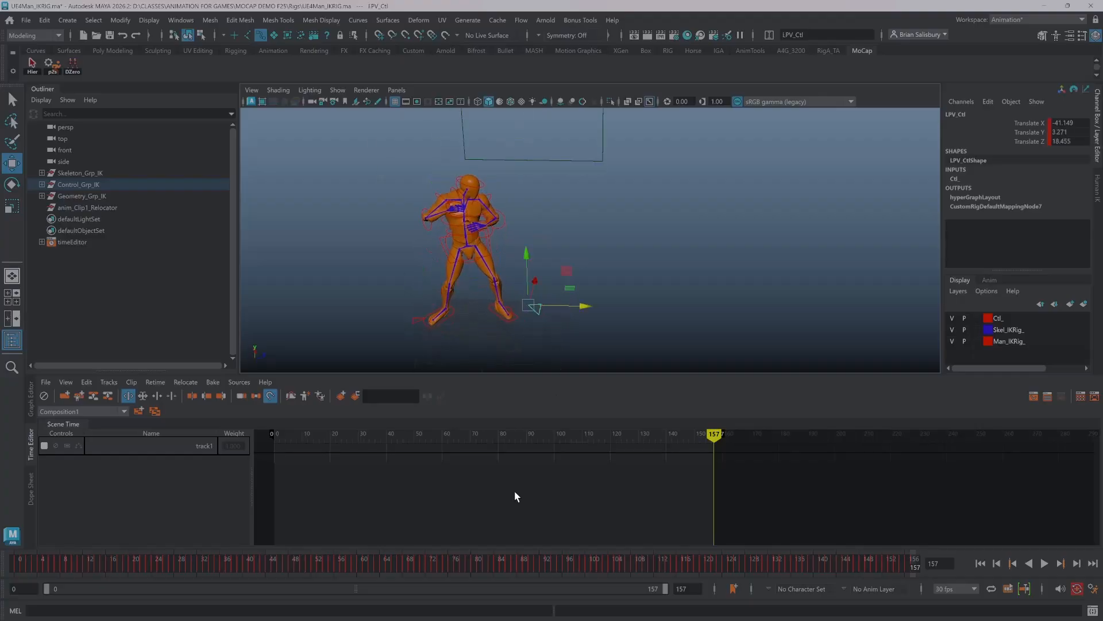
{"action": "left_click", "coordinate": [32, 398]}
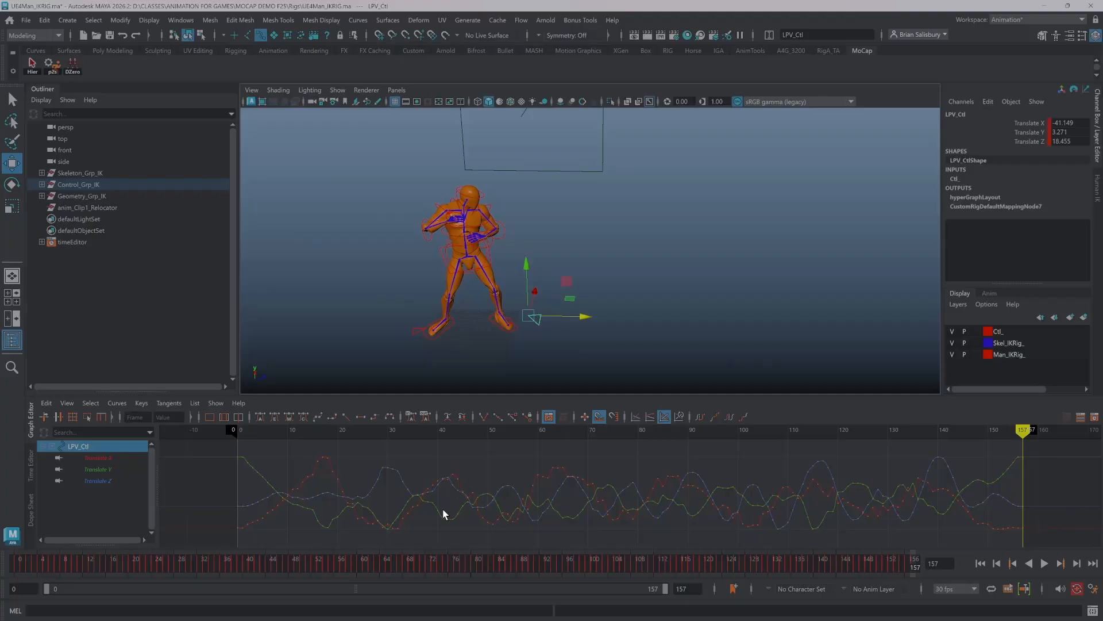
{"action": "left_click_drag", "start_coordinate": [583, 560], "coordinate": [570, 566]}
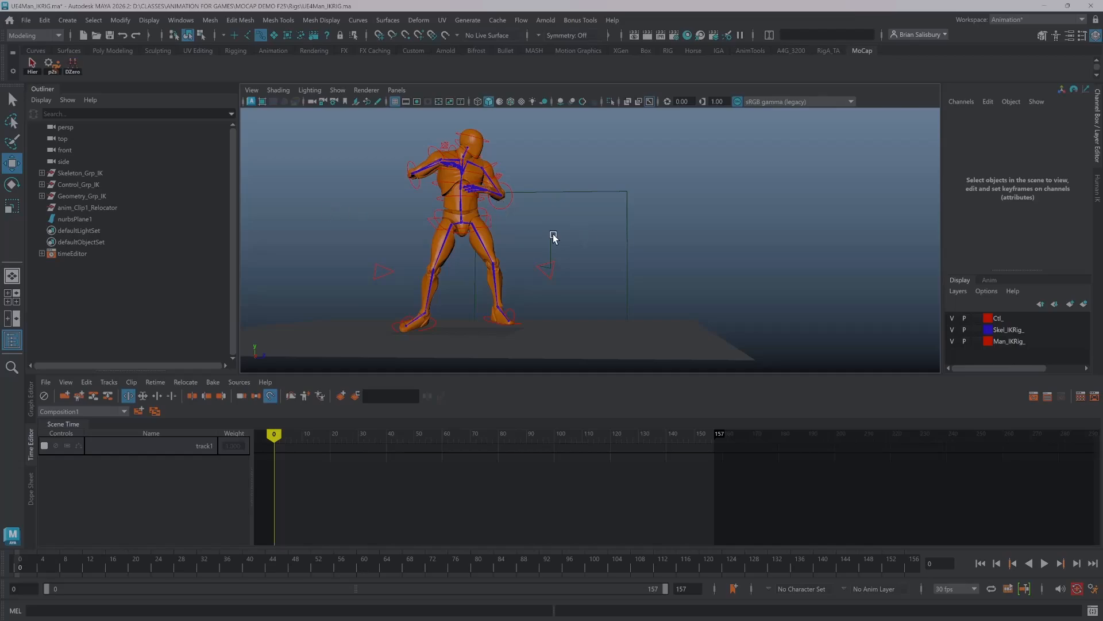
- Select Main_Ctl and isolate its Translate Y curve in the Graph Editor
{"action": "left_click", "coordinate": [490, 224]}
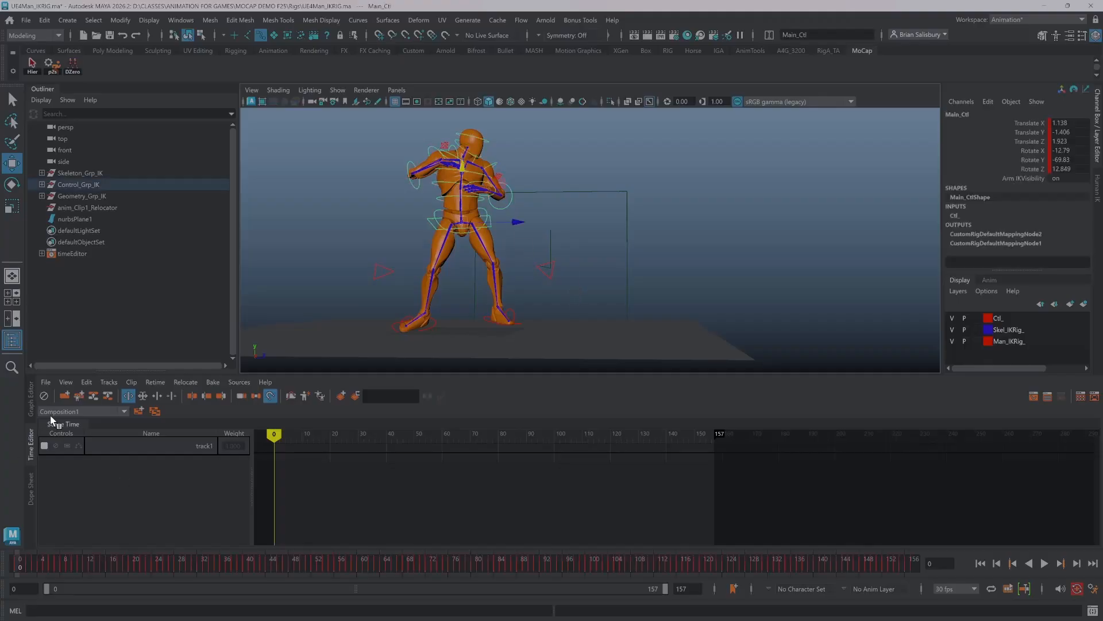
{"action": "left_click", "coordinate": [32, 398]}
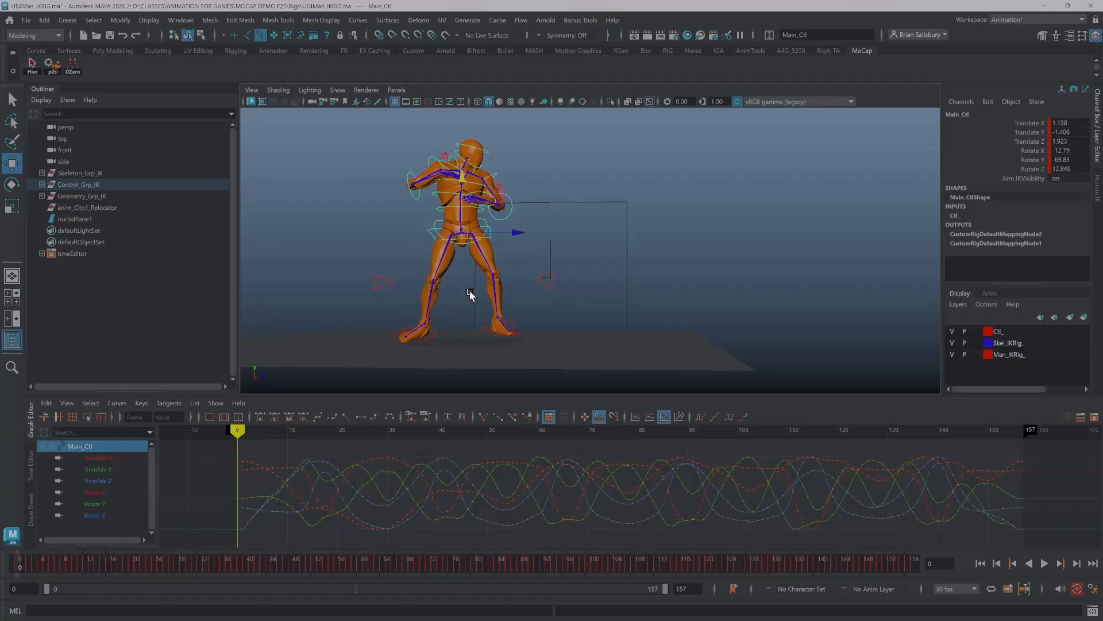
{"action": "left_click_drag", "start_coordinate": [471, 295], "coordinate": [470, 297], "text": "alt"}
{"action": "left_click", "coordinate": [124, 469]}
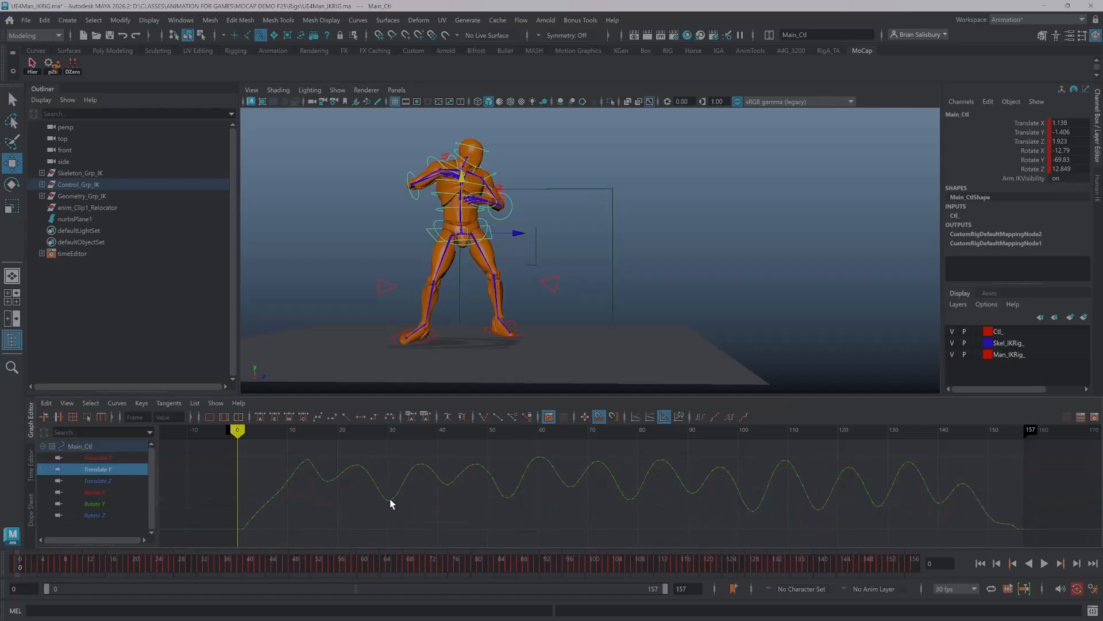
- Try lowering a single key at frame 17 of Main_Ctl's Translate Y curve, and undo the change
{"action": "left_click_drag", "start_coordinate": [324, 478], "coordinate": [325, 482]}
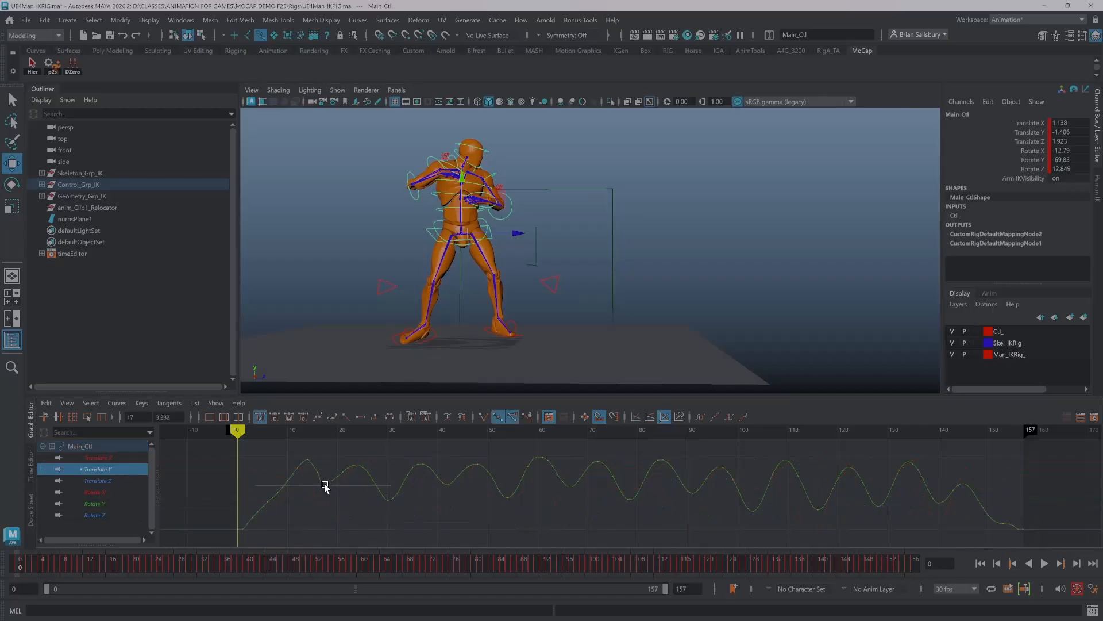
{"action": "key", "text": "ctrl+z"}
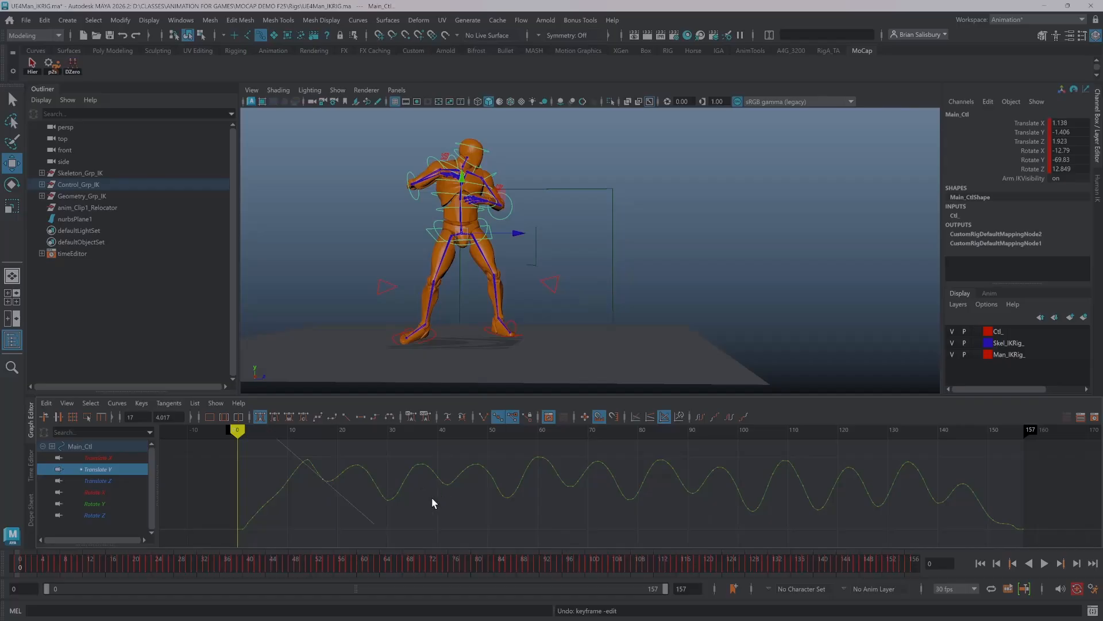
- Select the entire Translate Y curve of Main_Ctl and lower it to about -9.4 at frame 0
{"action": "right_click_drag", "start_coordinate": [433, 492], "coordinate": [445, 497], "text": "alt+shift"}
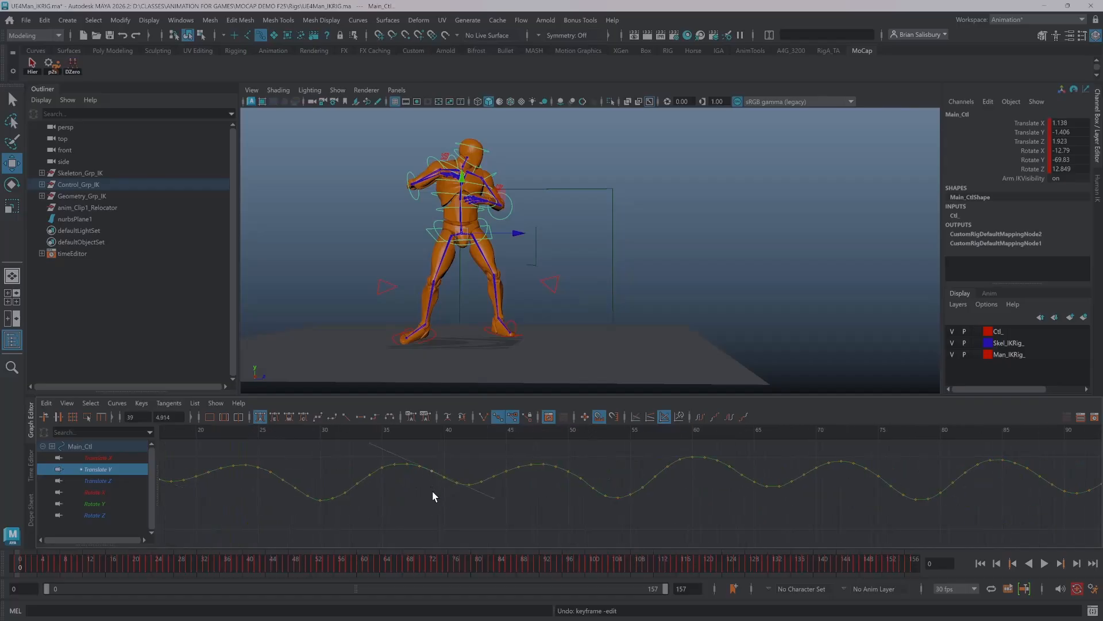
{"action": "left_click", "coordinate": [400, 473]}
{"action": "left_click", "coordinate": [403, 464]}
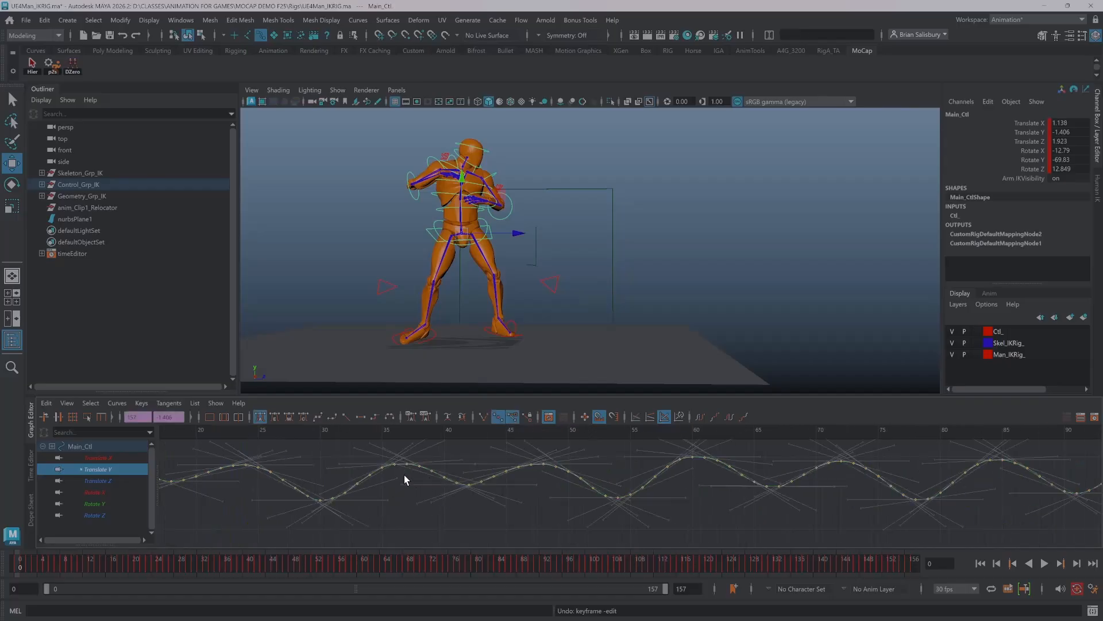
{"action": "right_click_drag", "start_coordinate": [440, 485], "coordinate": [459, 513], "text": "alt+shift"}
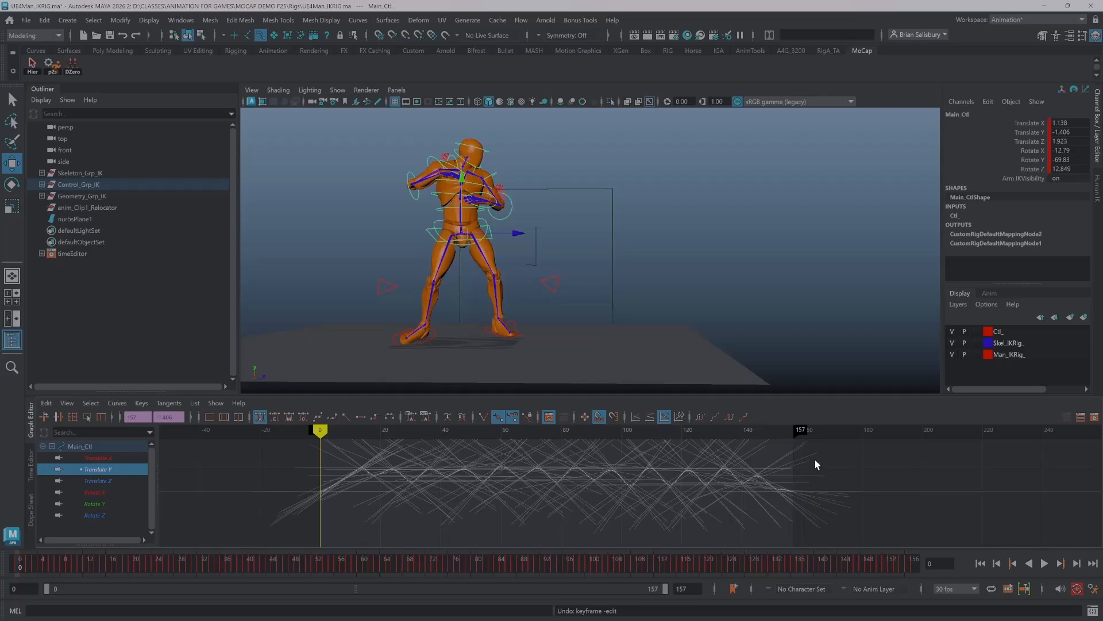
{"action": "middle_click_drag", "start_coordinate": [810, 452], "coordinate": [805, 484], "text": "shift"}
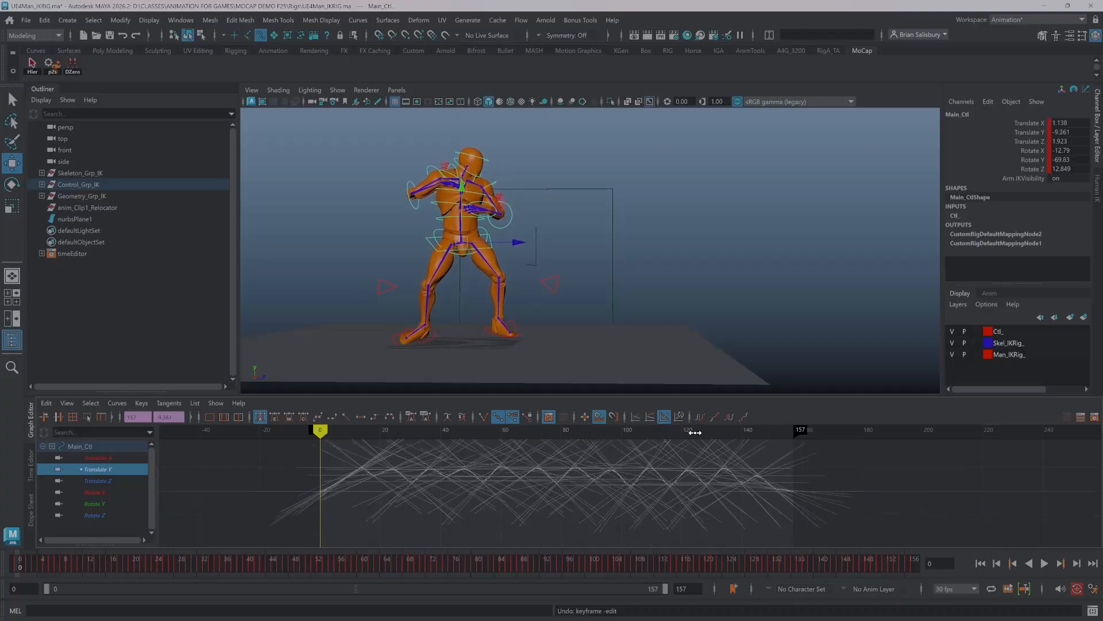
- Isolate LFoot_Ctl's Translate Y curve and lower the entire curve to about 3.4 at frame 0, toward the ground plane
{"action": "left_click_drag", "start_coordinate": [680, 352], "coordinate": [676, 302], "text": "alt"}
{"action": "left_click_drag", "start_coordinate": [675, 303], "coordinate": [665, 320], "text": "alt"}
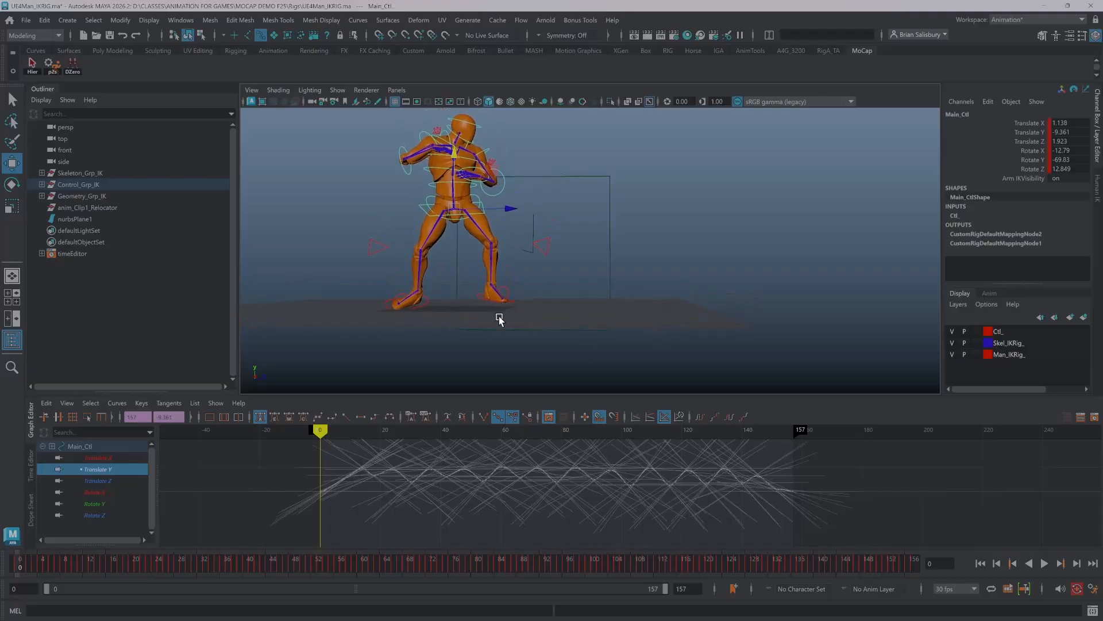
{"action": "left_click_drag", "start_coordinate": [465, 280], "coordinate": [480, 305]}
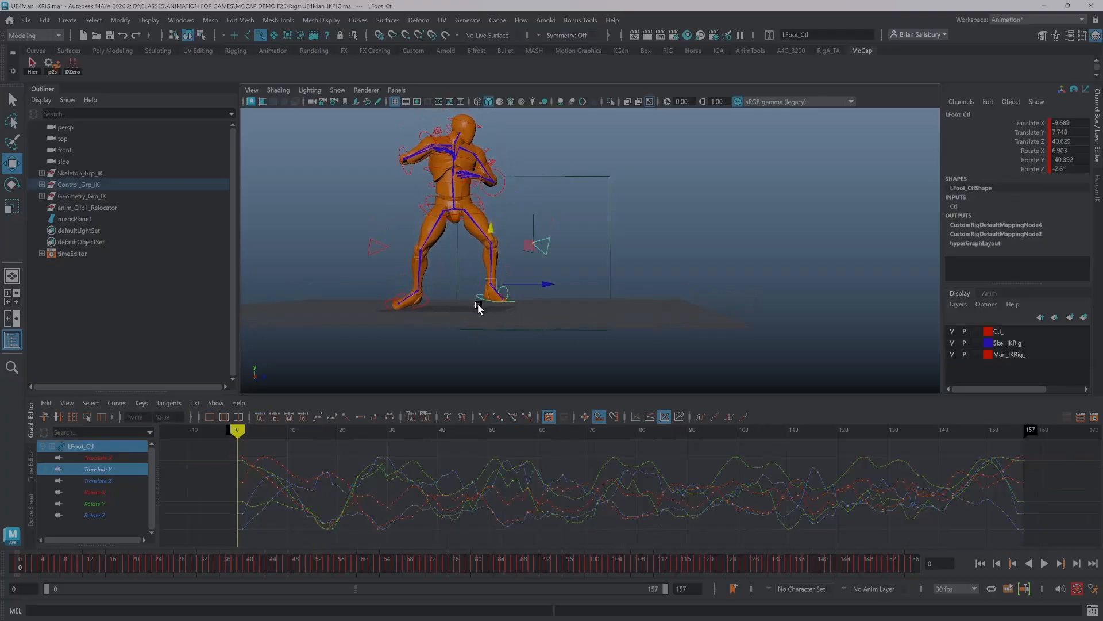
{"action": "left_click", "coordinate": [102, 466]}
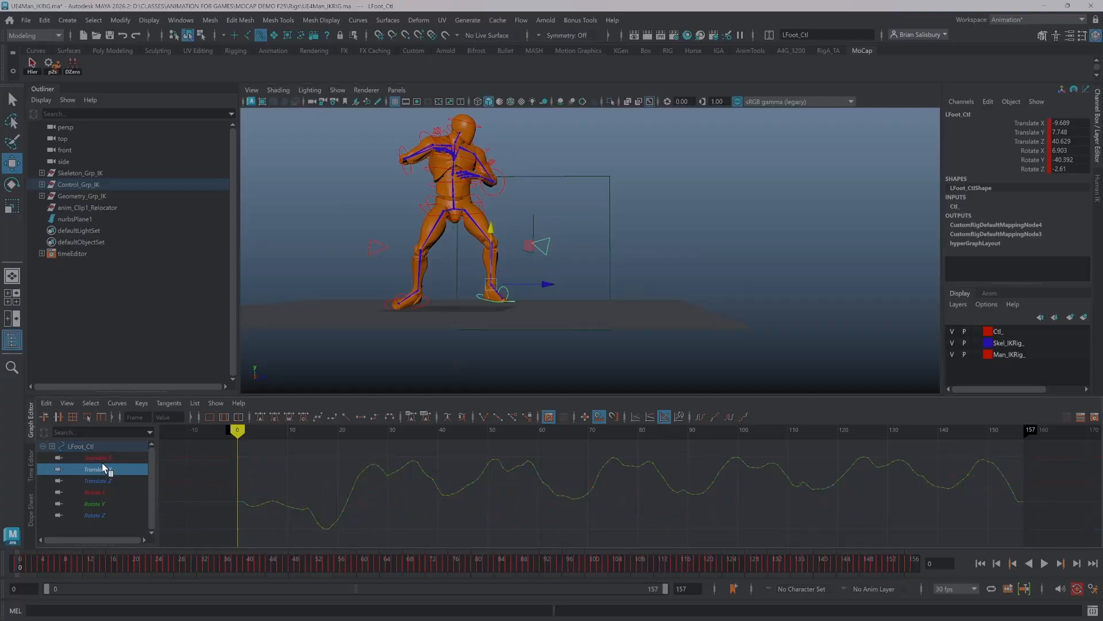
{"action": "right_click_drag", "start_coordinate": [587, 510], "coordinate": [572, 528], "text": "alt+shift"}
{"action": "left_click", "coordinate": [584, 496]}
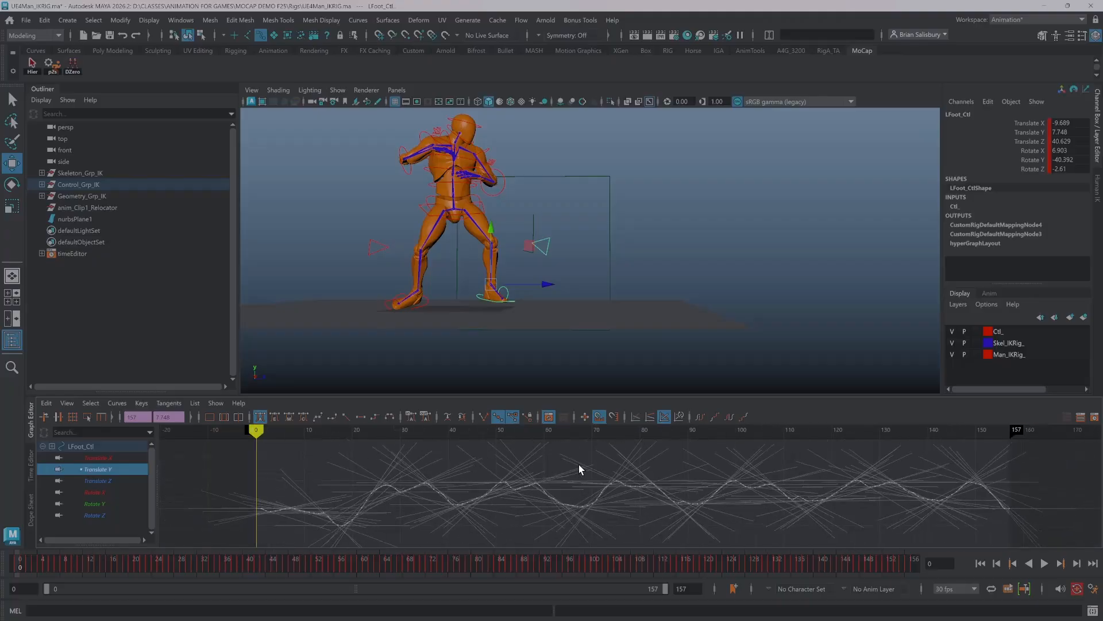
{"action": "middle_click_drag", "start_coordinate": [578, 464], "coordinate": [584, 535], "text": "shift"}
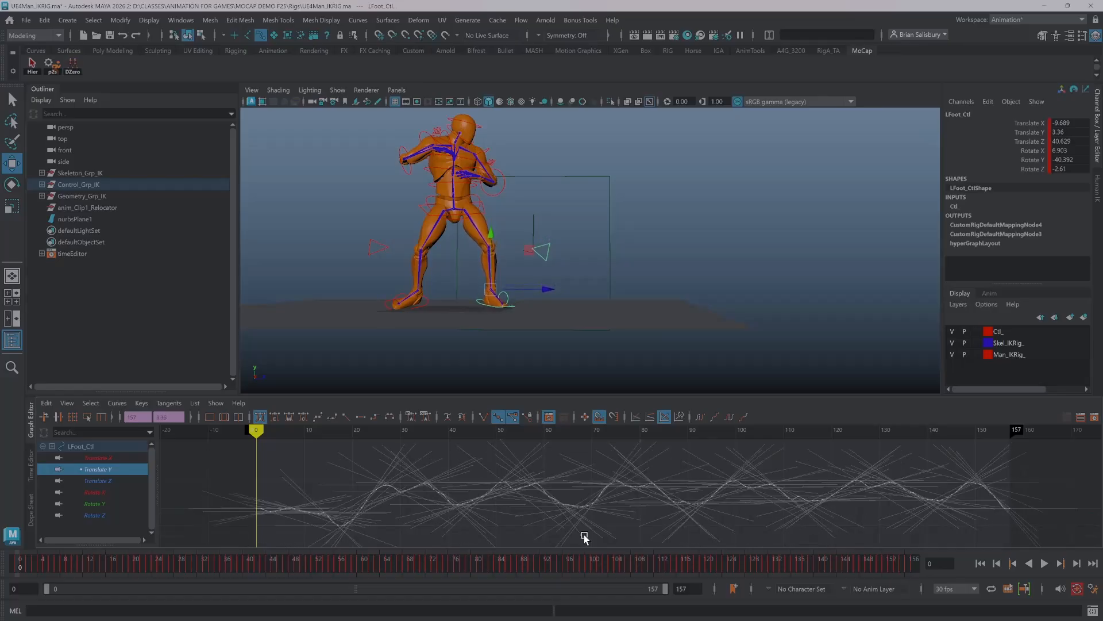
- Lower LFoot_Ctl's entire Translate Y curve further to about 0.8 at frame 0 so the foot meets the ground plane, and deselect the curve
{"action": "middle_click_drag", "start_coordinate": [592, 481], "coordinate": [592, 511], "text": "shift"}
{"action": "mouse_move", "coordinate": [678, 234]}
{"action": "left_mouse_down", "text": "alt"}
{"action": "mouse_move", "coordinate": [618, 227]}
{"action": "mouse_move", "coordinate": [505, 246]}
{"action": "mouse_move", "coordinate": [706, 237]}
{"action": "mouse_move", "coordinate": [667, 235]}
{"action": "left_mouse_up", "text": "alt"}
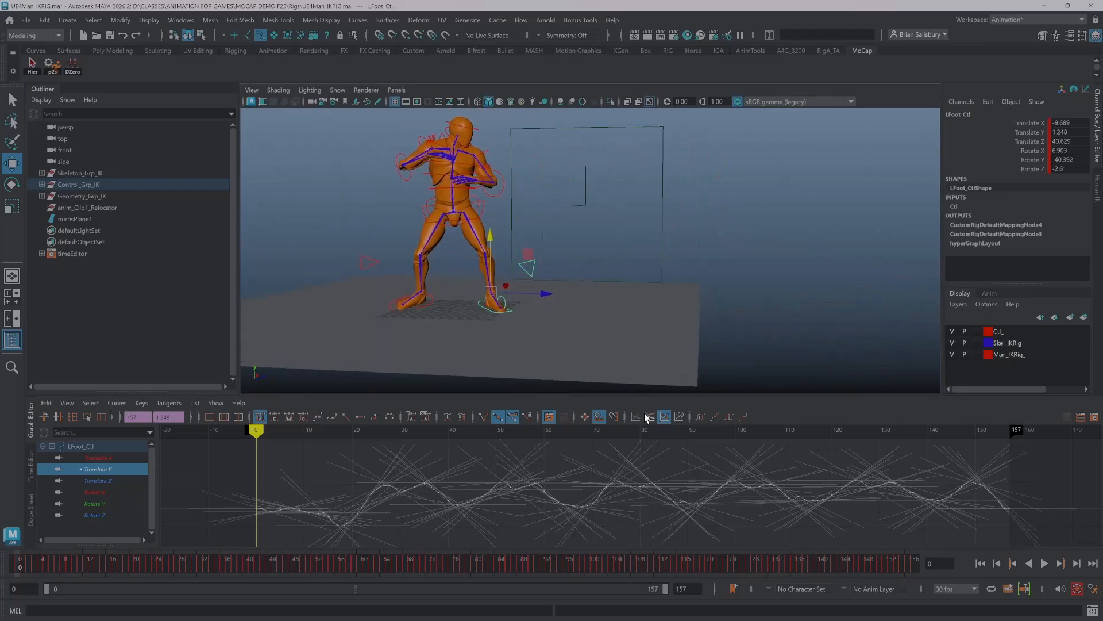
{"action": "middle_click_drag", "start_coordinate": [439, 454], "coordinate": [442, 457], "text": "shift"}
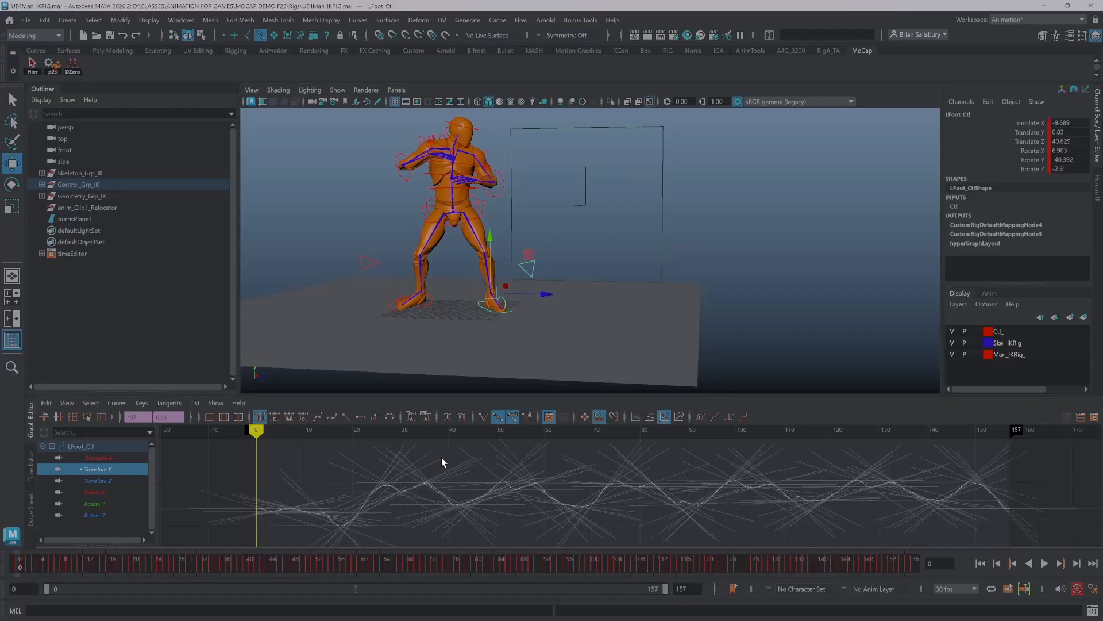
{"action": "left_click_drag", "start_coordinate": [601, 287], "coordinate": [568, 288], "text": "alt"}
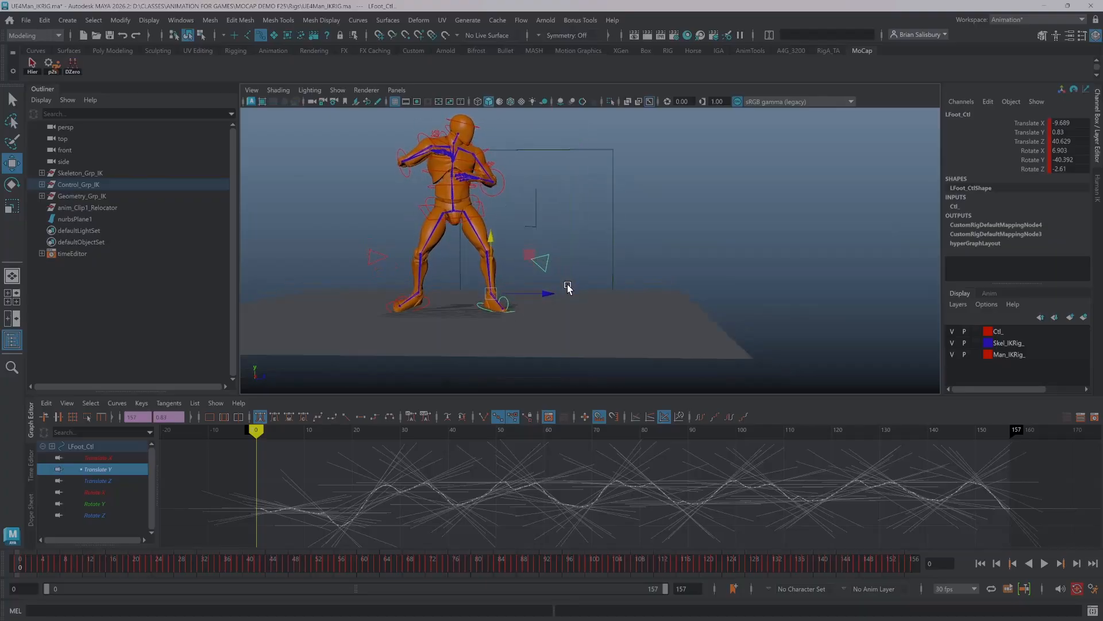
{"action": "left_click", "coordinate": [218, 488]}
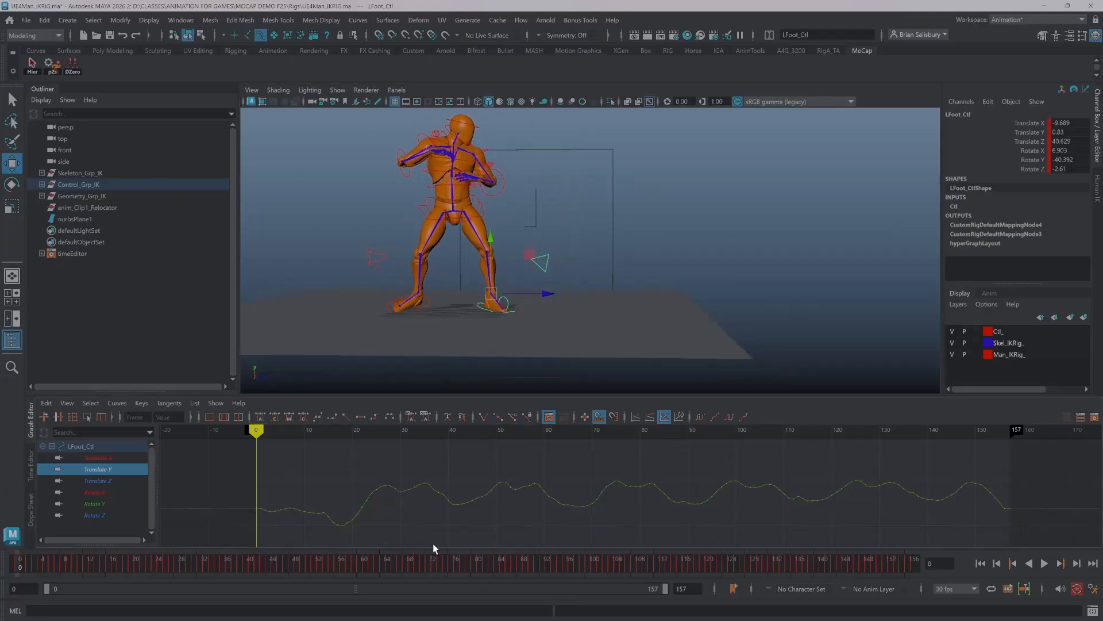
- Play the dance animation to check the feet against the ground plane, and stop playback
{"action": "left_click", "coordinate": [1046, 567]}
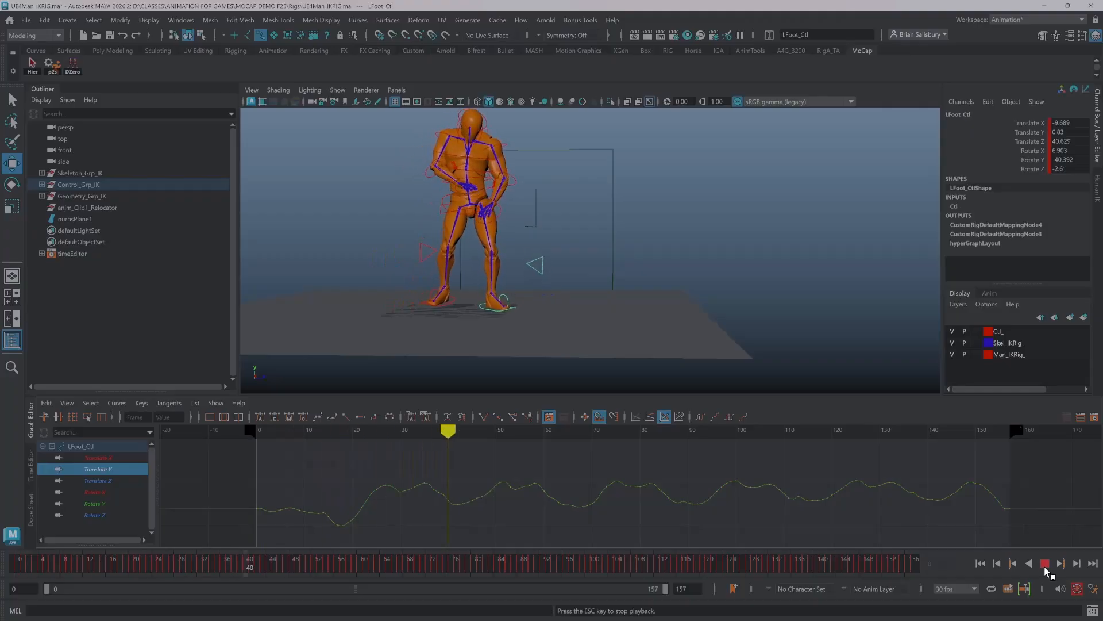
{"action": "left_click_drag", "start_coordinate": [623, 371], "coordinate": [617, 375], "text": "alt"}
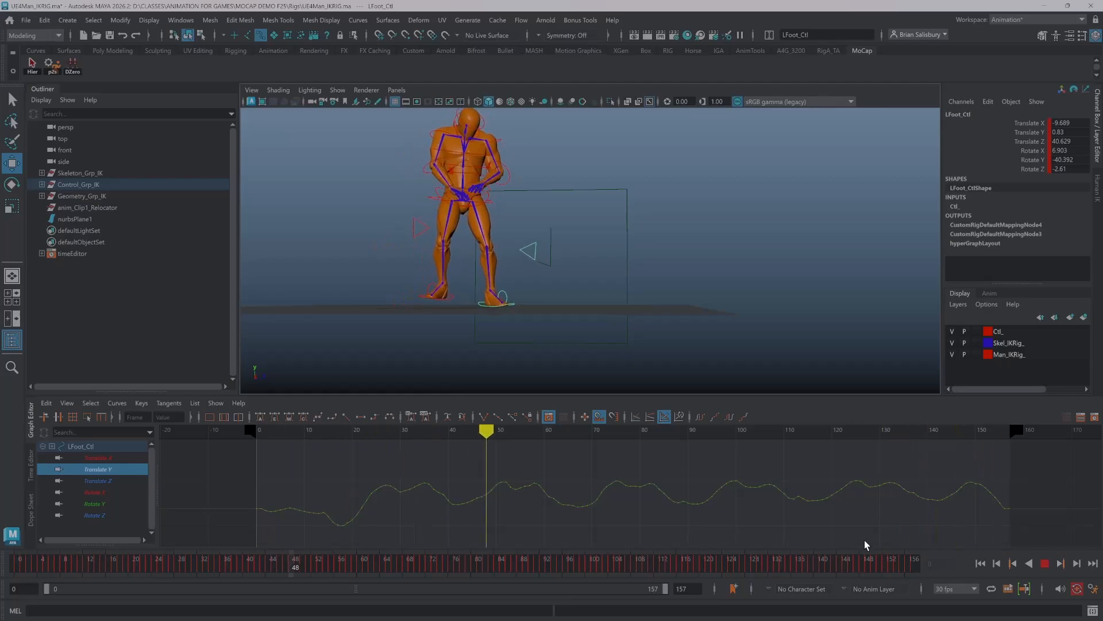
{"action": "left_click", "coordinate": [1045, 564]}
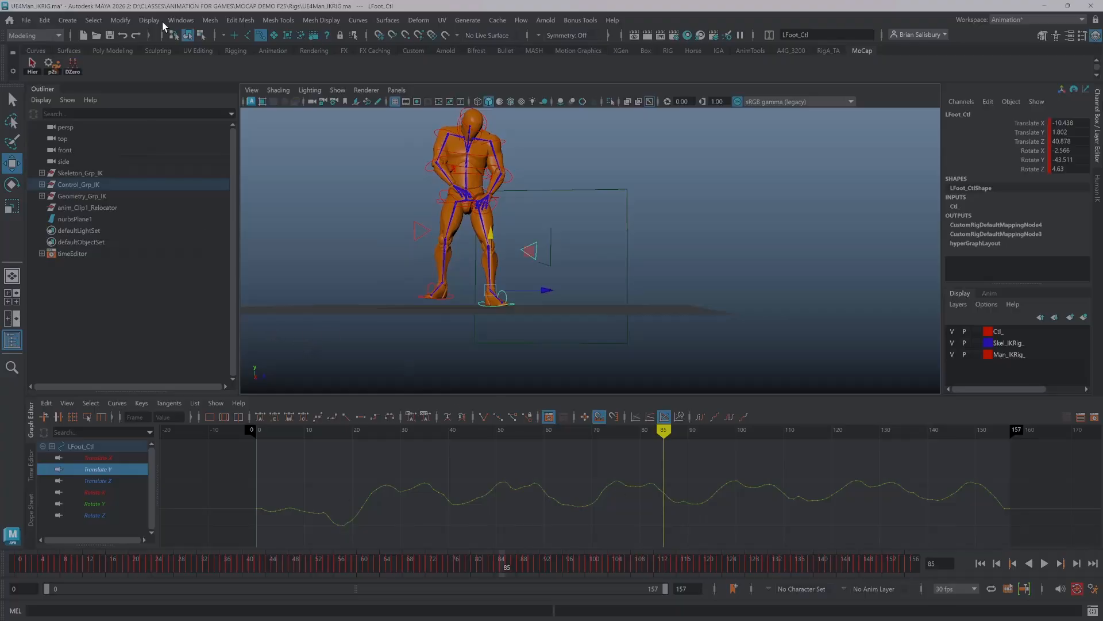
- Hide all object types in the viewport, and show only NURBS curves and polygons
{"action": "left_click", "coordinate": [338, 91]}
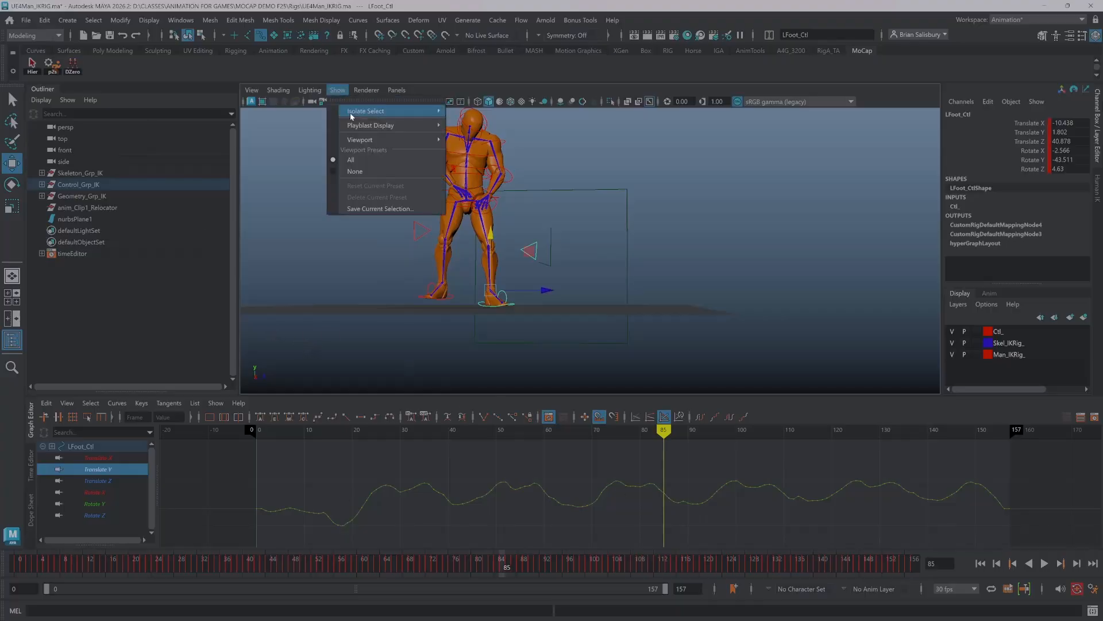
{"action": "mouse_move", "coordinate": [379, 140]}
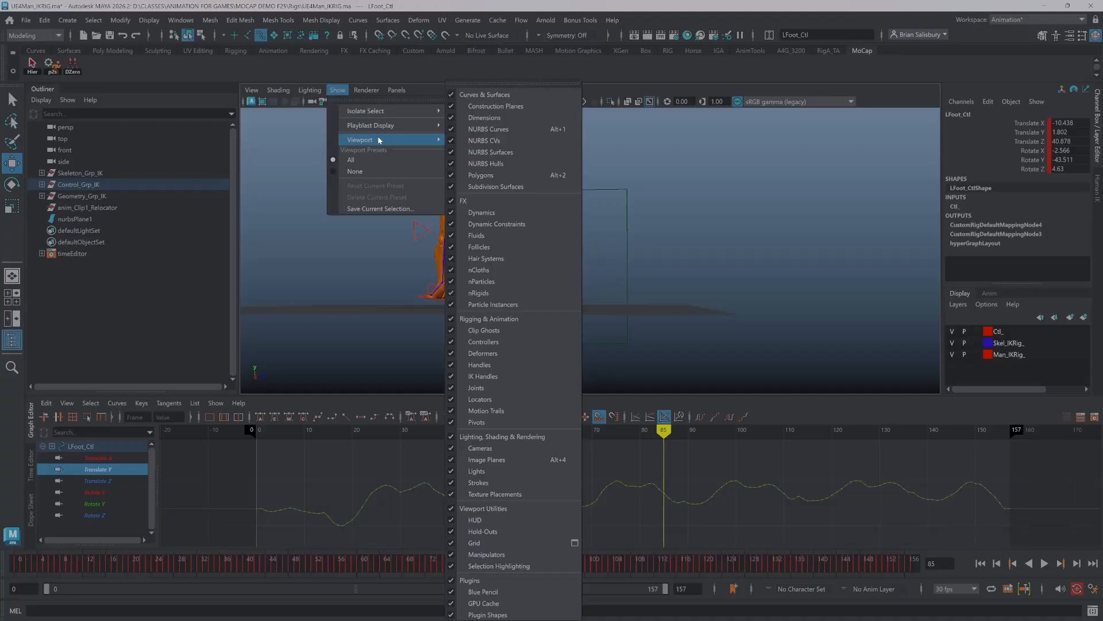
{"action": "left_click", "coordinate": [355, 171]}
{"action": "left_click", "coordinate": [337, 90]}
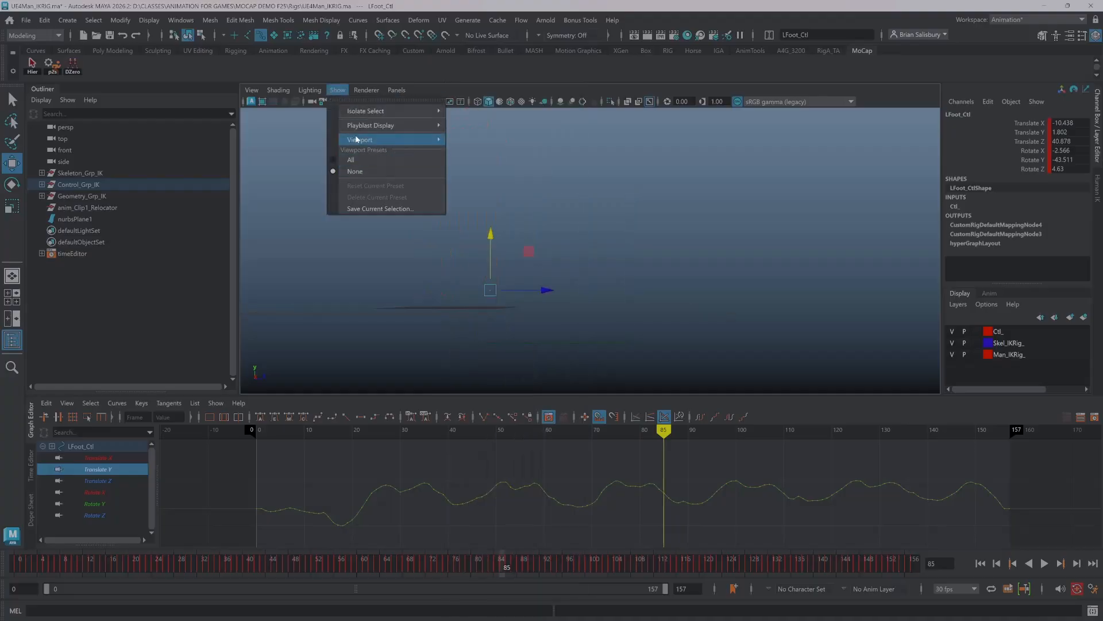
{"action": "mouse_move", "coordinate": [361, 140]}
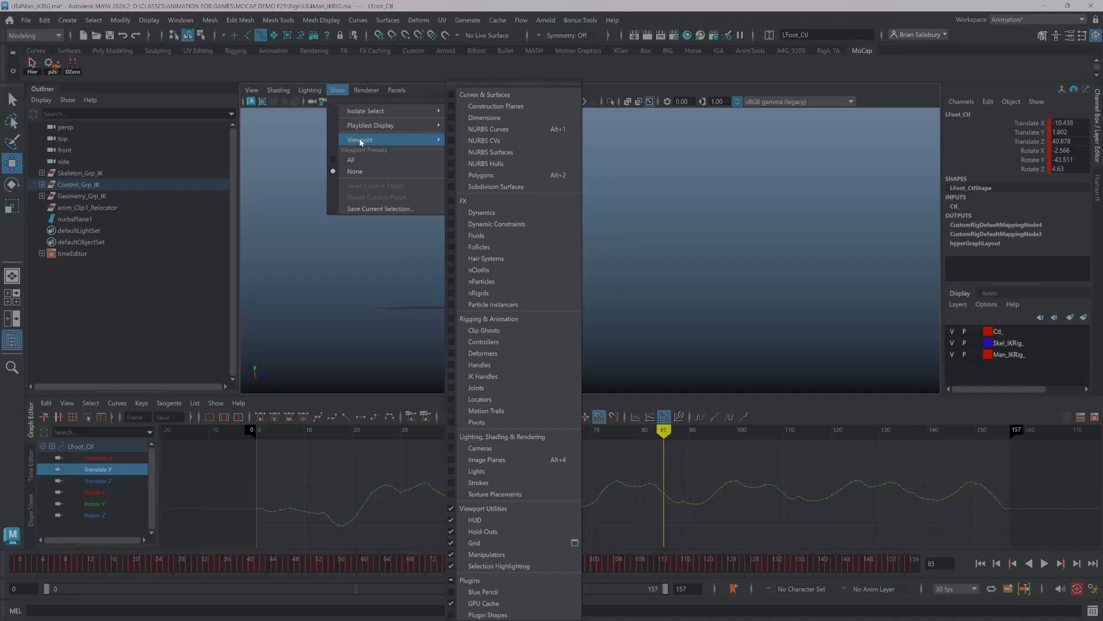
{"action": "left_click", "coordinate": [541, 131]}
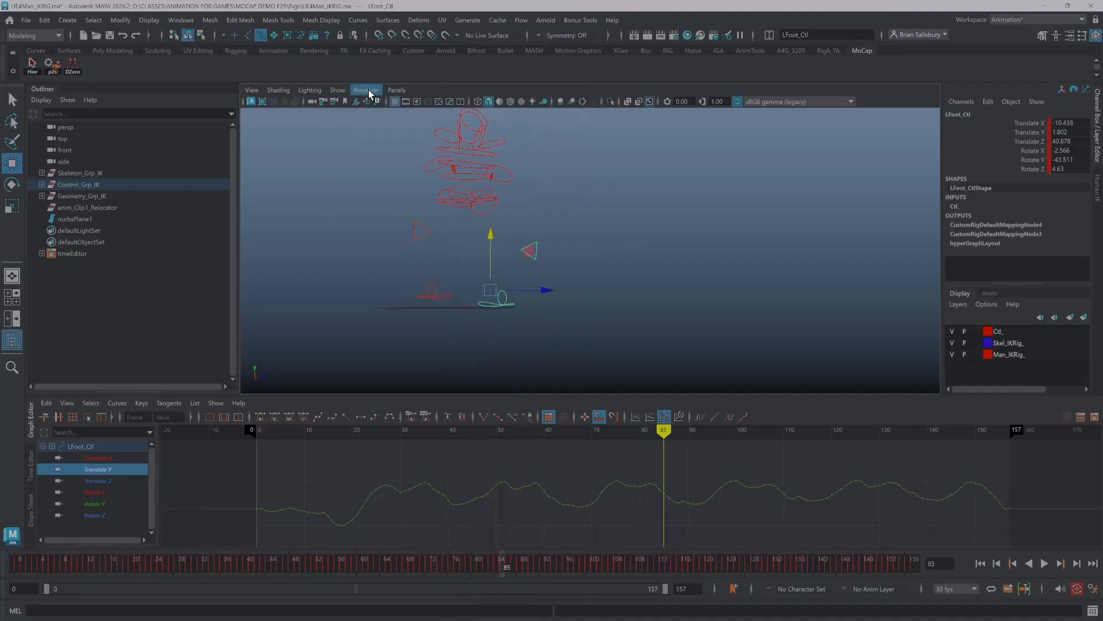
{"action": "left_click", "coordinate": [337, 90]}
{"action": "mouse_move", "coordinate": [361, 140]}
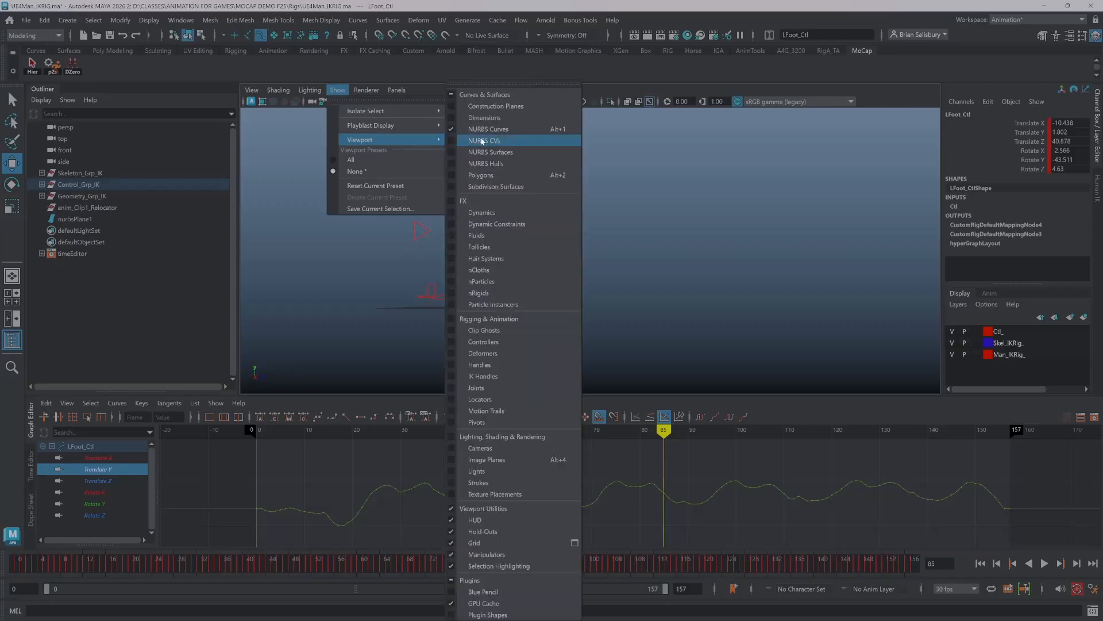
{"action": "left_click", "coordinate": [561, 175]}
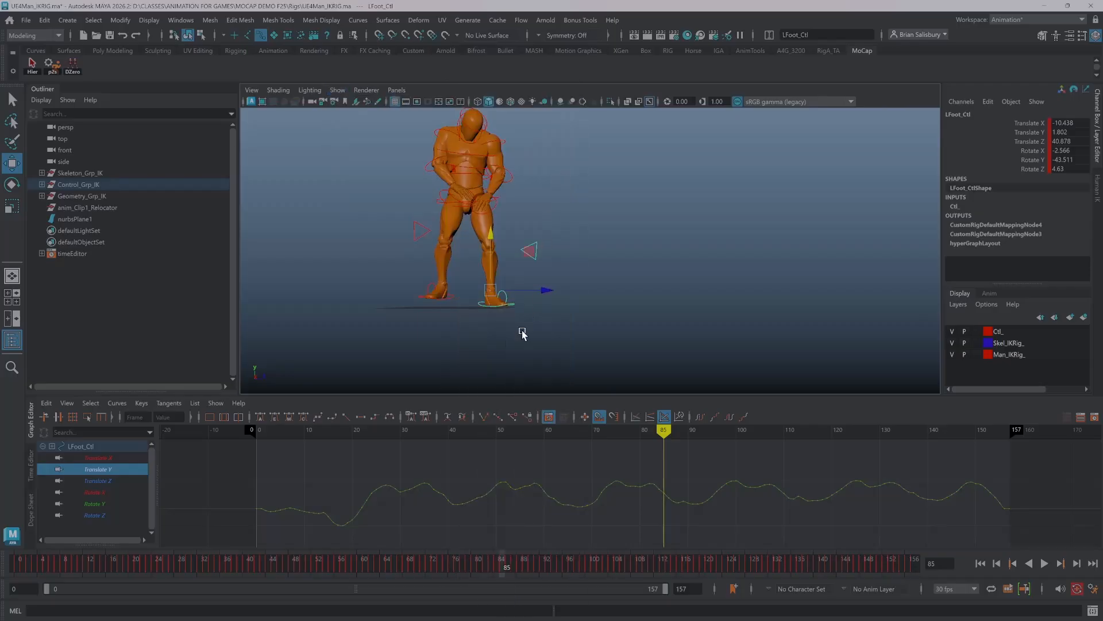
{"action": "left_click_drag", "start_coordinate": [530, 260], "coordinate": [529, 278], "text": "alt"}
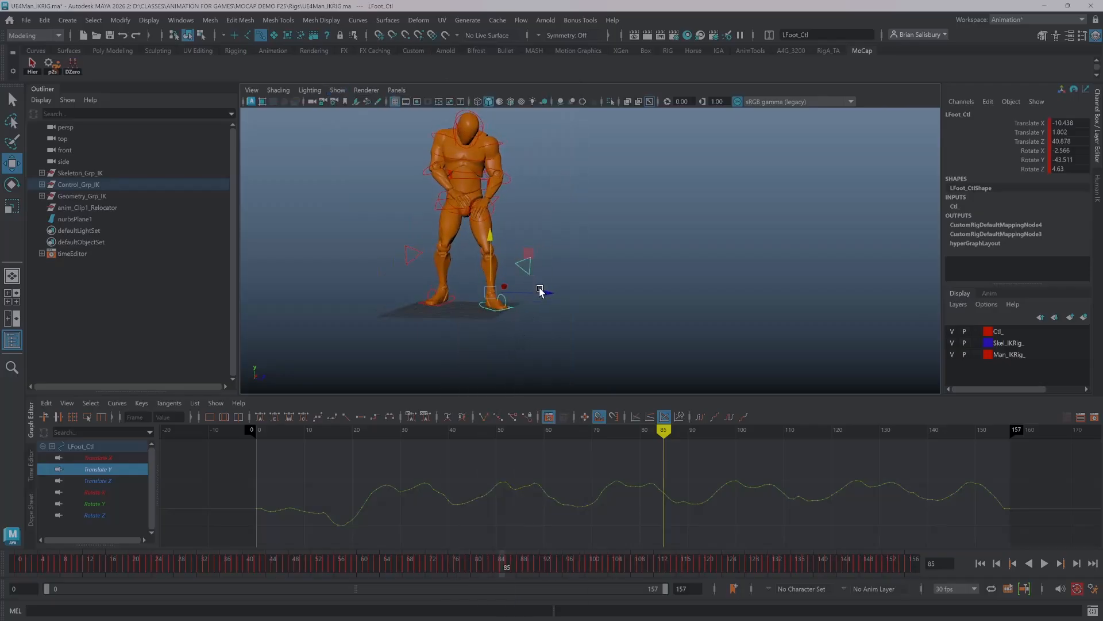
{"action": "right_click_drag", "start_coordinate": [539, 289], "coordinate": [556, 301], "text": "alt"}
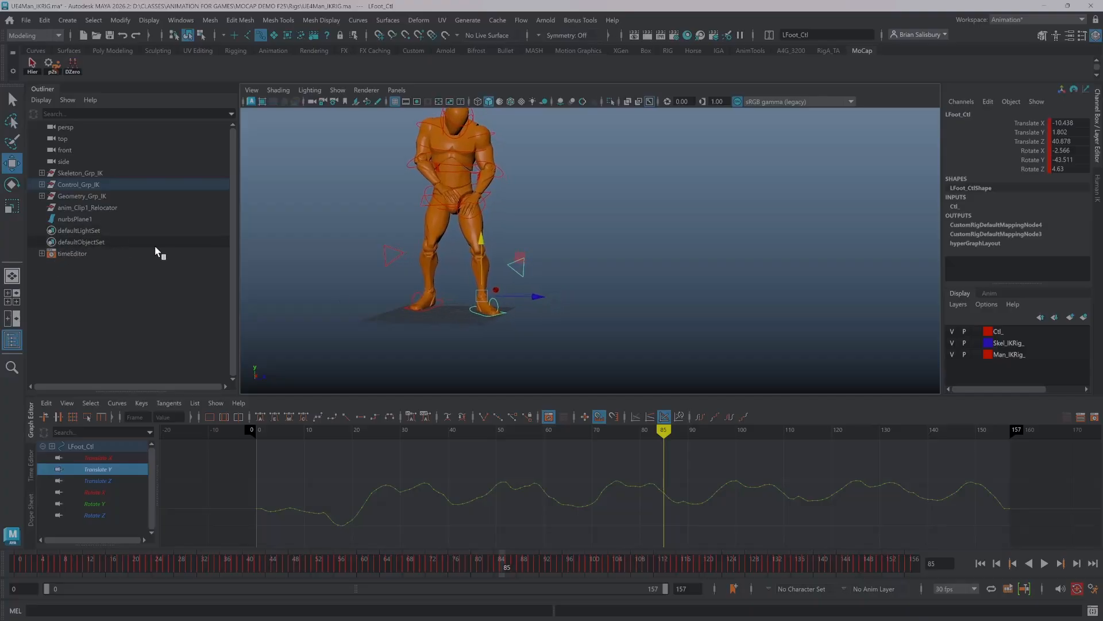
{"action": "left_click_drag", "start_coordinate": [595, 287], "coordinate": [588, 265], "text": "alt"}
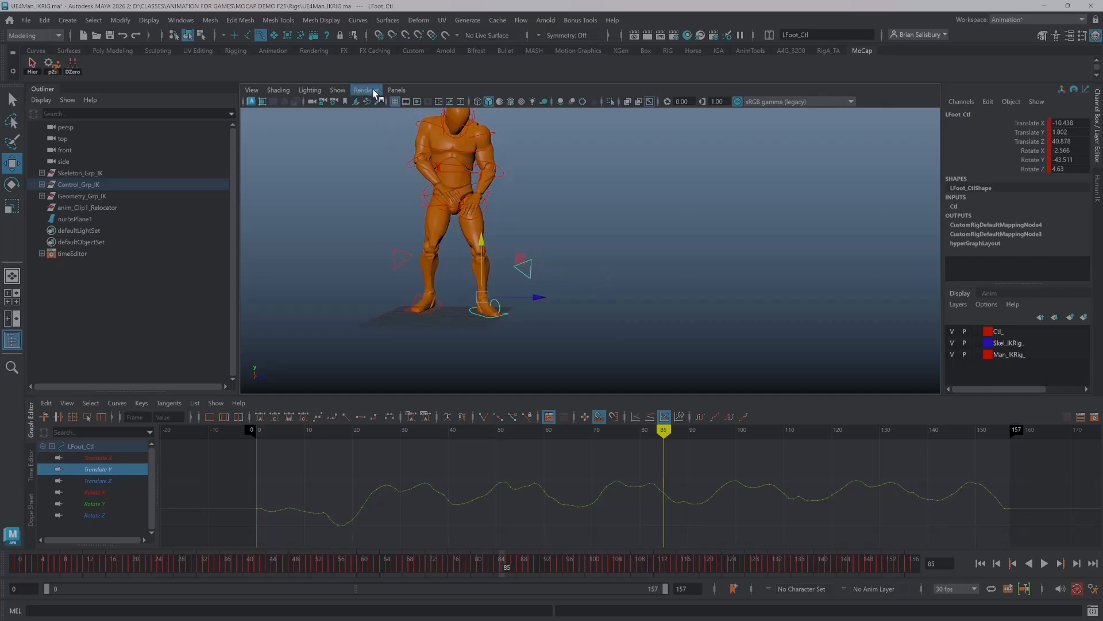
- Show subdivision surfaces and the full Curves & Surfaces category in the viewport to bring back the ground plane
{"action": "left_click", "coordinate": [340, 91]}
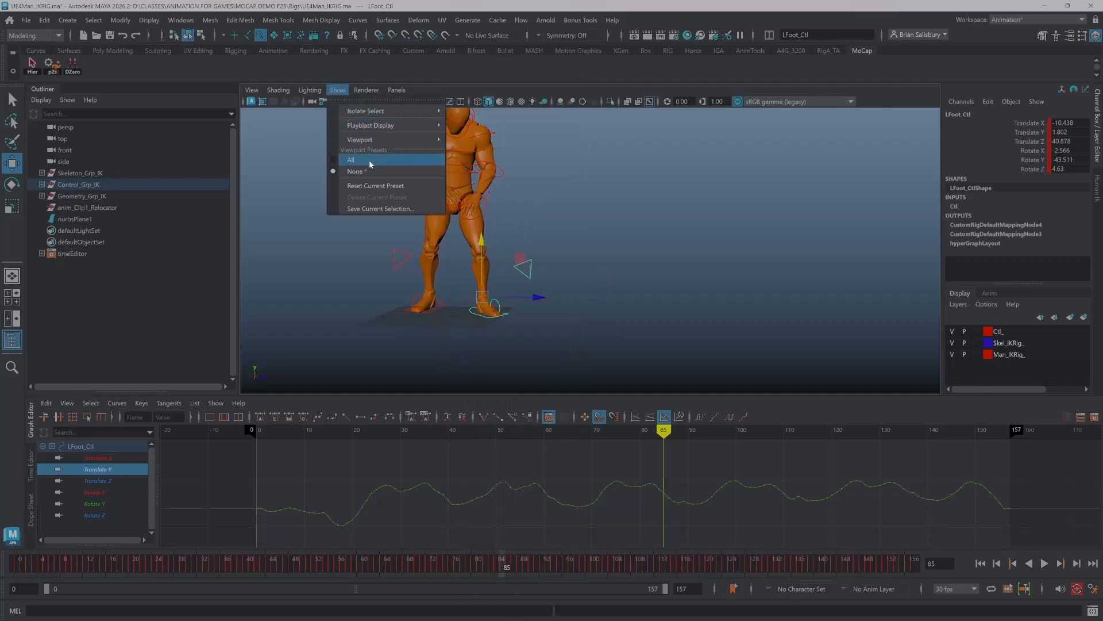
{"action": "mouse_move", "coordinate": [400, 144]}
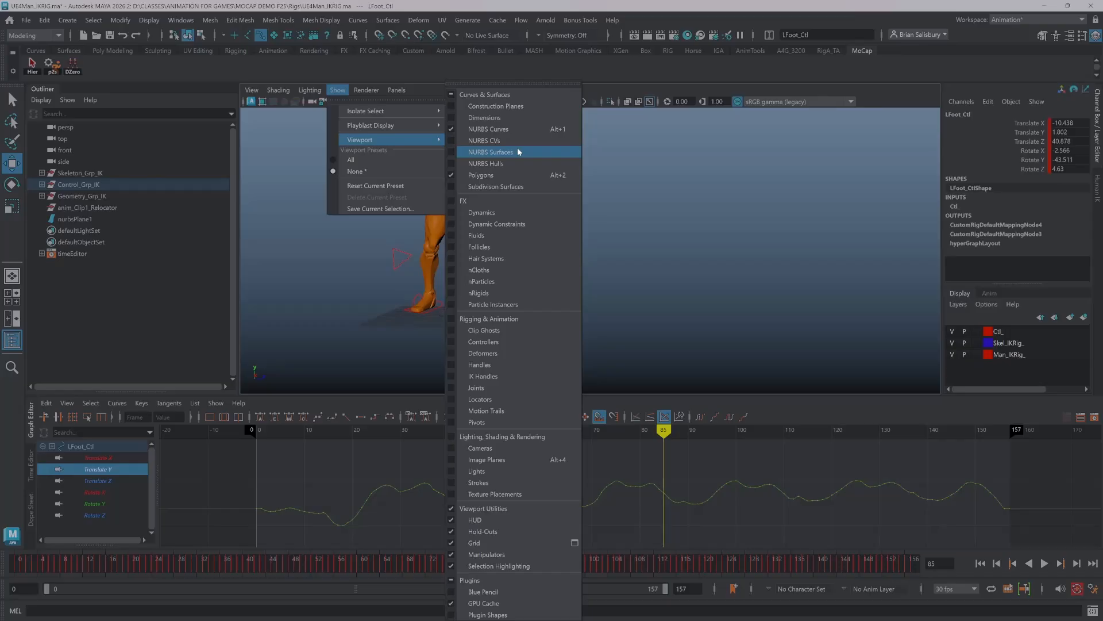
{"action": "left_click", "coordinate": [521, 187]}
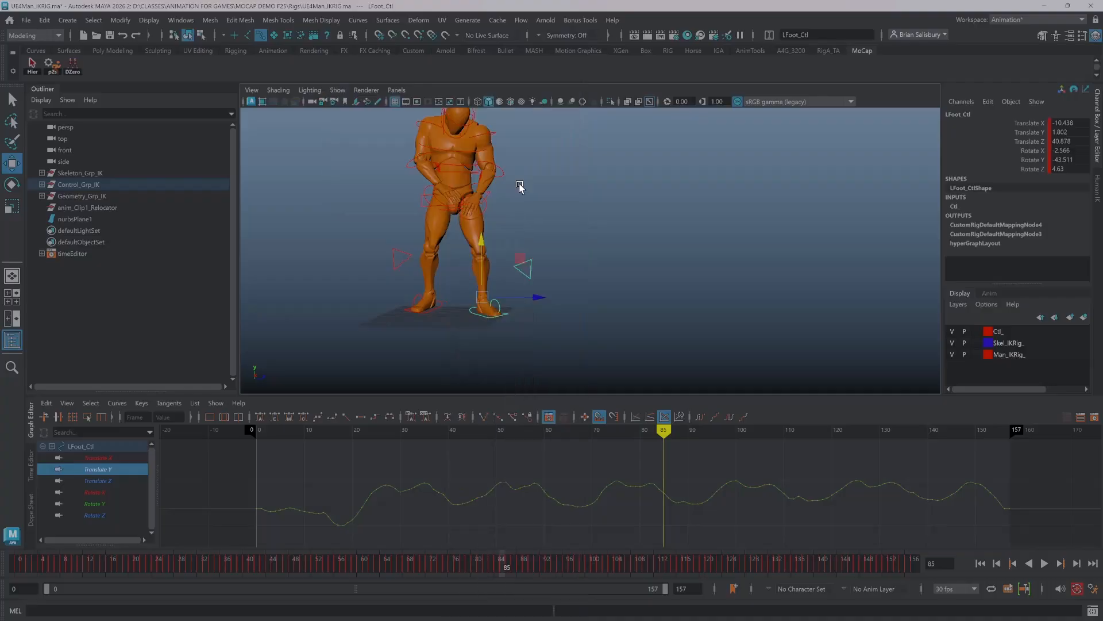
{"action": "left_click", "coordinate": [341, 90]}
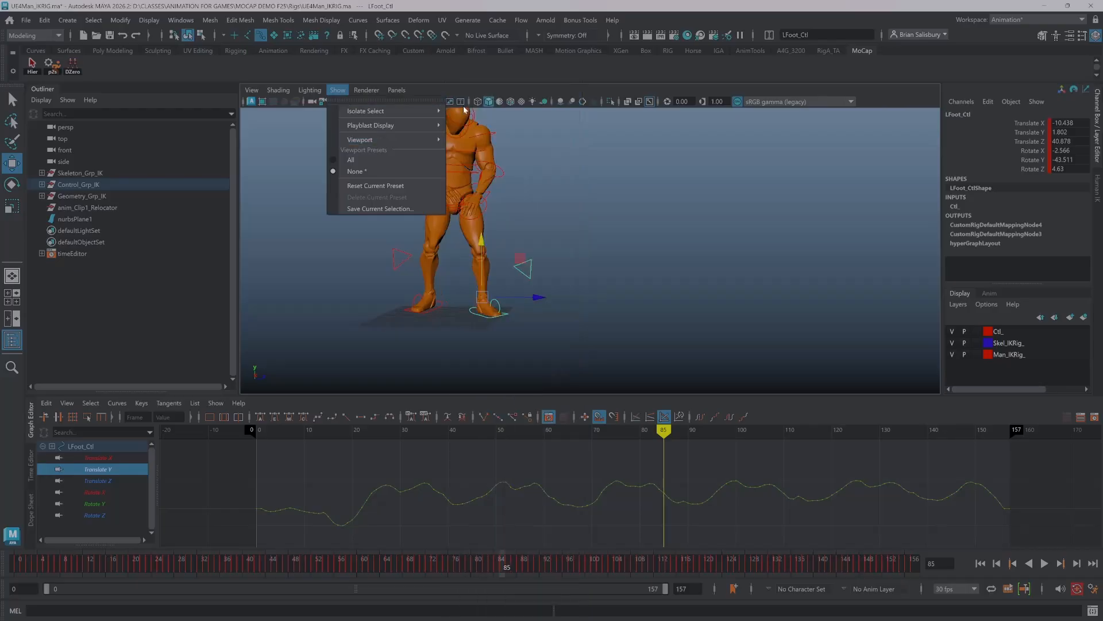
{"action": "mouse_move", "coordinate": [440, 113]}
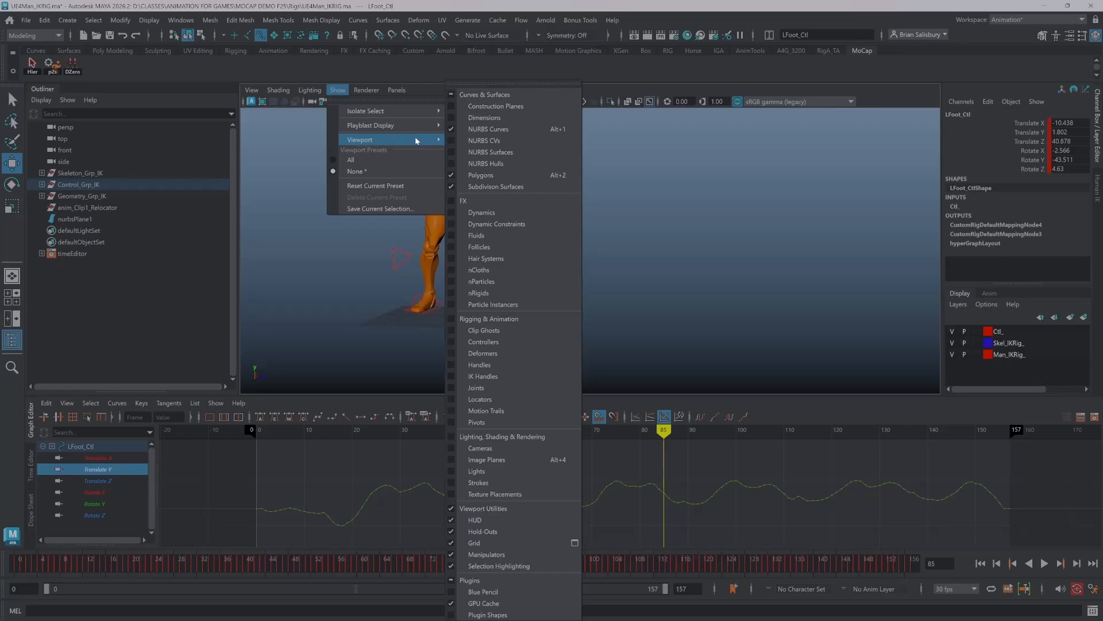
{"action": "left_click", "coordinate": [474, 99]}
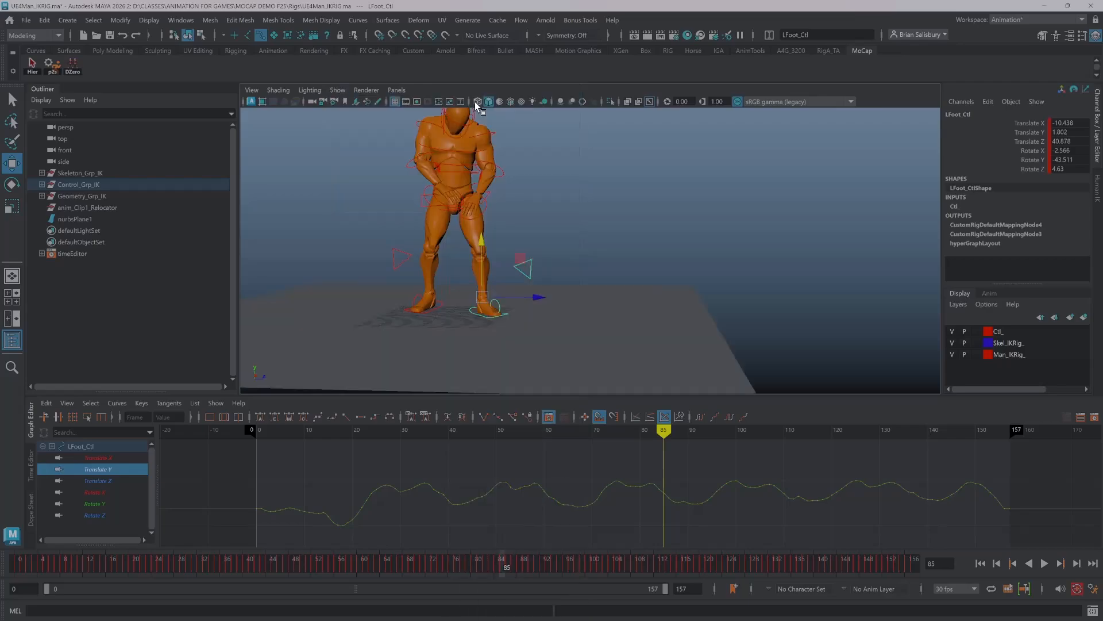
- Deselect the left foot control and return the current time to frame 0
{"action": "left_click", "coordinate": [618, 240]}
{"action": "left_click_drag", "start_coordinate": [663, 250], "coordinate": [461, 202], "text": "alt"}
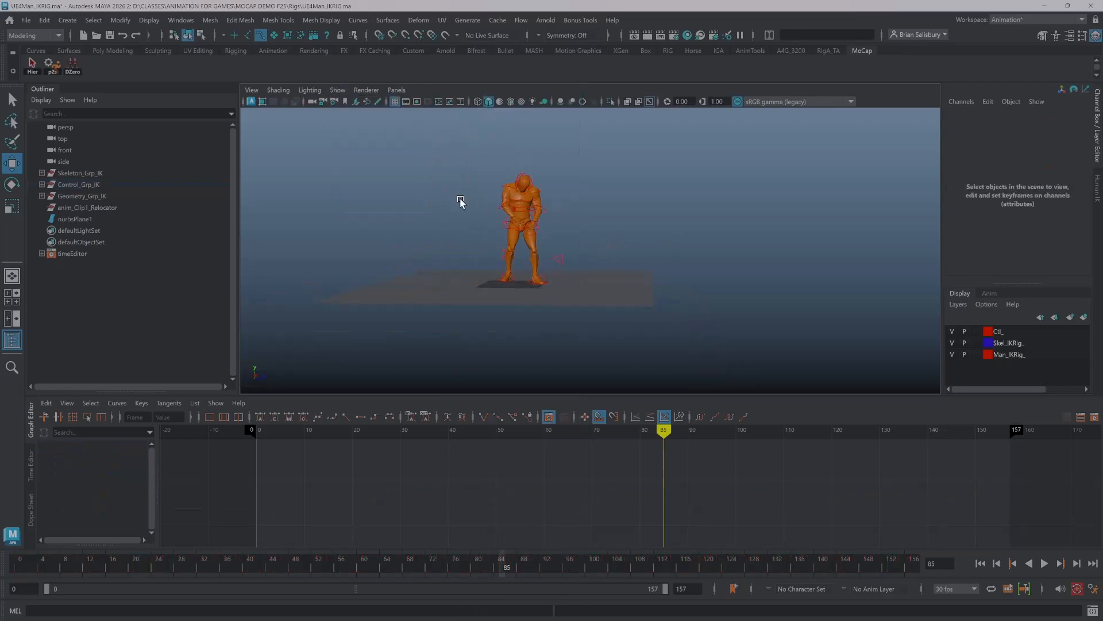
{"action": "right_click_drag", "start_coordinate": [461, 202], "coordinate": [643, 216], "text": "alt"}
{"action": "mouse_move", "coordinate": [558, 212]}
{"action": "left_mouse_down", "text": "alt"}
{"action": "mouse_move", "coordinate": [594, 215]}
{"action": "mouse_move", "coordinate": [563, 207]}
{"action": "left_mouse_up", "text": "alt"}
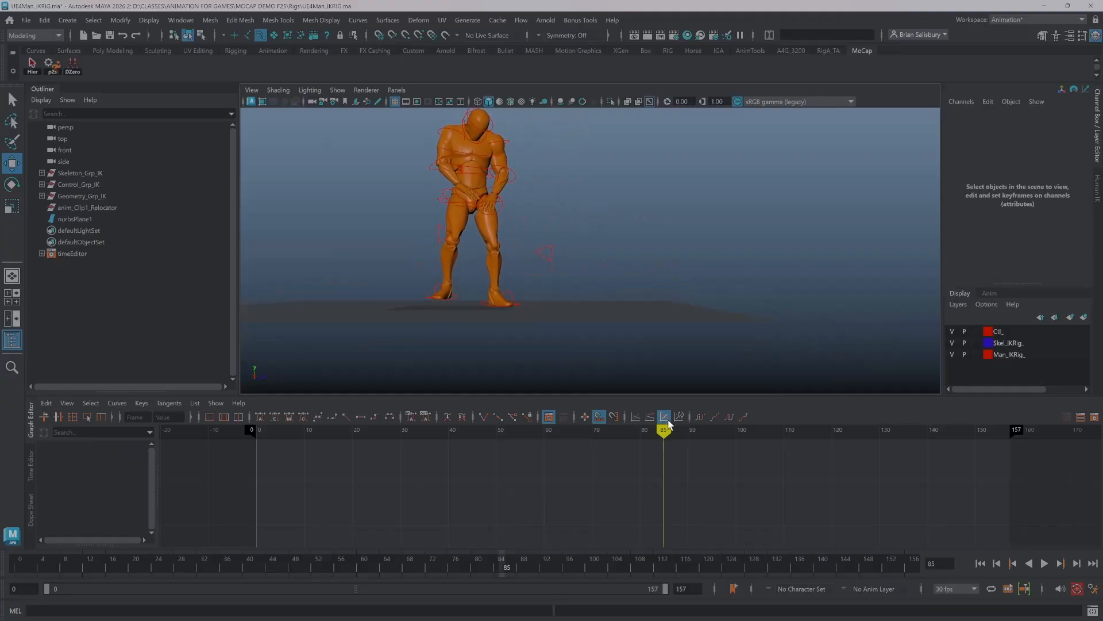
{"action": "mouse_move", "coordinate": [668, 424]}
{"action": "left_mouse_down"}
{"action": "mouse_move", "coordinate": [271, 427]}
{"action": "mouse_move", "coordinate": [254, 403]}
{"action": "mouse_move", "coordinate": [1009, 402]}
{"action": "mouse_move", "coordinate": [255, 396]}
{"action": "left_mouse_up"}
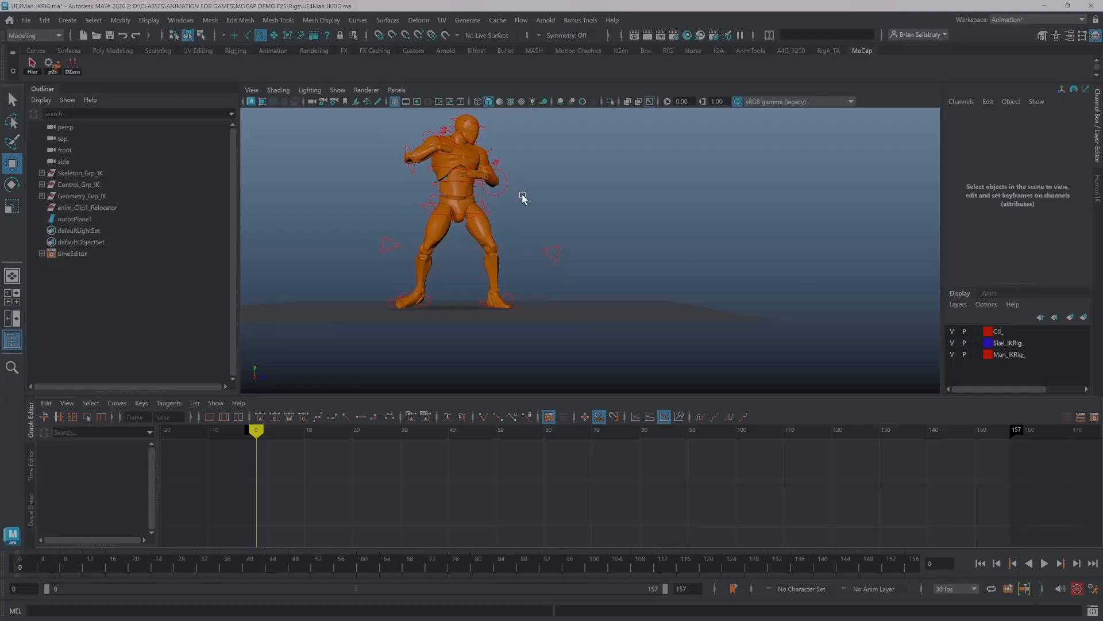
- Remove the red color override from the Ctl_ display layer, leaving the layer without a color
{"action": "double_click", "coordinate": [990, 333]}
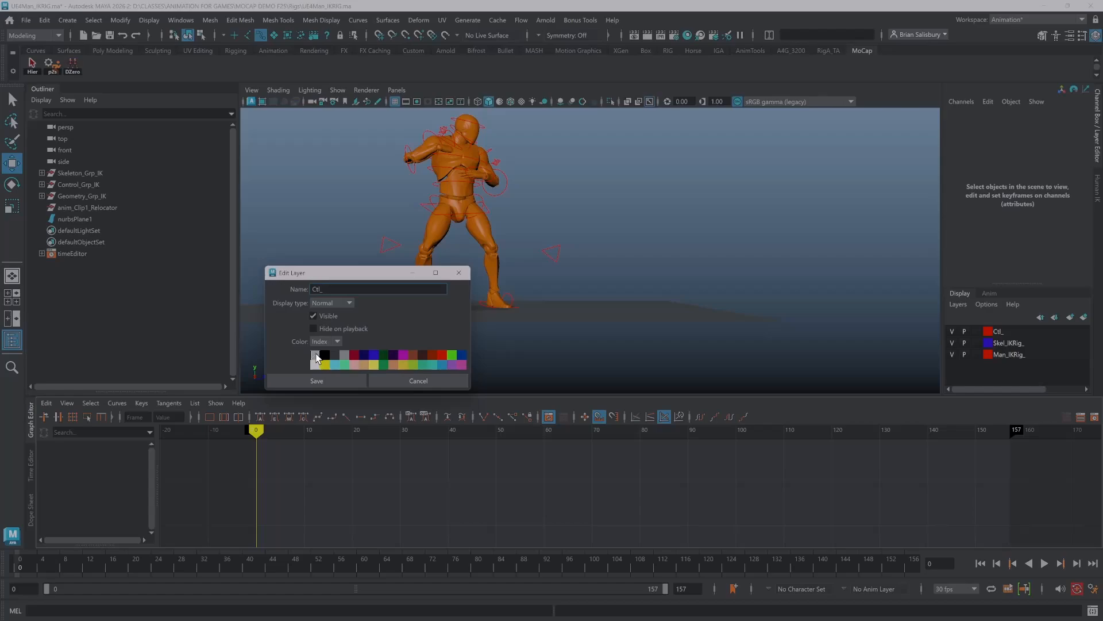
{"action": "left_click", "coordinate": [340, 379]}
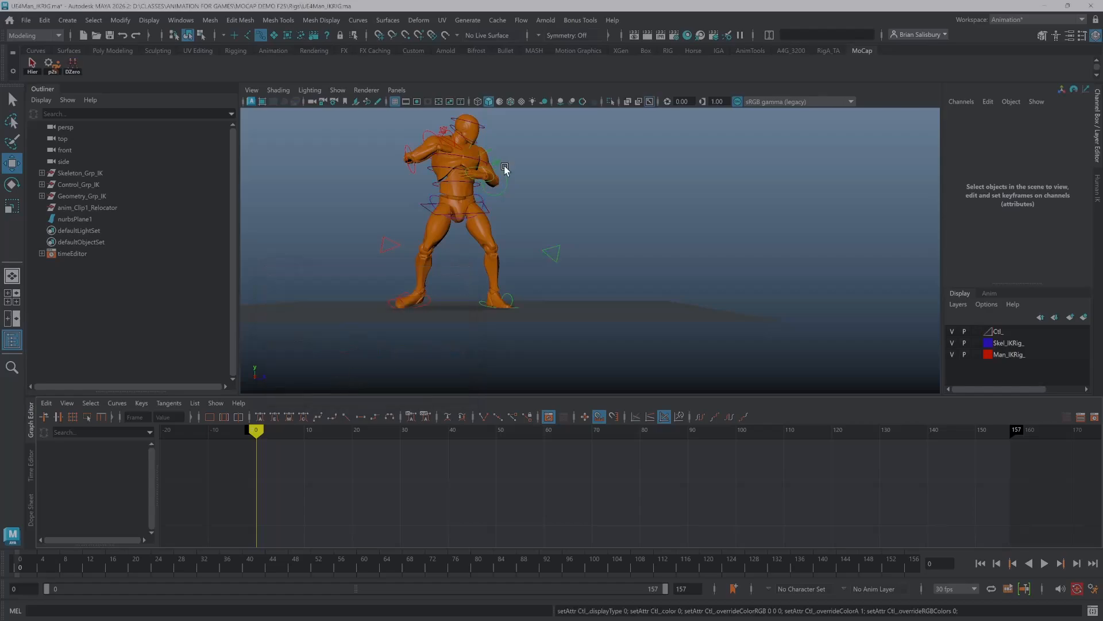
- Delete the anim_Clip1_Relocator object from the scene
{"action": "mouse_move", "coordinate": [683, 227]}
{"action": "left_mouse_down", "text": "alt"}
{"action": "mouse_move", "coordinate": [702, 202]}
{"action": "mouse_move", "coordinate": [647, 209]}
{"action": "mouse_move", "coordinate": [678, 214]}
{"action": "left_mouse_up", "text": "alt"}
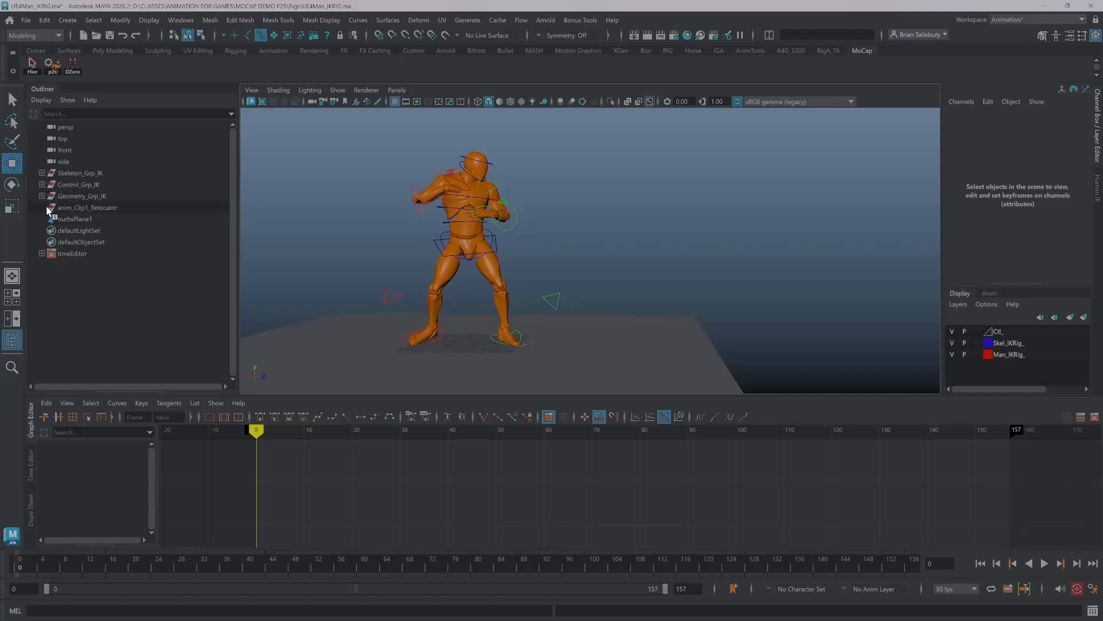
{"action": "left_click", "coordinate": [86, 207]}
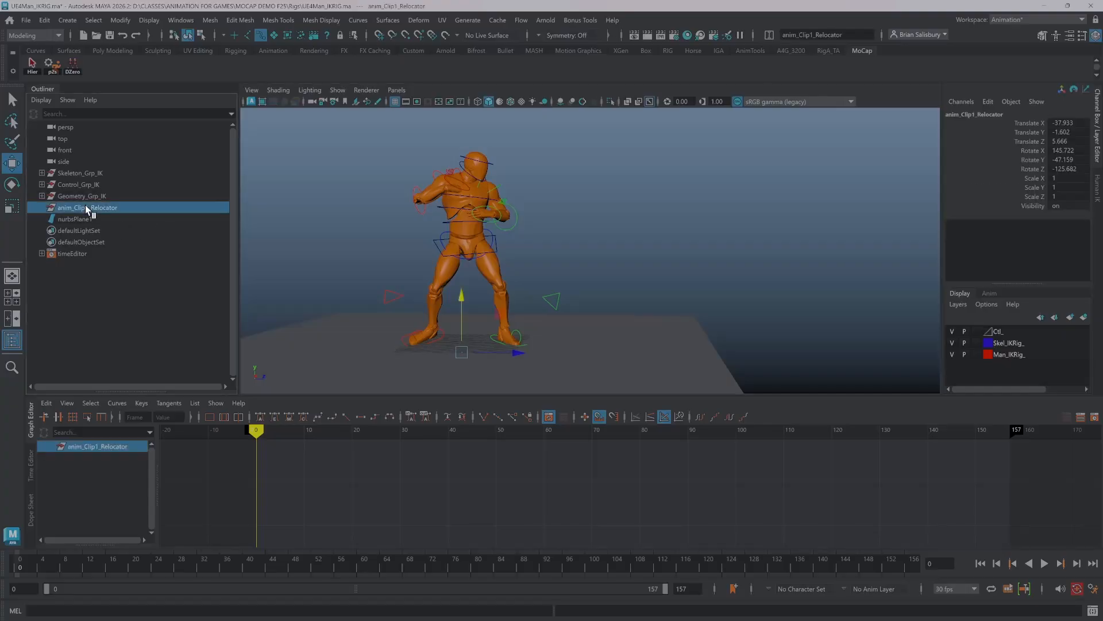
{"action": "key", "text": "Delete"}
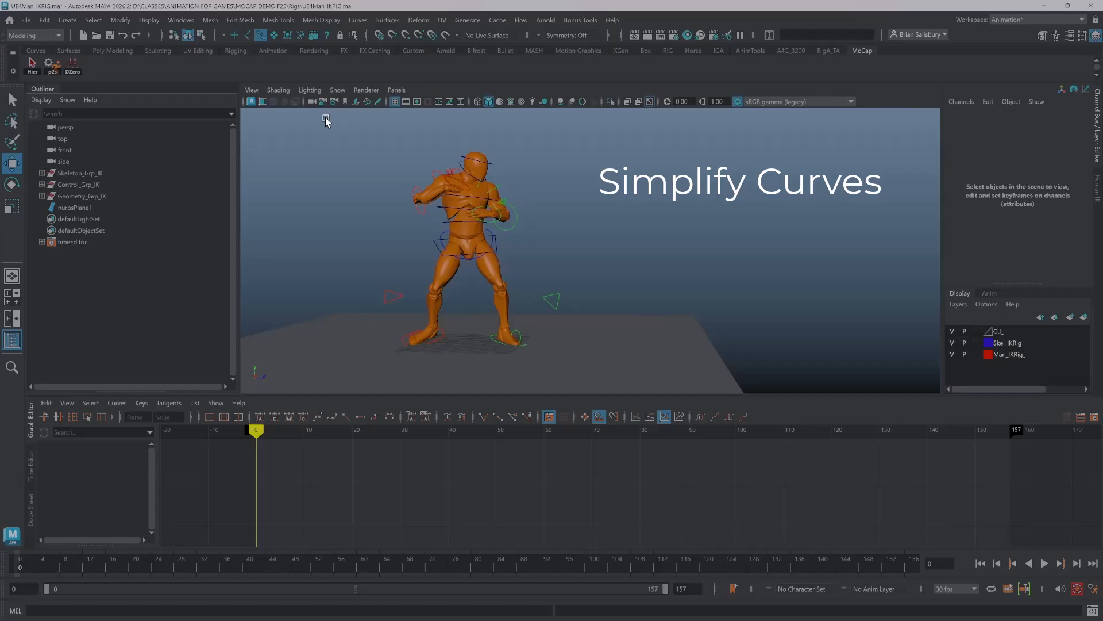
- Select all of the character's rig controls, apply Simplify Curve to their animation curves, and deselect the keys
{"action": "left_click_drag", "start_coordinate": [325, 117], "coordinate": [690, 369]}
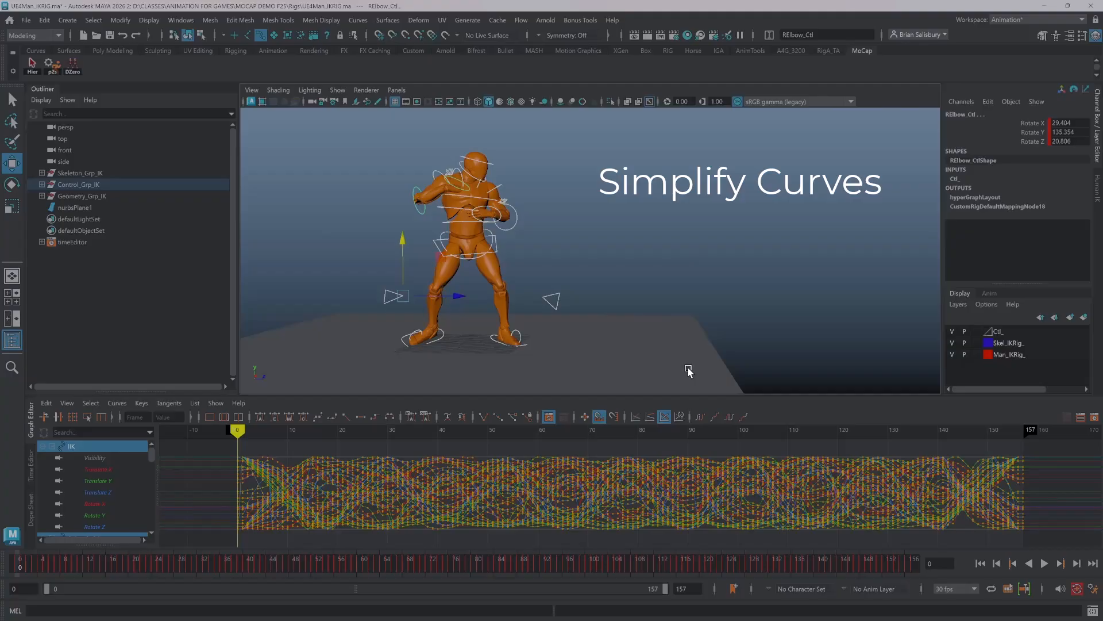
{"action": "left_click", "coordinate": [116, 405]}
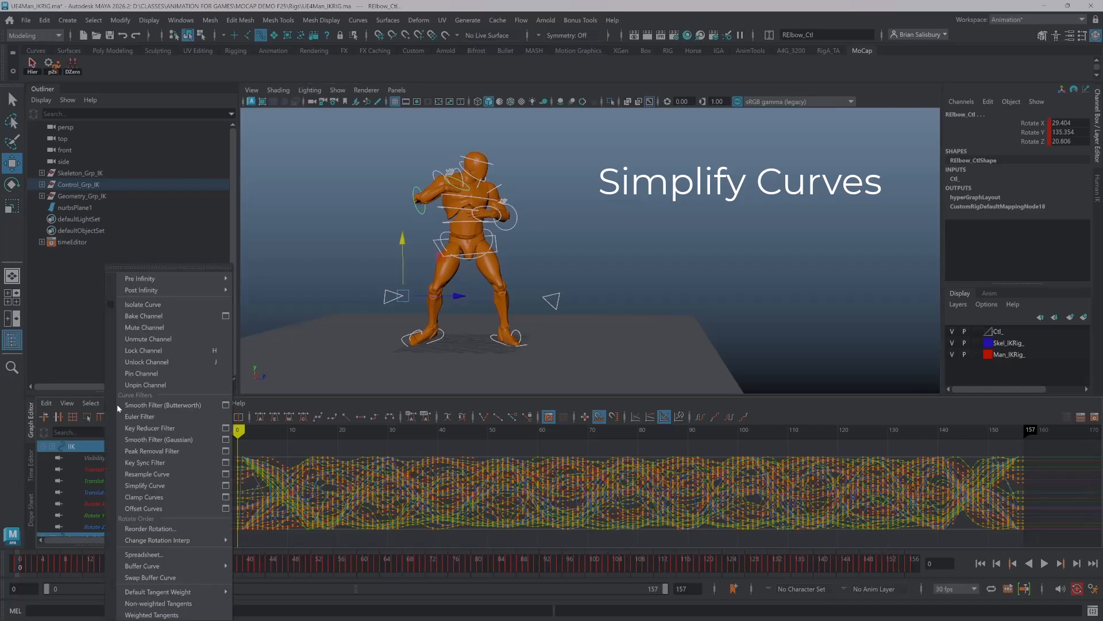
{"action": "left_click", "coordinate": [171, 485]}
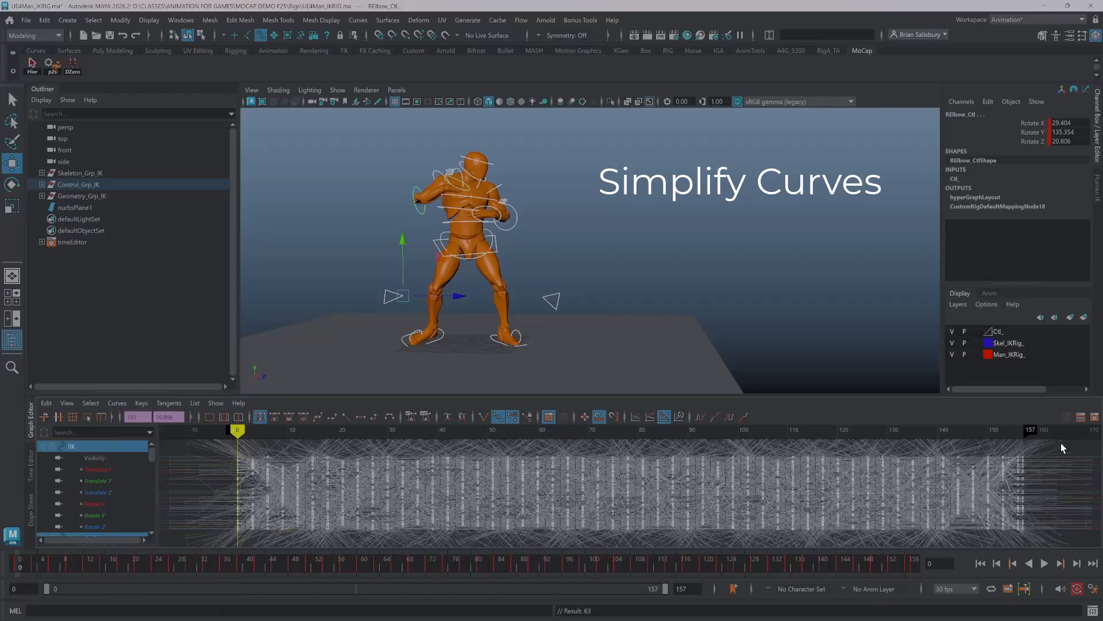
{"action": "left_click_drag", "start_coordinate": [1062, 448], "coordinate": [1059, 450]}
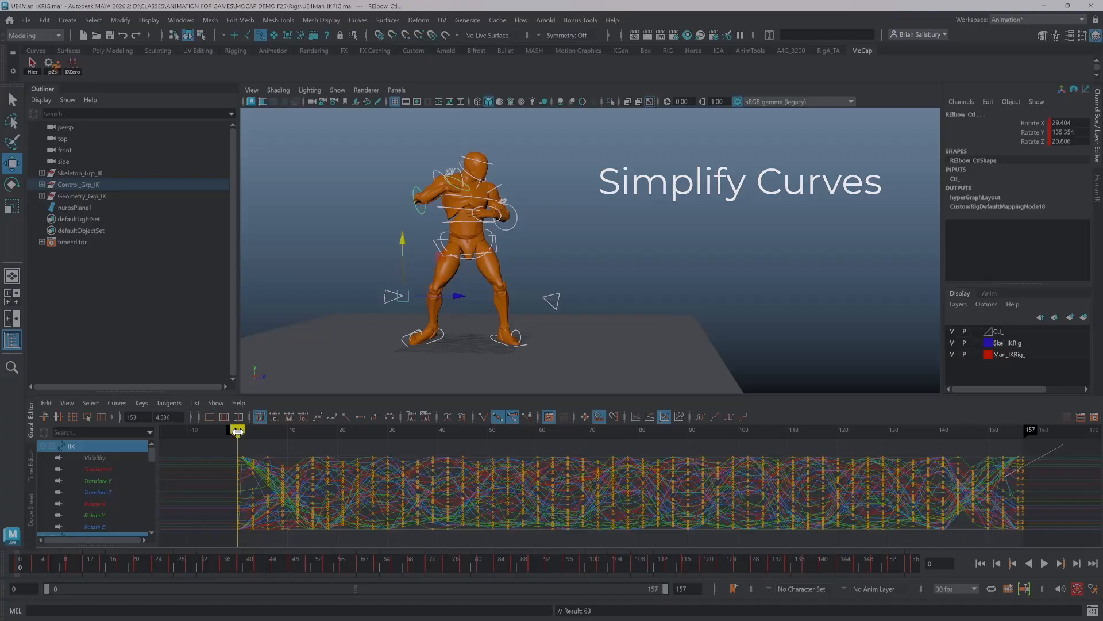
- Return the current time to frame 0 and deselect all of the rig controls
{"action": "mouse_move", "coordinate": [238, 430]}
{"action": "left_mouse_down"}
{"action": "mouse_move", "coordinate": [1021, 431]}
{"action": "mouse_move", "coordinate": [248, 429]}
{"action": "mouse_move", "coordinate": [248, 419]}
{"action": "mouse_move", "coordinate": [240, 429]}
{"action": "mouse_move", "coordinate": [1094, 430]}
{"action": "mouse_move", "coordinate": [442, 429]}
{"action": "mouse_move", "coordinate": [234, 418]}
{"action": "mouse_move", "coordinate": [1013, 442]}
{"action": "mouse_move", "coordinate": [1022, 454]}
{"action": "mouse_move", "coordinate": [769, 465]}
{"action": "mouse_move", "coordinate": [426, 431]}
{"action": "mouse_move", "coordinate": [209, 395]}
{"action": "left_mouse_up"}
{"action": "mouse_move", "coordinate": [247, 404]}
{"action": "left_mouse_down"}
{"action": "mouse_move", "coordinate": [277, 408]}
{"action": "mouse_move", "coordinate": [228, 397]}
{"action": "mouse_move", "coordinate": [291, 432]}
{"action": "mouse_move", "coordinate": [923, 432]}
{"action": "mouse_move", "coordinate": [237, 432]}
{"action": "left_mouse_up"}
{"action": "left_click", "coordinate": [464, 362]}
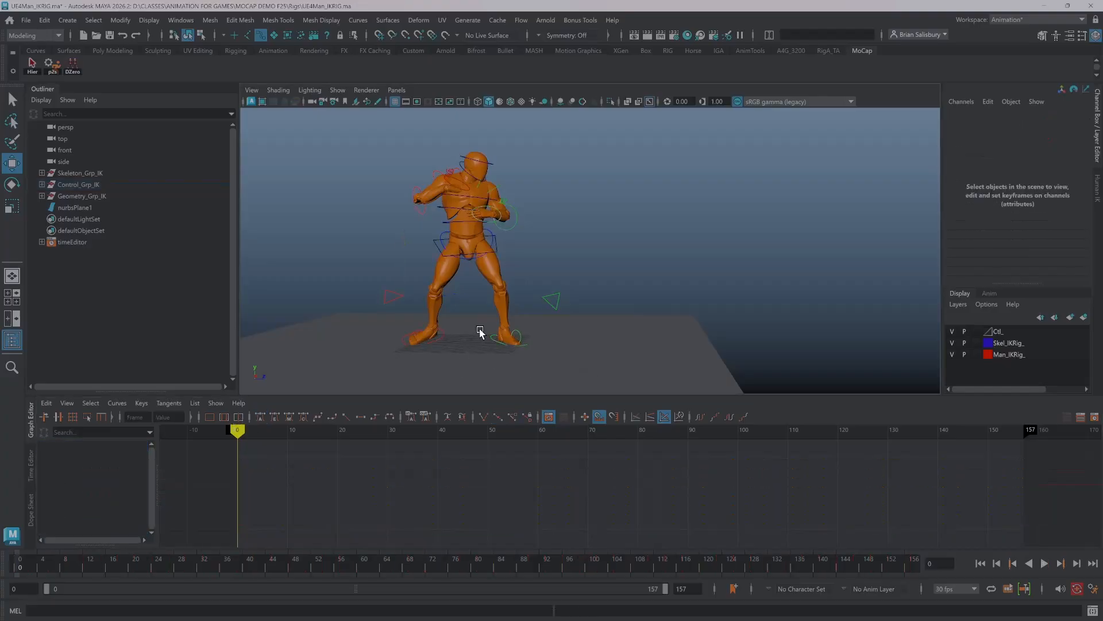
- Ground the left foot control at frame 0 with Rotate X 3.412, Translate Y 0.084 and Translate Z 38.36
{"action": "left_click_drag", "start_coordinate": [481, 330], "coordinate": [493, 359]}
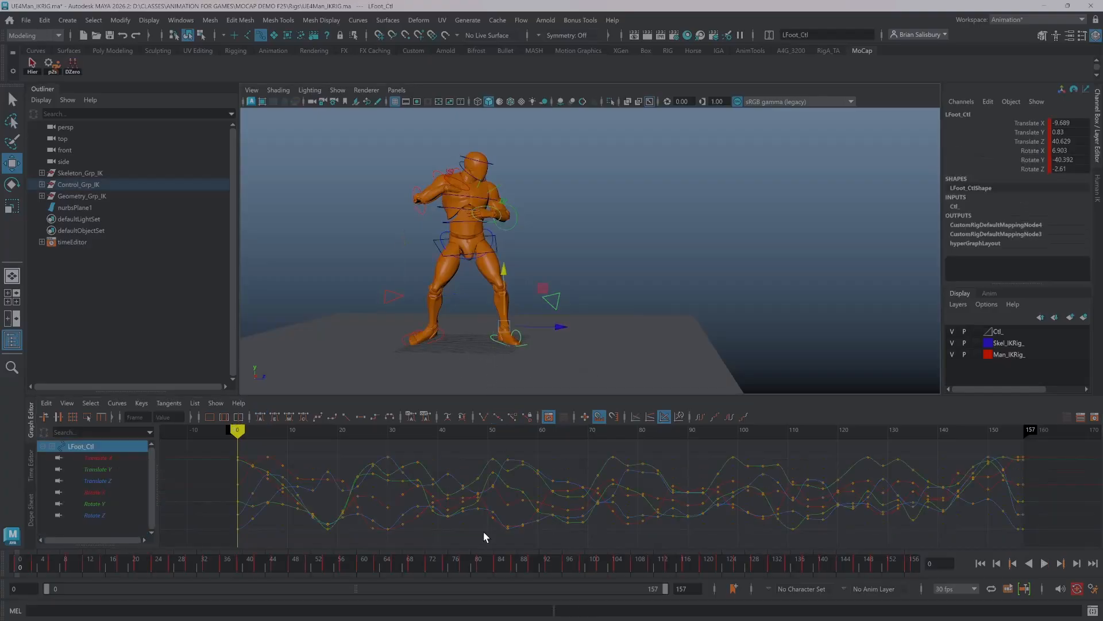
{"action": "left_click_drag", "start_coordinate": [549, 293], "coordinate": [644, 303], "text": "alt"}
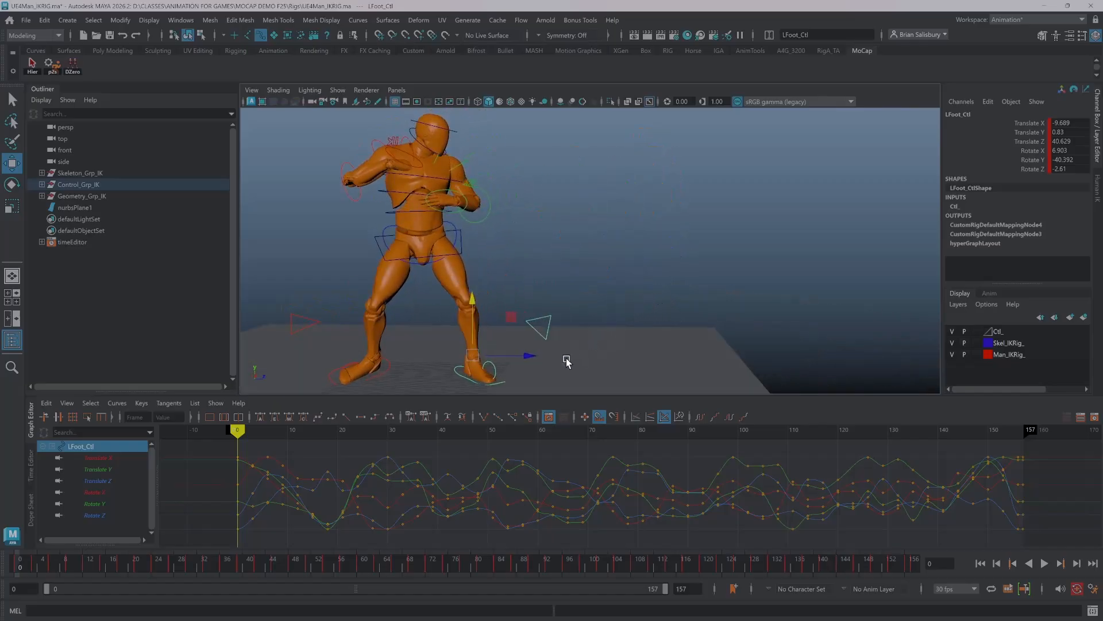
{"action": "key", "text": "e"}
{"action": "left_click_drag", "start_coordinate": [508, 362], "coordinate": [508, 355]}
{"action": "key", "text": "w"}
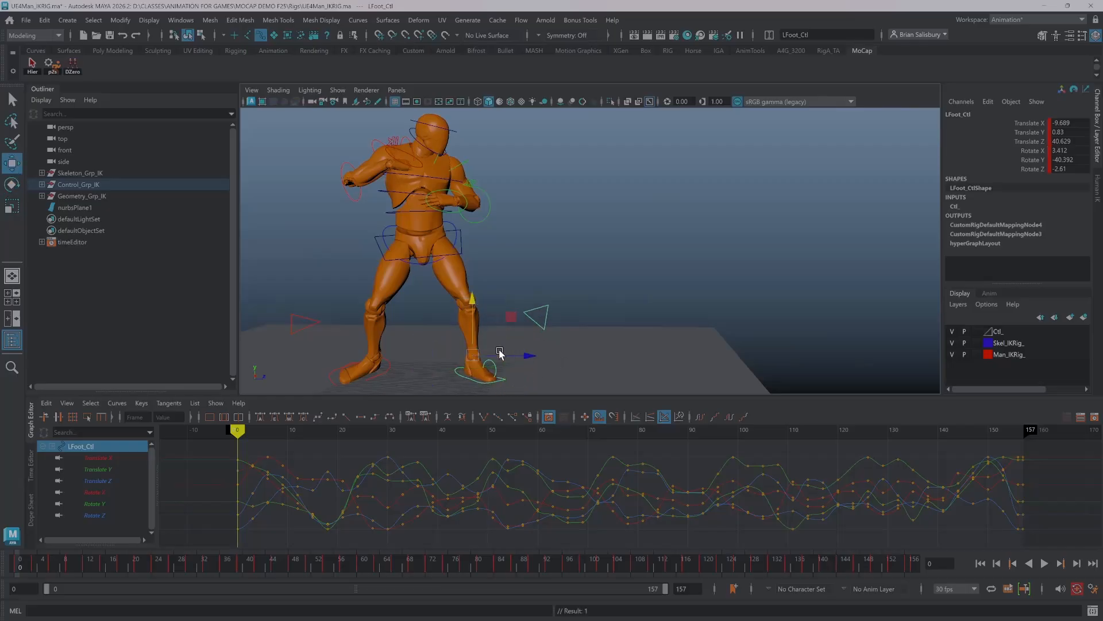
{"action": "left_click_drag", "start_coordinate": [474, 320], "coordinate": [473, 322]}
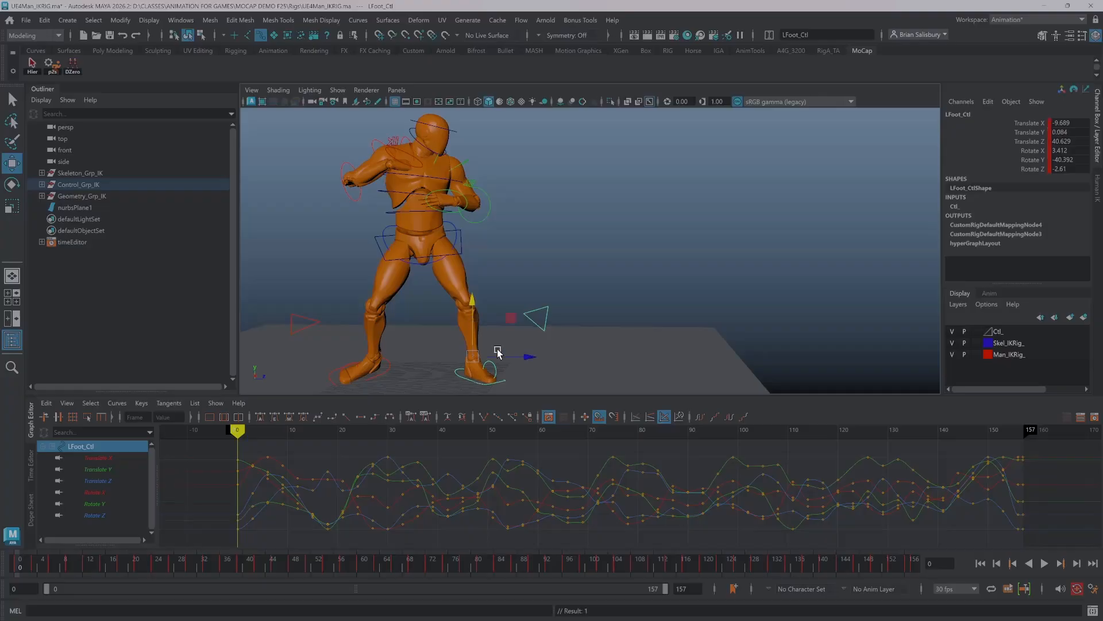
{"action": "left_click_drag", "start_coordinate": [527, 358], "coordinate": [523, 358]}
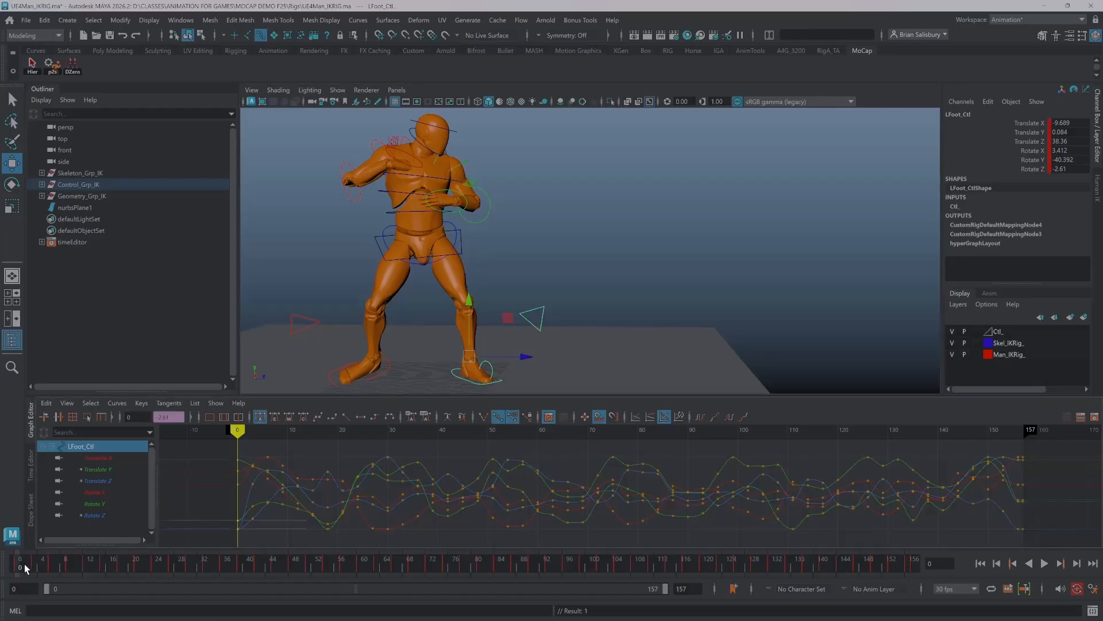
- Copy the left foot control's frame 0 pose to frame 21 by keying it there without updating the pose
{"action": "mouse_move", "coordinate": [20, 563]}
{"action": "left_mouse_down"}
{"action": "mouse_move", "coordinate": [541, 563]}
{"action": "mouse_move", "coordinate": [17, 564]}
{"action": "mouse_move", "coordinate": [561, 581]}
{"action": "mouse_move", "coordinate": [20, 569]}
{"action": "left_mouse_up"}
{"action": "key", "text": "alt+v"}
{"action": "left_click_drag", "start_coordinate": [19, 568], "coordinate": [138, 566]}
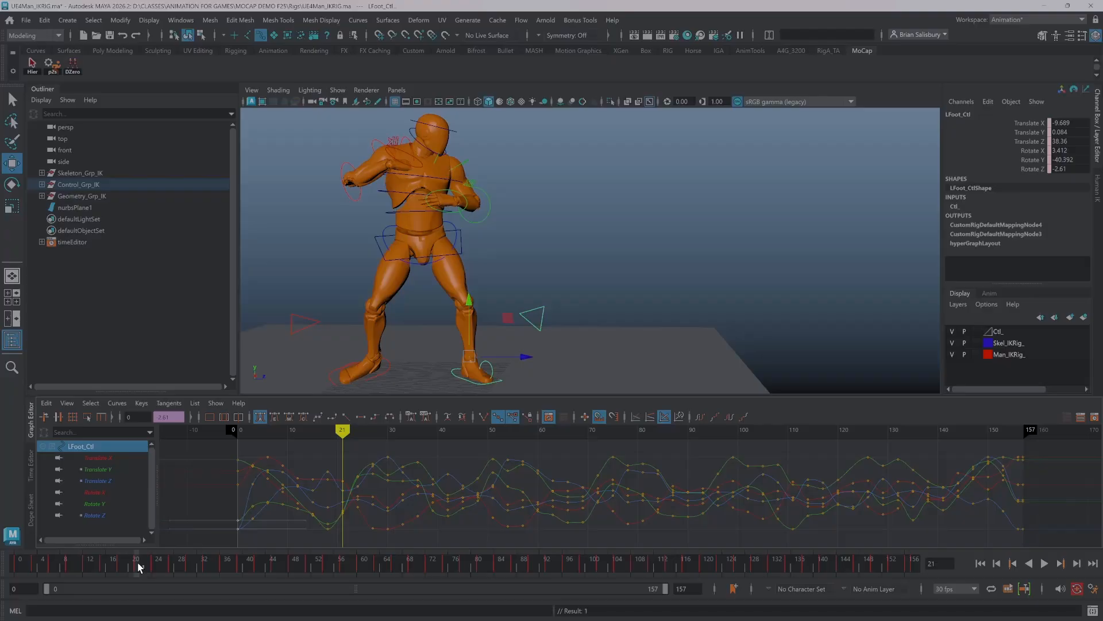
{"action": "key", "text": "s"}
- Delete all of the left foot control's keys between frames 0 and 21 so the foot holds still
{"action": "right_click_drag", "start_coordinate": [351, 503], "coordinate": [367, 502], "text": "alt+shift"}
{"action": "mouse_move", "coordinate": [366, 502]}
{"action": "middle_mouse_down", "text": "alt"}
{"action": "mouse_move", "coordinate": [567, 490]}
{"action": "mouse_move", "coordinate": [793, 500]}
{"action": "mouse_move", "coordinate": [759, 515]}
{"action": "middle_mouse_up", "text": "alt"}
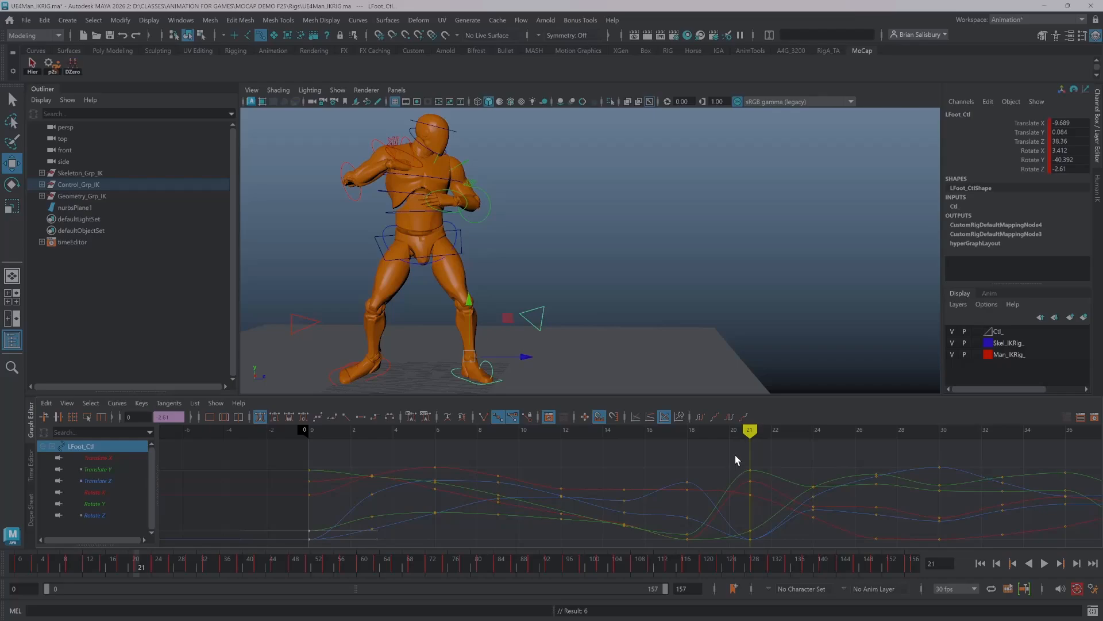
{"action": "left_click_drag", "start_coordinate": [736, 454], "coordinate": [346, 540]}
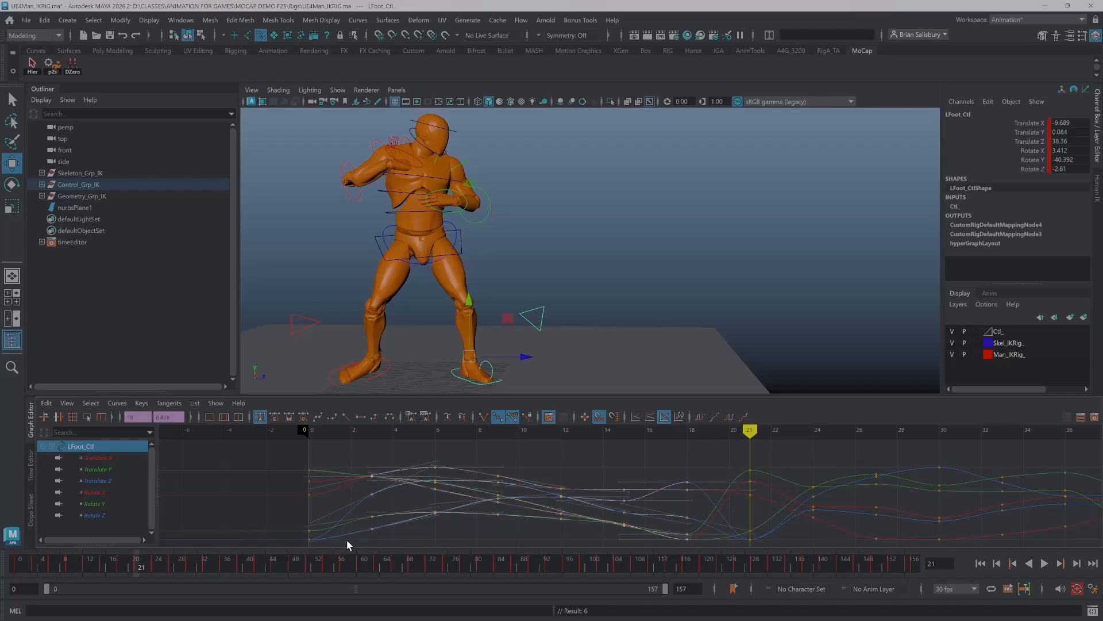
{"action": "key", "text": "Delete"}
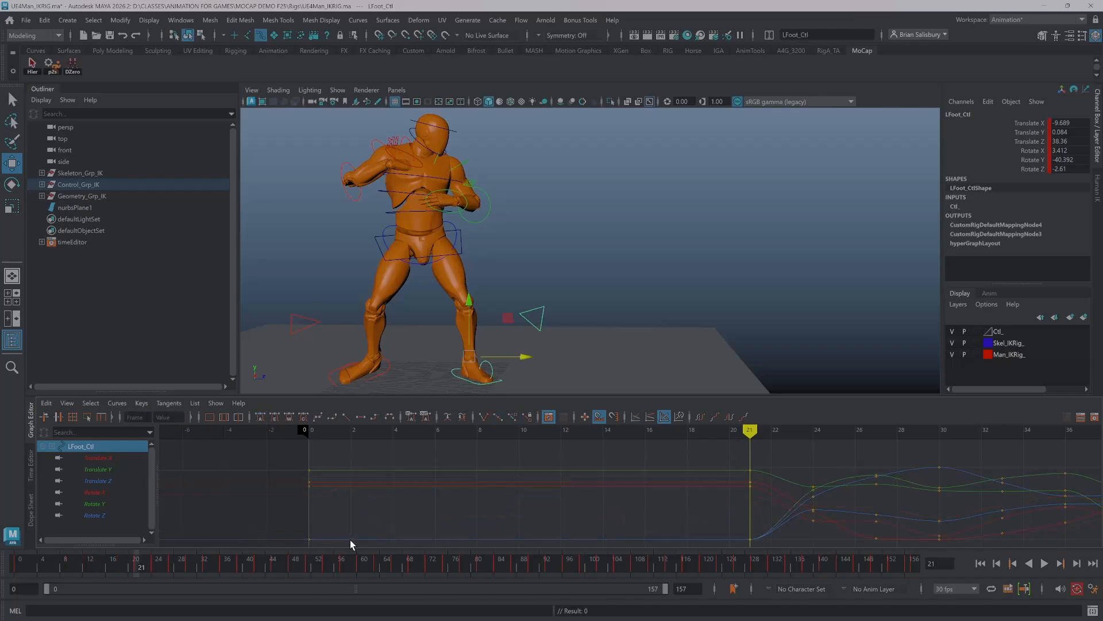
- Frame the left foot's curves, play the animation backward to check the foot plant, and return to frame 0
{"action": "key", "text": "a"}
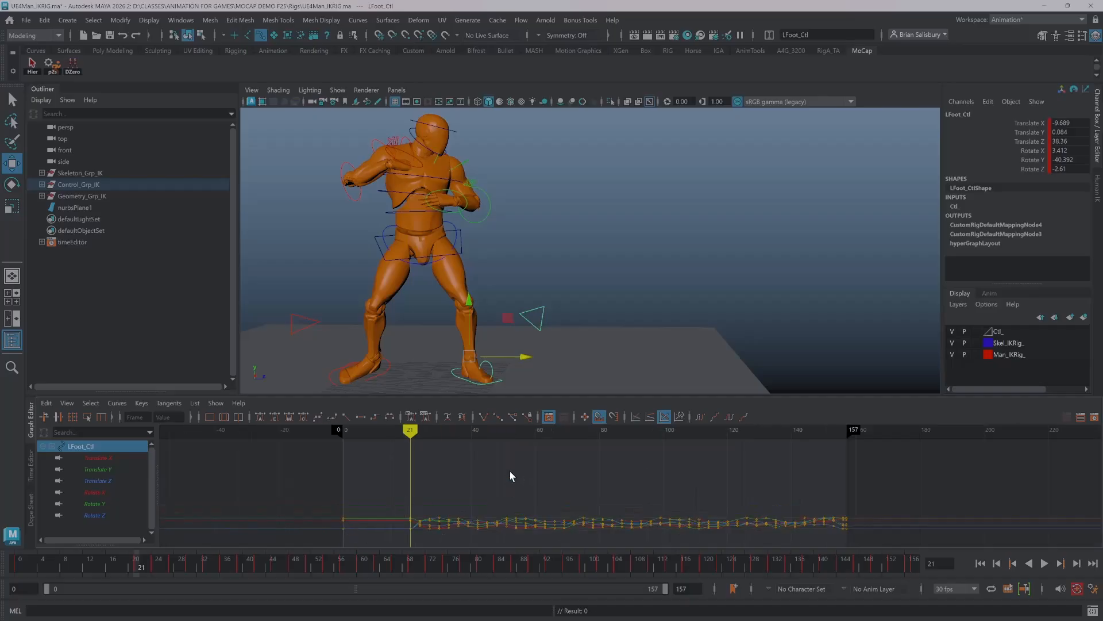
{"action": "middle_click_drag", "start_coordinate": [505, 501], "coordinate": [383, 483], "text": "alt"}
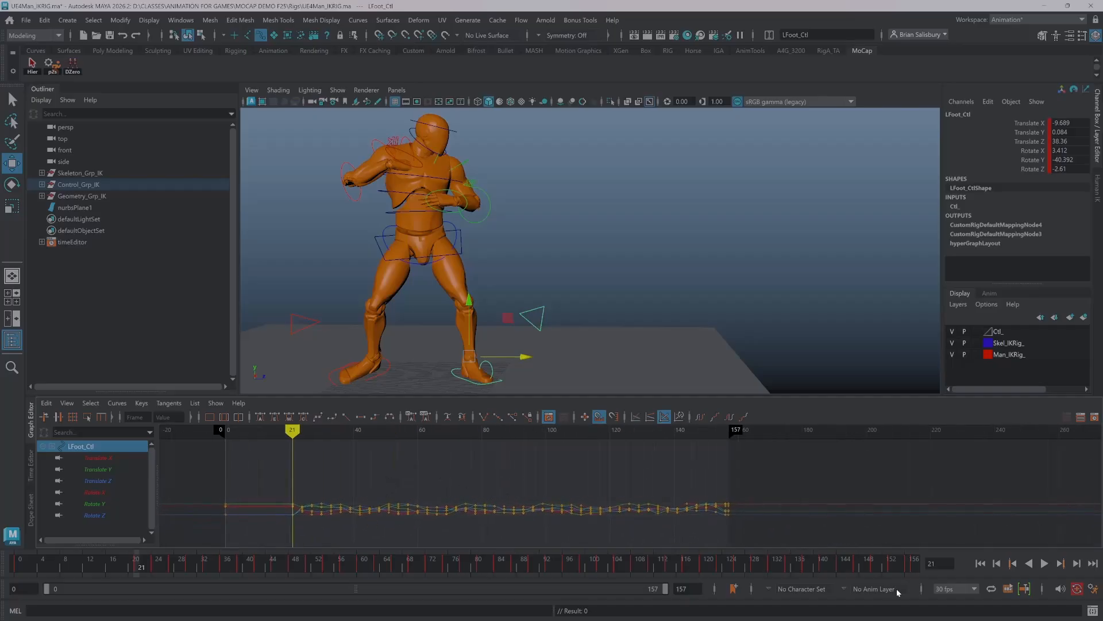
{"action": "left_click", "coordinate": [1029, 564]}
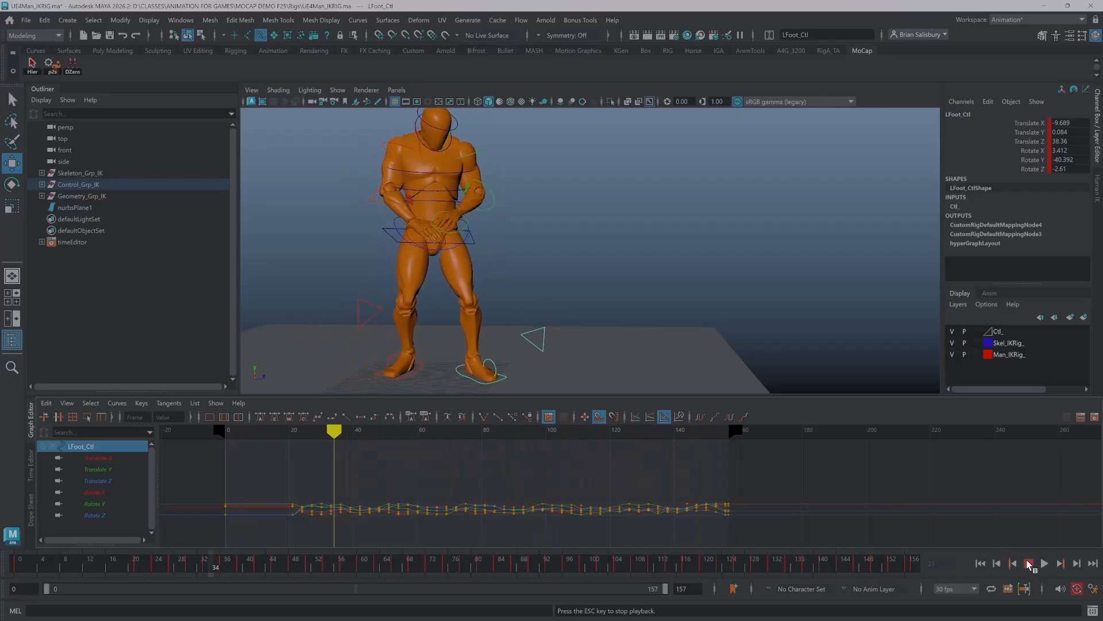
{"action": "left_click", "coordinate": [1029, 564]}
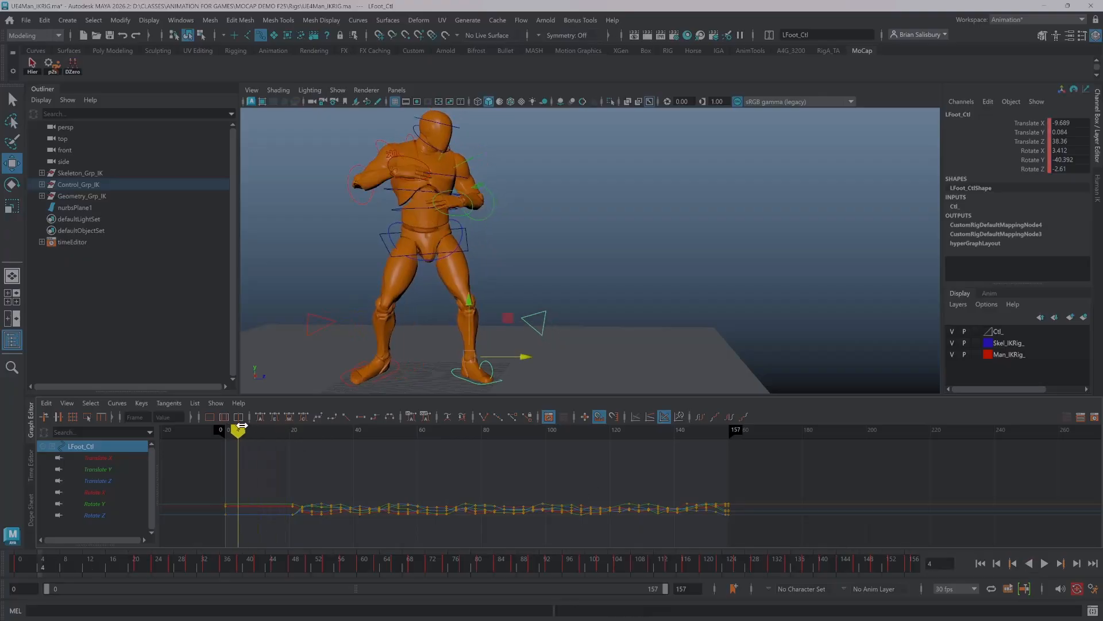
{"action": "mouse_move", "coordinate": [241, 431]}
{"action": "left_mouse_down"}
{"action": "mouse_move", "coordinate": [200, 431]}
{"action": "mouse_move", "coordinate": [225, 431]}
{"action": "left_mouse_up"}
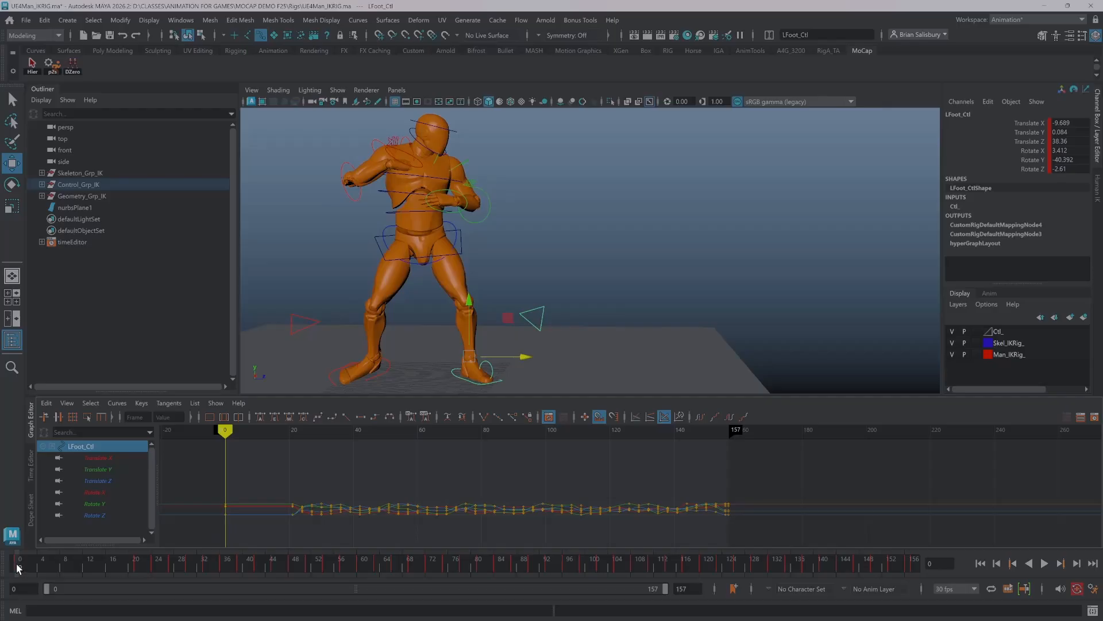
- Key the left foot control's frame 0 pose at frame 157 so the start and end match
{"action": "key", "text": "alt+v"}
{"action": "left_click_drag", "start_coordinate": [19, 569], "coordinate": [925, 563]}
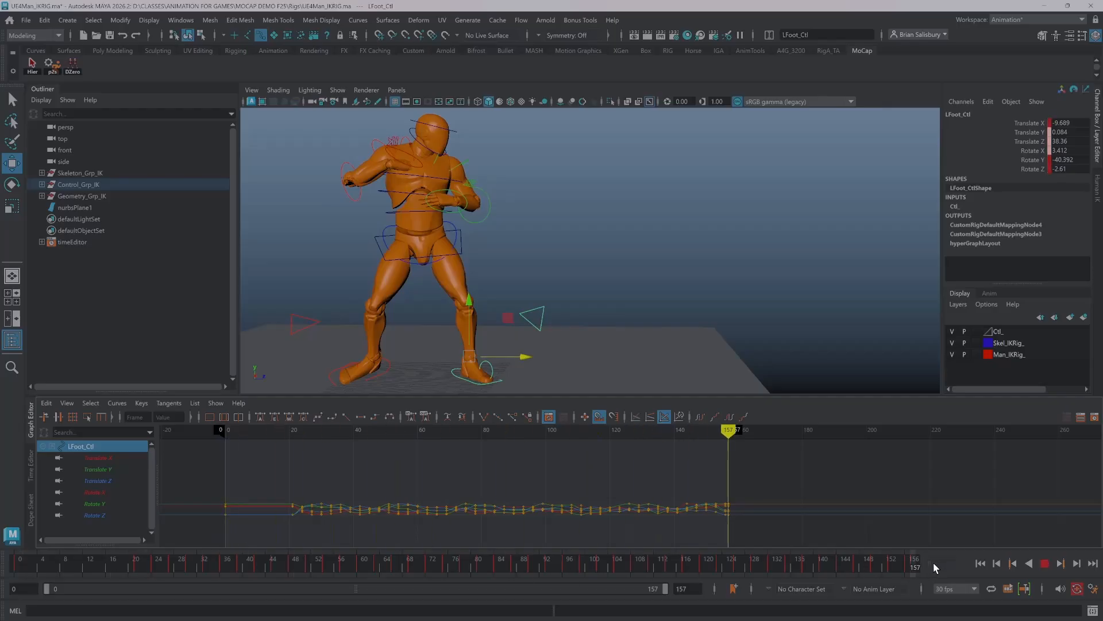
{"action": "key", "text": "alt+v"}
{"action": "key", "text": "s"}
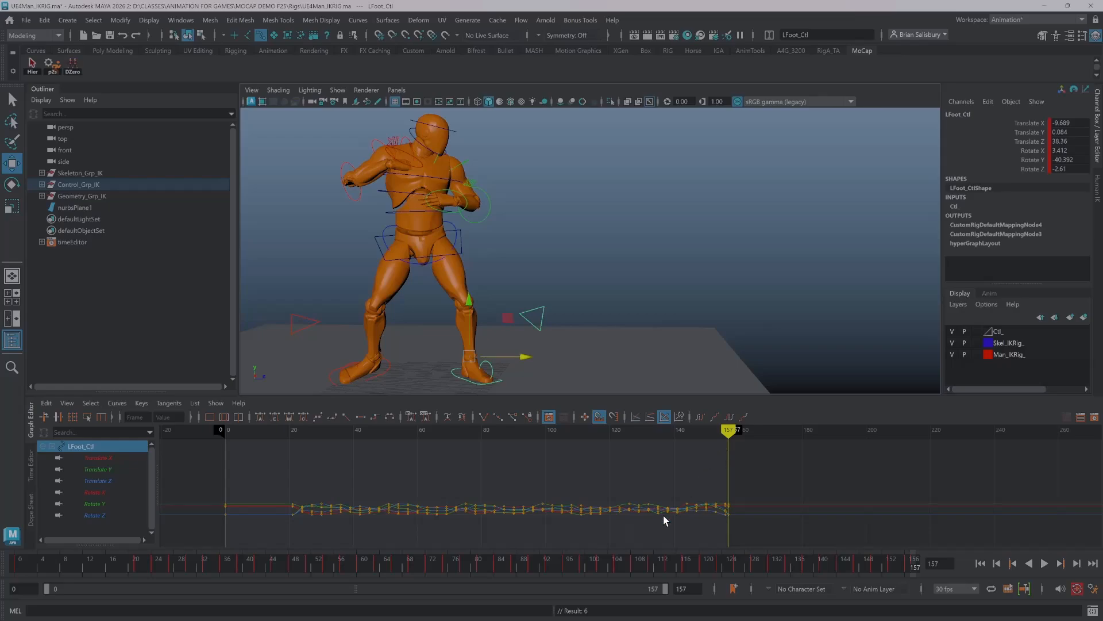
- Delete the left foot control's extra keys between frames 150 and 157, just before the end pose
{"action": "right_click_drag", "start_coordinate": [568, 486], "coordinate": [607, 478], "text": "alt+shift"}
{"action": "mouse_move", "coordinate": [747, 480]}
{"action": "middle_mouse_down", "text": "alt"}
{"action": "mouse_move", "coordinate": [636, 498]}
{"action": "mouse_move", "coordinate": [246, 437]}
{"action": "mouse_move", "coordinate": [247, 454]}
{"action": "middle_mouse_up", "text": "alt"}
{"action": "left_click_drag", "start_coordinate": [674, 466], "coordinate": [607, 511]}
{"action": "key", "text": "Delete"}
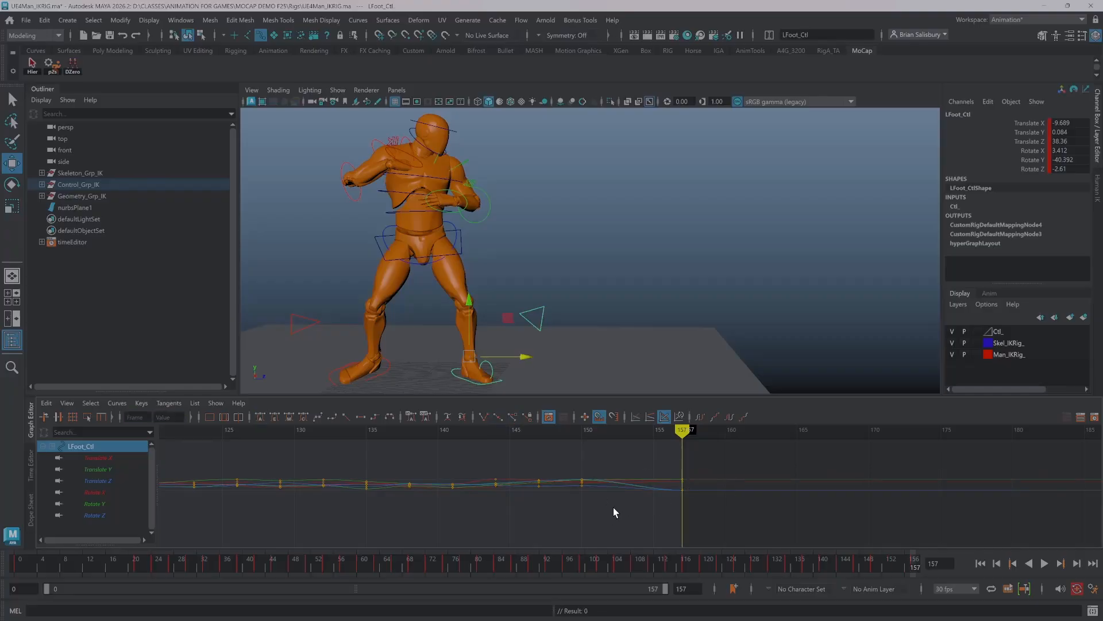
{"action": "mouse_move", "coordinate": [691, 427]}
{"action": "left_mouse_down"}
{"action": "mouse_move", "coordinate": [265, 450]}
{"action": "mouse_move", "coordinate": [707, 482]}
{"action": "mouse_move", "coordinate": [678, 482]}
{"action": "left_mouse_up"}
{"action": "right_click_drag", "start_coordinate": [610, 529], "coordinate": [645, 516], "text": "alt+shift"}
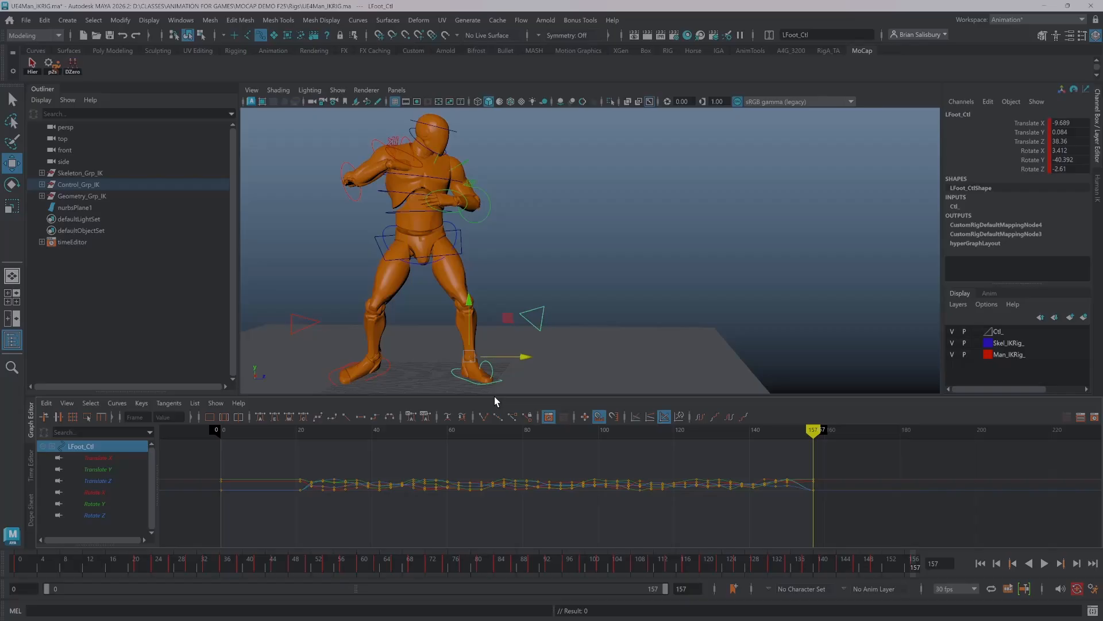
- Isolate and frame LFoot_Ctl's Translate X, Y and Z curves, and select their keys between the planted start and the end pose
{"action": "left_click_drag", "start_coordinate": [112, 460], "coordinate": [112, 477]}
{"action": "key", "text": "f"}
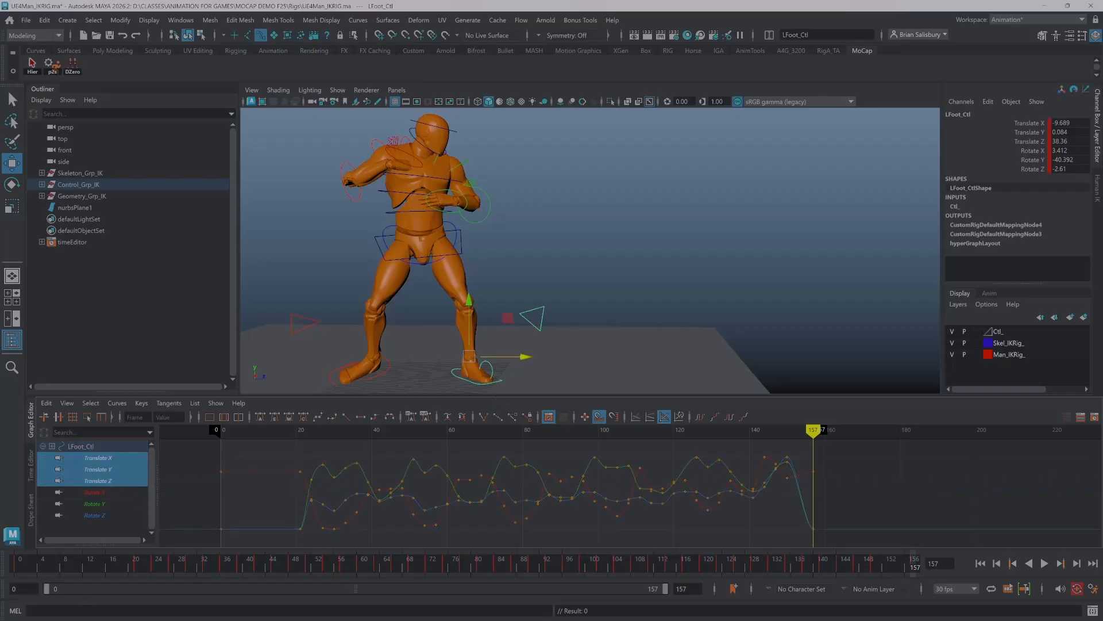
{"action": "left_click_drag", "start_coordinate": [802, 446], "coordinate": [799, 462]}
{"action": "left_click_drag", "start_coordinate": [800, 466], "coordinate": [802, 469]}
{"action": "left_click_drag", "start_coordinate": [804, 444], "coordinate": [305, 531]}
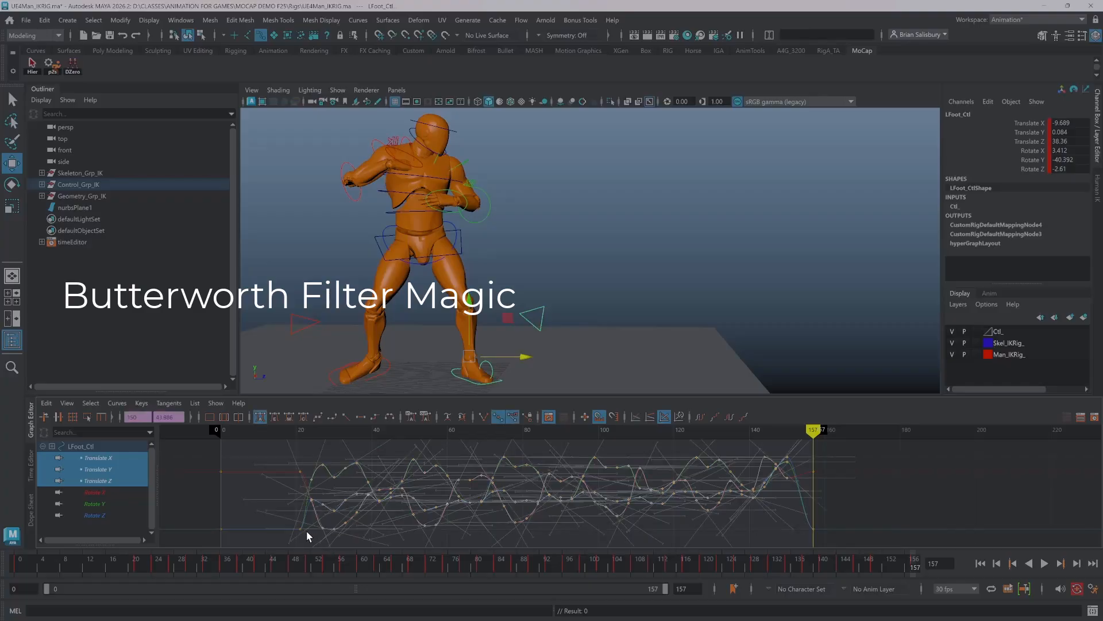
- Set the playback start to frame 22, move the current time to frame 154, and clear the key selection
{"action": "left_click", "coordinate": [117, 404]}
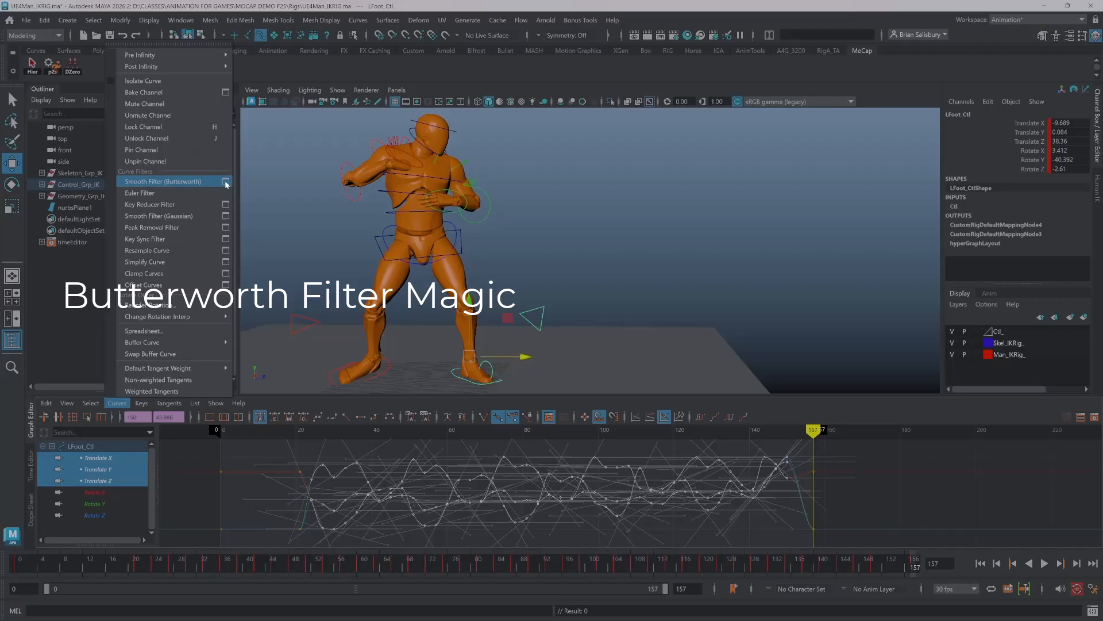
{"action": "left_click", "coordinate": [397, 531]}
{"action": "left_click_drag", "start_coordinate": [218, 430], "coordinate": [297, 428]}
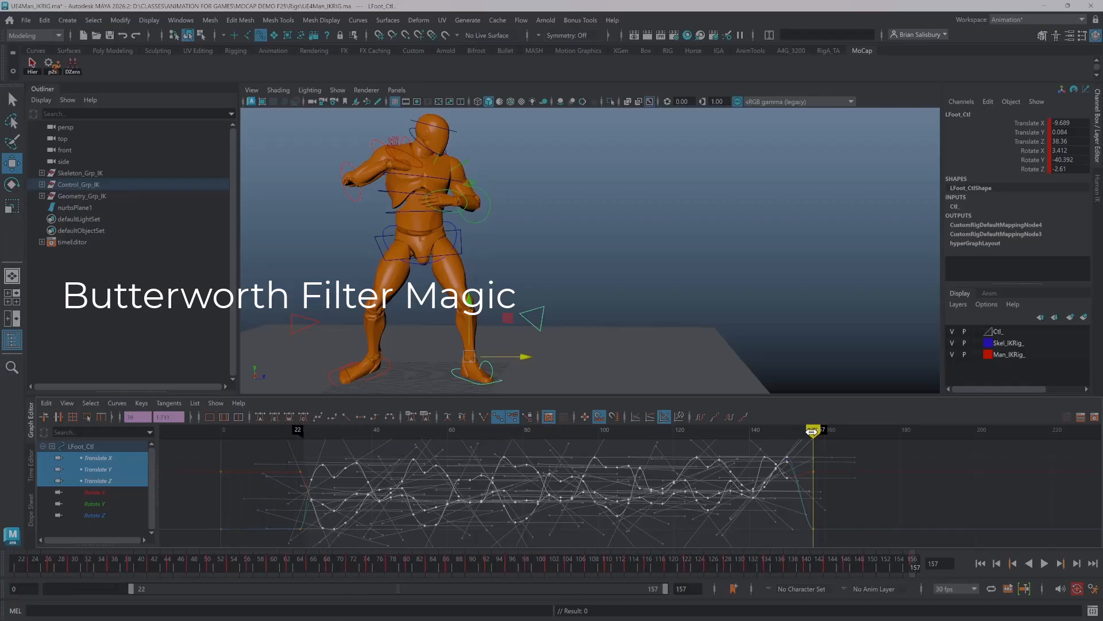
{"action": "left_click_drag", "start_coordinate": [814, 430], "coordinate": [802, 430]}
{"action": "left_click", "coordinate": [900, 501]}
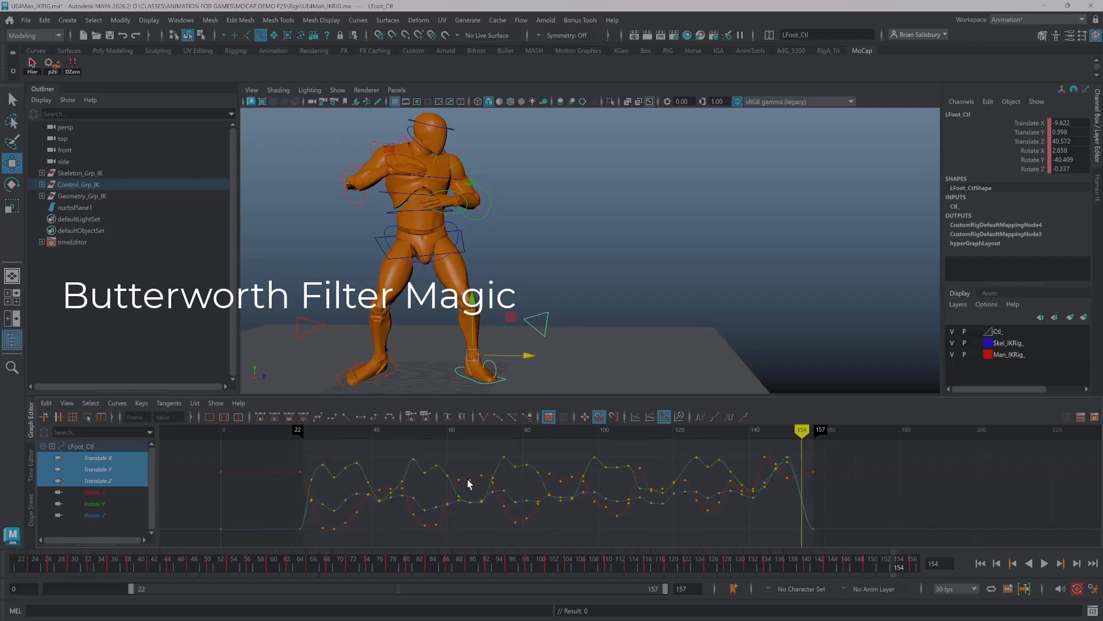
- Reselect the left foot's translation keys, go to frame 62, and turn on Preview in the Butterworth smooth filter options
{"action": "left_click_drag", "start_coordinate": [465, 471], "coordinate": [464, 530]}
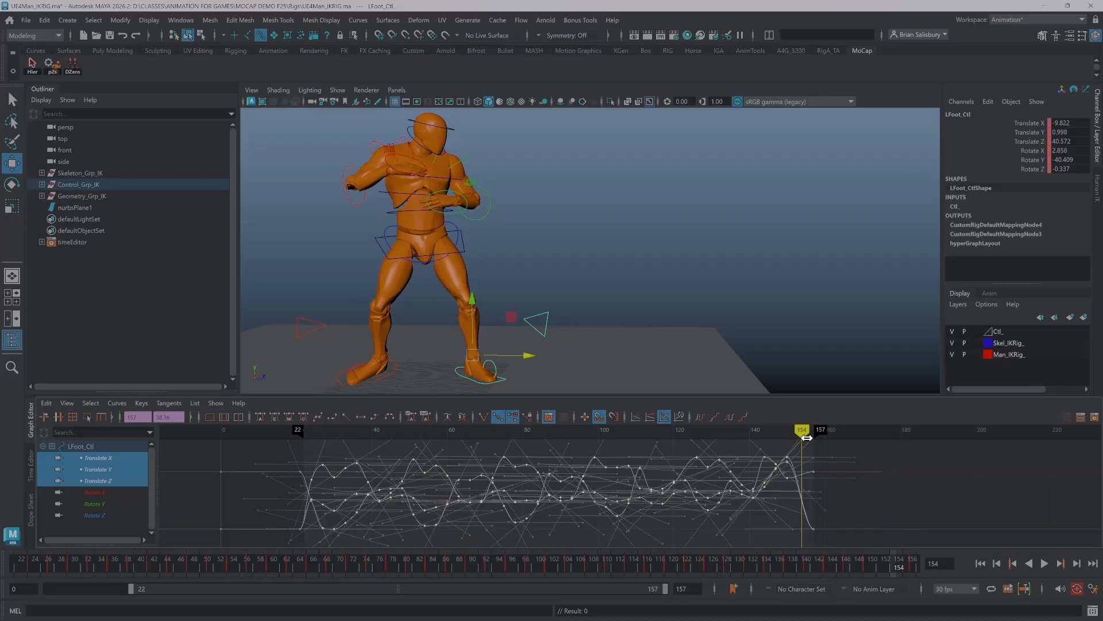
{"action": "mouse_move", "coordinate": [807, 438]}
{"action": "left_mouse_down"}
{"action": "mouse_move", "coordinate": [266, 477]}
{"action": "mouse_move", "coordinate": [350, 472]}
{"action": "mouse_move", "coordinate": [830, 509]}
{"action": "mouse_move", "coordinate": [550, 526]}
{"action": "mouse_move", "coordinate": [242, 510]}
{"action": "mouse_move", "coordinate": [454, 510]}
{"action": "left_mouse_up"}
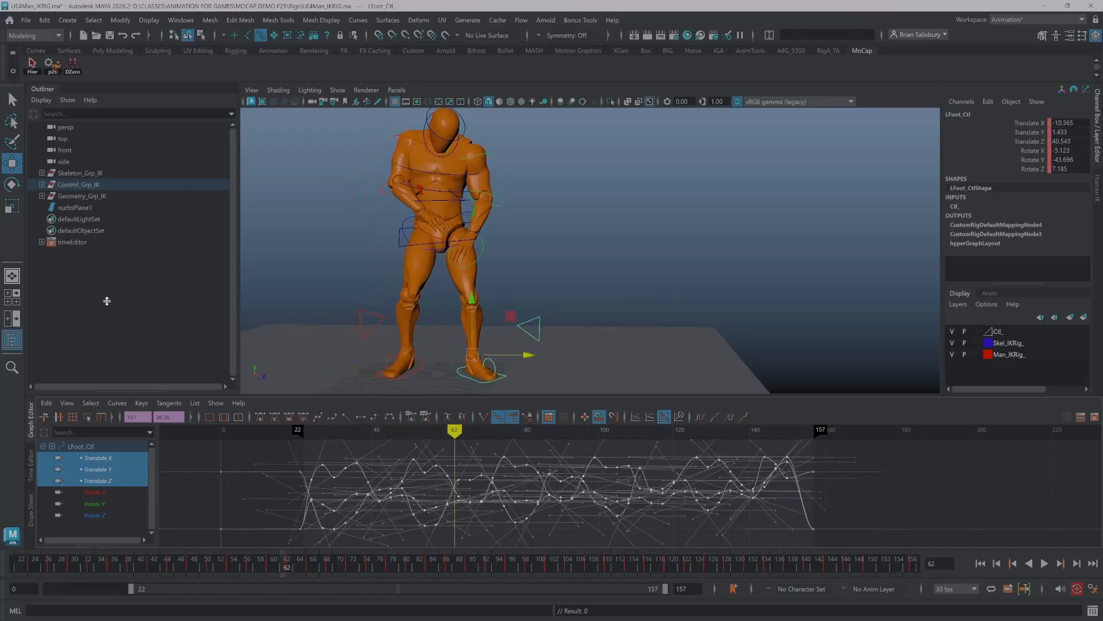
{"action": "left_click", "coordinate": [117, 403]}
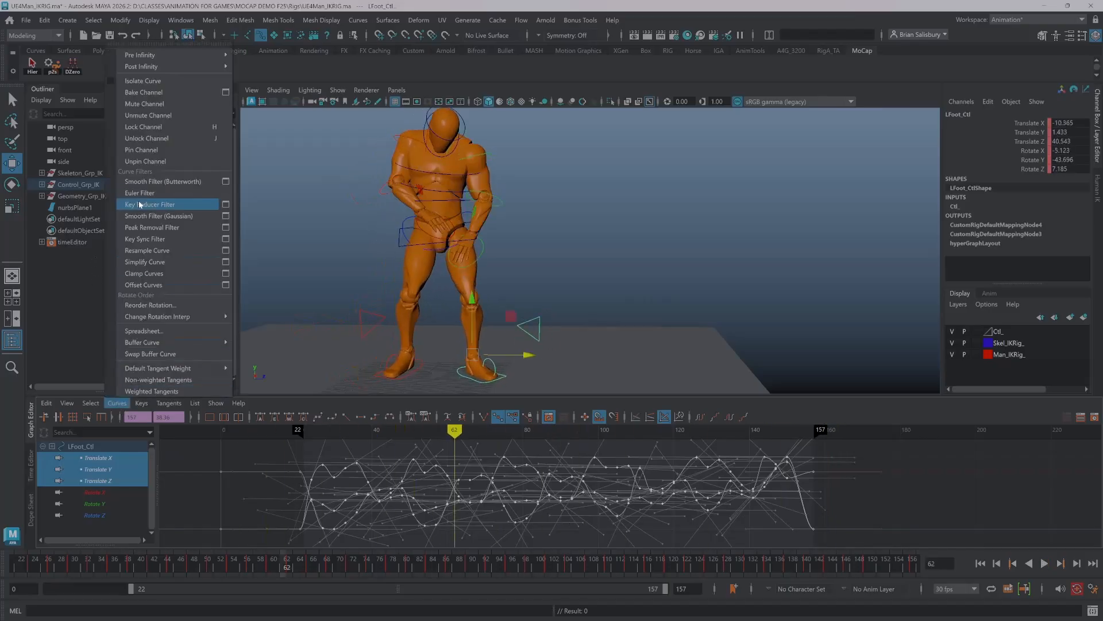
{"action": "left_click", "coordinate": [226, 182]}
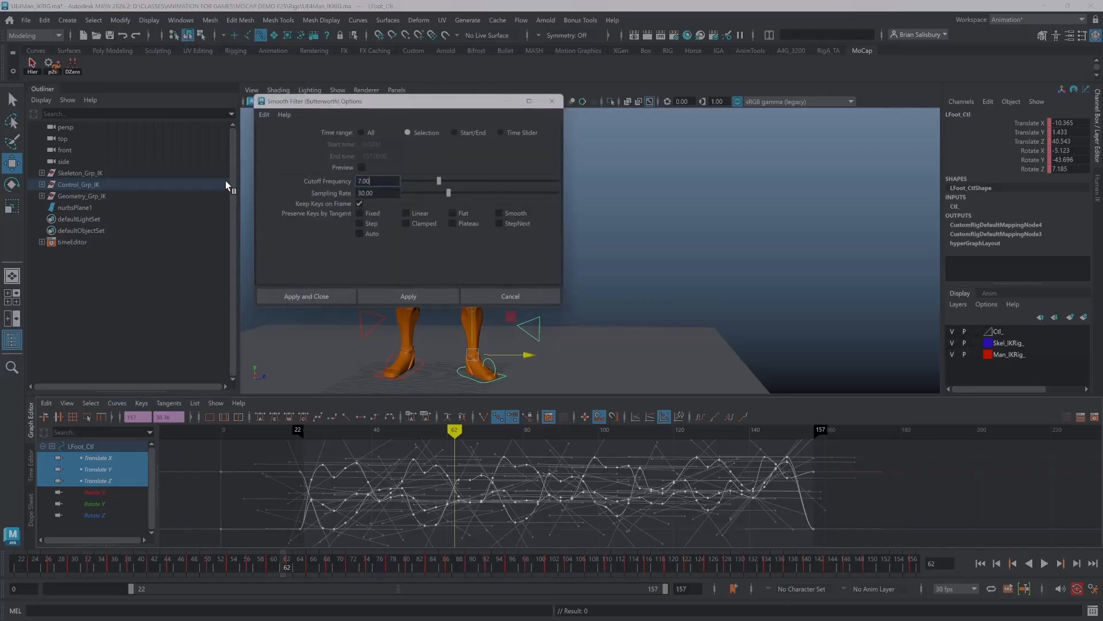
{"action": "left_click_drag", "start_coordinate": [394, 101], "coordinate": [727, 136]}
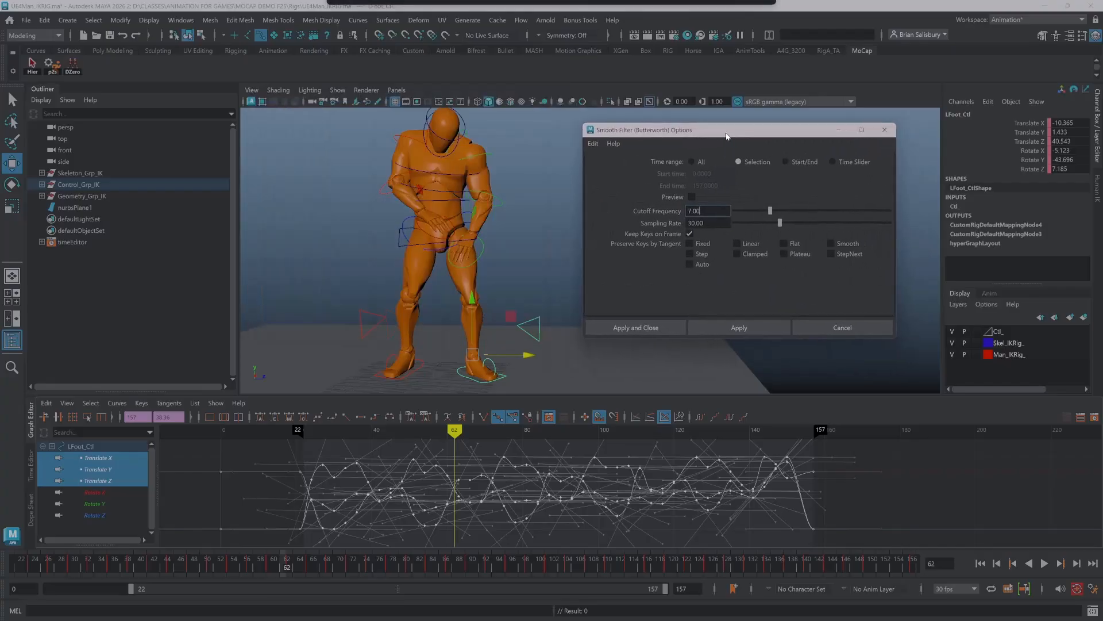
{"action": "left_click", "coordinate": [691, 196]}
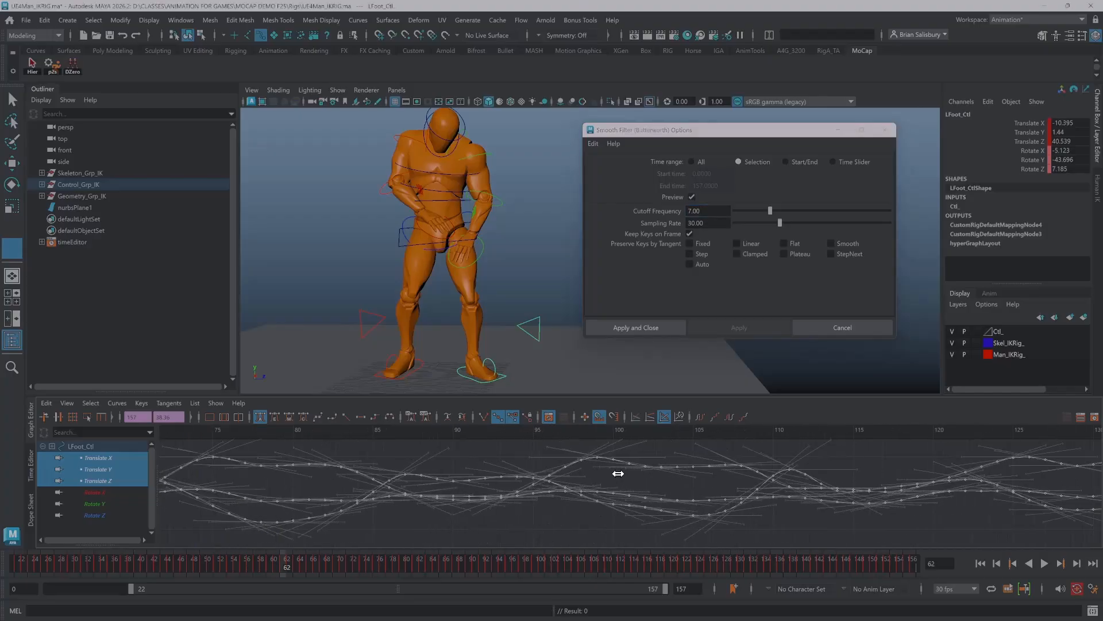
{"action": "scroll", "coordinate": [603, 481], "scroll_direction": "up", "scroll_amount": 4}
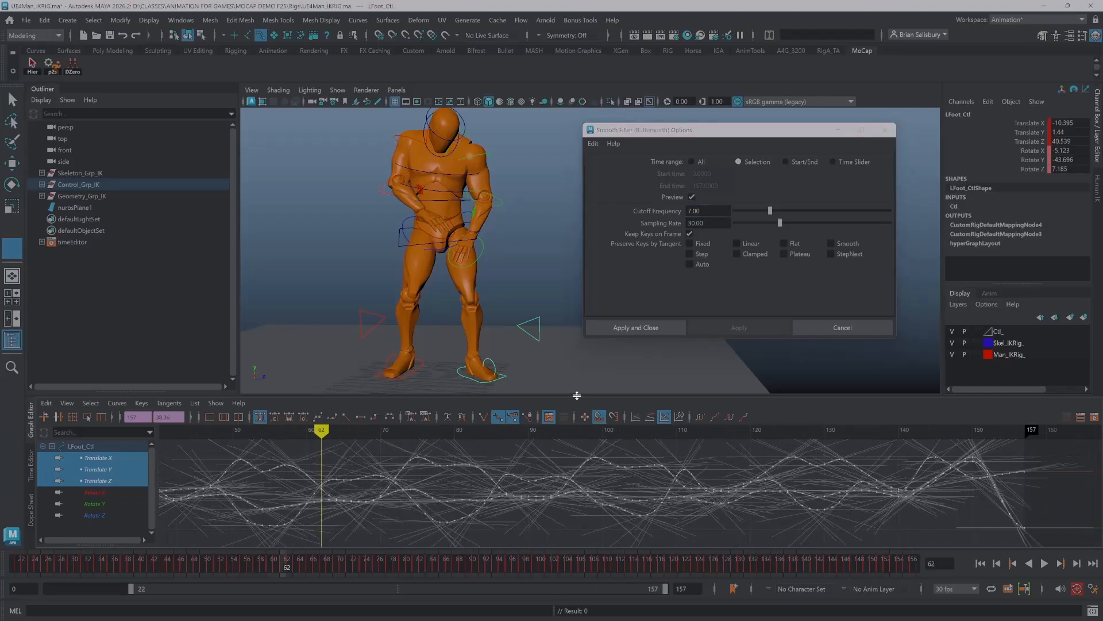
{"action": "left_click_drag", "start_coordinate": [576, 396], "coordinate": [576, 354]}
{"action": "right_click_drag", "start_coordinate": [624, 479], "coordinate": [637, 446], "text": "alt+shift"}
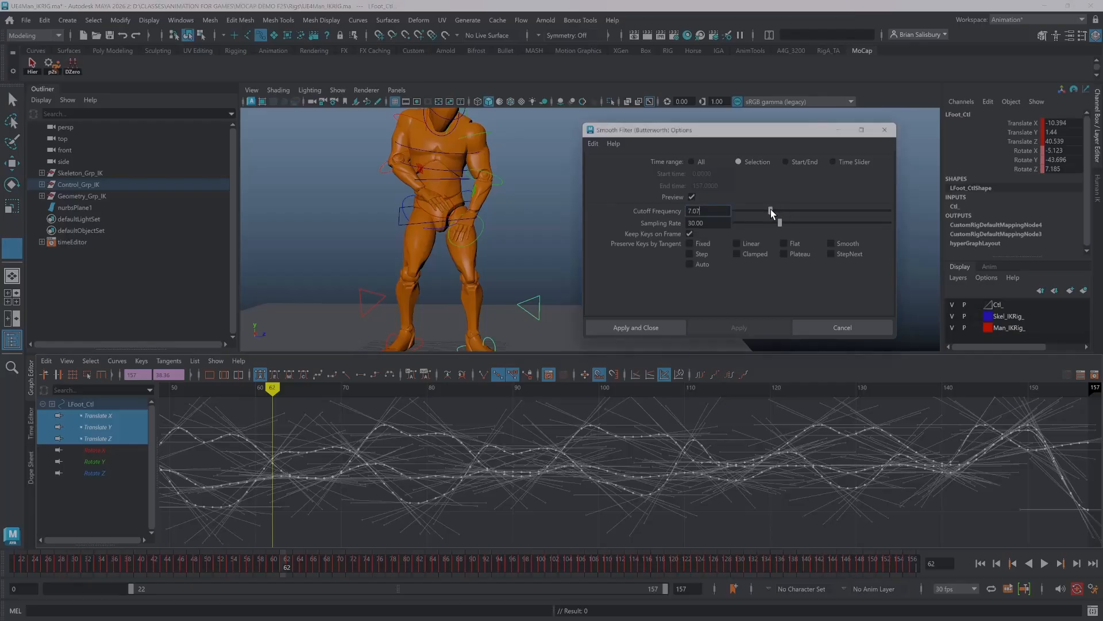
- Set the Butterworth filter's cutoff frequency to 1.16 and sampling rate to 4.88, and check the foot motion up to frame 82
{"action": "left_click_drag", "start_coordinate": [770, 211], "coordinate": [738, 215]}
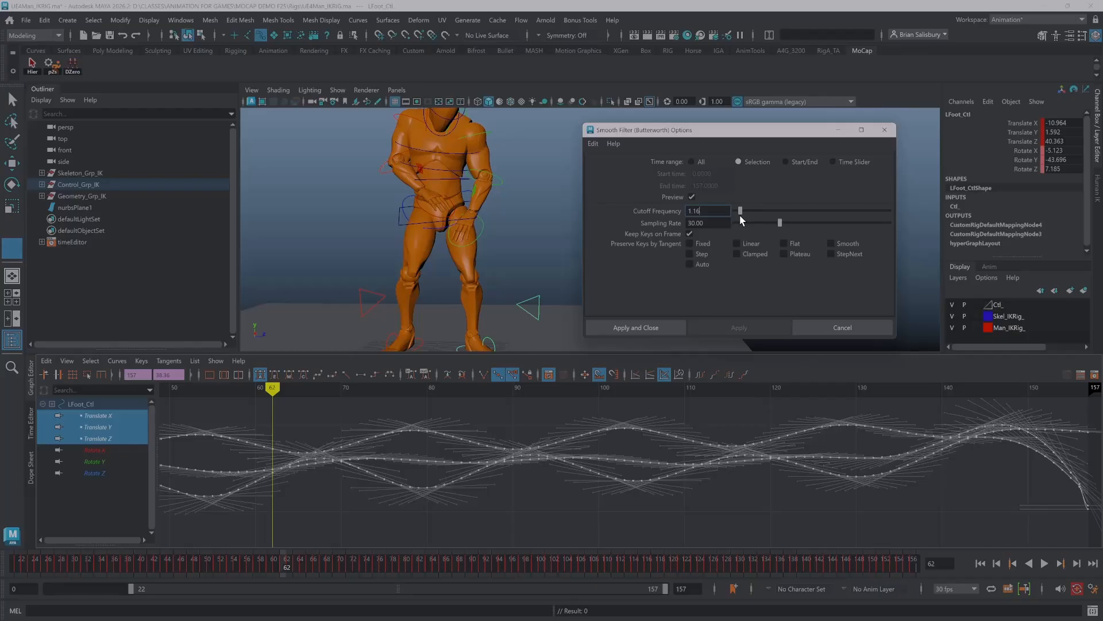
{"action": "left_click_drag", "start_coordinate": [783, 224], "coordinate": [741, 229]}
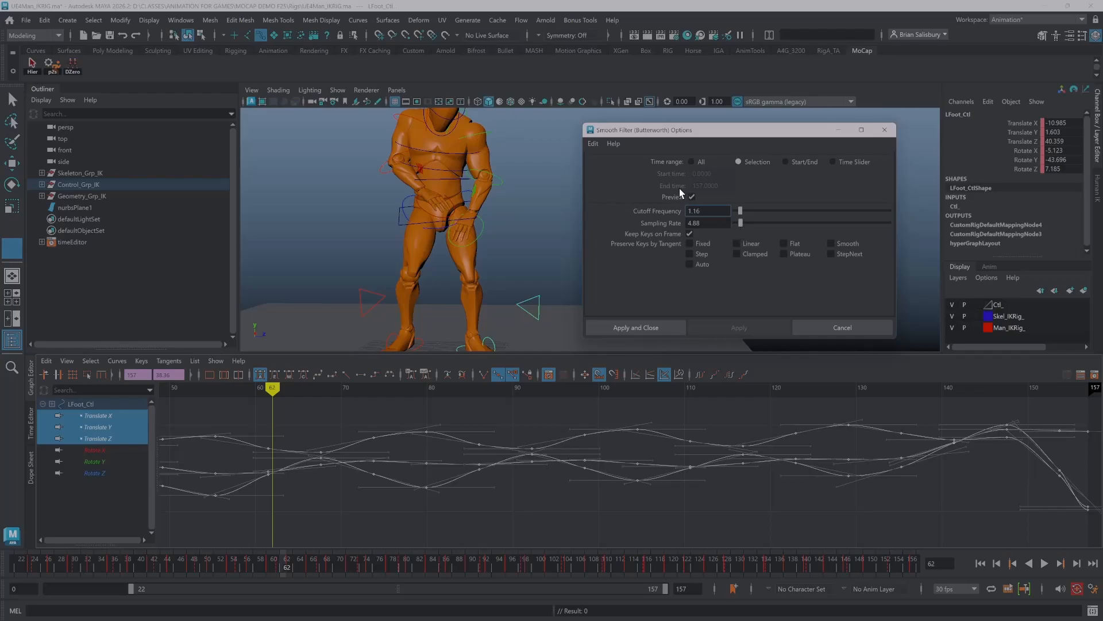
{"action": "mouse_move", "coordinate": [285, 567]}
{"action": "left_mouse_down"}
{"action": "mouse_move", "coordinate": [47, 546]}
{"action": "mouse_move", "coordinate": [419, 566]}
{"action": "left_mouse_up"}
{"action": "middle_click_drag", "start_coordinate": [309, 329], "coordinate": [308, 216], "text": "alt"}
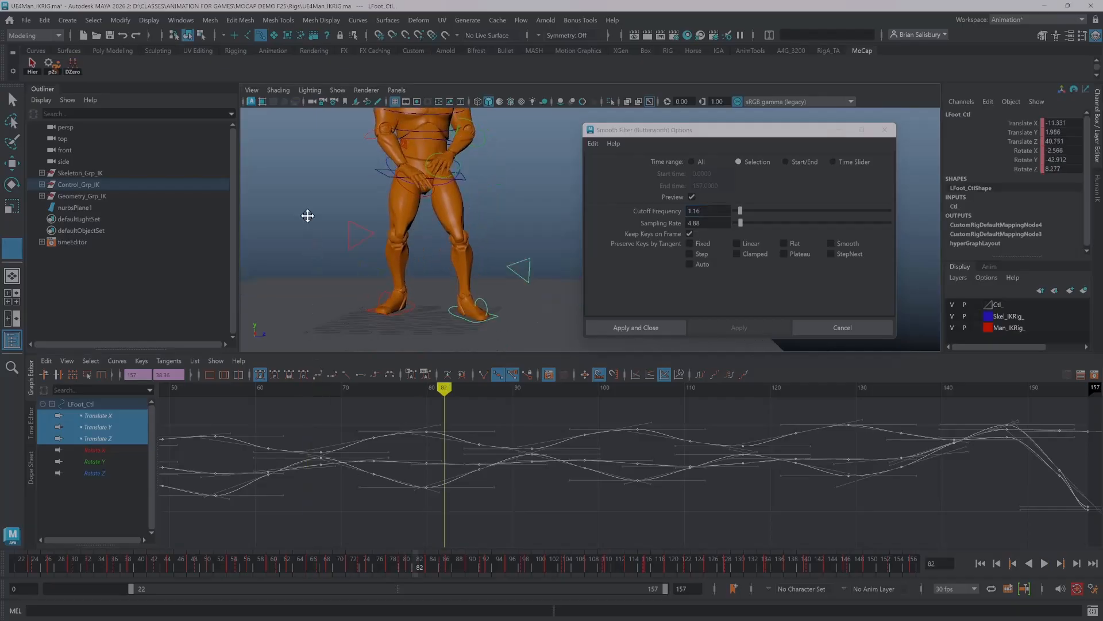
- Check the left foot at frame 140, apply the Butterworth filter to its translation keys, and clear the key selection
{"action": "mouse_move", "coordinate": [419, 563]}
{"action": "left_mouse_down"}
{"action": "mouse_move", "coordinate": [87, 566]}
{"action": "mouse_move", "coordinate": [257, 581]}
{"action": "mouse_move", "coordinate": [911, 567]}
{"action": "mouse_move", "coordinate": [710, 603]}
{"action": "mouse_move", "coordinate": [489, 598]}
{"action": "mouse_move", "coordinate": [796, 590]}
{"action": "left_mouse_up"}
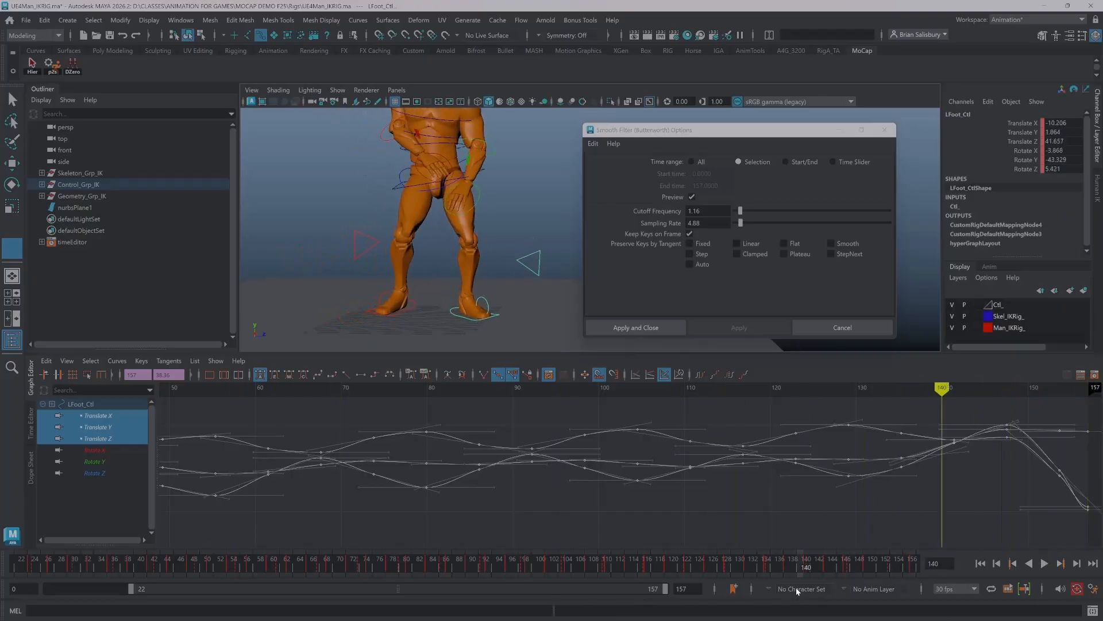
{"action": "left_click", "coordinate": [660, 328]}
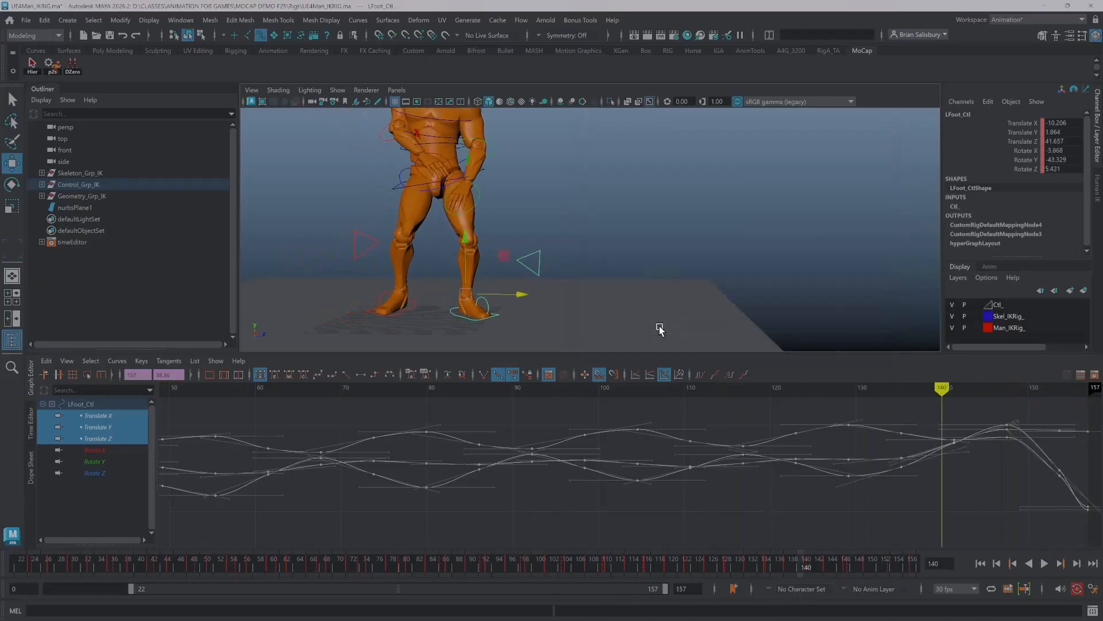
{"action": "left_click", "coordinate": [646, 496]}
{"action": "key", "text": "a"}
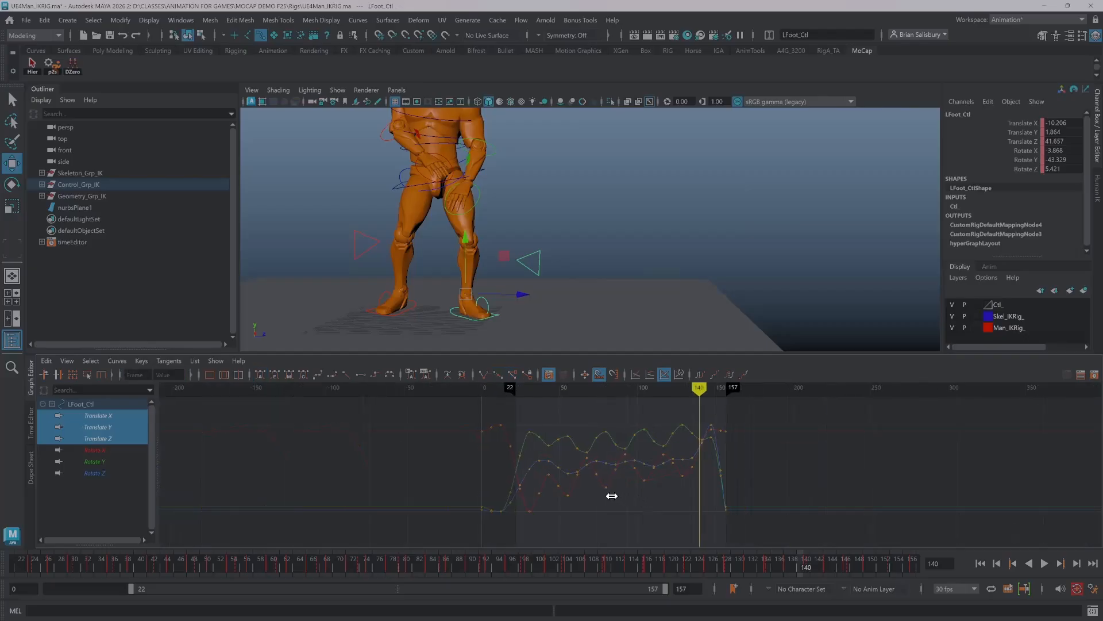
- Set the playback start to frame 1 and move the current time back to frame 1
{"action": "right_click_drag", "start_coordinate": [644, 480], "coordinate": [665, 493], "text": "alt+shift"}
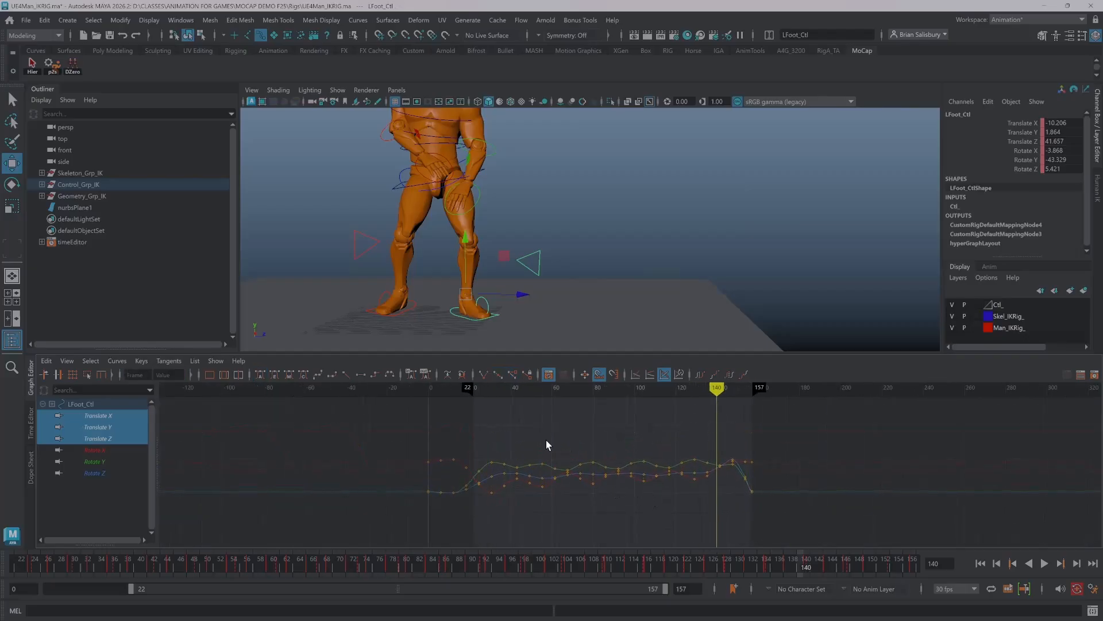
{"action": "left_click_drag", "start_coordinate": [476, 388], "coordinate": [427, 387]}
{"action": "mouse_move", "coordinate": [717, 391]}
{"action": "left_mouse_down"}
{"action": "mouse_move", "coordinate": [756, 392]}
{"action": "mouse_move", "coordinate": [430, 398]}
{"action": "left_mouse_up"}
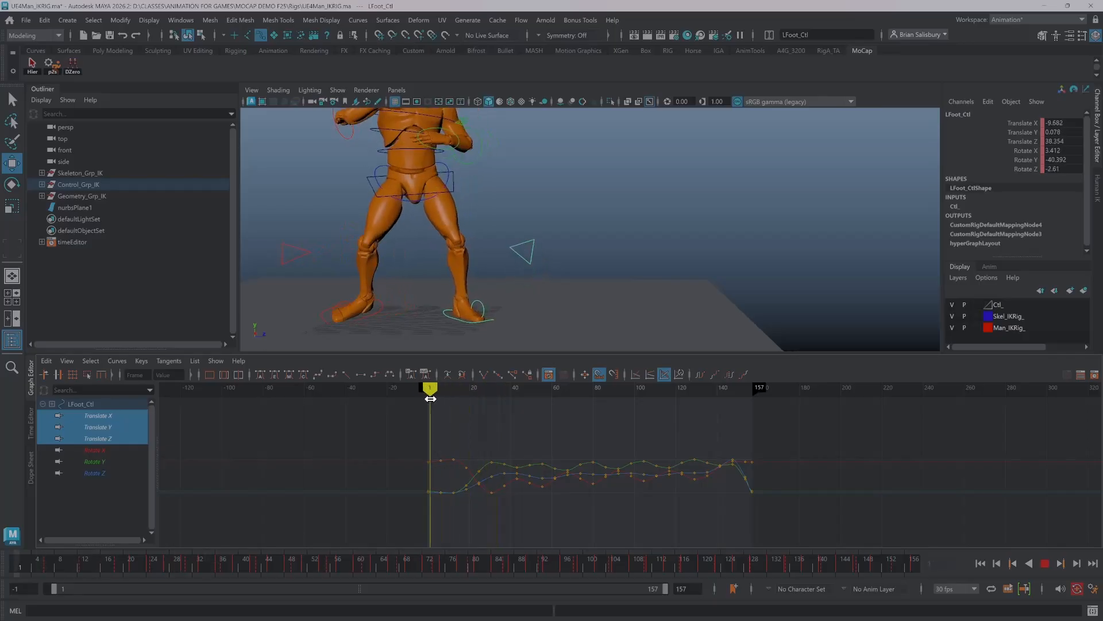
{"action": "left_click_drag", "start_coordinate": [430, 398], "coordinate": [430, 399]}
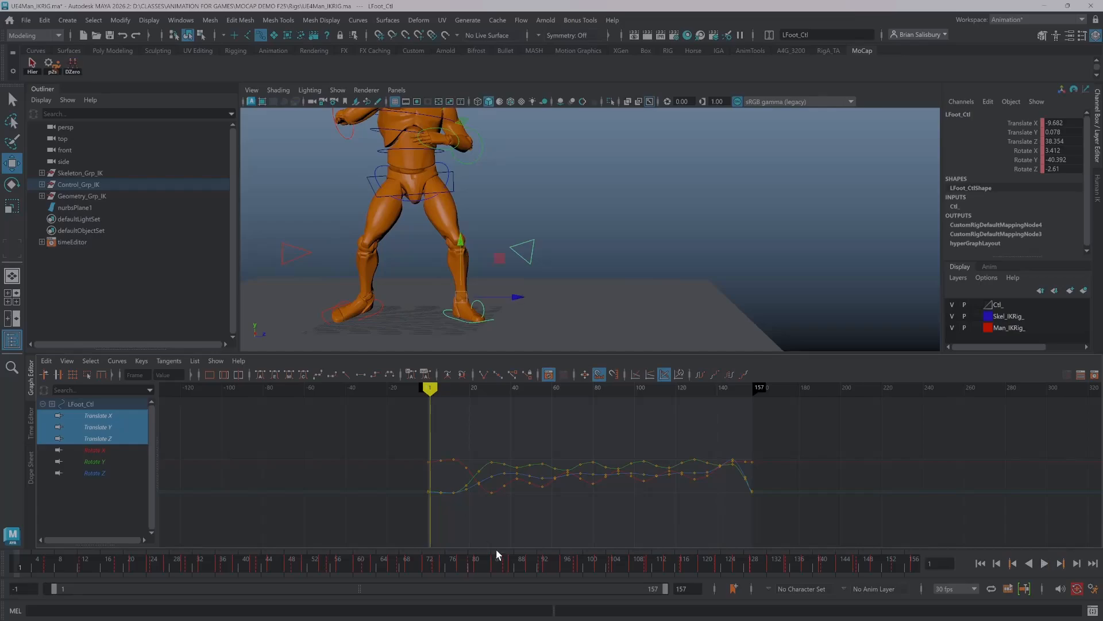
- Isolate LFoot_Ctl's Translate X curve and, with the current time at frame 155, select its keys between the start and end poses
{"action": "left_click", "coordinate": [111, 416]}
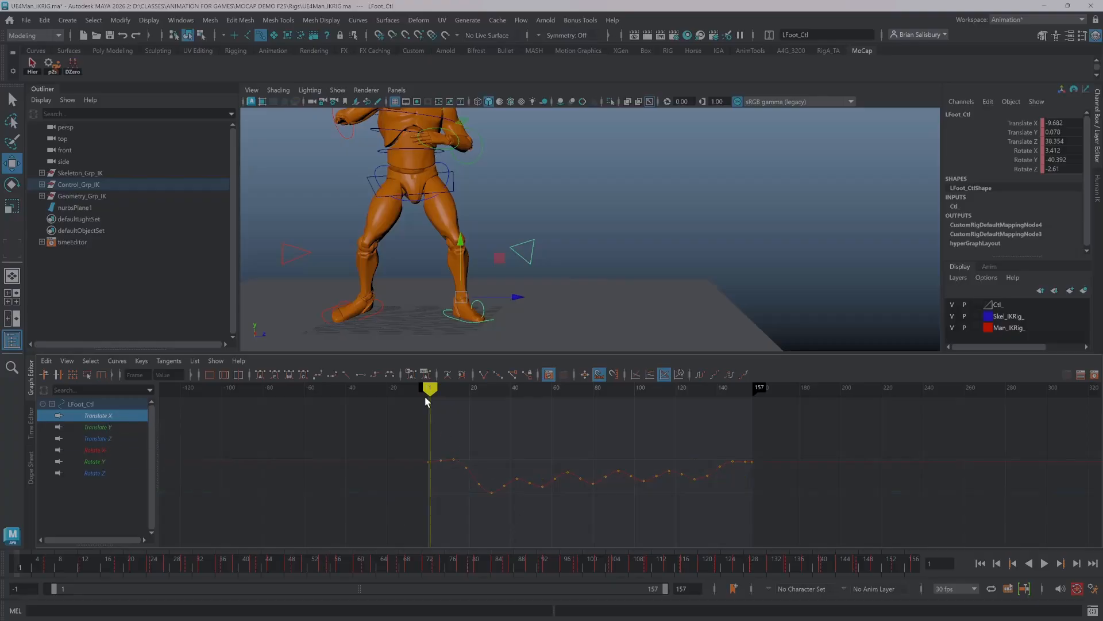
{"action": "mouse_move", "coordinate": [429, 396]}
{"action": "left_mouse_down"}
{"action": "mouse_move", "coordinate": [571, 398]}
{"action": "mouse_move", "coordinate": [755, 426]}
{"action": "mouse_move", "coordinate": [489, 426]}
{"action": "mouse_move", "coordinate": [747, 430]}
{"action": "left_mouse_up"}
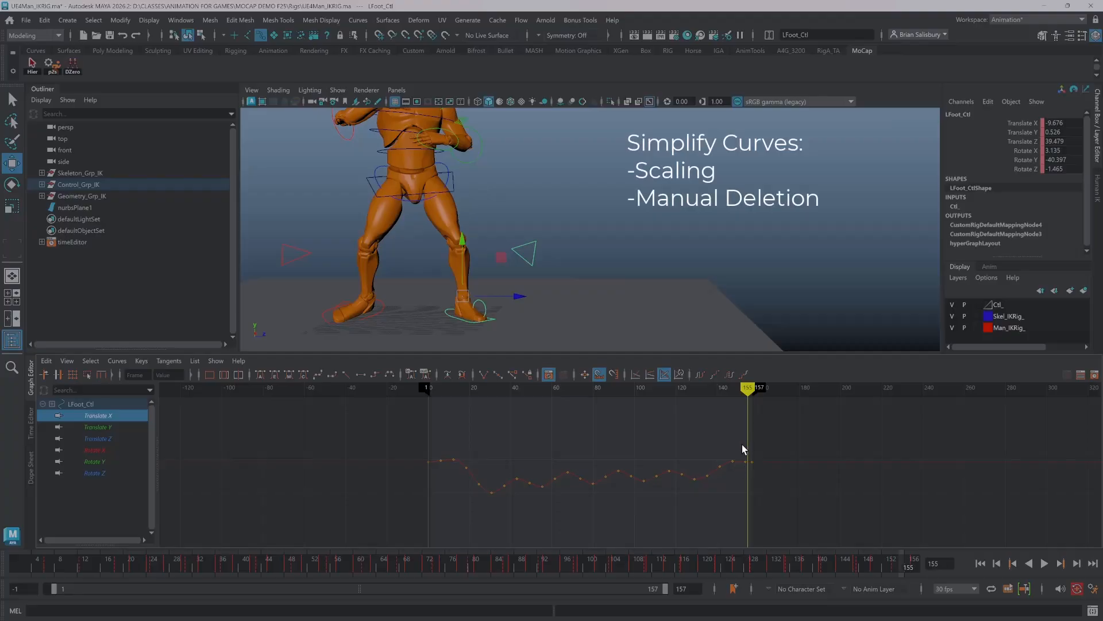
{"action": "left_click_drag", "start_coordinate": [447, 442], "coordinate": [747, 503]}
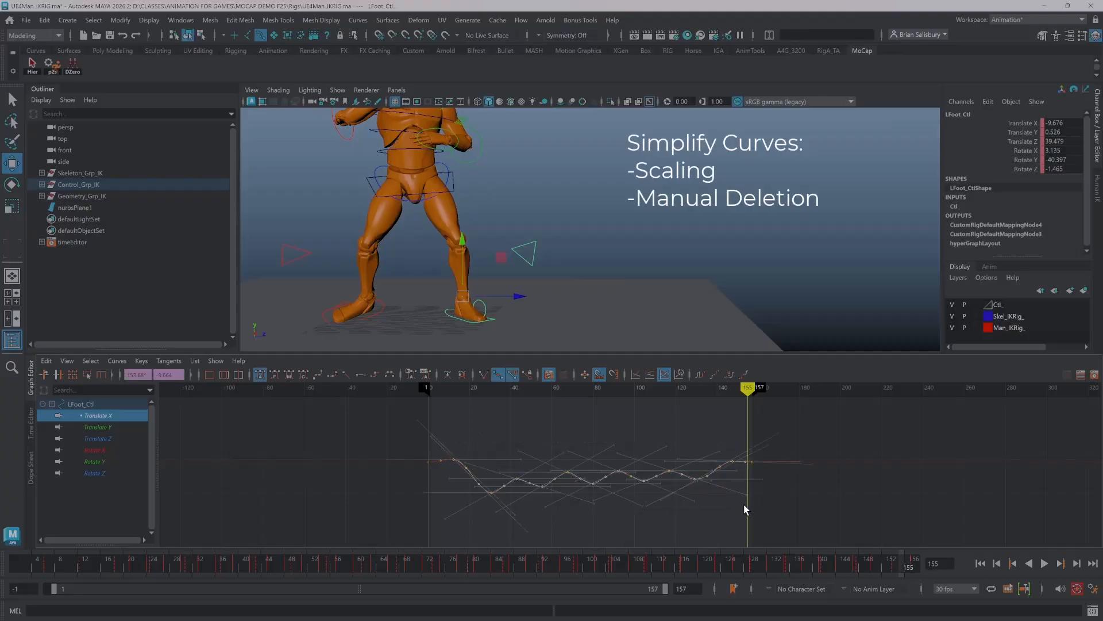
- Try the Peak Removal filter with Preview on the selected Translate X keys, and cancel it
{"action": "left_click", "coordinate": [117, 361]}
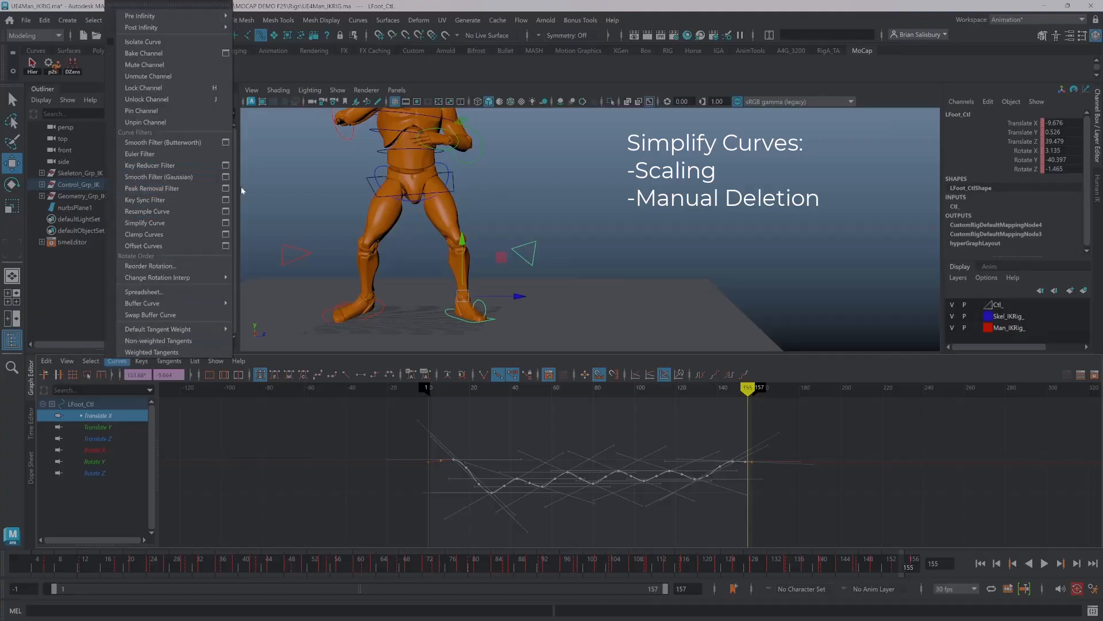
{"action": "left_click", "coordinate": [226, 188]}
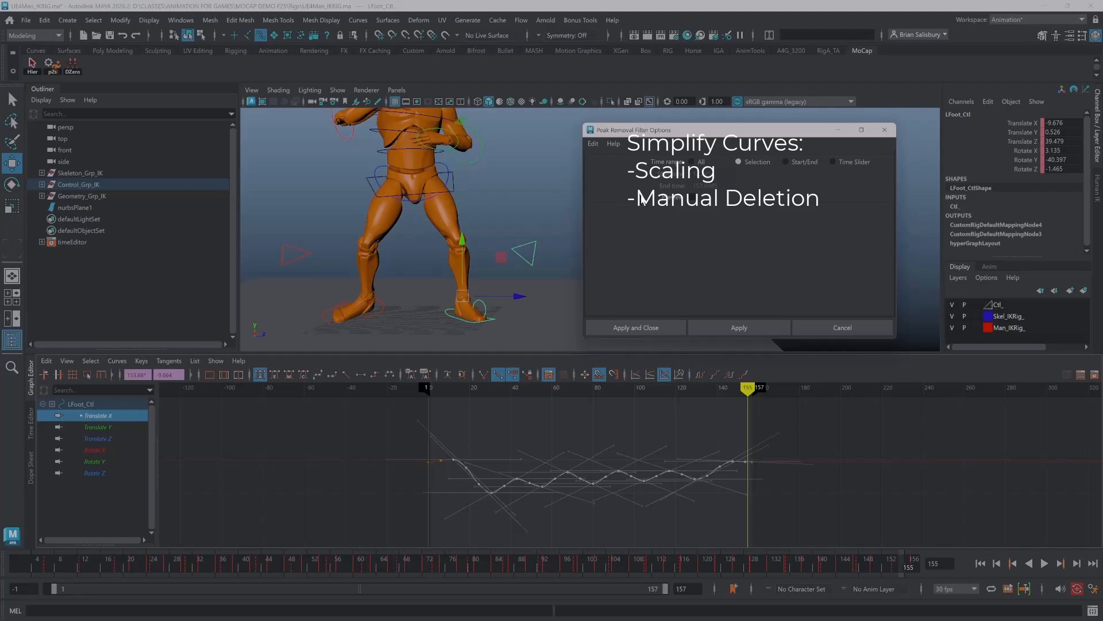
{"action": "left_click", "coordinate": [692, 197]}
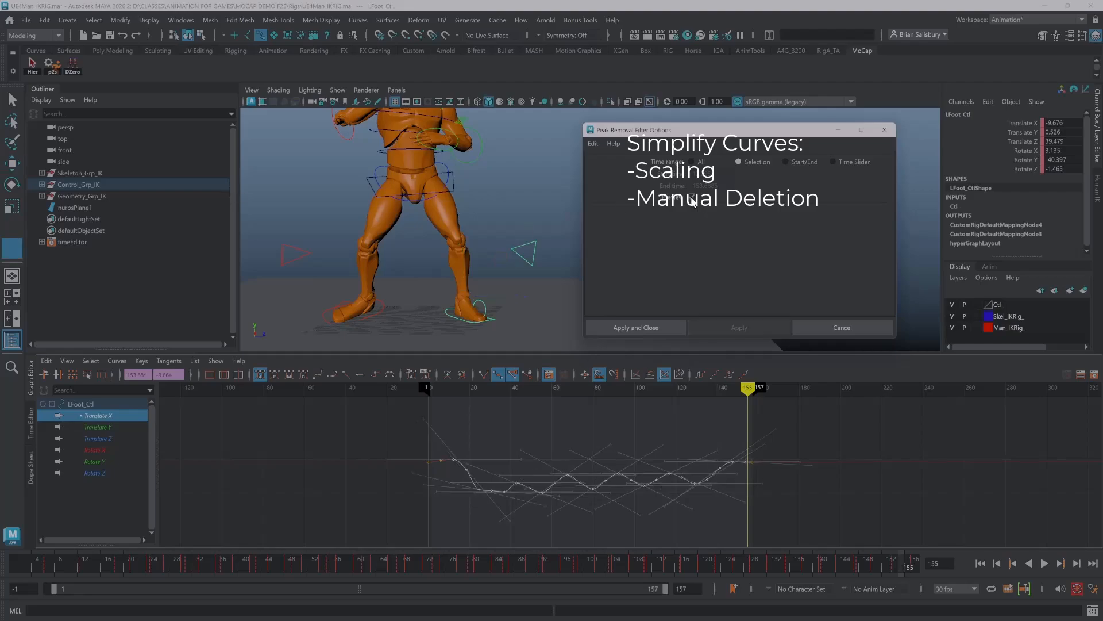
{"action": "left_click", "coordinate": [692, 199]}
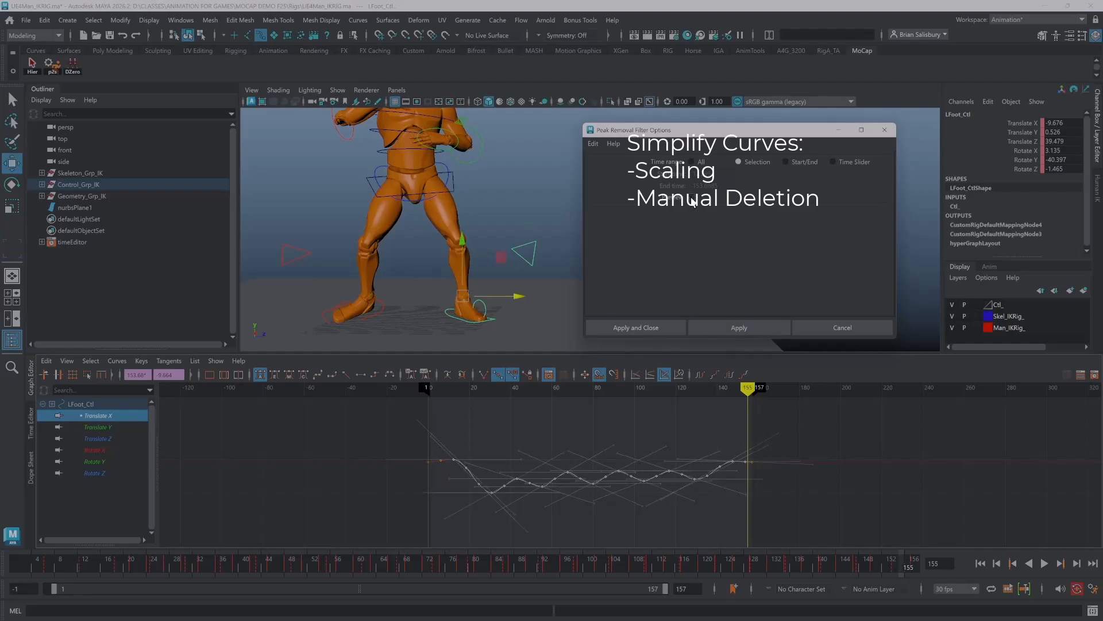
{"action": "left_click", "coordinate": [852, 328]}
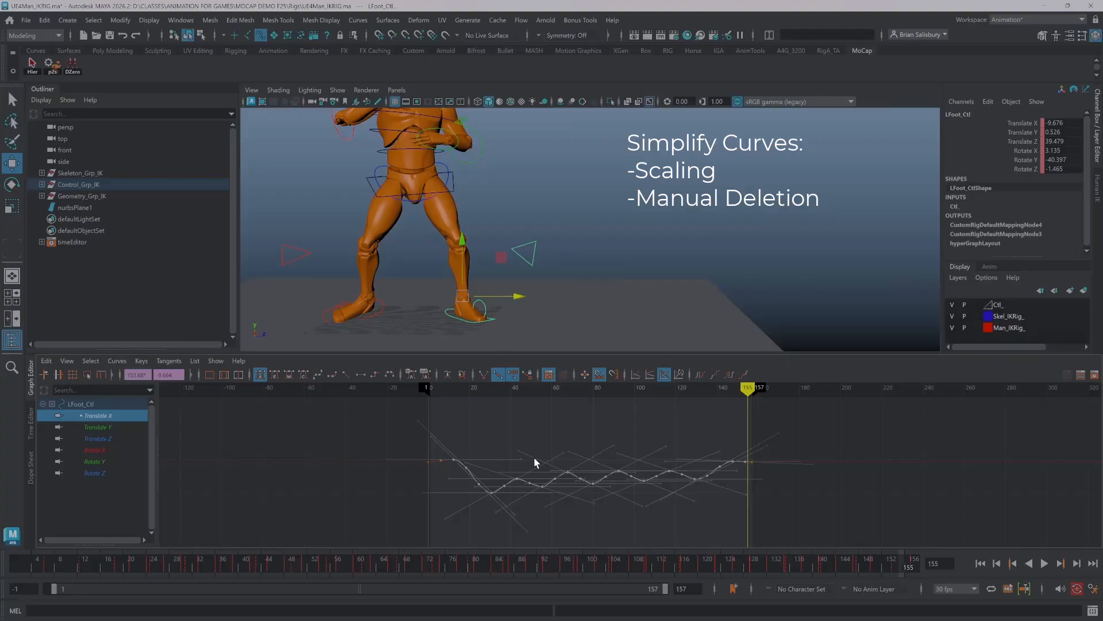
- Scale the selected Translate X keys down in value to flatten the curve, undo the excess scaling, and clear the selection
{"action": "key", "text": "r"}
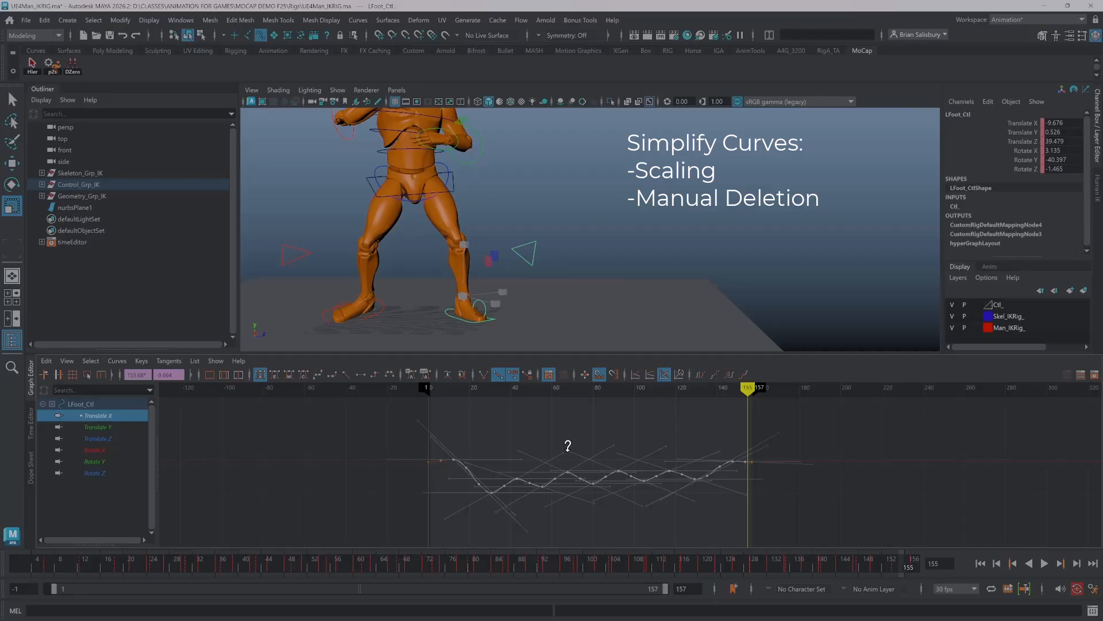
{"action": "middle_click_drag", "start_coordinate": [569, 445], "coordinate": [565, 463]}
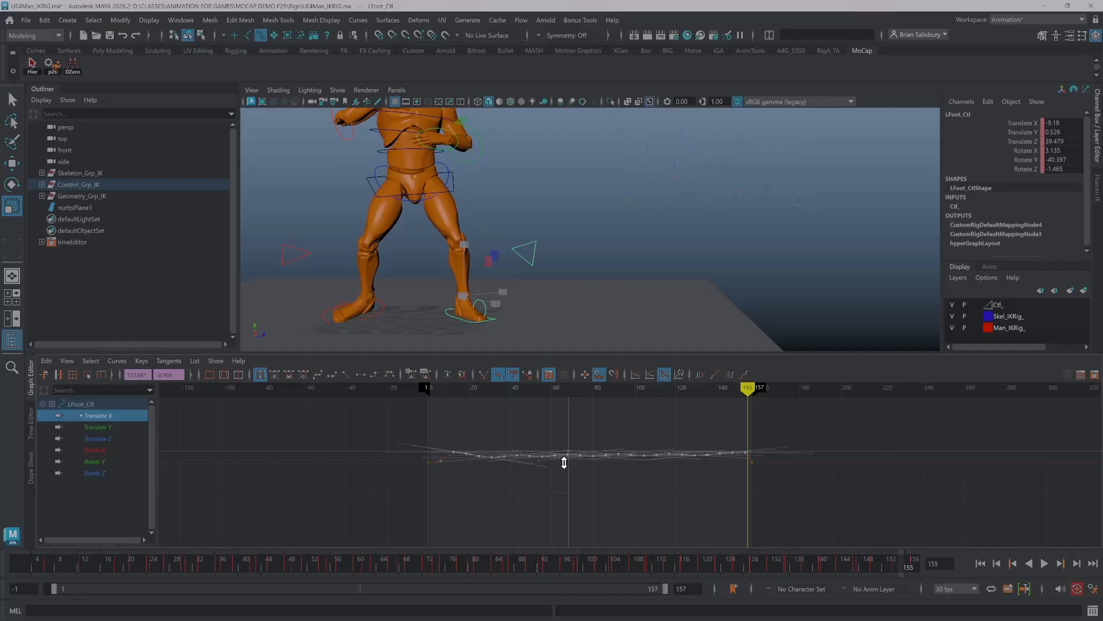
{"action": "key", "text": "ctrl+z"}
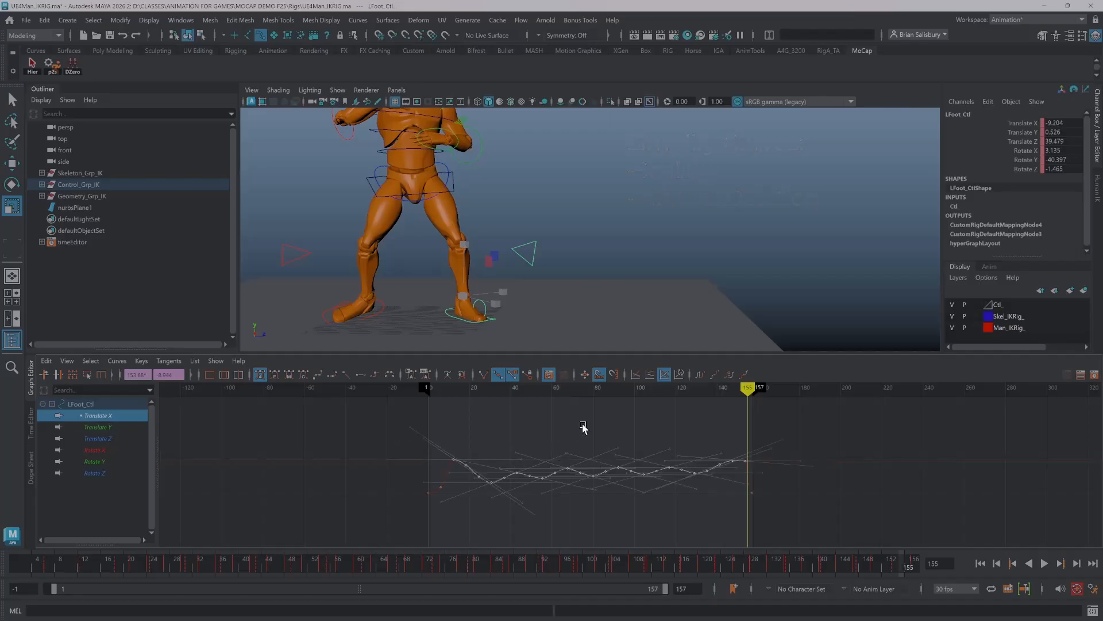
{"action": "left_click", "coordinate": [584, 429]}
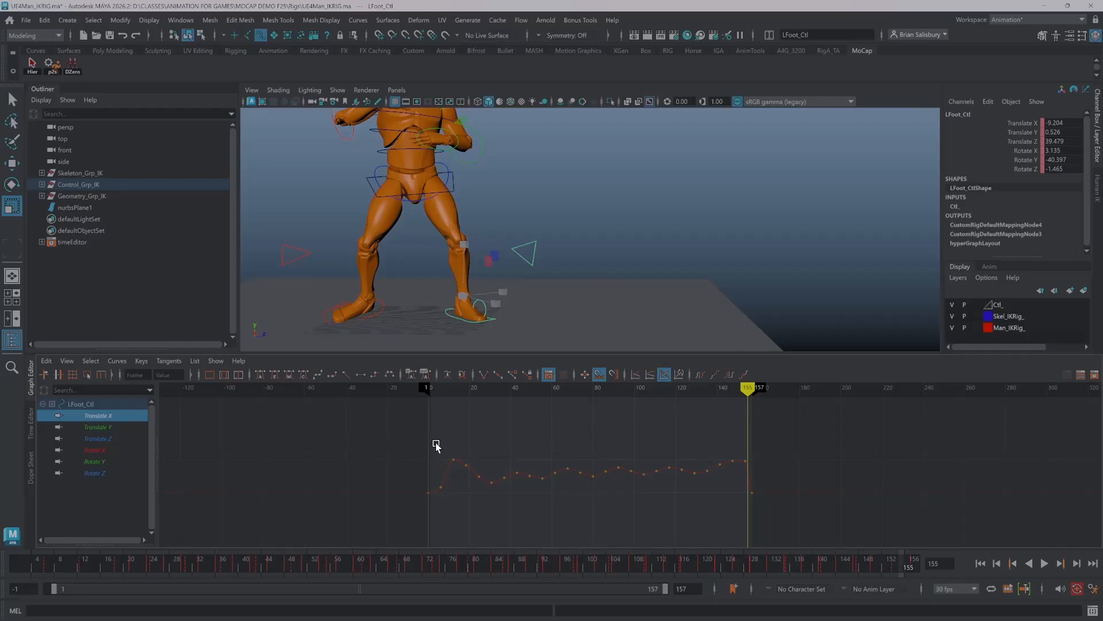
- Reselect the middle Translate X keys, lower them to about -9.672 at frame 155, and check the foot at frame 41
{"action": "left_click_drag", "start_coordinate": [435, 442], "coordinate": [772, 484]}
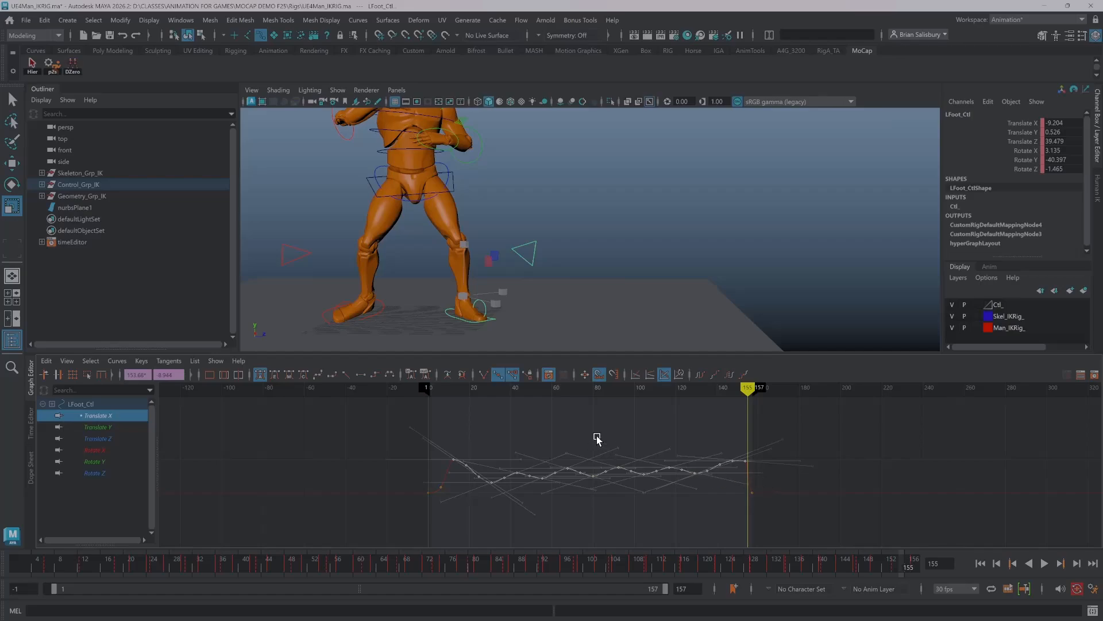
{"action": "key", "text": "w"}
{"action": "middle_click_drag", "start_coordinate": [588, 422], "coordinate": [587, 454], "text": "shift"}
{"action": "key", "text": "ctrl+z"}
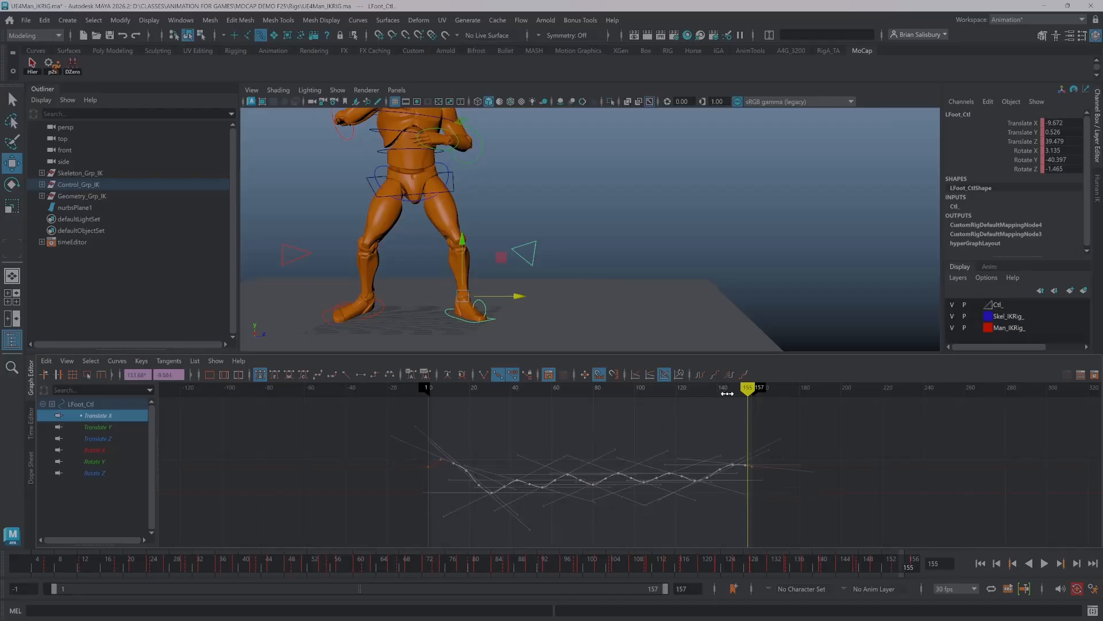
{"action": "mouse_move", "coordinate": [747, 388]}
{"action": "left_mouse_down"}
{"action": "mouse_move", "coordinate": [393, 392]}
{"action": "mouse_move", "coordinate": [512, 391]}
{"action": "left_mouse_up"}
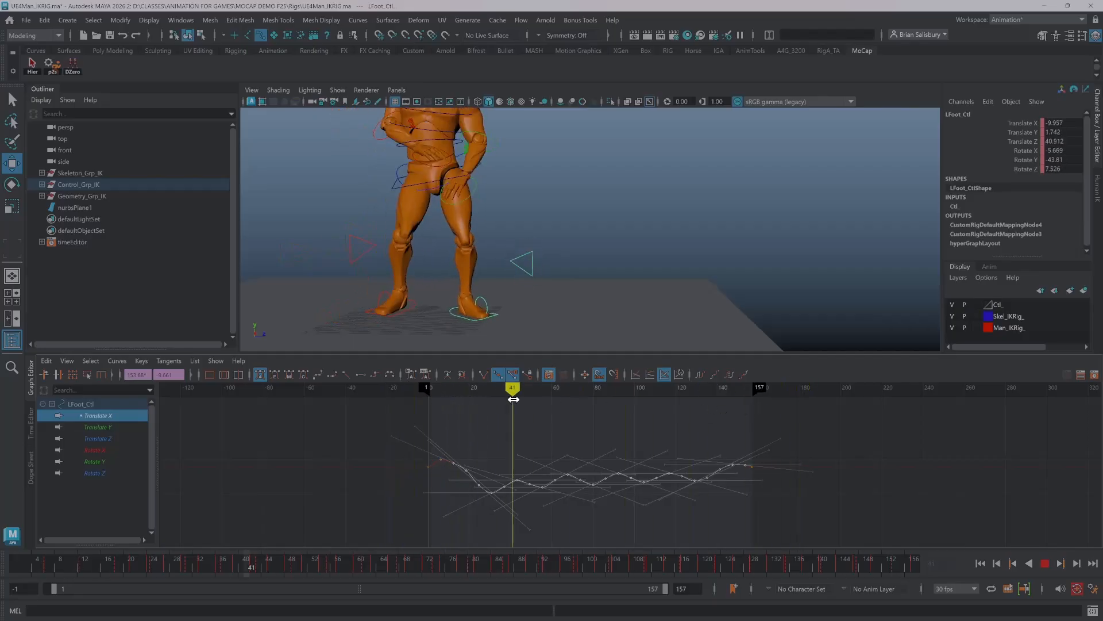
- Delete surplus keys along the Translate X curve, keeping only a few keys that describe its main shape
{"action": "left_click", "coordinate": [427, 422]}
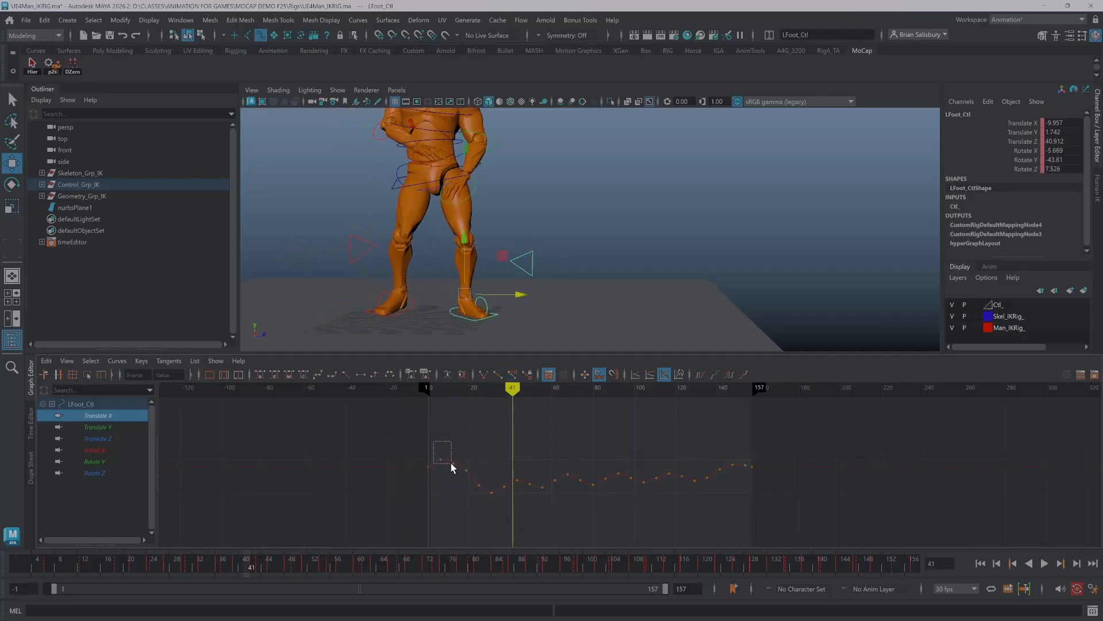
{"action": "middle_click_drag", "start_coordinate": [450, 462], "coordinate": [470, 464]}
{"action": "left_click_drag", "start_coordinate": [503, 502], "coordinate": [508, 501]}
{"action": "key", "text": "Delete"}
{"action": "left_click_drag", "start_coordinate": [529, 499], "coordinate": [584, 485]}
{"action": "key", "text": "Delete"}
{"action": "key", "text": "Delete"}
{"action": "key", "text": "Delete"}
{"action": "left_click_drag", "start_coordinate": [666, 476], "coordinate": [610, 486]}
{"action": "key", "text": "Delete"}
{"action": "left_click_drag", "start_coordinate": [699, 487], "coordinate": [692, 474]}
{"action": "key", "text": "Delete"}
- Raise the remaining Translate X keys between about frames 18 and 128 to reduce the dip in the curve
{"action": "left_click_drag", "start_coordinate": [491, 485], "coordinate": [629, 505]}
{"action": "left_click_drag", "start_coordinate": [715, 471], "coordinate": [509, 504]}
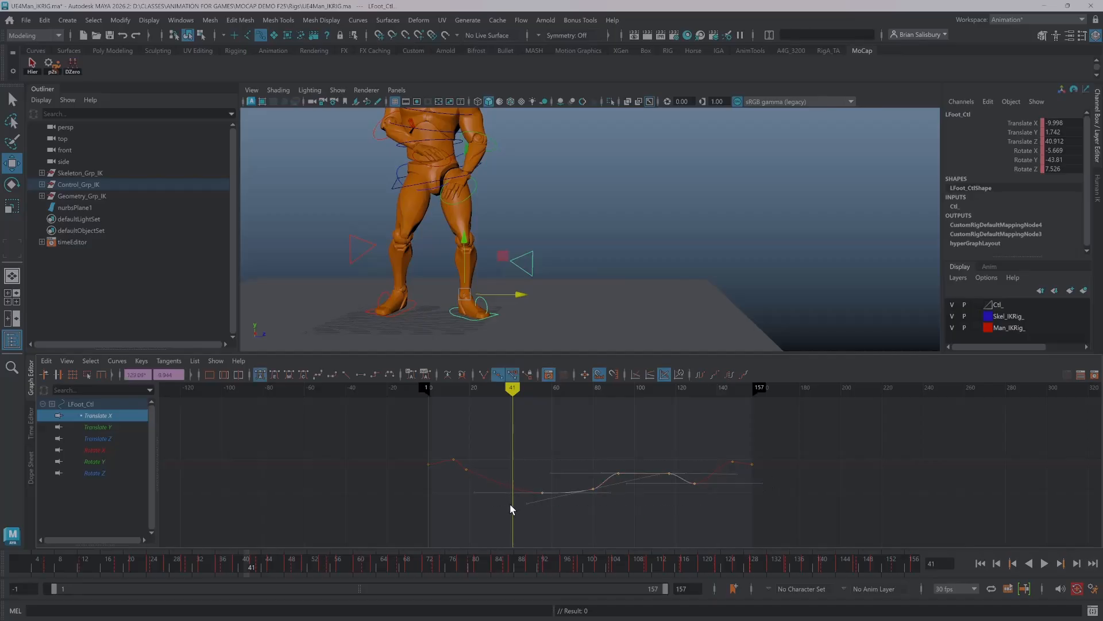
{"action": "middle_click_drag", "start_coordinate": [514, 485], "coordinate": [511, 476], "text": "shift"}
{"action": "left_click", "coordinate": [524, 443]}
{"action": "left_click_drag", "start_coordinate": [606, 487], "coordinate": [454, 509]}
{"action": "left_click_drag", "start_coordinate": [457, 470], "coordinate": [676, 526]}
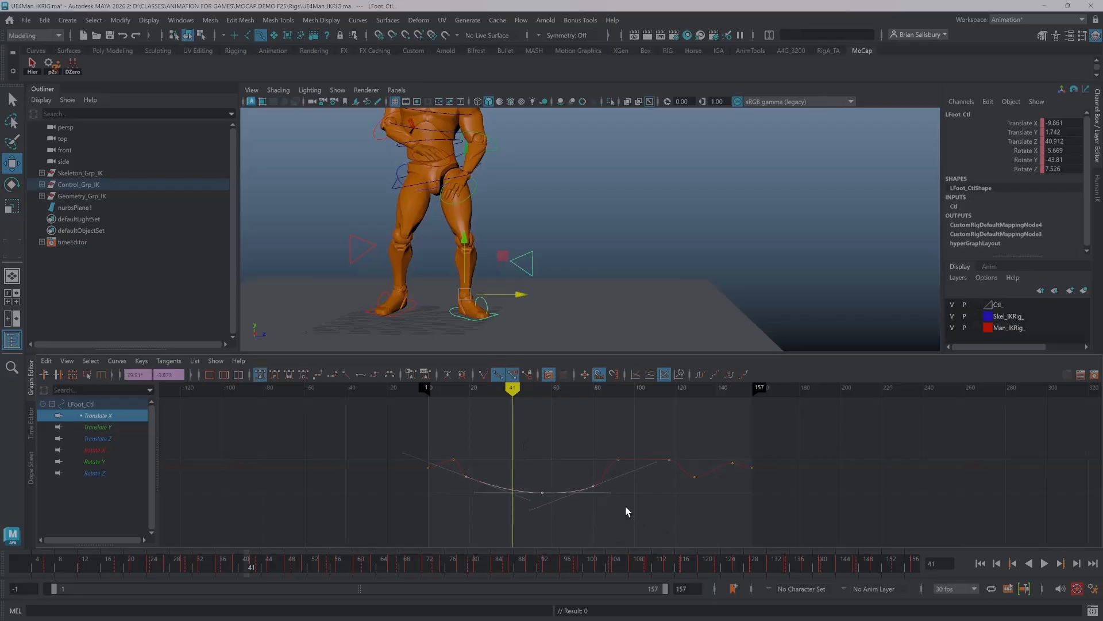
{"action": "middle_click_drag", "start_coordinate": [625, 504], "coordinate": [621, 477], "text": "shift"}
{"action": "left_click", "coordinate": [459, 440]}
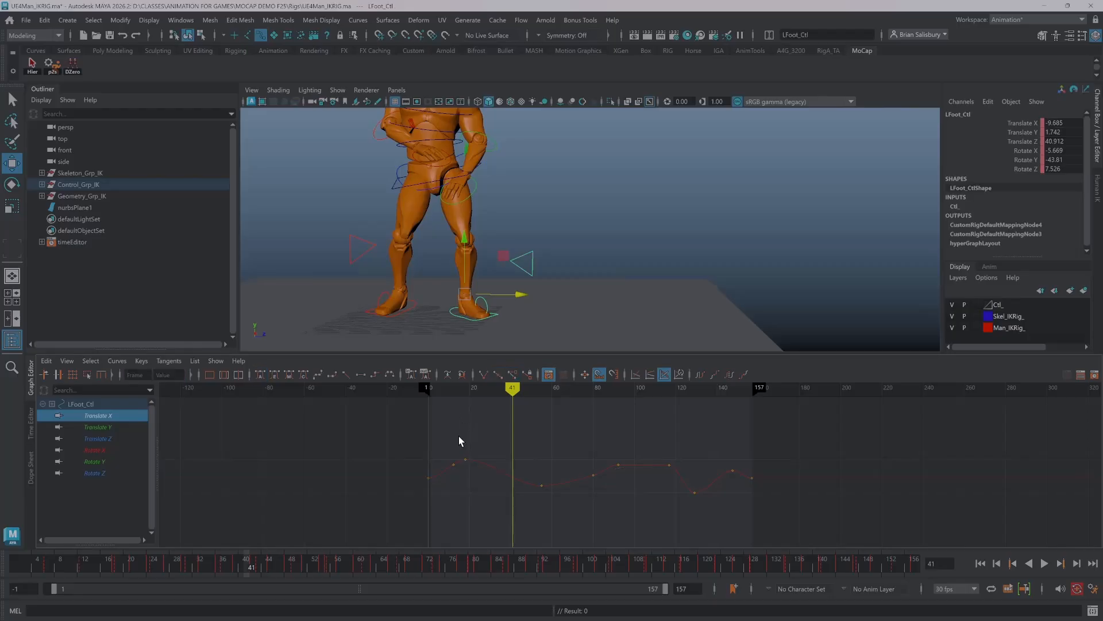
- Raise the low Translate X key near frame 130, and delete the extra key near frame 12
{"action": "left_click_drag", "start_coordinate": [734, 516], "coordinate": [734, 516]}
{"action": "middle_click_drag", "start_coordinate": [734, 516], "coordinate": [571, 471], "text": "shift"}
{"action": "left_click_drag", "start_coordinate": [449, 448], "coordinate": [494, 488]}
{"action": "left_click_drag", "start_coordinate": [448, 460], "coordinate": [480, 473]}
{"action": "key", "text": "Delete"}
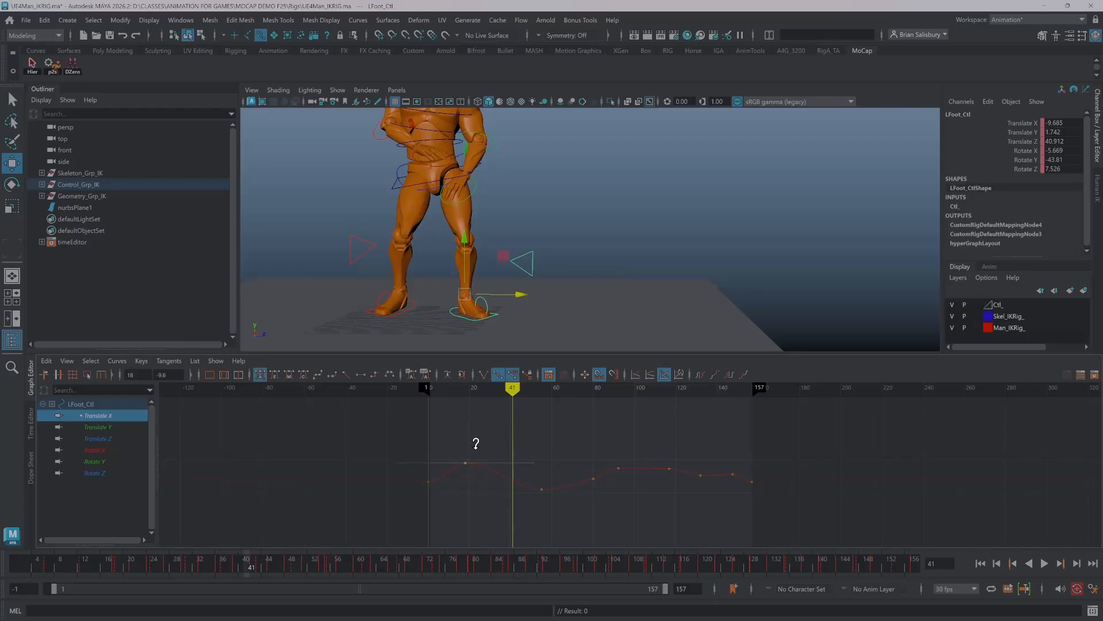
- Level the Translate X curve further by lowering the frame 18 key and raising the frame 55 key to about -9.697
{"action": "middle_click_drag", "start_coordinate": [476, 443], "coordinate": [576, 475], "text": "shift"}
{"action": "left_click", "coordinate": [646, 470]}
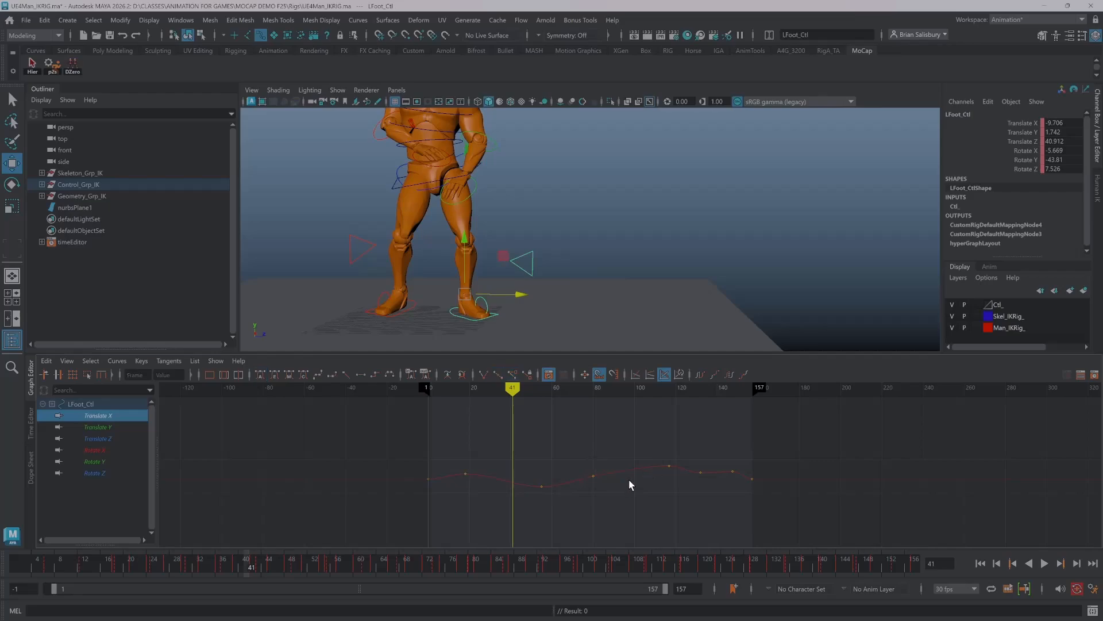
{"action": "left_click_drag", "start_coordinate": [555, 496], "coordinate": [556, 497]}
{"action": "middle_click_drag", "start_coordinate": [556, 503], "coordinate": [555, 497], "text": "shift"}
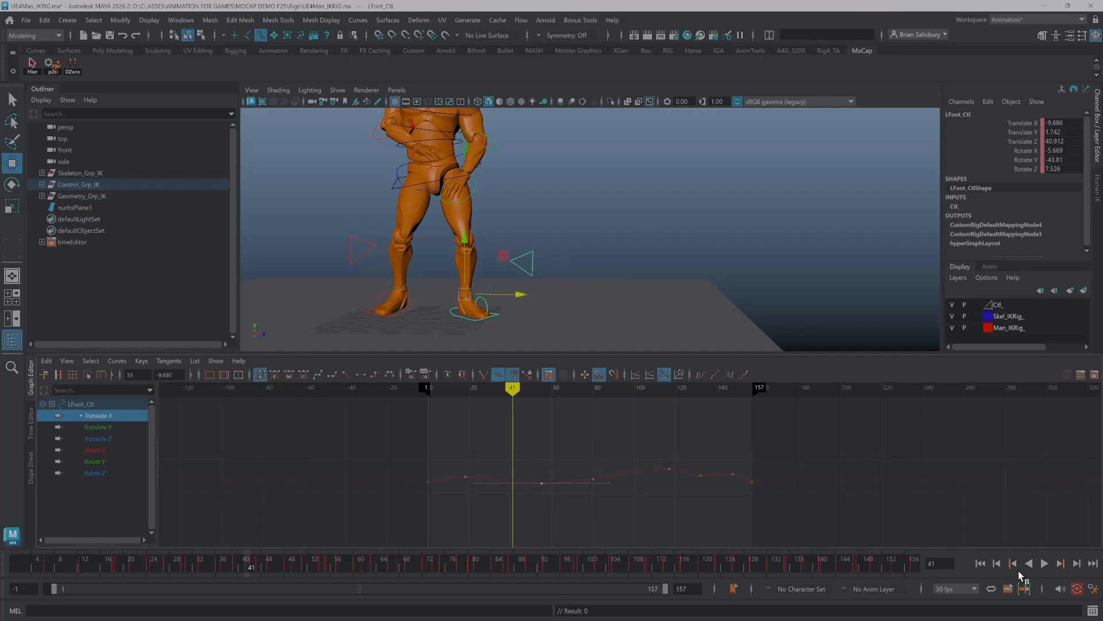
- Play back the animation to frame 113 and examine the left foot's contact with the ground from a higher angle
{"action": "left_click", "coordinate": [1043, 564]}
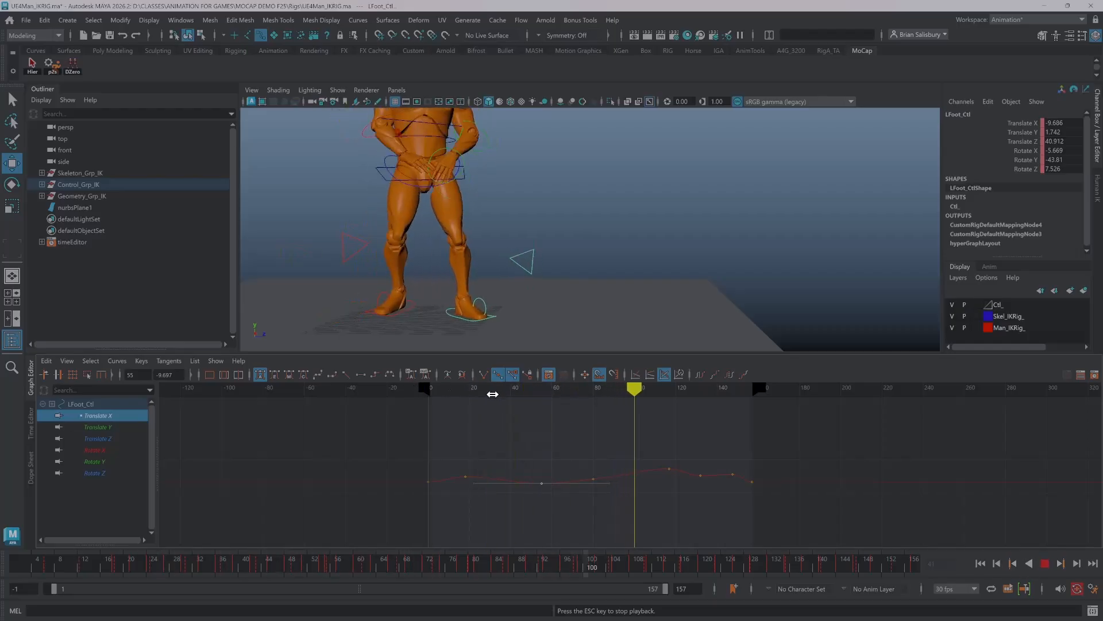
{"action": "key", "text": "Escape"}
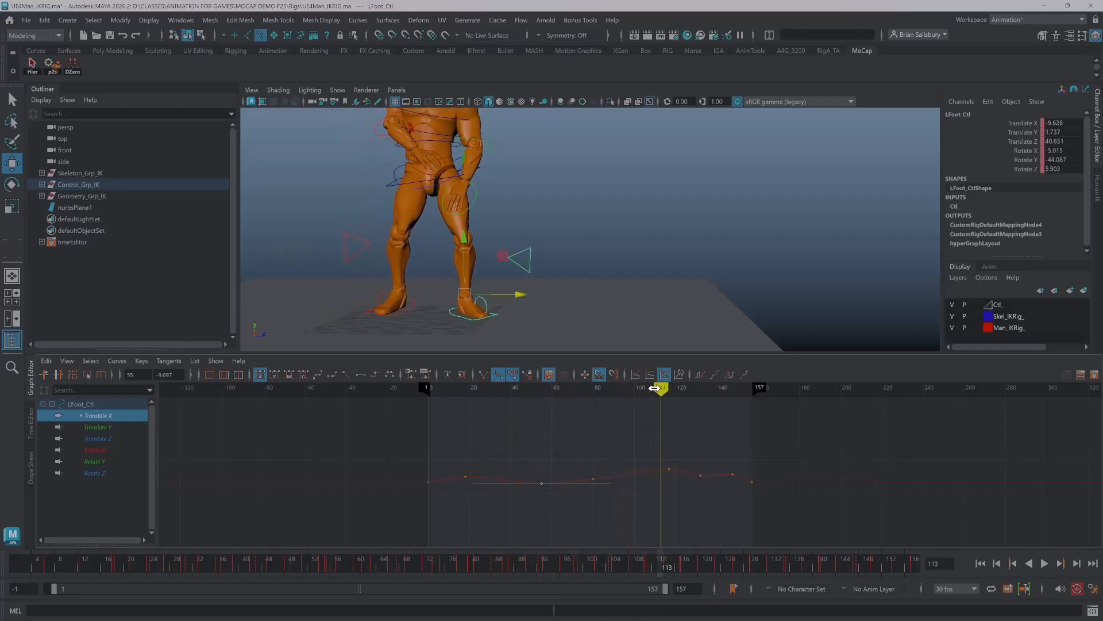
{"action": "left_click_drag", "start_coordinate": [694, 305], "coordinate": [628, 313], "text": "alt"}
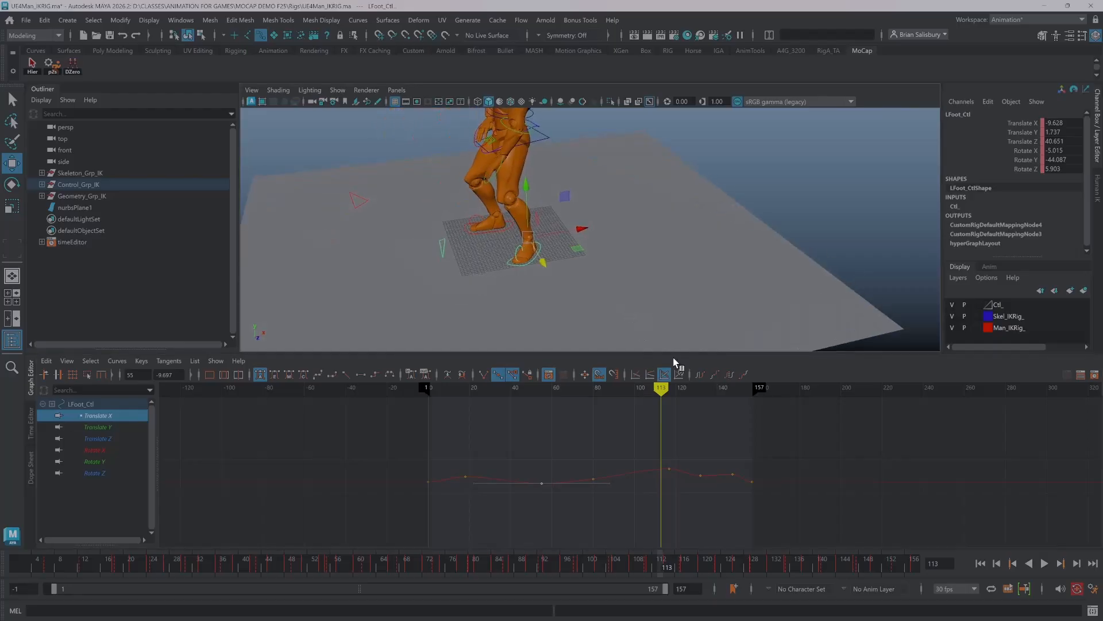
- Check the foot at frame 147, lower the Translate X key there slightly, and adjust the frame 115 key to about -9.65
{"action": "mouse_move", "coordinate": [661, 386]}
{"action": "left_mouse_down"}
{"action": "mouse_move", "coordinate": [455, 397]}
{"action": "mouse_move", "coordinate": [753, 425]}
{"action": "mouse_move", "coordinate": [432, 406]}
{"action": "mouse_move", "coordinate": [574, 406]}
{"action": "mouse_move", "coordinate": [717, 431]}
{"action": "mouse_move", "coordinate": [439, 406]}
{"action": "mouse_move", "coordinate": [754, 439]}
{"action": "mouse_move", "coordinate": [458, 421]}
{"action": "mouse_move", "coordinate": [718, 437]}
{"action": "mouse_move", "coordinate": [707, 441]}
{"action": "mouse_move", "coordinate": [732, 440]}
{"action": "mouse_move", "coordinate": [716, 446]}
{"action": "mouse_move", "coordinate": [732, 445]}
{"action": "mouse_move", "coordinate": [734, 496]}
{"action": "left_mouse_up"}
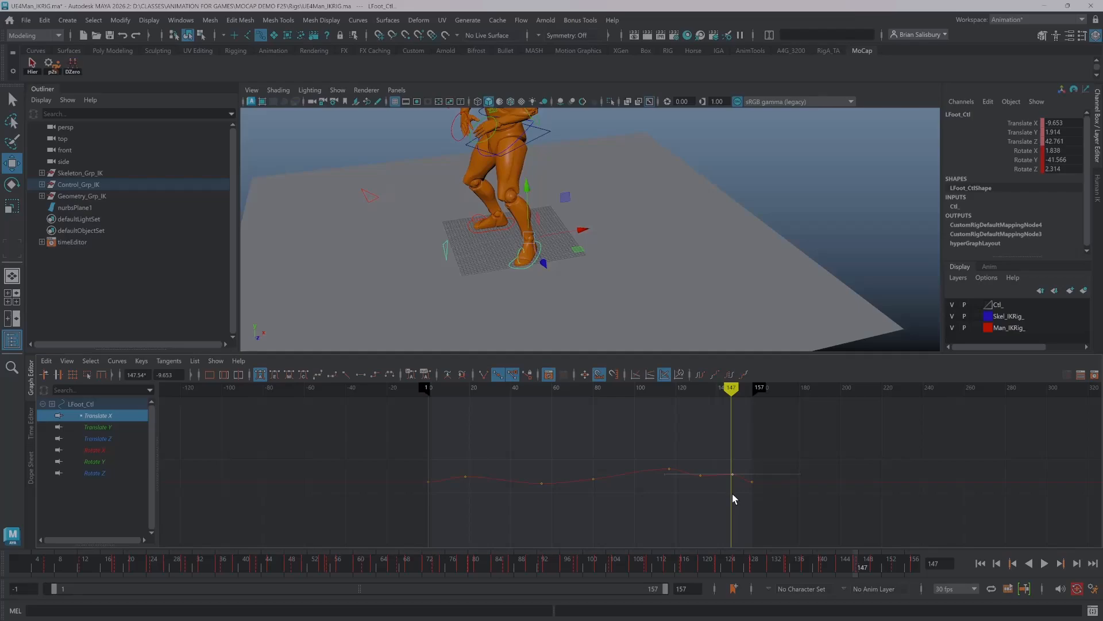
{"action": "middle_click_drag", "start_coordinate": [733, 494], "coordinate": [732, 501], "text": "shift"}
{"action": "left_click_drag", "start_coordinate": [707, 519], "coordinate": [647, 460]}
{"action": "middle_click_drag", "start_coordinate": [682, 491], "coordinate": [679, 494]}
- Play back the smoothed foot motion, return to frame 1, and view the character from the front
{"action": "key", "text": "alt+v"}
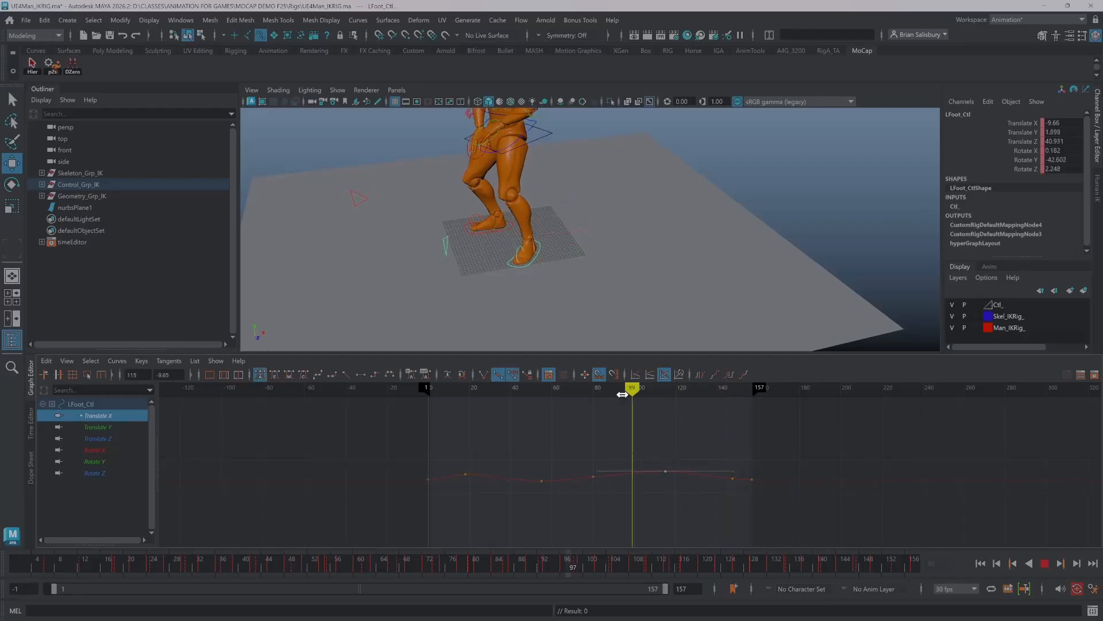
{"action": "mouse_move", "coordinate": [482, 424]}
{"action": "left_mouse_down"}
{"action": "mouse_move", "coordinate": [753, 438]}
{"action": "mouse_move", "coordinate": [426, 428]}
{"action": "mouse_move", "coordinate": [752, 436]}
{"action": "mouse_move", "coordinate": [603, 441]}
{"action": "mouse_move", "coordinate": [463, 426]}
{"action": "mouse_move", "coordinate": [754, 449]}
{"action": "mouse_move", "coordinate": [430, 432]}
{"action": "left_mouse_up"}
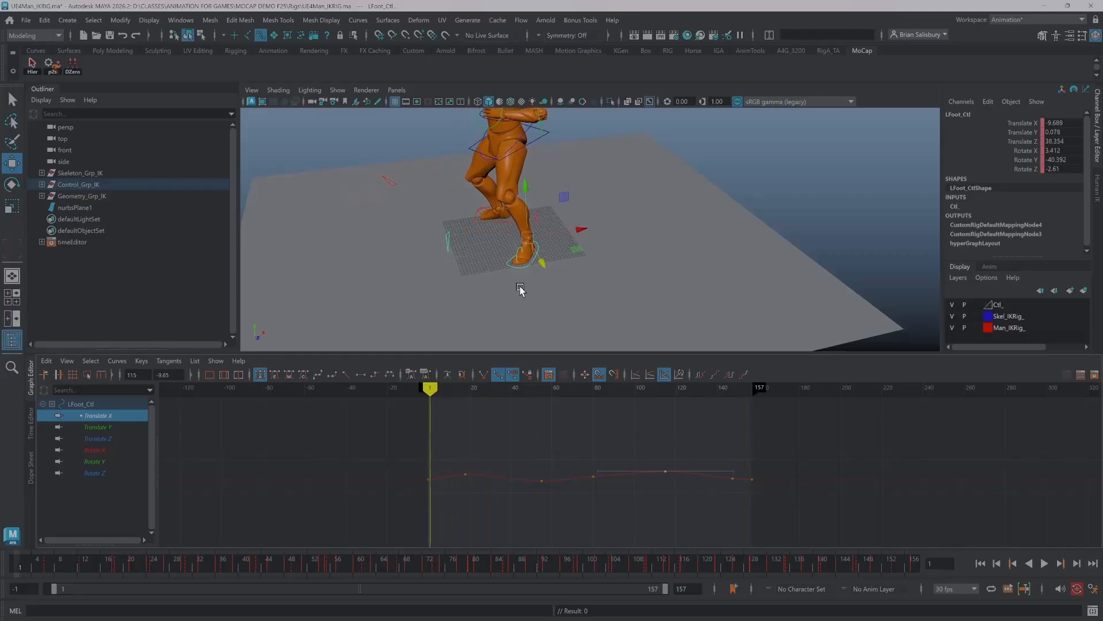
{"action": "left_click_drag", "start_coordinate": [520, 288], "coordinate": [567, 280], "text": "alt"}
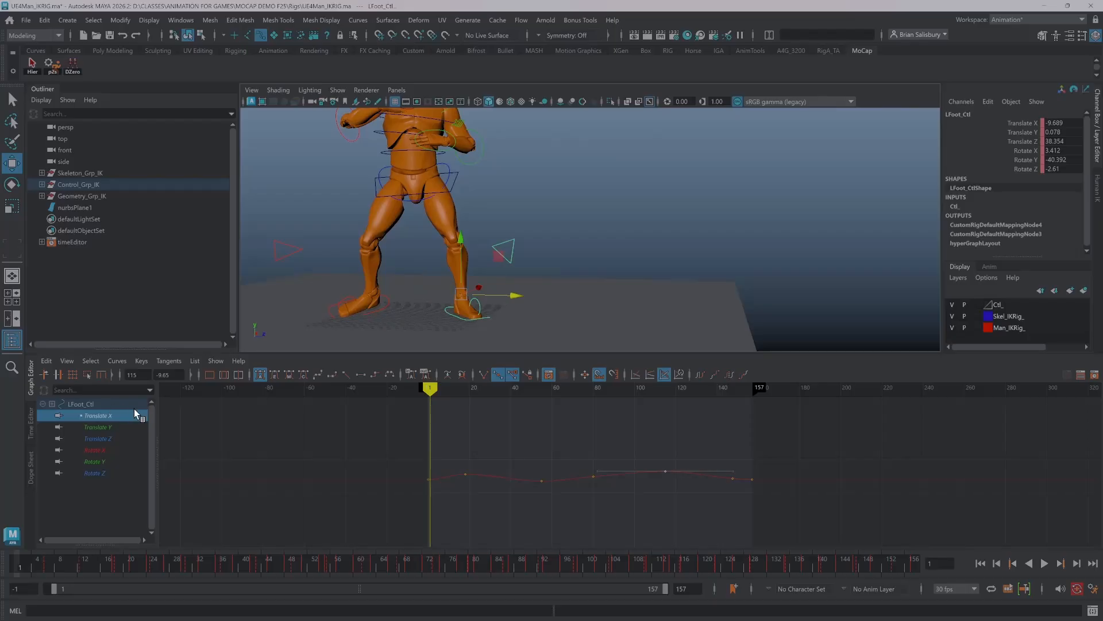
- Isolate LFoot_Ctl's Rotate X, Y and Z curves and enlarge their keys for editing
{"action": "left_click_drag", "start_coordinate": [100, 451], "coordinate": [99, 472]}
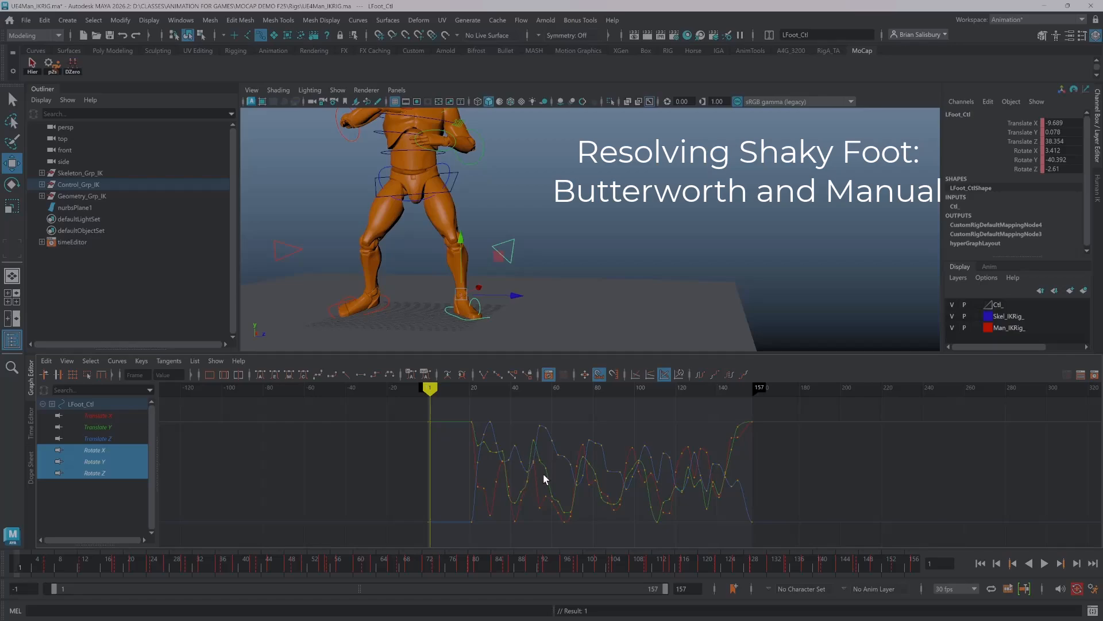
{"action": "right_click_drag", "start_coordinate": [540, 480], "coordinate": [585, 457], "text": "alt+shift"}
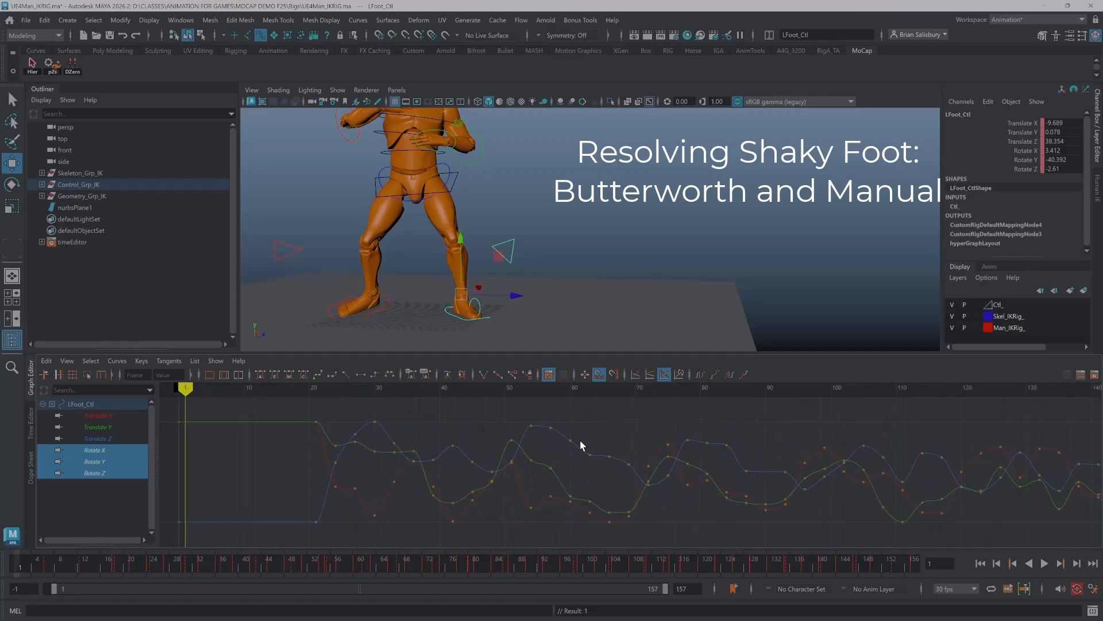
- Smooth all LFoot_Ctl rotation keys with a previewed Butterworth filter at cutoff frequency 0.99 and sampling rate 3.40
{"action": "left_click_drag", "start_coordinate": [580, 445], "coordinate": [577, 538]}
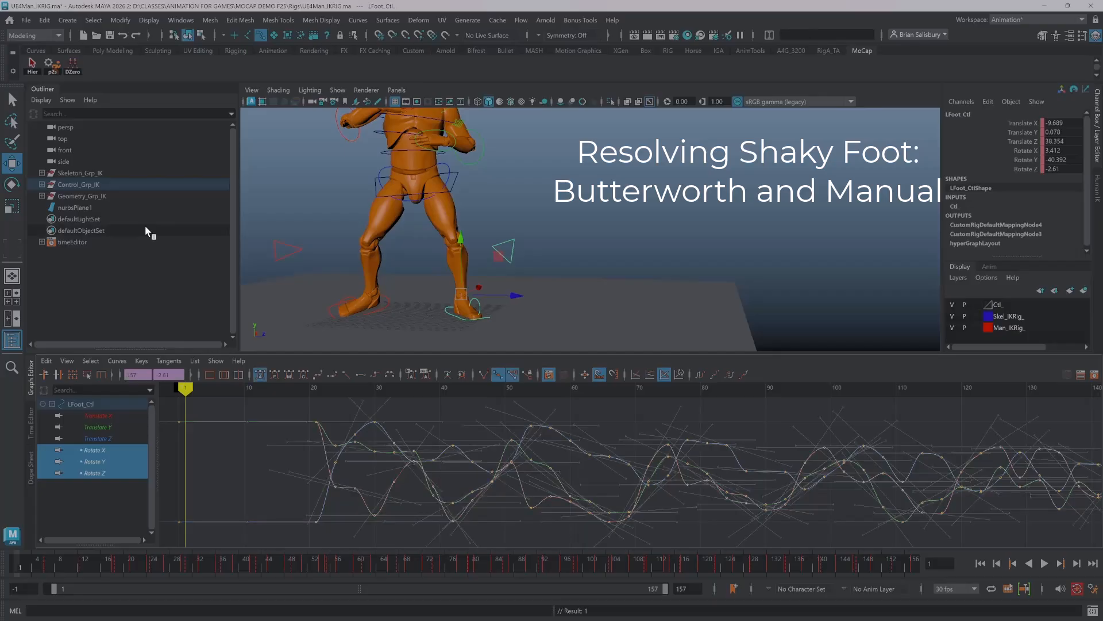
{"action": "left_click", "coordinate": [117, 361]}
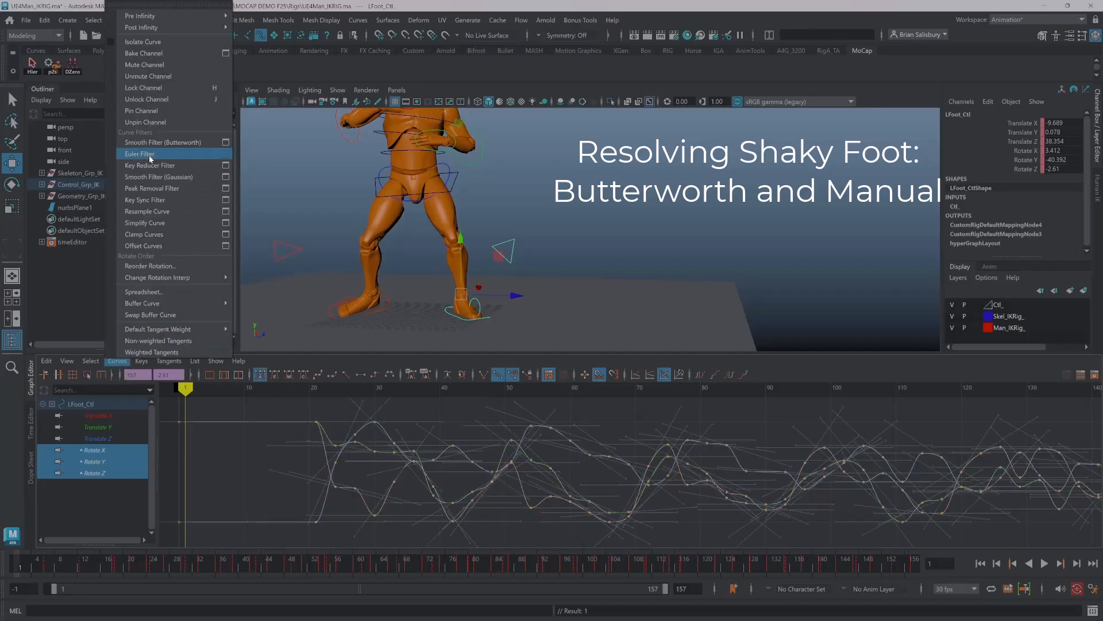
{"action": "left_click", "coordinate": [226, 142]}
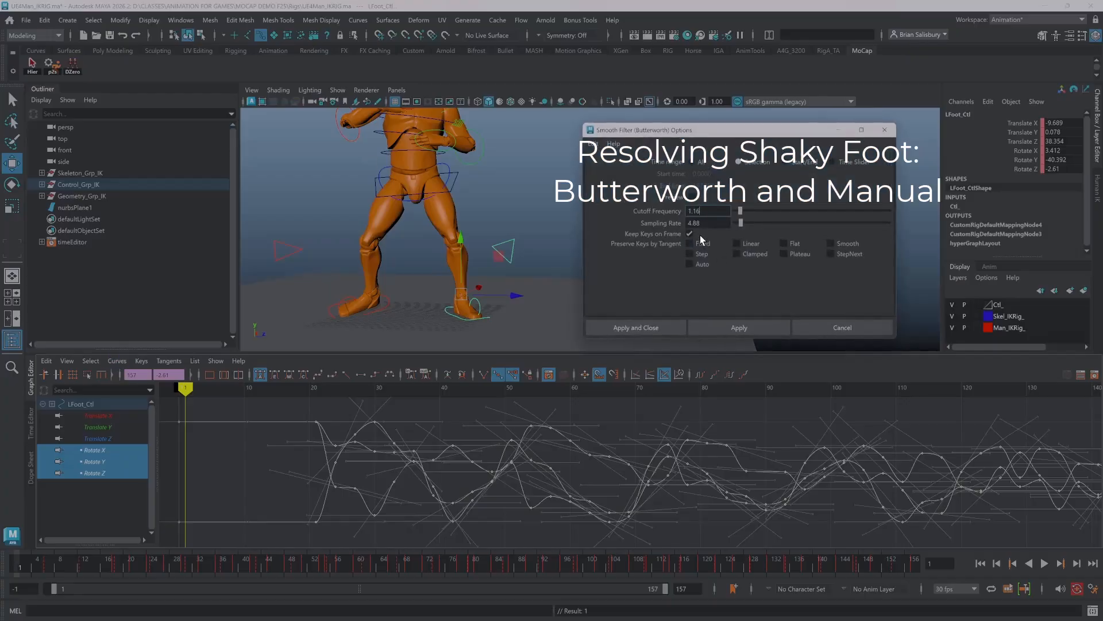
{"action": "left_click", "coordinate": [691, 196]}
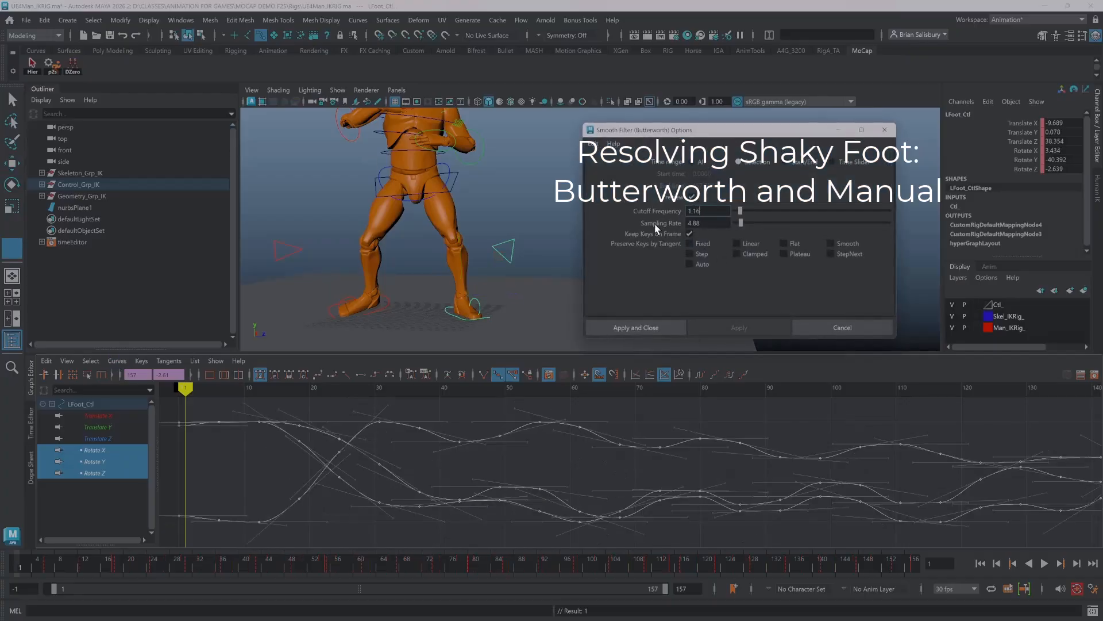
{"action": "right_click_drag", "start_coordinate": [494, 265], "coordinate": [391, 222], "text": "alt"}
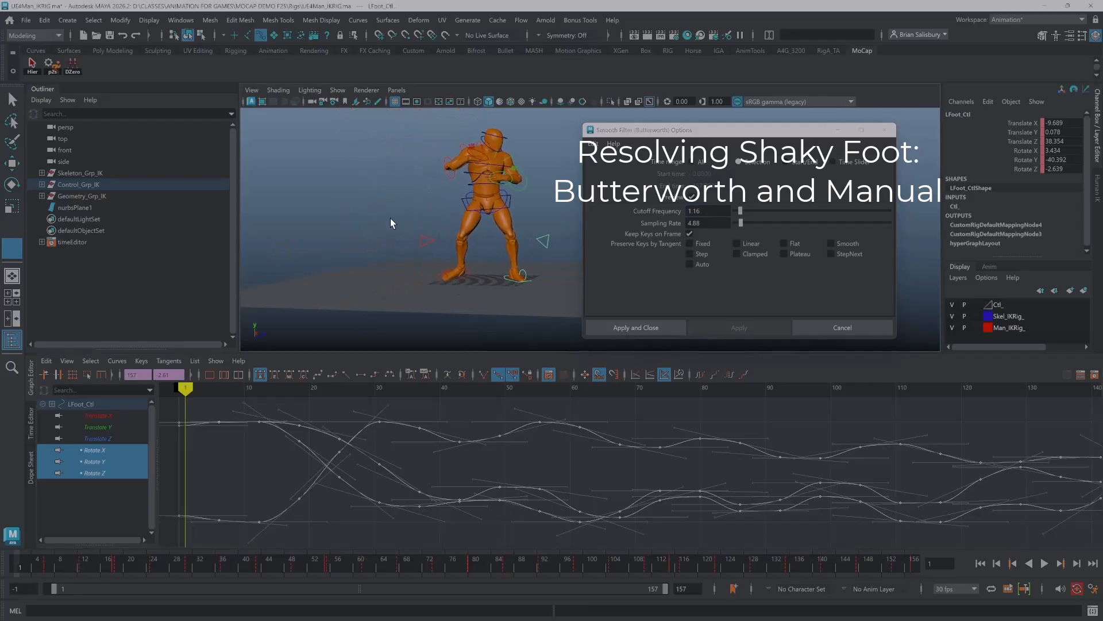
{"action": "middle_click_drag", "start_coordinate": [392, 222], "coordinate": [302, 248], "text": "alt"}
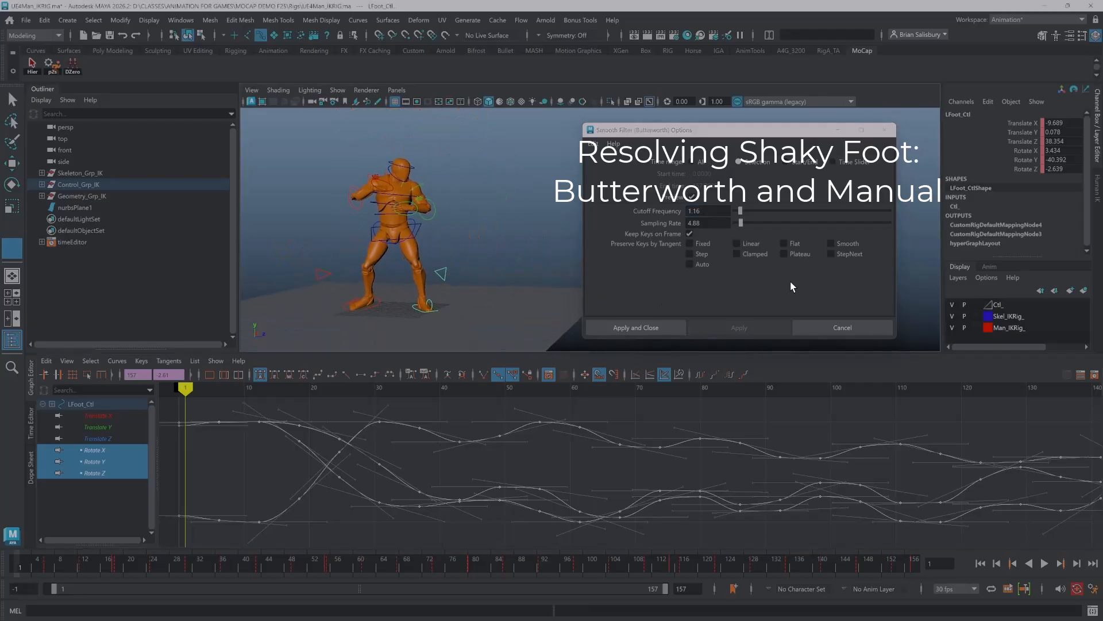
{"action": "mouse_move", "coordinate": [740, 214]}
{"action": "left_mouse_down"}
{"action": "mouse_move", "coordinate": [851, 213]}
{"action": "mouse_move", "coordinate": [731, 212]}
{"action": "mouse_move", "coordinate": [750, 214]}
{"action": "mouse_move", "coordinate": [735, 222]}
{"action": "mouse_move", "coordinate": [870, 227]}
{"action": "mouse_move", "coordinate": [738, 226]}
{"action": "left_mouse_up"}
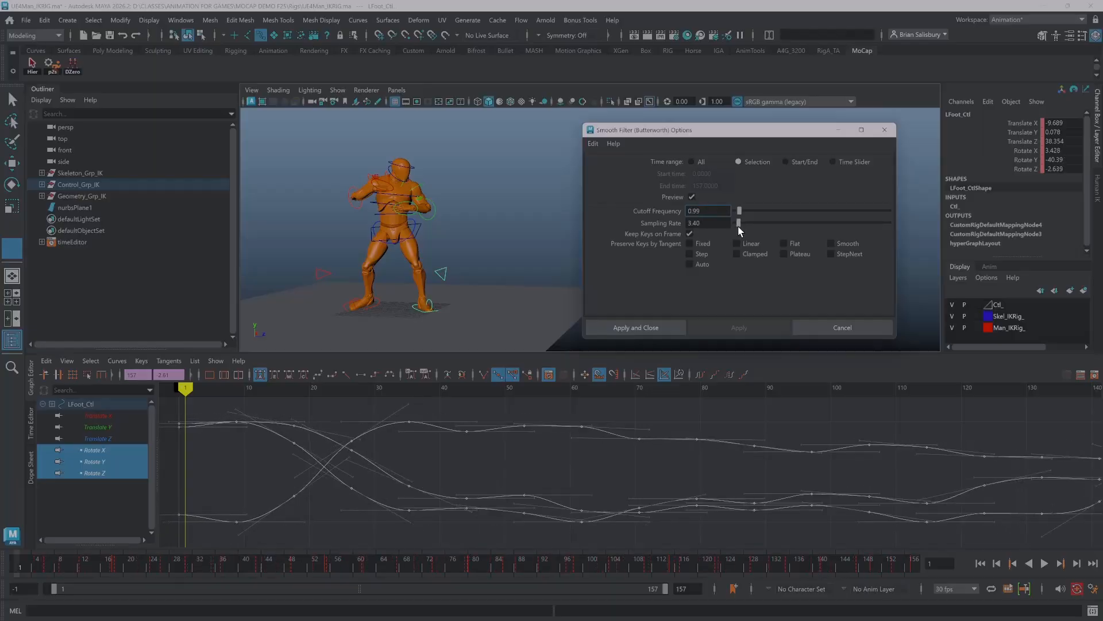
{"action": "left_click", "coordinate": [644, 325]}
{"action": "left_click", "coordinate": [534, 470]}
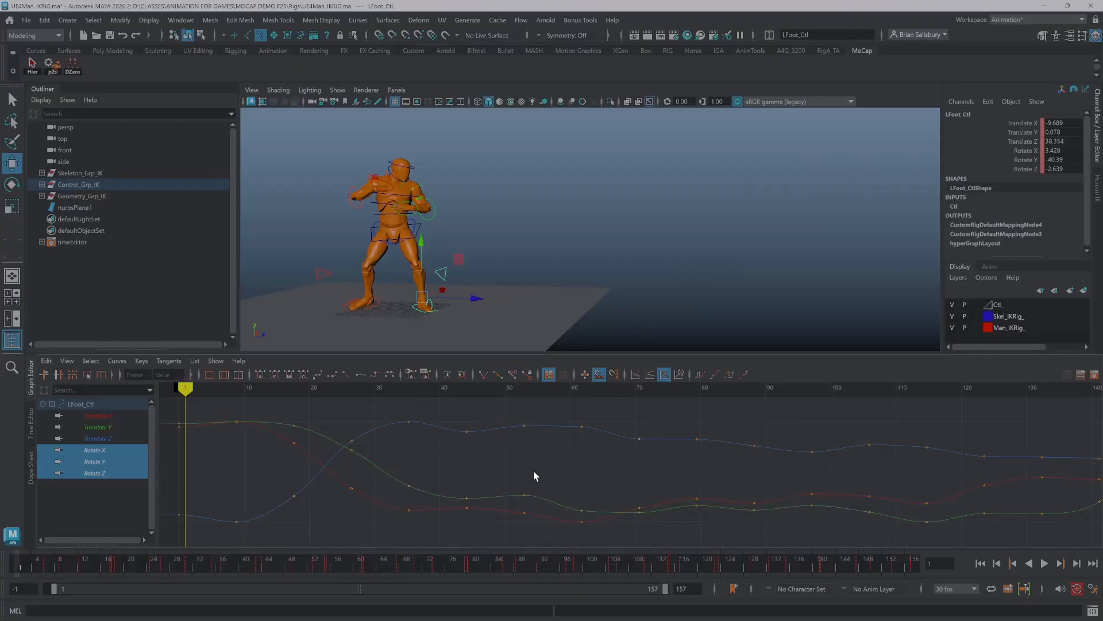
- Apply the Euler Filter to all keys on the left foot control's Rotate X, Y and Z curves
{"action": "scroll", "coordinate": [412, 480], "scroll_direction": "down", "scroll_amount": 5}
{"action": "scroll", "coordinate": [414, 478], "scroll_direction": "up", "scroll_amount": 3}
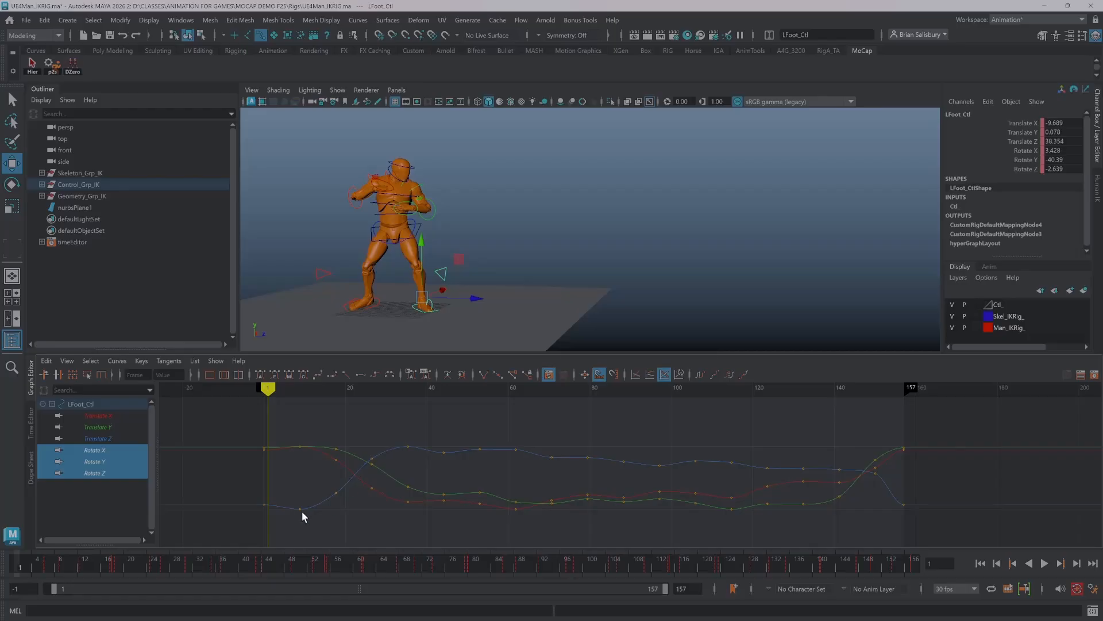
{"action": "left_click_drag", "start_coordinate": [461, 543], "coordinate": [460, 546]}
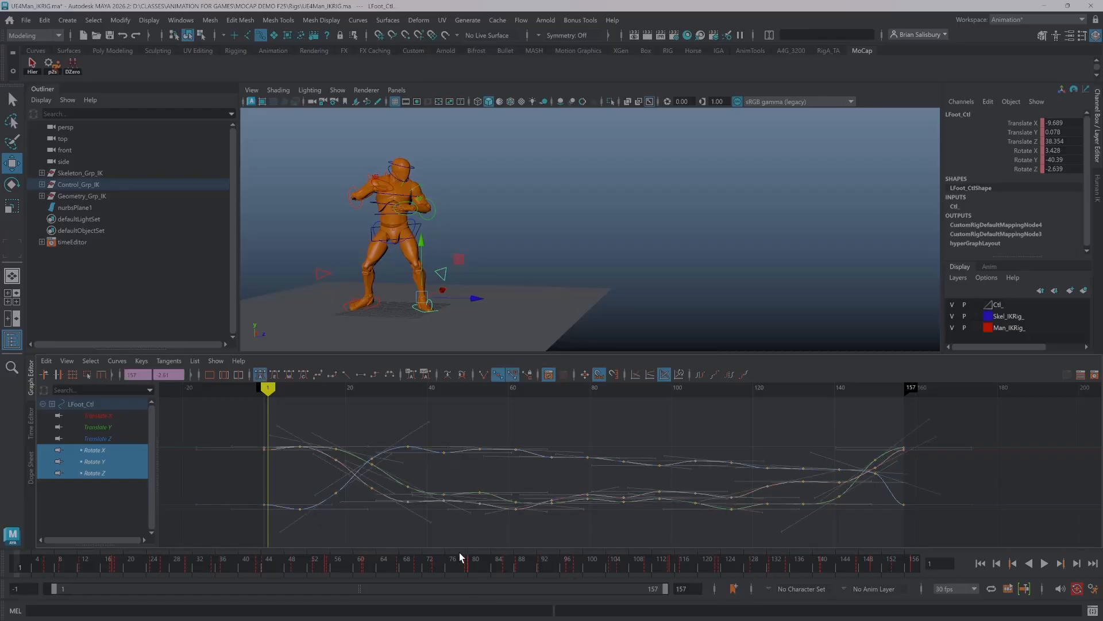
{"action": "left_click", "coordinate": [114, 361]}
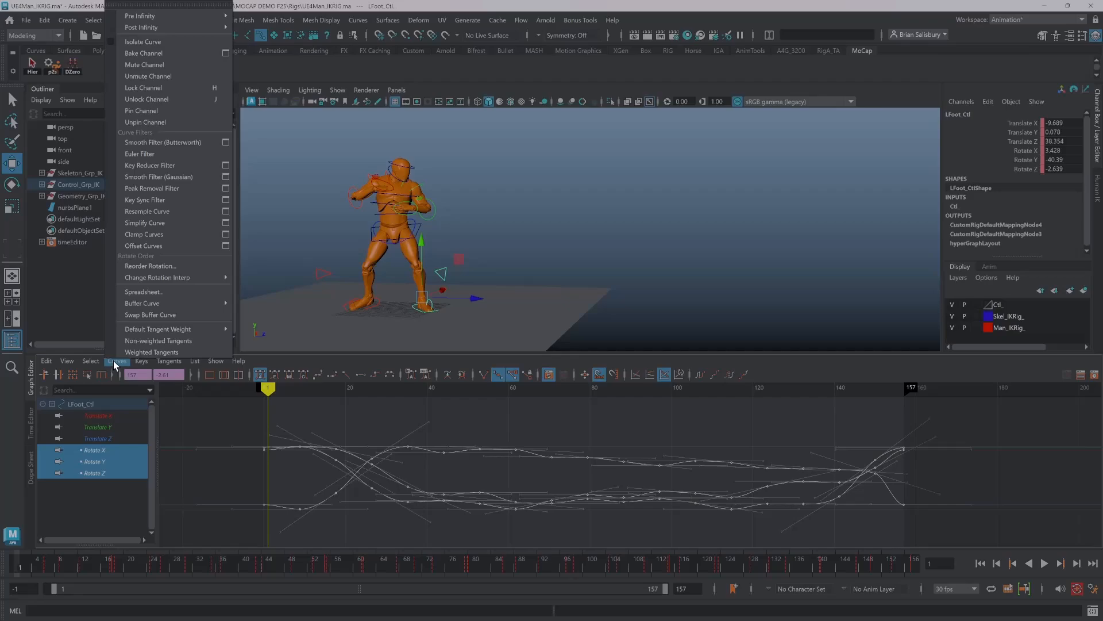
{"action": "left_click", "coordinate": [144, 155]}
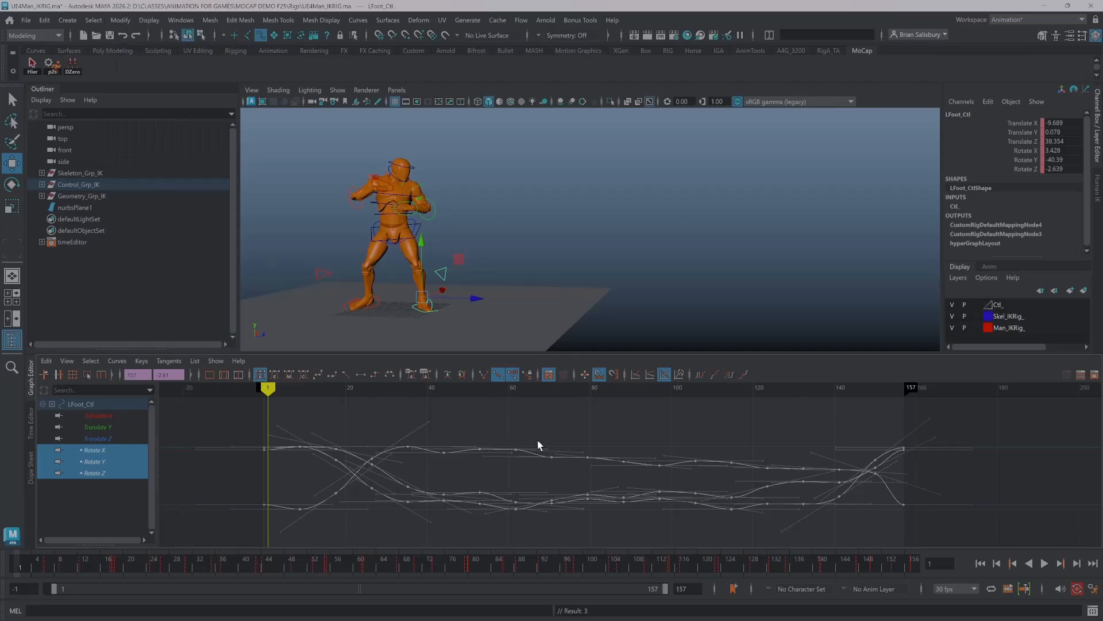
{"action": "left_click", "coordinate": [518, 432]}
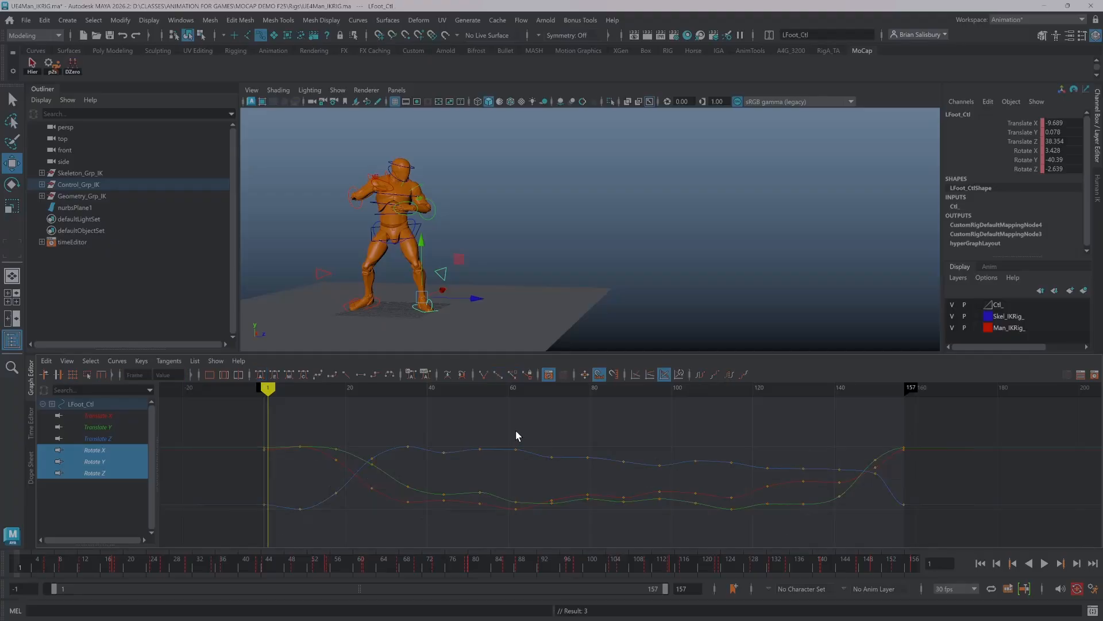
- Isolate the Translate Z curve and scrub the early frames from above to check the left foot's sliding
{"action": "left_click_drag", "start_coordinate": [272, 389], "coordinate": [357, 454]}
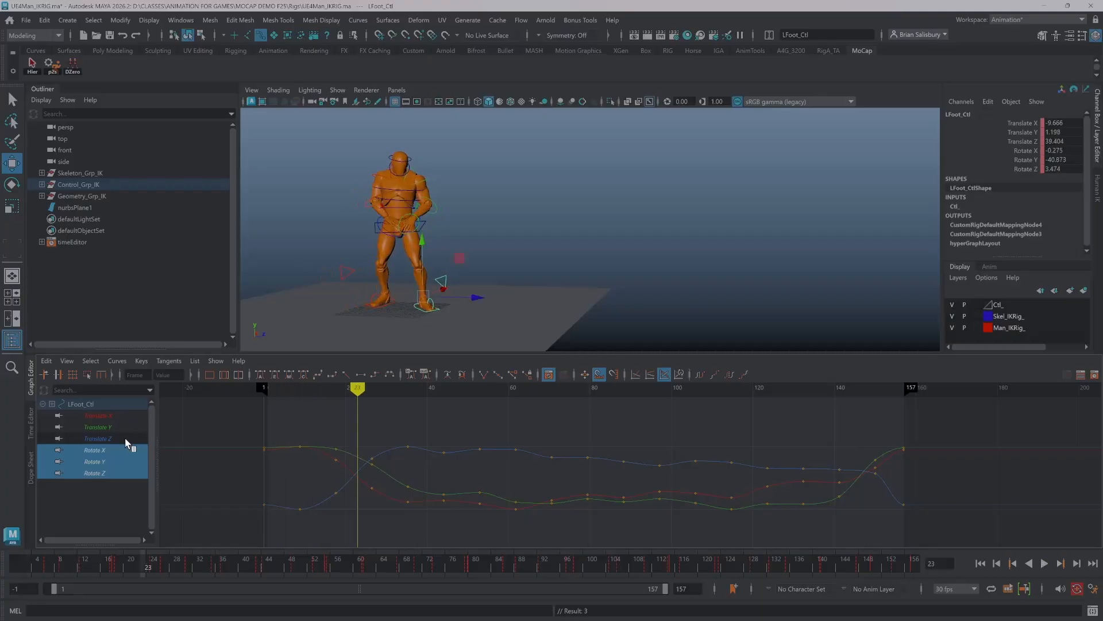
{"action": "left_click", "coordinate": [126, 439]}
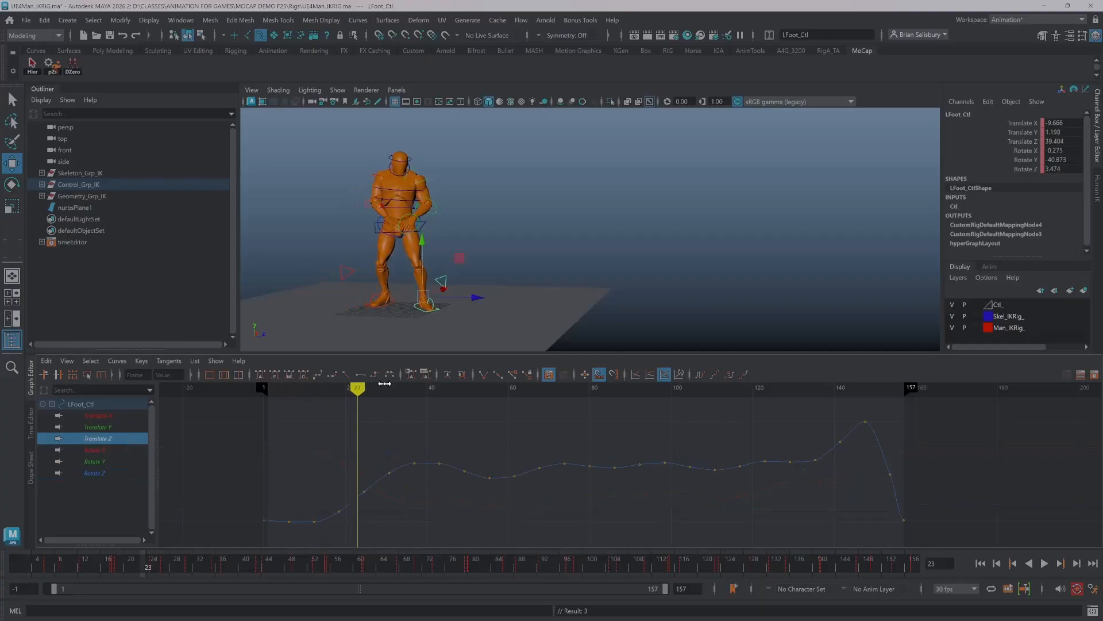
{"action": "left_click_drag", "start_coordinate": [357, 396], "coordinate": [274, 387]}
{"action": "left_click_drag", "start_coordinate": [357, 320], "coordinate": [413, 268], "text": "alt"}
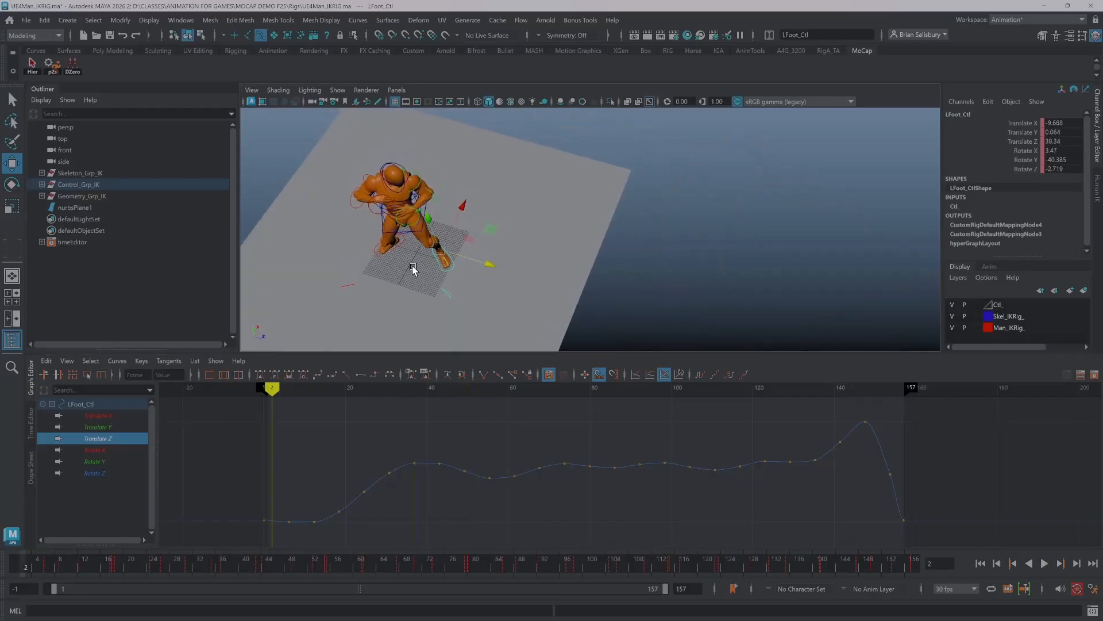
{"action": "left_click_drag", "start_coordinate": [274, 387], "coordinate": [431, 428]}
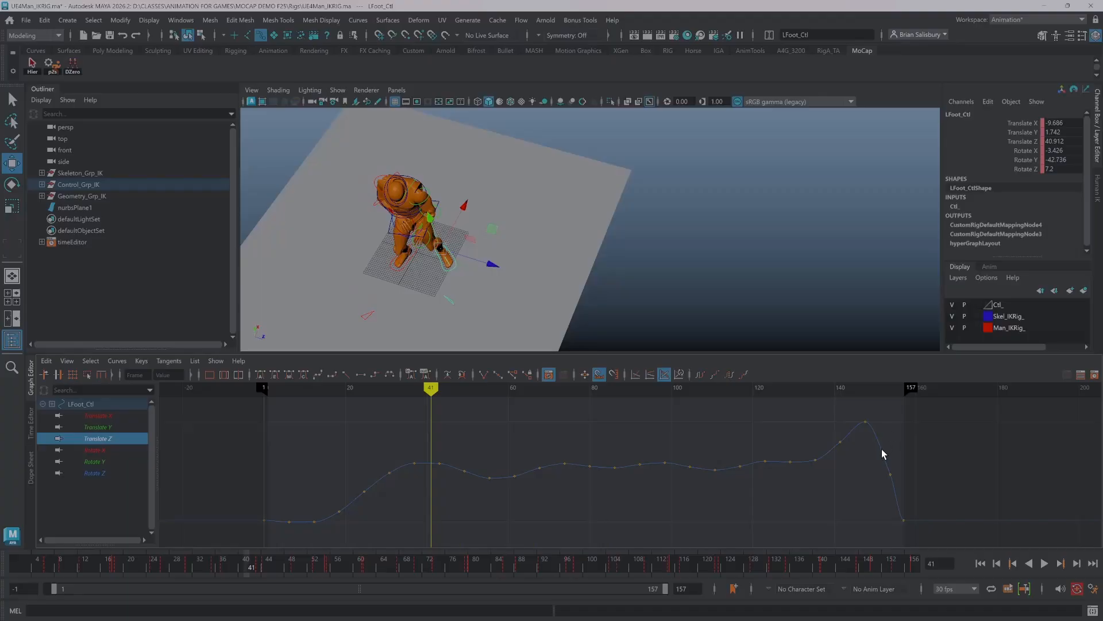
- Smooth the Translate Z keys between the first and last with a previewed Butterworth filter at cutoff frequency 0.49 and sampling rate 1.18
{"action": "left_click_drag", "start_coordinate": [902, 411], "coordinate": [277, 533]}
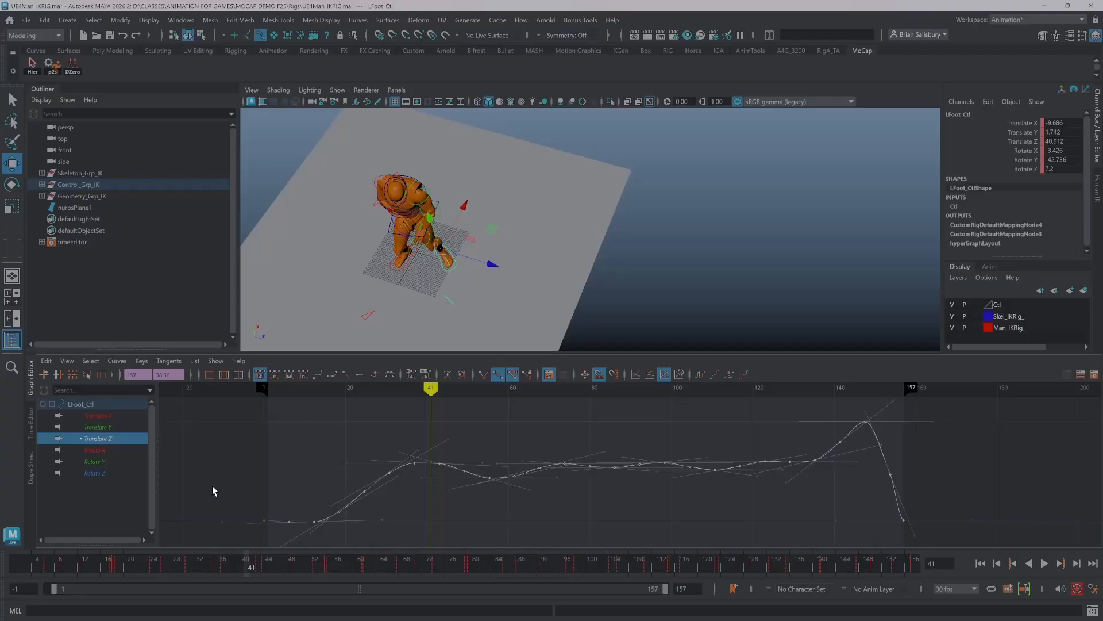
{"action": "left_click", "coordinate": [949, 446]}
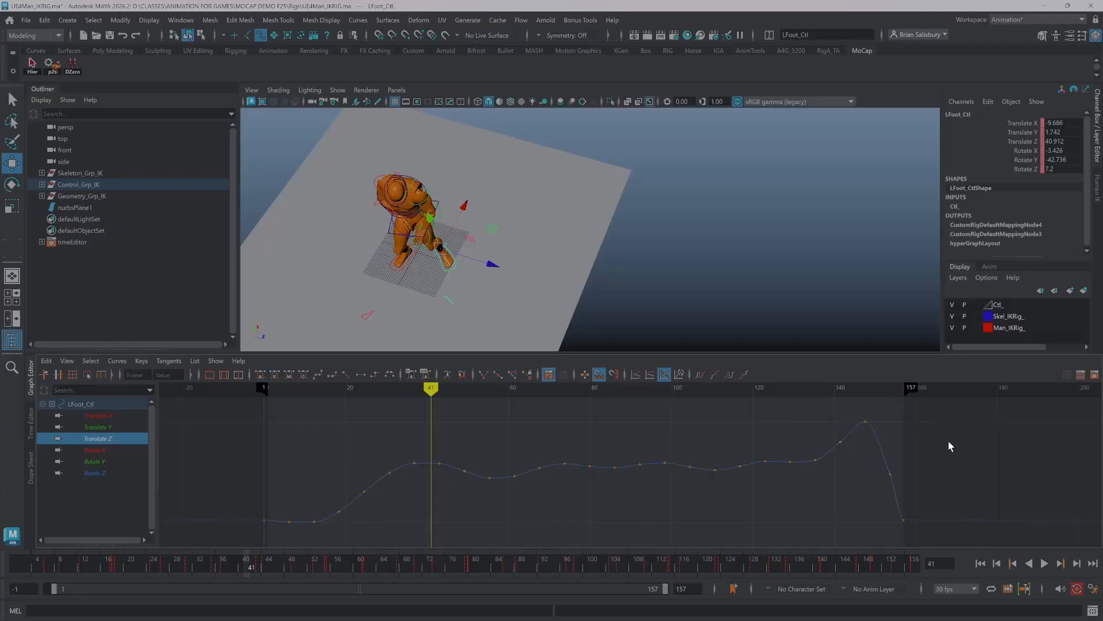
{"action": "left_click_drag", "start_coordinate": [910, 404], "coordinate": [328, 541]}
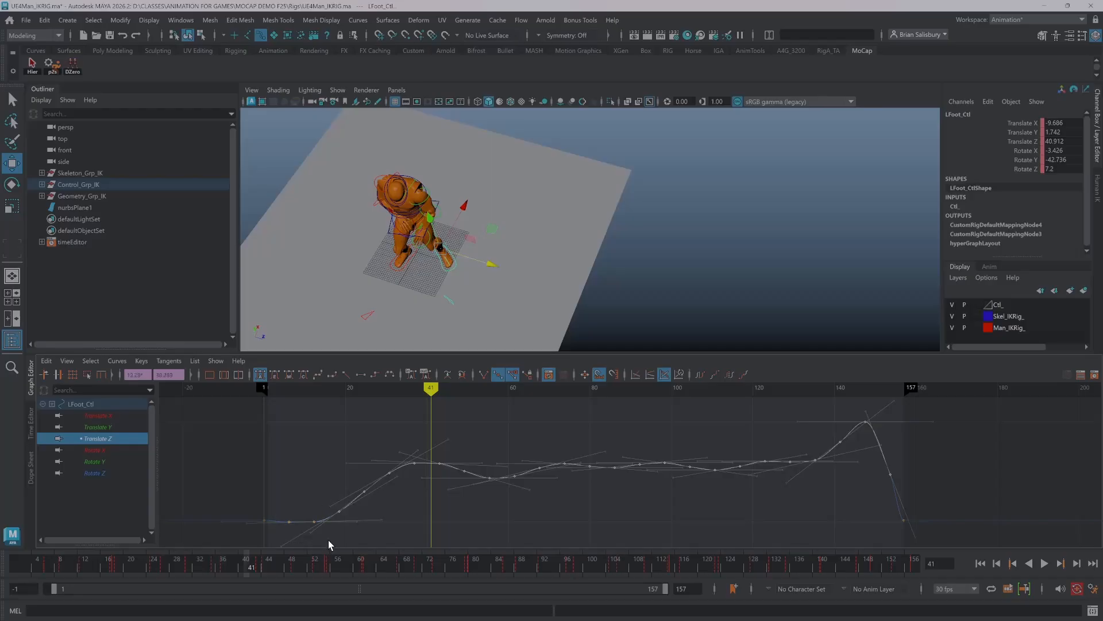
{"action": "left_click", "coordinate": [117, 361]}
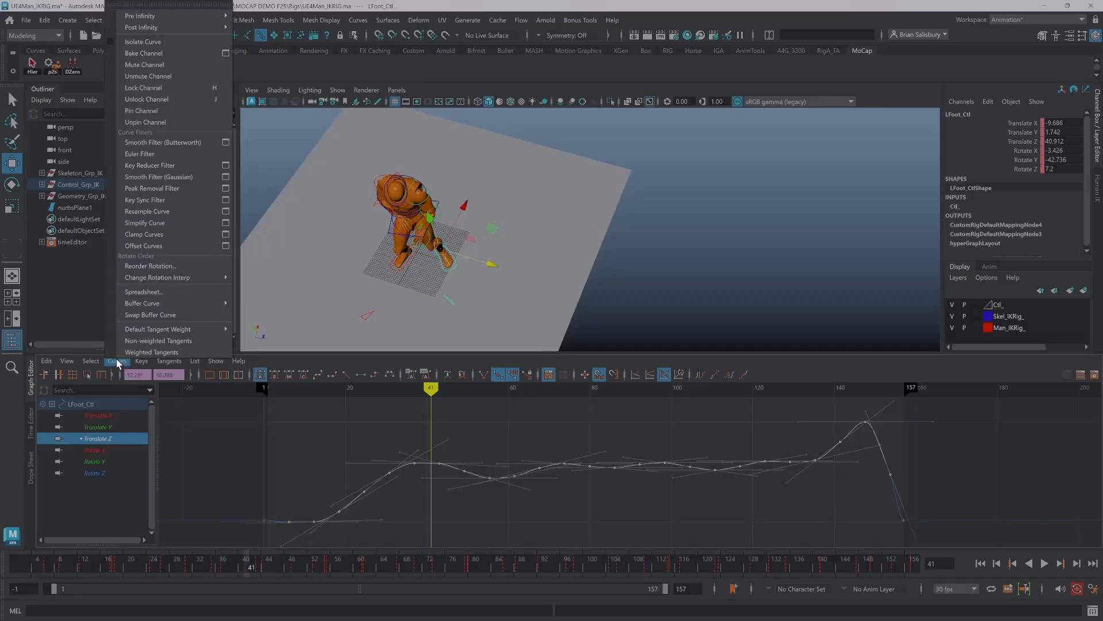
{"action": "left_click", "coordinate": [225, 143]}
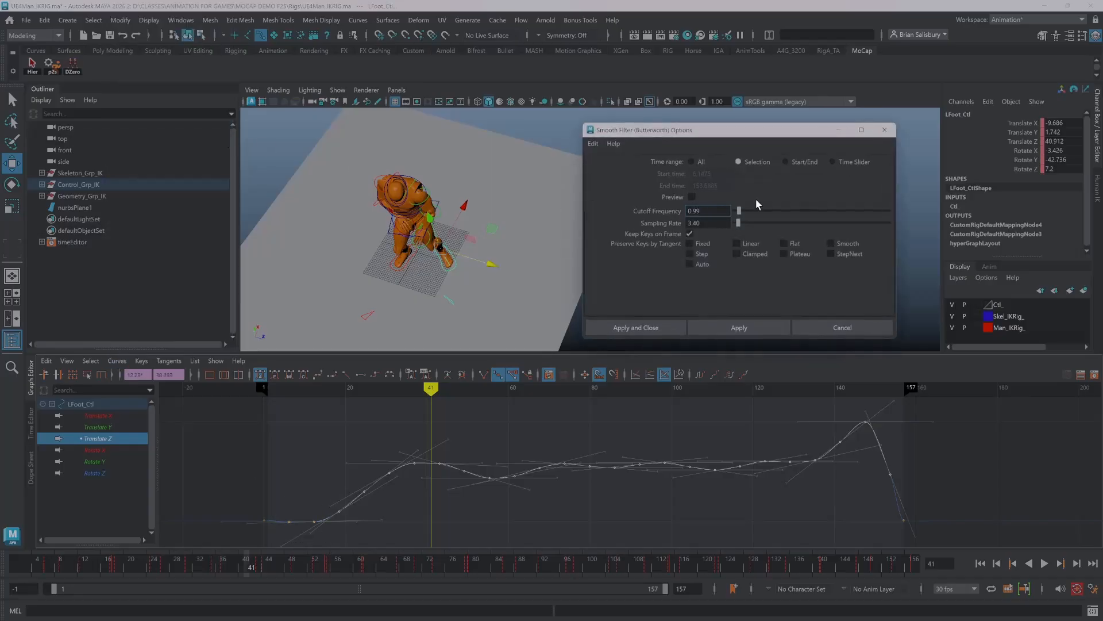
{"action": "left_click", "coordinate": [692, 197]}
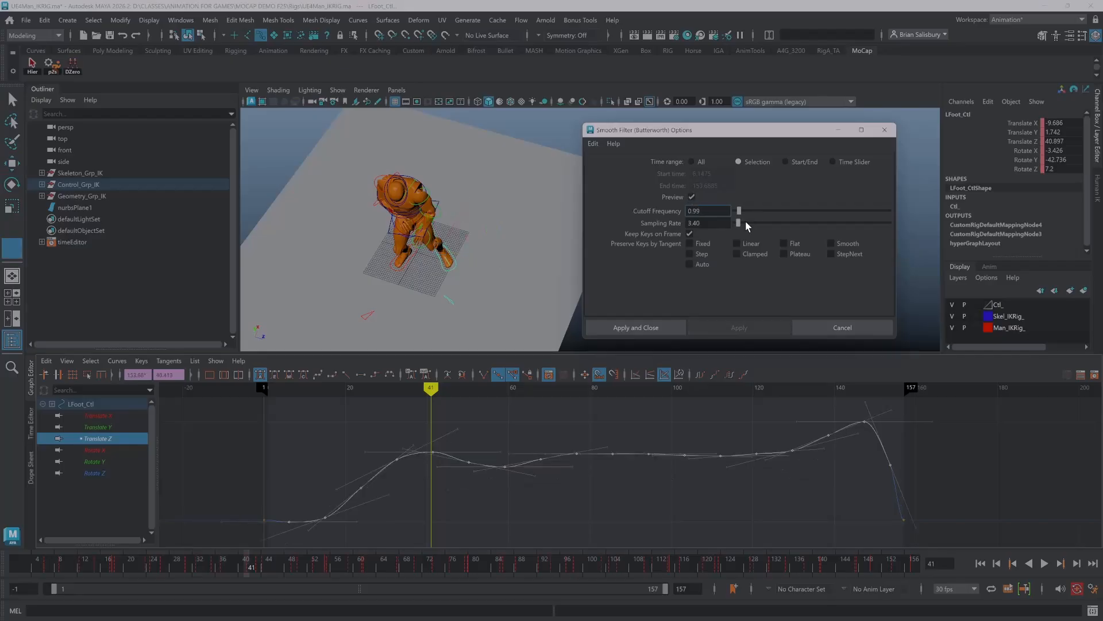
{"action": "left_click_drag", "start_coordinate": [740, 212], "coordinate": [734, 227]}
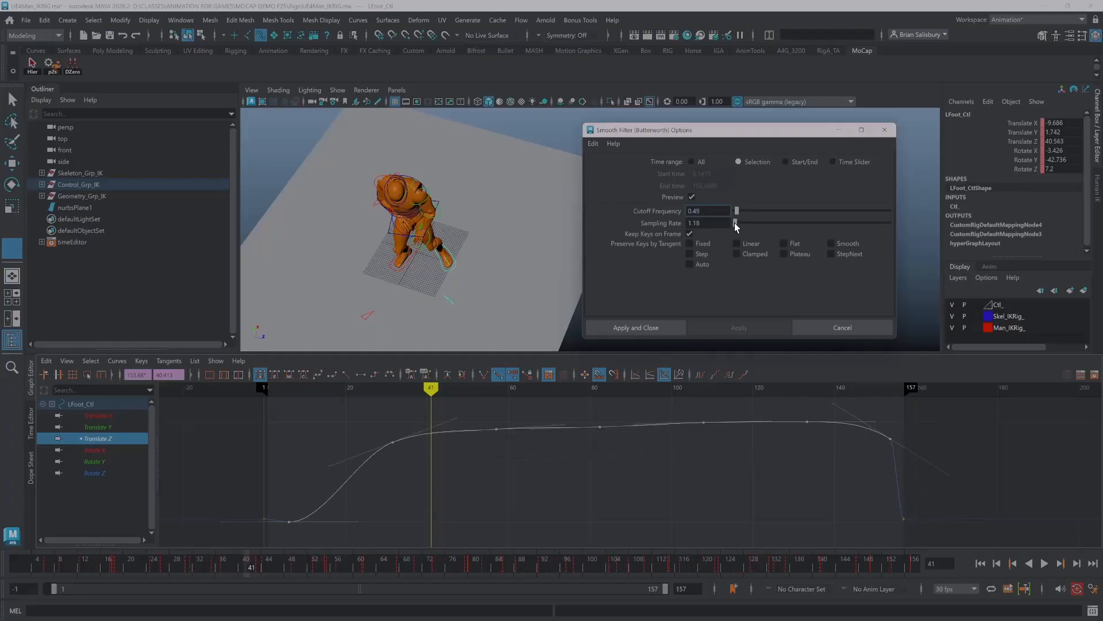
{"action": "left_click", "coordinate": [633, 326]}
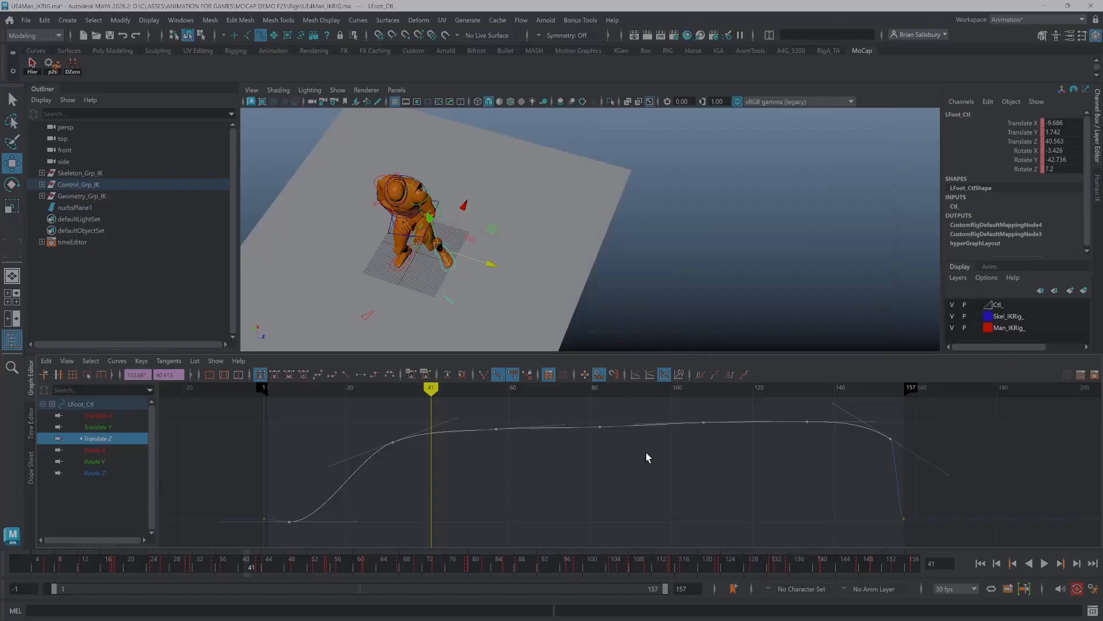
- Lower the middle Translate Z keys toward the start and end values, leaving out the opening keys and the last key
{"action": "left_click_drag", "start_coordinate": [431, 397], "coordinate": [378, 432]}
{"action": "left_click_drag", "start_coordinate": [930, 413], "coordinate": [287, 510]}
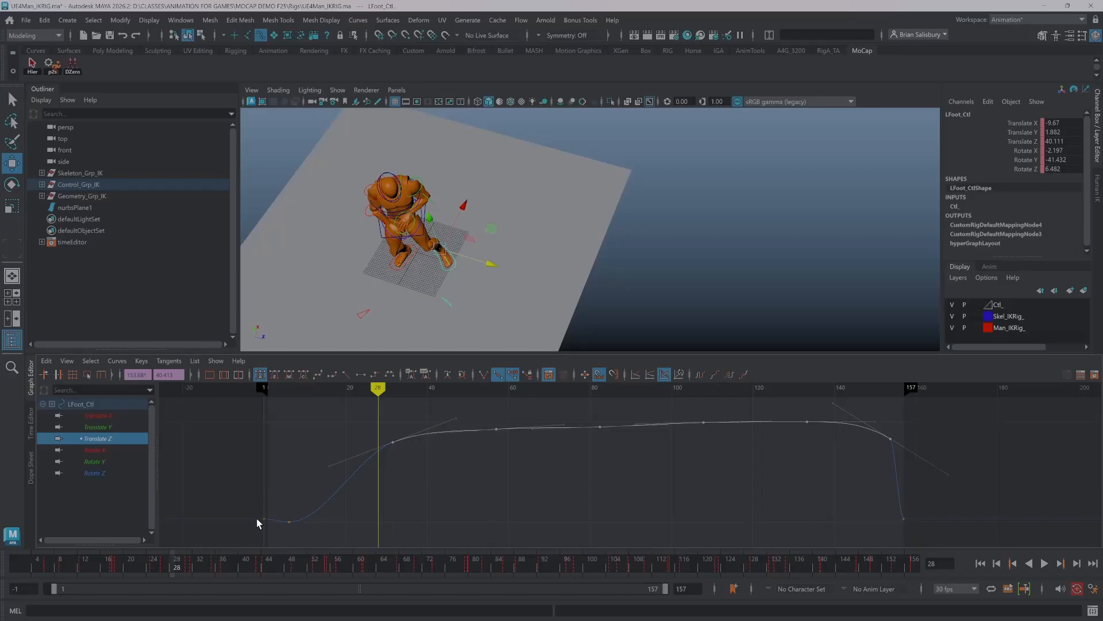
{"action": "middle_click_drag", "start_coordinate": [557, 462], "coordinate": [478, 540], "text": "shift"}
{"action": "key", "text": "f"}
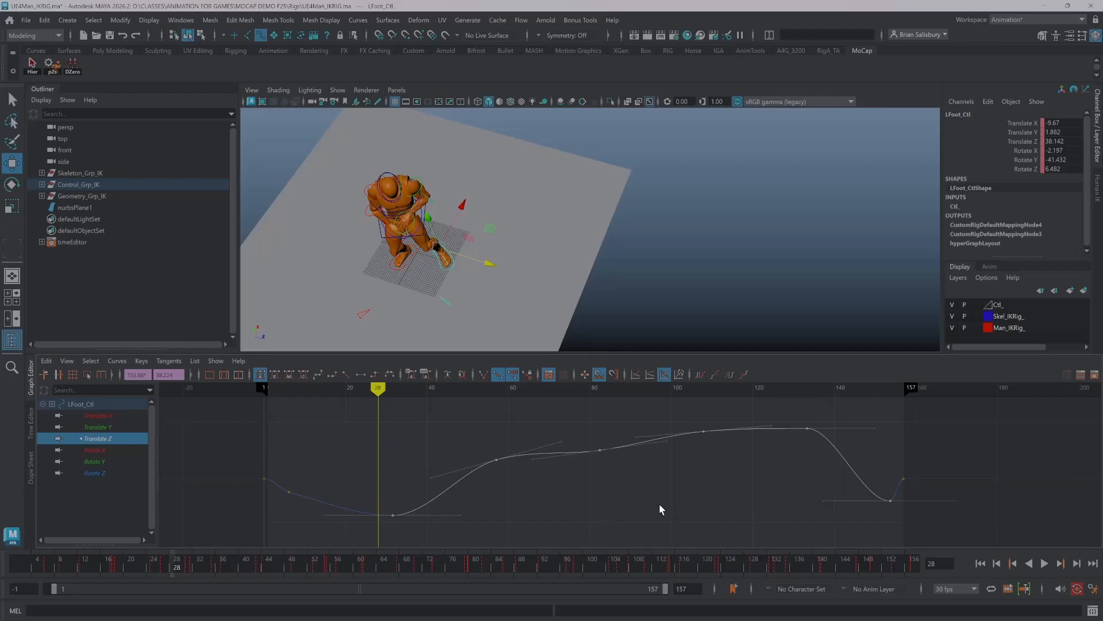
- Delete the Translate Z key near frame 32 and the two keys between the frame 108 key and the last key
{"action": "left_click_drag", "start_coordinate": [345, 475], "coordinate": [424, 547]}
{"action": "key", "text": "Delete"}
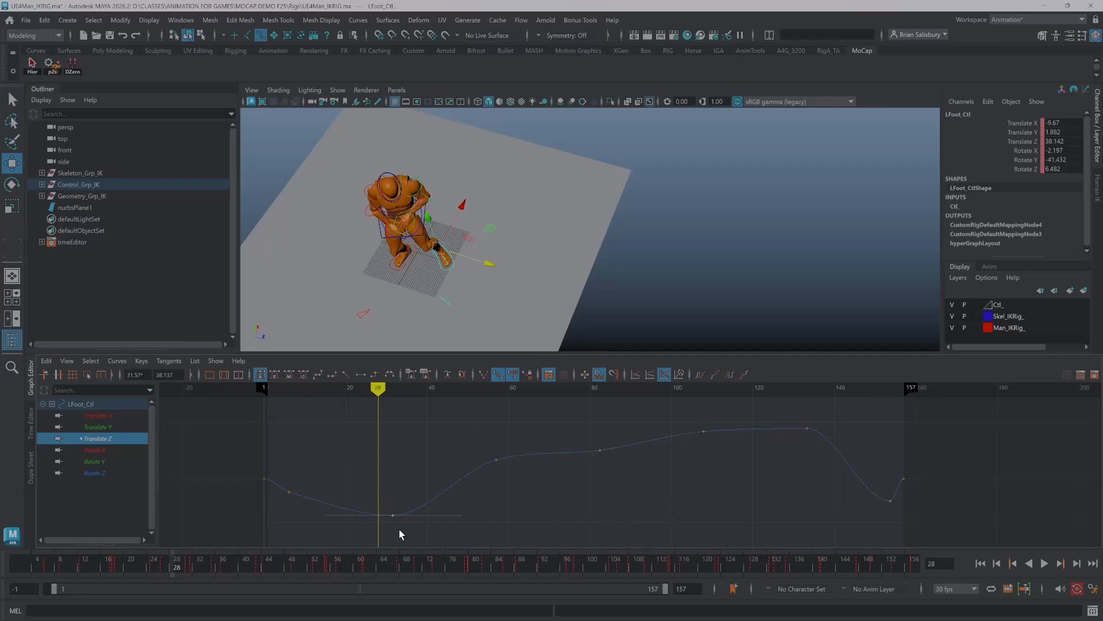
{"action": "left_click_drag", "start_coordinate": [783, 428], "coordinate": [901, 535]}
{"action": "key", "text": "Delete"}
{"action": "key", "text": "Delete"}
{"action": "left_click_drag", "start_coordinate": [729, 479], "coordinate": [731, 481]}
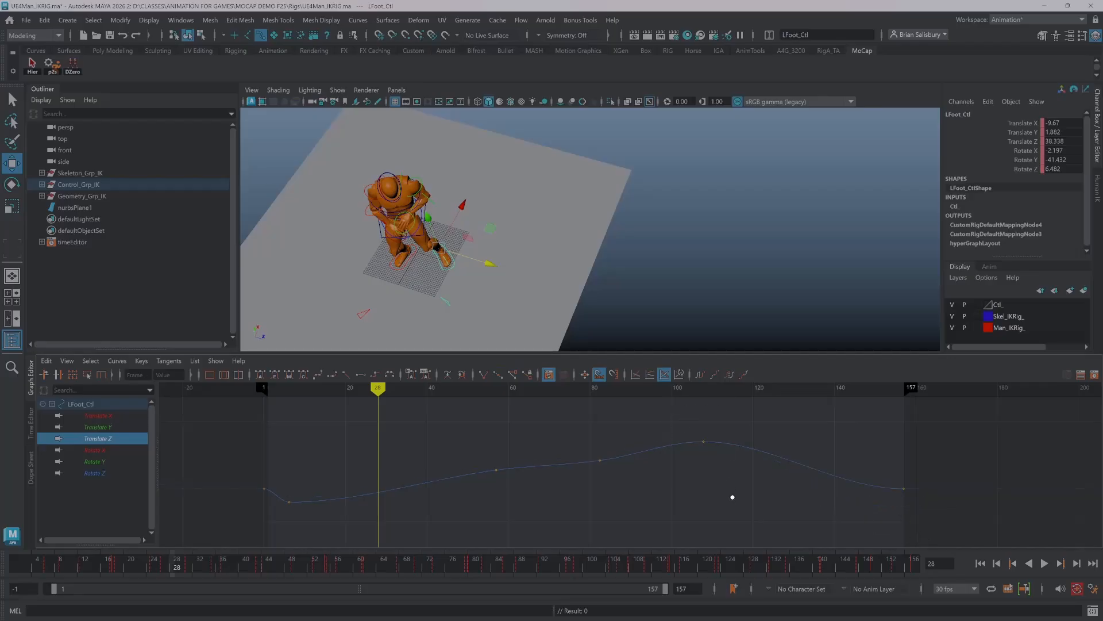
- Flatten the Translate Z curve by lowering the keys near frames 108 and 82 and raising the key near frame 6
{"action": "left_click_drag", "start_coordinate": [692, 413], "coordinate": [719, 486]}
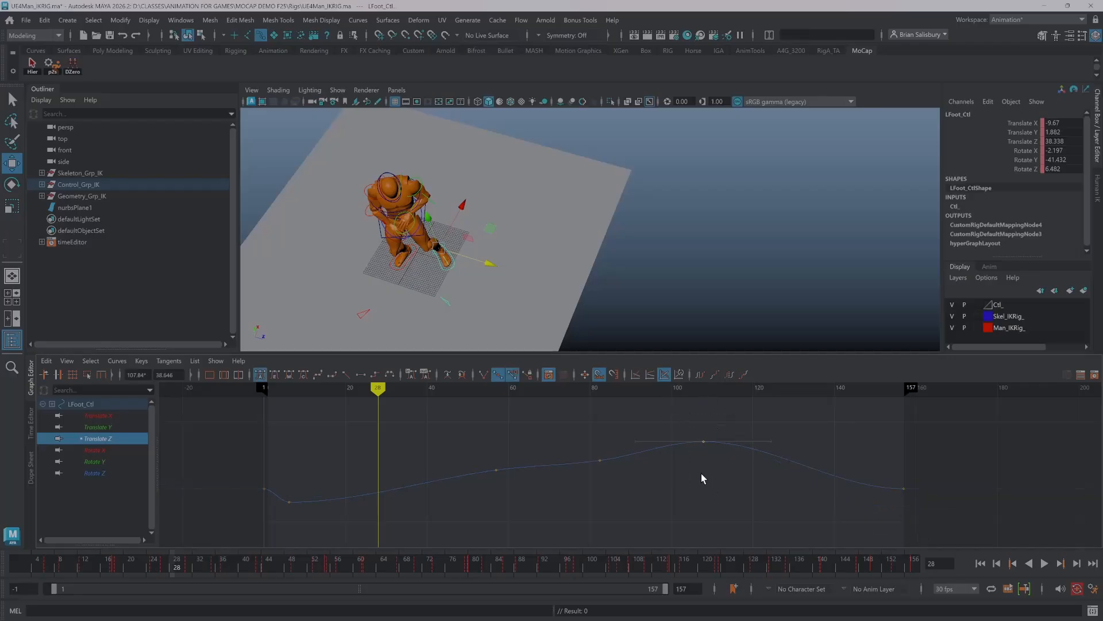
{"action": "middle_click_drag", "start_coordinate": [702, 474], "coordinate": [695, 510], "text": "shift"}
{"action": "middle_click_drag", "start_coordinate": [322, 511], "coordinate": [337, 492], "text": "shift"}
{"action": "left_click_drag", "start_coordinate": [544, 423], "coordinate": [632, 517]}
{"action": "middle_click_drag", "start_coordinate": [597, 516], "coordinate": [601, 523], "text": "shift"}
- Play back the animation from a low angle, stop it, and examine the feet up close at frame 34
{"action": "left_click", "coordinate": [1043, 564]}
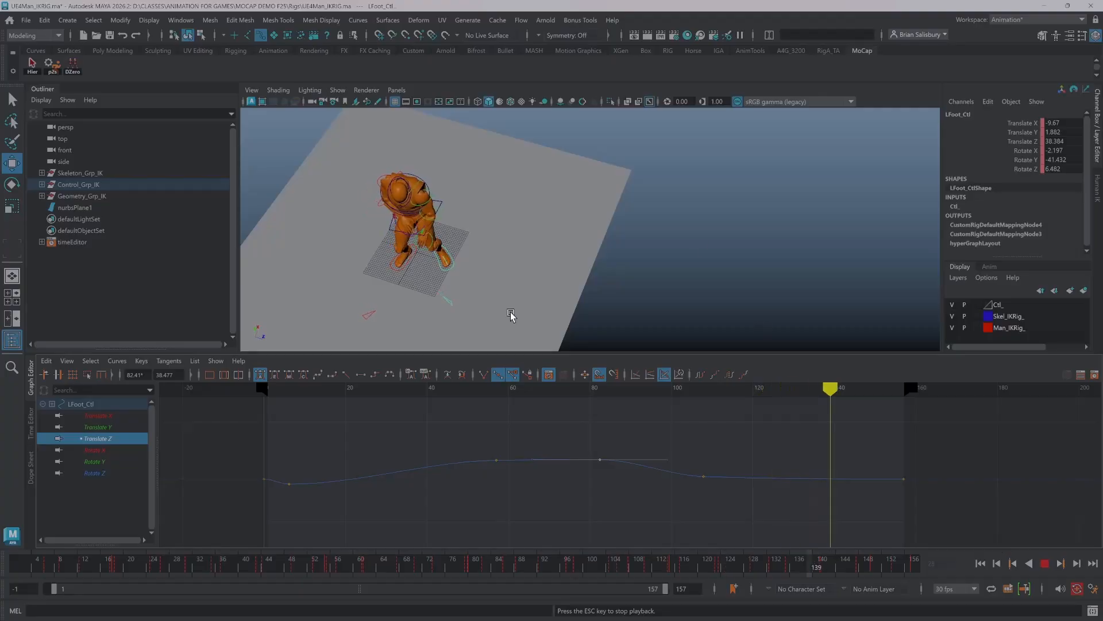
{"action": "left_click_drag", "start_coordinate": [500, 239], "coordinate": [510, 212], "text": "alt"}
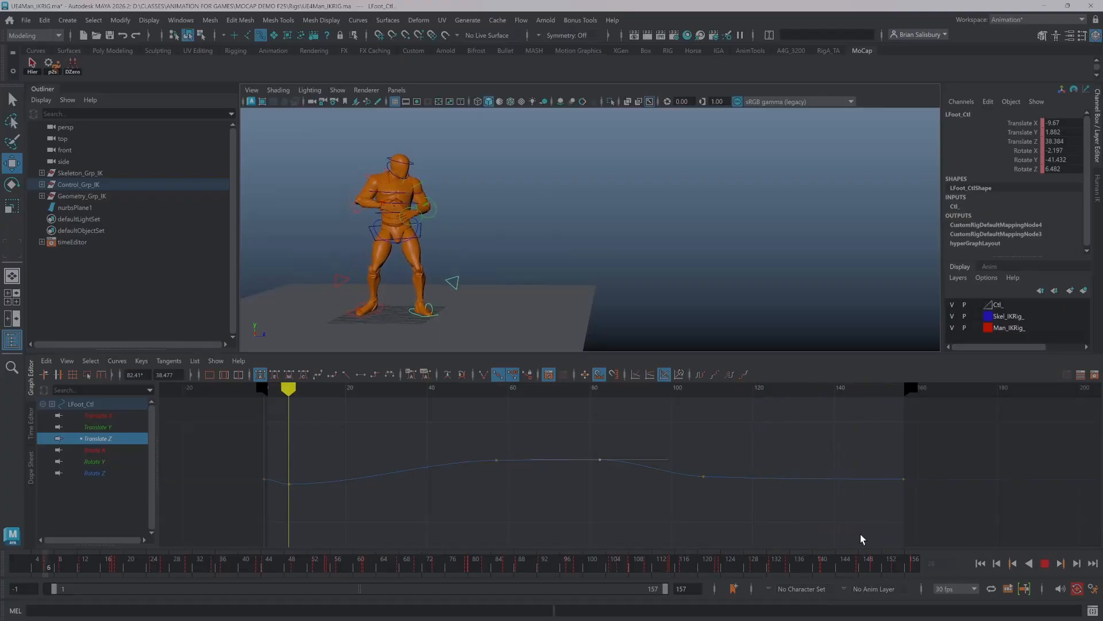
{"action": "left_click", "coordinate": [1045, 563]}
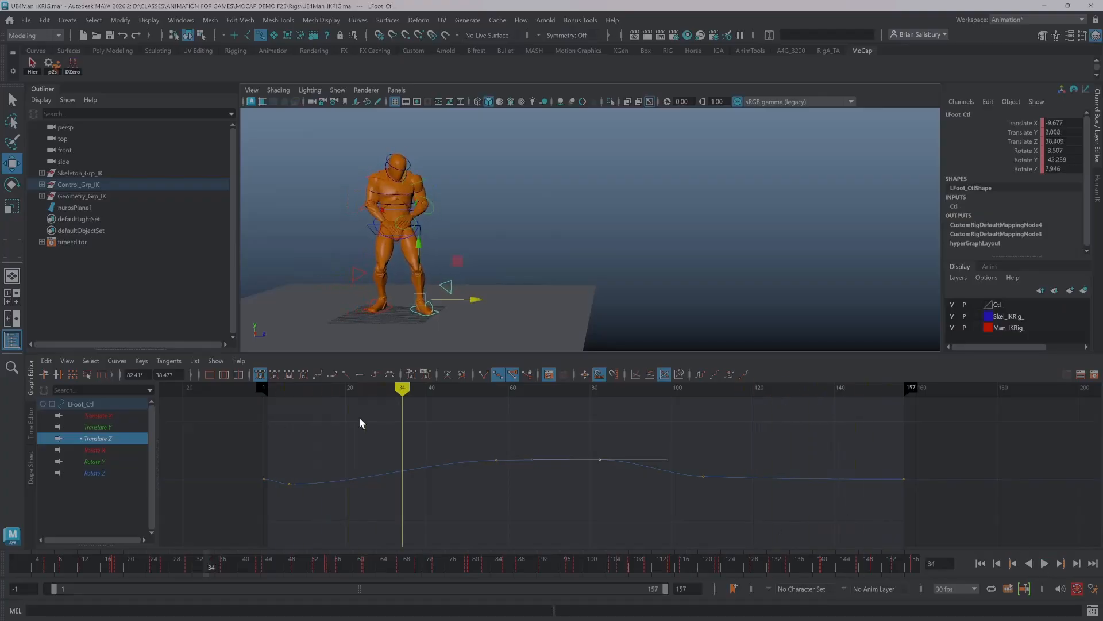
{"action": "left_click_drag", "start_coordinate": [406, 316], "coordinate": [418, 197], "text": "alt"}
{"action": "right_click_drag", "start_coordinate": [454, 206], "coordinate": [562, 258], "text": "alt"}
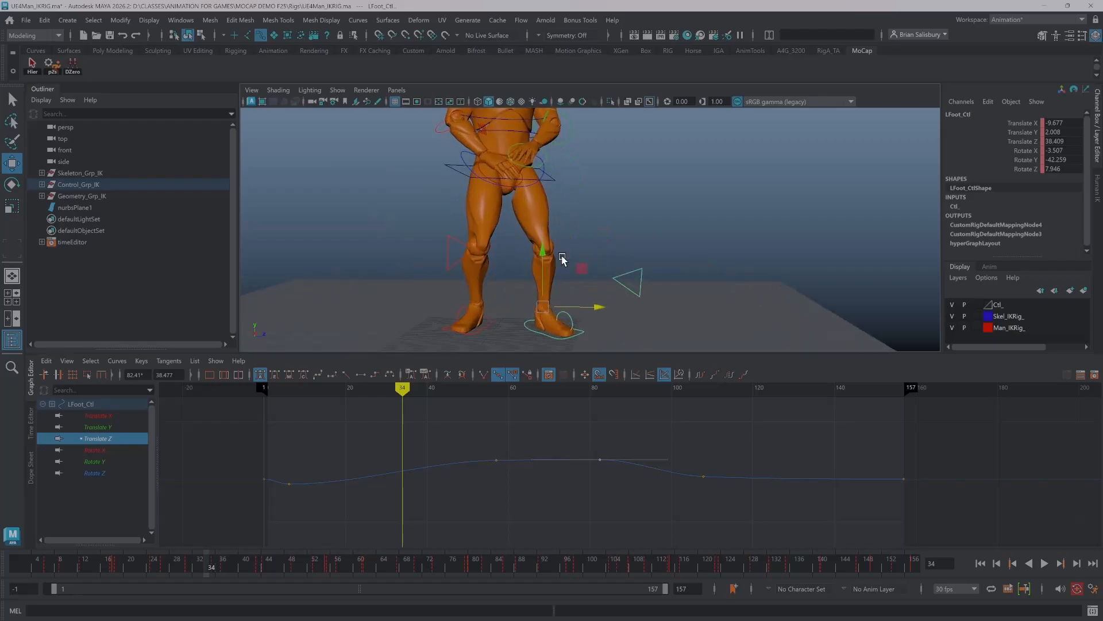
{"action": "middle_click_drag", "start_coordinate": [488, 299], "coordinate": [501, 264], "text": "alt"}
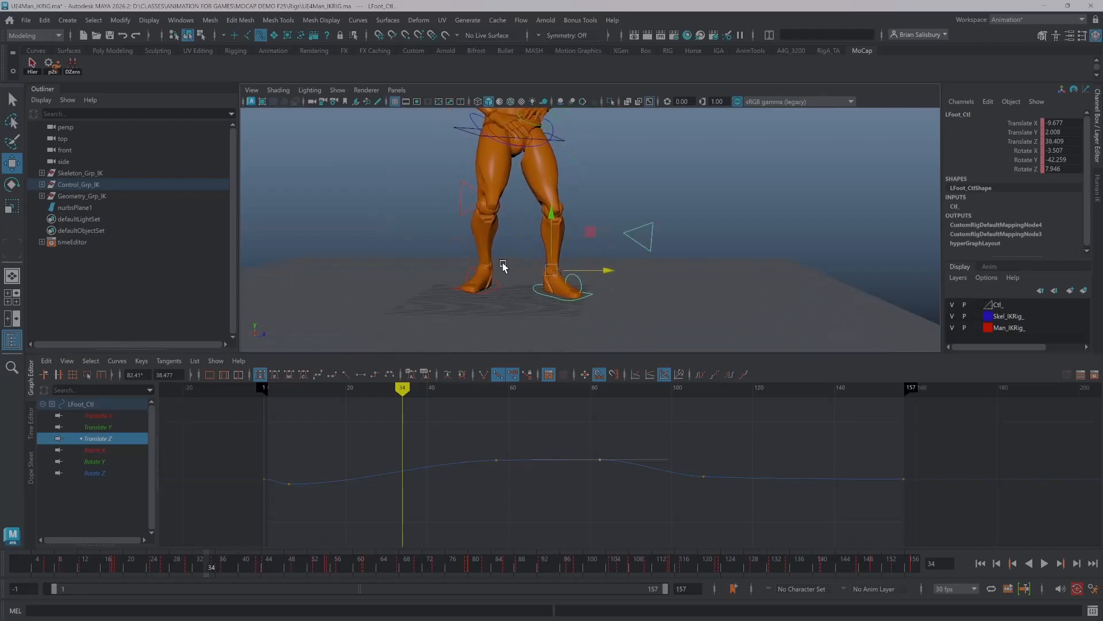
- At frame 0, select the right foot control and lower it to a Translate Y of 0.939
{"action": "left_click", "coordinate": [495, 294]}
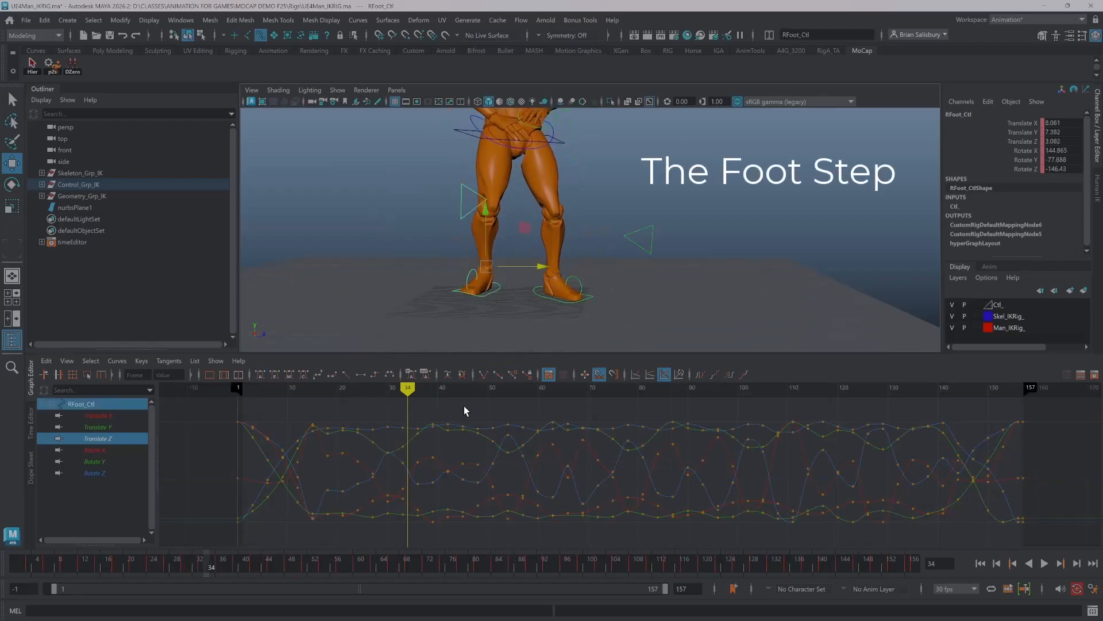
{"action": "left_click_drag", "start_coordinate": [407, 389], "coordinate": [241, 387]}
{"action": "mouse_move", "coordinate": [397, 281]}
{"action": "left_mouse_down", "text": "alt"}
{"action": "mouse_move", "coordinate": [438, 256]}
{"action": "mouse_move", "coordinate": [407, 272]}
{"action": "left_mouse_up", "text": "alt"}
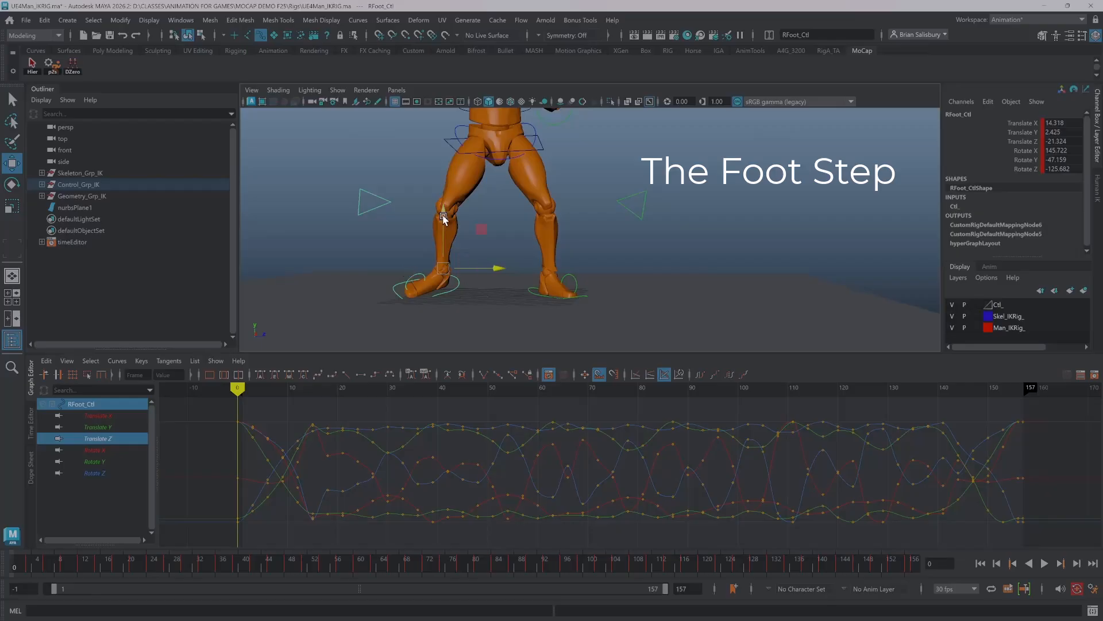
{"action": "left_click_drag", "start_coordinate": [443, 218], "coordinate": [479, 282]}
- Rotate the right foot control at frame 0 to X 150.937, Y -53.928, Z -143.973 and key its rotation
{"action": "key", "text": "e"}
{"action": "left_click_drag", "start_coordinate": [424, 241], "coordinate": [273, 257]}
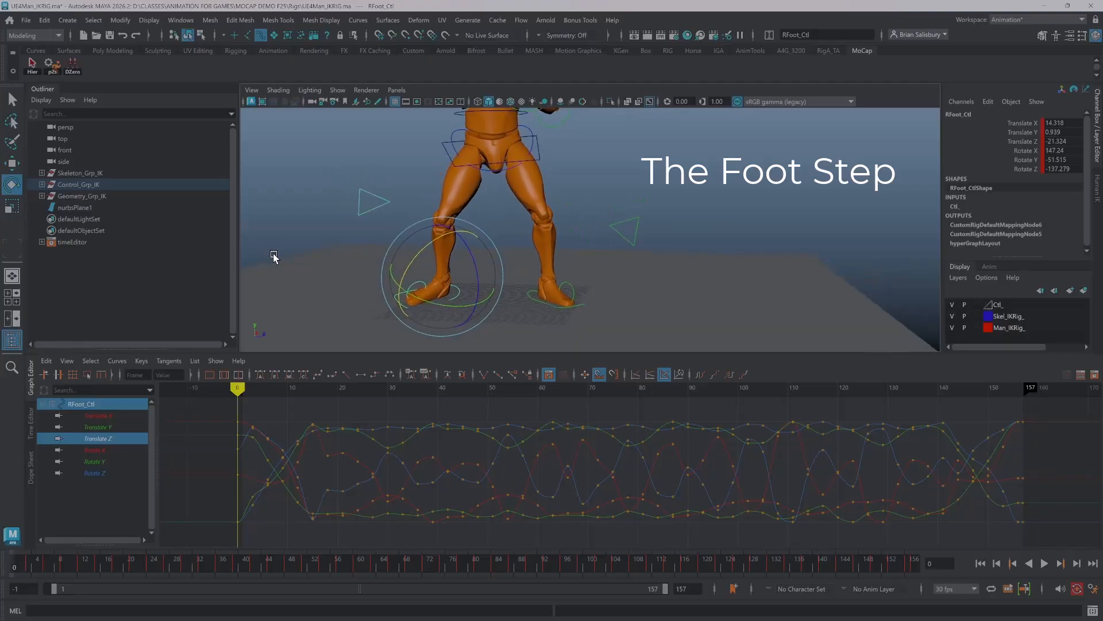
{"action": "left_click_drag", "start_coordinate": [473, 274], "coordinate": [431, 241]}
{"action": "key", "text": "shift+e"}
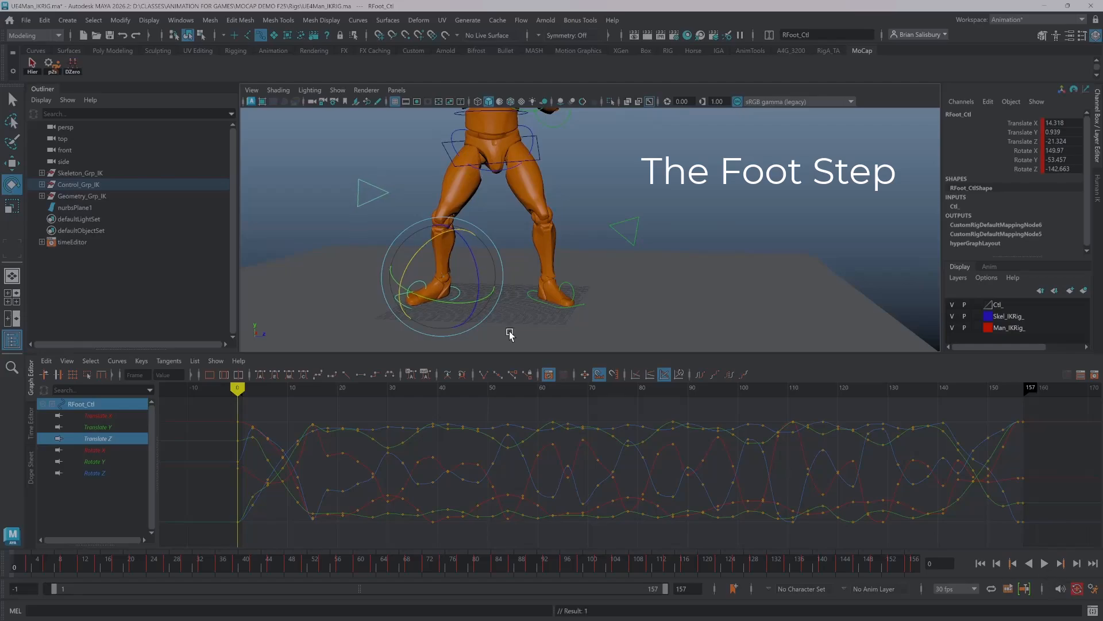
{"action": "left_click_drag", "start_coordinate": [475, 283], "coordinate": [475, 282]}
{"action": "key", "text": "alt+v"}
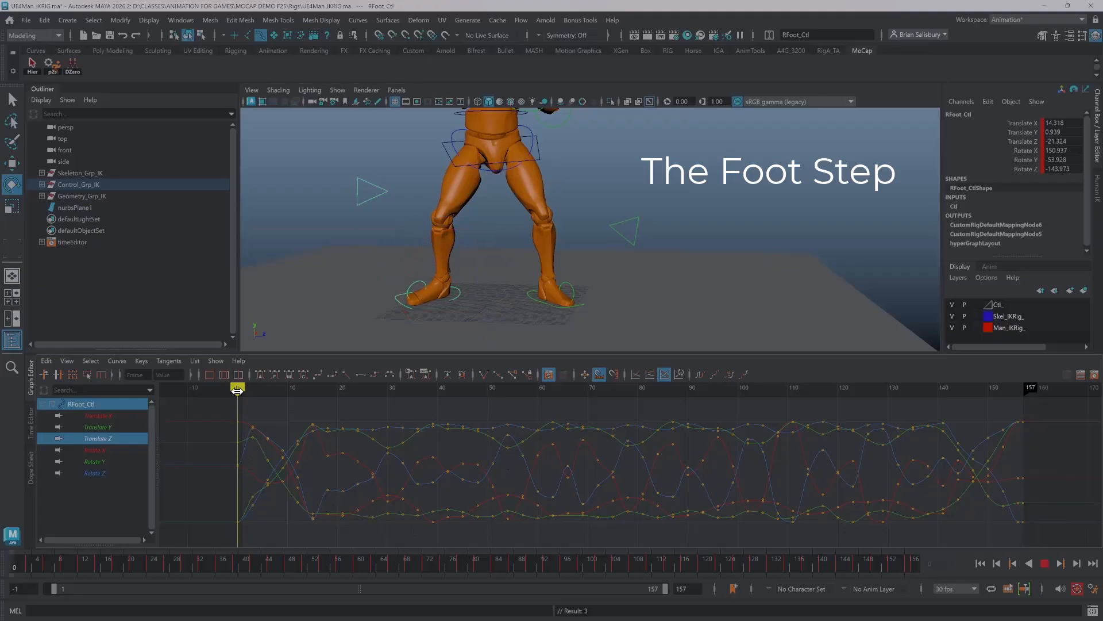
- Carry the right foot control's frame 0 pose over to frame 157 and key it there
{"action": "mouse_move", "coordinate": [237, 391]}
{"action": "left_mouse_down"}
{"action": "mouse_move", "coordinate": [213, 391]}
{"action": "mouse_move", "coordinate": [238, 388]}
{"action": "left_mouse_up"}
{"action": "mouse_move", "coordinate": [627, 462]}
{"action": "right_mouse_down", "text": "alt"}
{"action": "mouse_move", "coordinate": [563, 458]}
{"action": "mouse_move", "coordinate": [633, 460]}
{"action": "mouse_move", "coordinate": [584, 457]}
{"action": "mouse_move", "coordinate": [613, 472]}
{"action": "right_mouse_up", "text": "alt"}
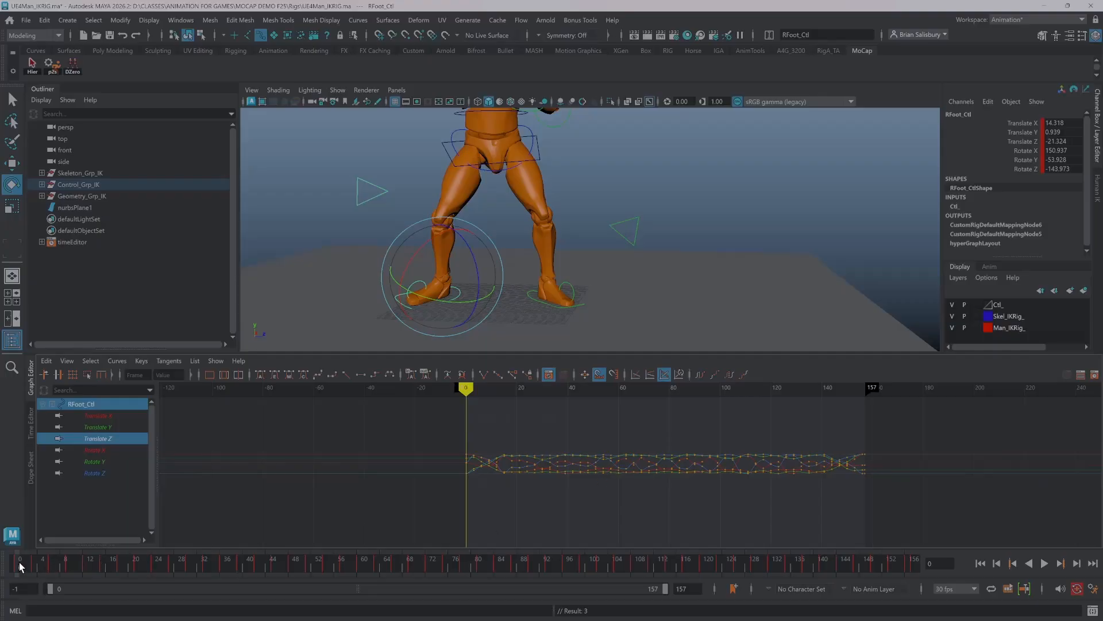
{"action": "key", "text": "alt+v"}
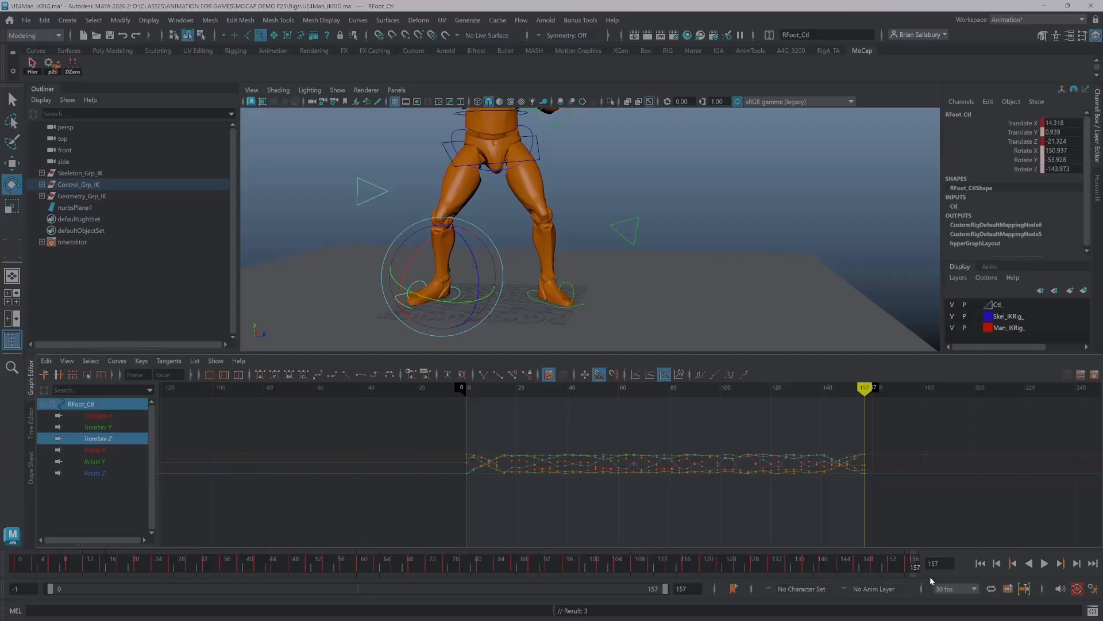
{"action": "key", "text": "s"}
- Delete all right foot keys between frames 0 and 157, including those just before the last frame, and scrub to check the planted foot
{"action": "mouse_move", "coordinate": [818, 540]}
{"action": "right_mouse_down", "text": "alt+shift"}
{"action": "mouse_move", "coordinate": [838, 541]}
{"action": "mouse_move", "coordinate": [807, 540]}
{"action": "mouse_move", "coordinate": [828, 539]}
{"action": "right_mouse_up", "text": "alt+shift"}
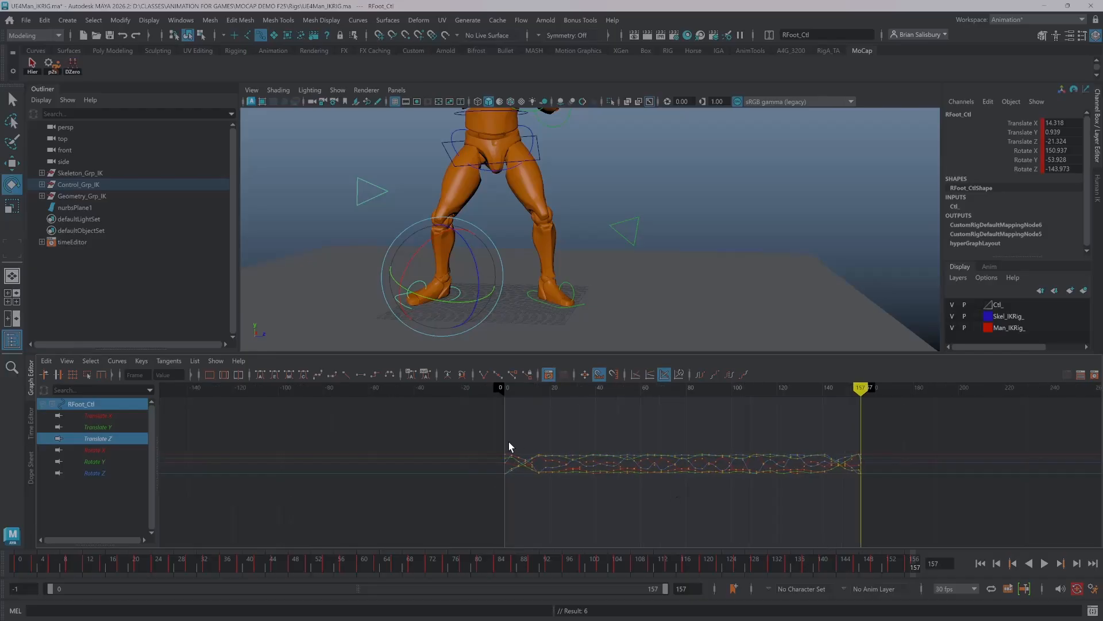
{"action": "left_click_drag", "start_coordinate": [507, 443], "coordinate": [854, 502]}
{"action": "key", "text": "Delete"}
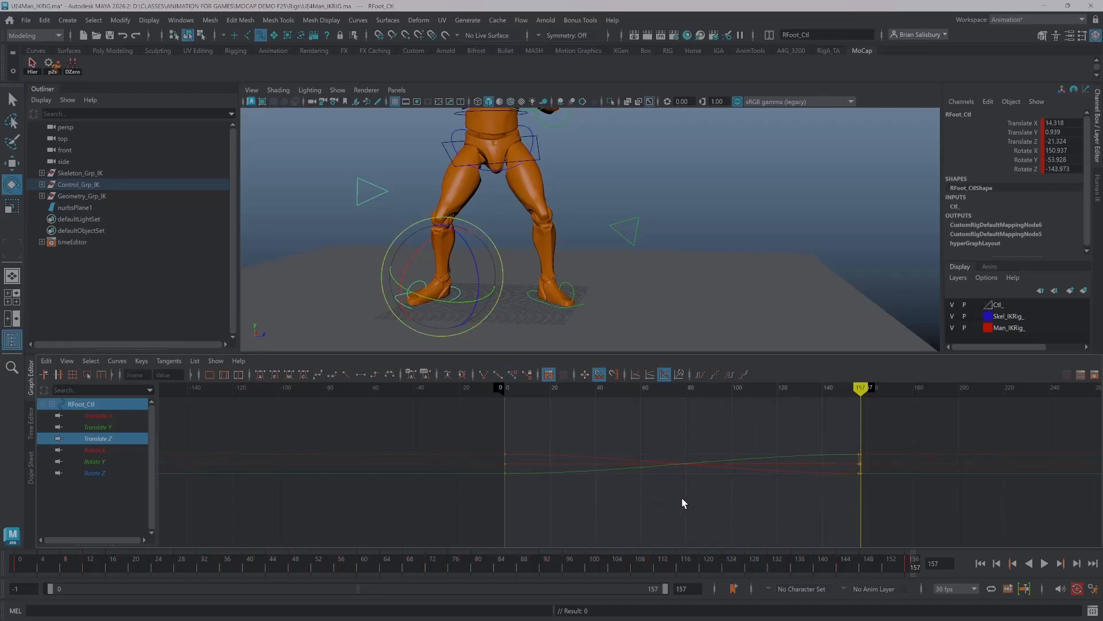
{"action": "mouse_move", "coordinate": [679, 499]}
{"action": "right_mouse_down", "text": "alt+shift"}
{"action": "mouse_move", "coordinate": [697, 488]}
{"action": "mouse_move", "coordinate": [647, 493]}
{"action": "mouse_move", "coordinate": [668, 492]}
{"action": "right_mouse_up", "text": "alt+shift"}
{"action": "middle_click_drag", "start_coordinate": [737, 491], "coordinate": [538, 497], "text": "alt"}
{"action": "right_click_drag", "start_coordinate": [586, 496], "coordinate": [611, 494], "text": "alt+shift"}
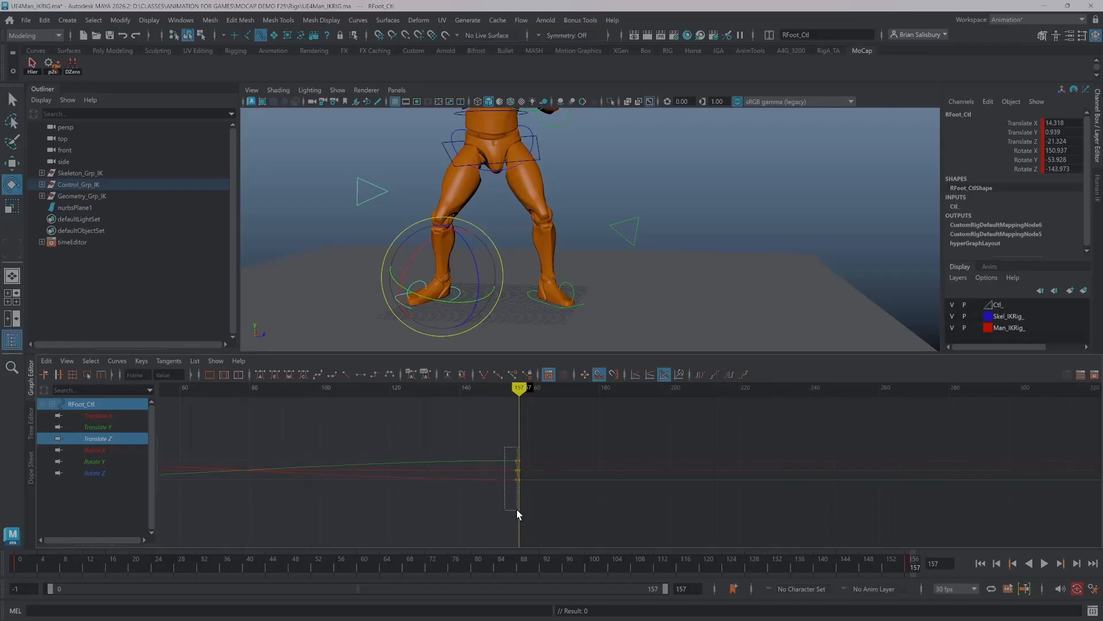
{"action": "left_click_drag", "start_coordinate": [516, 509], "coordinate": [515, 508]}
{"action": "key", "text": "Delete"}
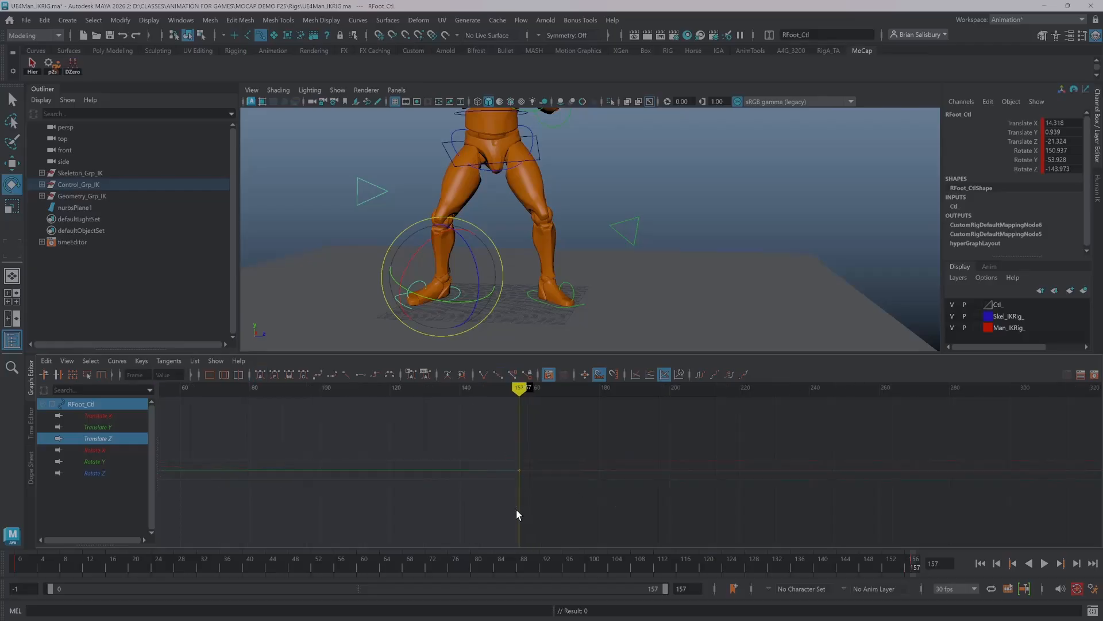
{"action": "mouse_move", "coordinate": [518, 398]}
{"action": "left_mouse_down"}
{"action": "mouse_move", "coordinate": [95, 402]}
{"action": "mouse_move", "coordinate": [692, 403]}
{"action": "mouse_move", "coordinate": [39, 406]}
{"action": "mouse_move", "coordinate": [88, 406]}
{"action": "left_mouse_up"}
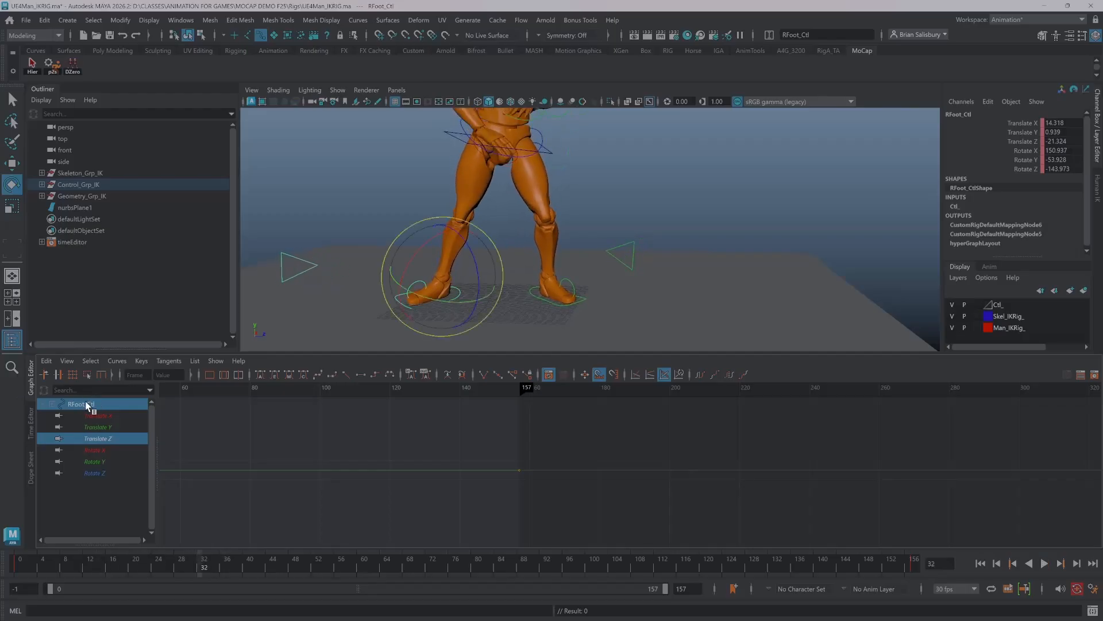
- Try lowering the whole Translate Y curve of Main_Ctl, scrub to frame 36, and undo it
{"action": "left_click", "coordinate": [452, 155]}
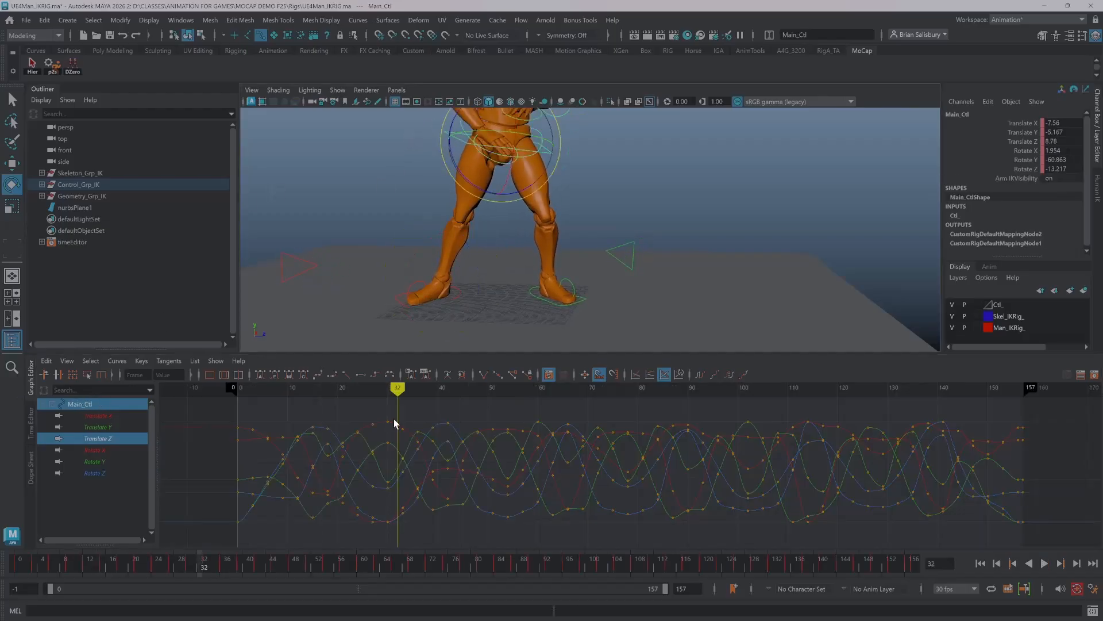
{"action": "left_click", "coordinate": [101, 427]}
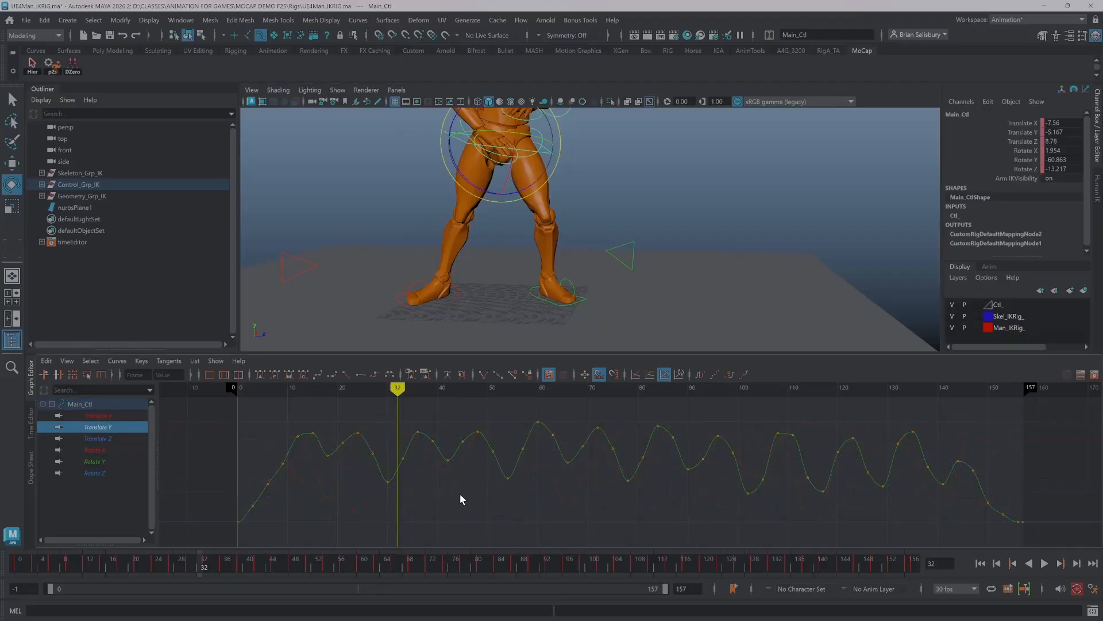
{"action": "left_click", "coordinate": [546, 436]}
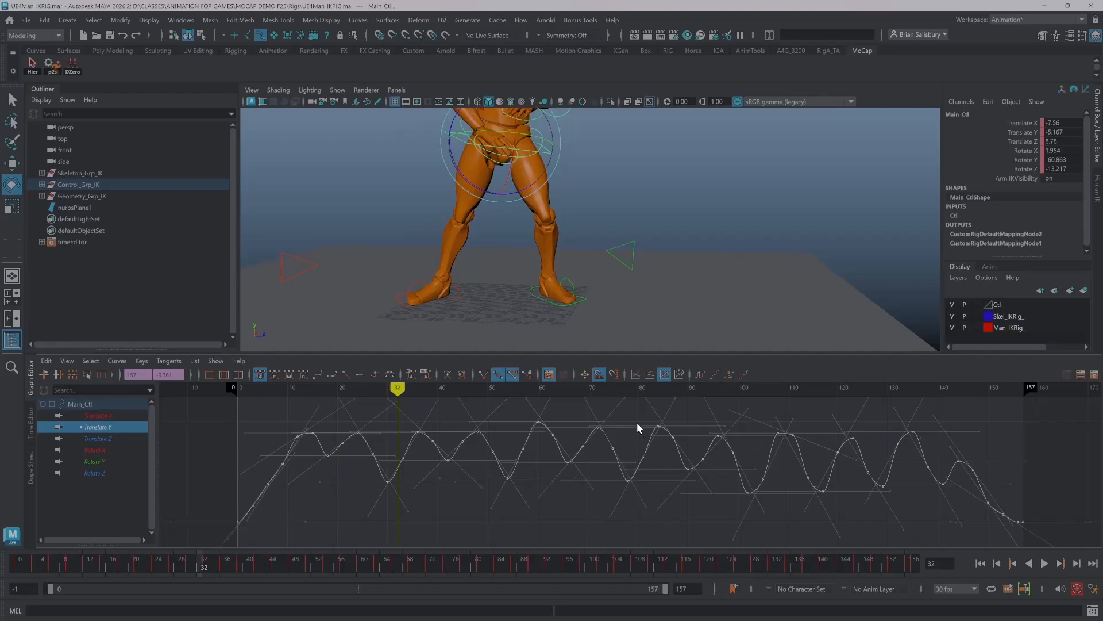
{"action": "middle_click_drag", "start_coordinate": [636, 422], "coordinate": [628, 460], "text": "shift"}
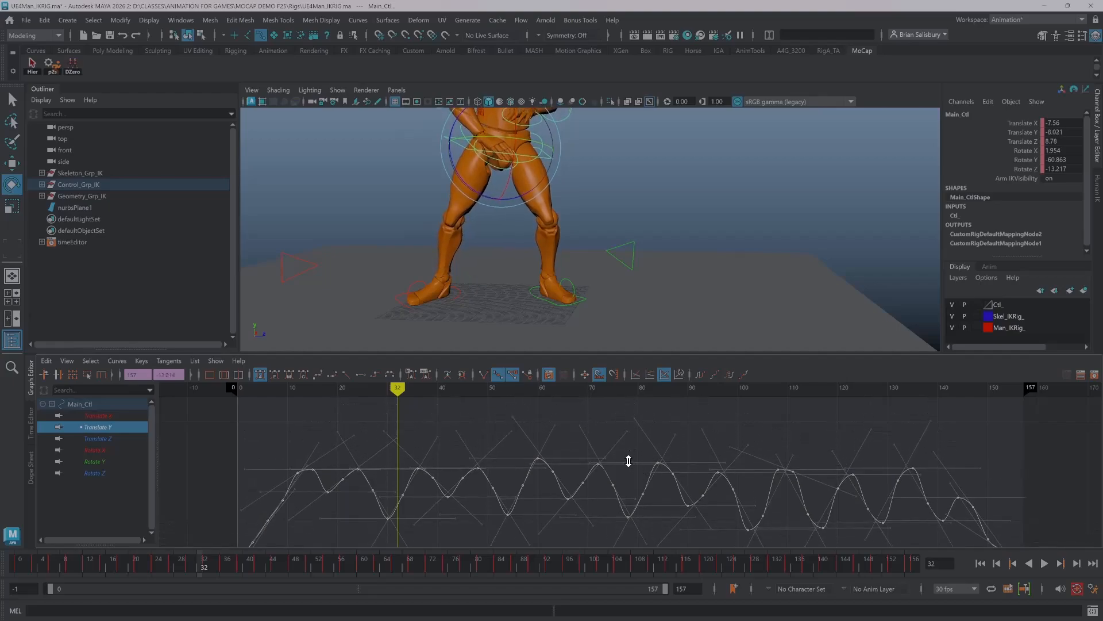
{"action": "mouse_move", "coordinate": [397, 388]}
{"action": "left_mouse_down"}
{"action": "mouse_move", "coordinate": [232, 388]}
{"action": "mouse_move", "coordinate": [931, 422]}
{"action": "mouse_move", "coordinate": [320, 471]}
{"action": "mouse_move", "coordinate": [725, 474]}
{"action": "mouse_move", "coordinate": [726, 485]}
{"action": "mouse_move", "coordinate": [264, 414]}
{"action": "mouse_move", "coordinate": [419, 456]}
{"action": "left_mouse_up"}
{"action": "left_click", "coordinate": [419, 455]}
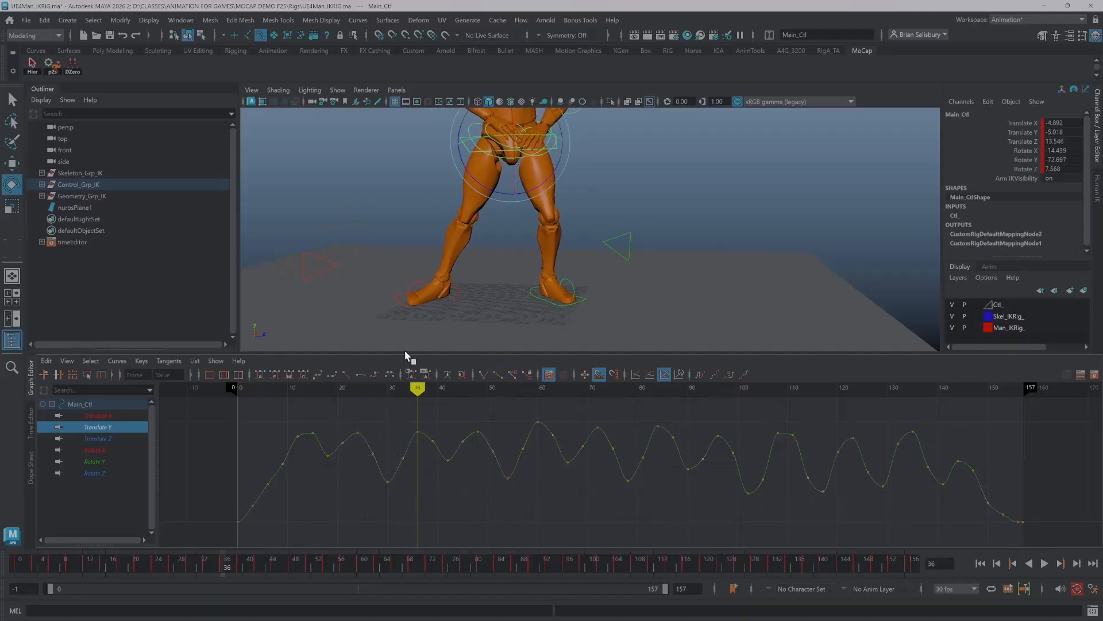
- Scrub to frame 41 and examine the feet against Main_Ctl's Translate Y curve
{"action": "mouse_move", "coordinate": [418, 388]}
{"action": "left_mouse_down"}
{"action": "mouse_move", "coordinate": [716, 402]}
{"action": "mouse_move", "coordinate": [953, 434]}
{"action": "mouse_move", "coordinate": [442, 464]}
{"action": "left_mouse_up"}
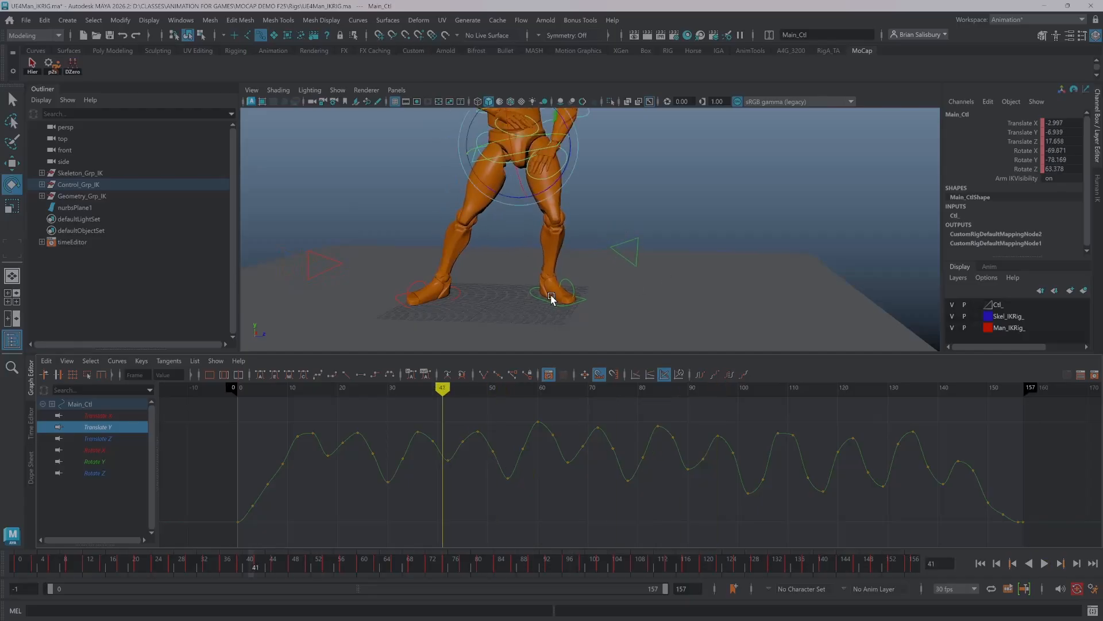
{"action": "right_click_drag", "start_coordinate": [605, 410], "coordinate": [606, 455], "text": "alt+shift"}
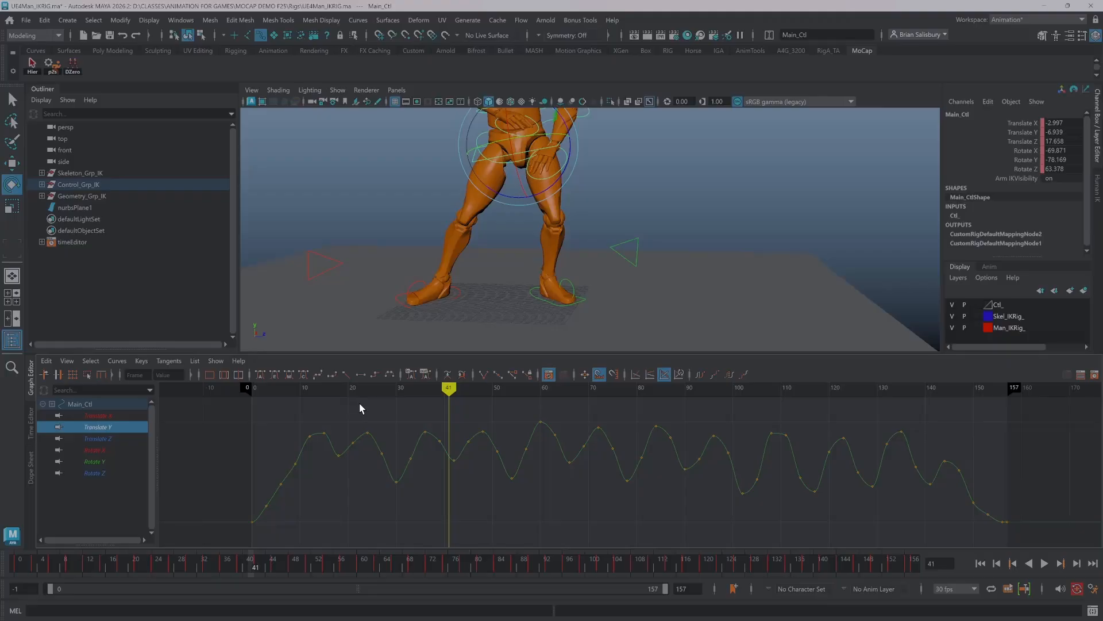
{"action": "scroll", "coordinate": [576, 462], "scroll_direction": "down", "scroll_amount": 5}
{"action": "scroll", "coordinate": [576, 463], "scroll_direction": "up", "scroll_amount": 5}
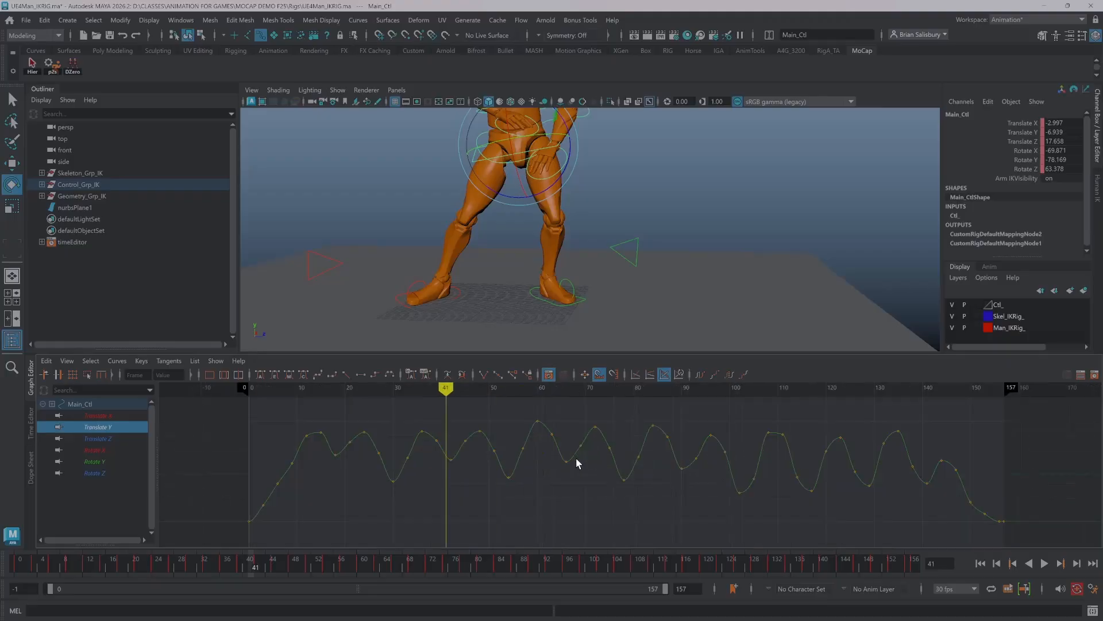
- Reselect the right foot control and scrub back through frame 16 to frame 0 to review where the foot should step
{"action": "left_click", "coordinate": [407, 212]}
{"action": "left_click", "coordinate": [455, 310]}
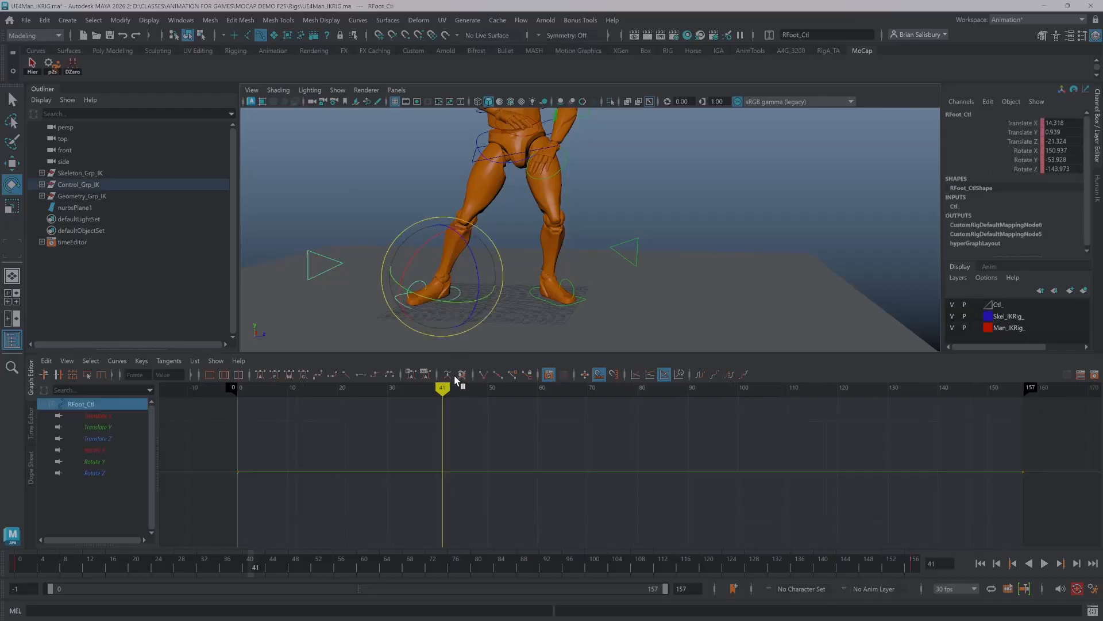
{"action": "mouse_move", "coordinate": [449, 391]}
{"action": "left_mouse_down"}
{"action": "mouse_move", "coordinate": [305, 387]}
{"action": "mouse_move", "coordinate": [207, 407]}
{"action": "mouse_move", "coordinate": [962, 443]}
{"action": "mouse_move", "coordinate": [247, 451]}
{"action": "mouse_move", "coordinate": [528, 464]}
{"action": "mouse_move", "coordinate": [239, 446]}
{"action": "mouse_move", "coordinate": [384, 458]}
{"action": "mouse_move", "coordinate": [319, 443]}
{"action": "left_mouse_up"}
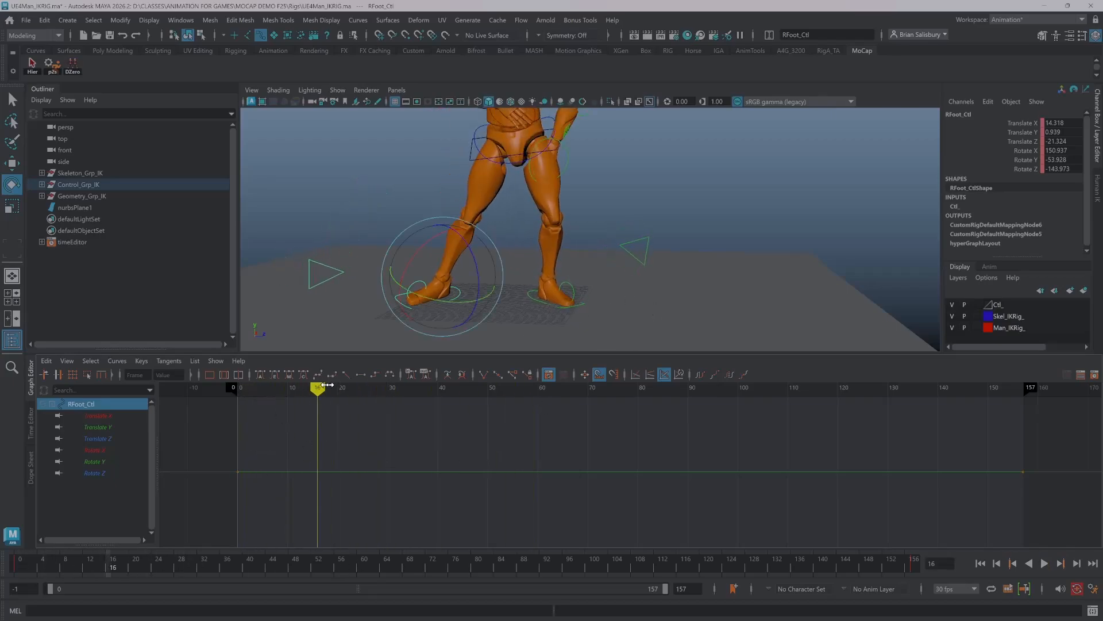
{"action": "mouse_move", "coordinate": [327, 385]}
{"action": "left_mouse_down"}
{"action": "mouse_move", "coordinate": [230, 448]}
{"action": "mouse_move", "coordinate": [867, 443]}
{"action": "mouse_move", "coordinate": [965, 453]}
{"action": "mouse_move", "coordinate": [236, 456]}
{"action": "left_mouse_up"}
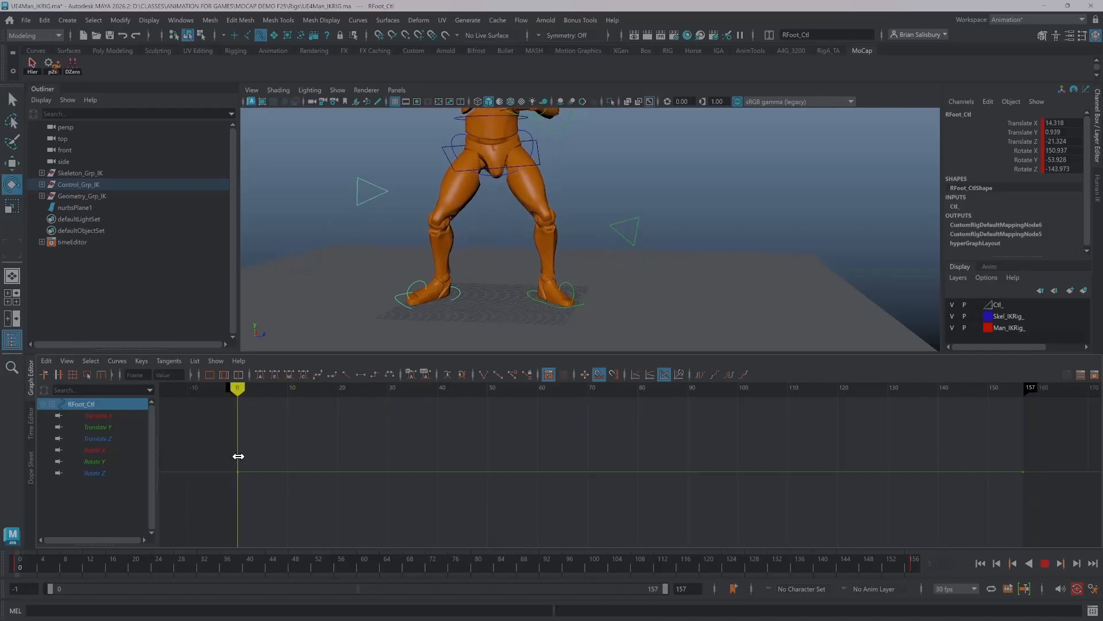
{"action": "left_click", "coordinate": [475, 288]}
{"action": "left_click_drag", "start_coordinate": [476, 281], "coordinate": [454, 320]}
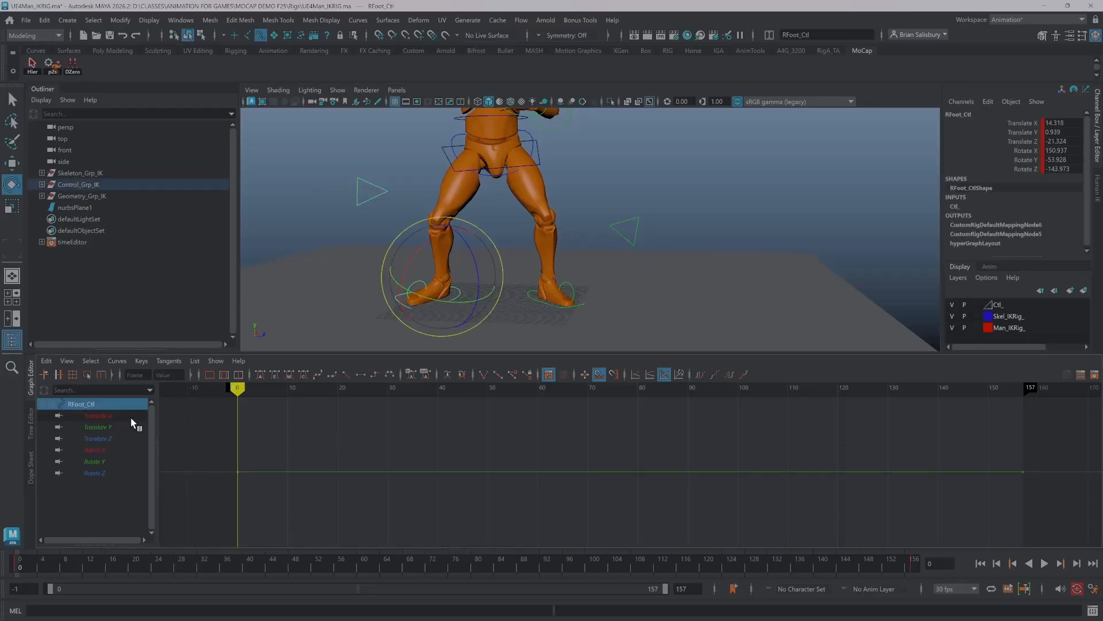
- Inspect the right foot's translate and rotate curves one at a time, ending with the three translate channels together
{"action": "left_click_drag", "start_coordinate": [118, 416], "coordinate": [115, 435]}
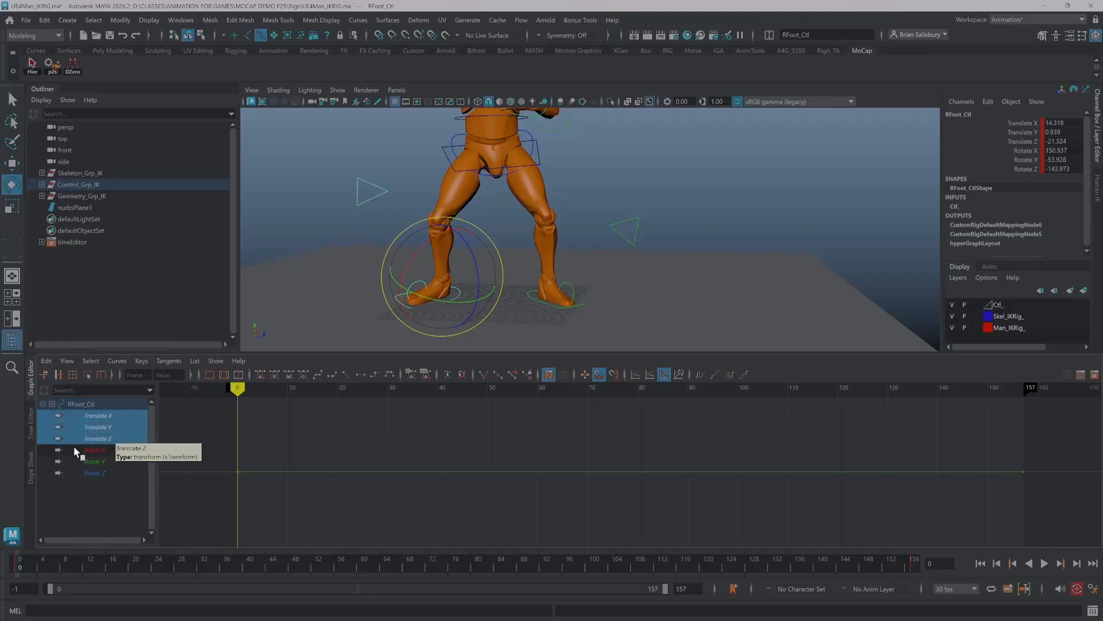
{"action": "left_click", "coordinate": [91, 450]}
{"action": "left_click", "coordinate": [100, 416]}
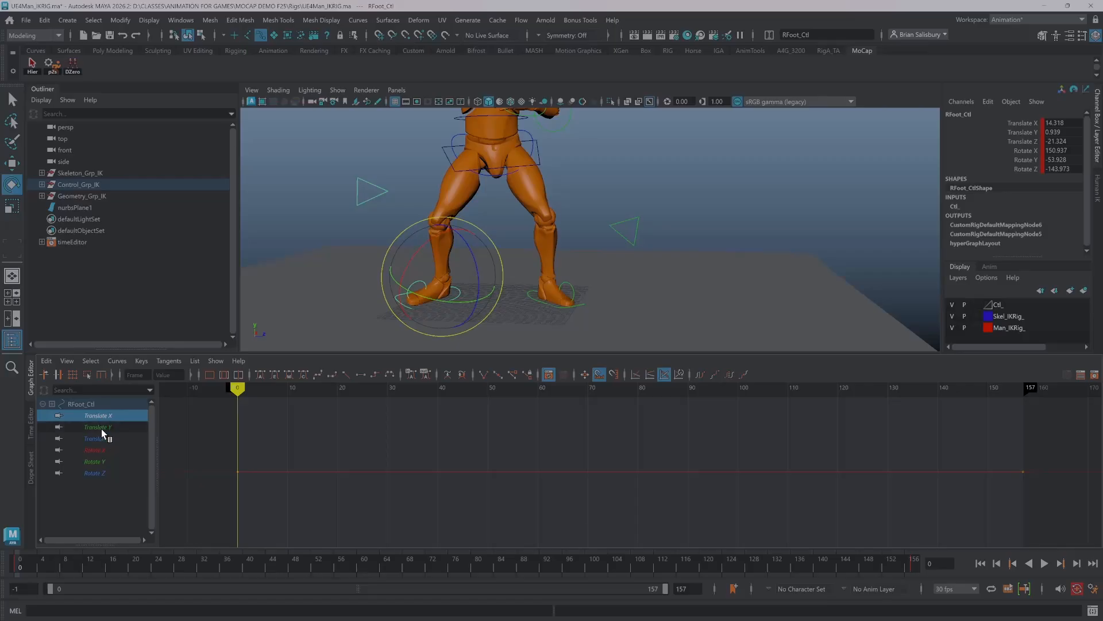
{"action": "left_click", "coordinate": [102, 428]}
{"action": "left_click", "coordinate": [101, 437]}
{"action": "left_click", "coordinate": [100, 450]}
{"action": "left_click", "coordinate": [101, 461]}
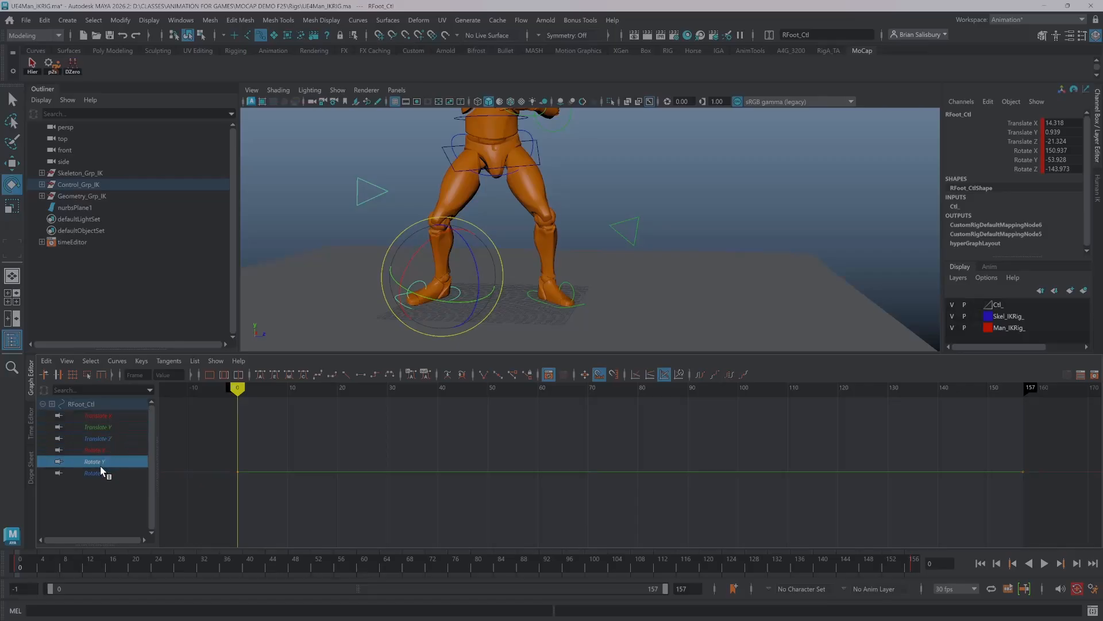
{"action": "left_click_drag", "start_coordinate": [105, 418], "coordinate": [106, 435]}
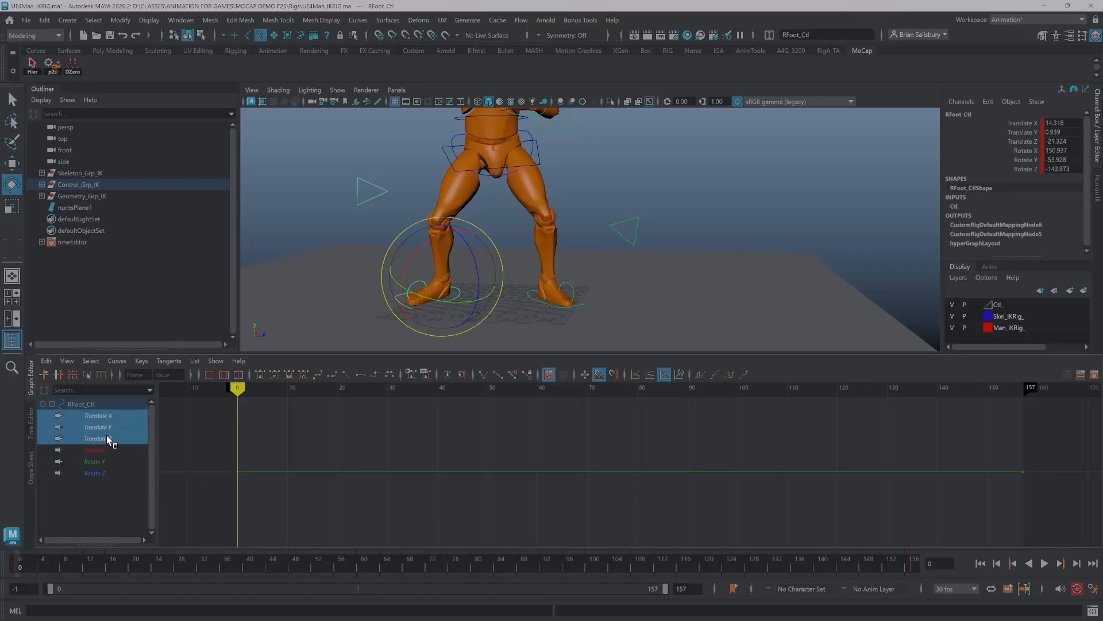
- Show all six translate and rotate curves of the right foot control and undo the last key set at frame 0
{"action": "mouse_move", "coordinate": [242, 390]}
{"action": "left_mouse_down"}
{"action": "mouse_move", "coordinate": [290, 390]}
{"action": "mouse_move", "coordinate": [236, 391]}
{"action": "left_mouse_up"}
{"action": "scroll", "coordinate": [362, 470], "scroll_direction": "down", "scroll_amount": 5}
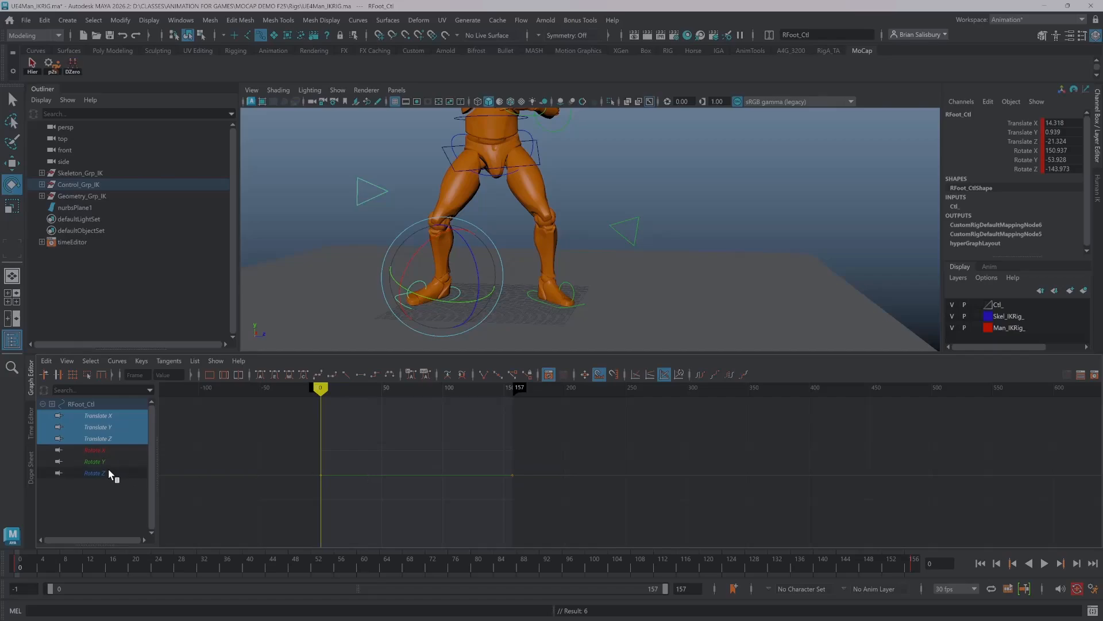
{"action": "left_click_drag", "start_coordinate": [108, 468], "coordinate": [104, 415]}
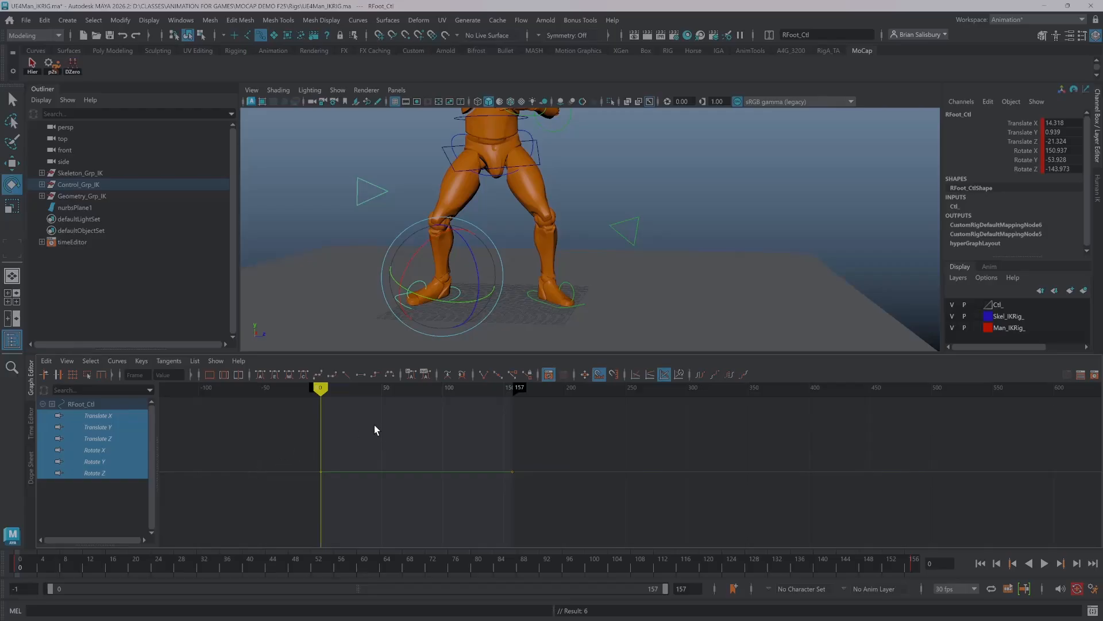
{"action": "key", "text": "ctrl+z"}
- At frame 10, move the right foot control to Translate Y 8.108 and Translate Z -14.681, and tilt it to Rotate X 154.306
{"action": "key", "text": "alt+v"}
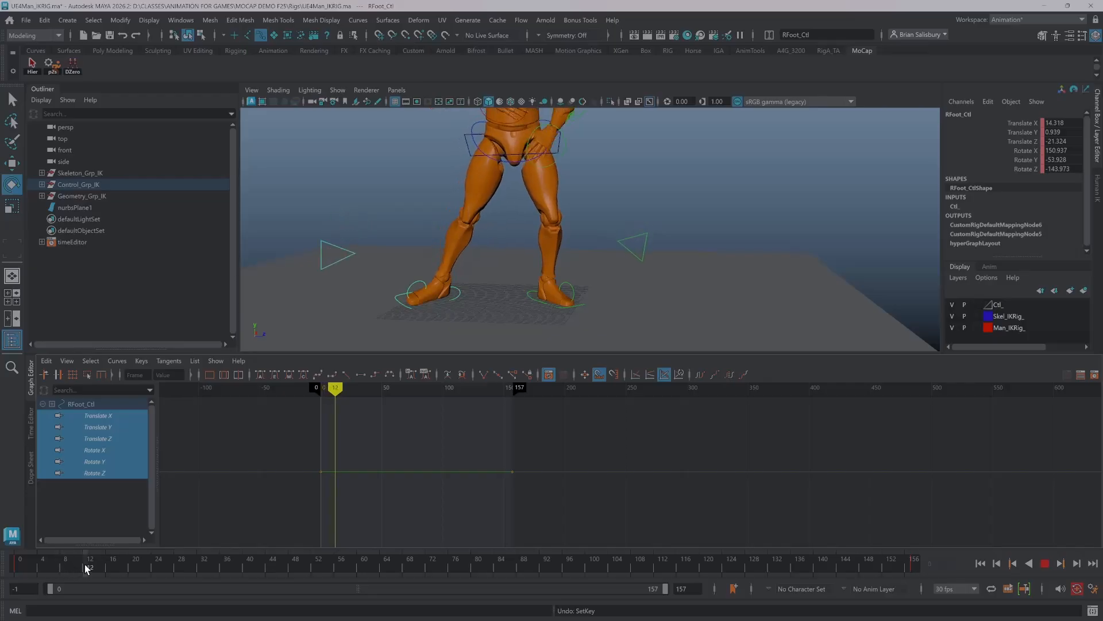
{"action": "mouse_move", "coordinate": [84, 564]}
{"action": "left_mouse_down"}
{"action": "mouse_move", "coordinate": [68, 557]}
{"action": "mouse_move", "coordinate": [74, 569]}
{"action": "left_mouse_up"}
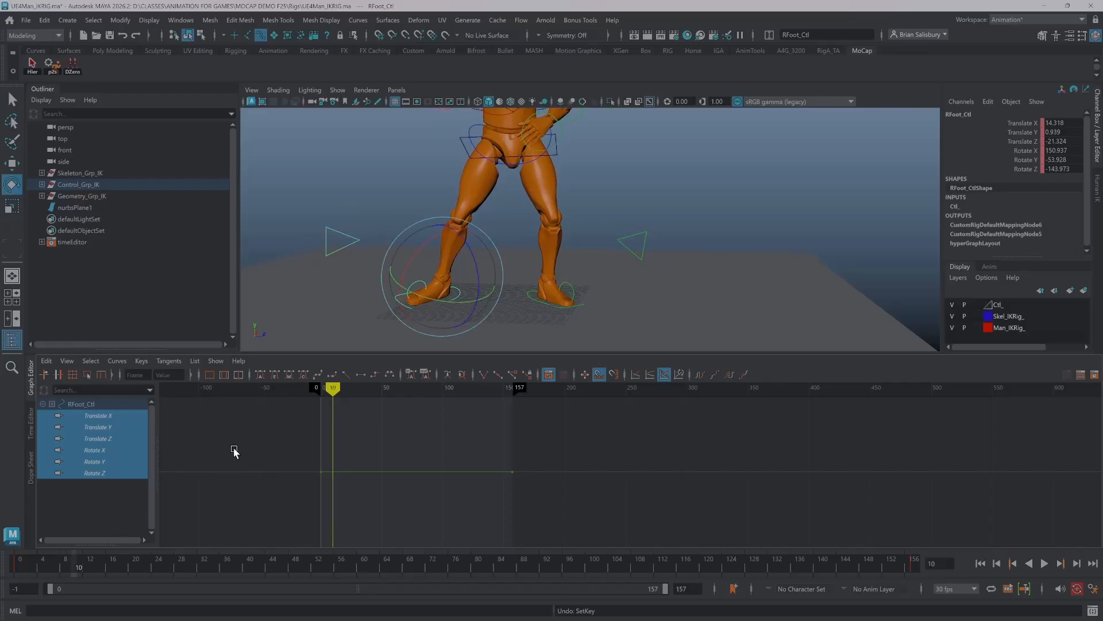
{"action": "key", "text": "w"}
{"action": "left_click_drag", "start_coordinate": [447, 255], "coordinate": [491, 265]}
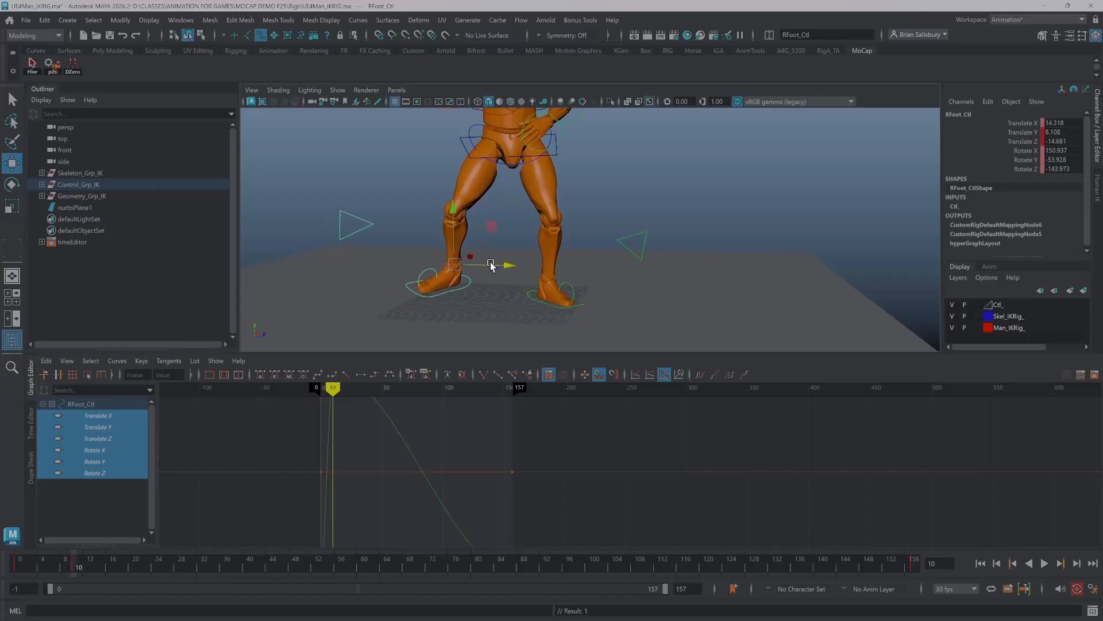
{"action": "key", "text": "e"}
{"action": "left_click_drag", "start_coordinate": [433, 229], "coordinate": [435, 238]}
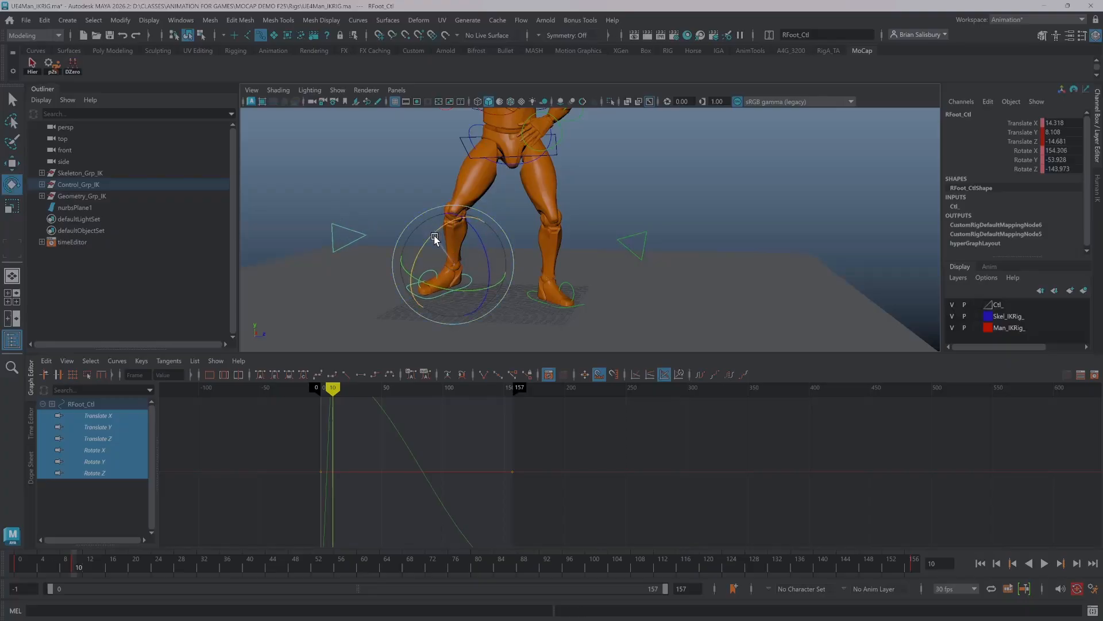
{"action": "left_click", "coordinate": [412, 268]}
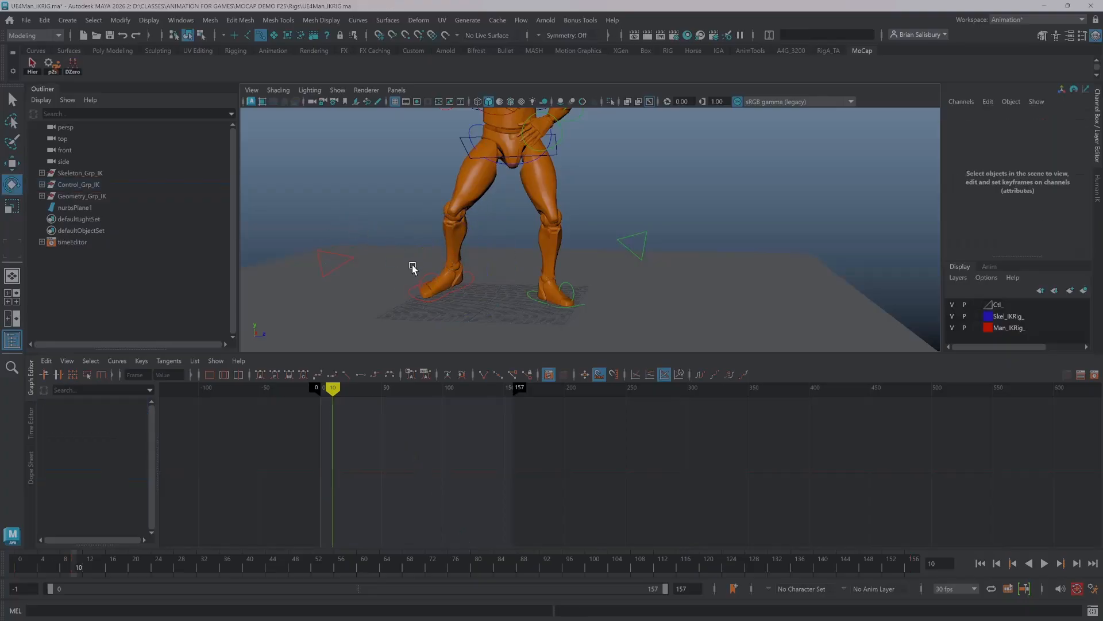
- At frame 10, bend the right toe control to Rotate X -12.35 and play back the animation
{"action": "left_click", "coordinate": [430, 280]}
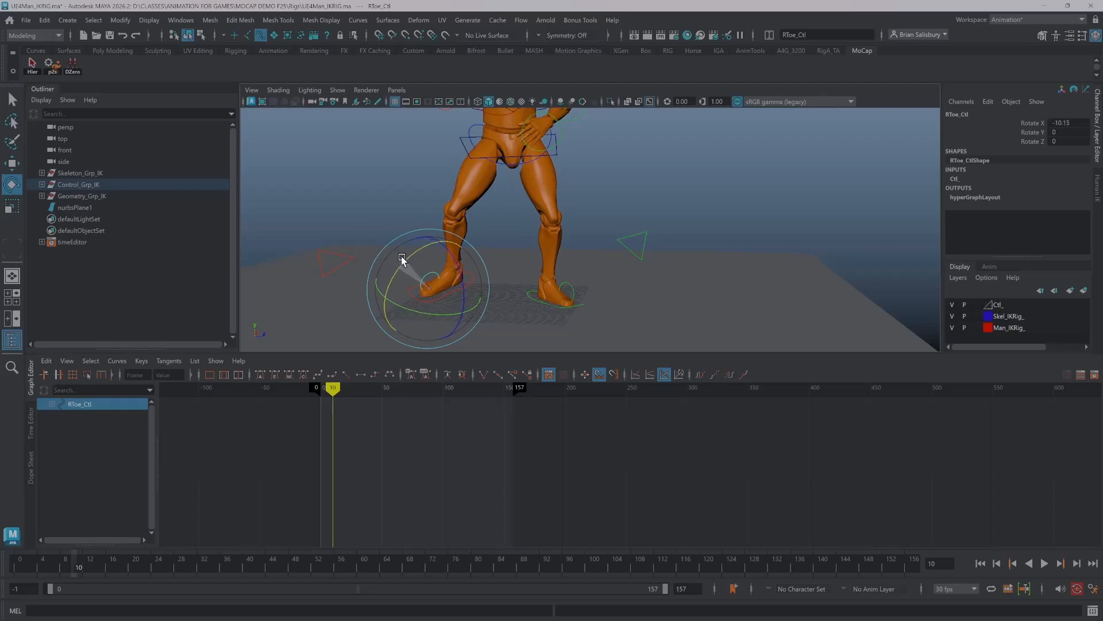
{"action": "left_click_drag", "start_coordinate": [401, 260], "coordinate": [401, 257]}
{"action": "key", "text": "alt+v"}
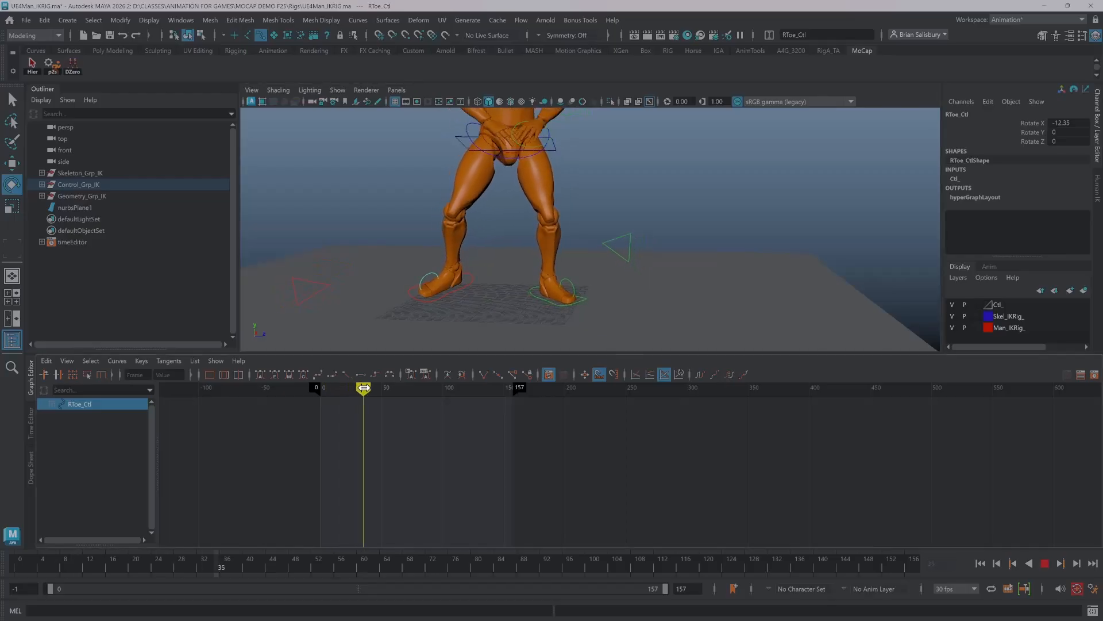
- At frame 21, lower the right foot control to Translate Y 1.291 and key it
{"action": "left_click_drag", "start_coordinate": [368, 388], "coordinate": [345, 391]}
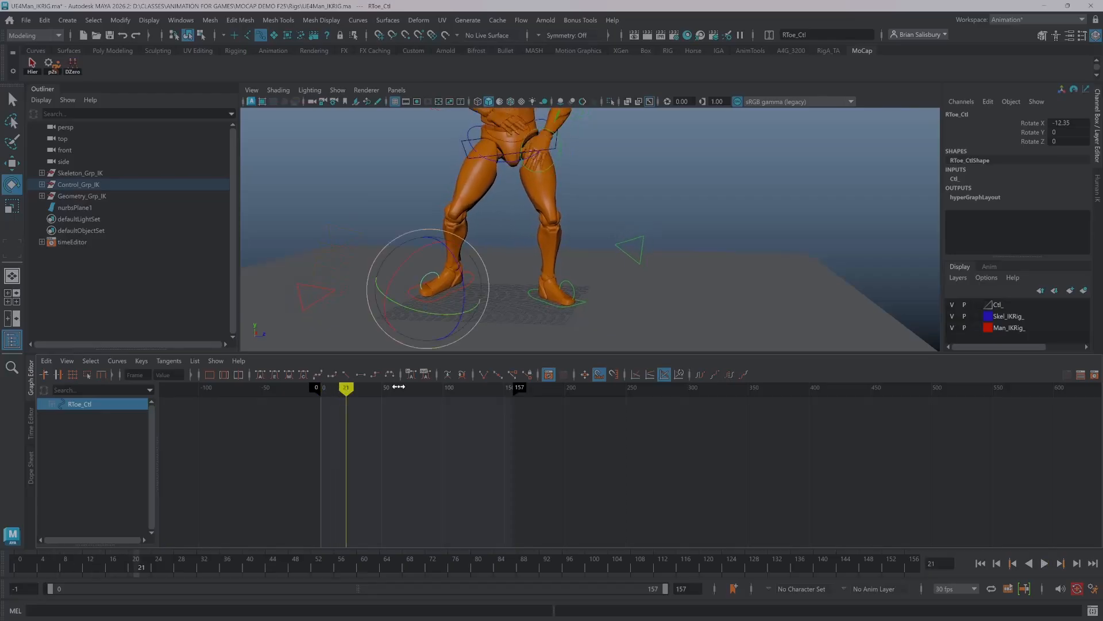
{"action": "left_click", "coordinate": [495, 267]}
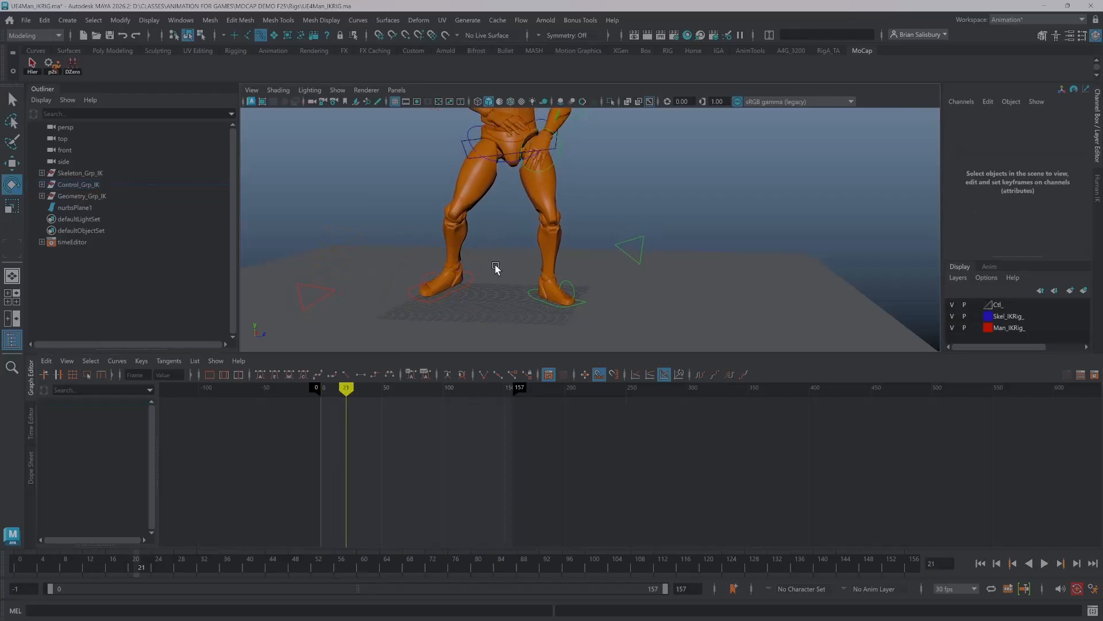
{"action": "left_click", "coordinate": [470, 305]}
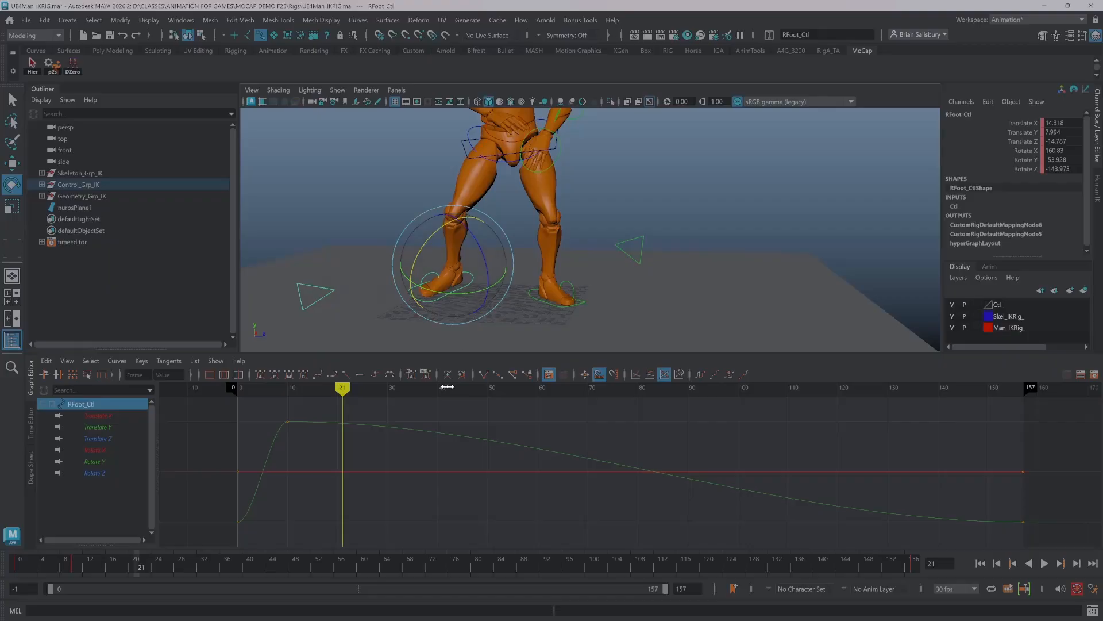
{"action": "key", "text": "w"}
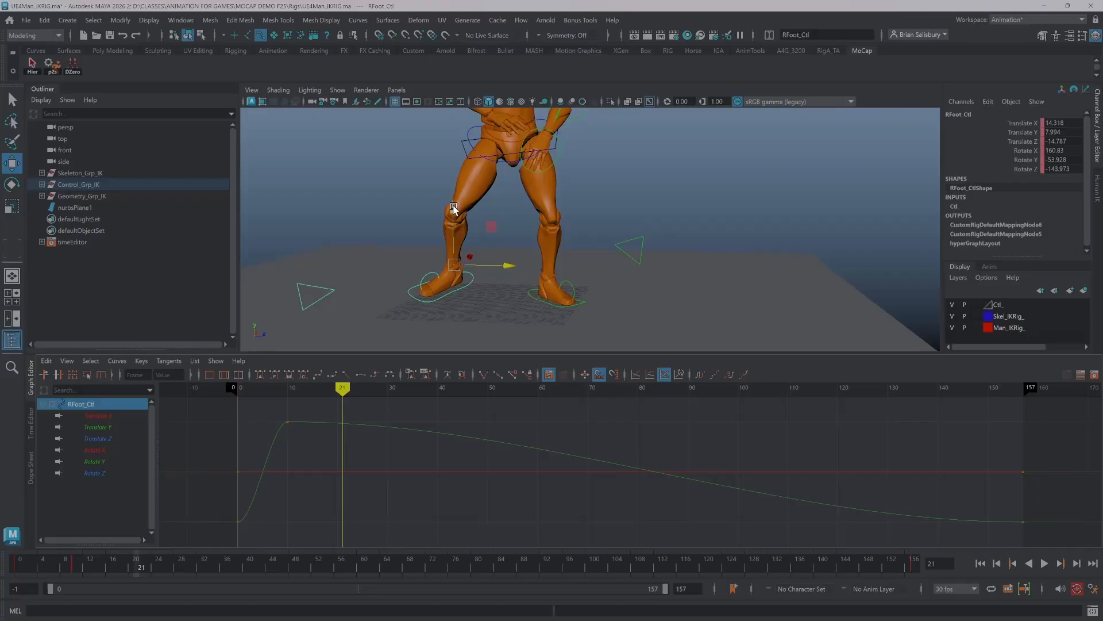
{"action": "middle_click_drag", "start_coordinate": [454, 208], "coordinate": [458, 222]}
{"action": "key", "text": "s"}
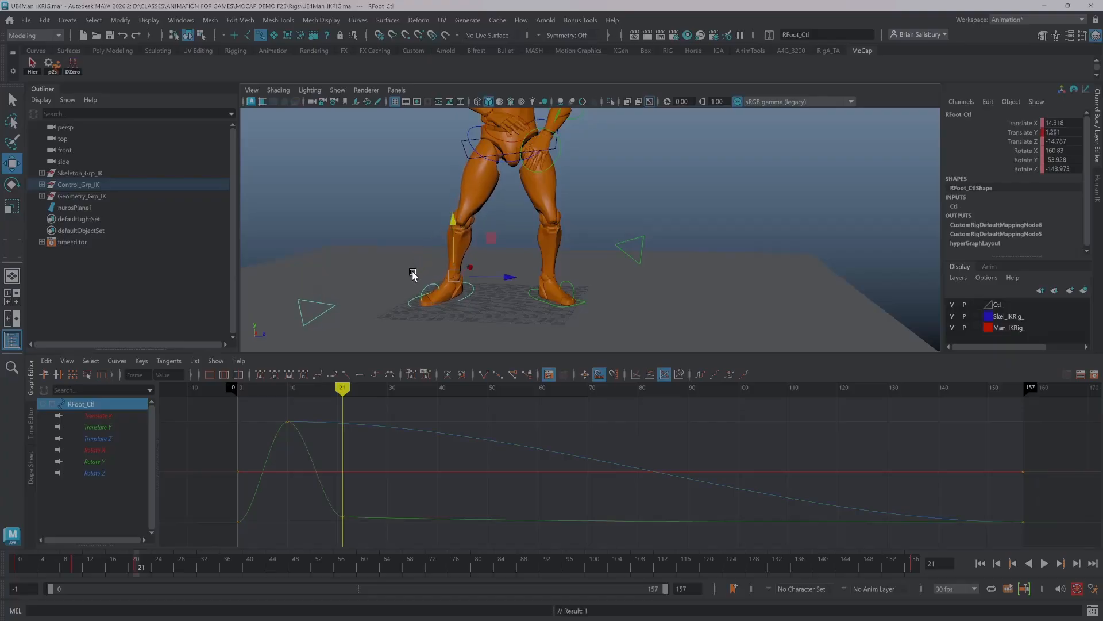
- At frame 21, rotate the right foot control to Rotate X 147.869, Y -60.887, Z -141.19 and key the pose
{"action": "key", "text": "e"}
{"action": "middle_click_drag", "start_coordinate": [429, 257], "coordinate": [457, 300]}
{"action": "key", "text": "s"}
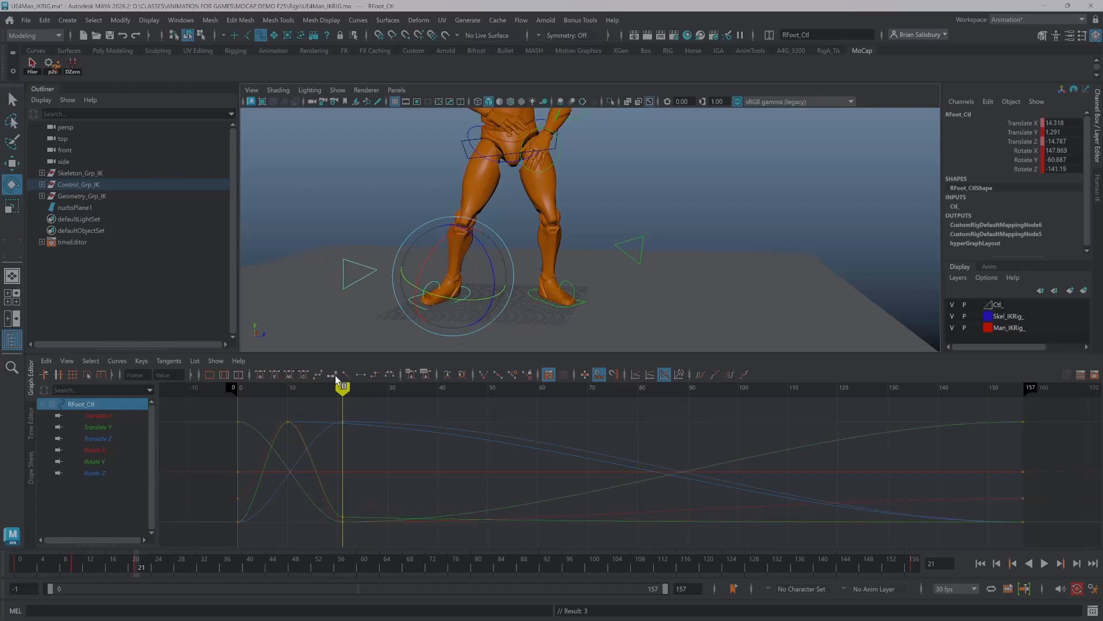
{"action": "mouse_move", "coordinate": [339, 384]}
{"action": "left_mouse_down"}
{"action": "mouse_move", "coordinate": [227, 383]}
{"action": "mouse_move", "coordinate": [343, 380]}
{"action": "left_mouse_up"}
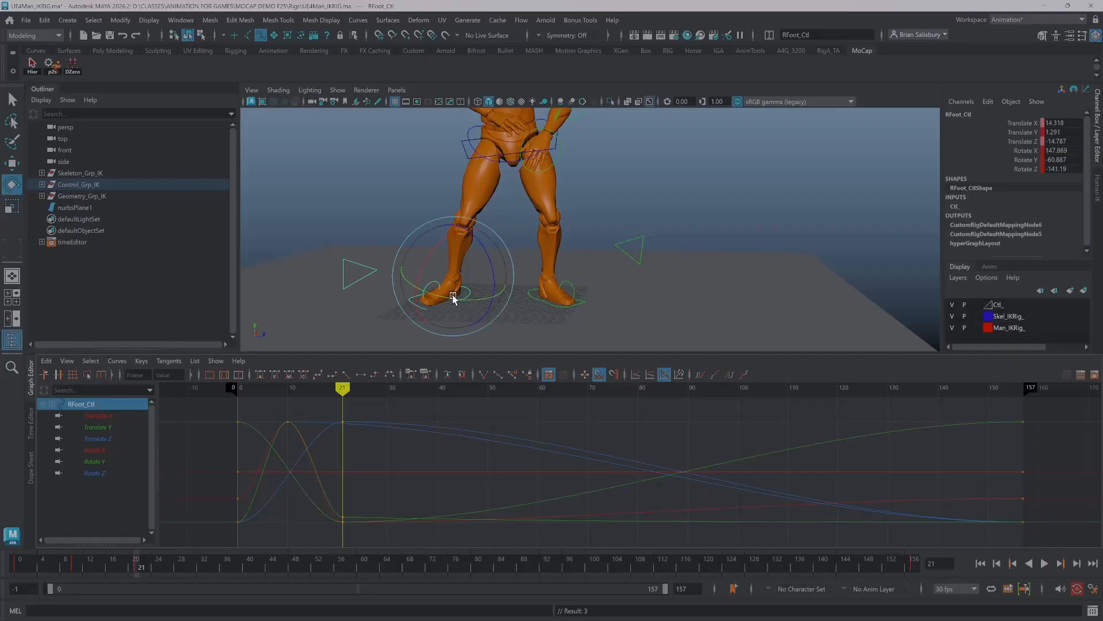
- Move the right foot to Translate Z -8.386 at frame 21 and key that planted pose again at frame 140
{"action": "key", "text": "w"}
{"action": "left_click_drag", "start_coordinate": [505, 274], "coordinate": [517, 274]}
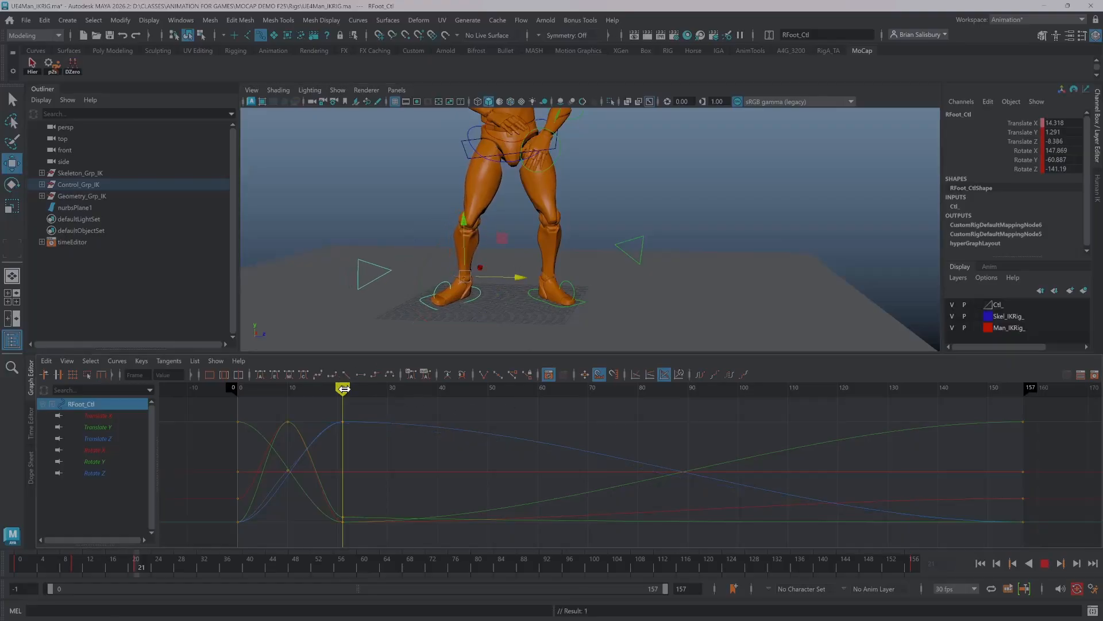
{"action": "left_click_drag", "start_coordinate": [256, 389], "coordinate": [343, 391]}
{"action": "left_click_drag", "start_coordinate": [138, 566], "coordinate": [816, 528]}
{"action": "key", "text": "s"}
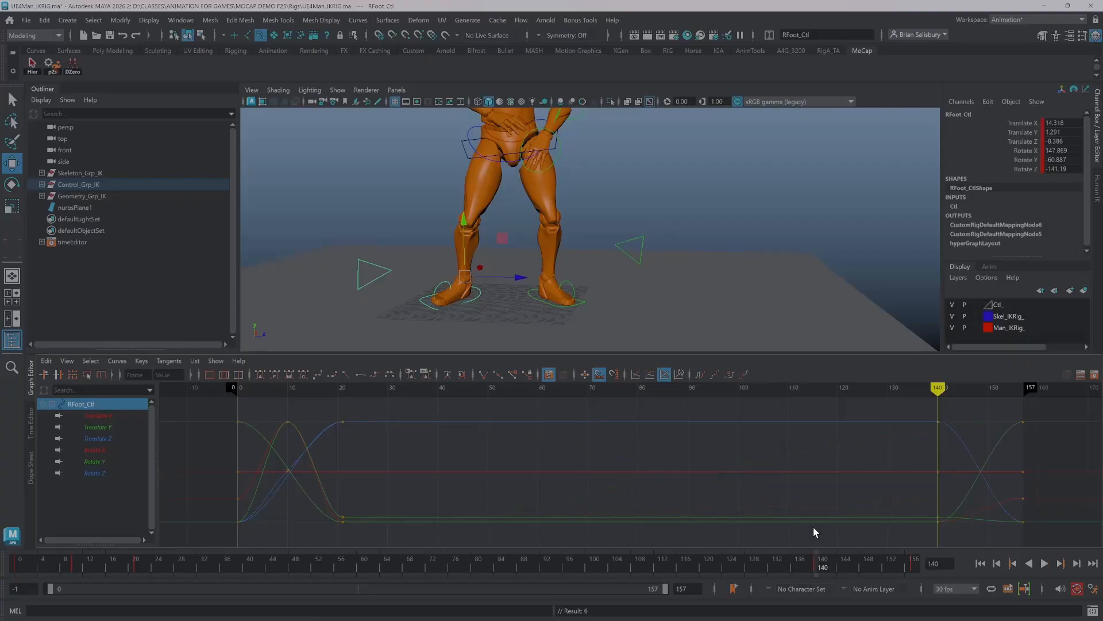
- At frame 148, lift the right foot control to Translate Y 8.349 and tilt it to Rotate X 161.085
{"action": "middle_click_drag", "start_coordinate": [658, 465], "coordinate": [218, 464], "text": "alt"}
{"action": "mouse_move", "coordinate": [497, 388]}
{"action": "left_mouse_down"}
{"action": "mouse_move", "coordinate": [576, 387]}
{"action": "mouse_move", "coordinate": [538, 385]}
{"action": "left_mouse_up"}
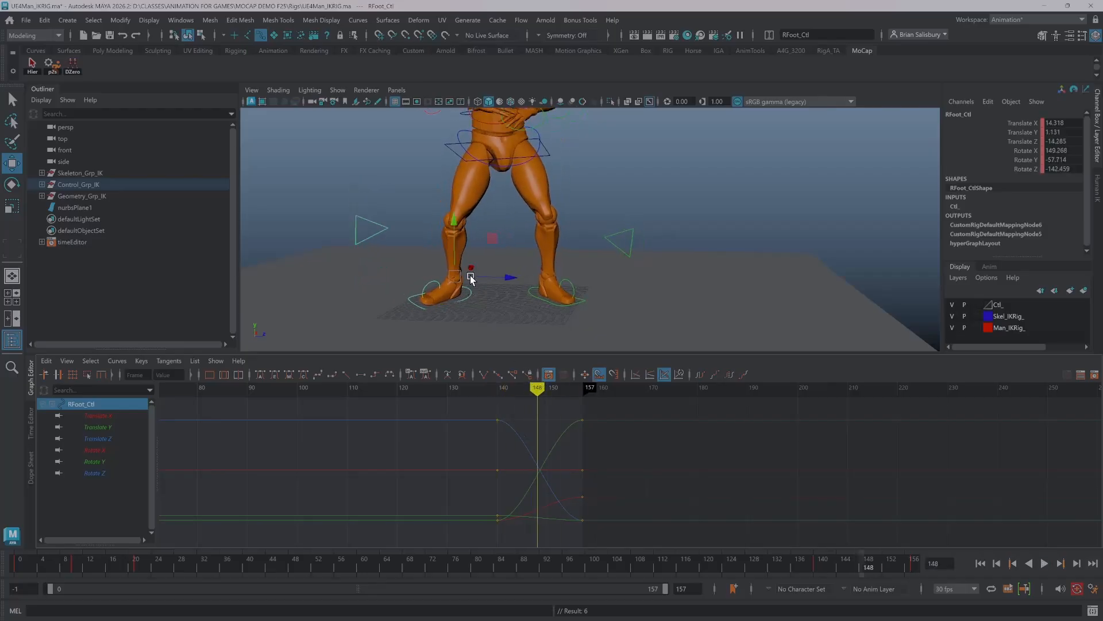
{"action": "left_click_drag", "start_coordinate": [454, 246], "coordinate": [427, 253]}
{"action": "key", "text": "e"}
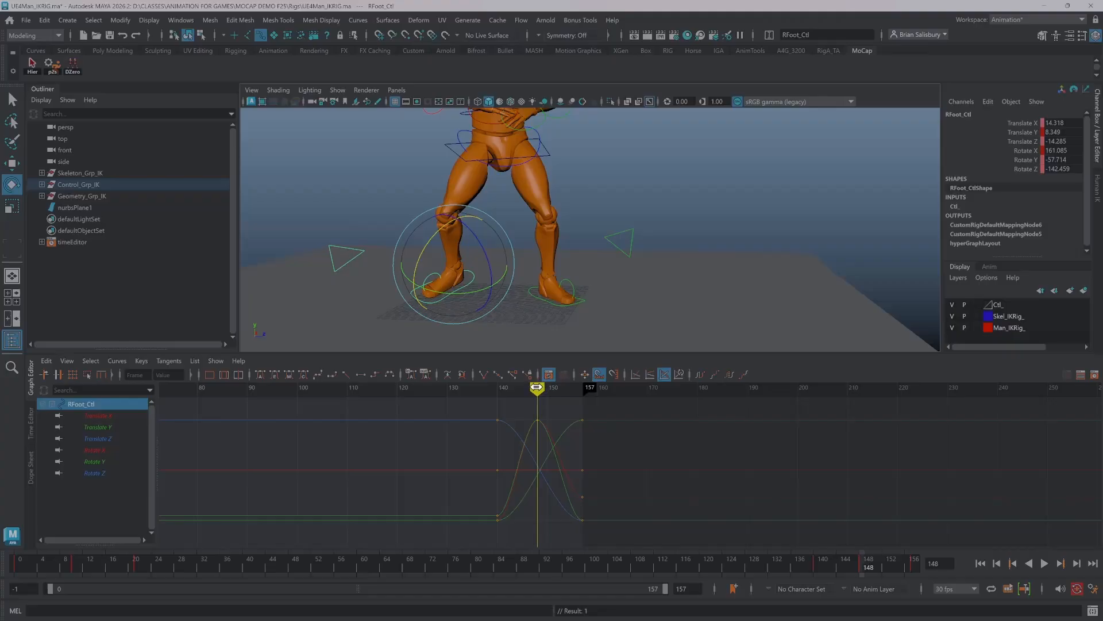
- Play back the animation from a wider view to review the right foot's opening and closing steps
{"action": "key", "text": "alt+v"}
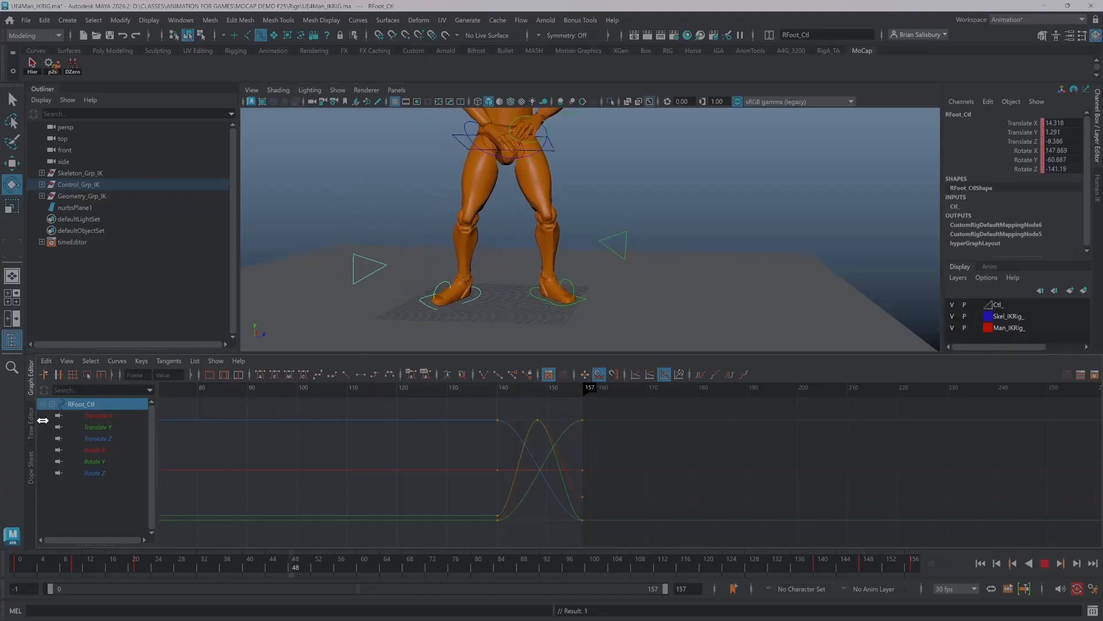
{"action": "key", "text": "alt+v"}
{"action": "left_click_drag", "start_coordinate": [495, 156], "coordinate": [441, 217], "text": "alt"}
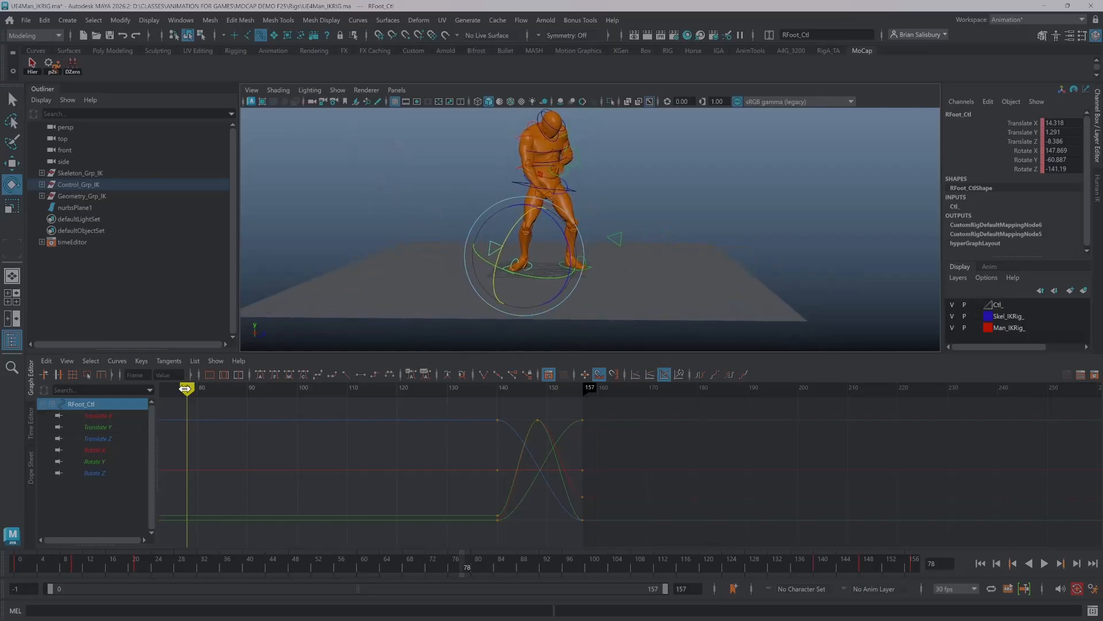
{"action": "key", "text": "a"}
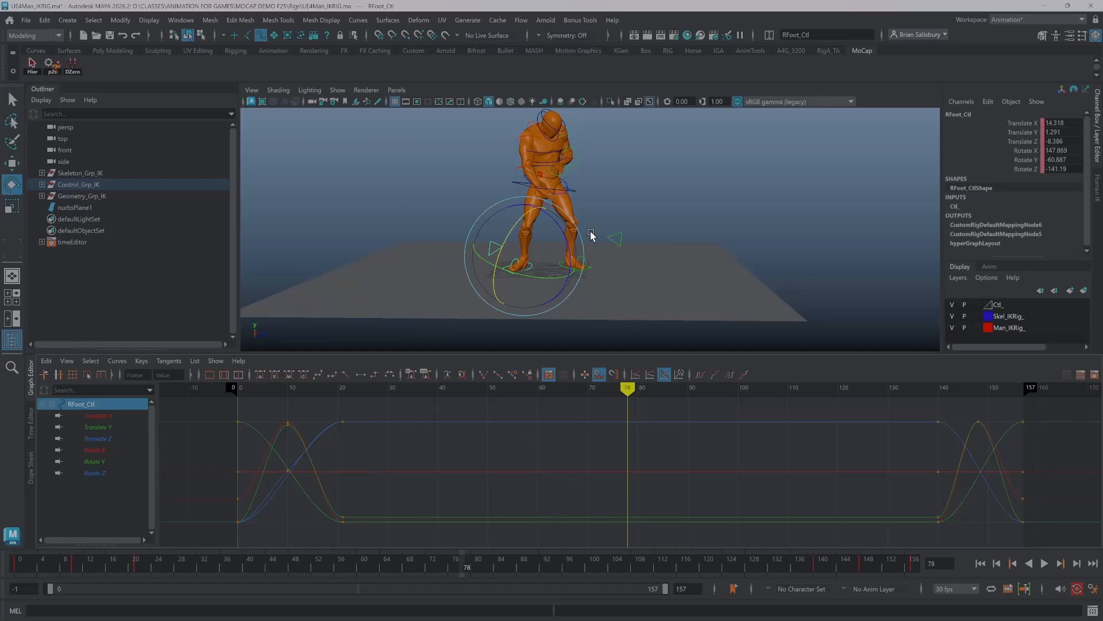
{"action": "right_click_drag", "start_coordinate": [561, 243], "coordinate": [648, 241], "text": "alt"}
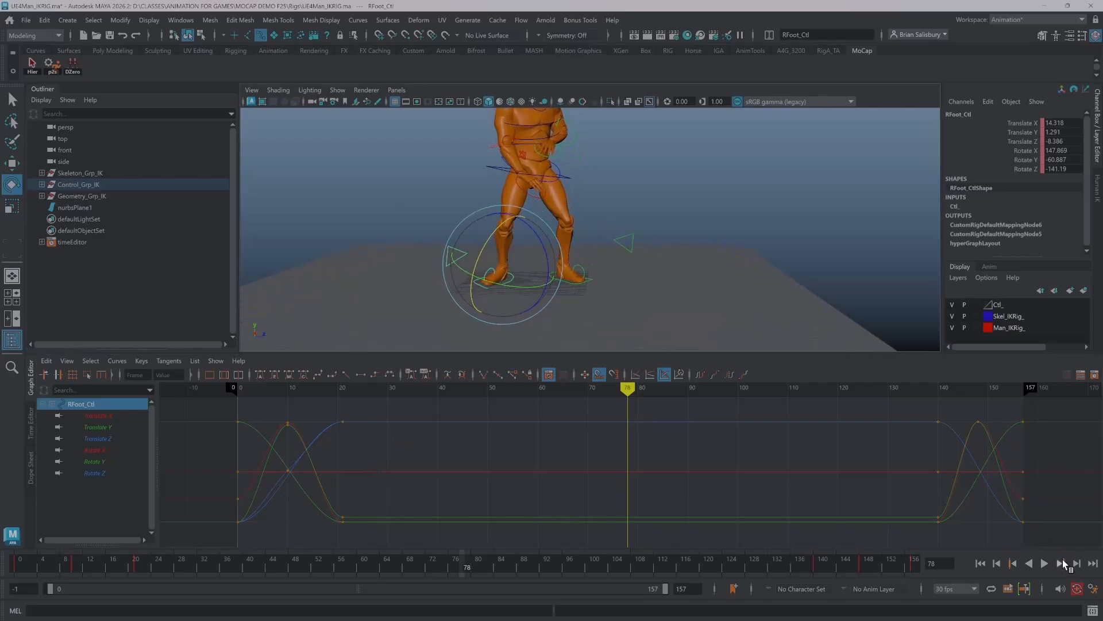
{"action": "left_click", "coordinate": [1044, 563]}
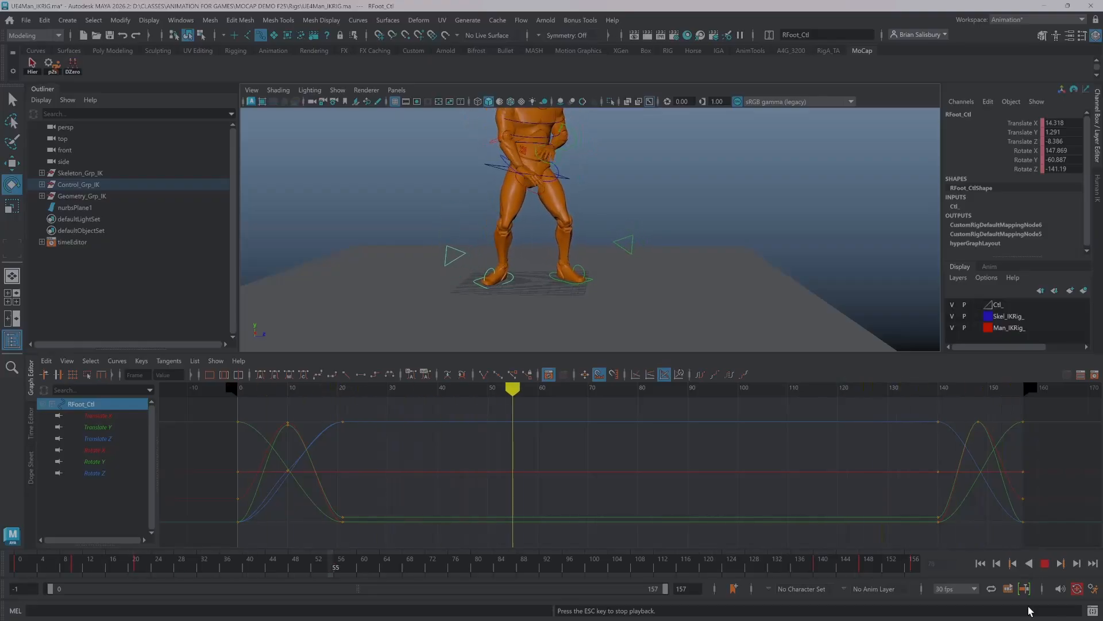
{"action": "left_click", "coordinate": [1044, 563]}
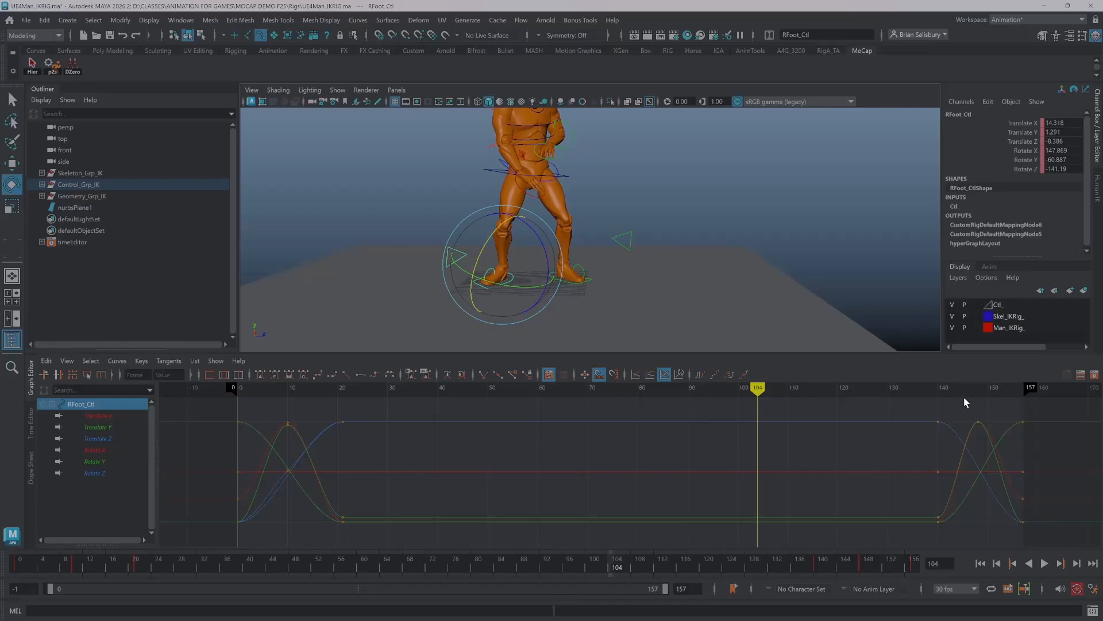
- Retime the right foot's closing step, shifting the planted keys to about frame 143 and the lift keys to about frame 152
{"action": "left_click_drag", "start_coordinate": [967, 411], "coordinate": [991, 459]}
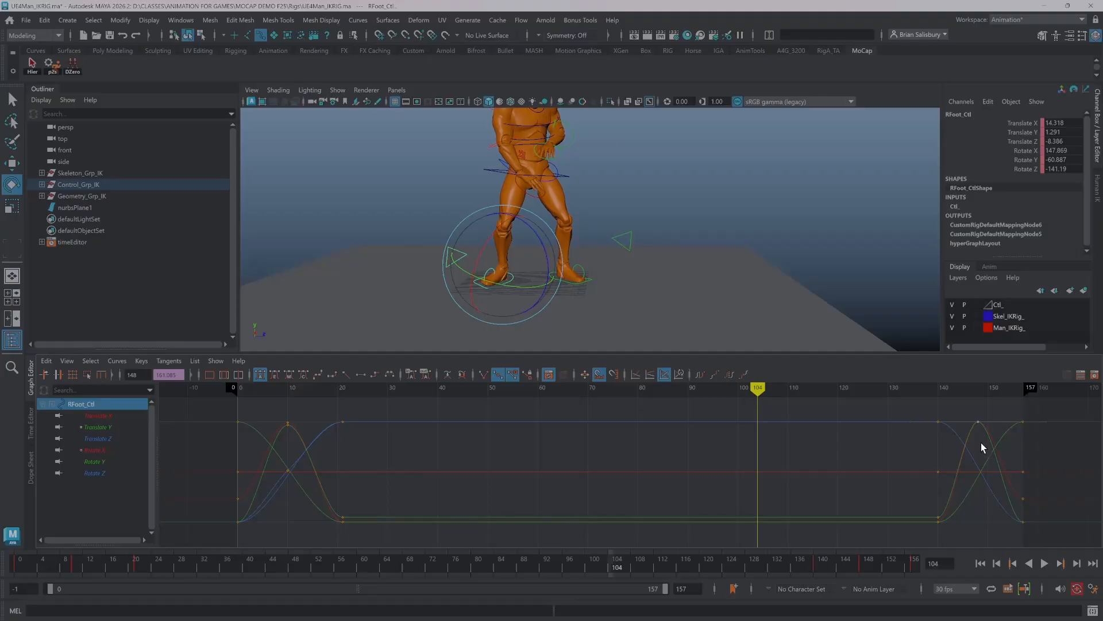
{"action": "middle_click_drag", "start_coordinate": [980, 440], "coordinate": [995, 440], "text": "shift"}
{"action": "left_click_drag", "start_coordinate": [913, 413], "coordinate": [960, 536]}
{"action": "middle_click_drag", "start_coordinate": [960, 536], "coordinate": [978, 529], "text": "shift"}
{"action": "left_click_drag", "start_coordinate": [981, 408], "coordinate": [995, 456]}
{"action": "middle_click_drag", "start_coordinate": [999, 439], "coordinate": [1004, 441], "text": "shift"}
- Retime the right foot's opening step so the landing keys sit at frame 18 and the lift keys at frame 10
{"action": "left_click_drag", "start_coordinate": [362, 408], "coordinate": [272, 529]}
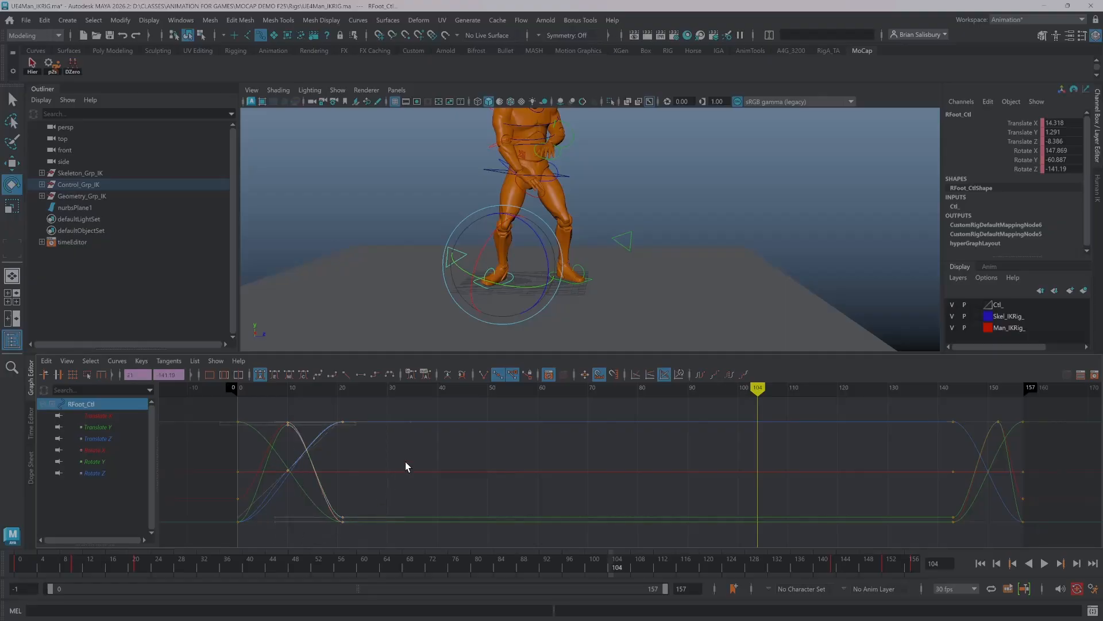
{"action": "middle_click_drag", "start_coordinate": [405, 461], "coordinate": [387, 462], "text": "shift"}
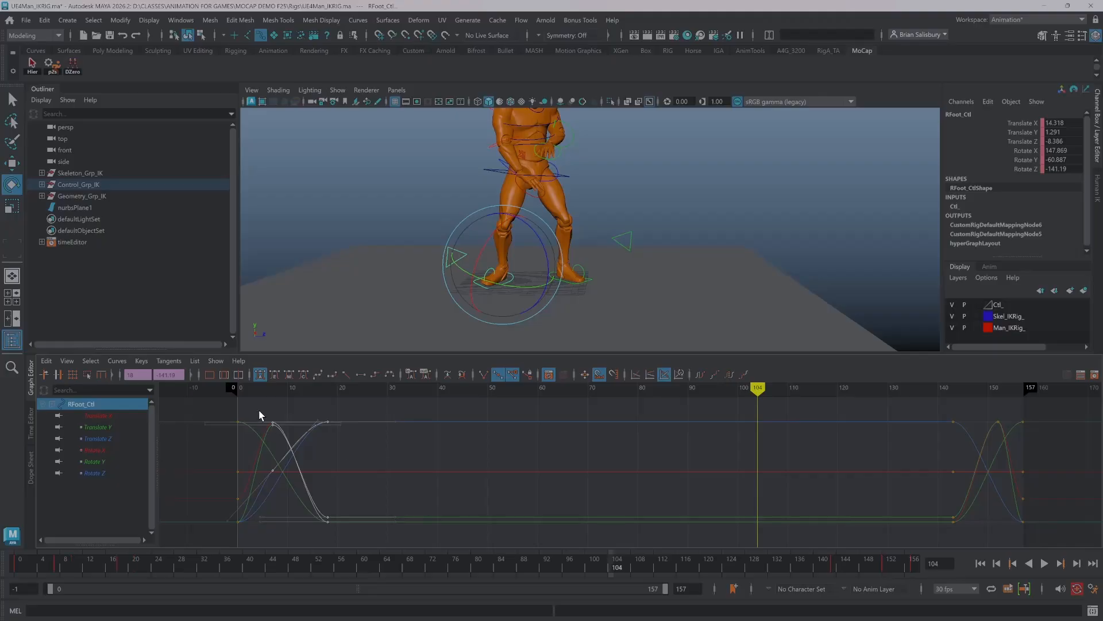
{"action": "left_click_drag", "start_coordinate": [259, 410], "coordinate": [284, 488]}
{"action": "middle_click_drag", "start_coordinate": [288, 488], "coordinate": [298, 486], "text": "shift"}
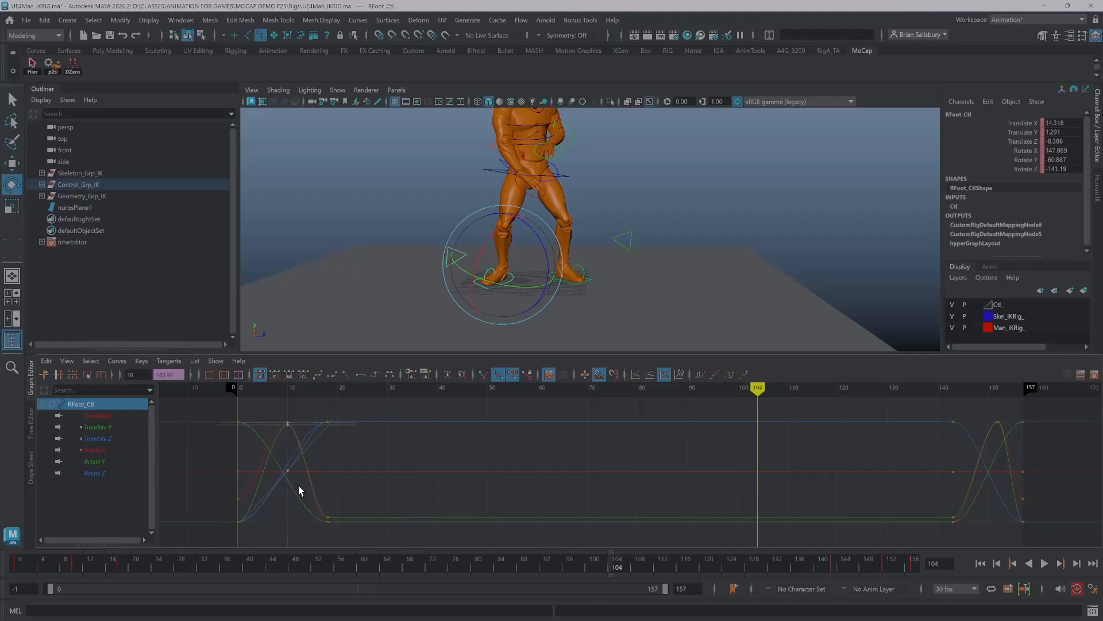
{"action": "scroll", "coordinate": [697, 508], "scroll_direction": "down", "scroll_amount": 3}
{"action": "scroll", "coordinate": [693, 505], "scroll_direction": "up", "scroll_amount": 2}
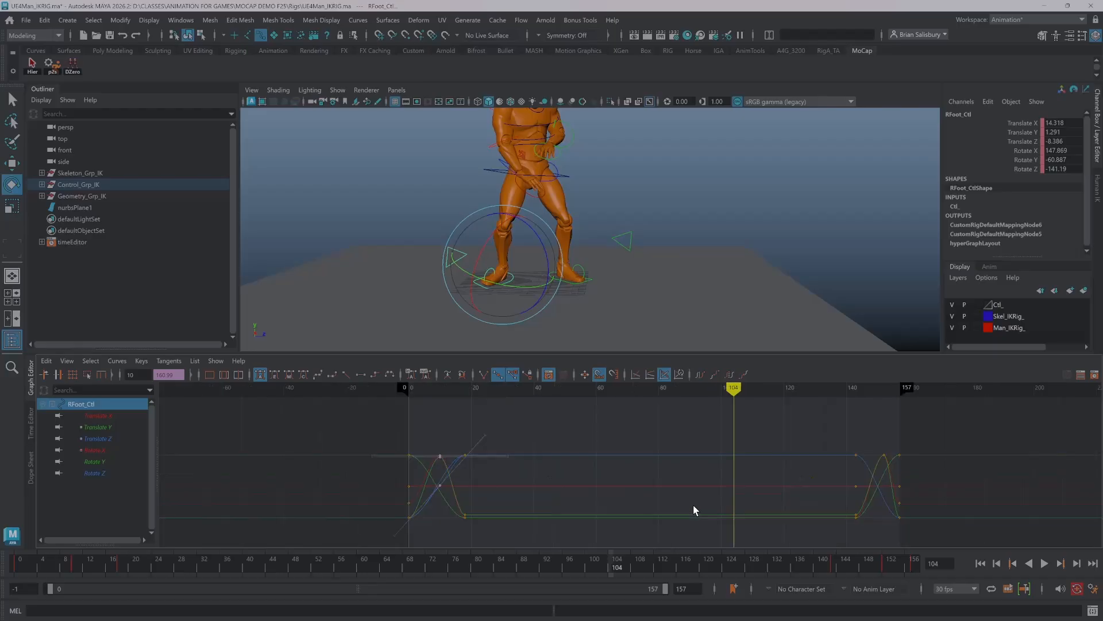
- Deselect everything, play back the retimed steps, and return to frame 0 with the whole character in view
{"action": "left_click", "coordinate": [404, 267]}
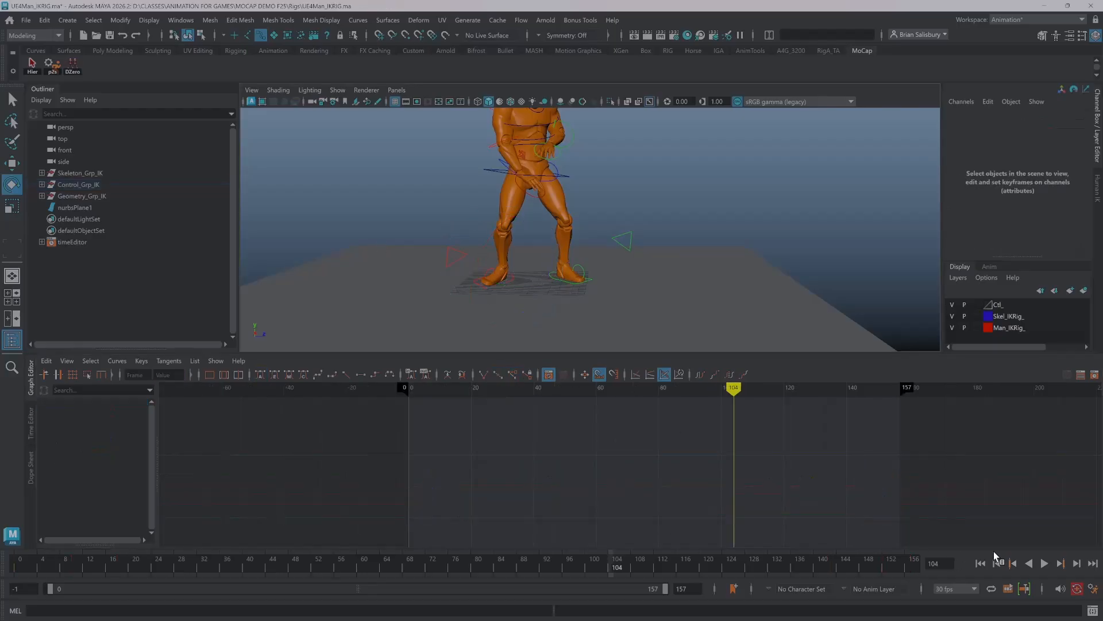
{"action": "left_click", "coordinate": [1045, 563]}
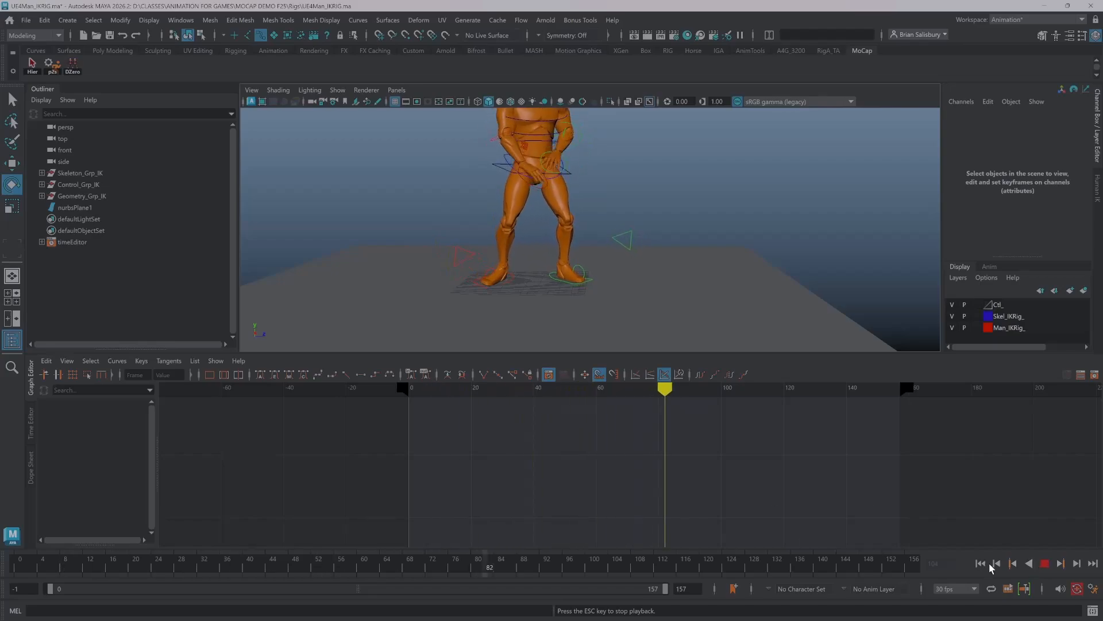
{"action": "left_click", "coordinate": [1045, 563]}
{"action": "middle_click_drag", "start_coordinate": [529, 219], "coordinate": [498, 266], "text": "alt"}
{"action": "right_click_drag", "start_coordinate": [498, 266], "coordinate": [566, 260], "text": "alt"}
{"action": "mouse_move", "coordinate": [757, 394]}
{"action": "left_mouse_down"}
{"action": "mouse_move", "coordinate": [391, 399]}
{"action": "mouse_move", "coordinate": [906, 410]}
{"action": "mouse_move", "coordinate": [647, 422]}
{"action": "mouse_move", "coordinate": [402, 406]}
{"action": "mouse_move", "coordinate": [901, 403]}
{"action": "mouse_move", "coordinate": [406, 406]}
{"action": "mouse_move", "coordinate": [899, 396]}
{"action": "mouse_move", "coordinate": [381, 387]}
{"action": "mouse_move", "coordinate": [408, 387]}
{"action": "left_mouse_up"}
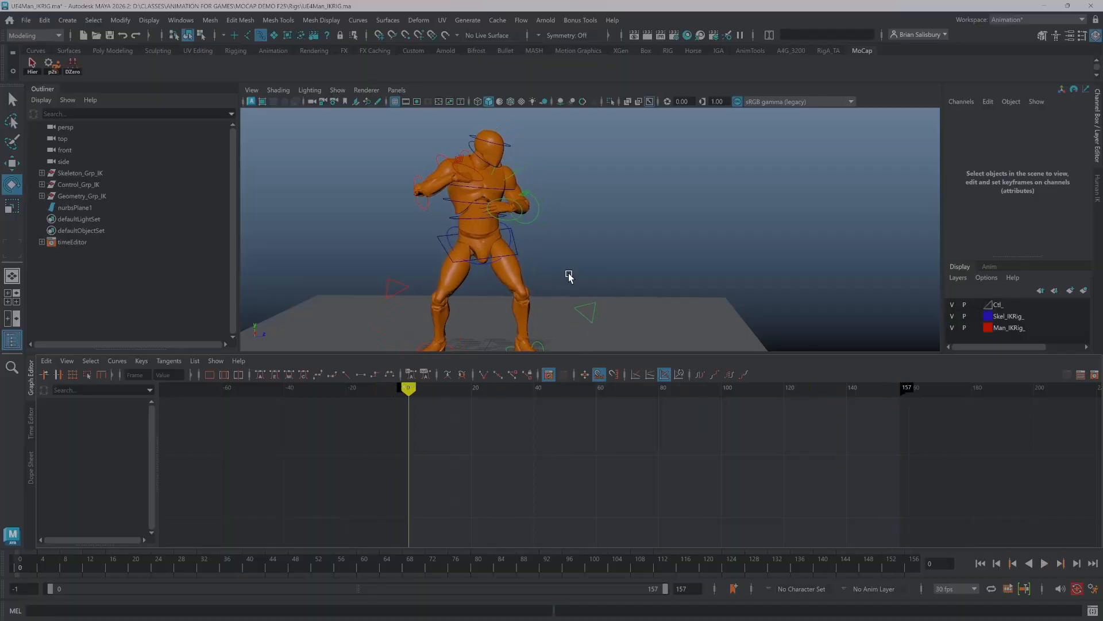
{"action": "middle_click_drag", "start_coordinate": [596, 255], "coordinate": [611, 228], "text": "alt"}
{"action": "right_click_drag", "start_coordinate": [628, 230], "coordinate": [586, 224], "text": "alt"}
{"action": "left_click_drag", "start_coordinate": [587, 224], "coordinate": [629, 242], "text": "alt"}
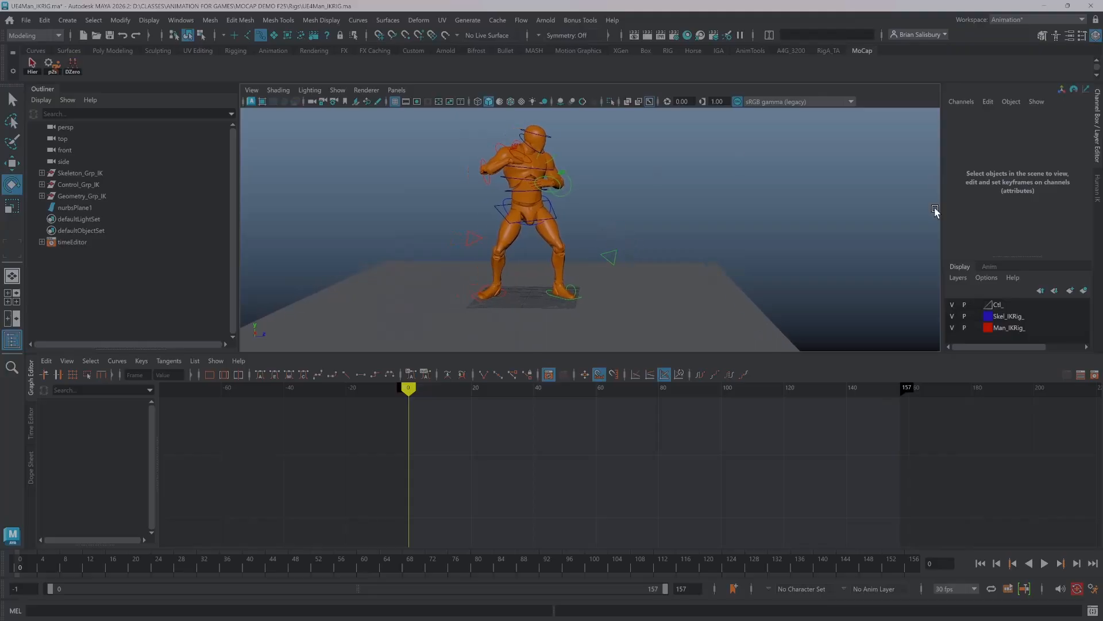
- Select the main hip control and create an animation layer from the selection
{"action": "left_click", "coordinate": [991, 268]}
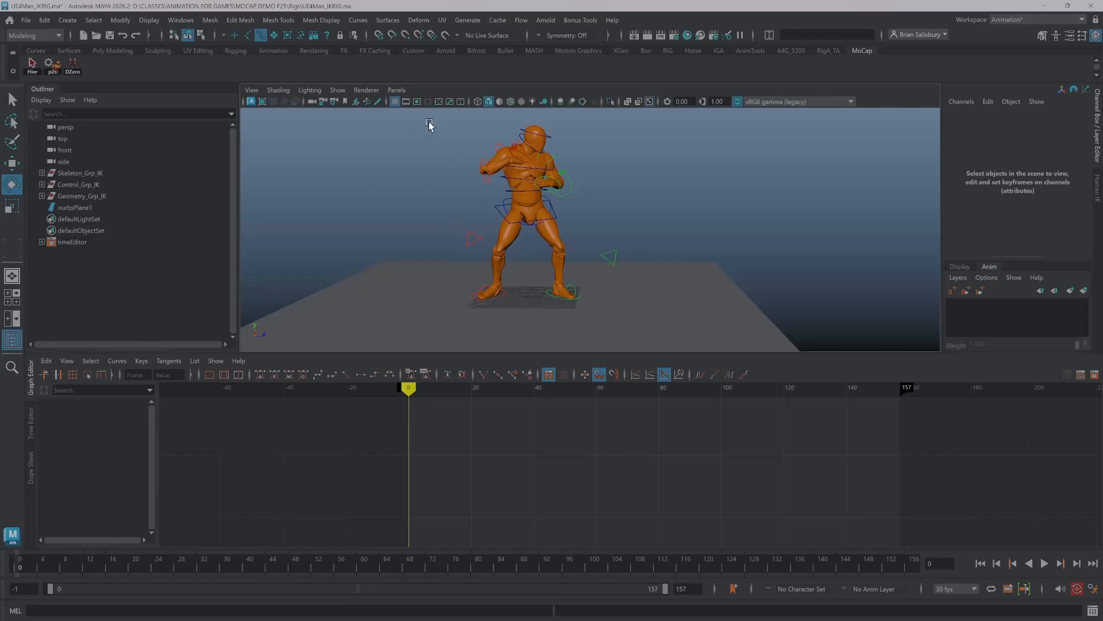
{"action": "left_click_drag", "start_coordinate": [479, 198], "coordinate": [498, 215]}
{"action": "left_click", "coordinate": [305, 163]}
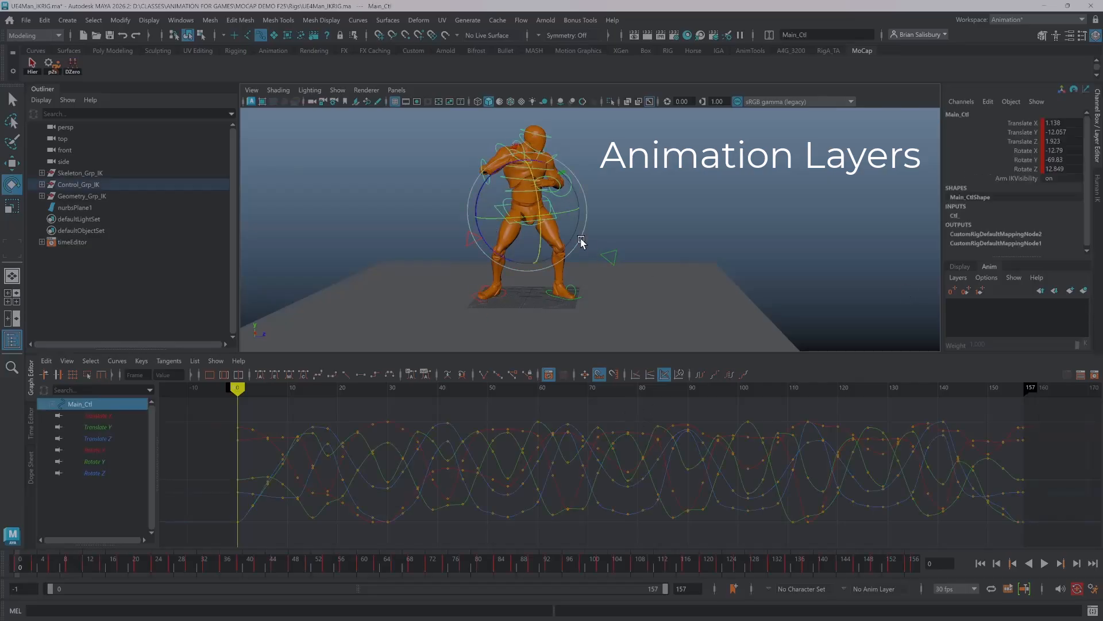
{"action": "left_click", "coordinate": [1084, 291]}
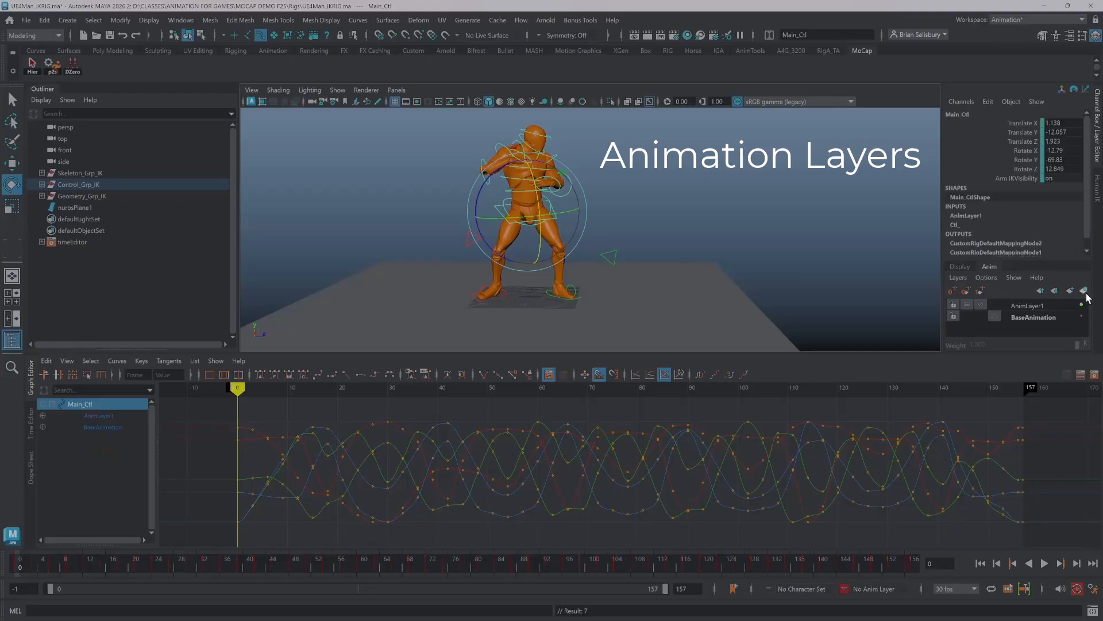
- Compare the main control's curves on BaseAnimation and AnimLayer1, leaving AnimLayer1 active with the Move tool ready
{"action": "left_click", "coordinate": [1031, 318]}
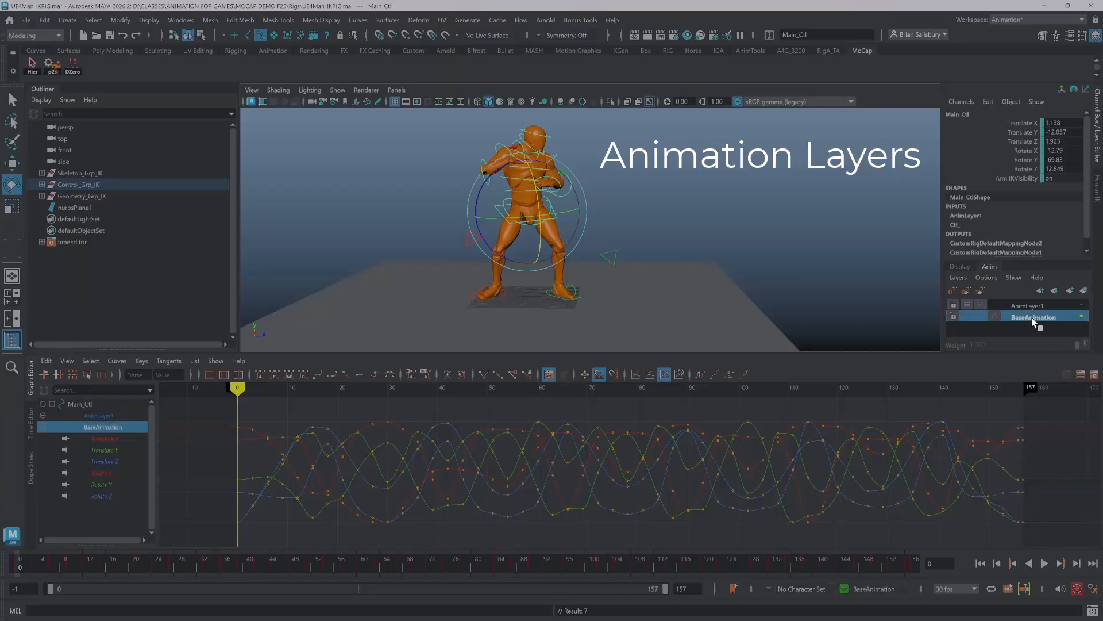
{"action": "left_click", "coordinate": [1031, 306]}
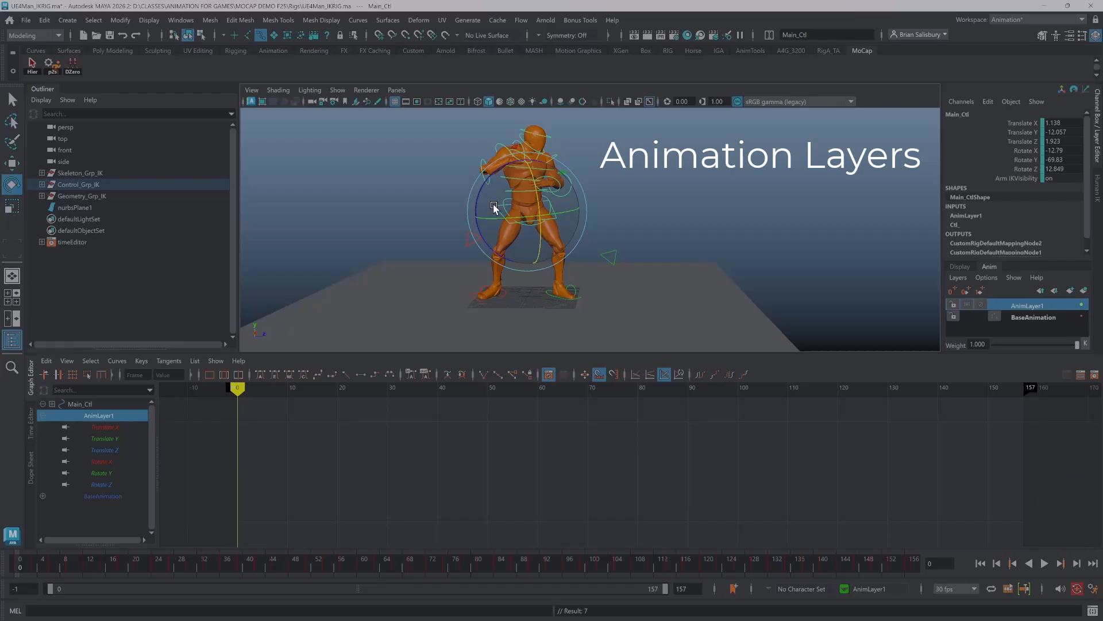
{"action": "left_click", "coordinate": [428, 213]}
{"action": "left_click", "coordinate": [498, 214]}
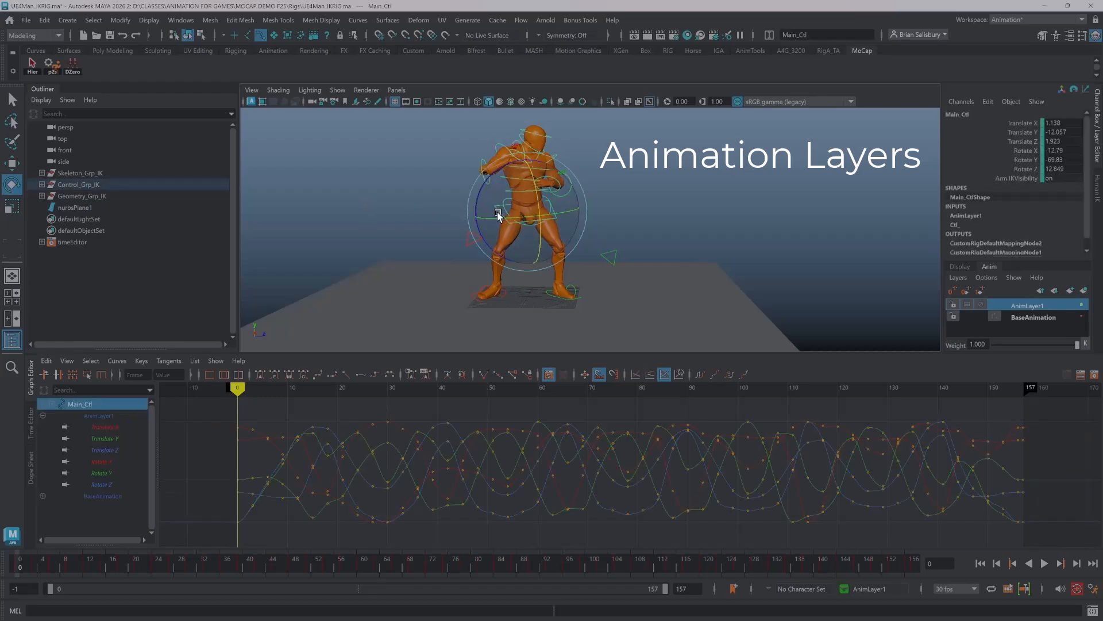
{"action": "key", "text": "w"}
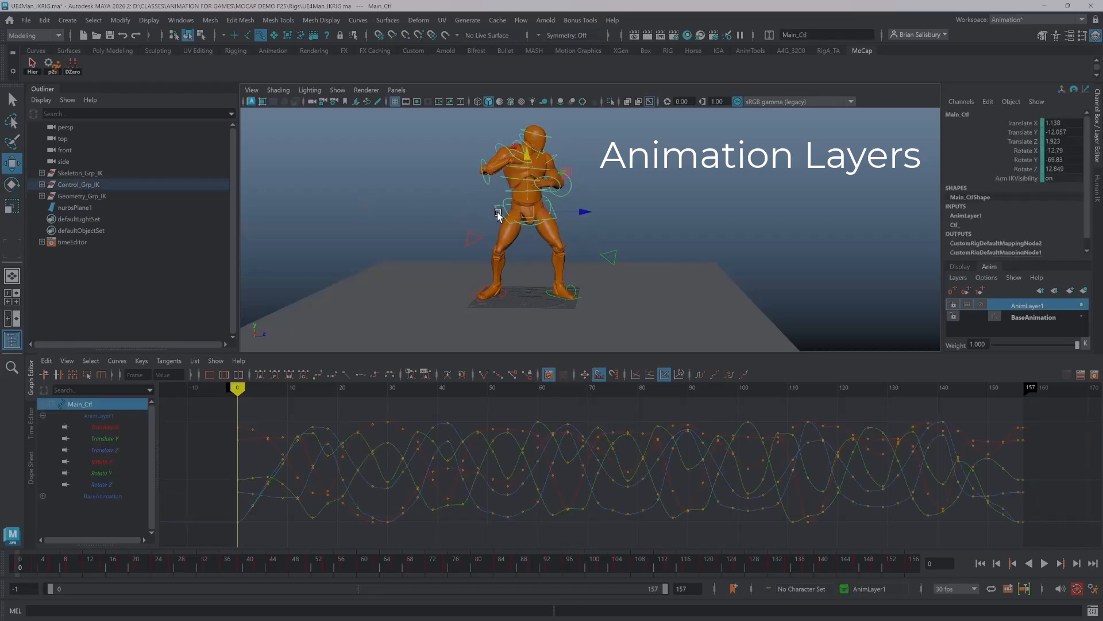
{"action": "left_click", "coordinate": [1035, 317]}
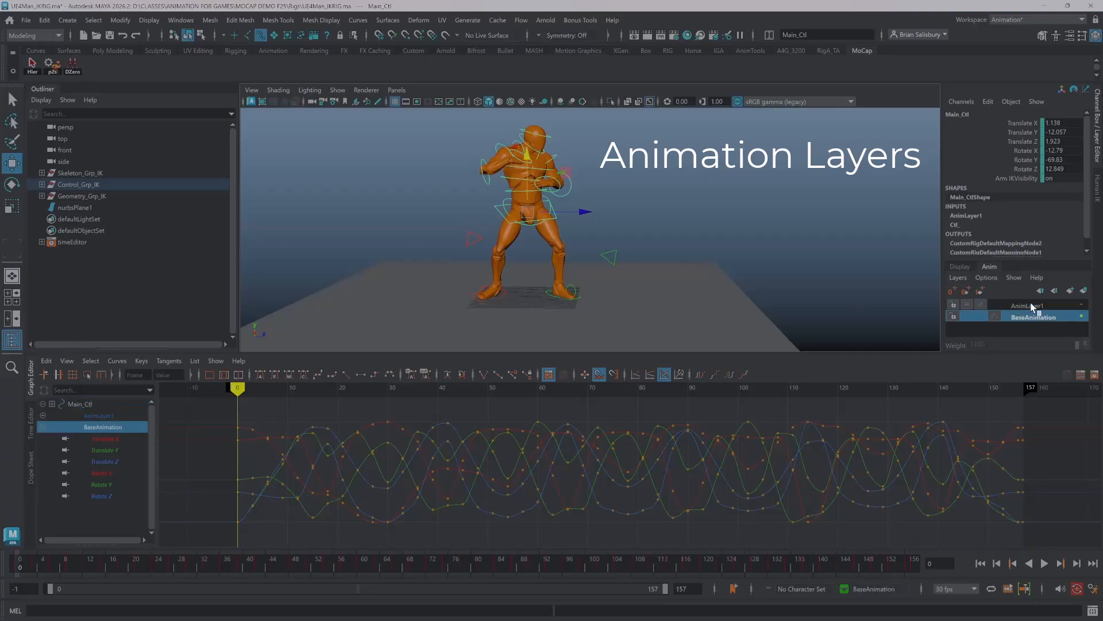
{"action": "left_click", "coordinate": [1026, 306]}
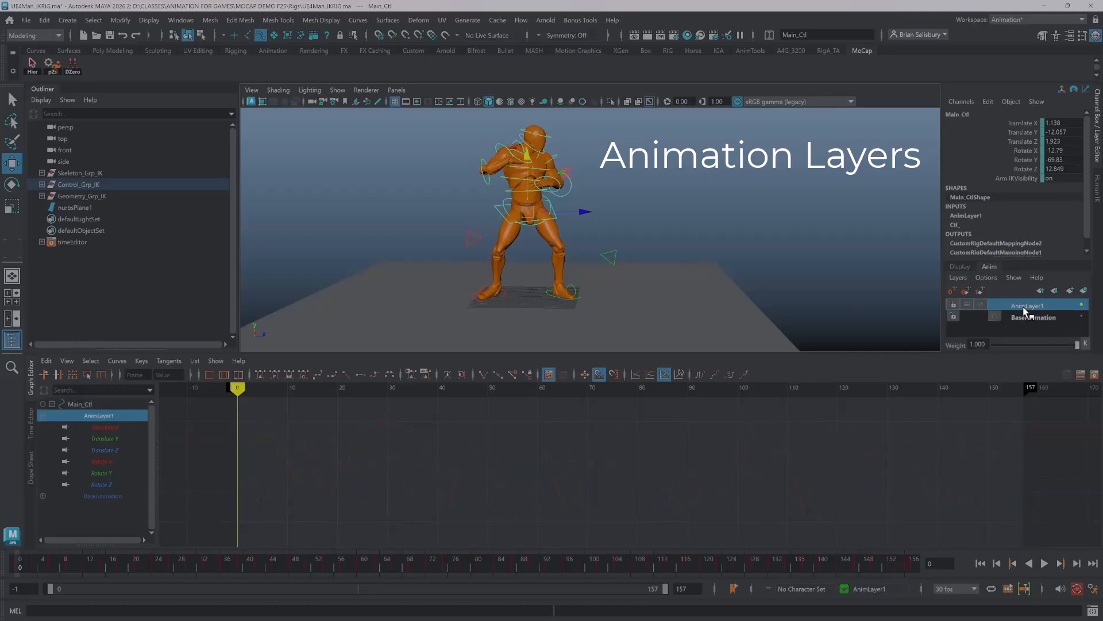
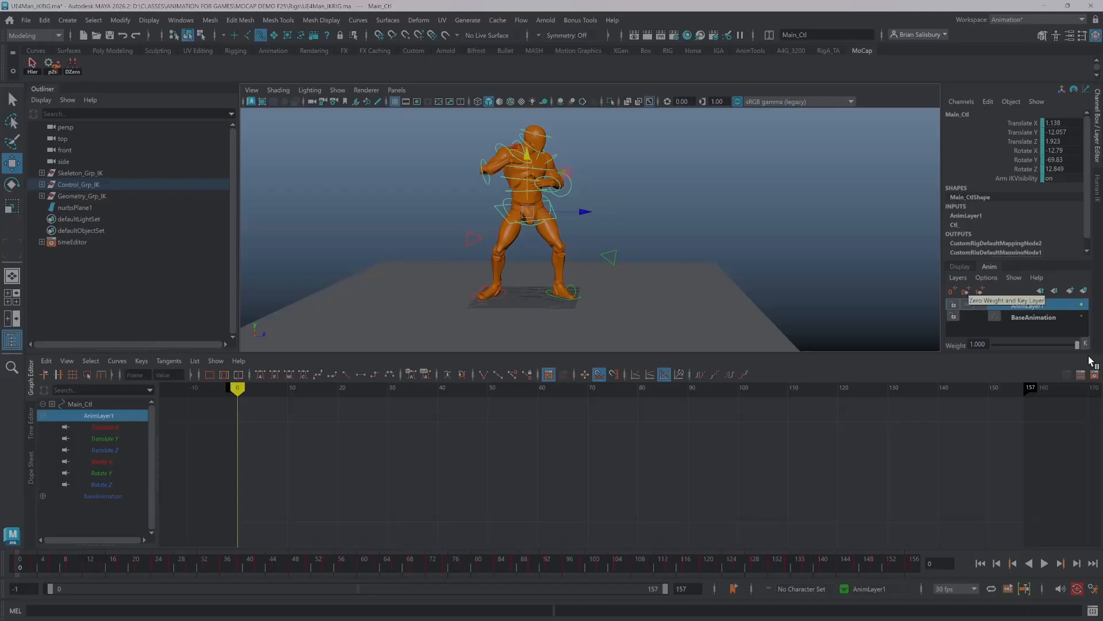
- Set zero keys for the main control on AnimLayer1 at frames 0 and 157
{"action": "left_click", "coordinate": [950, 288]}
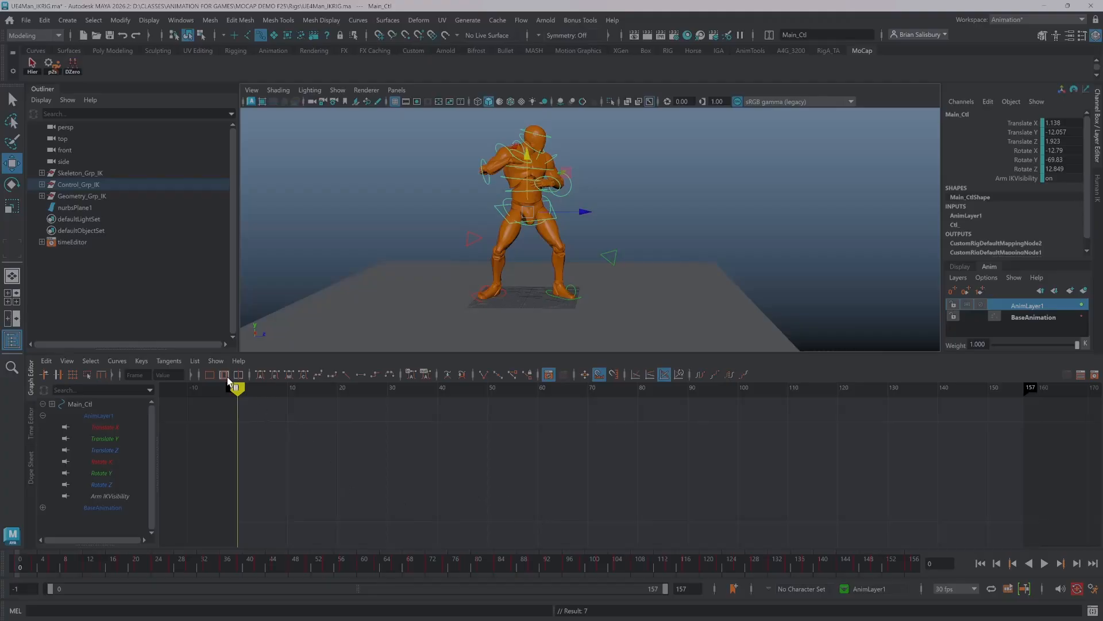
{"action": "key", "text": "alt+v"}
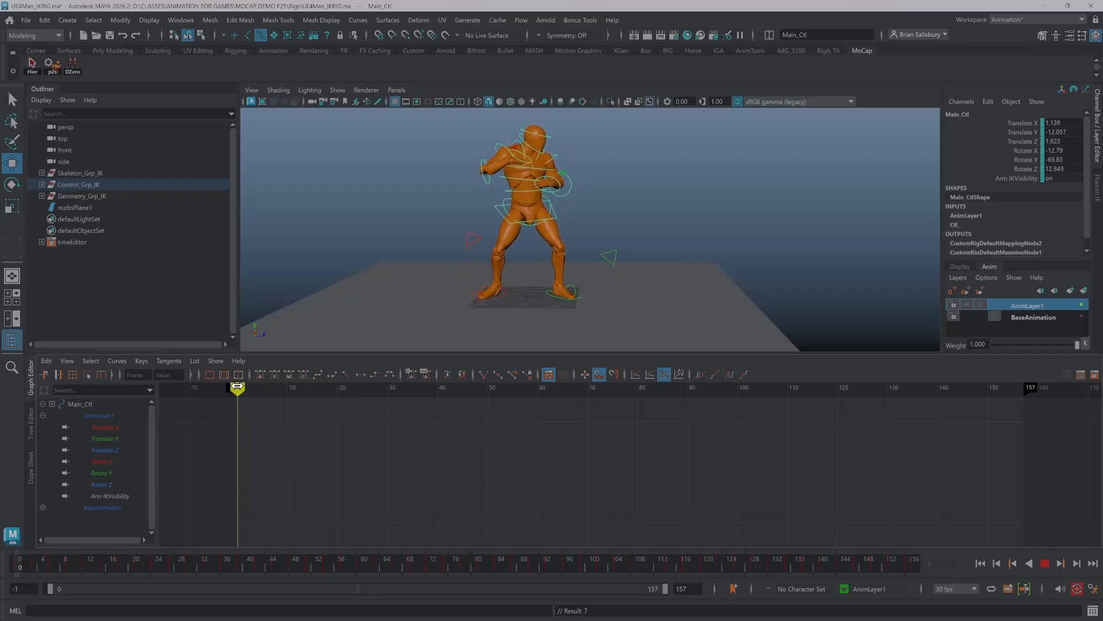
{"action": "left_click_drag", "start_coordinate": [238, 385], "coordinate": [237, 386]}
{"action": "left_click", "coordinate": [99, 415]}
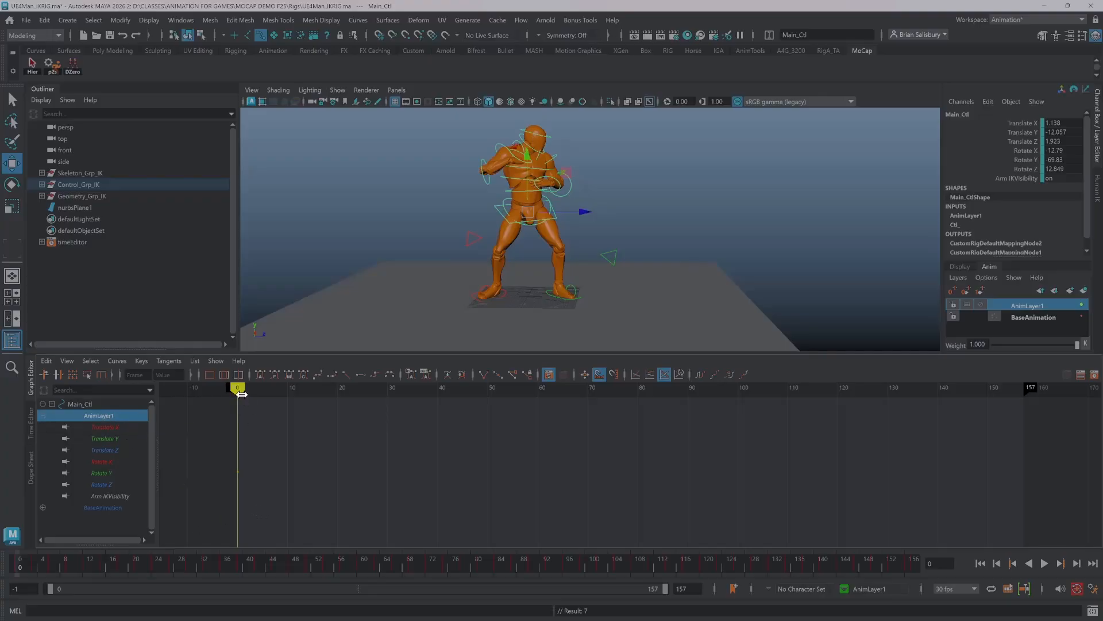
{"action": "left_click_drag", "start_coordinate": [235, 389], "coordinate": [1022, 443]}
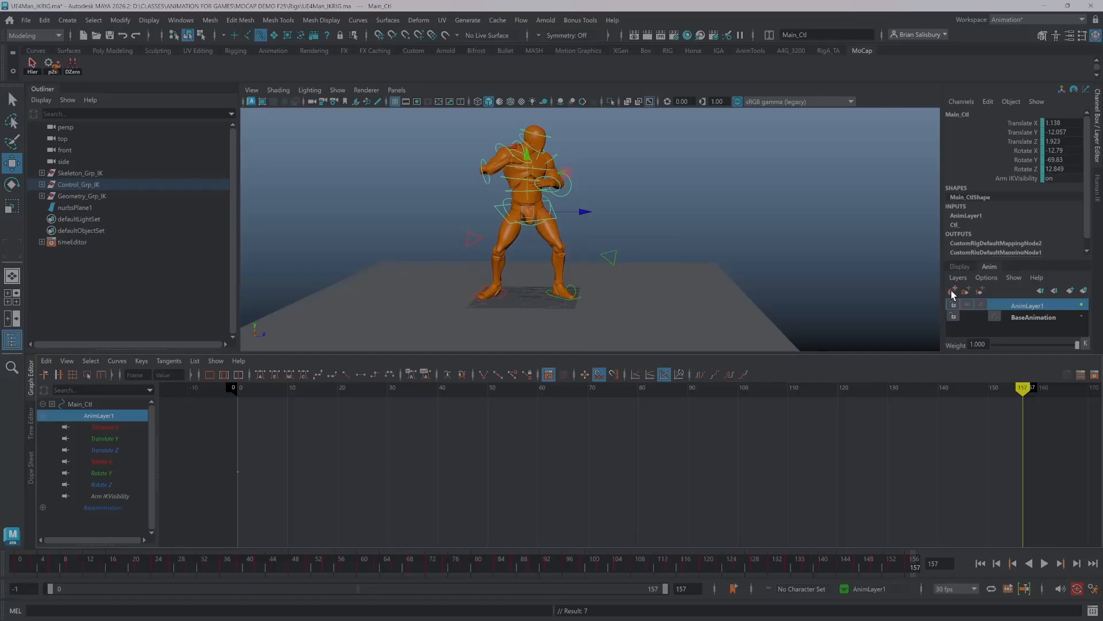
{"action": "left_click", "coordinate": [952, 290]}
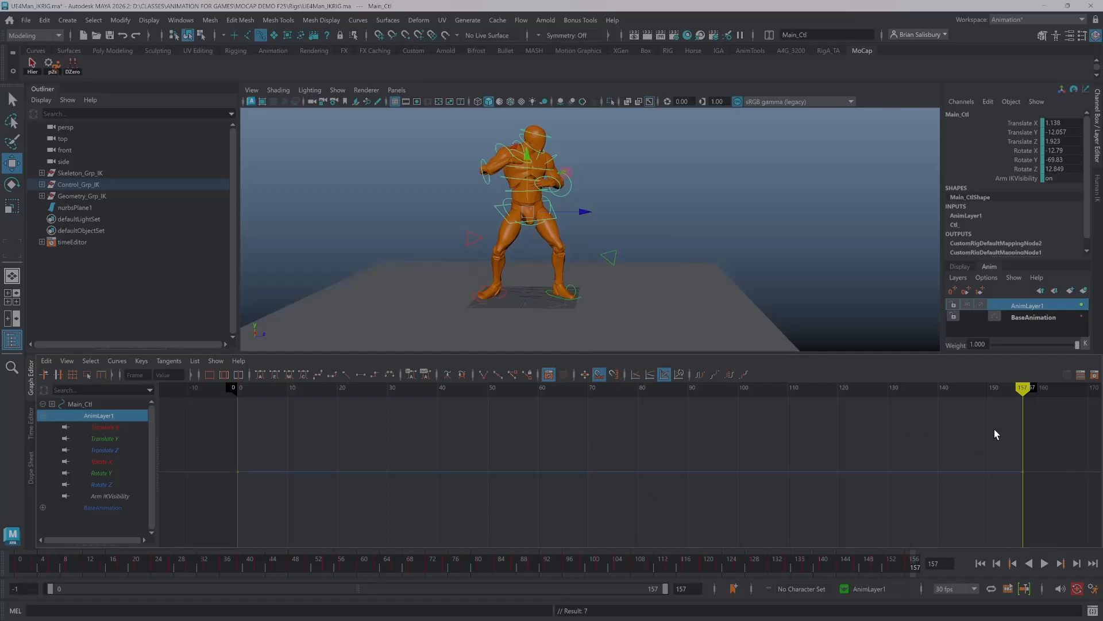
- At frame 29, lower the main control to Translate Y about -27.4 and shift it to Translate Z about 14.6
{"action": "mouse_move", "coordinate": [1023, 388]}
{"action": "left_mouse_down"}
{"action": "mouse_move", "coordinate": [582, 412]}
{"action": "mouse_move", "coordinate": [247, 406]}
{"action": "mouse_move", "coordinate": [443, 433]}
{"action": "mouse_move", "coordinate": [239, 419]}
{"action": "mouse_move", "coordinate": [384, 429]}
{"action": "left_mouse_up"}
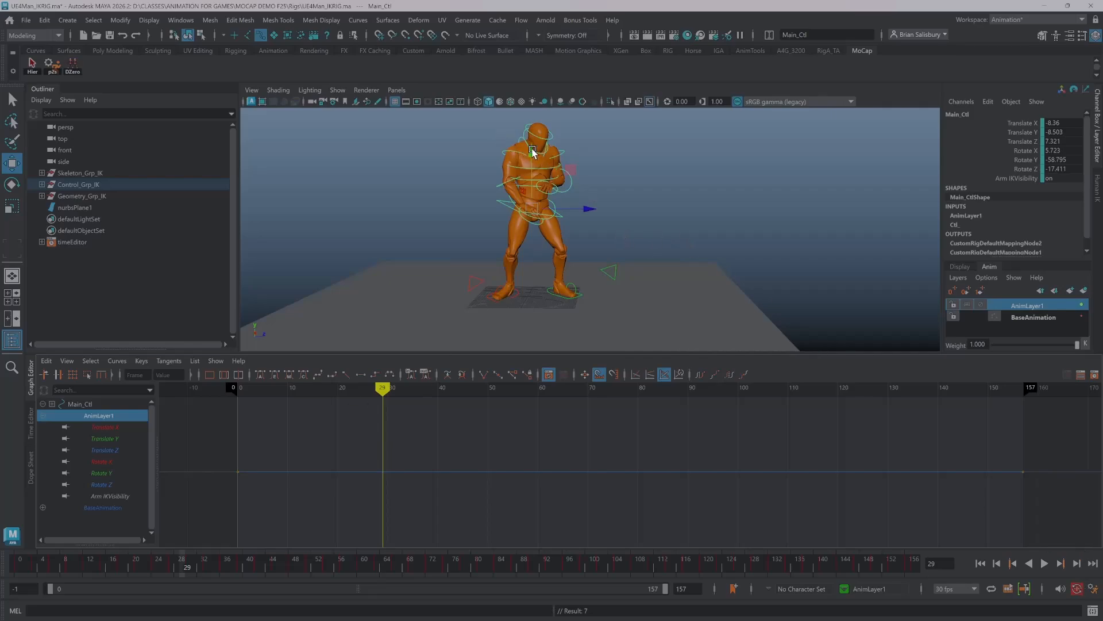
{"action": "left_click_drag", "start_coordinate": [534, 152], "coordinate": [529, 170]}
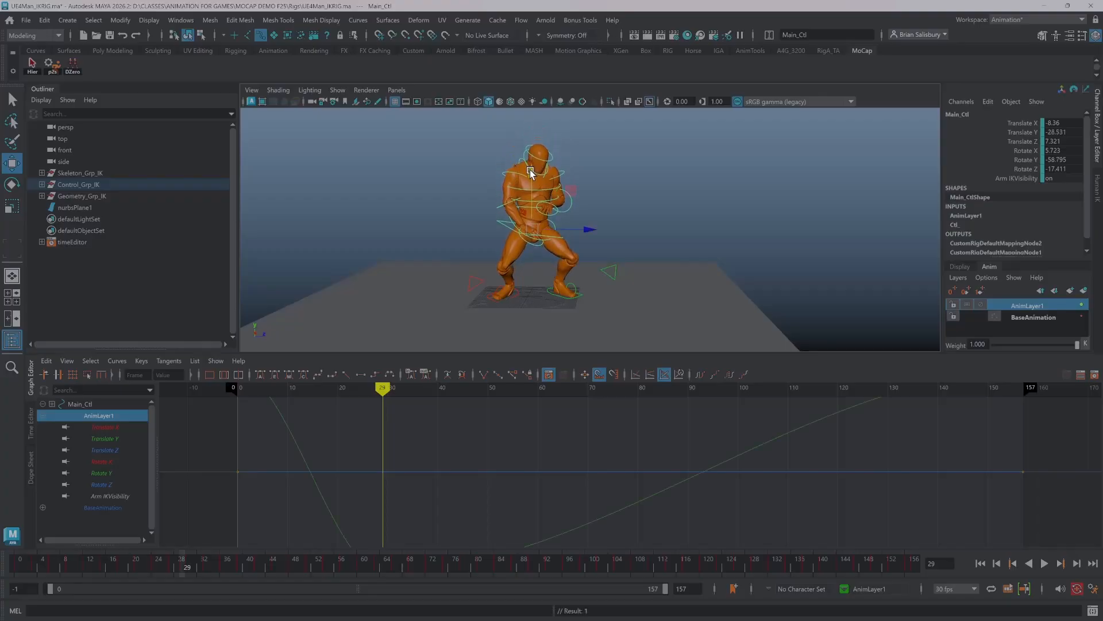
{"action": "key", "text": "f"}
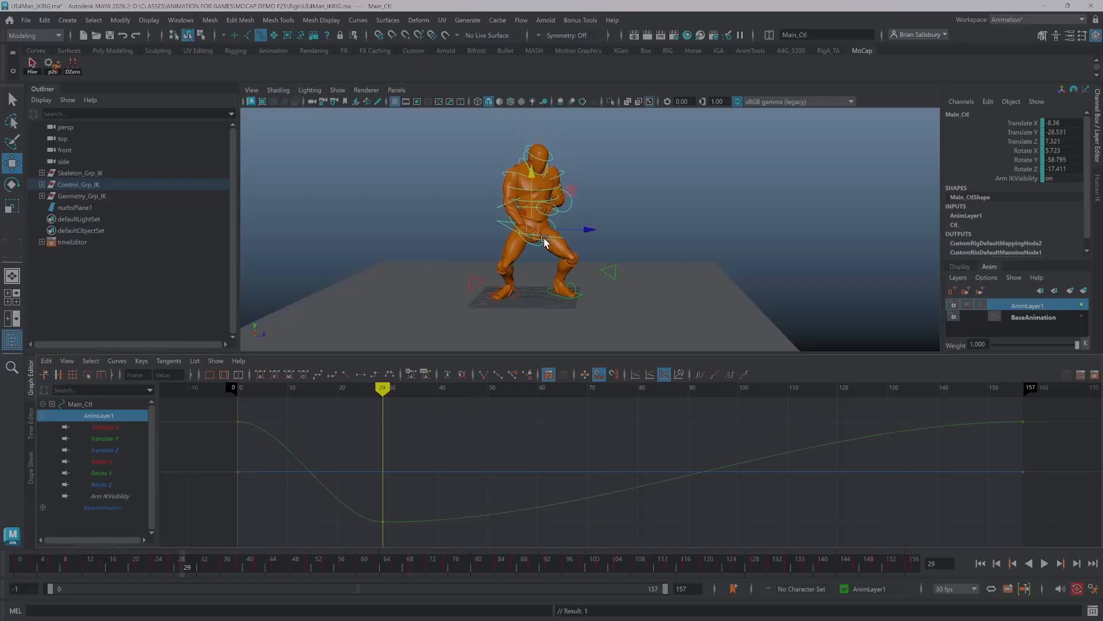
{"action": "mouse_move", "coordinate": [391, 386]}
{"action": "left_mouse_down"}
{"action": "mouse_move", "coordinate": [180, 387]}
{"action": "mouse_move", "coordinate": [608, 397]}
{"action": "mouse_move", "coordinate": [246, 370]}
{"action": "mouse_move", "coordinate": [293, 353]}
{"action": "mouse_move", "coordinate": [372, 390]}
{"action": "mouse_move", "coordinate": [648, 406]}
{"action": "mouse_move", "coordinate": [382, 406]}
{"action": "left_mouse_up"}
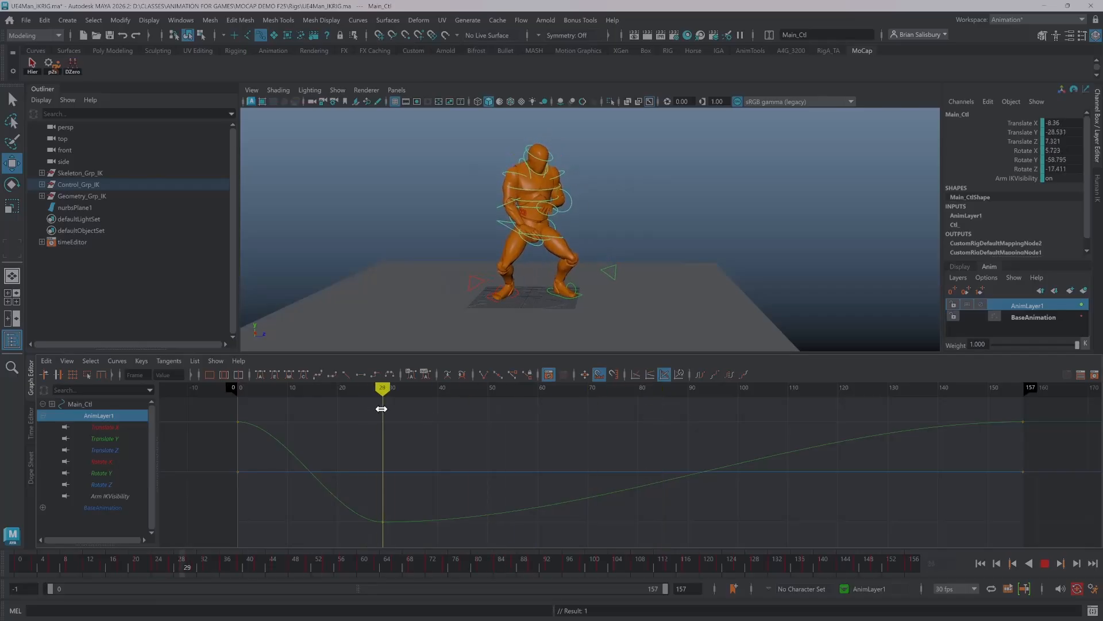
{"action": "left_click_drag", "start_coordinate": [528, 176], "coordinate": [528, 174]}
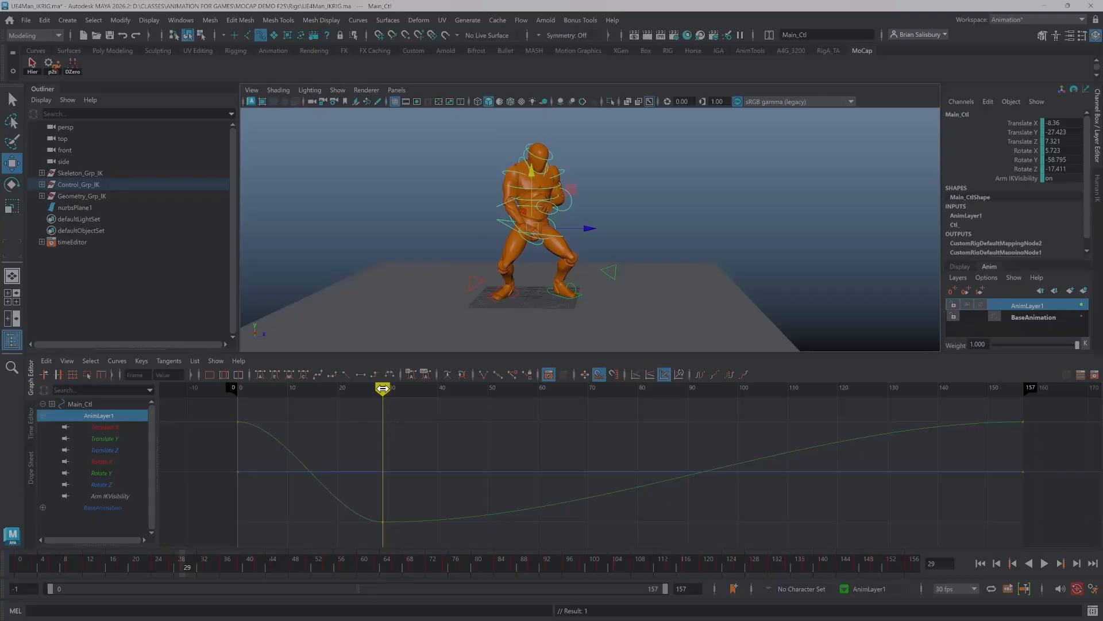
{"action": "mouse_move", "coordinate": [382, 388]}
{"action": "left_mouse_down"}
{"action": "mouse_move", "coordinate": [483, 391]}
{"action": "mouse_move", "coordinate": [383, 389]}
{"action": "left_mouse_up"}
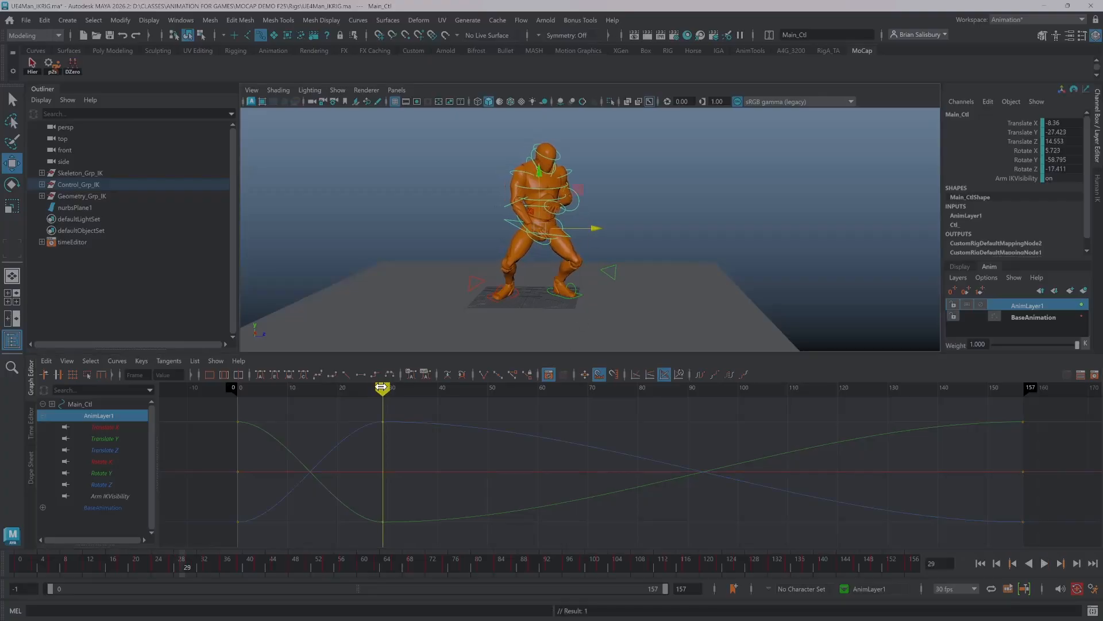
- At frame 64, raise the main control to Translate Y about -8.7 and move it back to Translate Z about 4
{"action": "left_click_drag", "start_coordinate": [383, 389], "coordinate": [557, 389]}
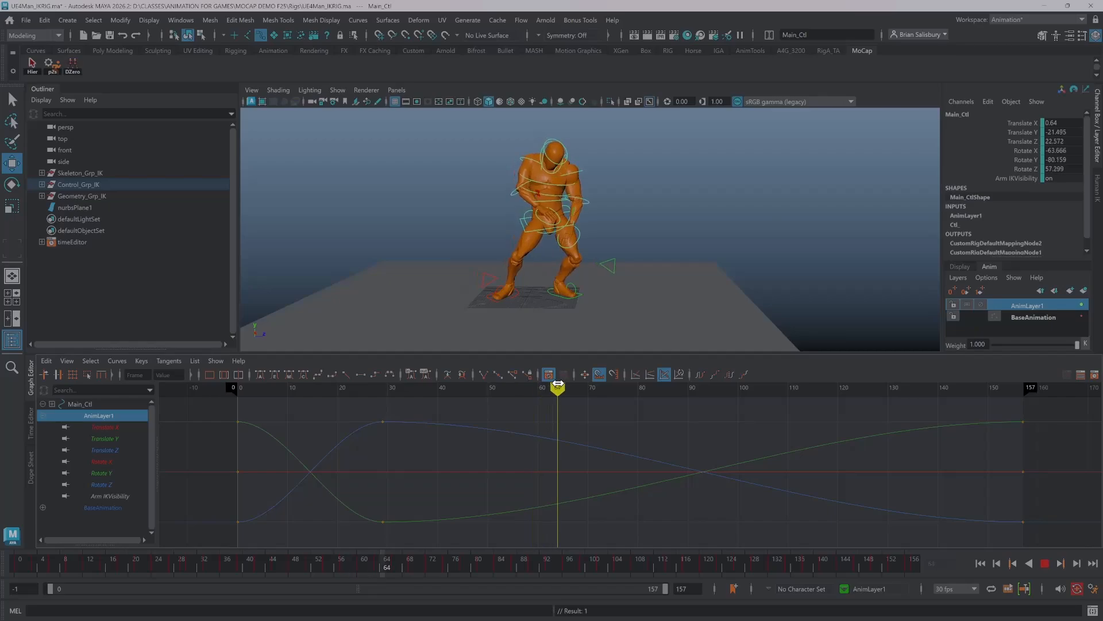
{"action": "middle_click_drag", "start_coordinate": [548, 173], "coordinate": [546, 156]}
{"action": "key", "text": "s"}
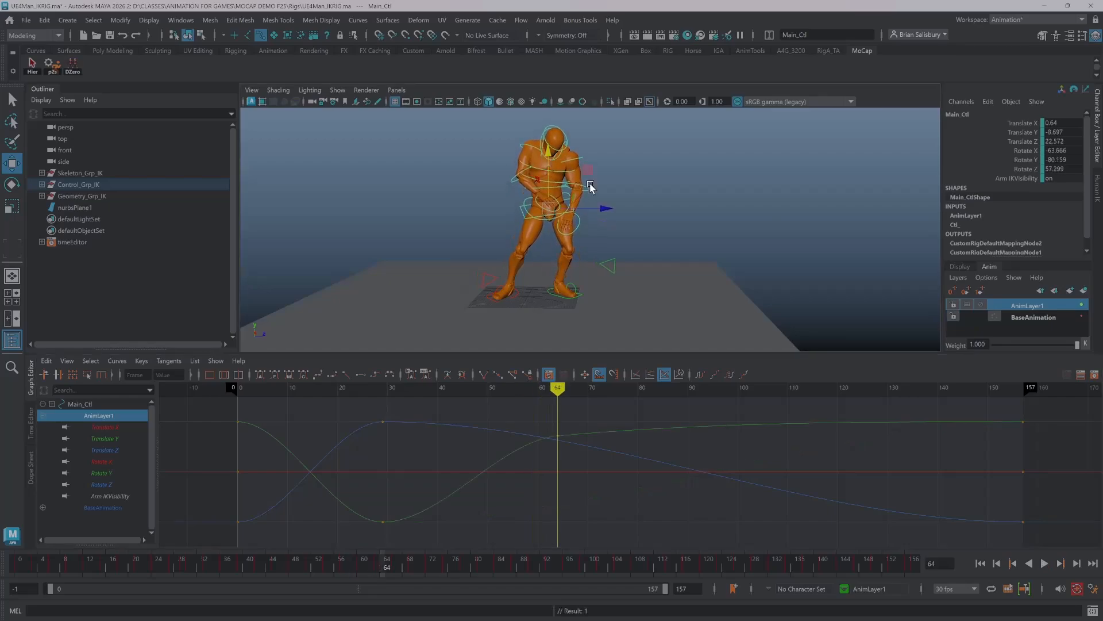
{"action": "left_click_drag", "start_coordinate": [606, 208], "coordinate": [586, 209]}
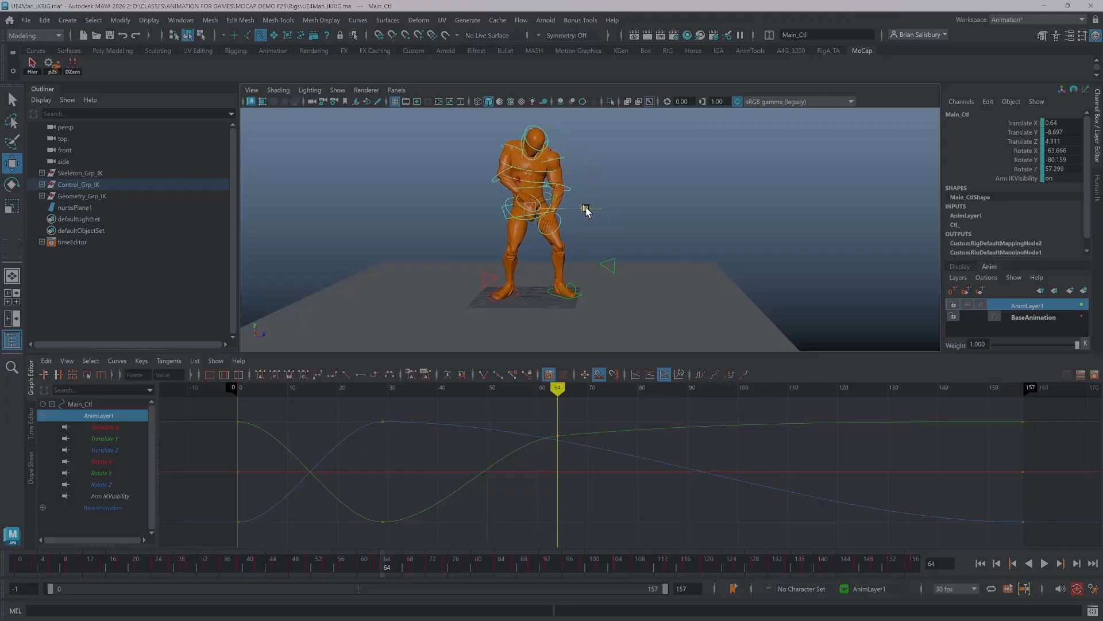
- Shift the main control to Translate Z about -8.8 at frame 103 and lower it to Translate Y about -19.9 at frame 117
{"action": "left_click_drag", "start_coordinate": [558, 388], "coordinate": [754, 388]}
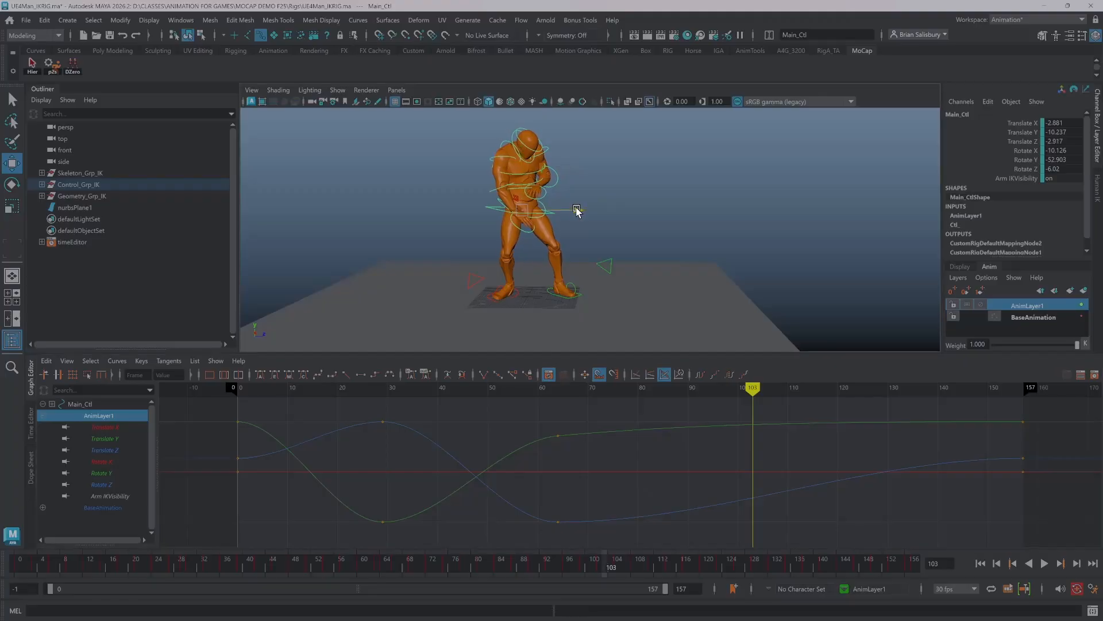
{"action": "left_click_drag", "start_coordinate": [579, 208], "coordinate": [572, 213]}
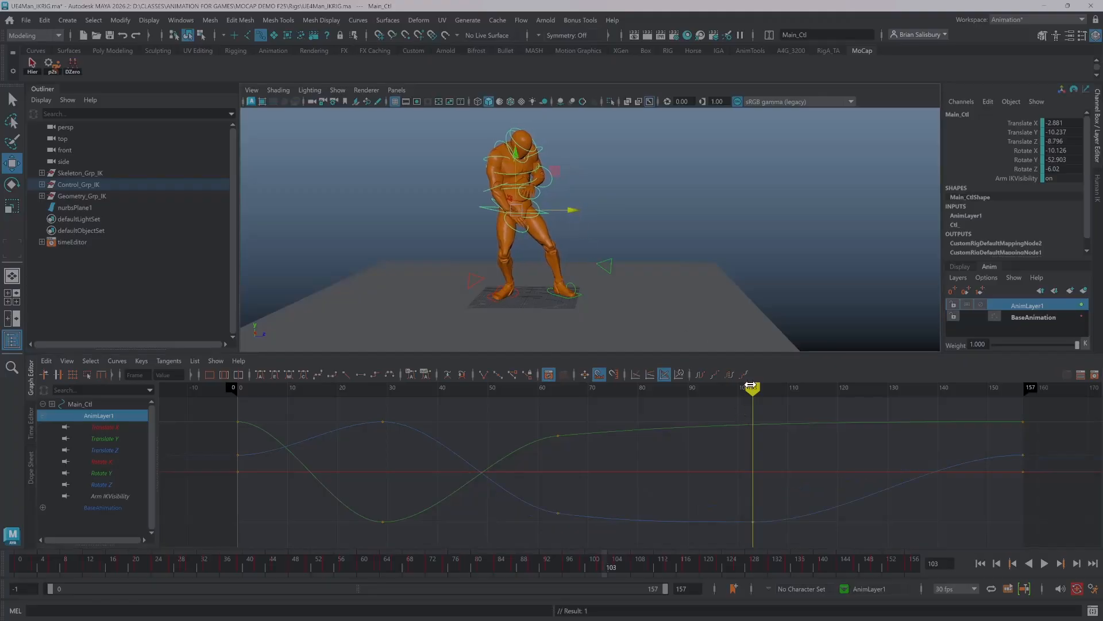
{"action": "left_click_drag", "start_coordinate": [752, 388], "coordinate": [823, 389]}
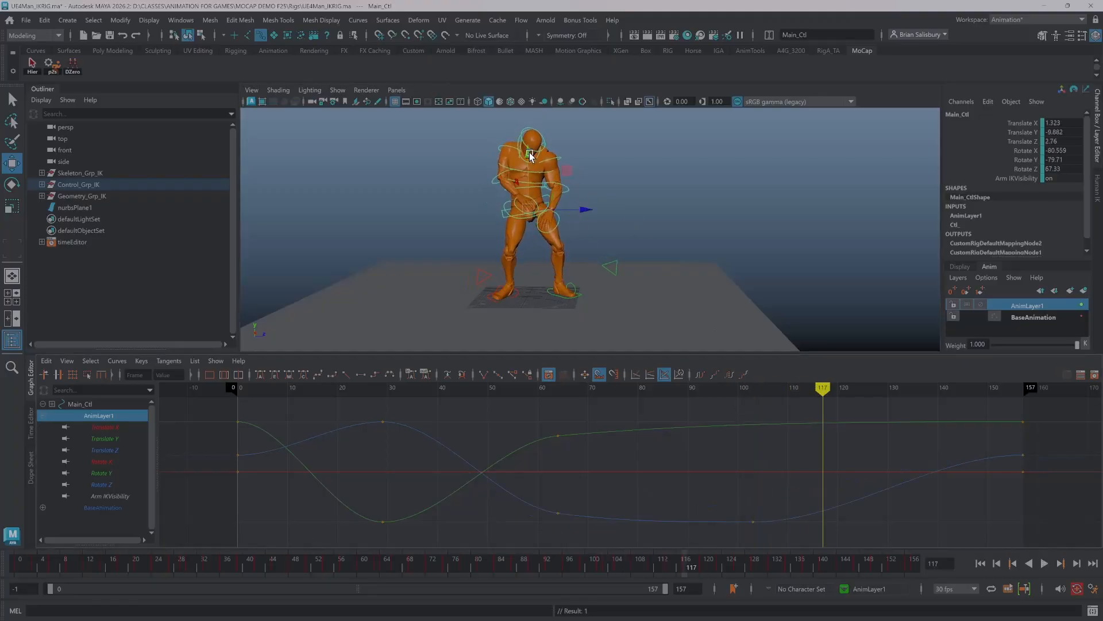
{"action": "left_click_drag", "start_coordinate": [530, 157], "coordinate": [530, 166]}
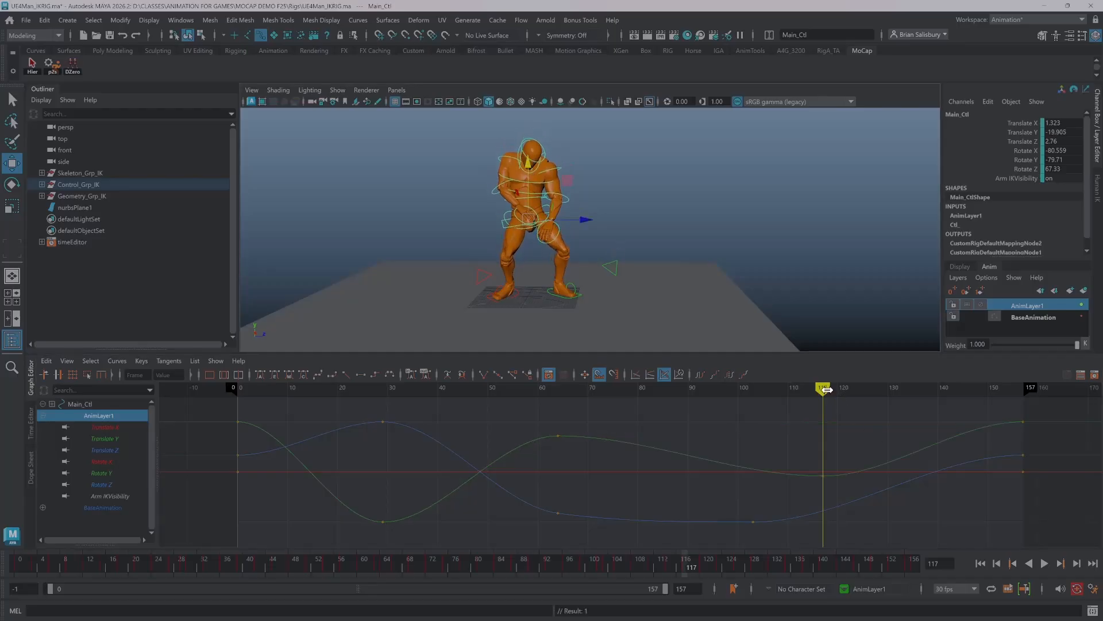
- Review the layered motion and deepen the crouch at frame 29 to Translate Y about -33.5
{"action": "key", "text": "alt+v"}
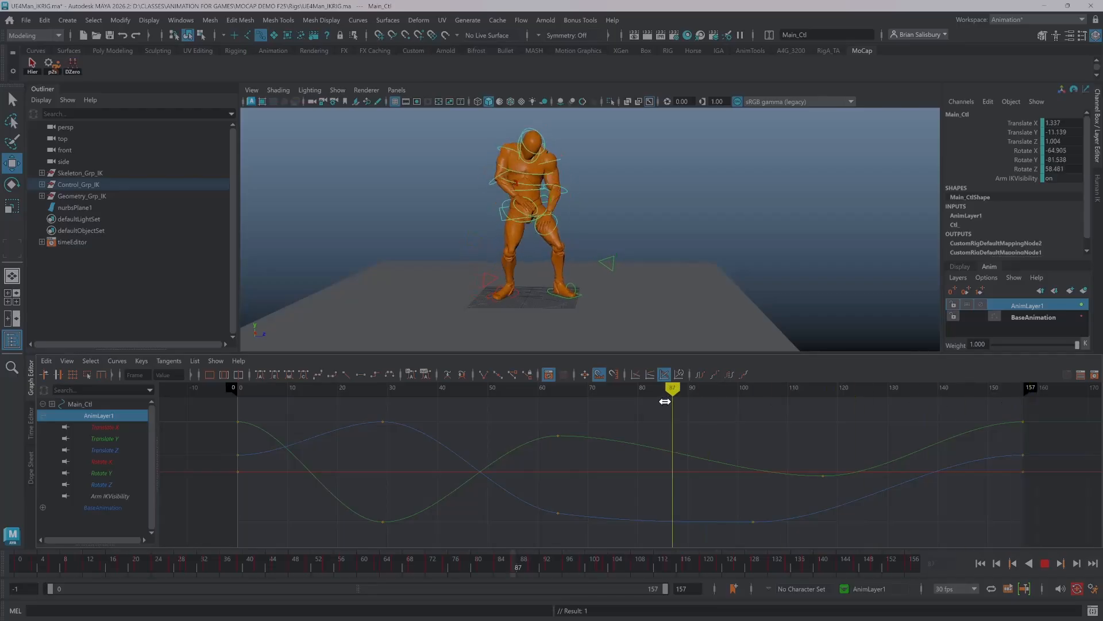
{"action": "mouse_move", "coordinate": [665, 402]}
{"action": "left_mouse_down"}
{"action": "mouse_move", "coordinate": [239, 389]}
{"action": "mouse_move", "coordinate": [365, 387]}
{"action": "mouse_move", "coordinate": [384, 377]}
{"action": "left_mouse_up"}
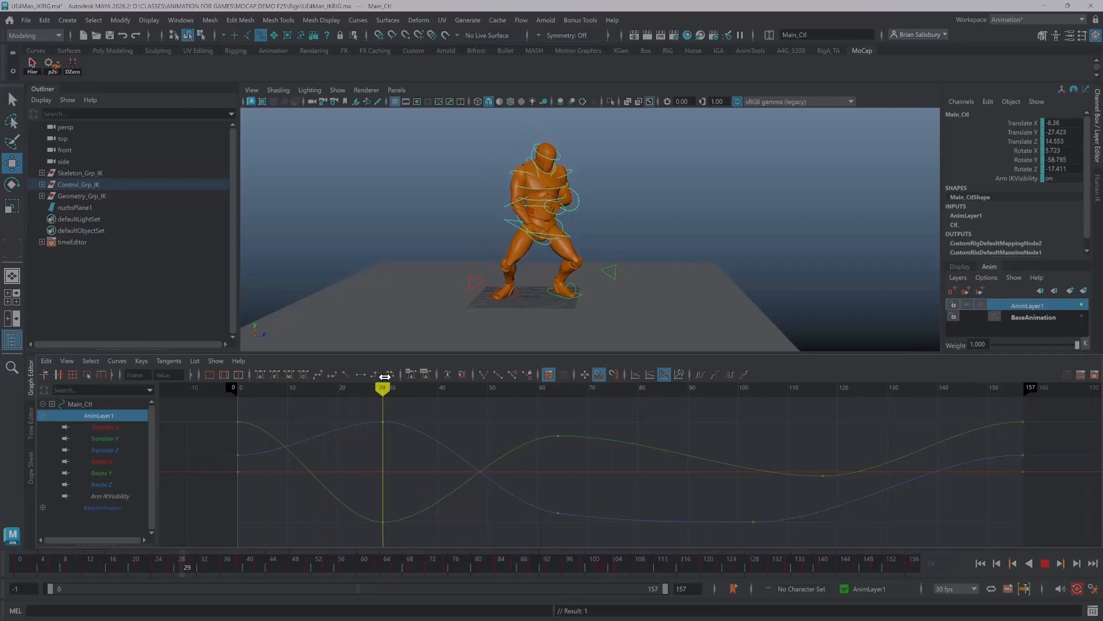
{"action": "key", "text": "alt+v"}
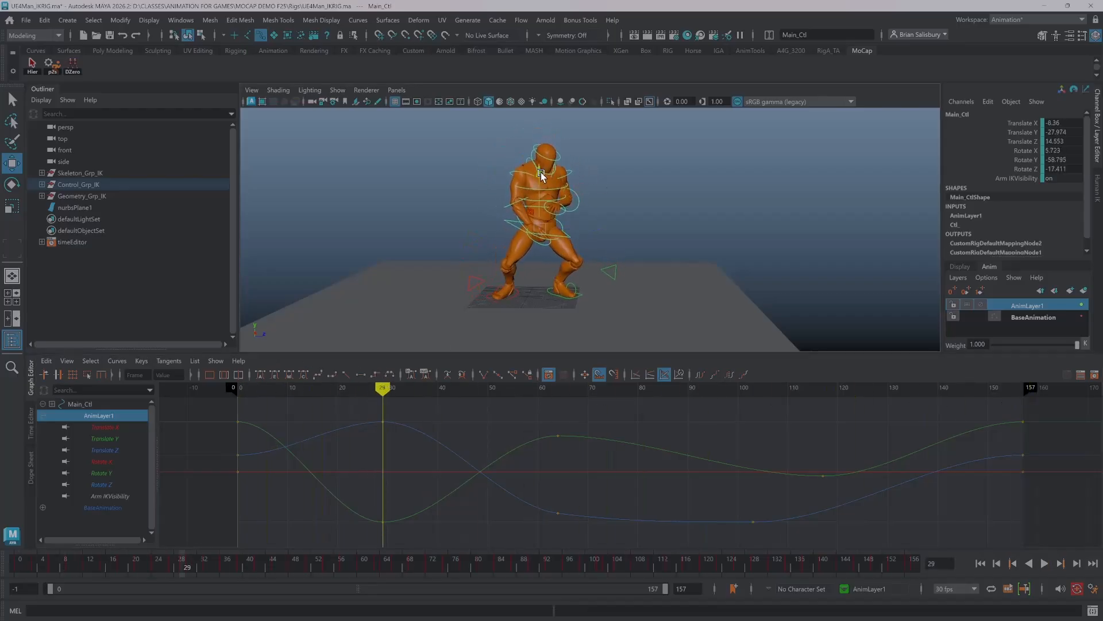
{"action": "left_click_drag", "start_coordinate": [540, 171], "coordinate": [540, 178]}
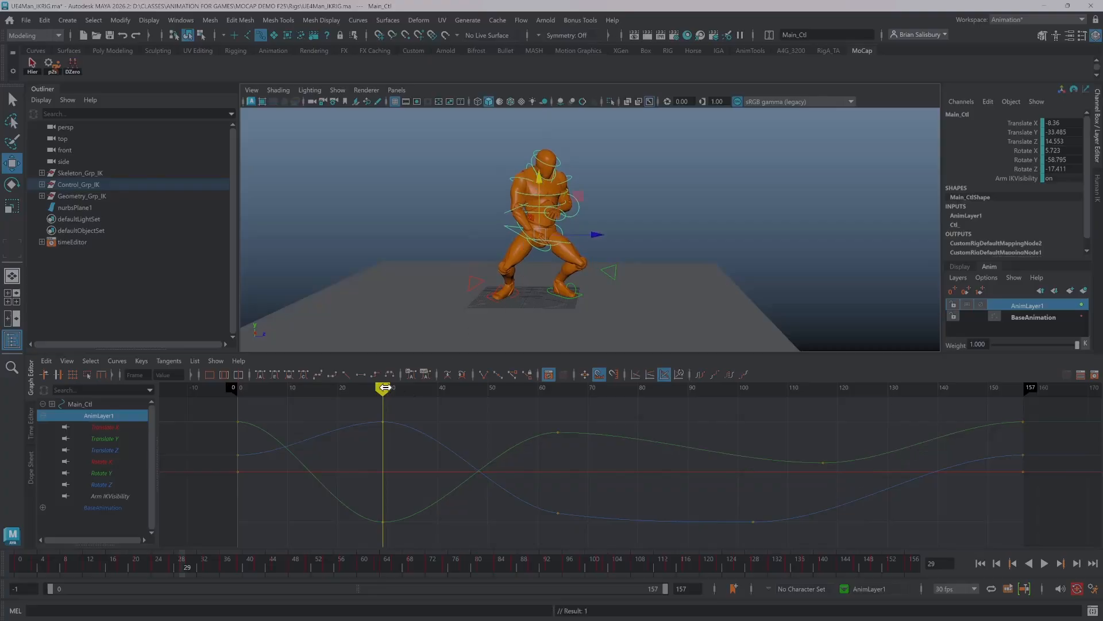
- At frame 64, raise the main control to Translate Y about -4 and shift it to Translate Z about -2.7
{"action": "left_click_drag", "start_coordinate": [382, 387], "coordinate": [557, 387]}
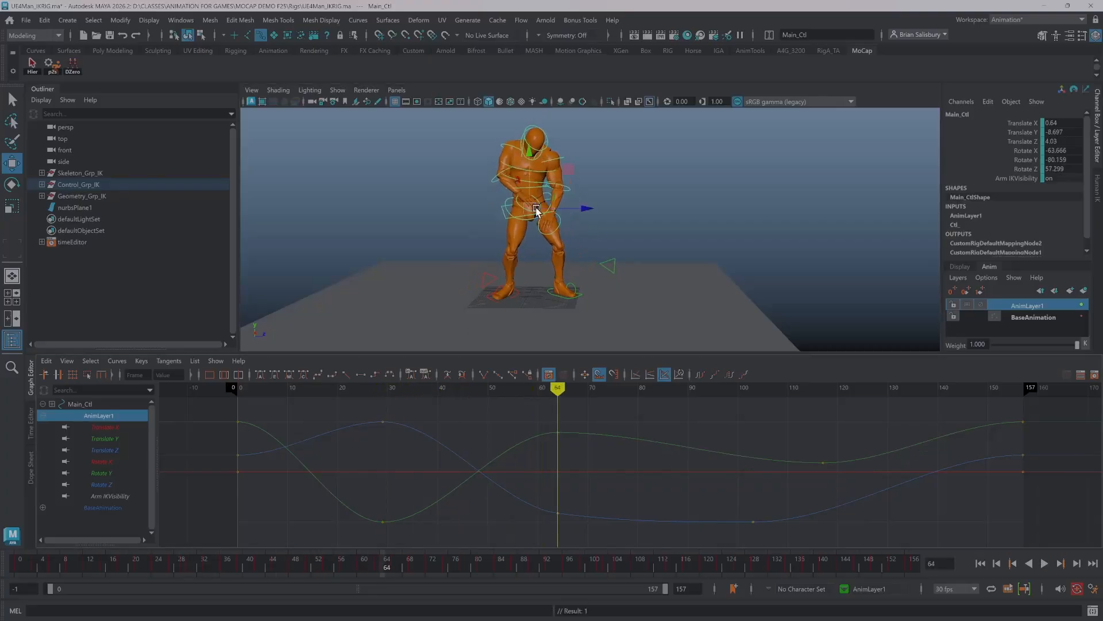
{"action": "left_click_drag", "start_coordinate": [526, 153], "coordinate": [527, 148]}
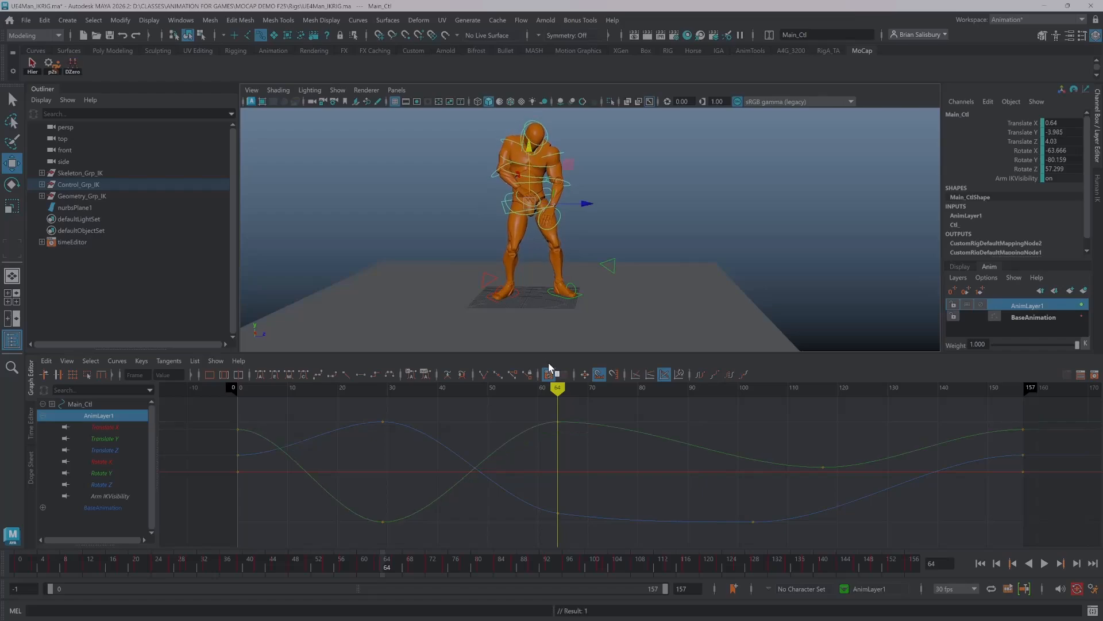
{"action": "left_click_drag", "start_coordinate": [584, 201], "coordinate": [576, 202]}
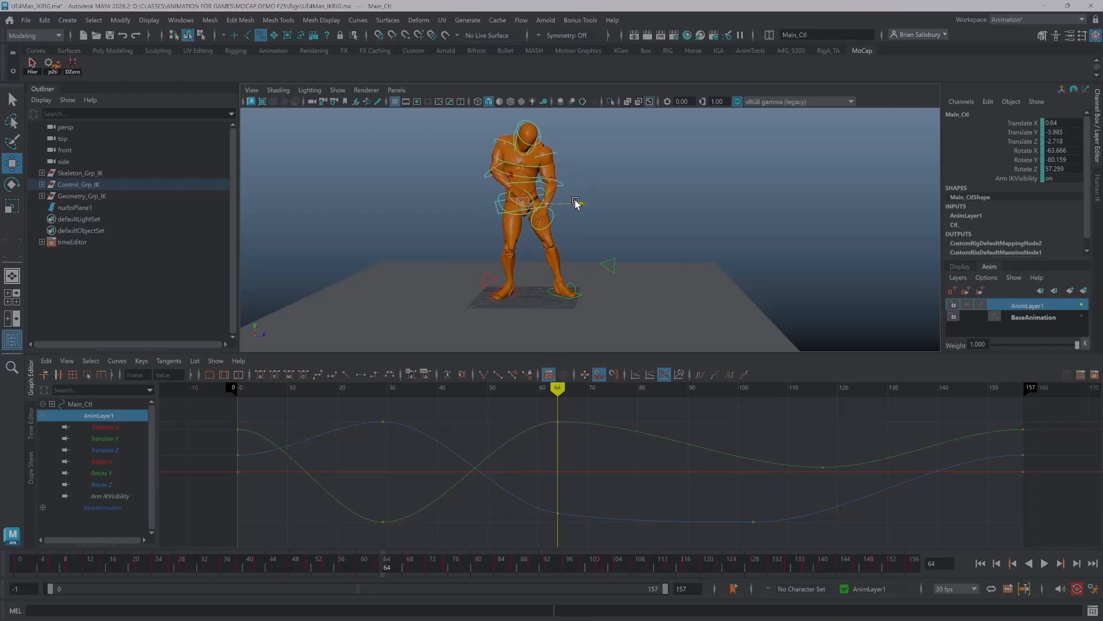
- Play the motion onward to frame 103 and push the main control to Translate Z about -12.4
{"action": "key", "text": "alt+v"}
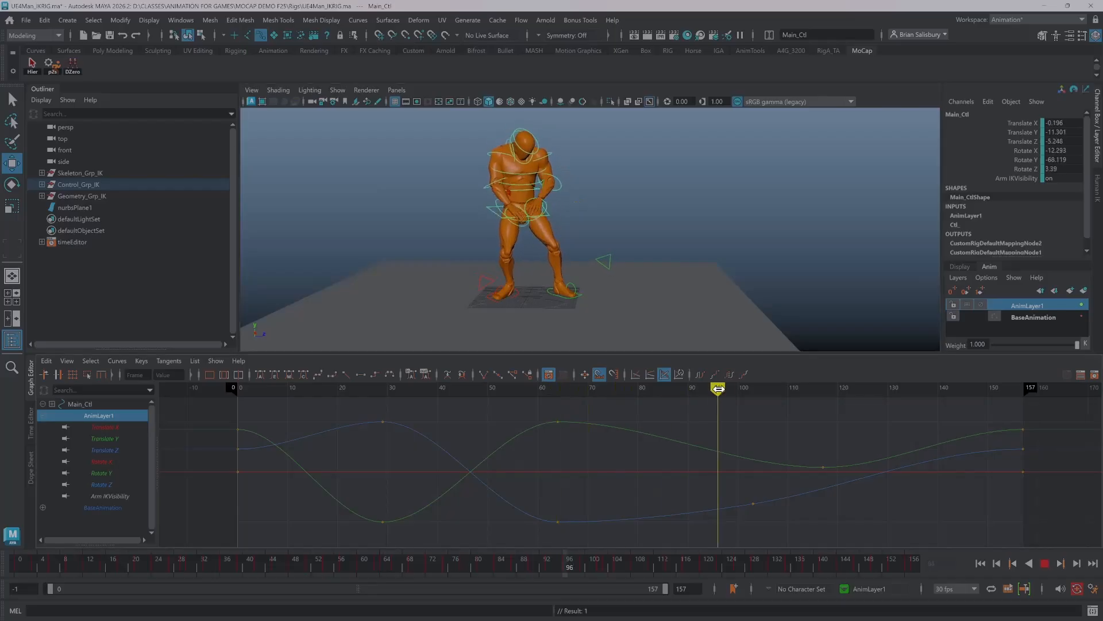
{"action": "left_click_drag", "start_coordinate": [743, 388], "coordinate": [753, 385]}
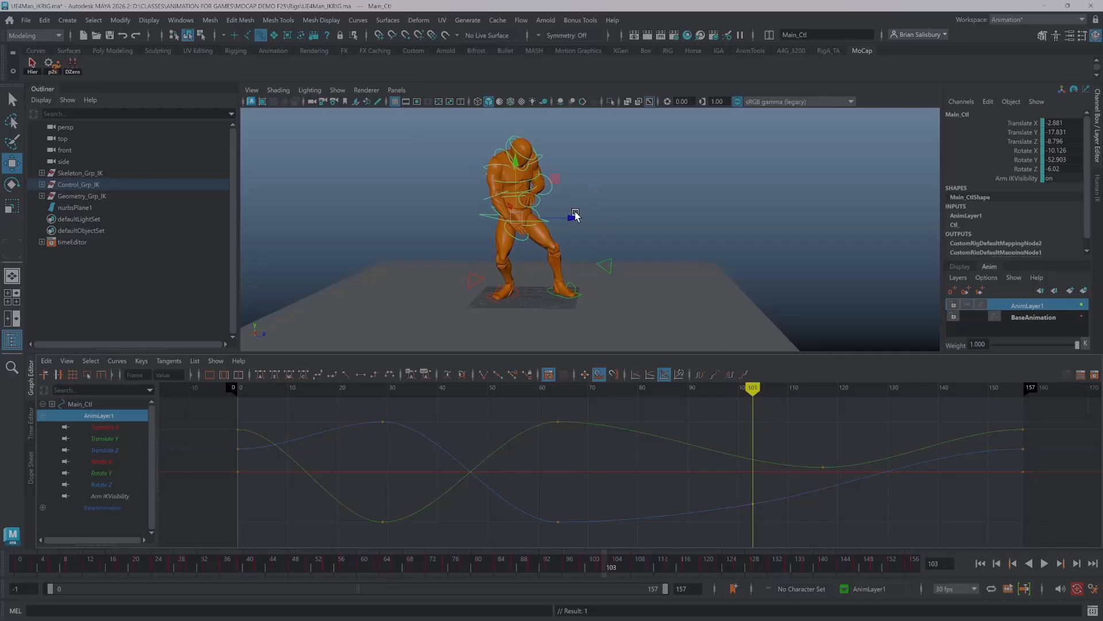
{"action": "left_click_drag", "start_coordinate": [572, 218], "coordinate": [567, 217]}
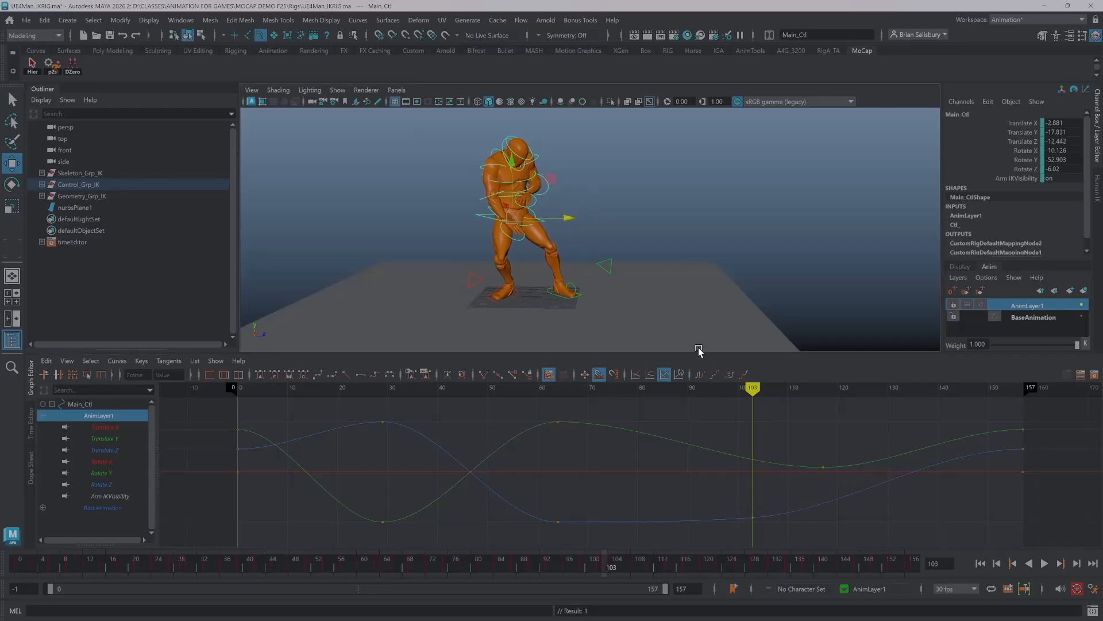
- At frame 117, lower the main control to Translate Y about -28.6 and scrub back through the motion to frame 0
{"action": "left_click_drag", "start_coordinate": [752, 387], "coordinate": [824, 388]}
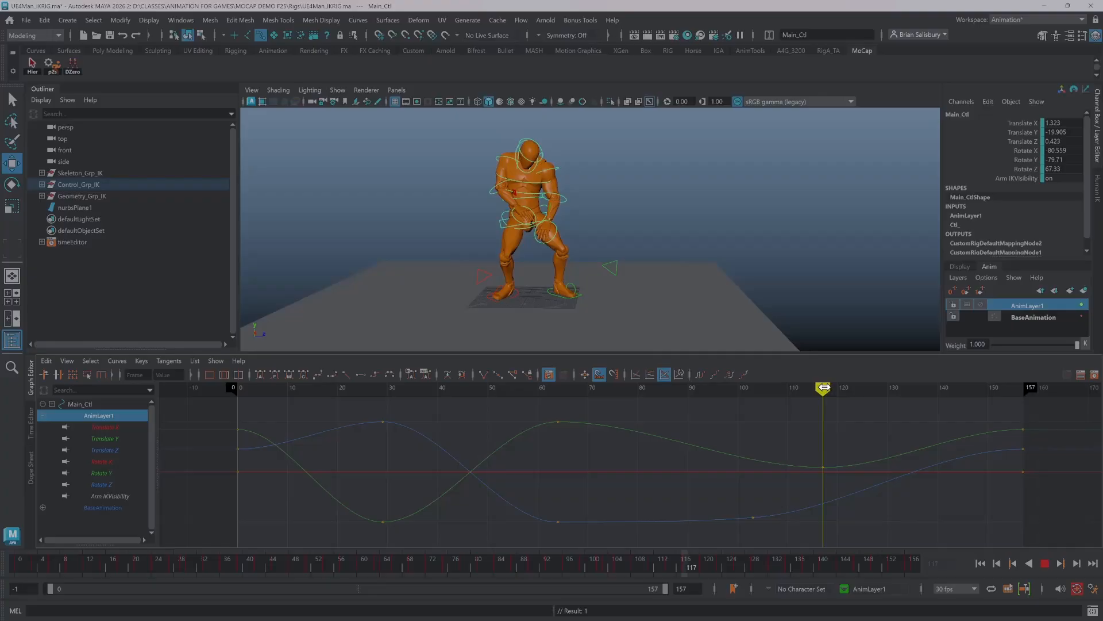
{"action": "left_click_drag", "start_coordinate": [823, 386], "coordinate": [824, 387]}
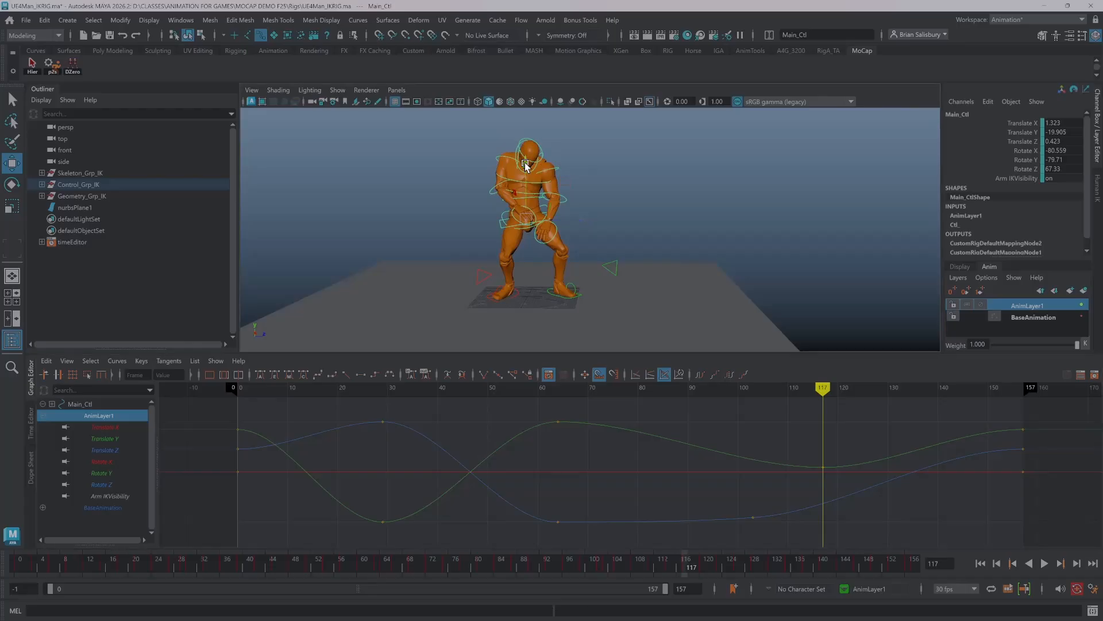
{"action": "middle_click_drag", "start_coordinate": [526, 165], "coordinate": [526, 174]}
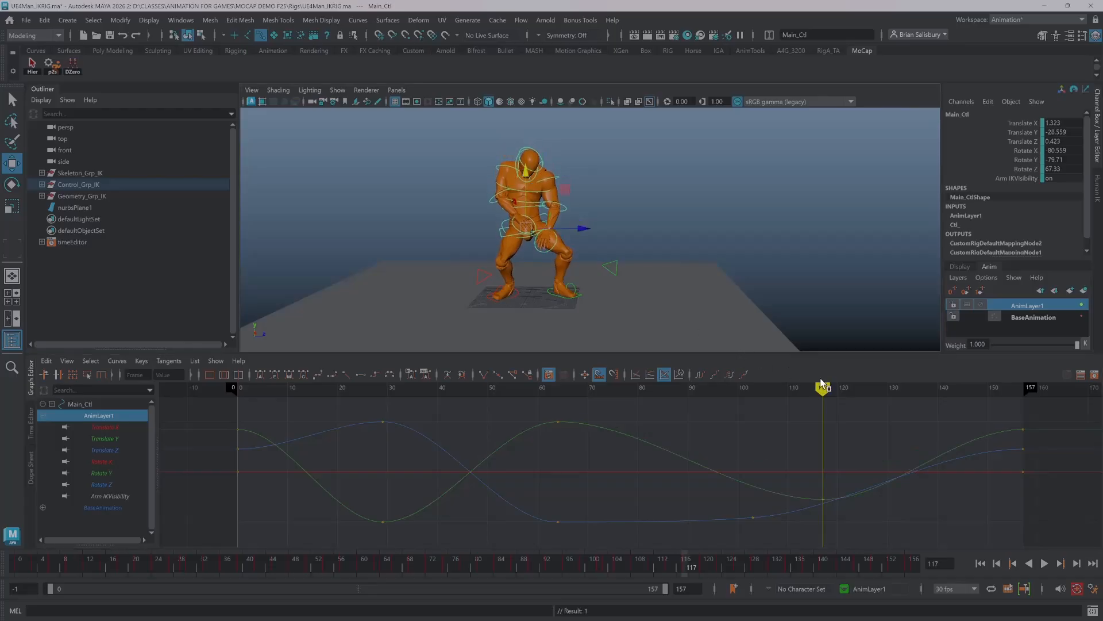
{"action": "left_click_drag", "start_coordinate": [823, 387], "coordinate": [237, 381]}
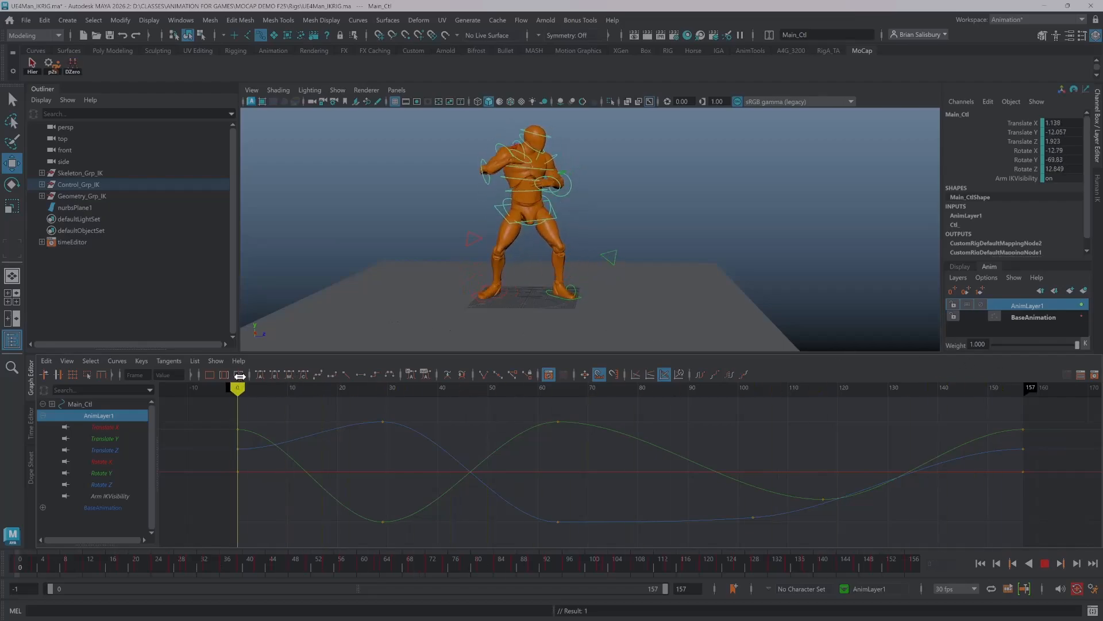
- On BaseAnimation, shorten the right foot's first step with the Retime tool, moving the end marker from about frame 20 to 15
{"action": "left_click", "coordinate": [504, 310]}
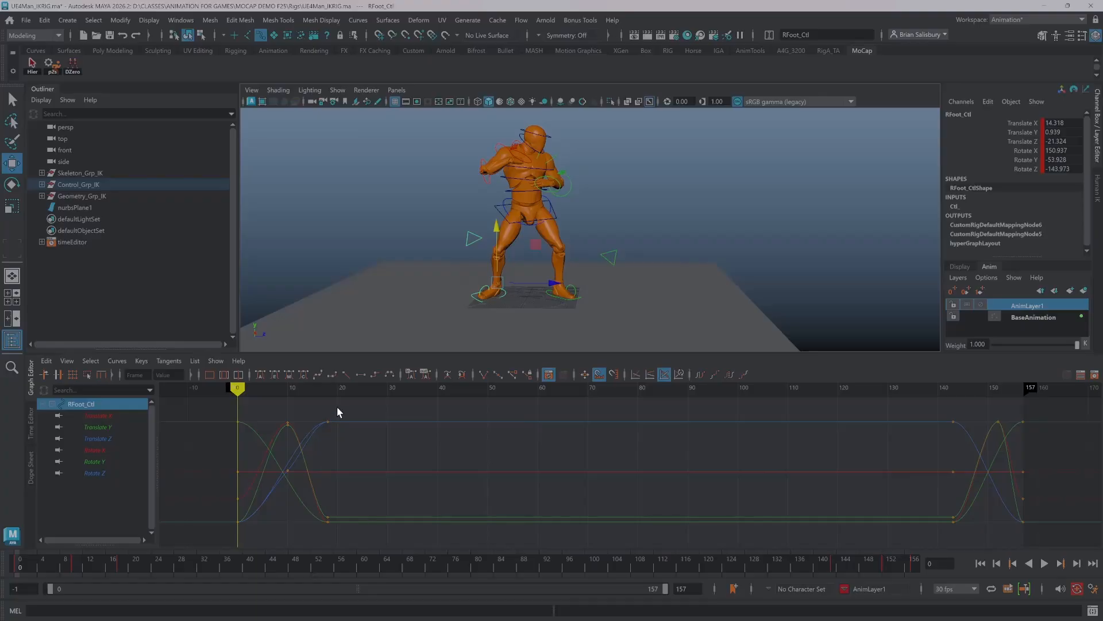
{"action": "left_click_drag", "start_coordinate": [341, 408], "coordinate": [378, 491]}
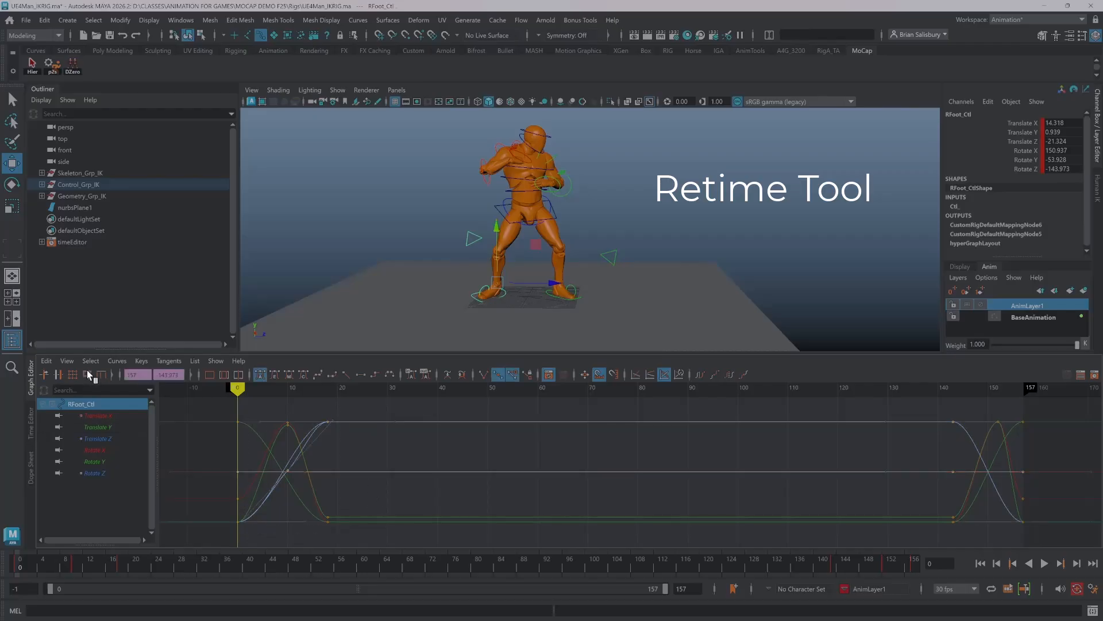
{"action": "left_click", "coordinate": [101, 375]}
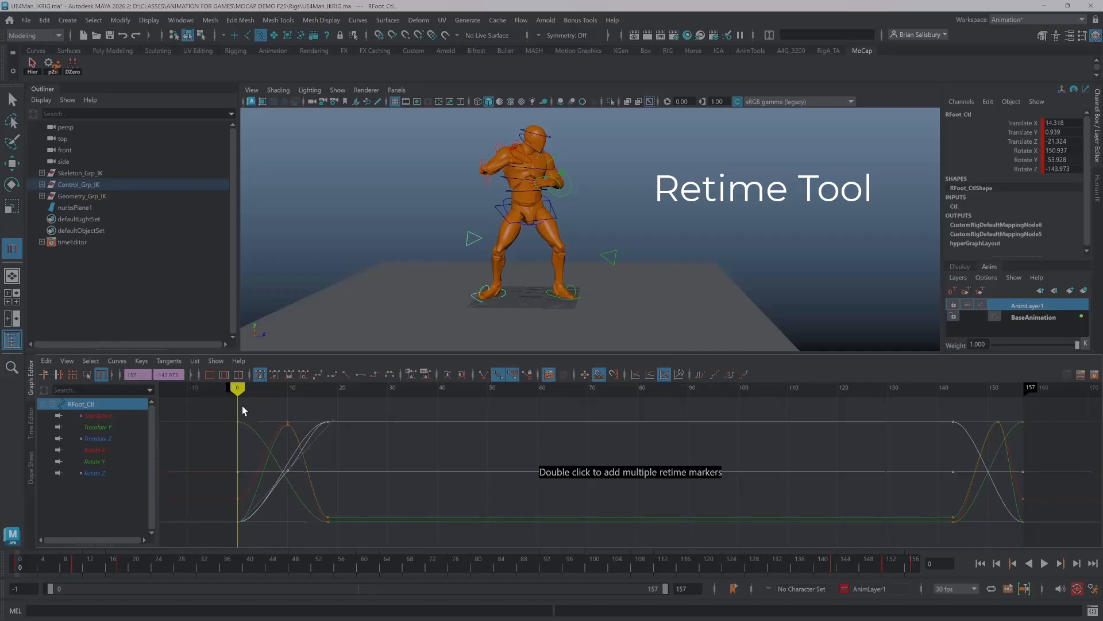
{"action": "left_click", "coordinate": [1028, 319]}
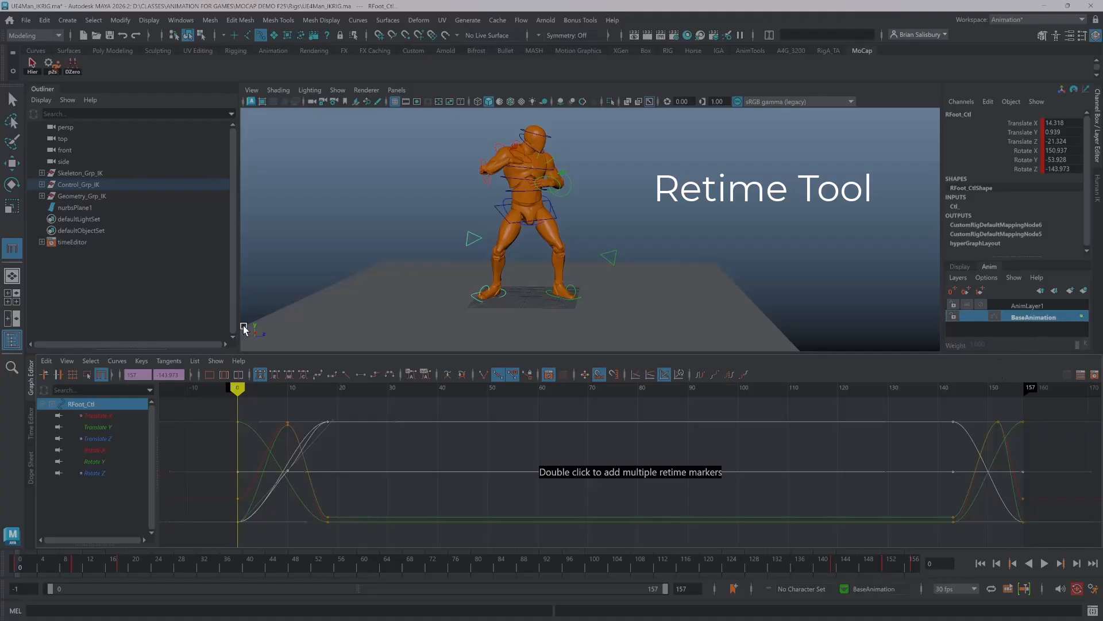
{"action": "left_click", "coordinate": [530, 310]}
{"action": "left_click_drag", "start_coordinate": [501, 305], "coordinate": [503, 305]}
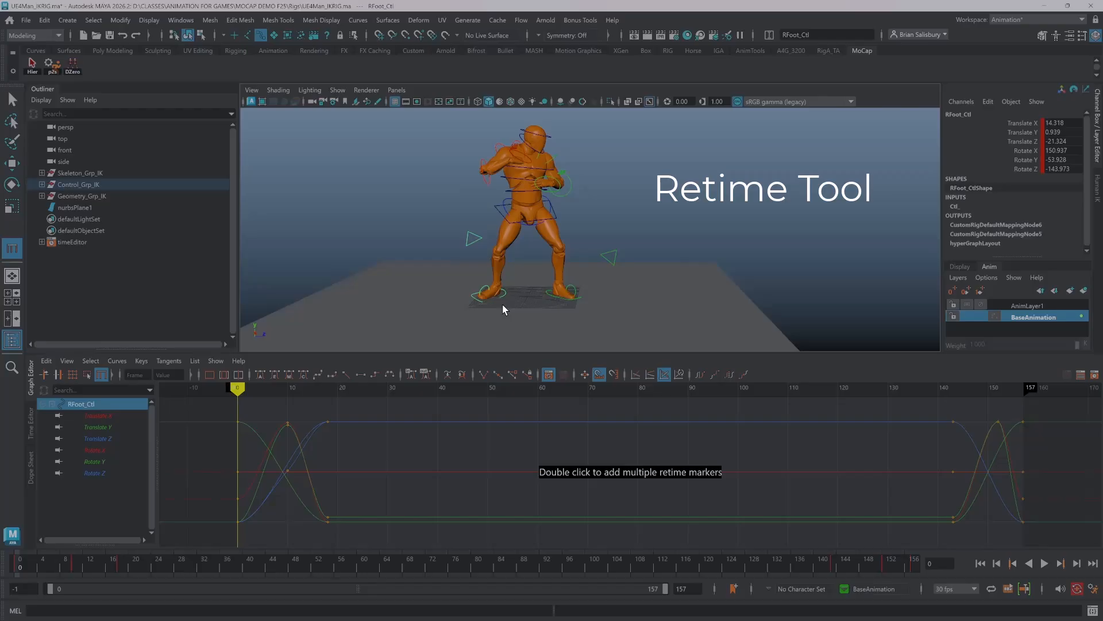
{"action": "left_click", "coordinate": [102, 375]}
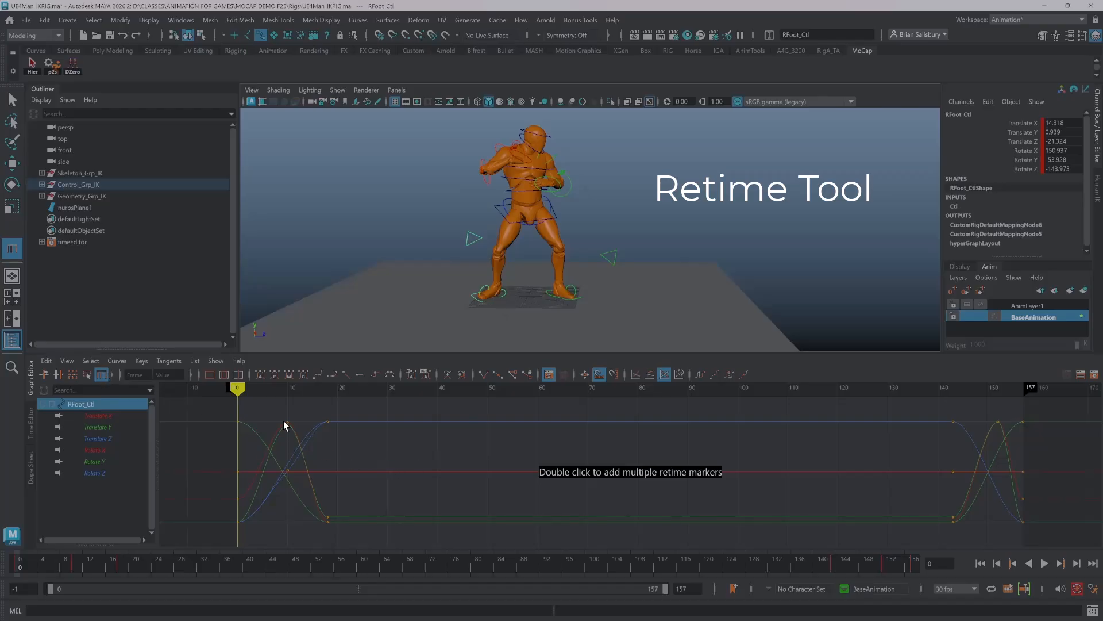
{"action": "left_click", "coordinate": [240, 403]}
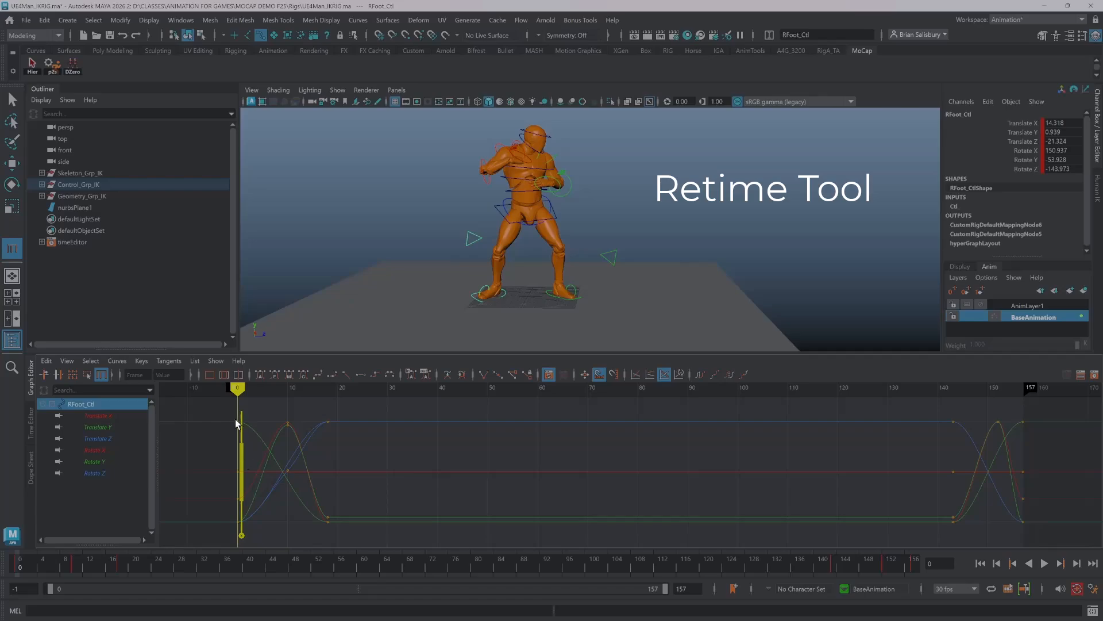
{"action": "left_click", "coordinate": [337, 414]}
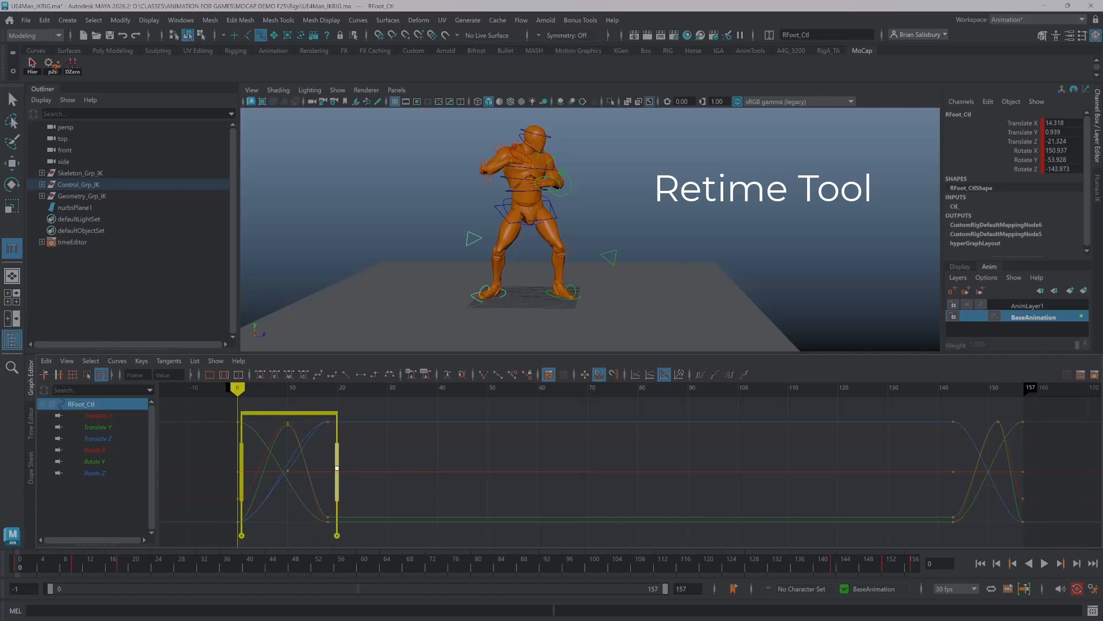
{"action": "left_click_drag", "start_coordinate": [338, 470], "coordinate": [312, 471]}
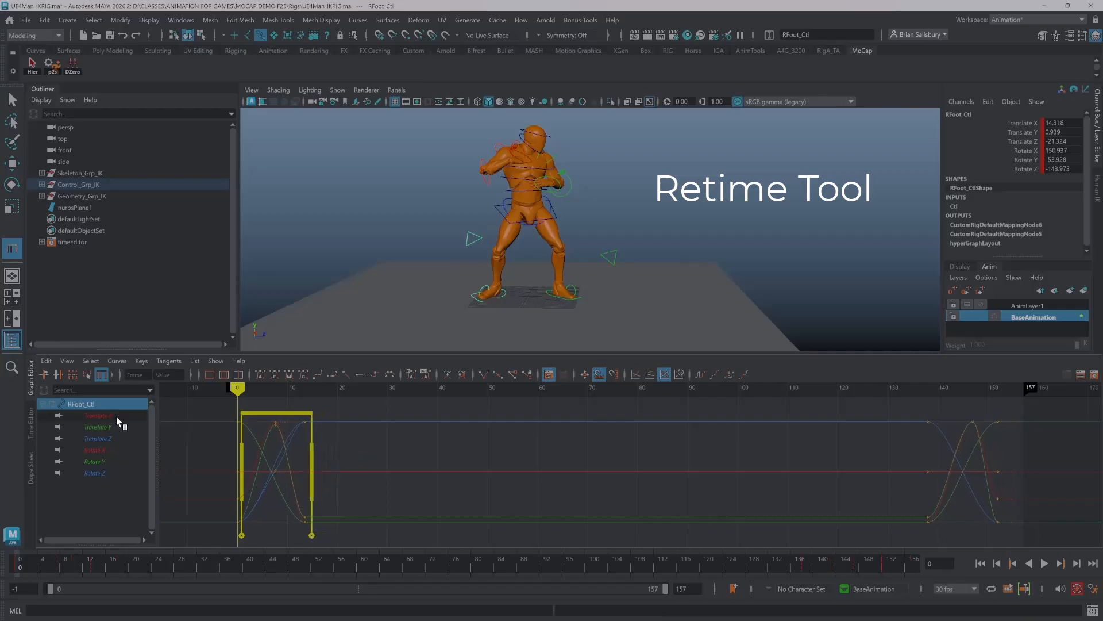
{"action": "key", "text": "q"}
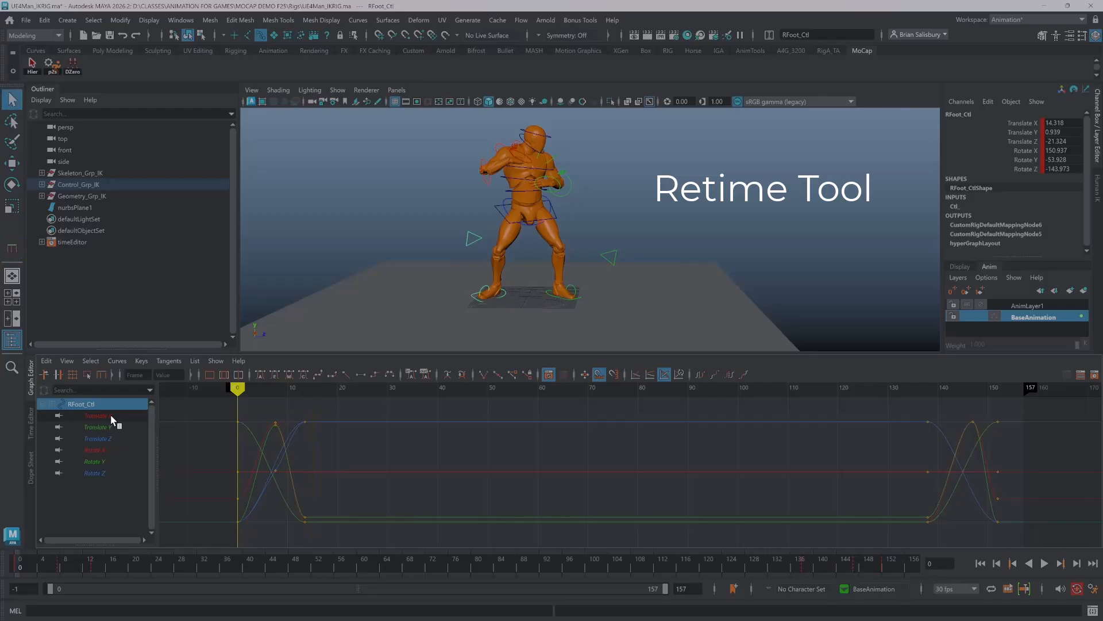
- Shorten the right foot's last step with the Retime tool so it starts near frame 141, holding its end with a marker near frame 150
{"action": "left_click", "coordinate": [44, 374]}
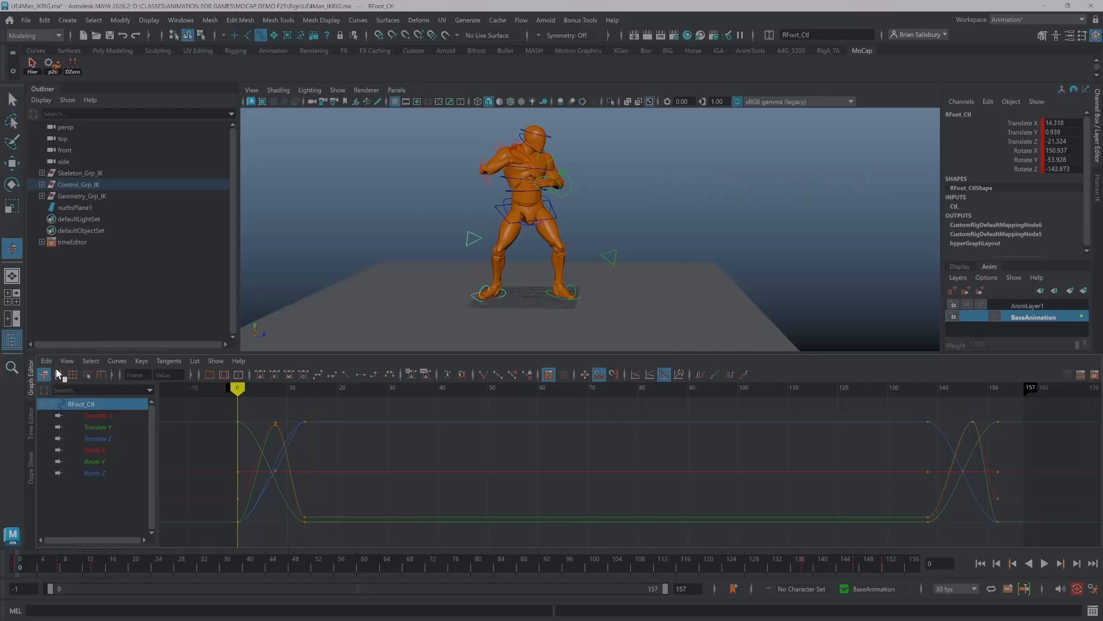
{"action": "left_click", "coordinate": [101, 374]}
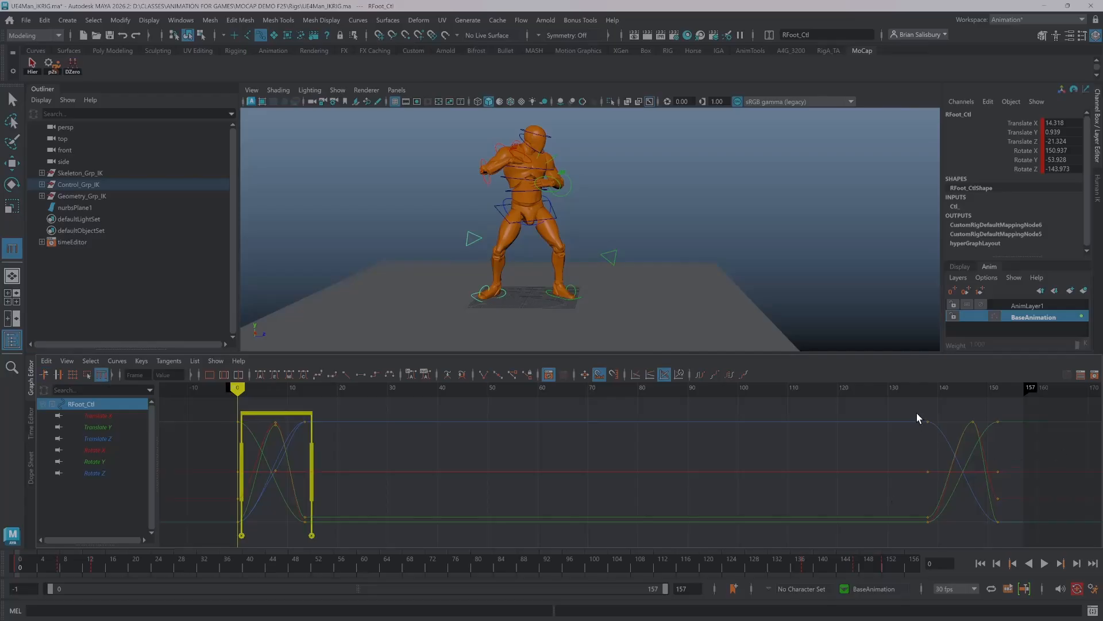
{"action": "left_click", "coordinate": [989, 413]}
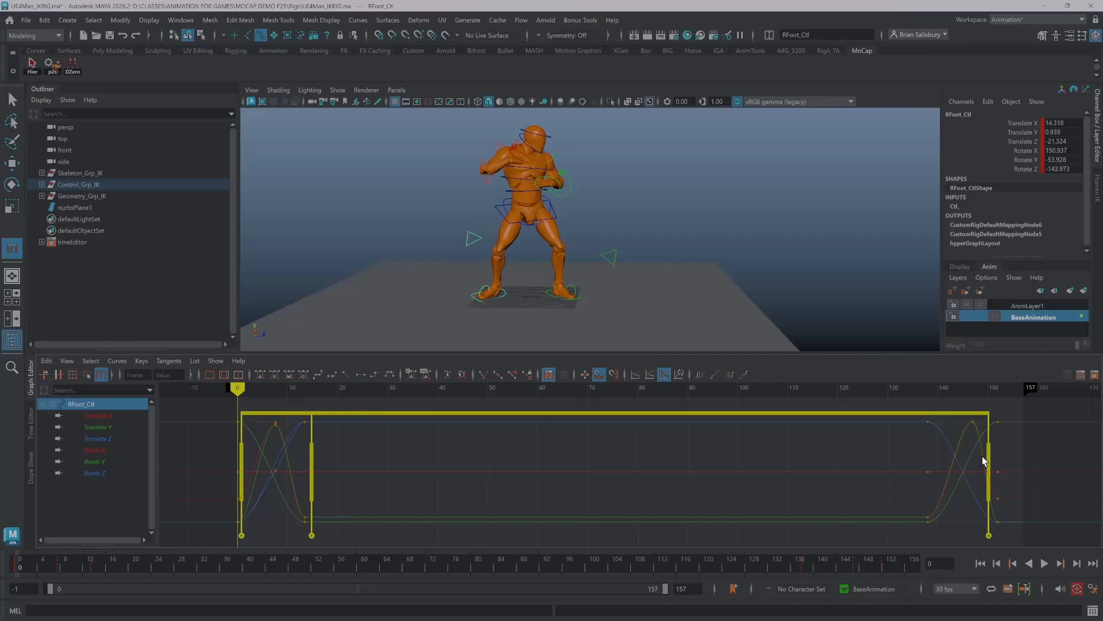
{"action": "left_click", "coordinate": [907, 432]}
{"action": "left_click_drag", "start_coordinate": [909, 459], "coordinate": [932, 456]}
{"action": "key", "text": "q"}
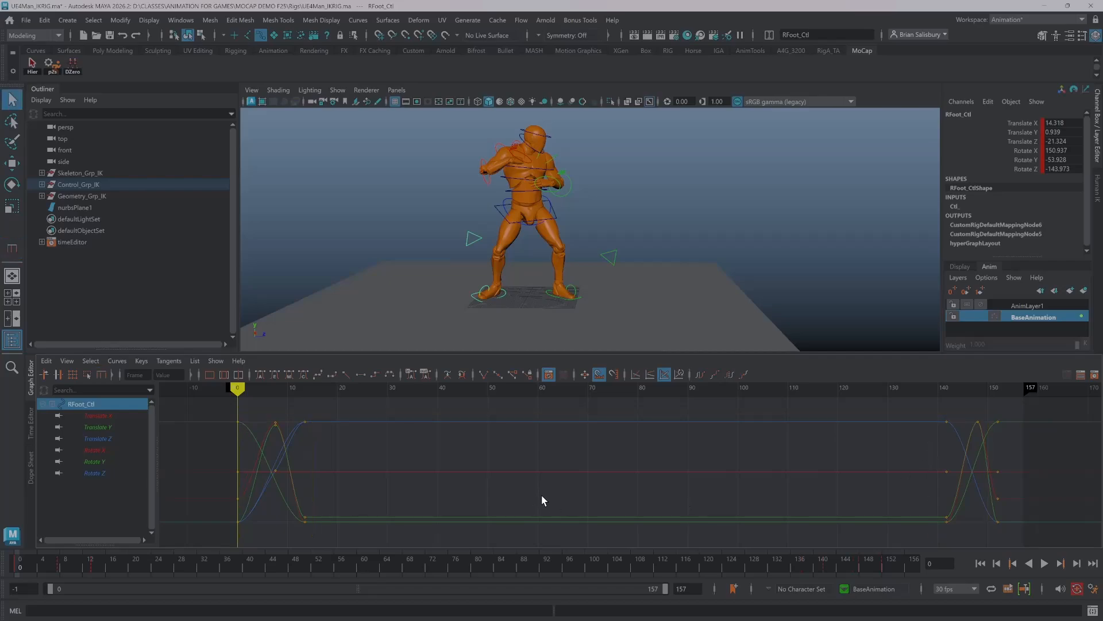
- Play back the retimed steps, examine the neck control's curves, and scrub back toward the start
{"action": "left_click", "coordinate": [1044, 563]}
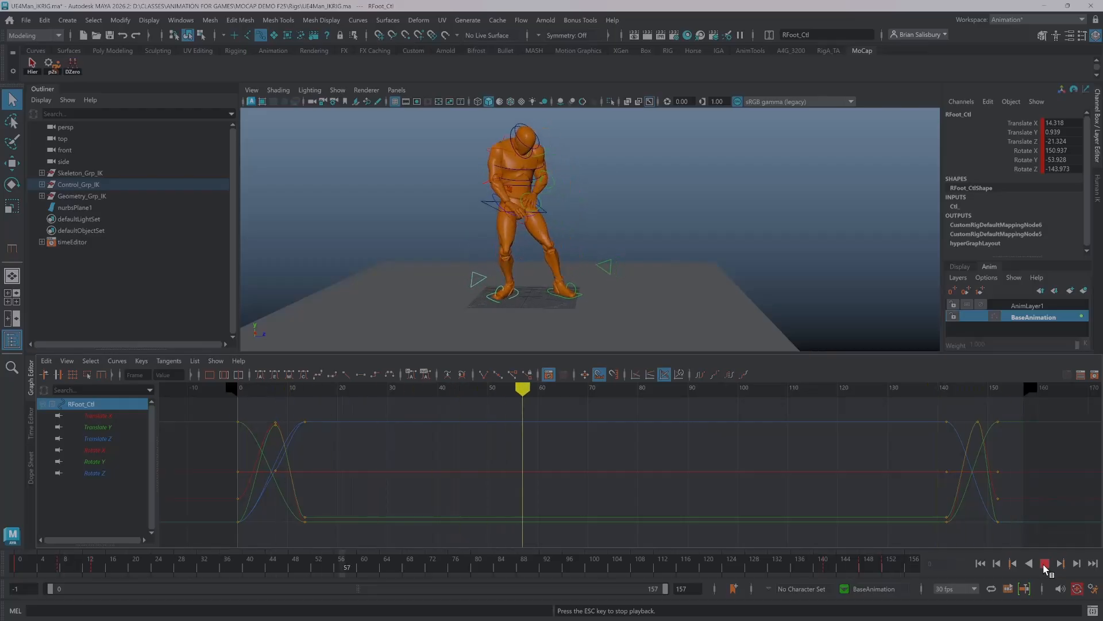
{"action": "left_click", "coordinate": [1044, 563]}
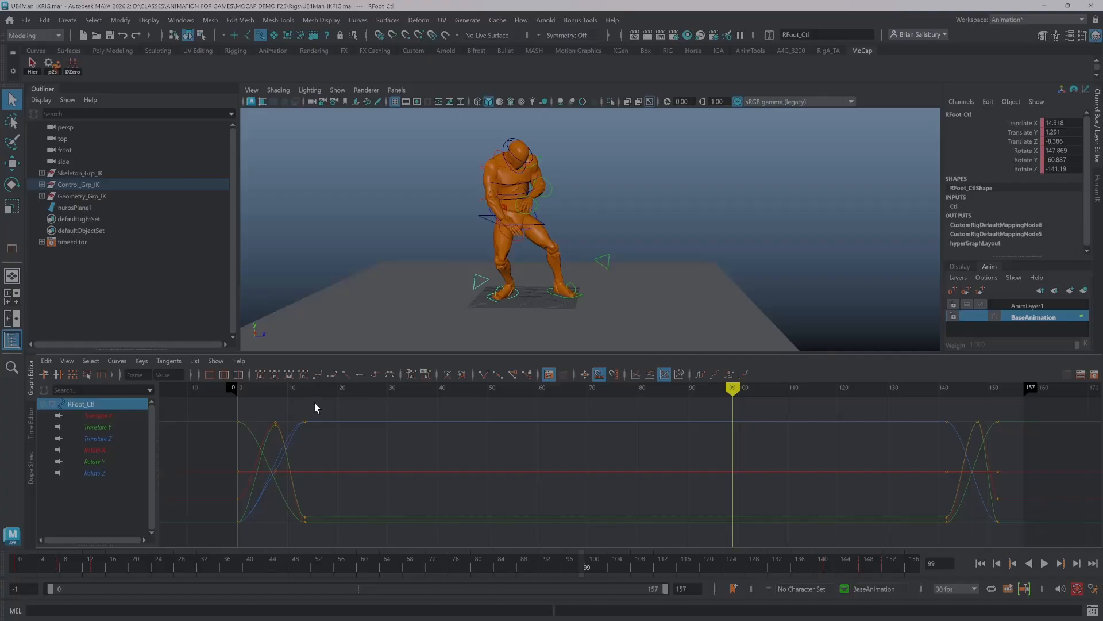
{"action": "left_click", "coordinate": [505, 150]}
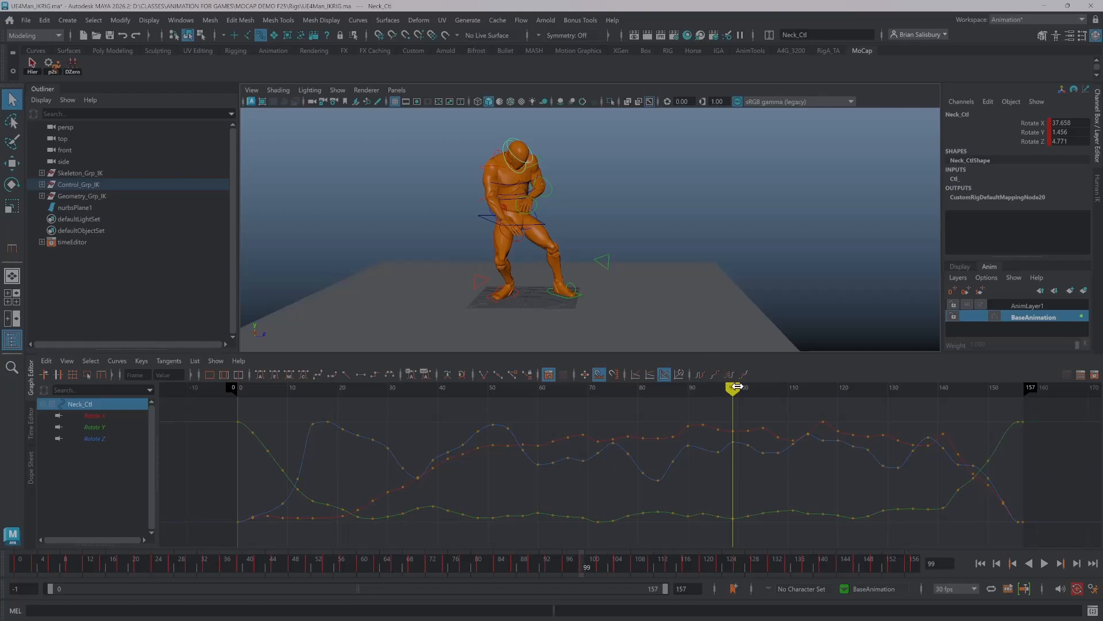
{"action": "mouse_move", "coordinate": [737, 387]}
{"action": "left_mouse_down"}
{"action": "mouse_move", "coordinate": [271, 383]}
{"action": "mouse_move", "coordinate": [423, 360]}
{"action": "left_mouse_up"}
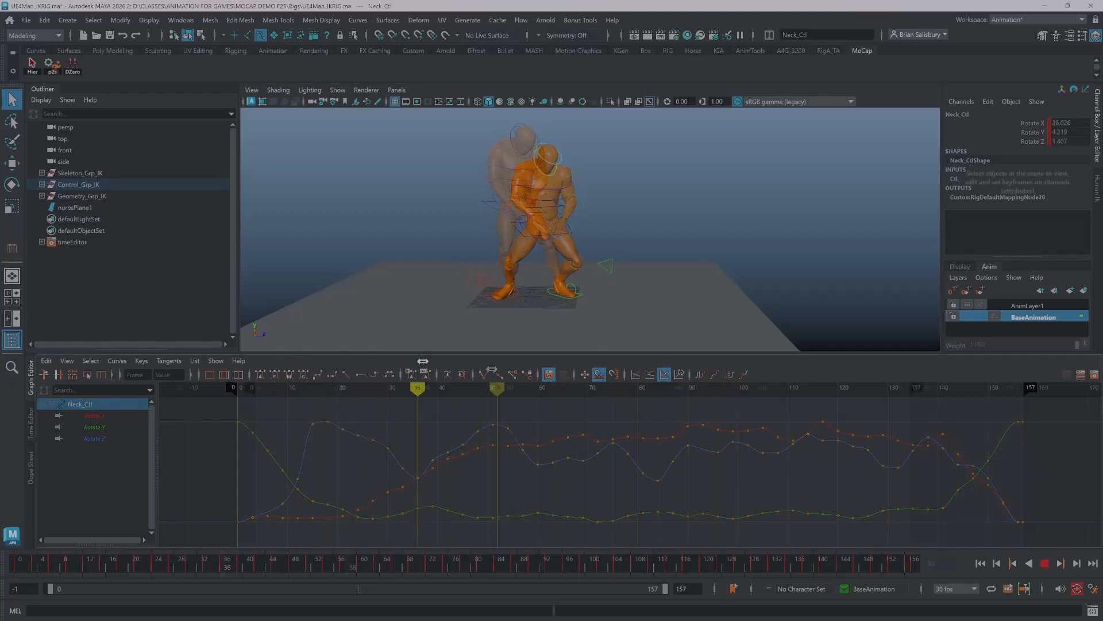
{"action": "mouse_move", "coordinate": [492, 369]}
{"action": "left_mouse_down"}
{"action": "mouse_move", "coordinate": [240, 328]}
{"action": "mouse_move", "coordinate": [421, 354]}
{"action": "mouse_move", "coordinate": [902, 354]}
{"action": "mouse_move", "coordinate": [433, 359]}
{"action": "mouse_move", "coordinate": [259, 340]}
{"action": "mouse_move", "coordinate": [910, 382]}
{"action": "mouse_move", "coordinate": [251, 414]}
{"action": "mouse_move", "coordinate": [885, 435]}
{"action": "mouse_move", "coordinate": [416, 426]}
{"action": "mouse_move", "coordinate": [409, 409]}
{"action": "mouse_move", "coordinate": [918, 436]}
{"action": "mouse_move", "coordinate": [532, 449]}
{"action": "mouse_move", "coordinate": [257, 427]}
{"action": "left_mouse_up"}
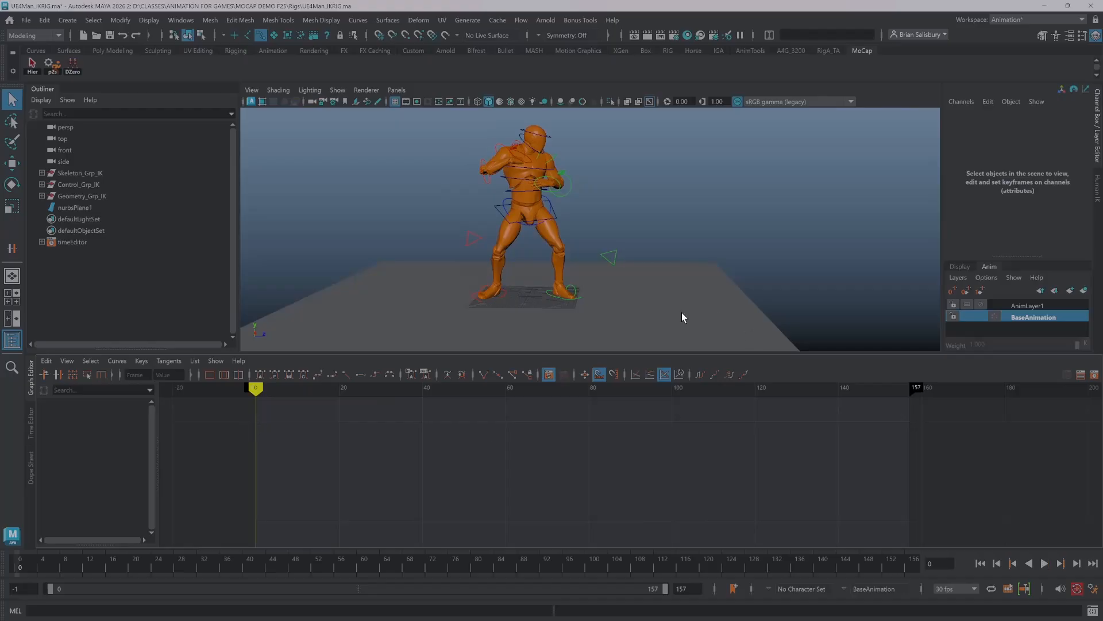
- Smooth the left foot's Translate Y keys between its first and last with a Butterworth filter, cutoff frequency 0.60 and sampling rate 1.00
{"action": "left_click", "coordinate": [577, 304]}
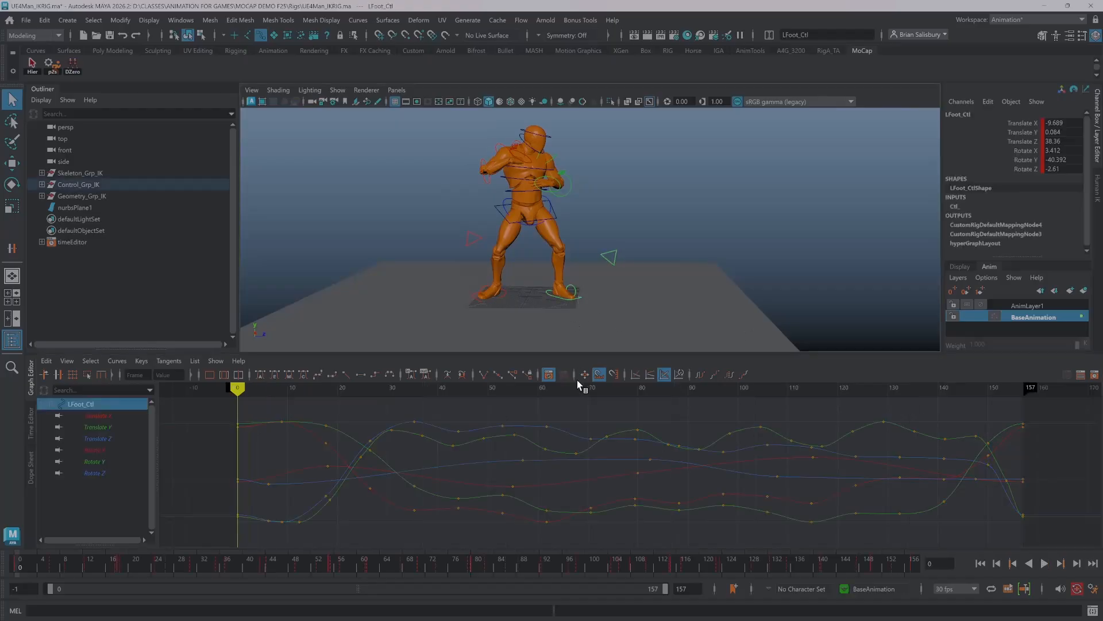
{"action": "left_click", "coordinate": [98, 427]}
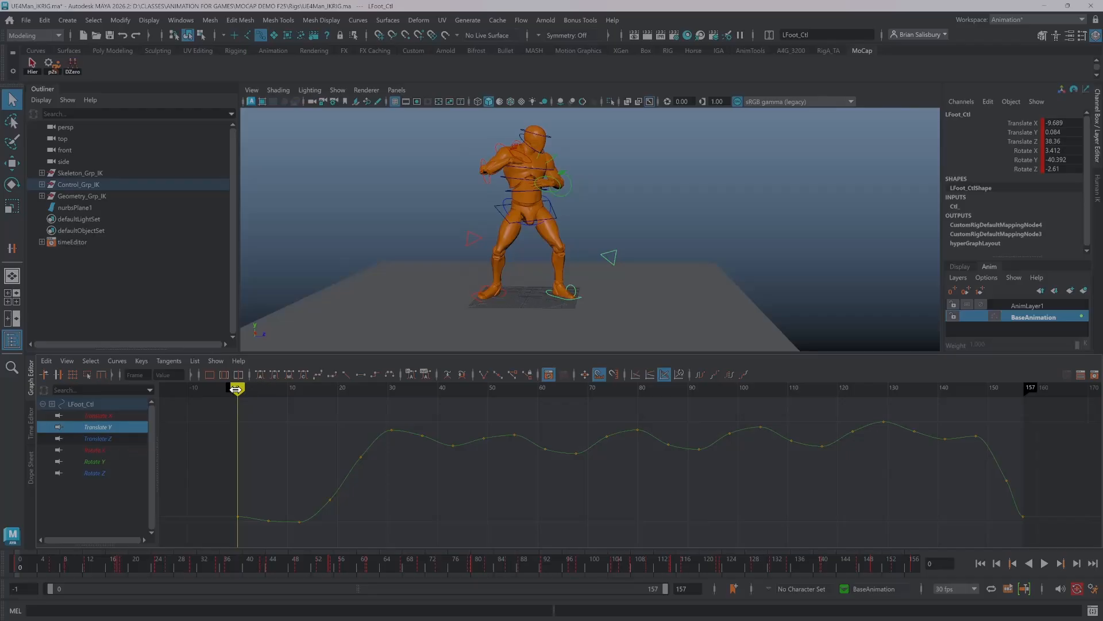
{"action": "mouse_move", "coordinate": [236, 389]}
{"action": "left_mouse_down"}
{"action": "mouse_move", "coordinate": [1017, 437]}
{"action": "mouse_move", "coordinate": [267, 429]}
{"action": "left_mouse_up"}
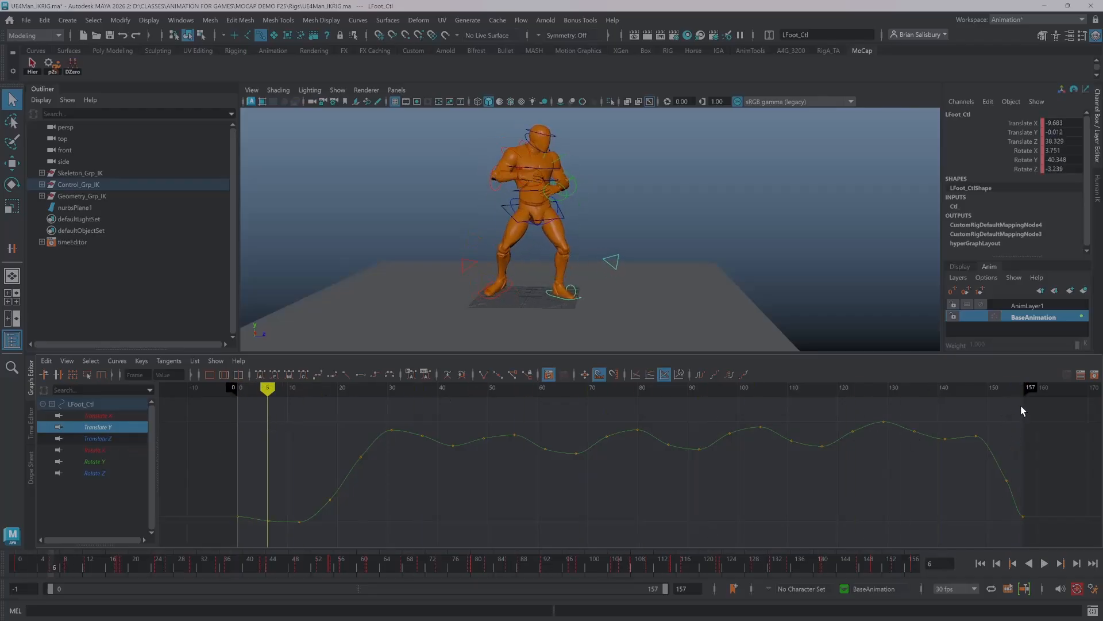
{"action": "left_click_drag", "start_coordinate": [1020, 405], "coordinate": [259, 541]}
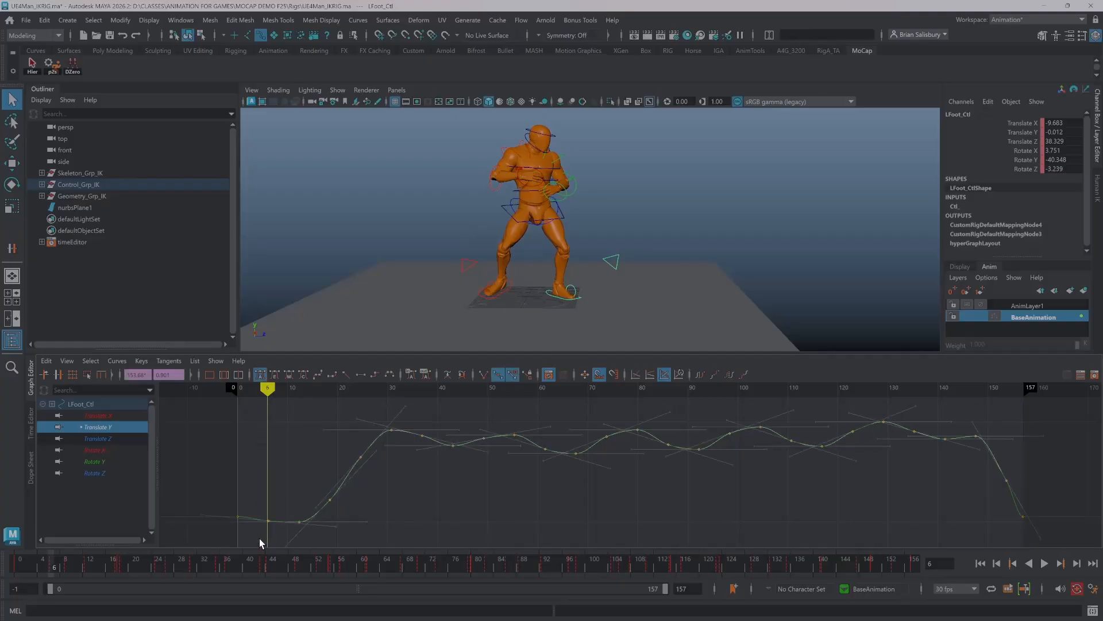
{"action": "left_click", "coordinate": [118, 362]}
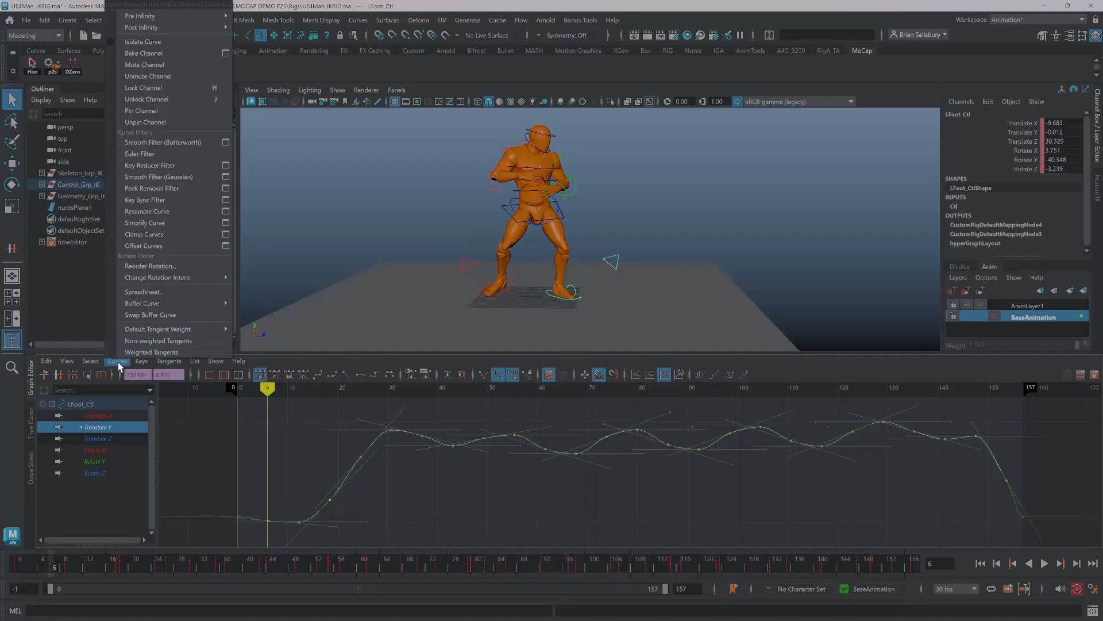
{"action": "left_click", "coordinate": [225, 142]}
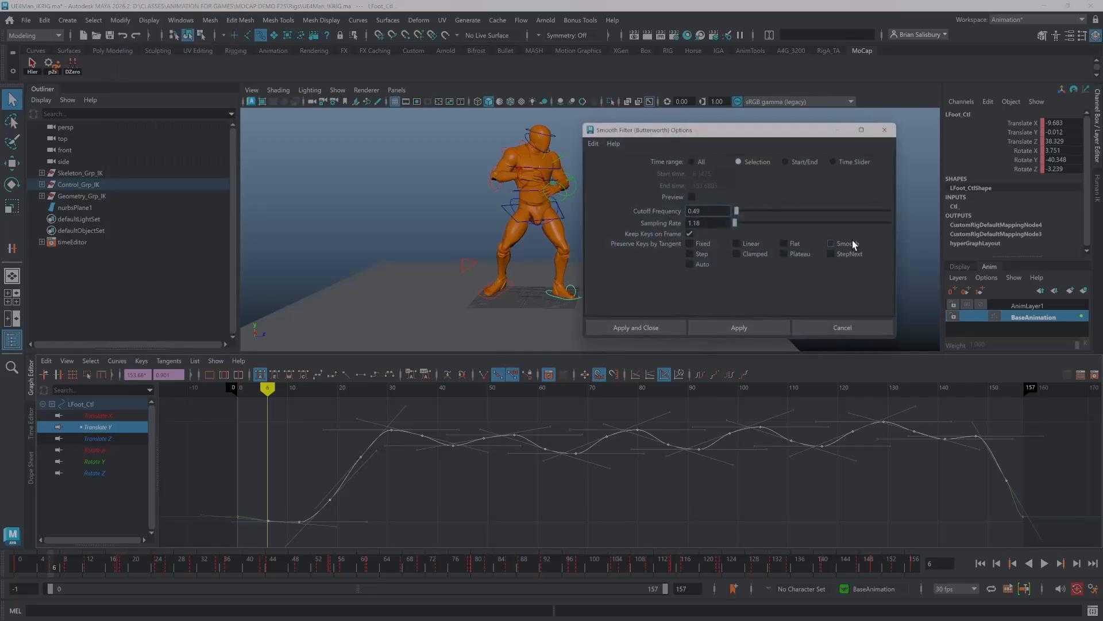
{"action": "left_click", "coordinate": [692, 198]}
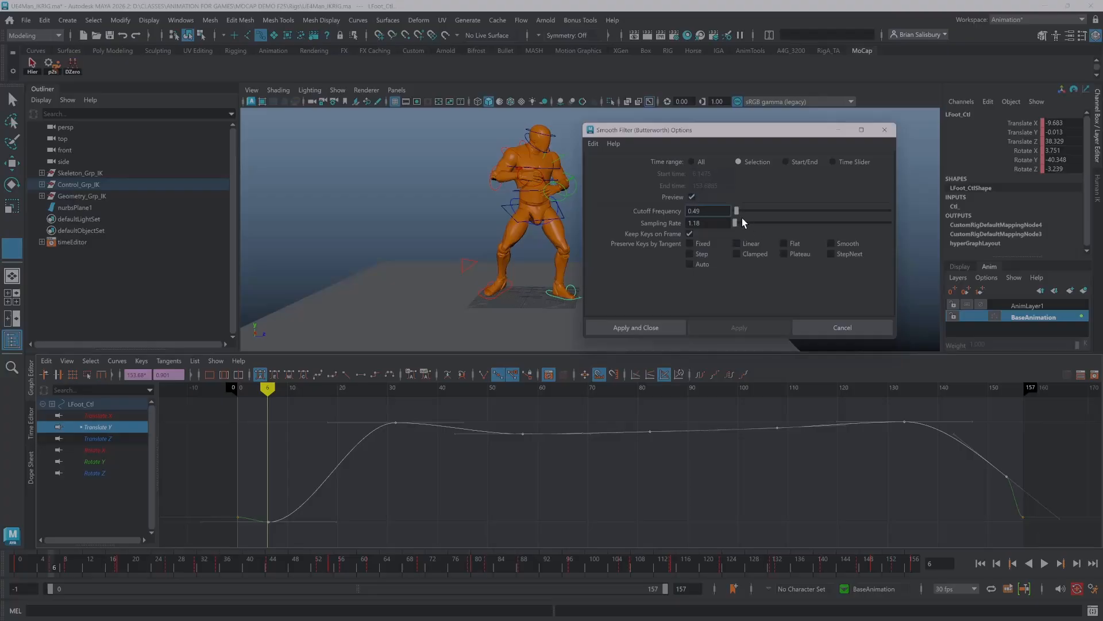
{"action": "mouse_move", "coordinate": [736, 211]}
{"action": "left_mouse_down"}
{"action": "mouse_move", "coordinate": [761, 215]}
{"action": "mouse_move", "coordinate": [732, 213]}
{"action": "mouse_move", "coordinate": [745, 222]}
{"action": "mouse_move", "coordinate": [732, 225]}
{"action": "left_mouse_up"}
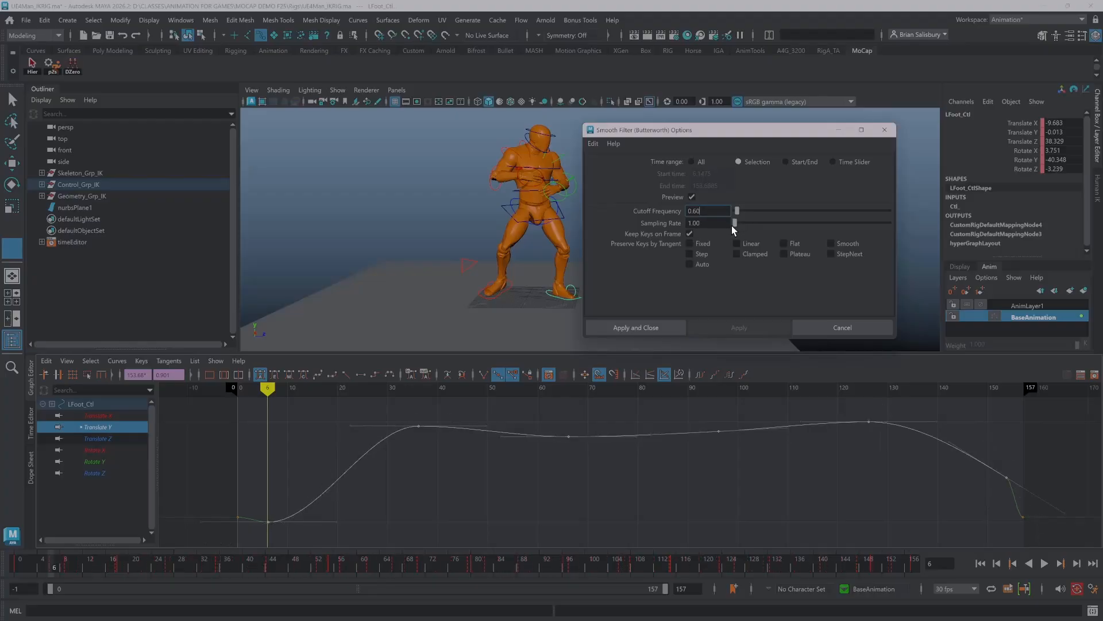
{"action": "left_click", "coordinate": [638, 331]}
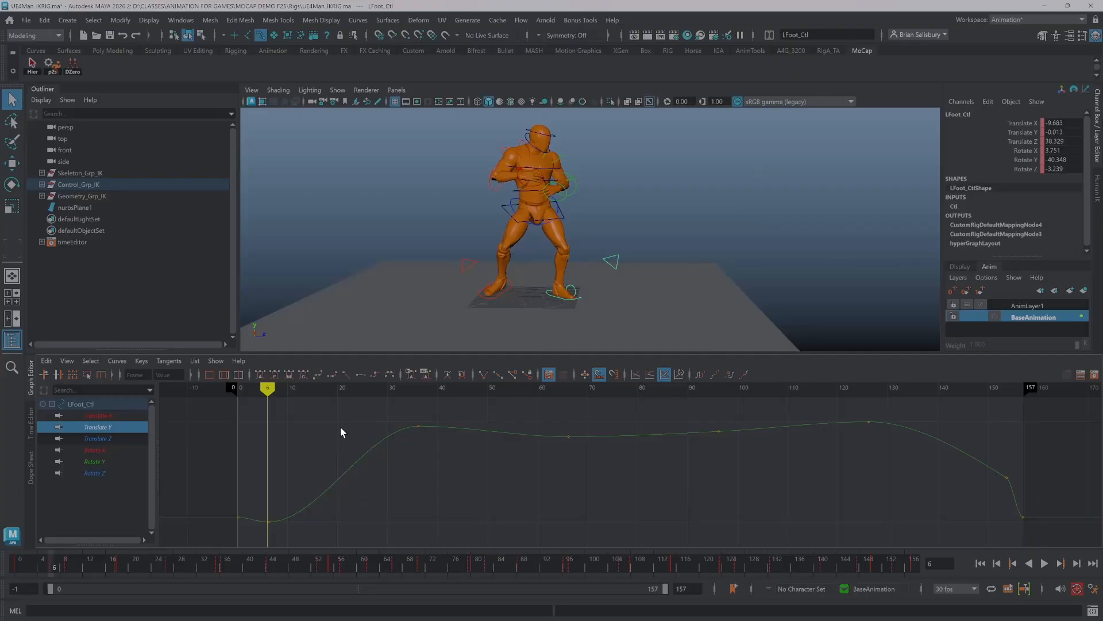
- Lower the left foot's Translate Y keys between about frames 36 and 126, and delete the keys near frames 6 and 153
{"action": "left_click_drag", "start_coordinate": [360, 409], "coordinate": [948, 474]}
{"action": "middle_click_drag", "start_coordinate": [774, 481], "coordinate": [776, 548], "text": "shift"}
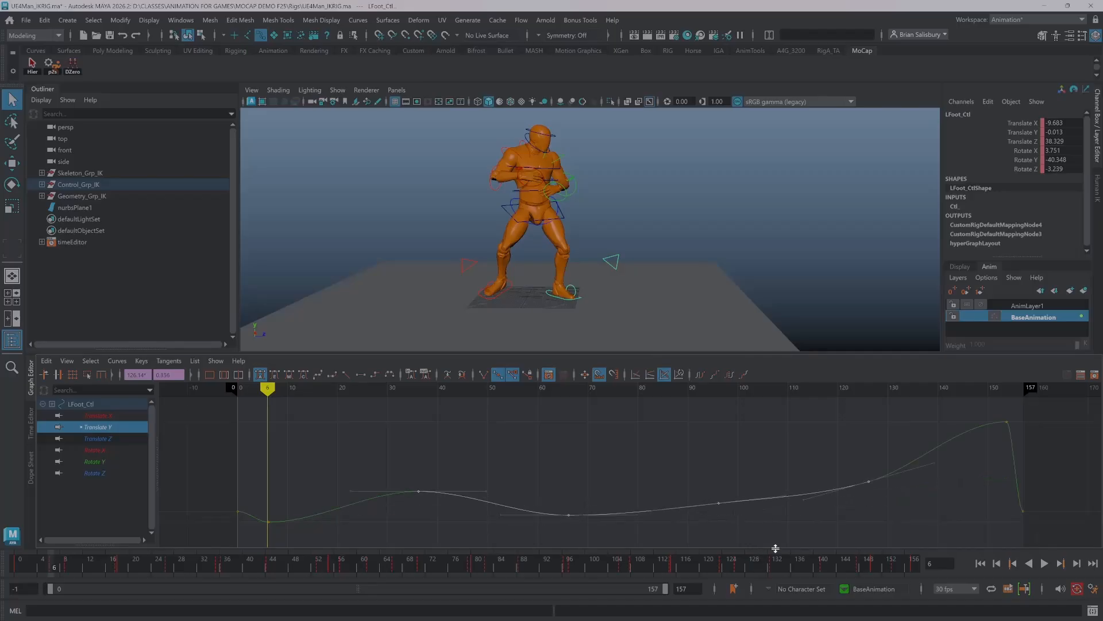
{"action": "left_click_drag", "start_coordinate": [1037, 426], "coordinate": [1038, 429]}
{"action": "key", "text": "Delete"}
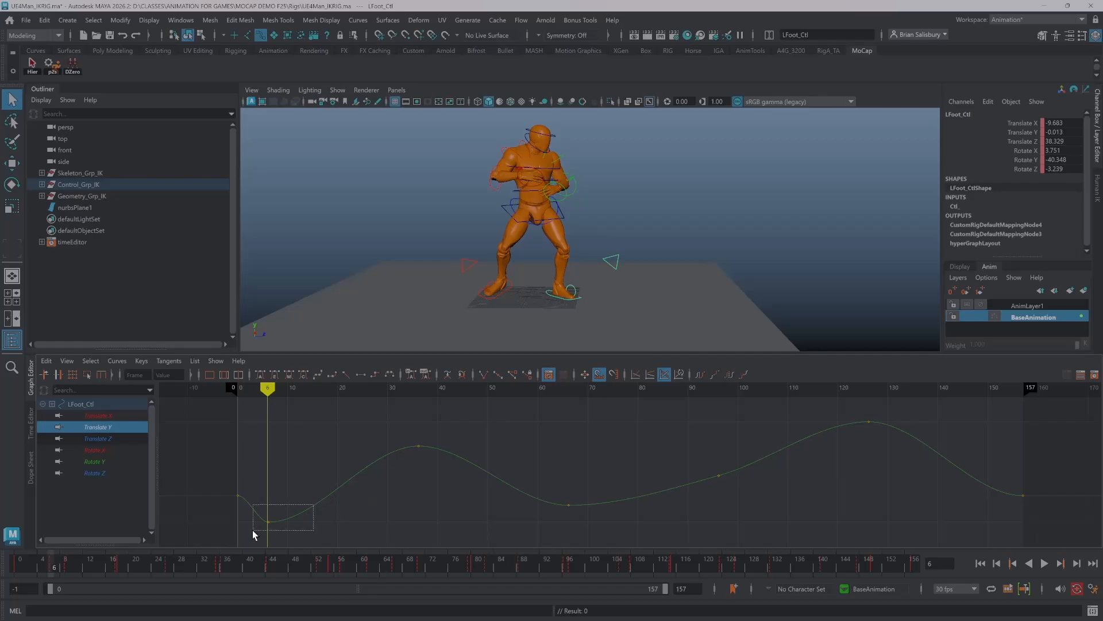
{"action": "left_click_drag", "start_coordinate": [253, 530], "coordinate": [256, 531]}
{"action": "key", "text": "Delete"}
- Lower the left foot's Translate Y peak near frame 36, adjust its key near frame 97, shift its last peak to frame 133, and play back
{"action": "left_click_drag", "start_coordinate": [422, 444], "coordinate": [423, 452]}
{"action": "middle_click_drag", "start_coordinate": [423, 452], "coordinate": [486, 497], "text": "shift"}
{"action": "left_click_drag", "start_coordinate": [857, 410], "coordinate": [876, 431]}
{"action": "middle_click_drag", "start_coordinate": [876, 431], "coordinate": [912, 539], "text": "shift"}
{"action": "left_click_drag", "start_coordinate": [698, 426], "coordinate": [751, 480]}
{"action": "middle_click_drag", "start_coordinate": [755, 487], "coordinate": [761, 507]}
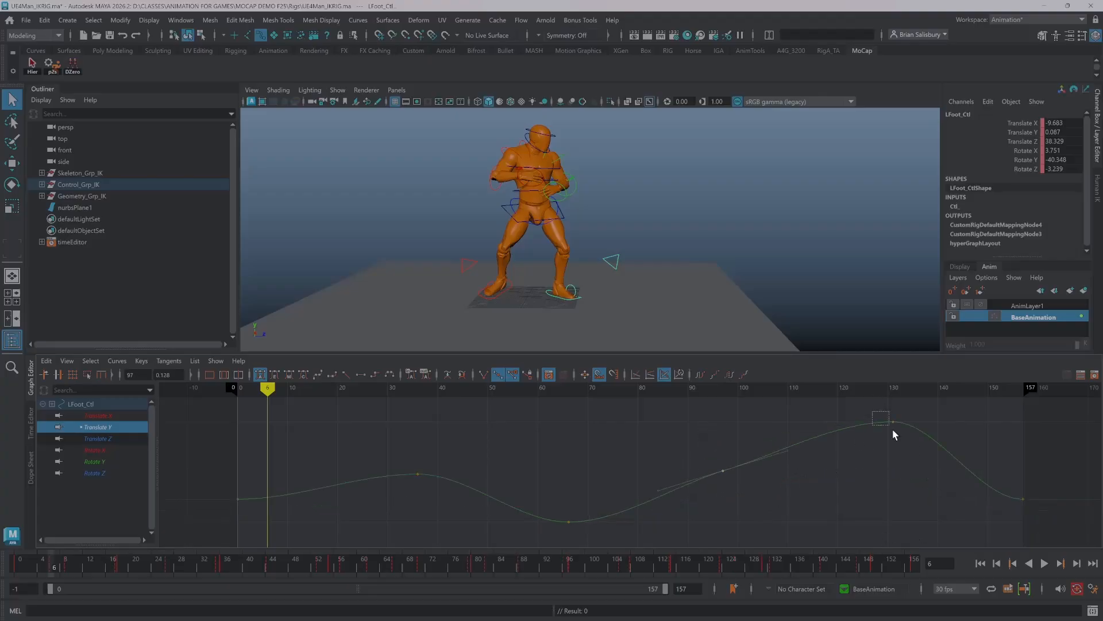
{"action": "middle_click_drag", "start_coordinate": [892, 467], "coordinate": [902, 499]}
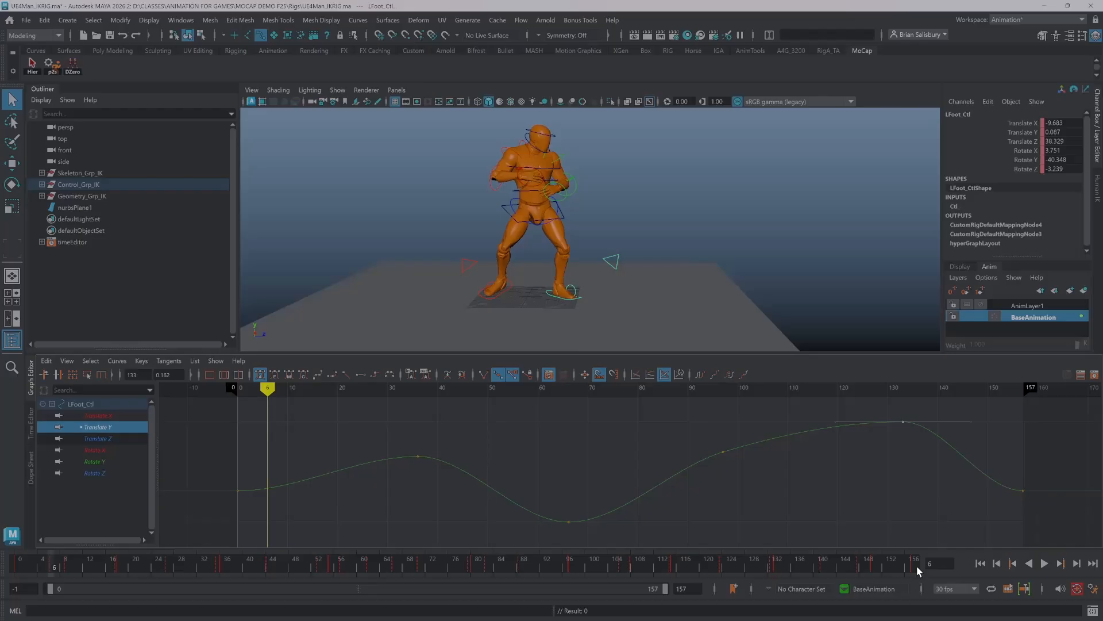
{"action": "left_click", "coordinate": [1045, 564]}
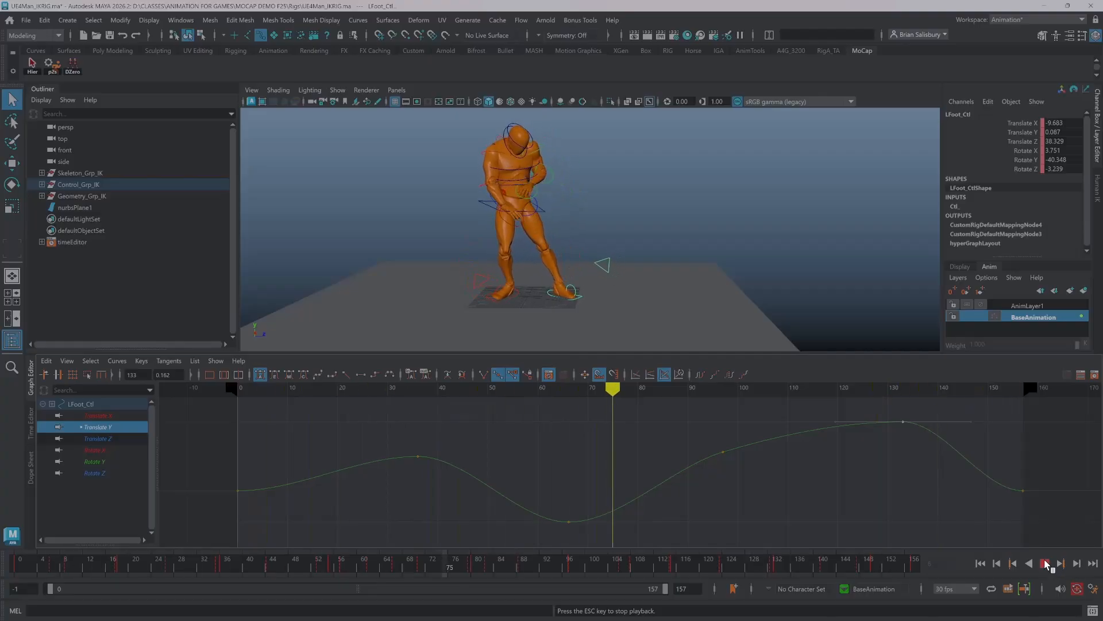
{"action": "left_click", "coordinate": [1046, 563]}
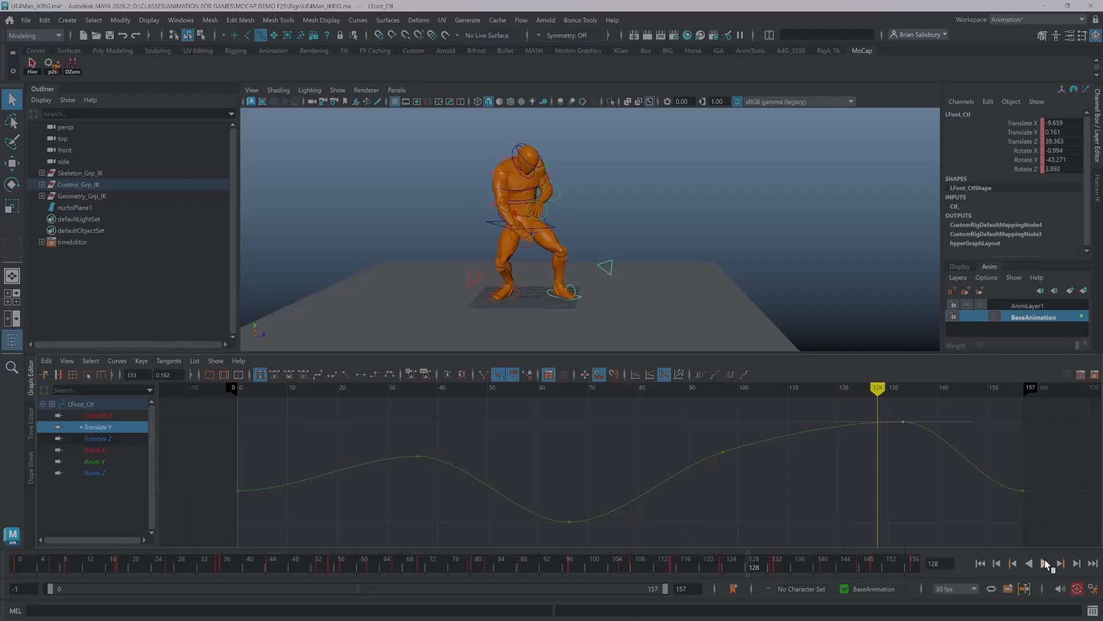
- Make AnimLayer1 the active animation layer, select the main body control, and show only its AnimLayer1 curves
{"action": "left_click", "coordinate": [1029, 306]}
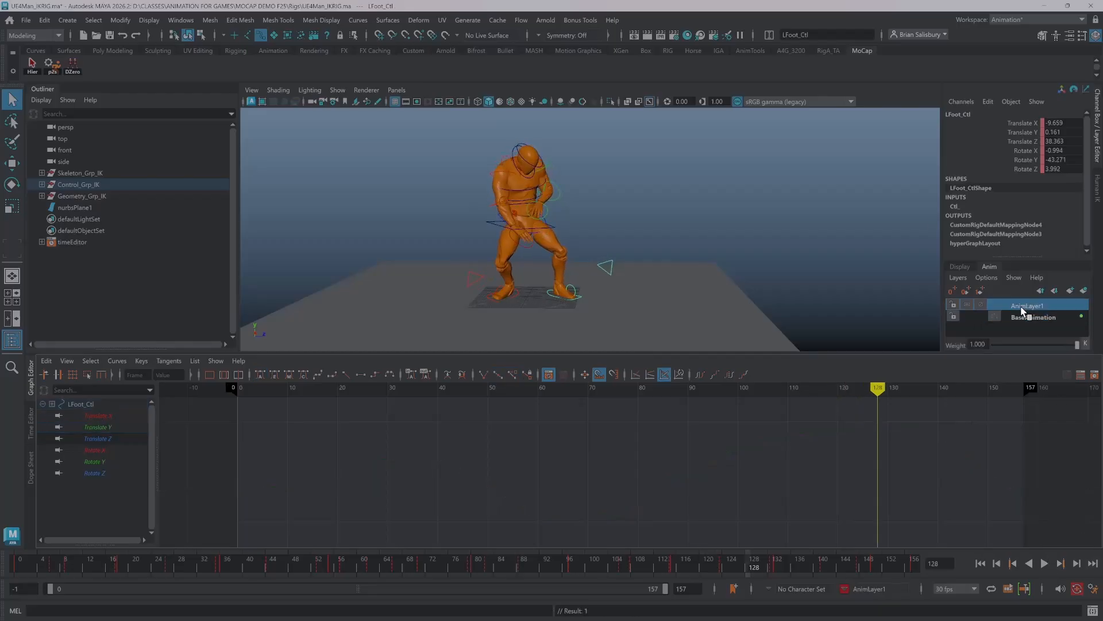
{"action": "left_click", "coordinate": [492, 244]}
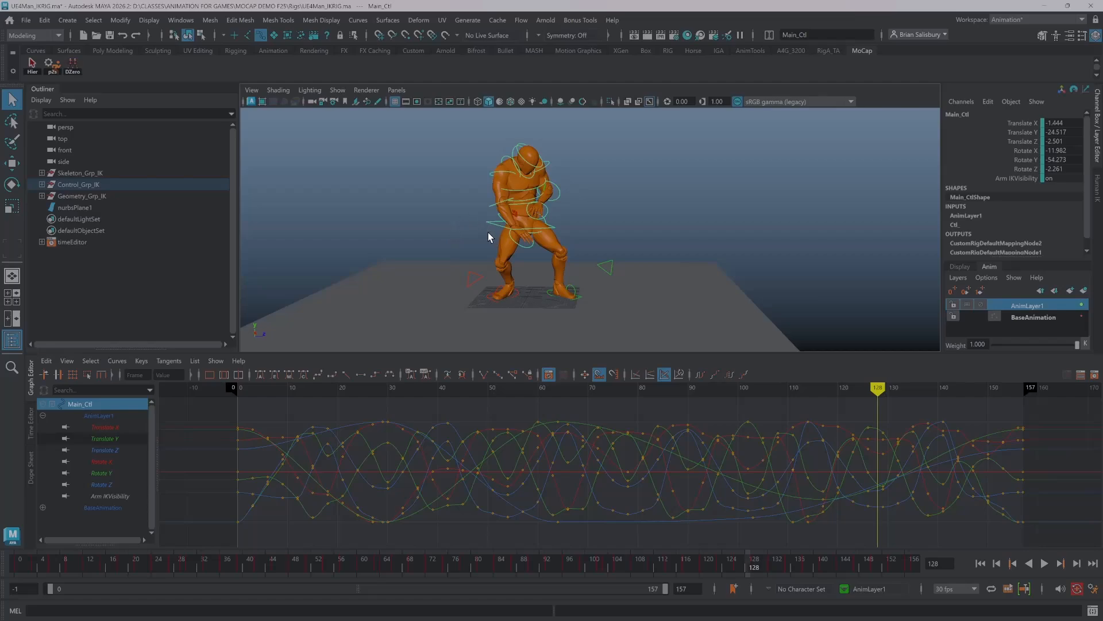
{"action": "key", "text": "w"}
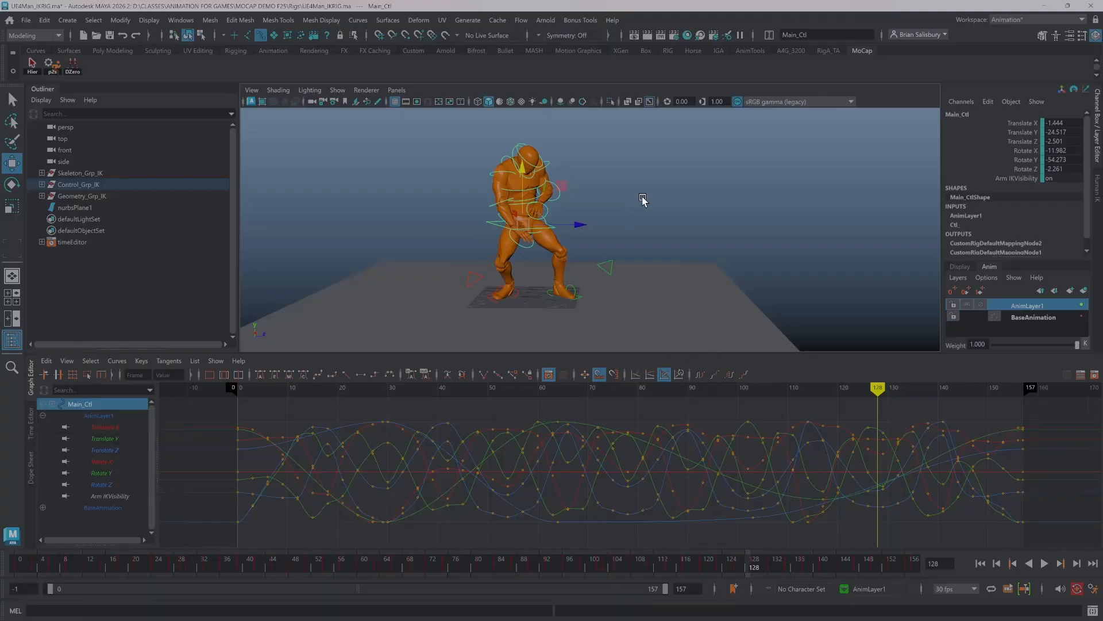
{"action": "left_click", "coordinate": [555, 230]}
{"action": "left_click", "coordinate": [493, 228]}
{"action": "left_click", "coordinate": [95, 415]}
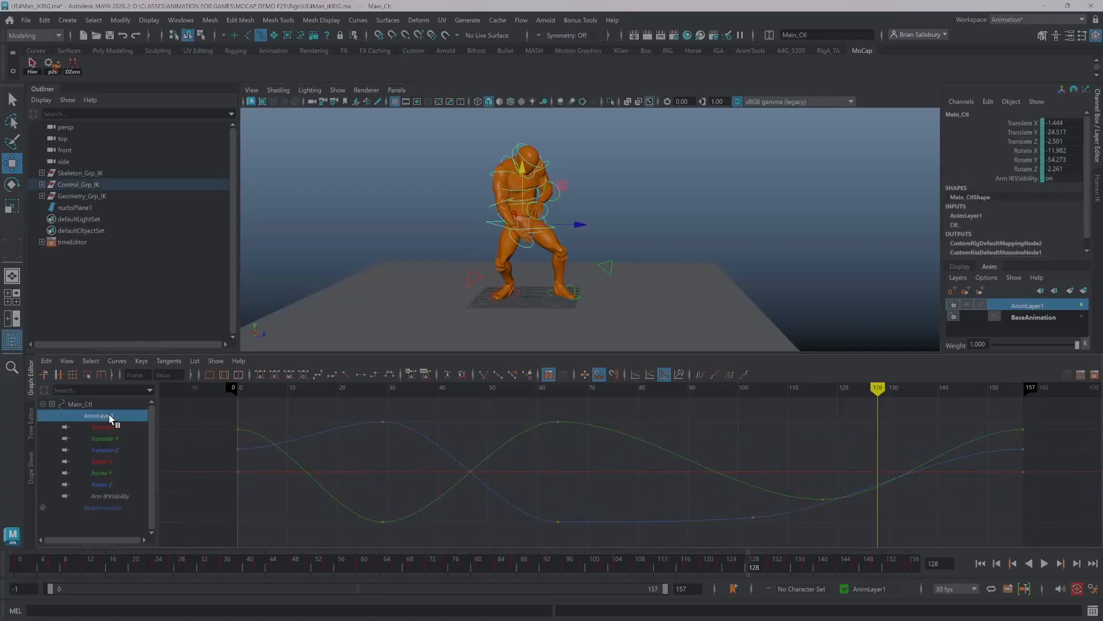
- On AnimLayer1, slightly lower the main control's Translate Y peak near frame 64 and move the dip near frame 117 to frame 97
{"action": "mouse_move", "coordinate": [883, 391]}
{"action": "left_mouse_down"}
{"action": "mouse_move", "coordinate": [256, 406]}
{"action": "mouse_move", "coordinate": [475, 406]}
{"action": "mouse_move", "coordinate": [685, 433]}
{"action": "mouse_move", "coordinate": [628, 431]}
{"action": "mouse_move", "coordinate": [688, 425]}
{"action": "mouse_move", "coordinate": [560, 406]}
{"action": "mouse_move", "coordinate": [745, 433]}
{"action": "mouse_move", "coordinate": [1070, 452]}
{"action": "mouse_move", "coordinate": [366, 426]}
{"action": "mouse_move", "coordinate": [626, 440]}
{"action": "mouse_move", "coordinate": [558, 431]}
{"action": "mouse_move", "coordinate": [573, 441]}
{"action": "left_mouse_up"}
{"action": "middle_click_drag", "start_coordinate": [573, 441], "coordinate": [579, 455]}
{"action": "mouse_move", "coordinate": [560, 392]}
{"action": "left_mouse_down"}
{"action": "mouse_move", "coordinate": [857, 433]}
{"action": "mouse_move", "coordinate": [722, 442]}
{"action": "left_mouse_up"}
{"action": "left_click_drag", "start_coordinate": [832, 504], "coordinate": [829, 505]}
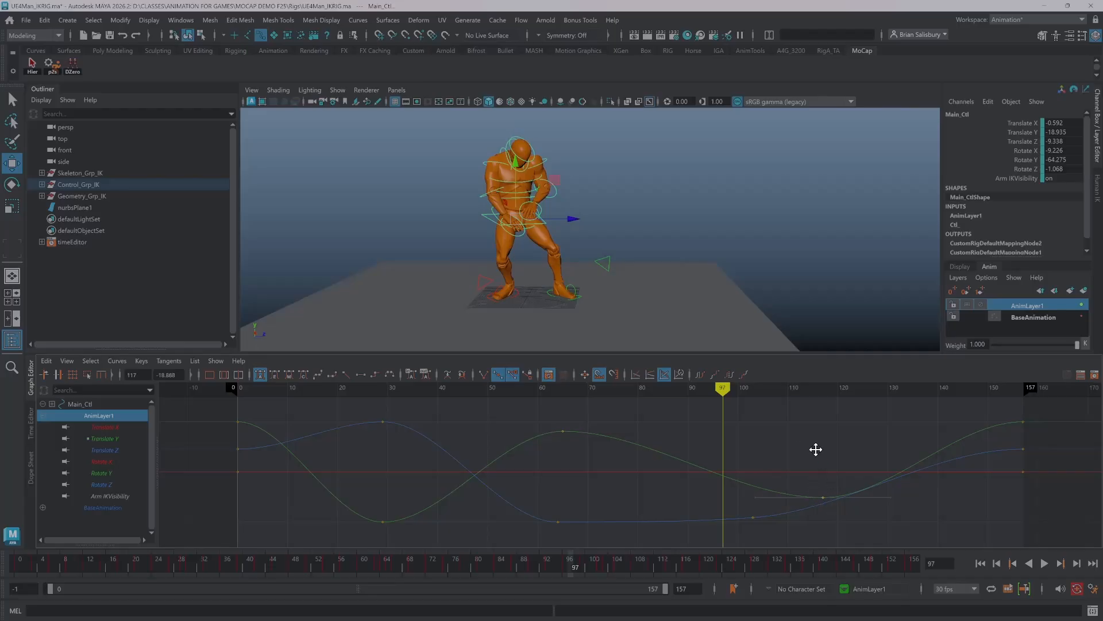
{"action": "middle_click_drag", "start_coordinate": [815, 448], "coordinate": [716, 439]}
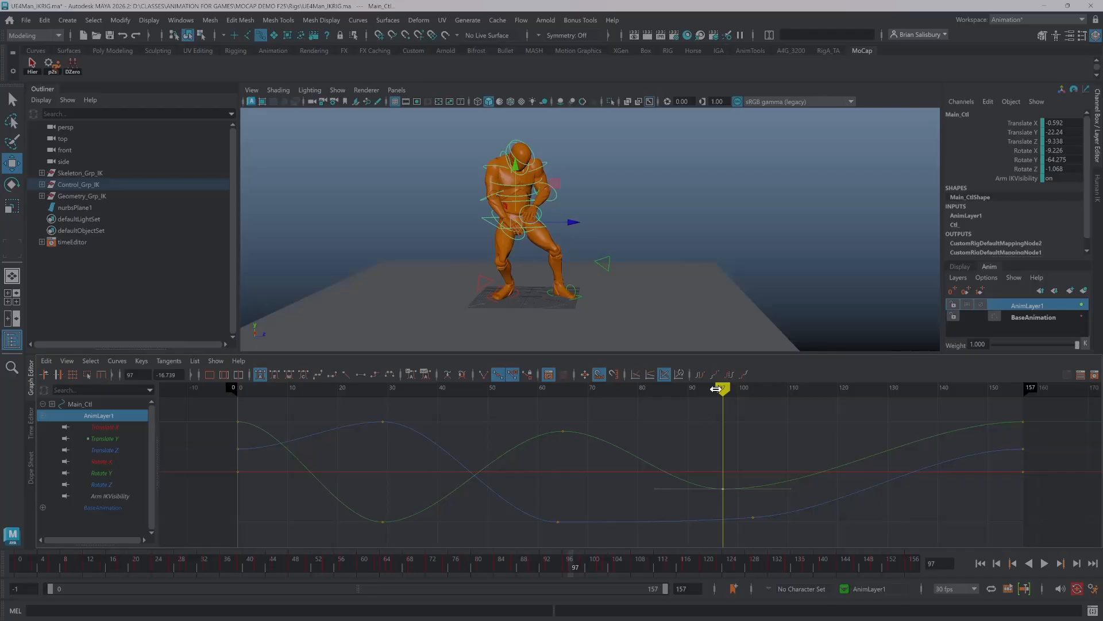
- Raise the main control to a Translate Y of about -5 at frame 125, key it, and scrub back to frame 0
{"action": "left_click_drag", "start_coordinate": [715, 389], "coordinate": [863, 389]}
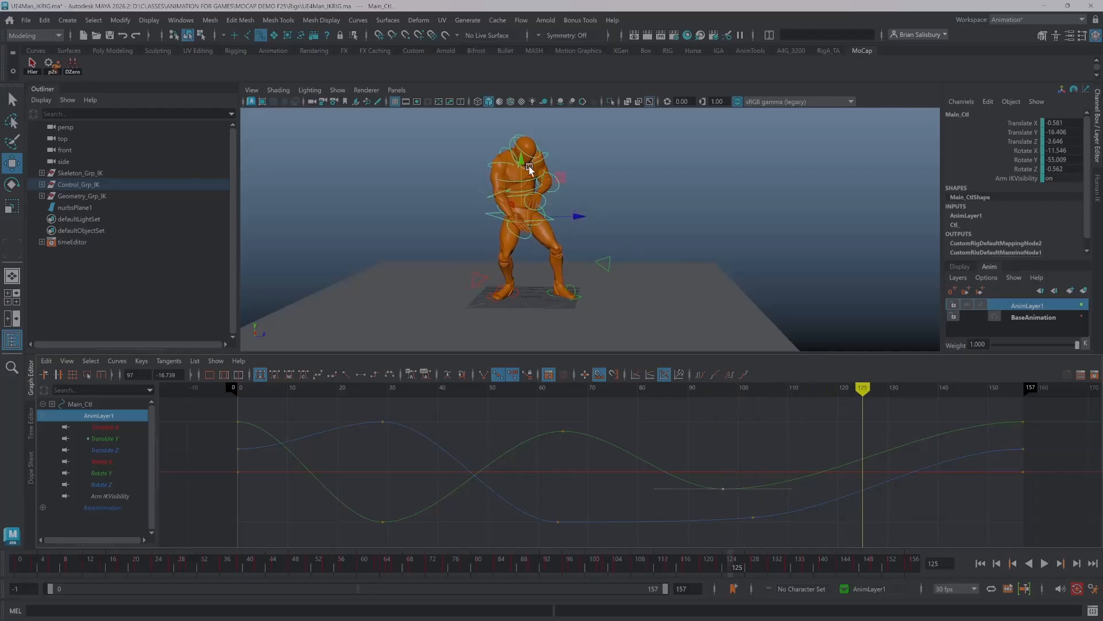
{"action": "middle_click_drag", "start_coordinate": [529, 168], "coordinate": [520, 149]}
{"action": "key", "text": "s"}
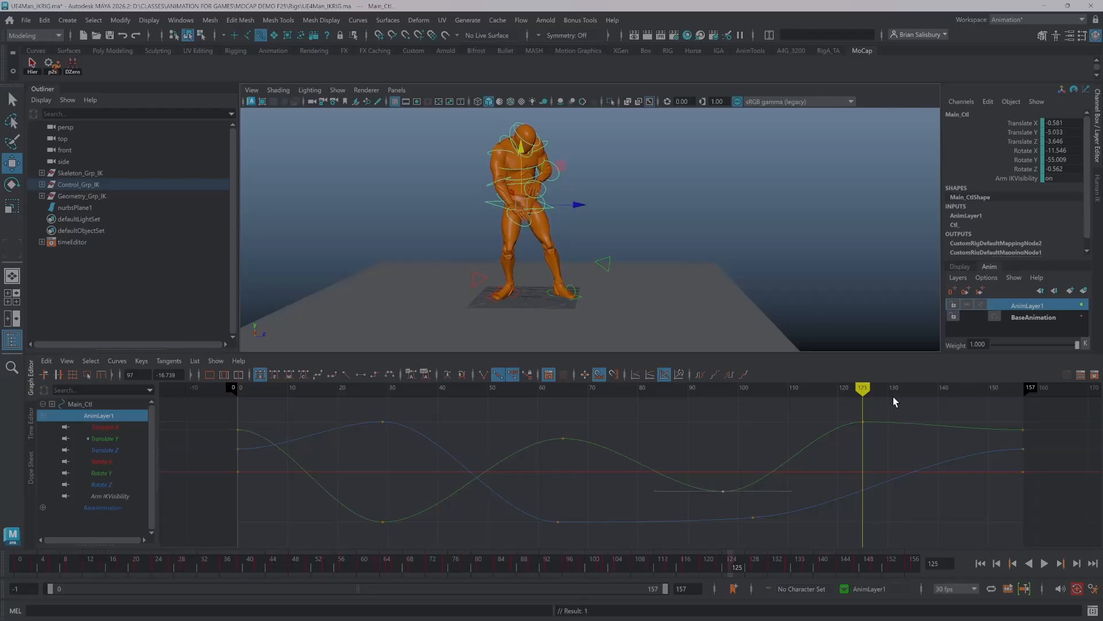
{"action": "mouse_move", "coordinate": [863, 388]}
{"action": "left_mouse_down"}
{"action": "mouse_move", "coordinate": [288, 383]}
{"action": "mouse_move", "coordinate": [367, 385]}
{"action": "mouse_move", "coordinate": [668, 439]}
{"action": "mouse_move", "coordinate": [984, 450]}
{"action": "mouse_move", "coordinate": [1034, 463]}
{"action": "mouse_move", "coordinate": [407, 468]}
{"action": "mouse_move", "coordinate": [237, 448]}
{"action": "left_mouse_up"}
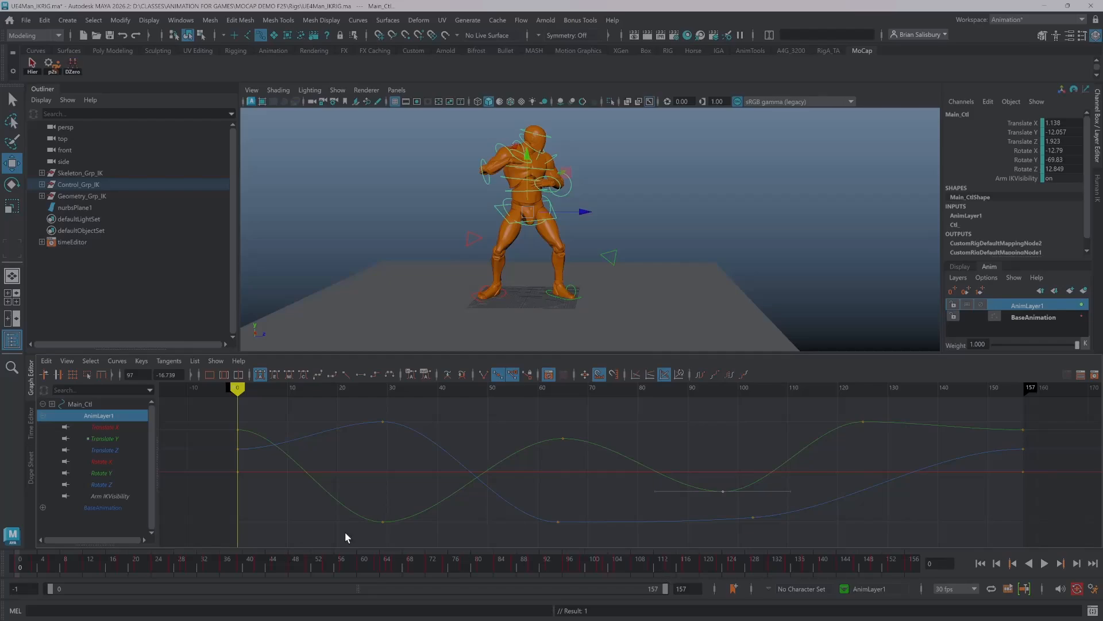
- Start saving the scene under a new name as mayaAscii, choosing the IK Work folder inside MOCAP DEMO F25
{"action": "left_click", "coordinate": [26, 21]}
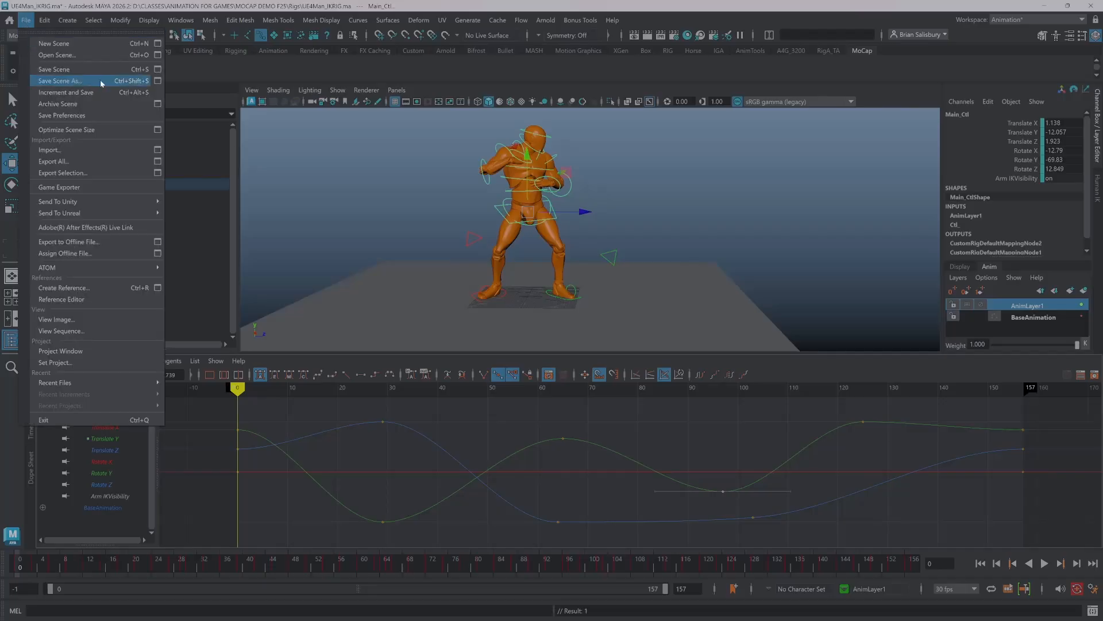
{"action": "left_click", "coordinate": [156, 81]}
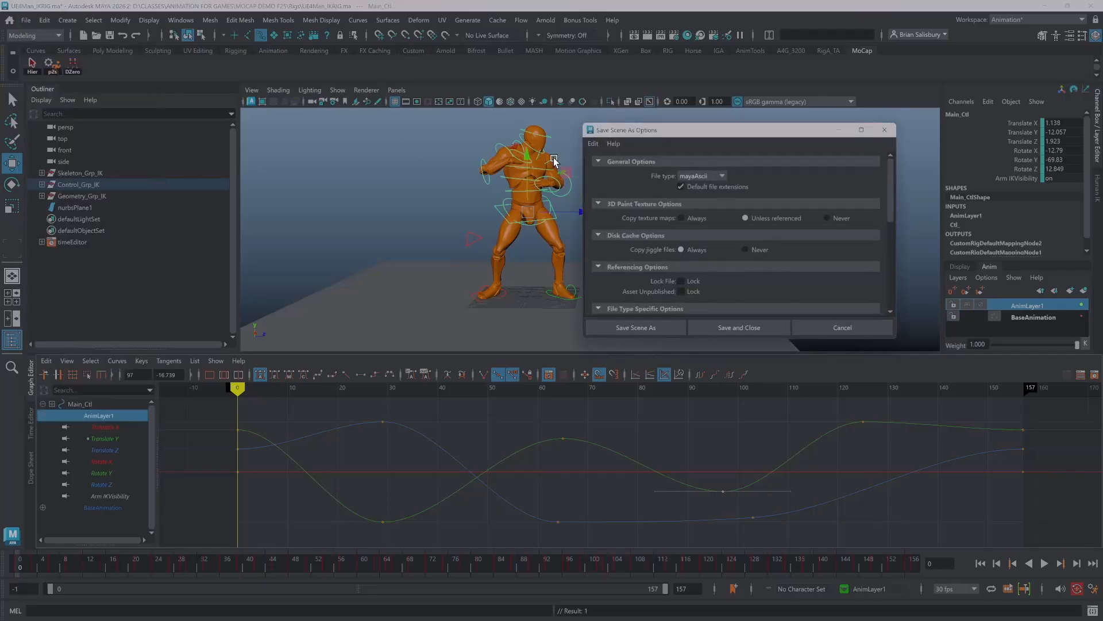
{"action": "left_click", "coordinate": [660, 333]}
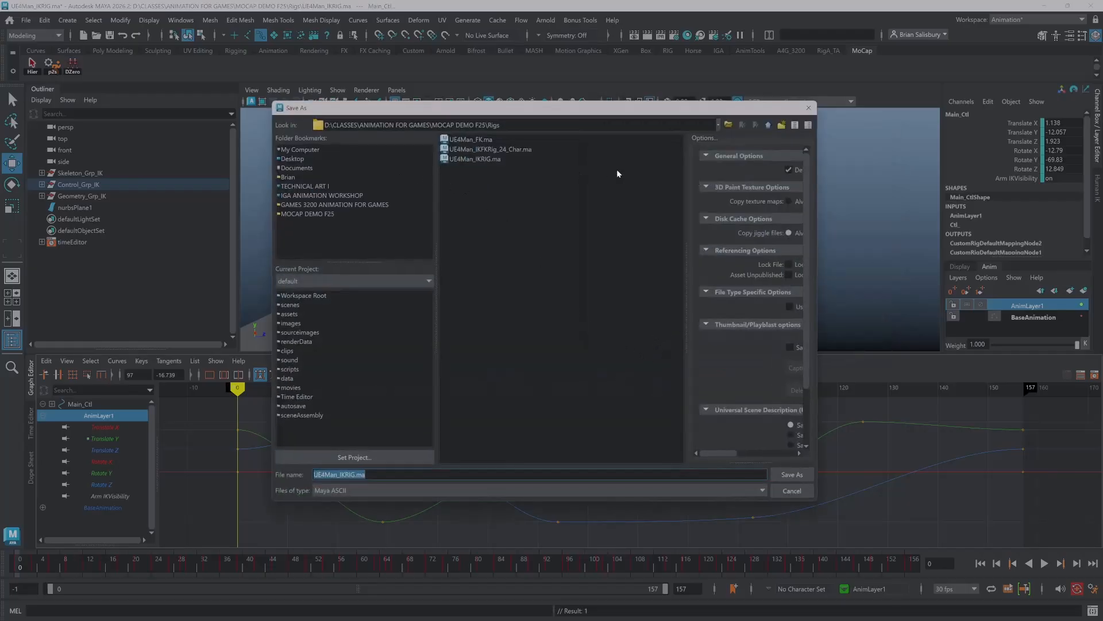
{"action": "left_click", "coordinate": [325, 214]}
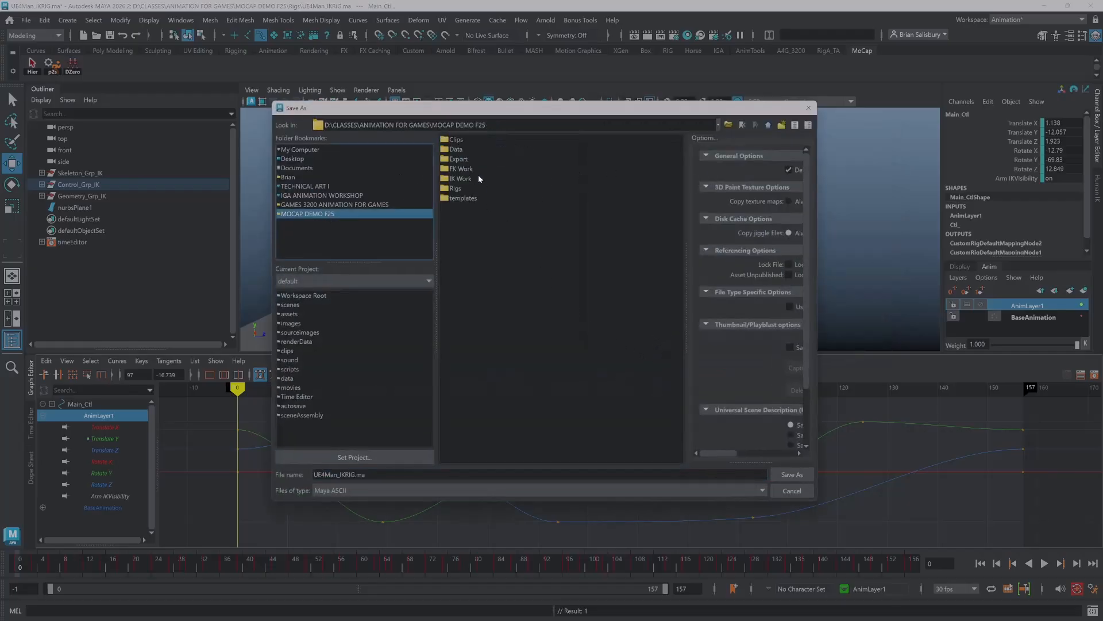
{"action": "double_click", "coordinate": [462, 178]}
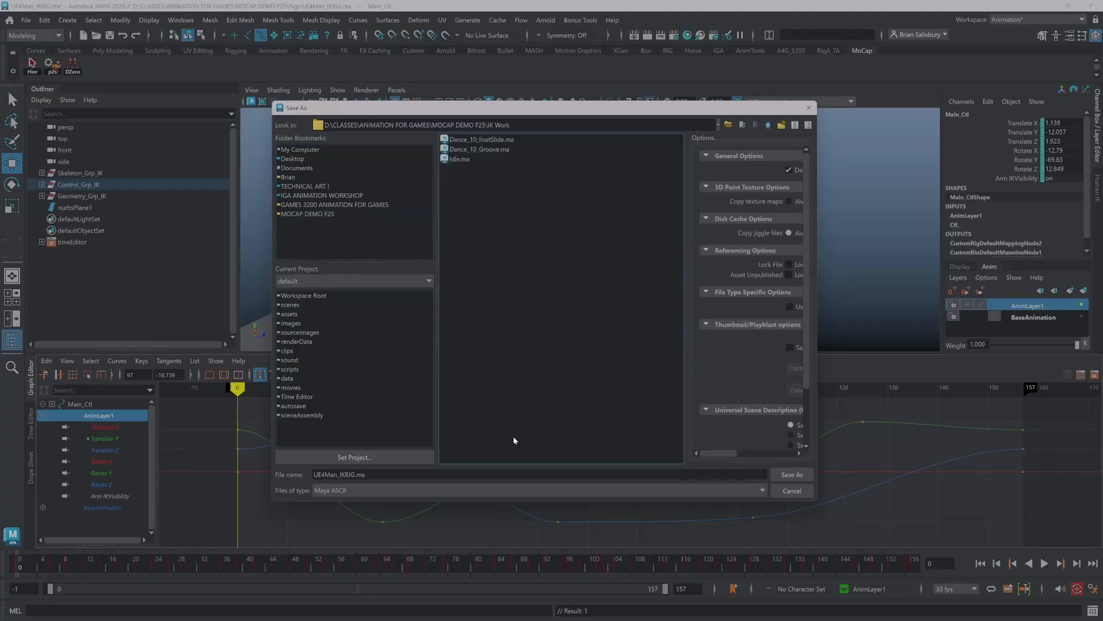
- Save the scene as Dance_14_Groove.ma, accept the student version notice, and play and scrub through the animation
{"action": "left_click", "coordinate": [488, 150]}
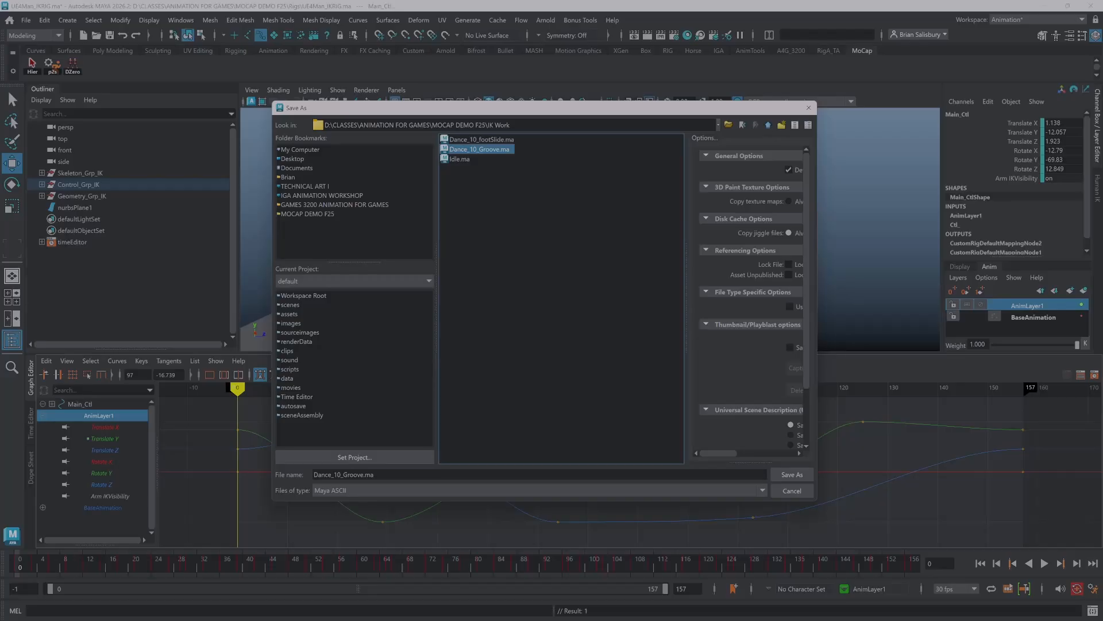
{"action": "left_click", "coordinate": [374, 475]}
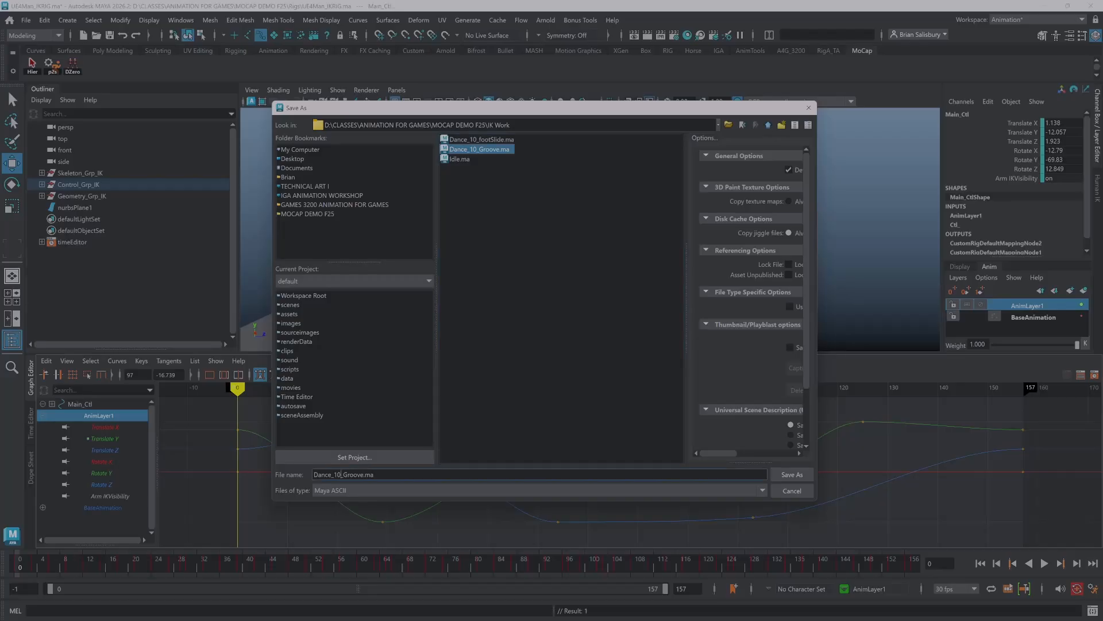
{"action": "key", "text": "BackSpace"}
{"action": "key", "text": "BackSpace"}
{"action": "key", "text": "BackSpace"}
{"action": "type", "text": "14"}
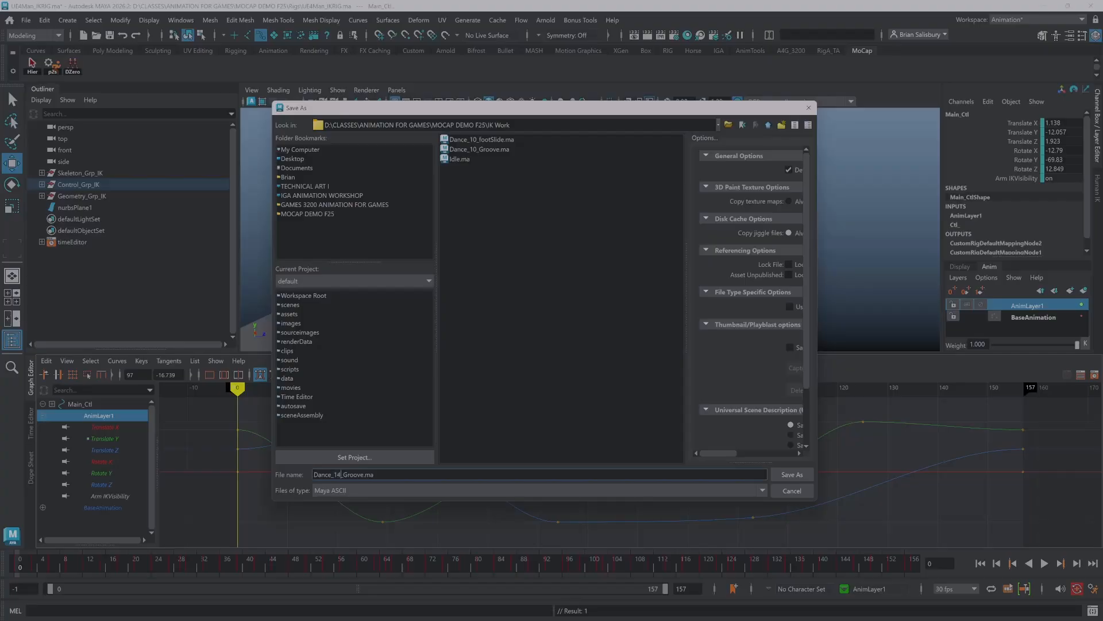
{"action": "mouse_move", "coordinate": [613, 618]}
{"action": "left_click", "coordinate": [792, 475]}
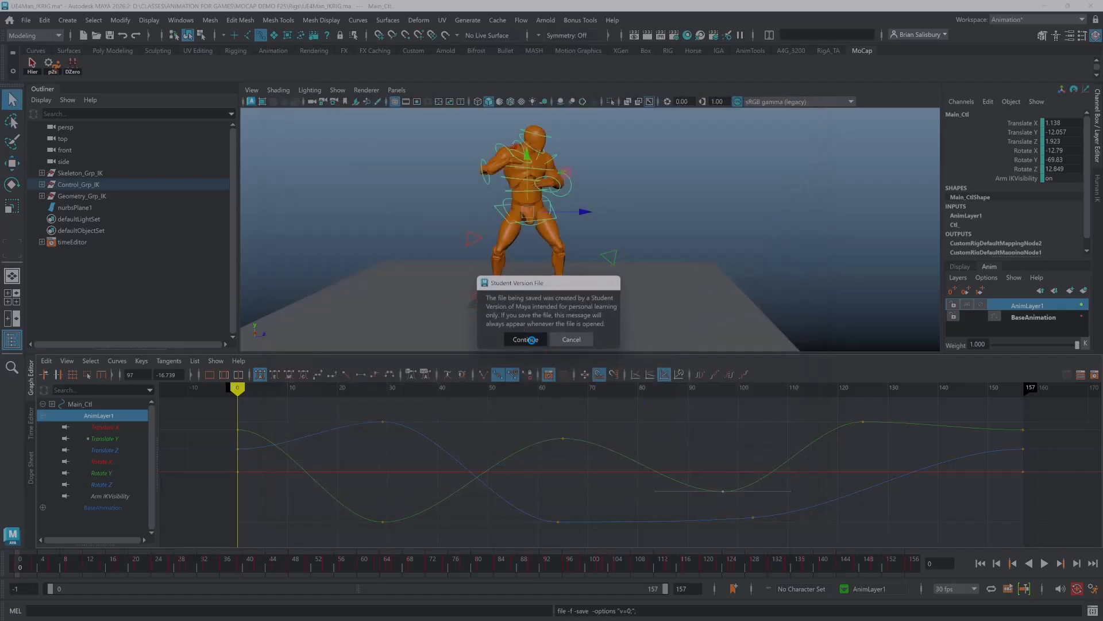
{"action": "left_click", "coordinate": [525, 339]}
{"action": "key", "text": "alt+v"}
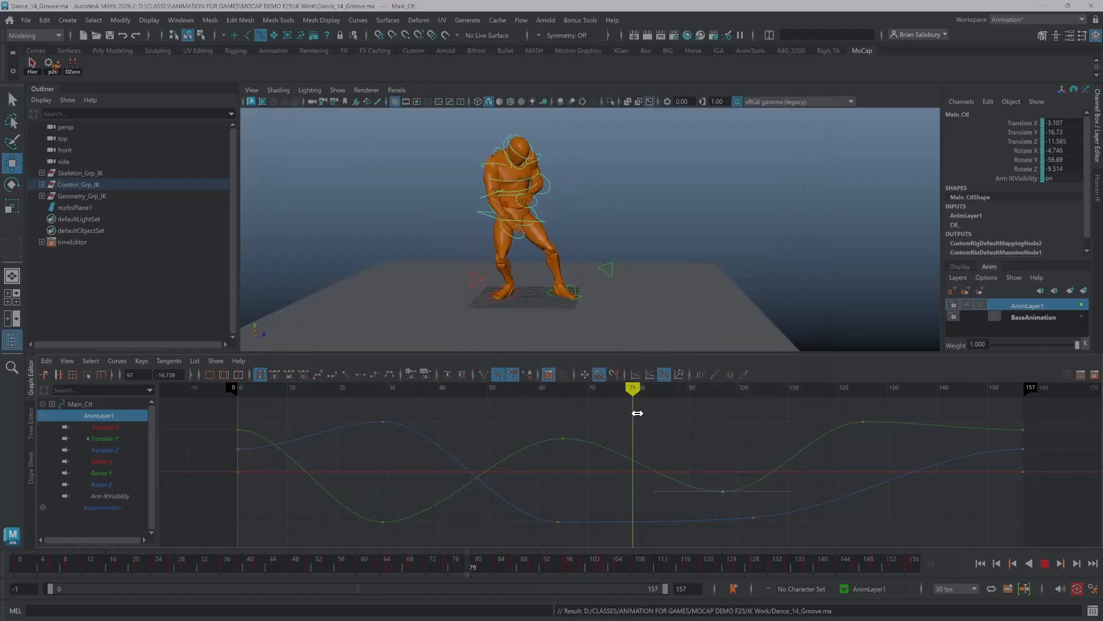
{"action": "left_click_drag", "start_coordinate": [637, 413], "coordinate": [239, 412]}
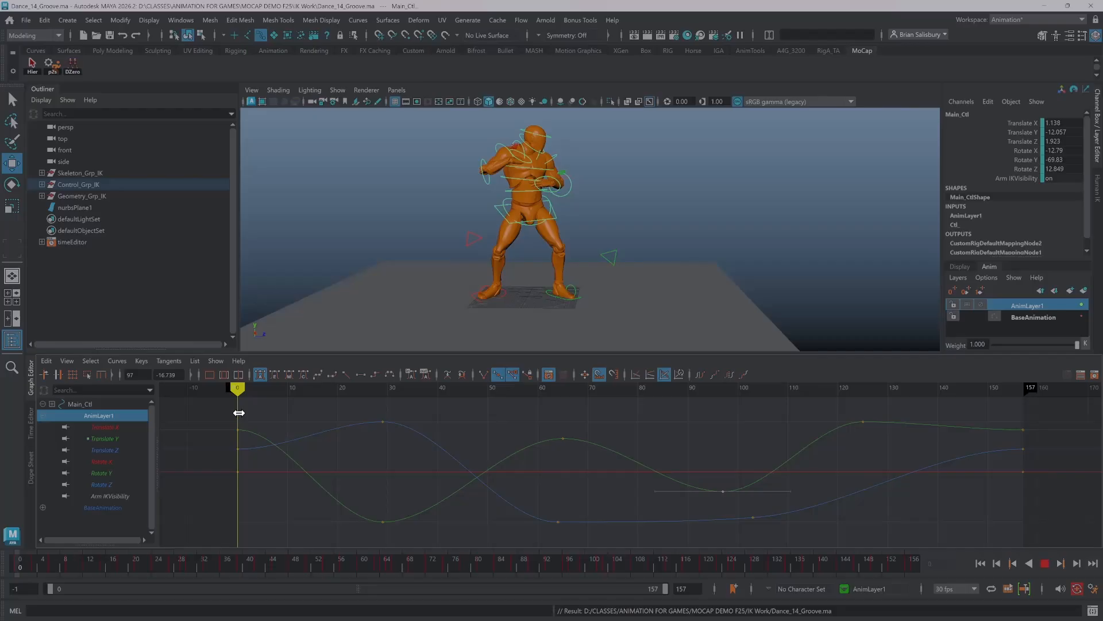
- Merge AnimLayer1 and BaseAnimation into the bottom selected layer with Smart Bake enabled
{"action": "left_click", "coordinate": [1052, 317]}
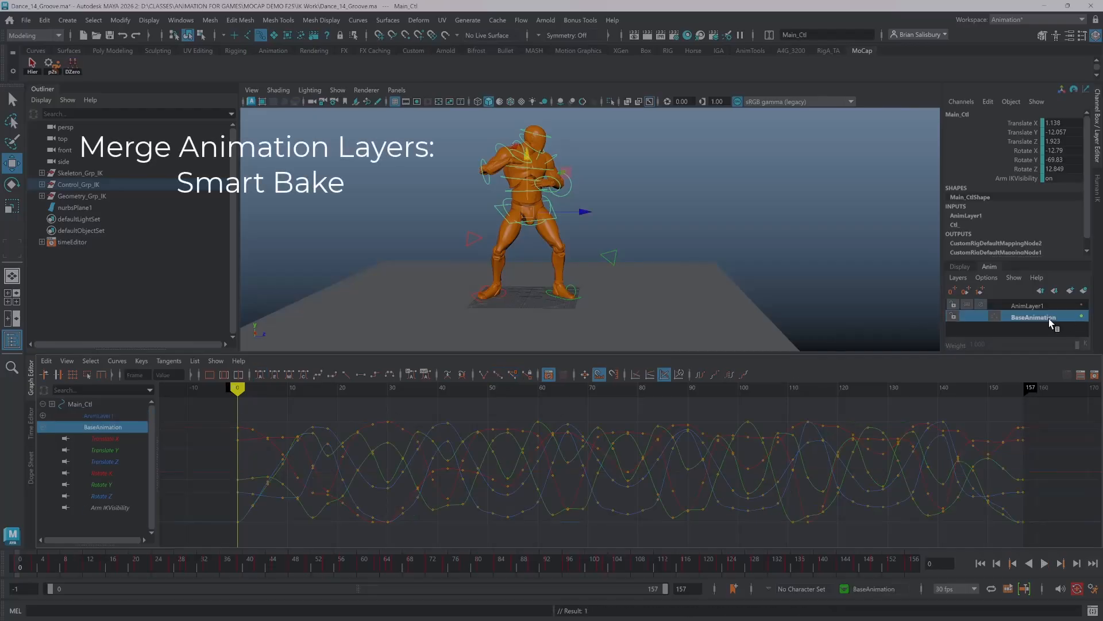
{"action": "left_click", "coordinate": [1035, 308]}
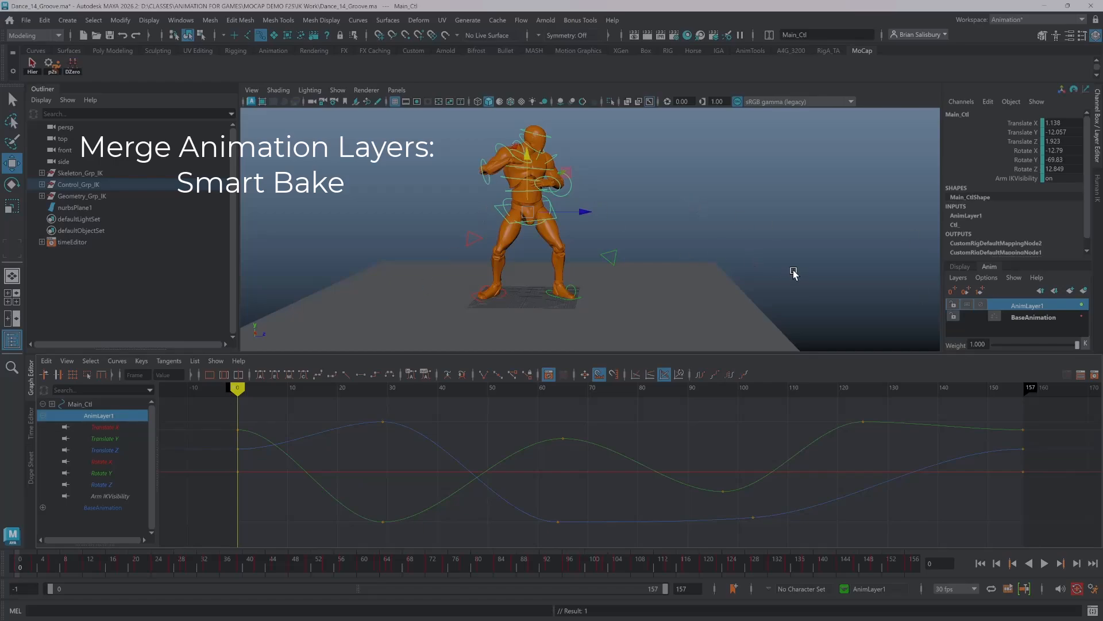
{"action": "left_click", "coordinate": [1023, 319], "text": "shift"}
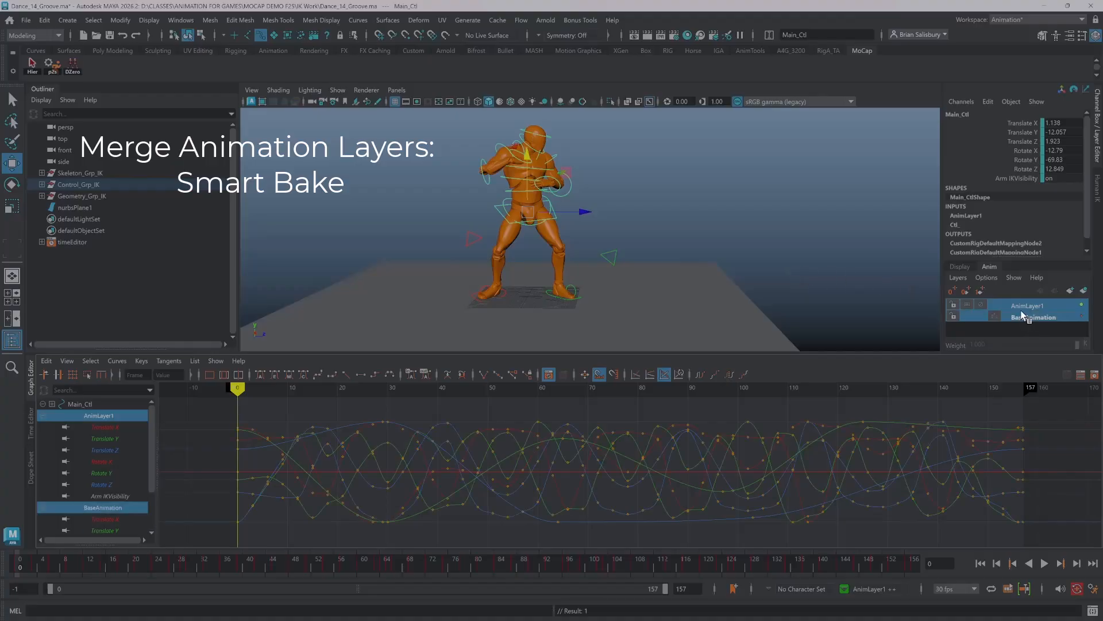
{"action": "right_click", "coordinate": [1016, 310]}
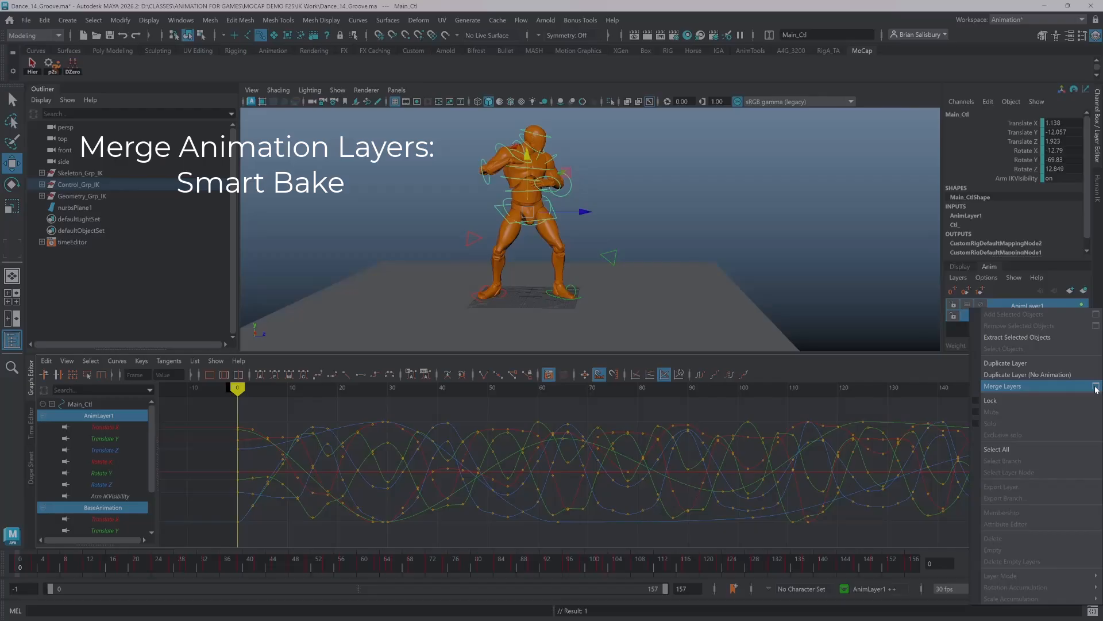
{"action": "left_click", "coordinate": [1096, 387]}
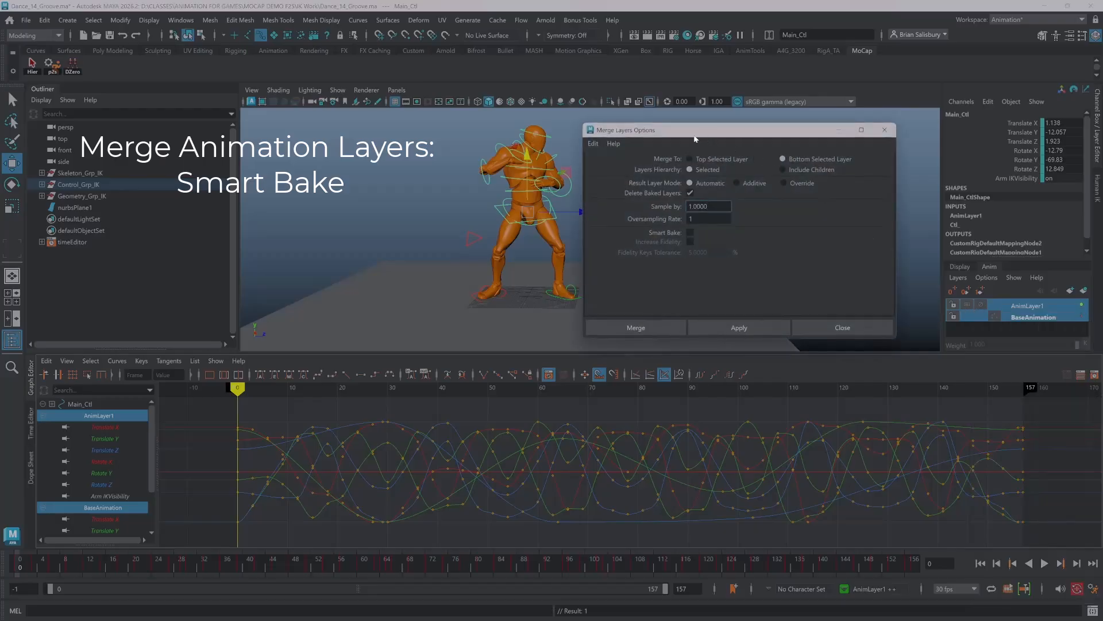
{"action": "left_click", "coordinate": [690, 232]}
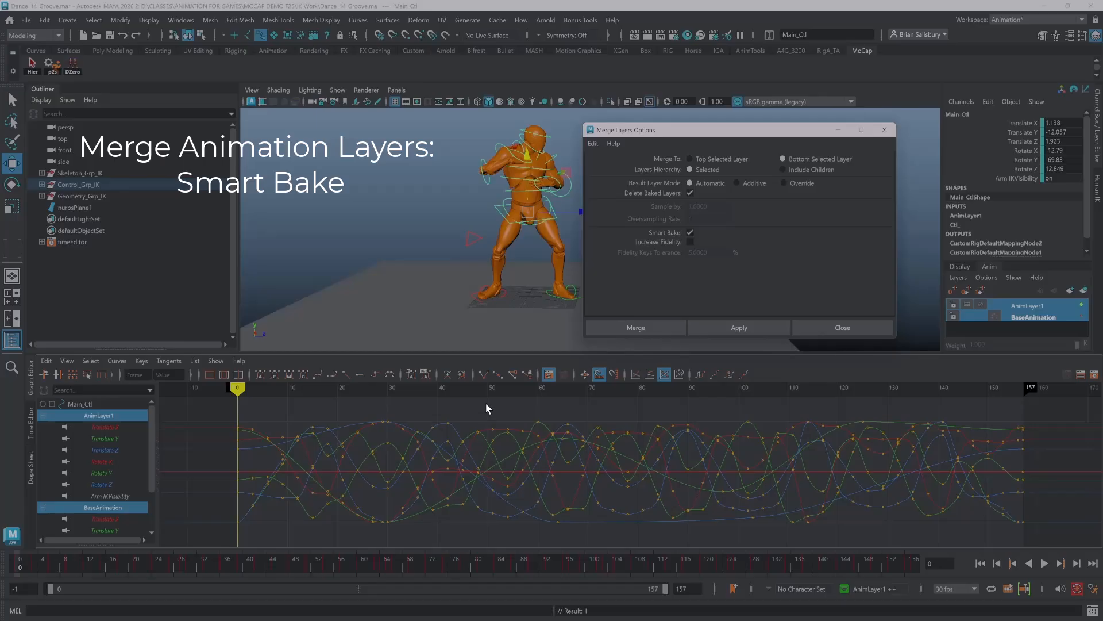
{"action": "left_click", "coordinate": [631, 327]}
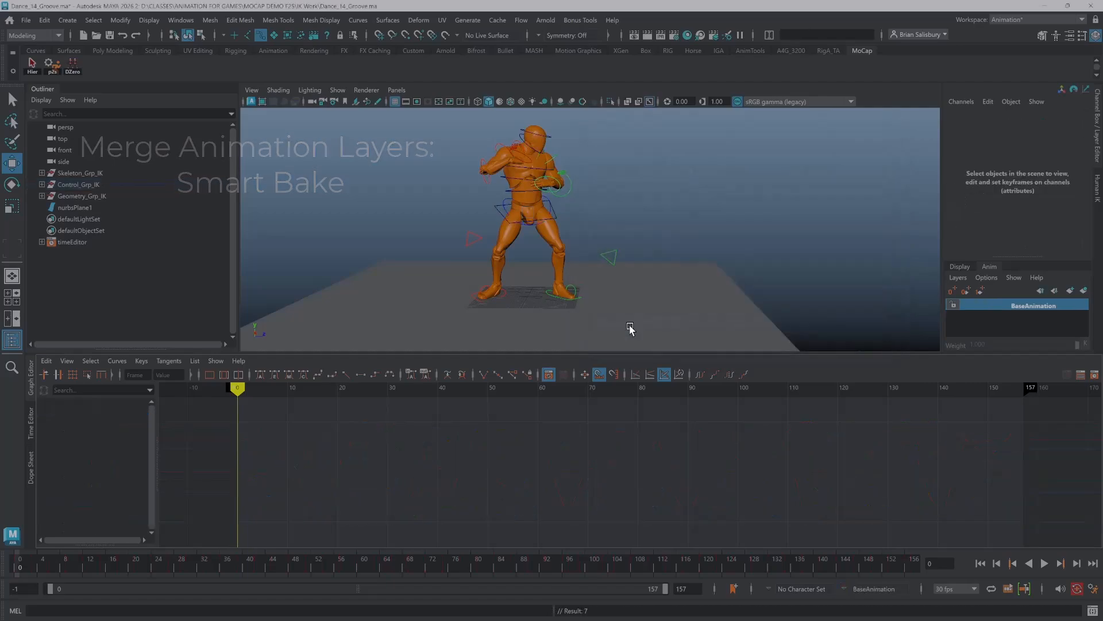
- Examine the merged curves of the left knee pole vector control and the main control, and play back the animation
{"action": "left_click_drag", "start_coordinate": [586, 229], "coordinate": [643, 278]}
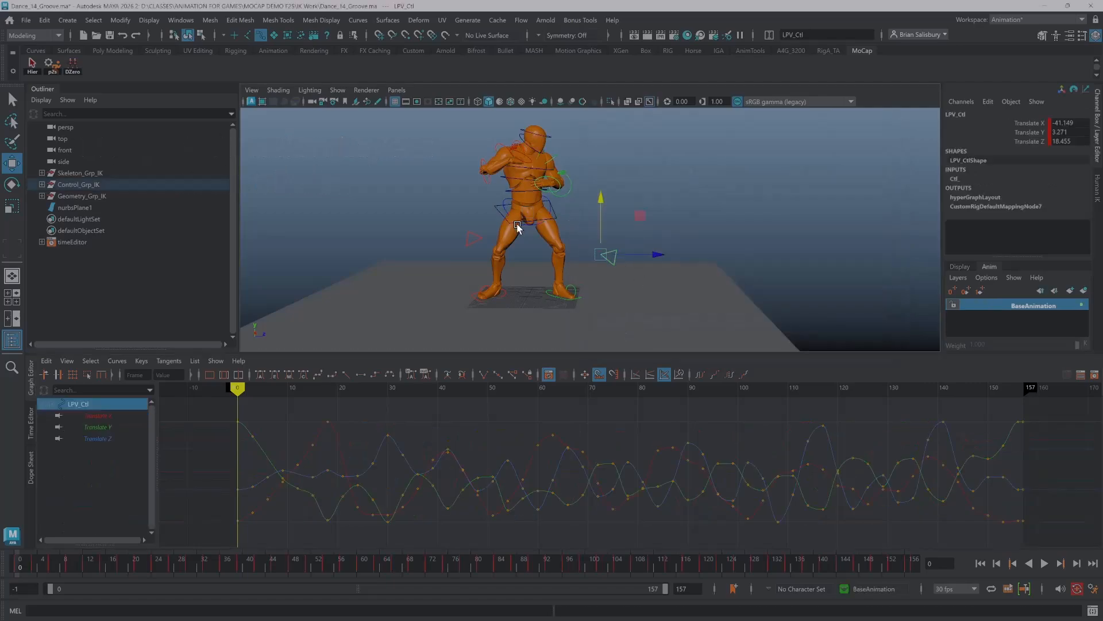
{"action": "left_click_drag", "start_coordinate": [495, 214], "coordinate": [494, 217]}
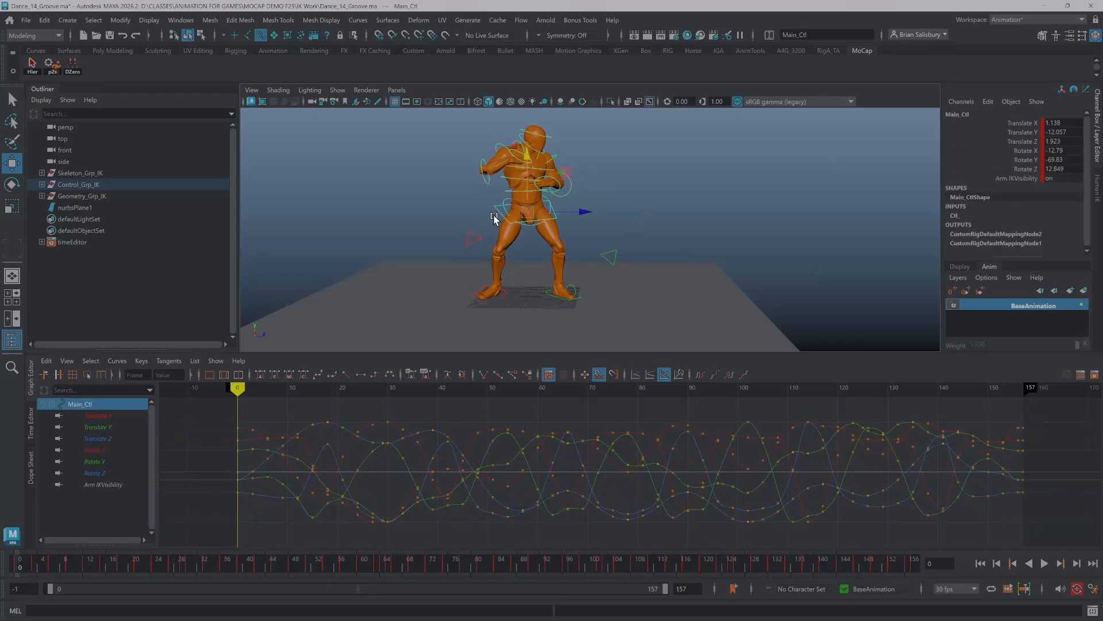
{"action": "key", "text": "alt+v"}
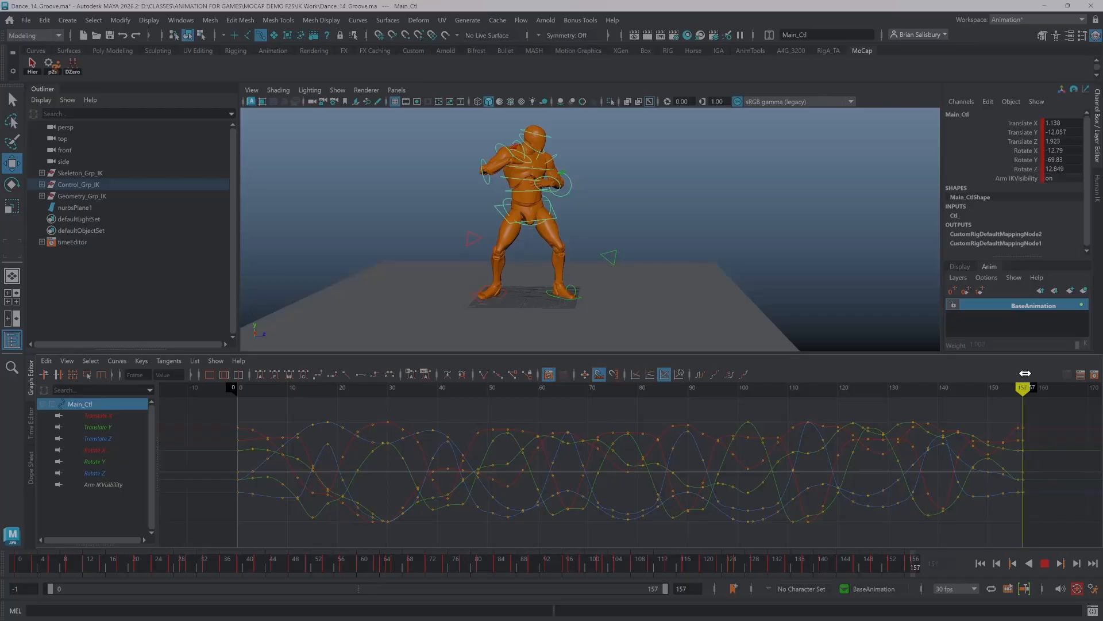
- Save the scene under the new name Dance_14.2_Groove.ma in the IK Work folder and accept the student version notice
{"action": "left_click", "coordinate": [26, 20]}
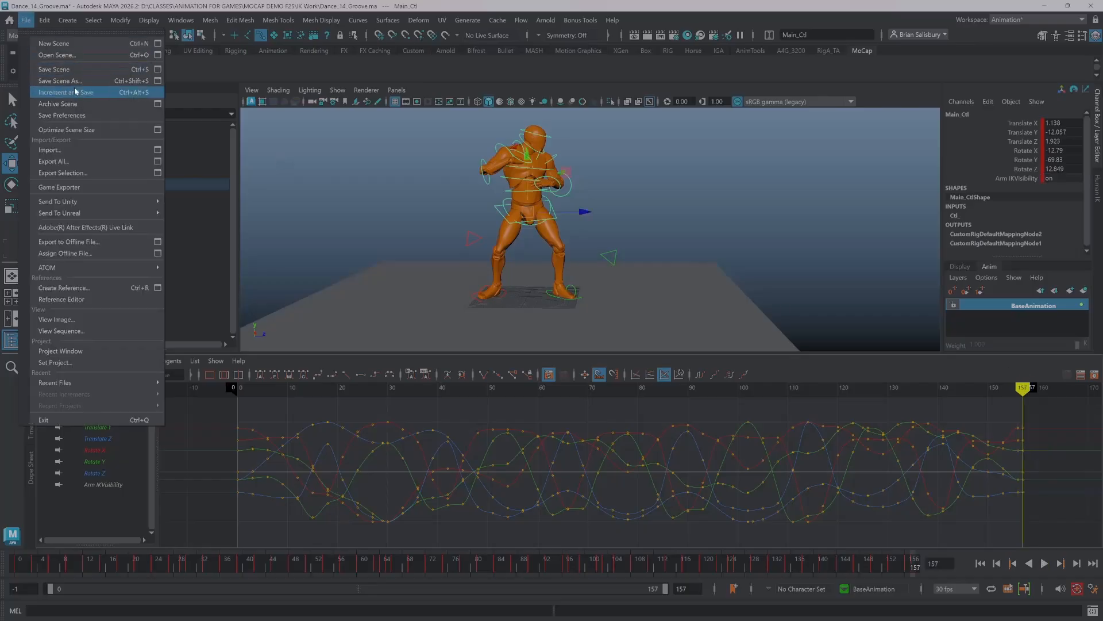
{"action": "left_click", "coordinate": [79, 83]}
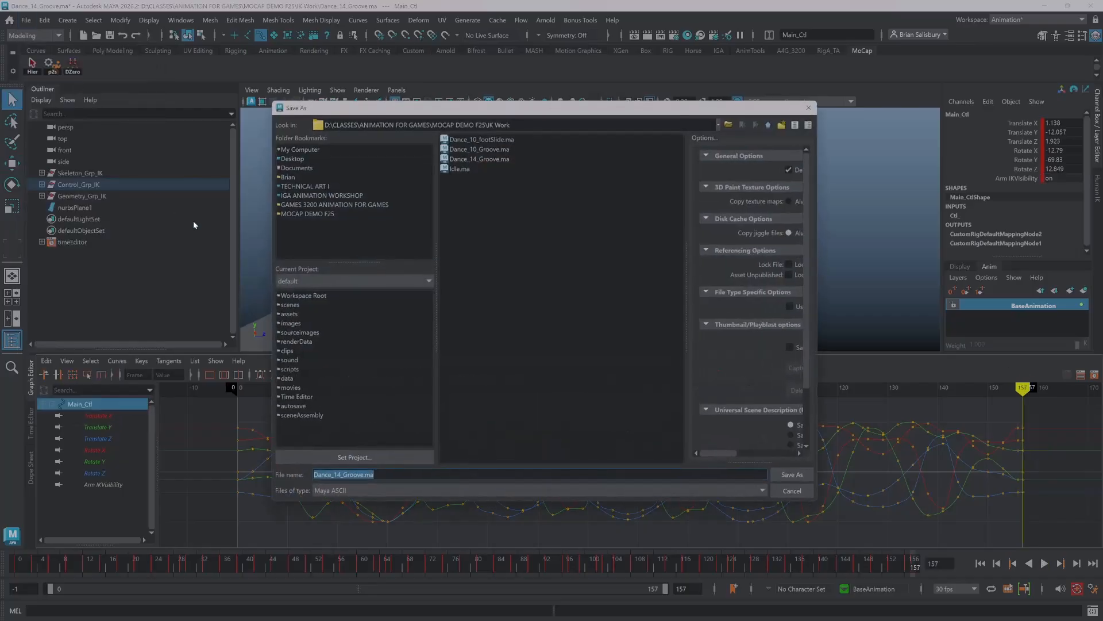
{"action": "left_click", "coordinate": [497, 158]}
{"action": "left_click", "coordinate": [375, 474]}
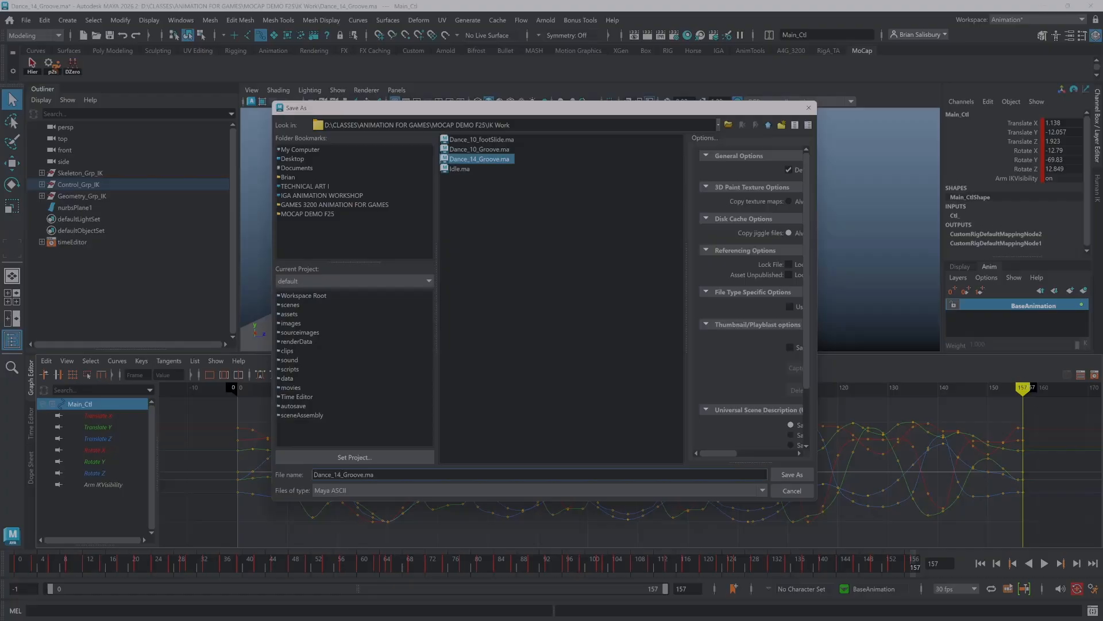
{"action": "type", "text": "_2"}
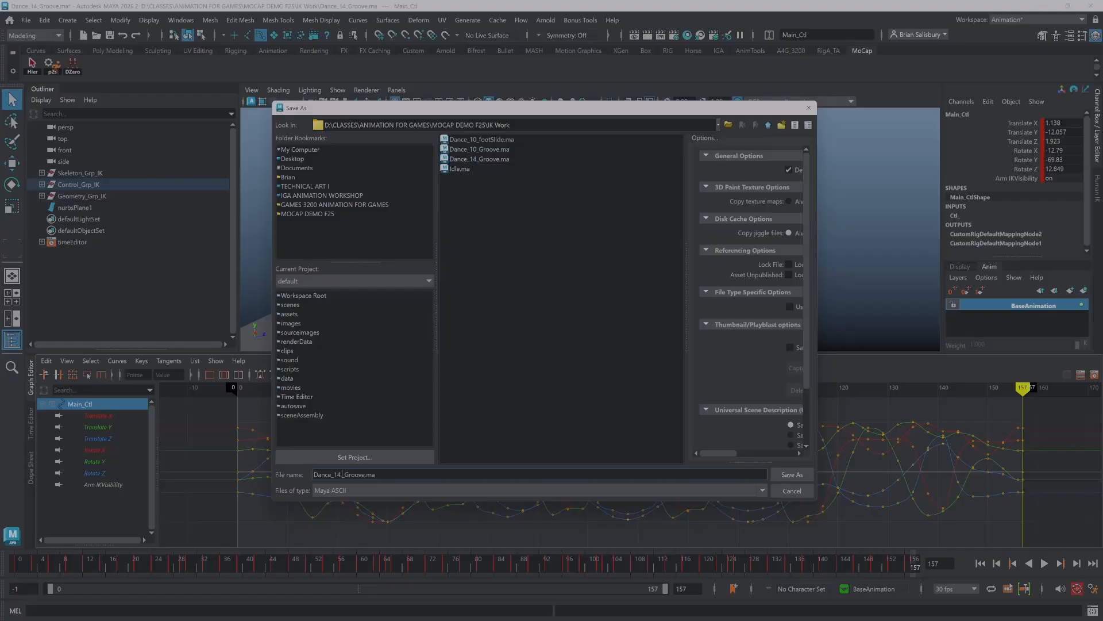
{"action": "left_click", "coordinate": [792, 474]}
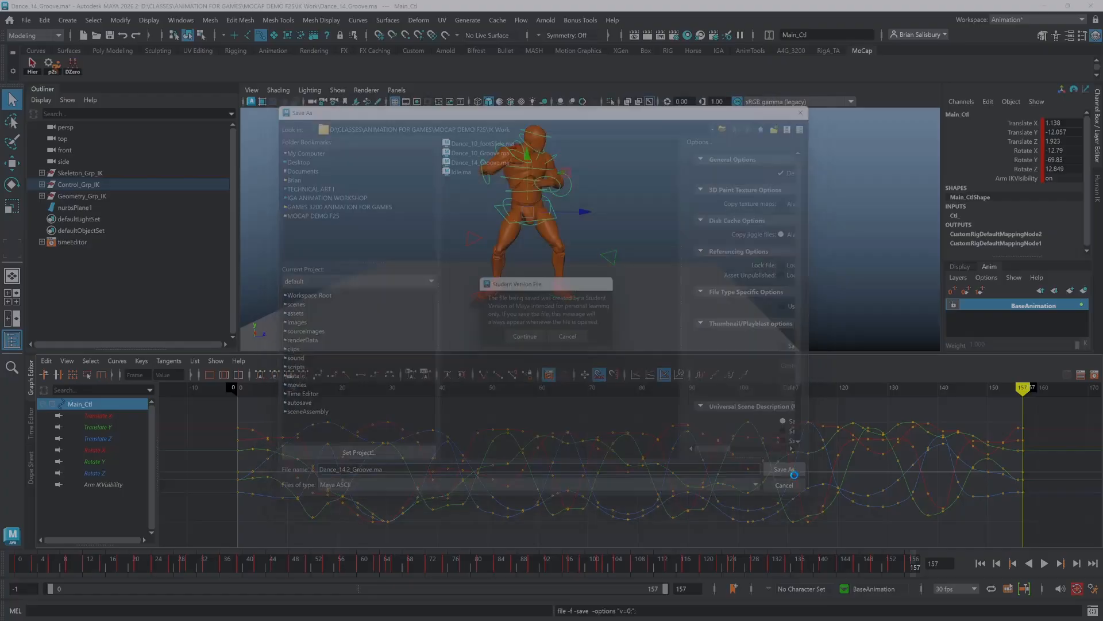
{"action": "left_click", "coordinate": [524, 339]}
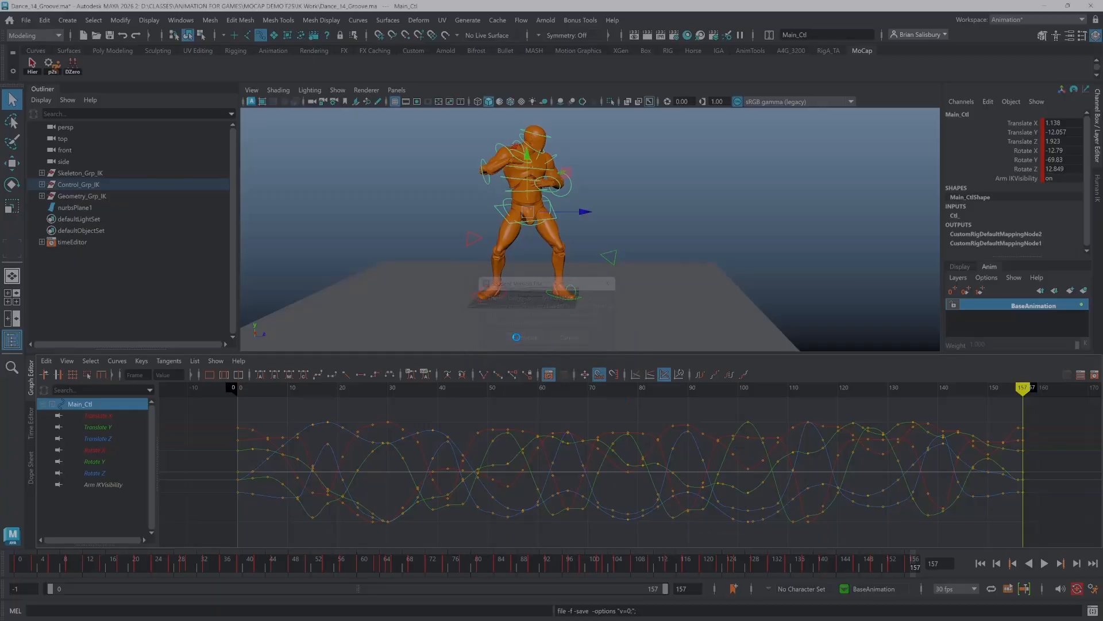
{"action": "key", "text": "w"}
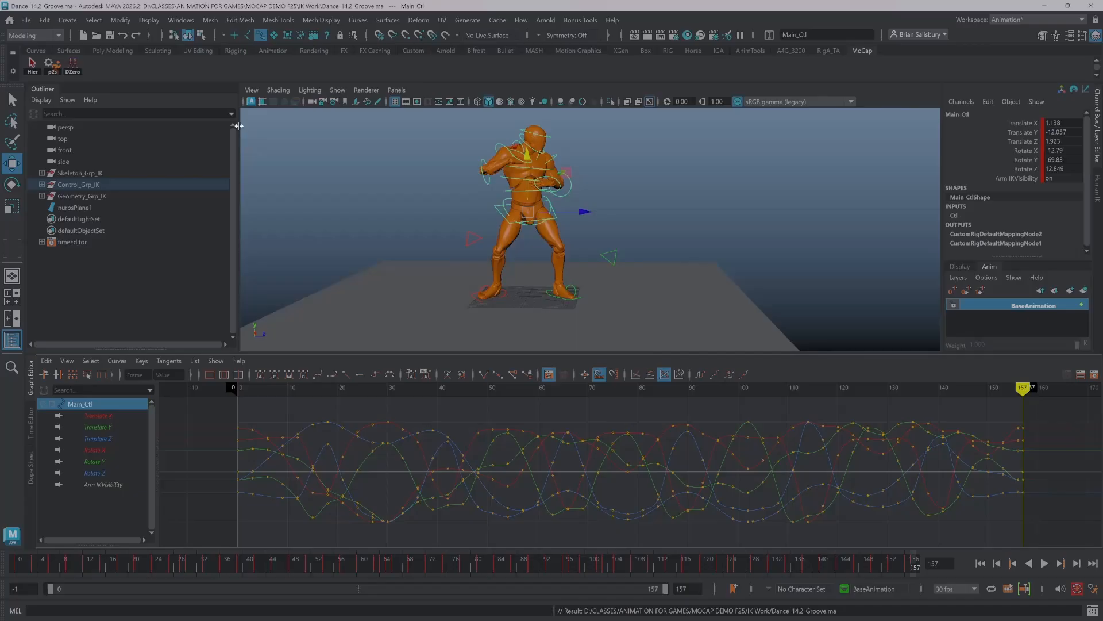
- Show the HumanIK character controls, check which characters are available, and clear the current control selection
{"action": "left_click", "coordinate": [1098, 193]}
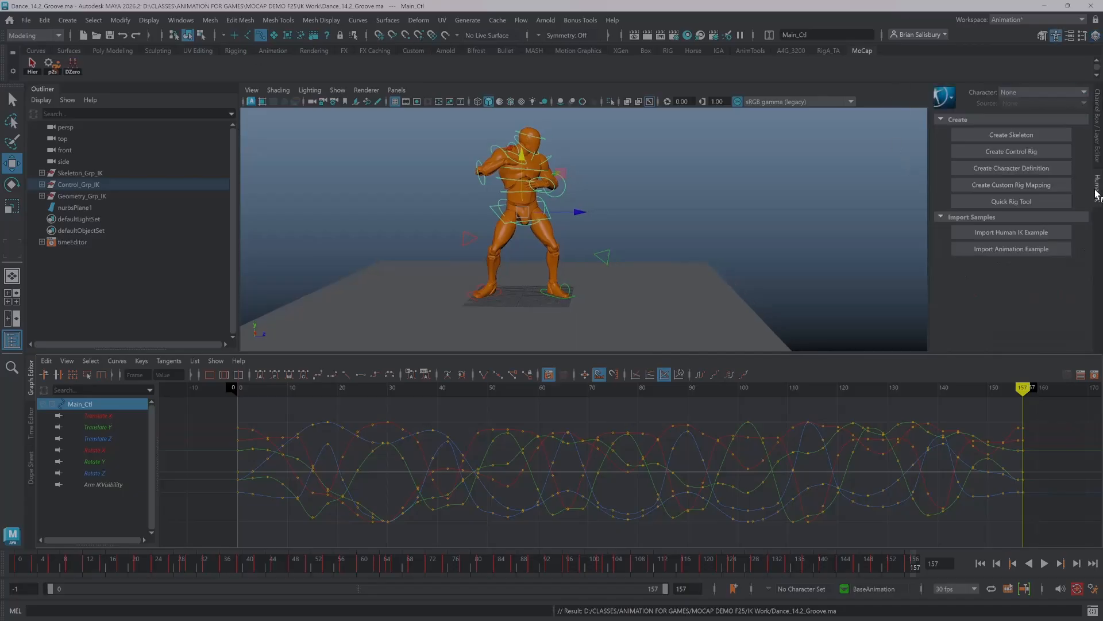
{"action": "left_click", "coordinate": [1014, 94]}
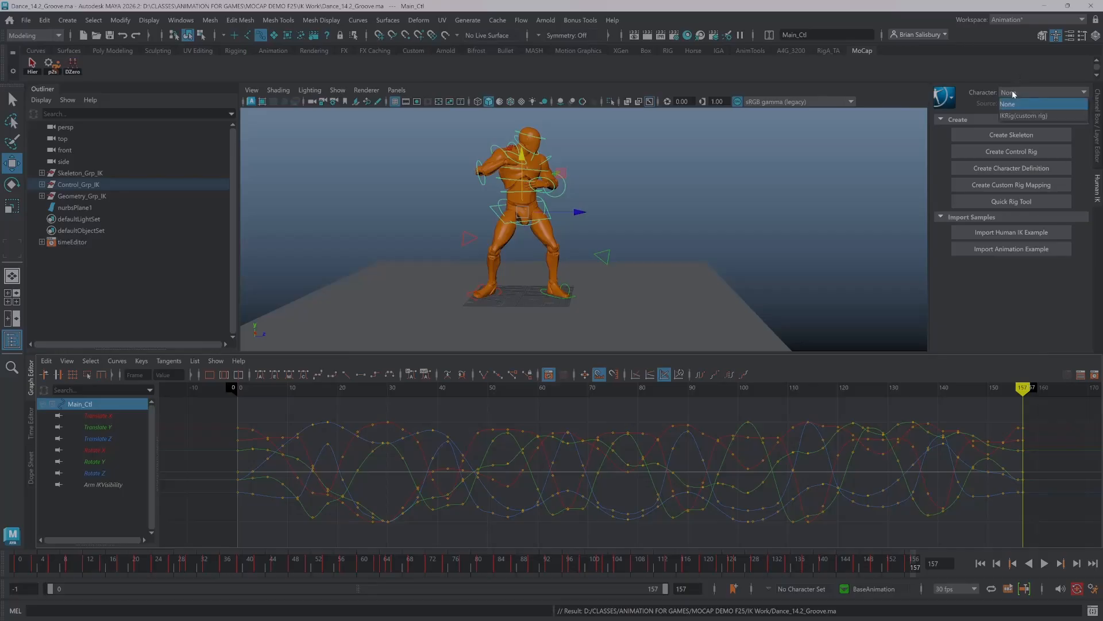
{"action": "left_click", "coordinate": [1010, 89]}
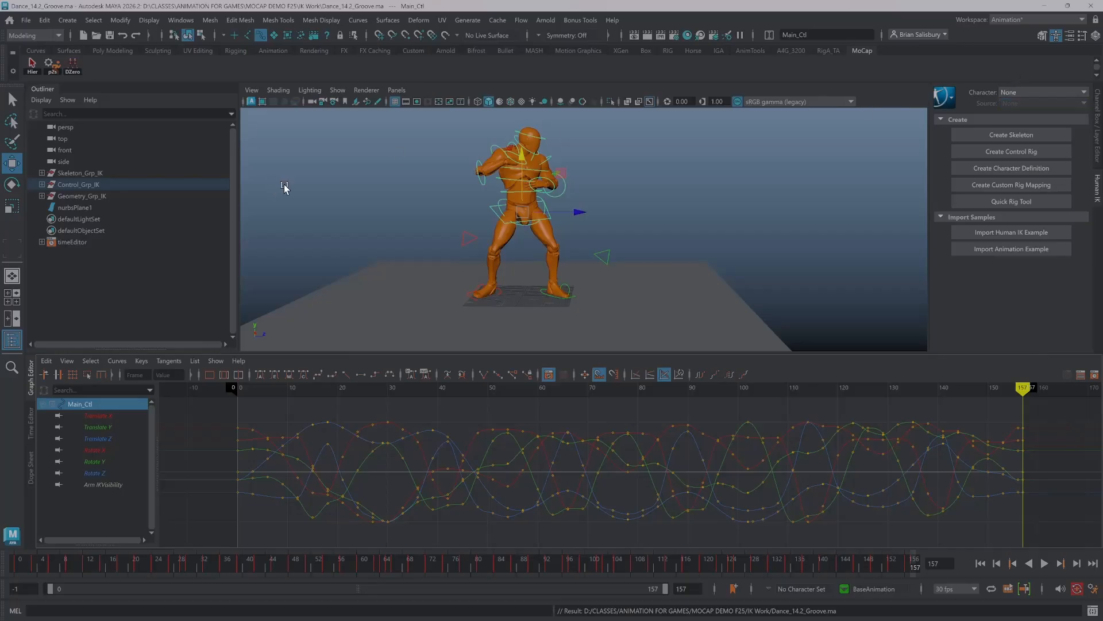
{"action": "left_click", "coordinate": [360, 178]}
- Import the UE4Man_FK.ma rig from the Rigs folder of MOCAP DEMO F25 with the existing import options
{"action": "left_click", "coordinate": [26, 20]}
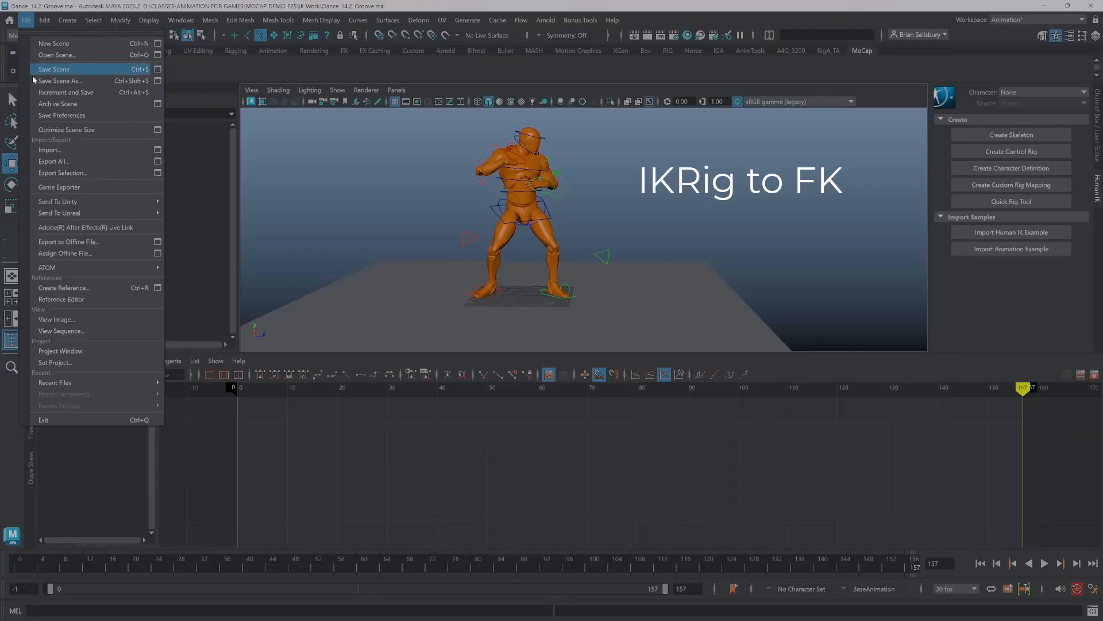
{"action": "left_click", "coordinate": [157, 149]}
{"action": "scroll", "coordinate": [705, 269], "scroll_direction": "down", "scroll_amount": 2}
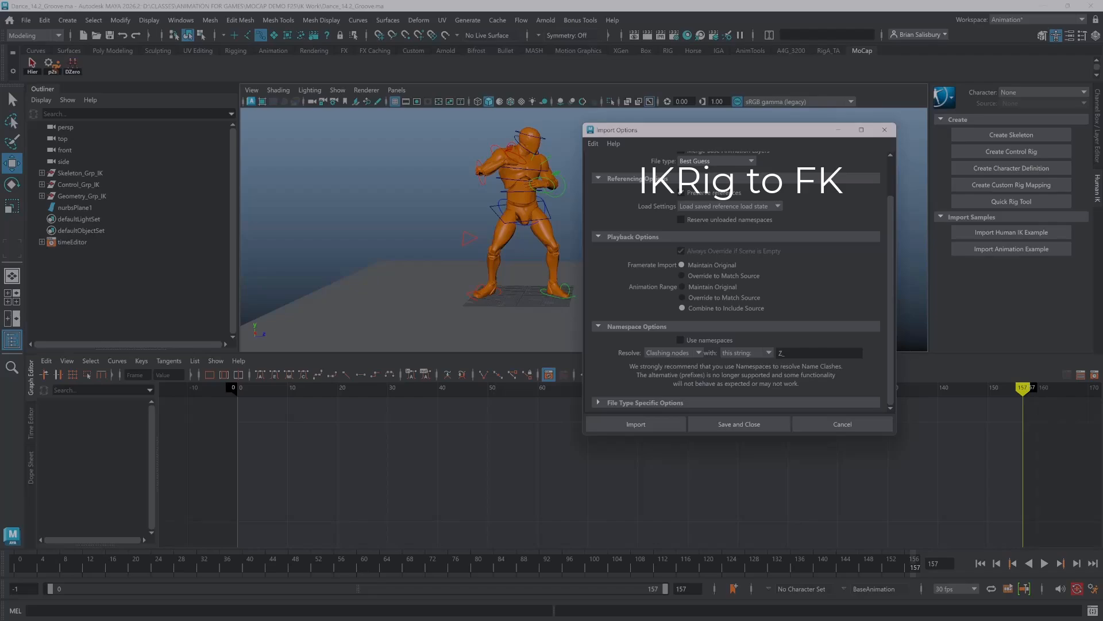
{"action": "left_click", "coordinate": [636, 424]}
{"action": "left_click", "coordinate": [486, 141]}
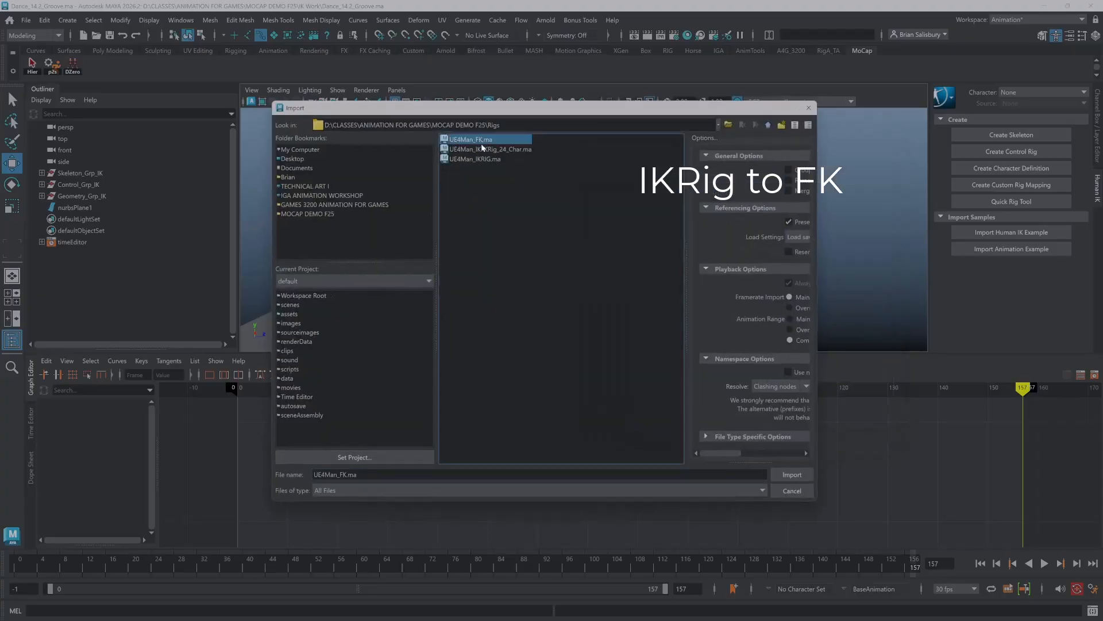
{"action": "left_click", "coordinate": [790, 474]}
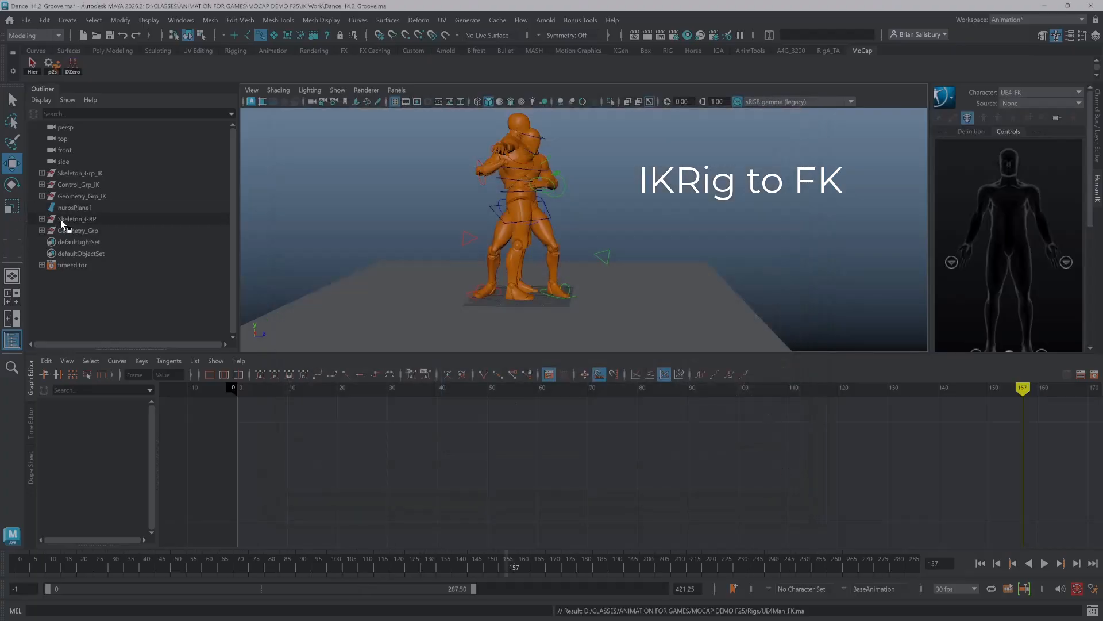
- Set the HumanIK character to None and adjust the views around the two overlapping rigs
{"action": "left_click", "coordinate": [1015, 96]}
{"action": "left_click", "coordinate": [1015, 114]}
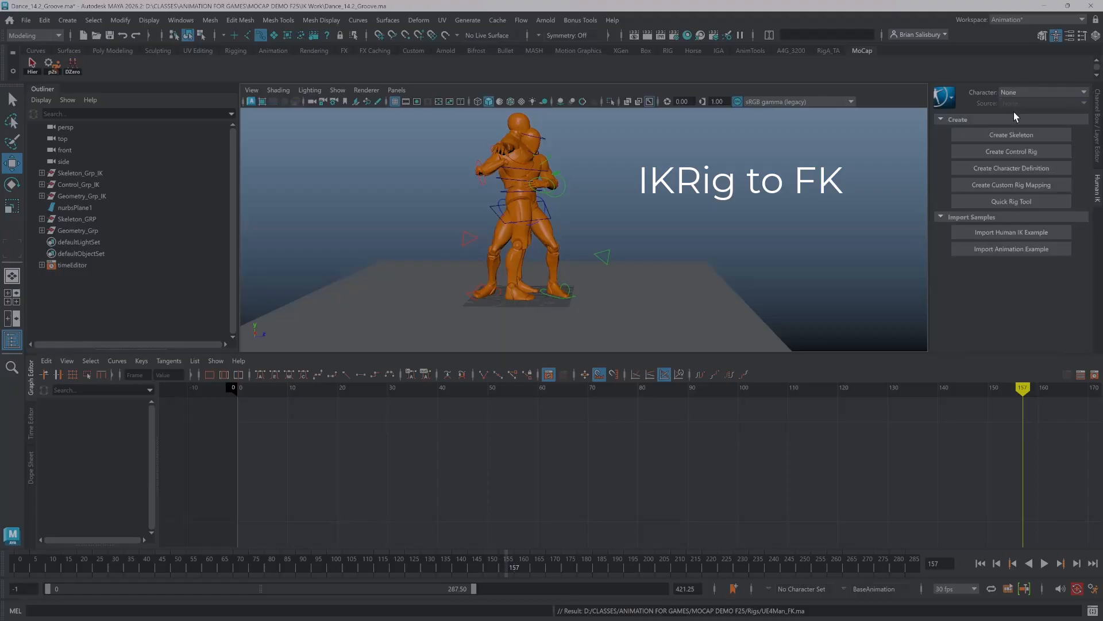
{"action": "scroll", "coordinate": [463, 329], "scroll_direction": "down", "scroll_amount": 1}
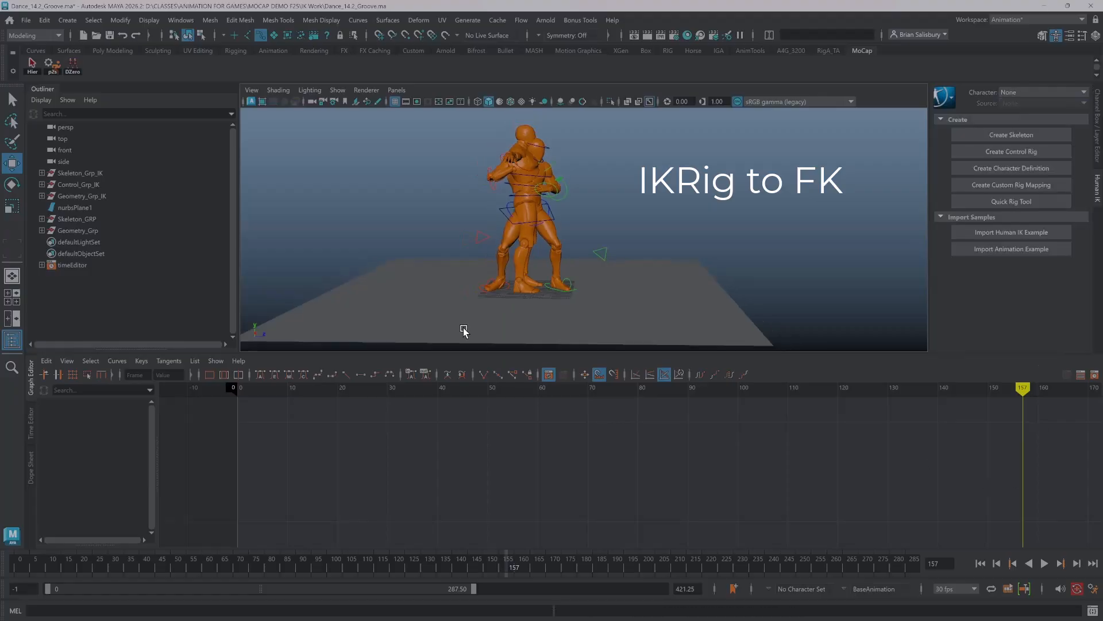
{"action": "scroll", "coordinate": [450, 477], "scroll_direction": "down", "scroll_amount": 3}
{"action": "scroll", "coordinate": [451, 478], "scroll_direction": "up", "scroll_amount": 2}
{"action": "scroll", "coordinate": [442, 483], "scroll_direction": "down", "scroll_amount": 2}
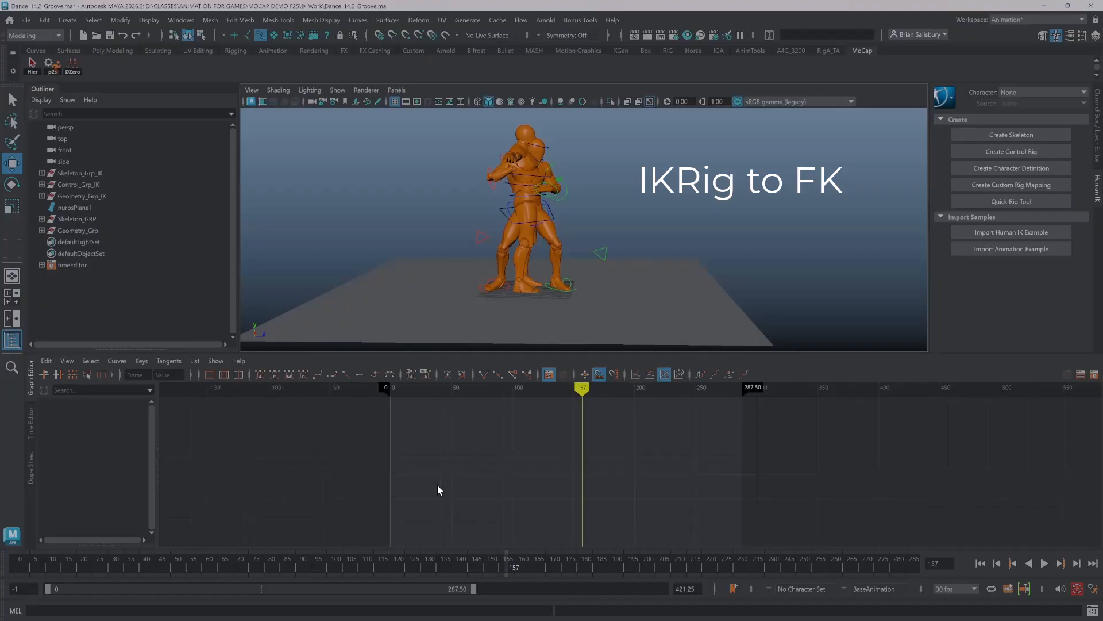
{"action": "middle_click_drag", "start_coordinate": [559, 462], "coordinate": [451, 468], "text": "alt"}
{"action": "mouse_move", "coordinate": [410, 453]}
{"action": "right_mouse_down", "text": "alt"}
{"action": "mouse_move", "coordinate": [424, 451]}
{"action": "mouse_move", "coordinate": [412, 446]}
{"action": "right_mouse_up", "text": "alt"}
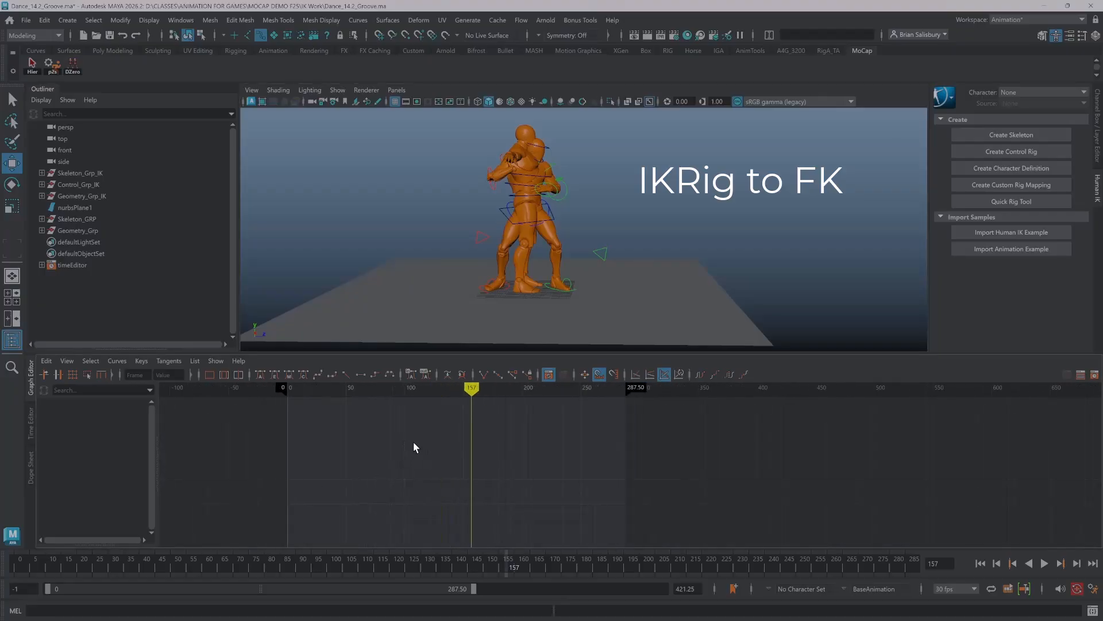
{"action": "left_click", "coordinate": [1033, 93]}
{"action": "left_click", "coordinate": [1027, 104]}
- Choose UE4_FK as the HumanIK character, check its definition, and set its source to IKRig
{"action": "left_click", "coordinate": [1019, 93]}
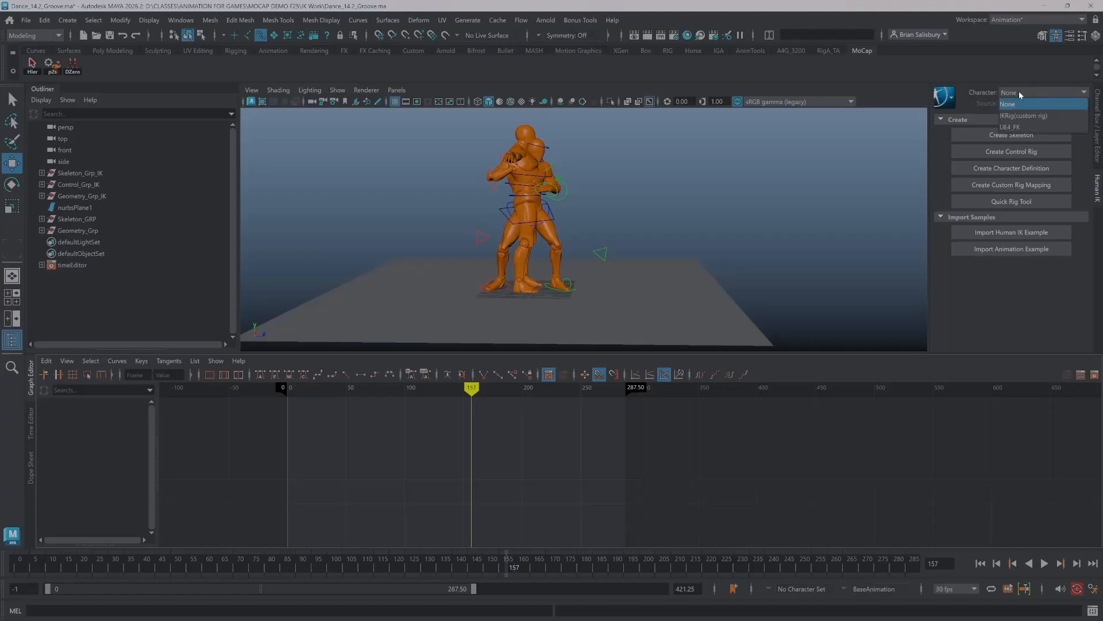
{"action": "left_click", "coordinate": [1016, 127]}
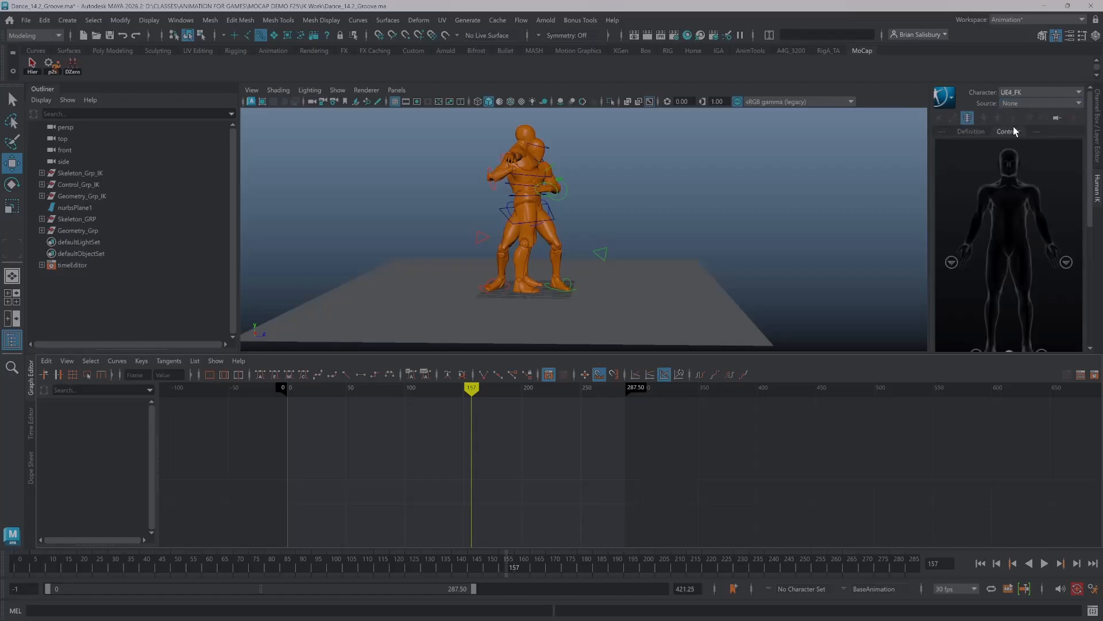
{"action": "left_click", "coordinate": [972, 132]}
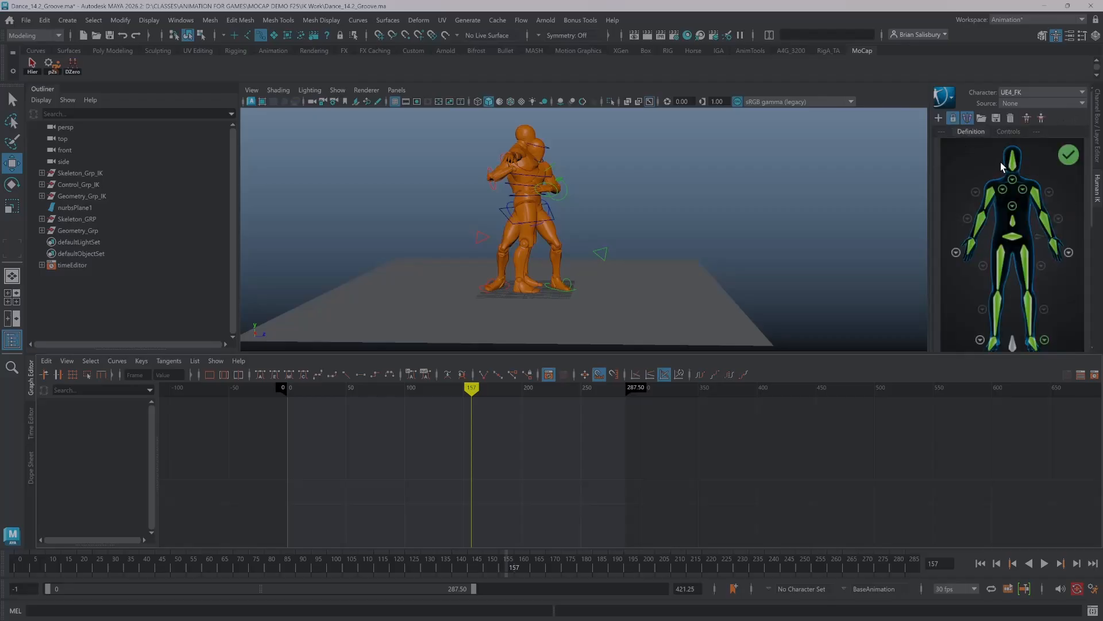
{"action": "left_click", "coordinate": [967, 118]}
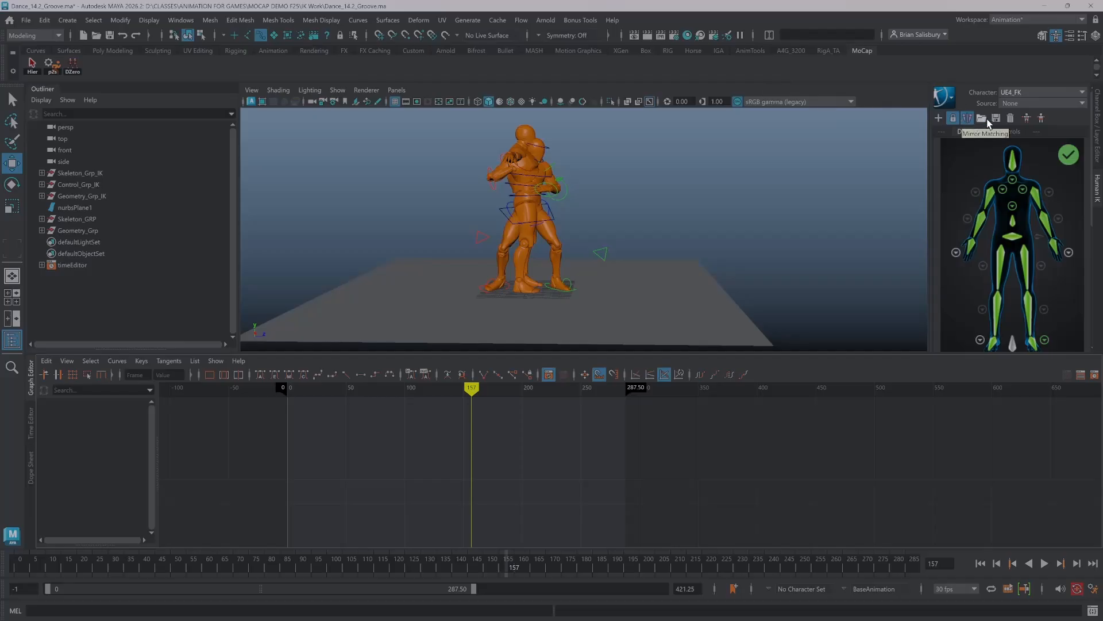
{"action": "left_click", "coordinate": [1027, 103]}
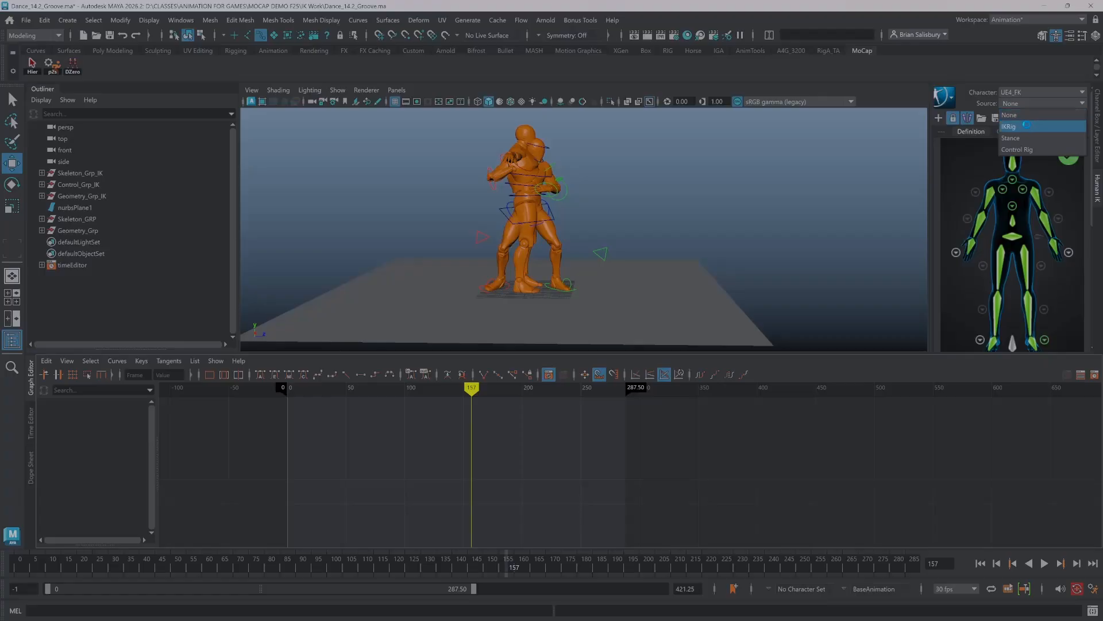
{"action": "left_click", "coordinate": [1028, 127]}
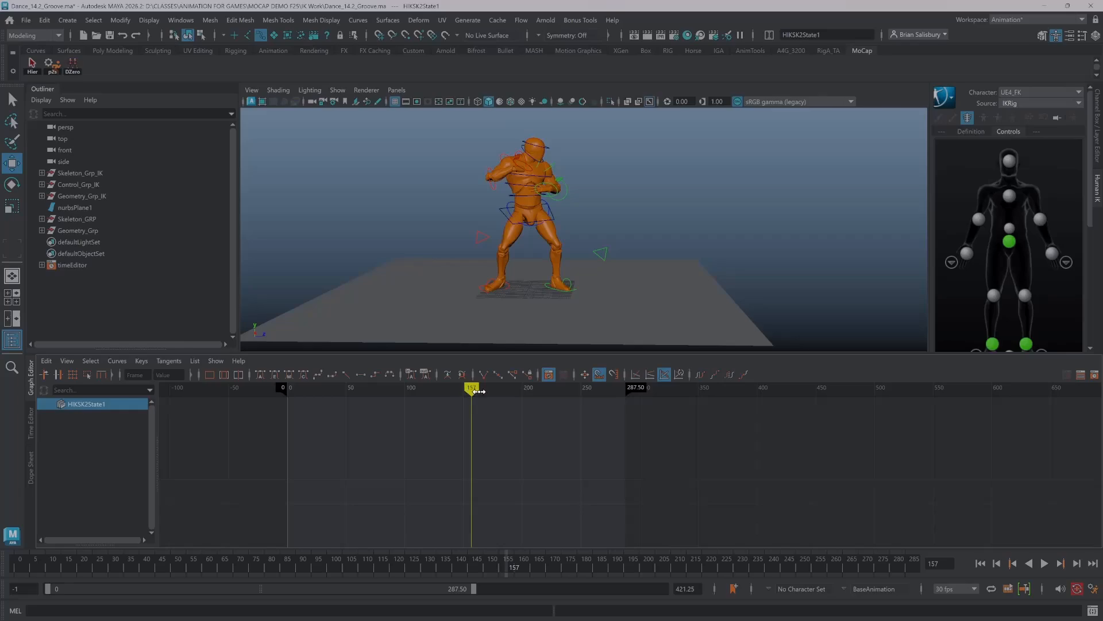
- Play the retargeted animation from frame 0 and set the animation start time to 0
{"action": "mouse_move", "coordinate": [470, 391]}
{"action": "left_mouse_down"}
{"action": "mouse_move", "coordinate": [303, 390]}
{"action": "mouse_move", "coordinate": [625, 390]}
{"action": "mouse_move", "coordinate": [285, 389]}
{"action": "left_mouse_up"}
{"action": "key", "text": "alt+v"}
{"action": "key", "text": "alt+v"}
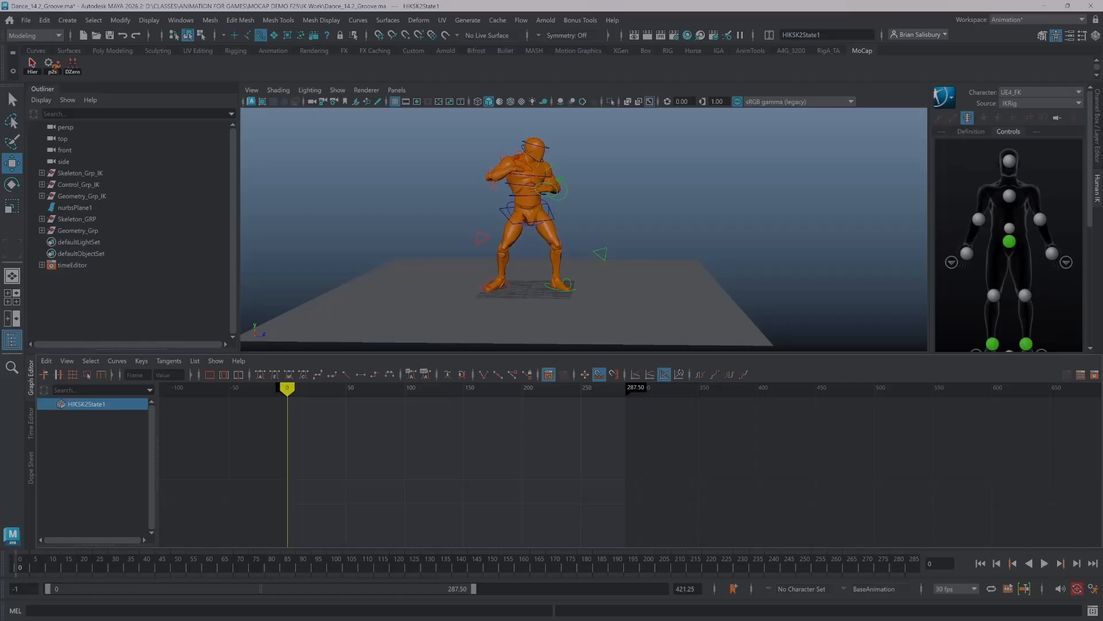
{"action": "left_click_drag", "start_coordinate": [49, 588], "coordinate": [43, 591]}
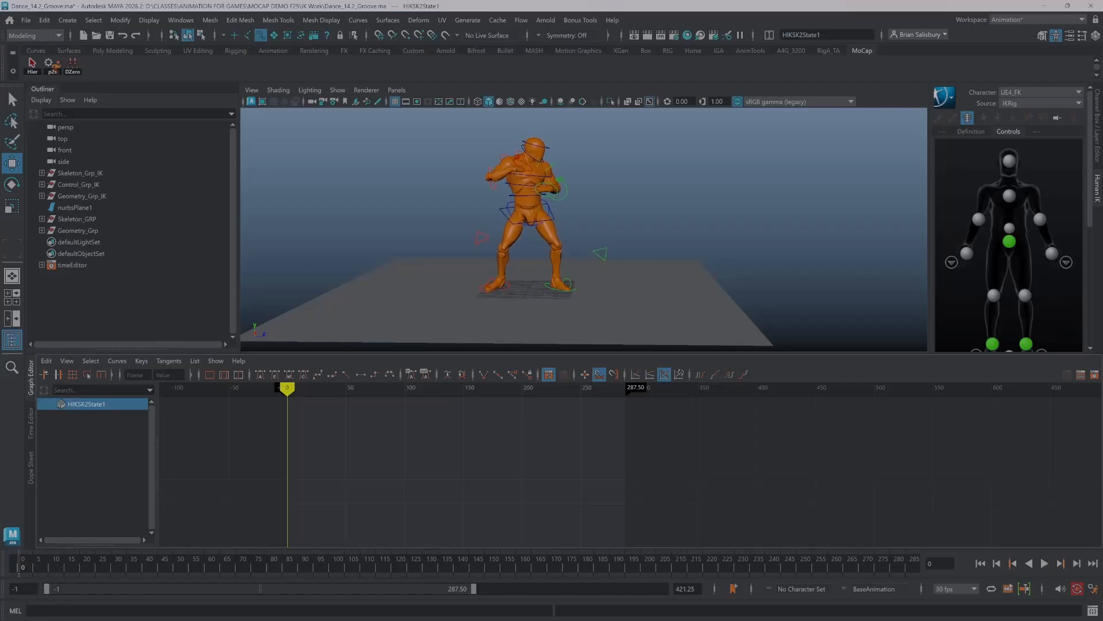
{"action": "double_click", "coordinate": [15, 589]}
{"action": "key", "text": "Return"}
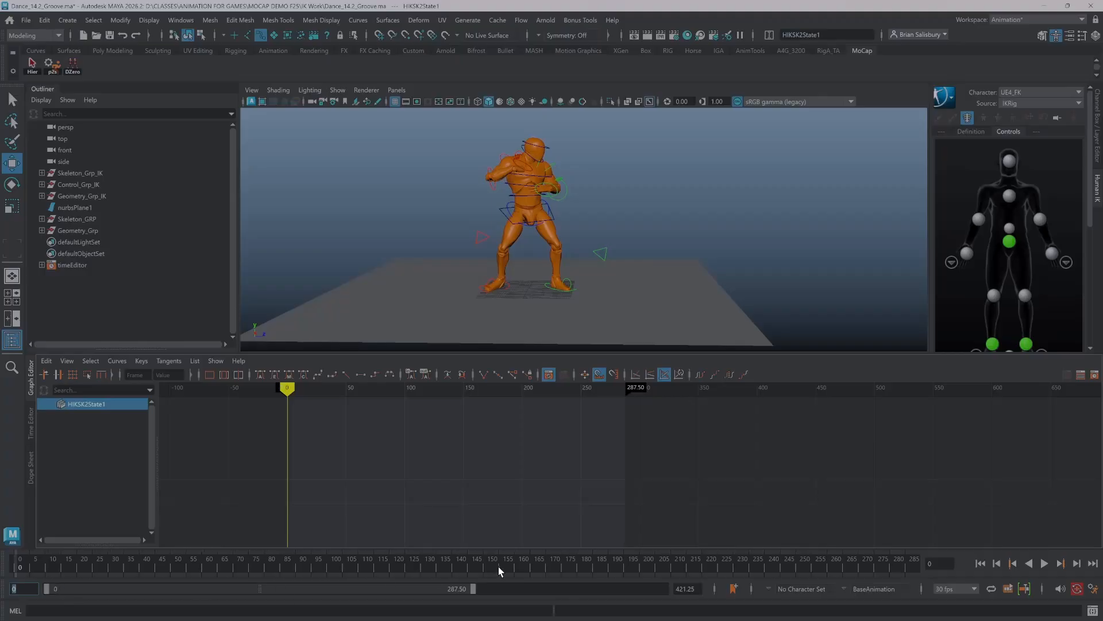
- Find the dance's last frame using the keys of the selected body controls, and set the animation end time to 157
{"action": "mouse_move", "coordinate": [291, 390]}
{"action": "left_mouse_down"}
{"action": "mouse_move", "coordinate": [633, 411]}
{"action": "mouse_move", "coordinate": [340, 414]}
{"action": "mouse_move", "coordinate": [485, 405]}
{"action": "mouse_move", "coordinate": [308, 402]}
{"action": "mouse_move", "coordinate": [480, 399]}
{"action": "mouse_move", "coordinate": [459, 403]}
{"action": "mouse_move", "coordinate": [471, 403]}
{"action": "left_mouse_up"}
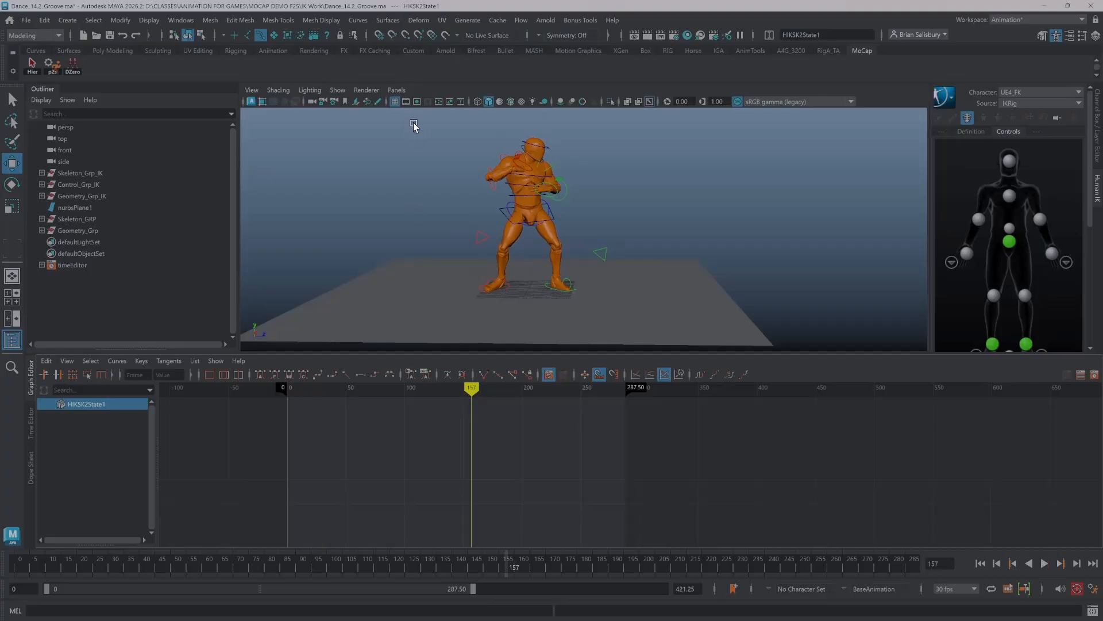
{"action": "left_click_drag", "start_coordinate": [414, 123], "coordinate": [642, 279]}
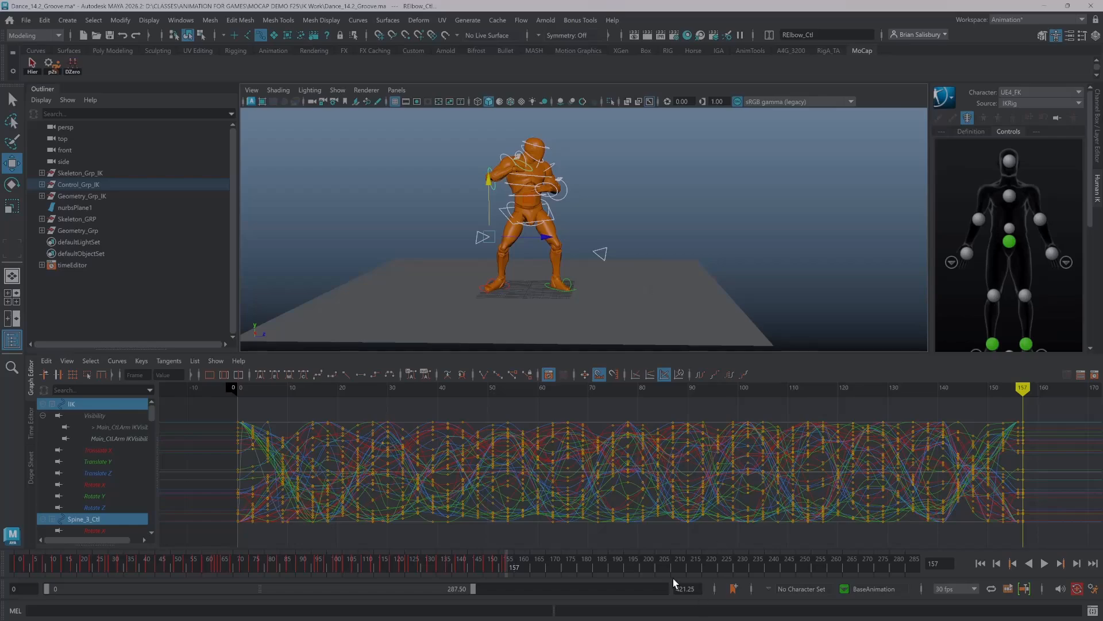
{"action": "double_click", "coordinate": [685, 588]}
{"action": "type", "text": "157"}
{"action": "key", "text": "Return"}
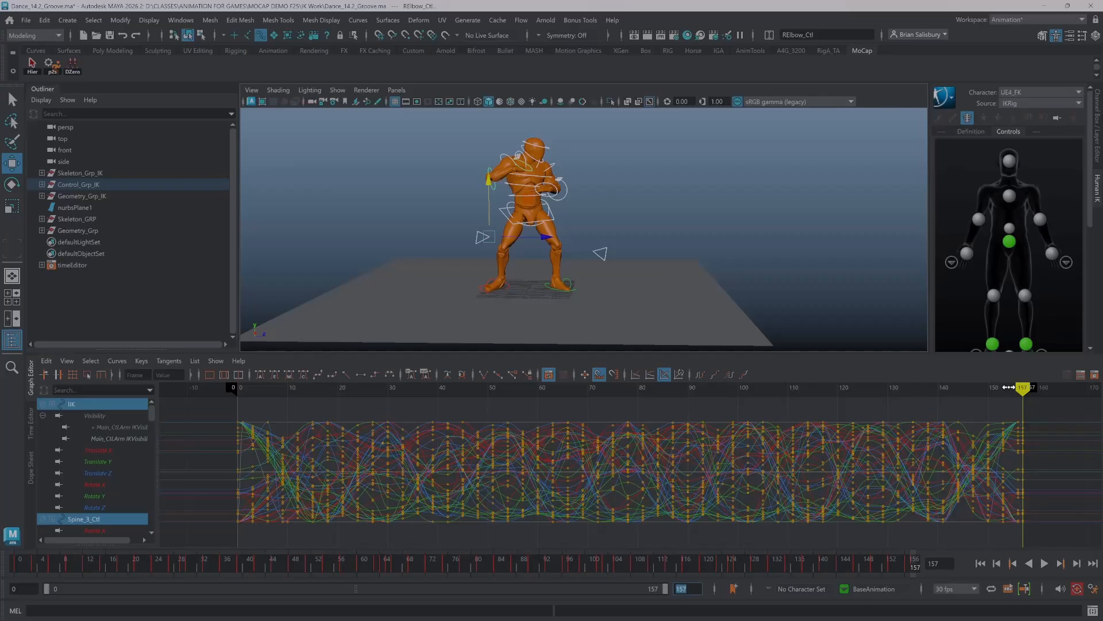
- Play back the trimmed frame range, show the UE4_FK character definition, and return to frame 0
{"action": "left_click_drag", "start_coordinate": [1019, 387], "coordinate": [1025, 341]}
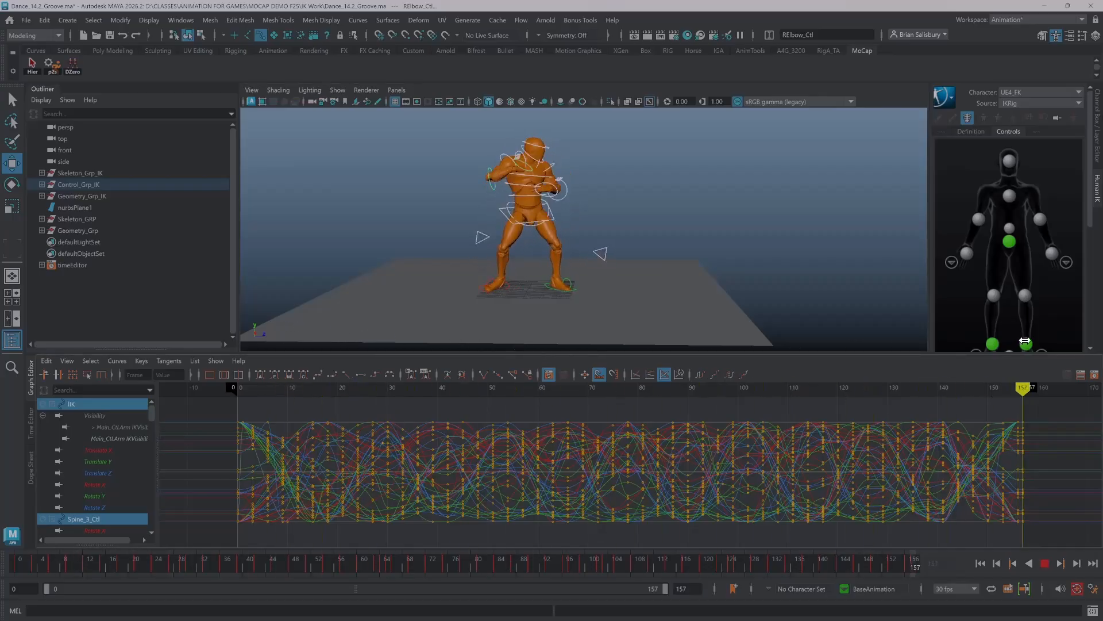
{"action": "left_click", "coordinate": [967, 130]}
{"action": "key", "text": "alt+v"}
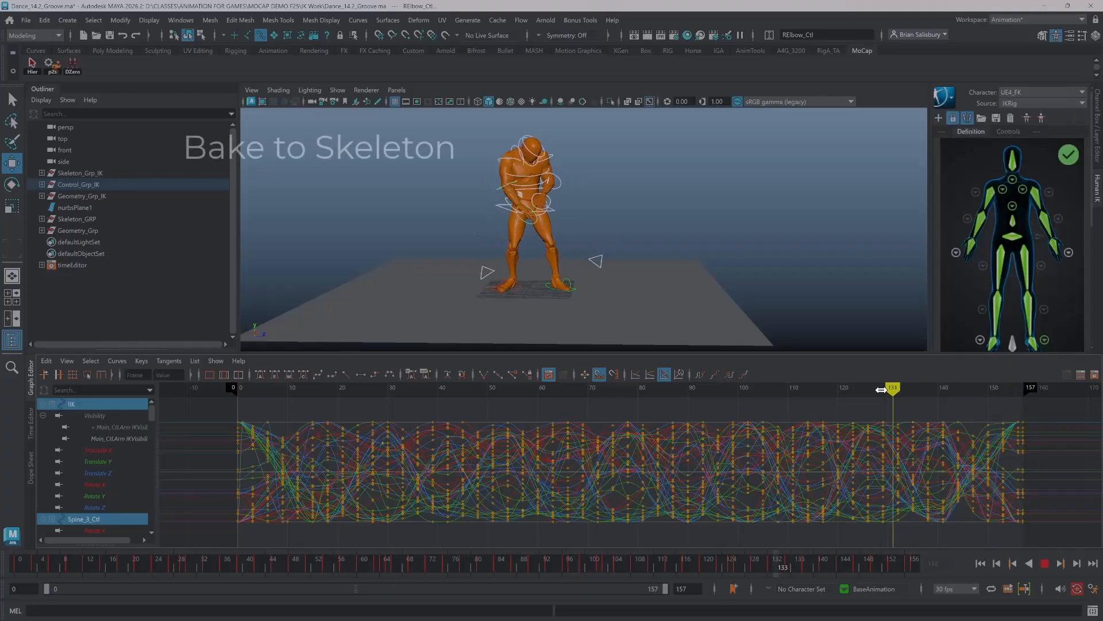
{"action": "mouse_move", "coordinate": [253, 313]}
{"action": "left_mouse_down"}
{"action": "mouse_move", "coordinate": [233, 308]}
{"action": "mouse_move", "coordinate": [1050, 340]}
{"action": "mouse_move", "coordinate": [238, 317]}
{"action": "left_mouse_up"}
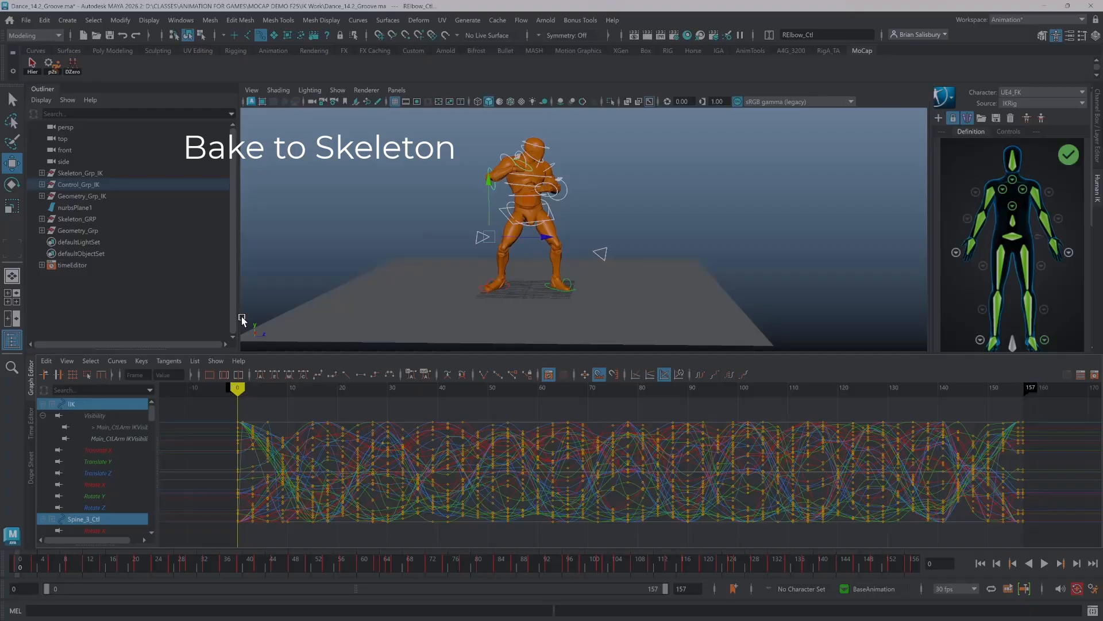
- Bake the UE4_FK character to its skeleton over the time slider range, sampled by 1 with Smart Bake off, and scrub to frame 19
{"action": "left_click", "coordinate": [956, 99]}
{"action": "mouse_move", "coordinate": [971, 162]}
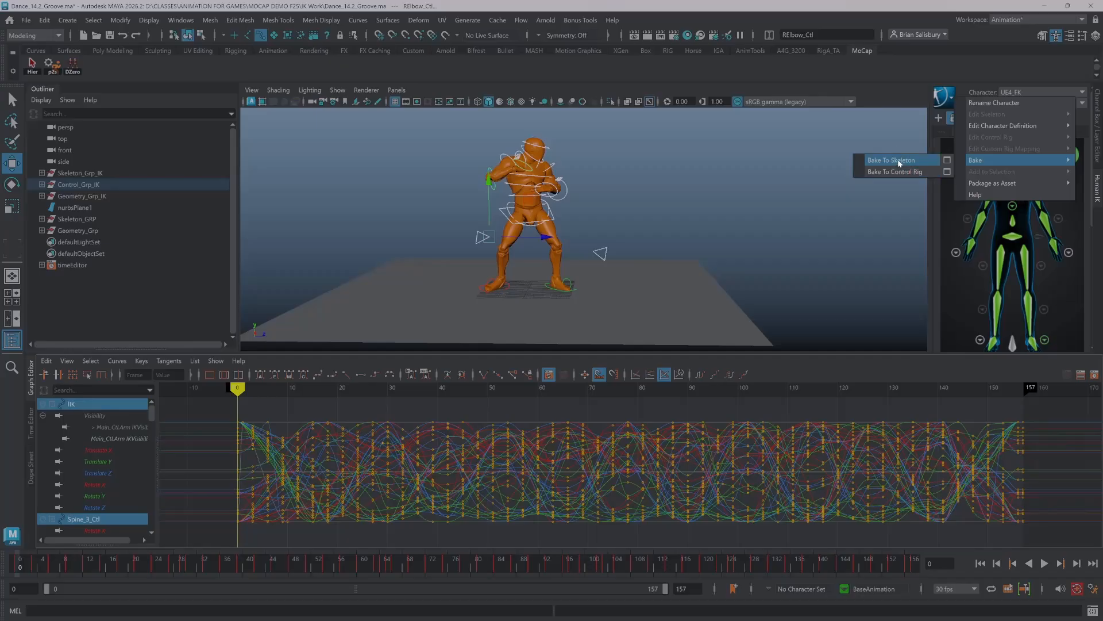
{"action": "left_click", "coordinate": [947, 161]}
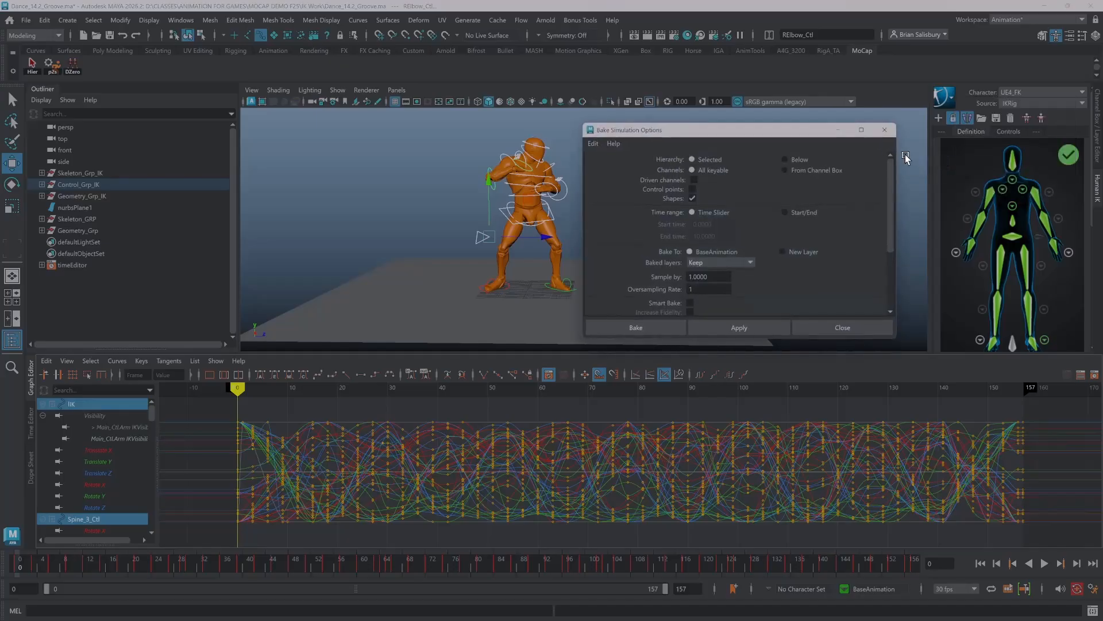
{"action": "scroll", "coordinate": [870, 159], "scroll_direction": "down", "scroll_amount": 1}
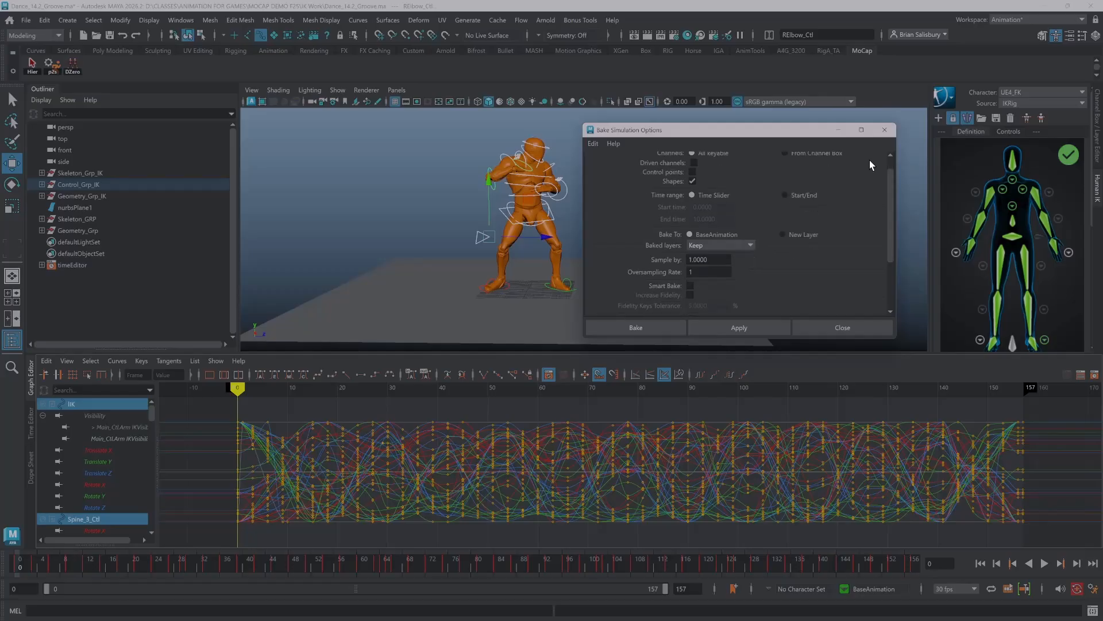
{"action": "left_click", "coordinate": [689, 285]}
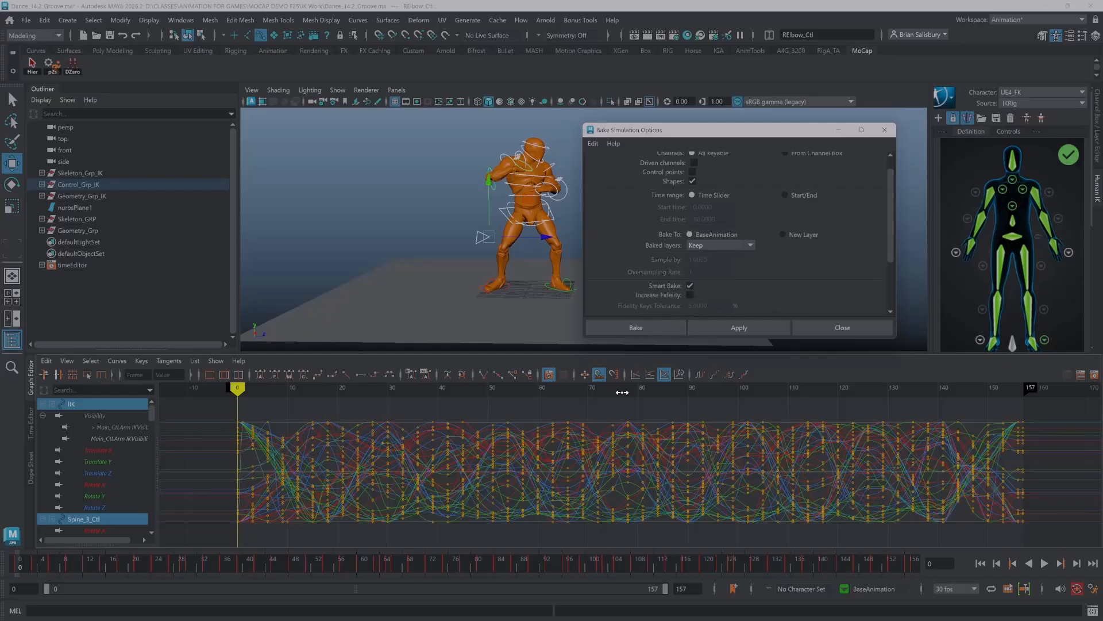
{"action": "scroll", "coordinate": [728, 211], "scroll_direction": "up", "scroll_amount": 1}
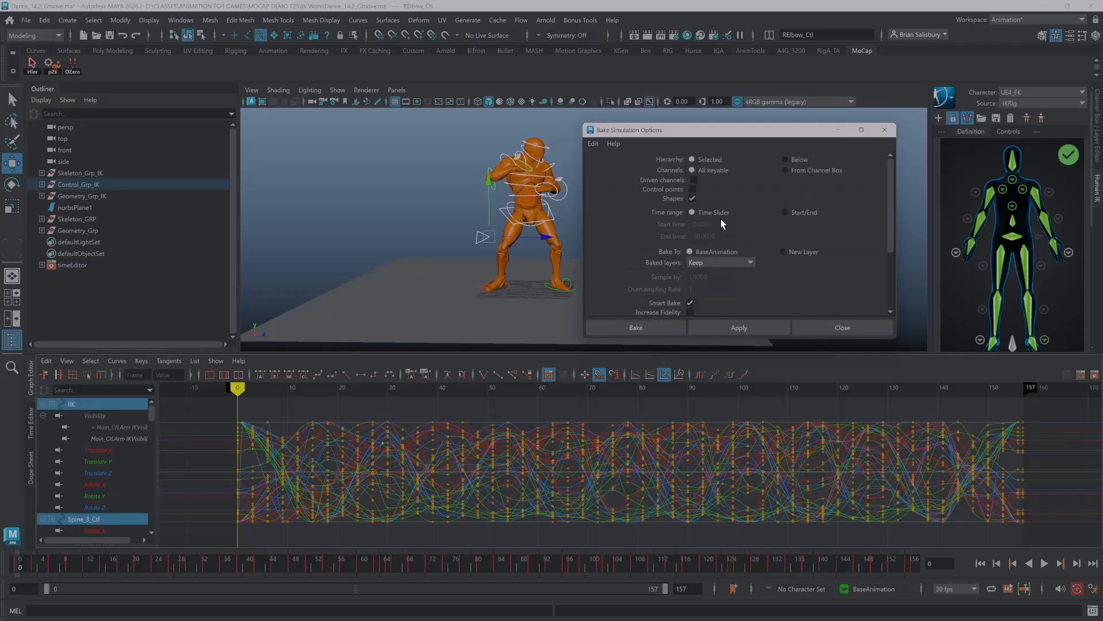
{"action": "scroll", "coordinate": [720, 219], "scroll_direction": "down", "scroll_amount": 1}
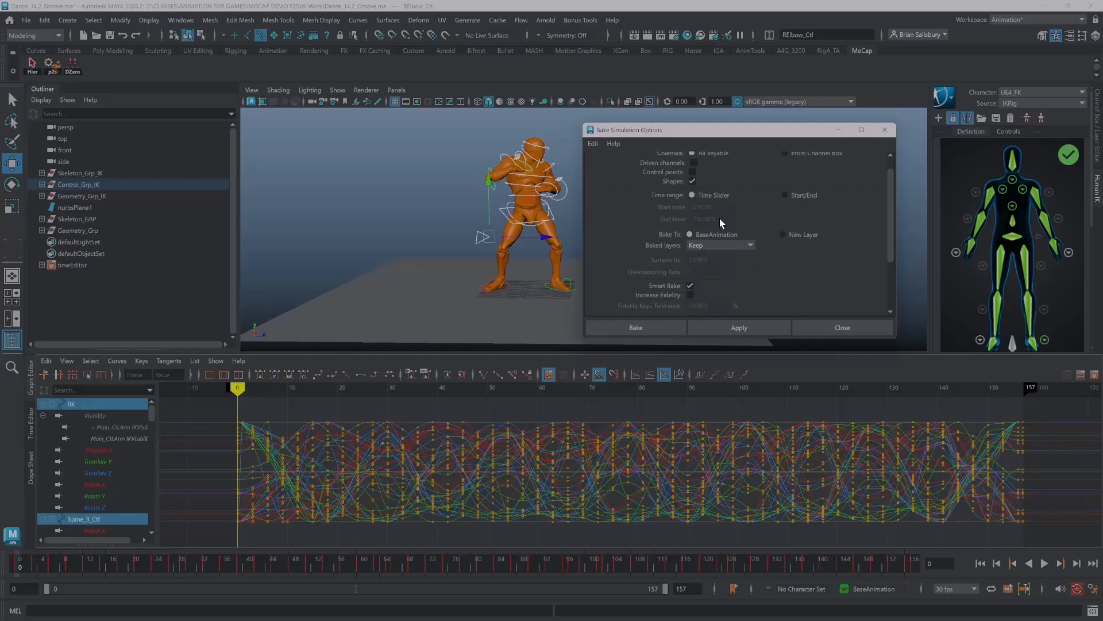
{"action": "left_click", "coordinate": [690, 285]}
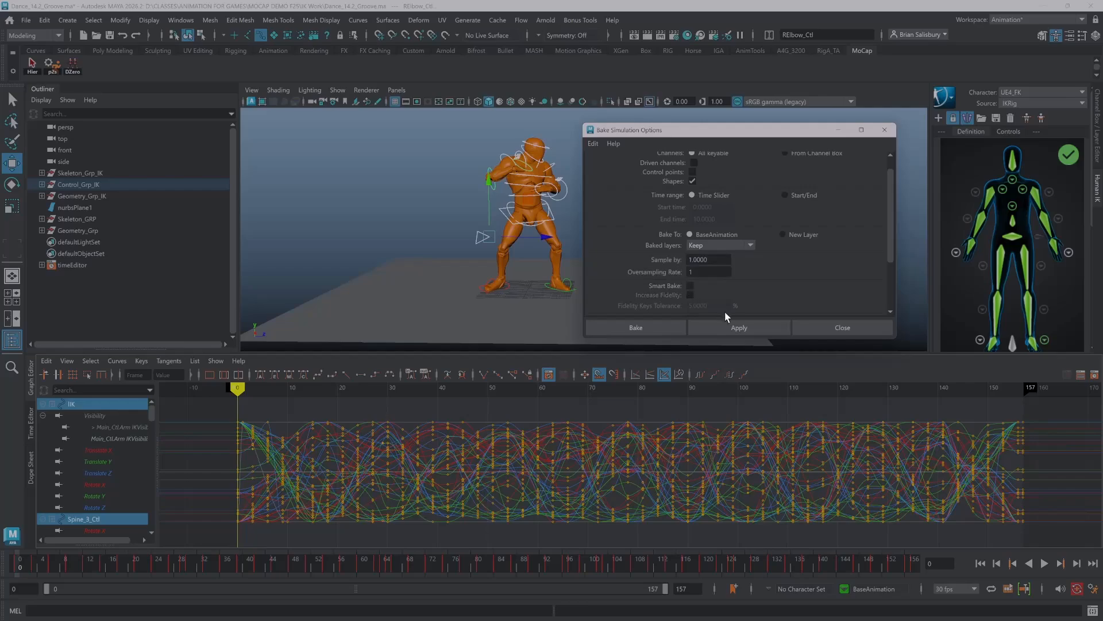
{"action": "left_click", "coordinate": [641, 328]}
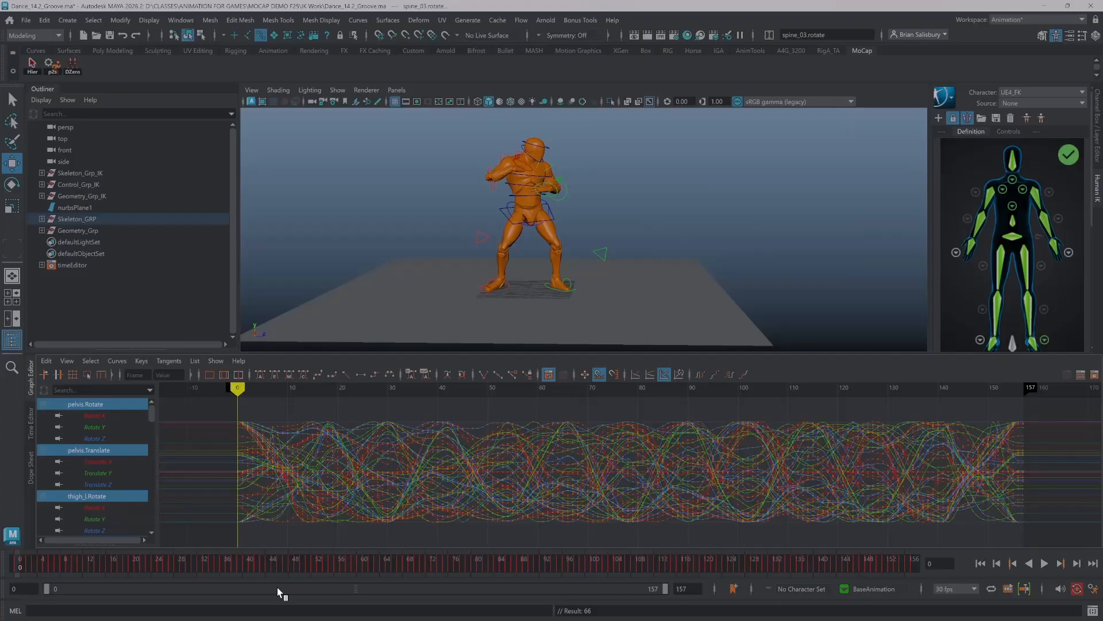
{"action": "left_click_drag", "start_coordinate": [18, 564], "coordinate": [129, 539]}
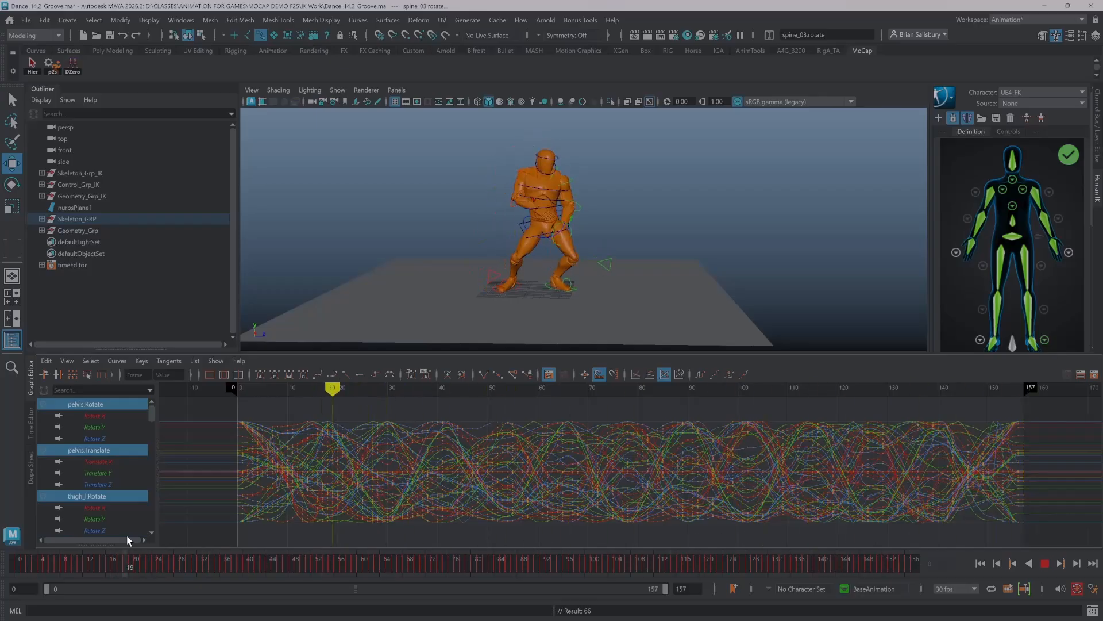
- Hide the Ctl_, Skel_IKRig_ and Man_IKRig_ display layers and scrub the baked dance to frame 157
{"action": "left_click", "coordinate": [1098, 123]}
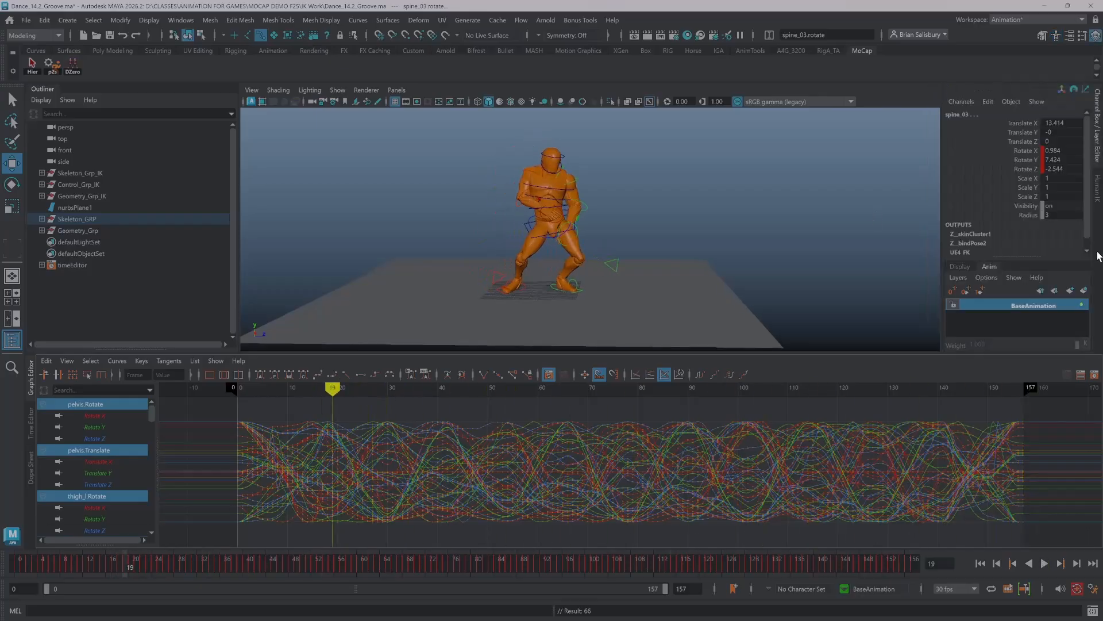
{"action": "left_click", "coordinate": [959, 266]}
{"action": "scroll", "coordinate": [966, 331], "scroll_direction": "down", "scroll_amount": 1}
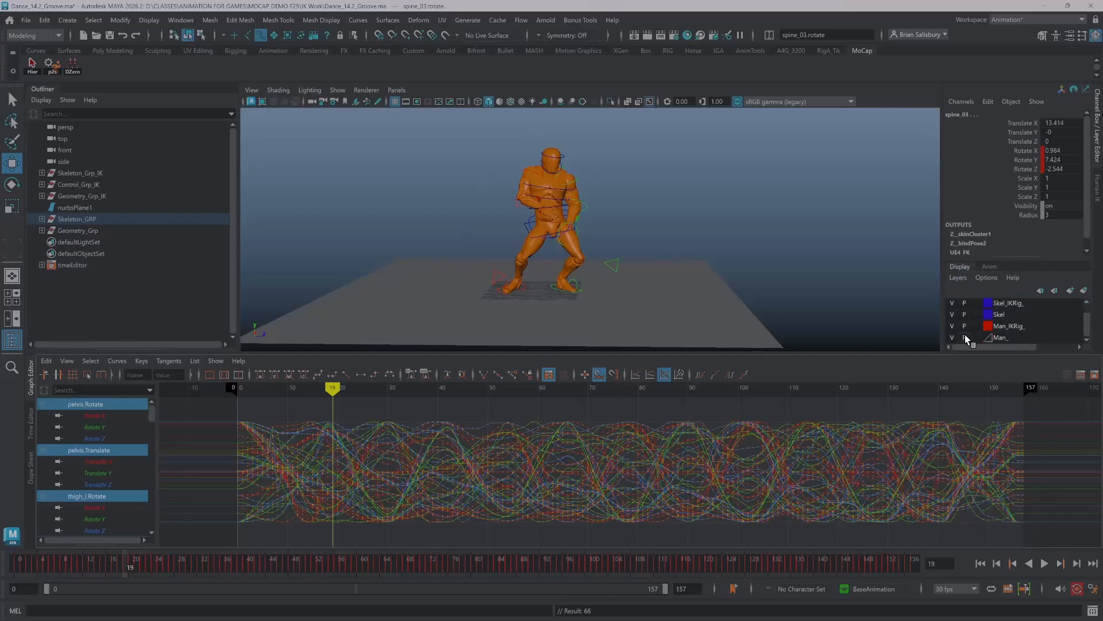
{"action": "left_click_drag", "start_coordinate": [1016, 365], "coordinate": [1020, 404]}
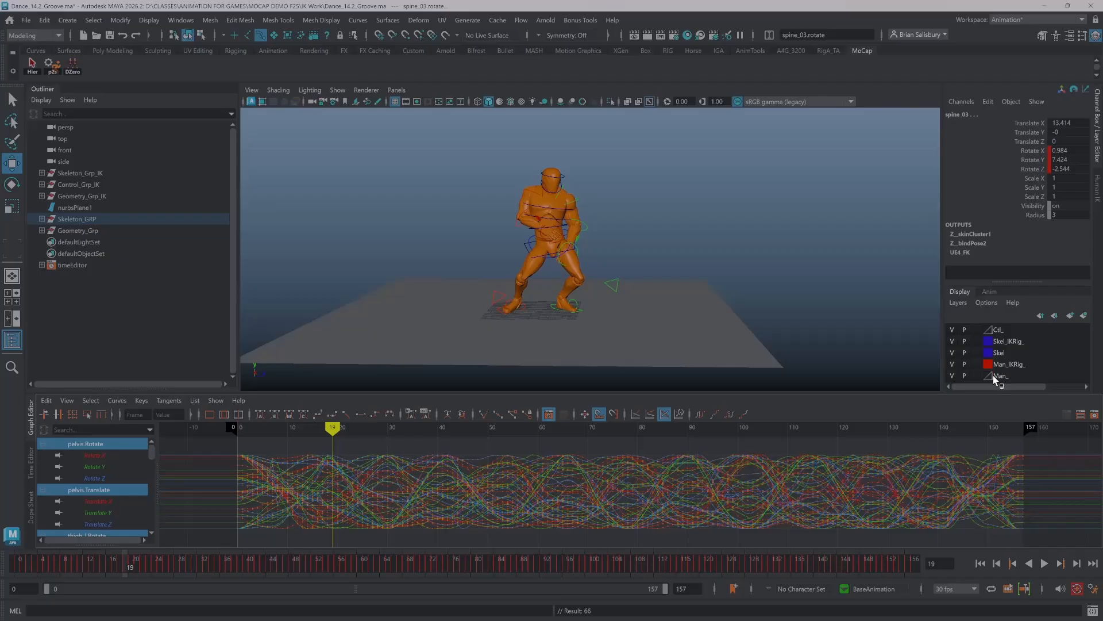
{"action": "left_click", "coordinate": [951, 331]}
{"action": "left_click", "coordinate": [951, 342]}
{"action": "left_click", "coordinate": [952, 365]}
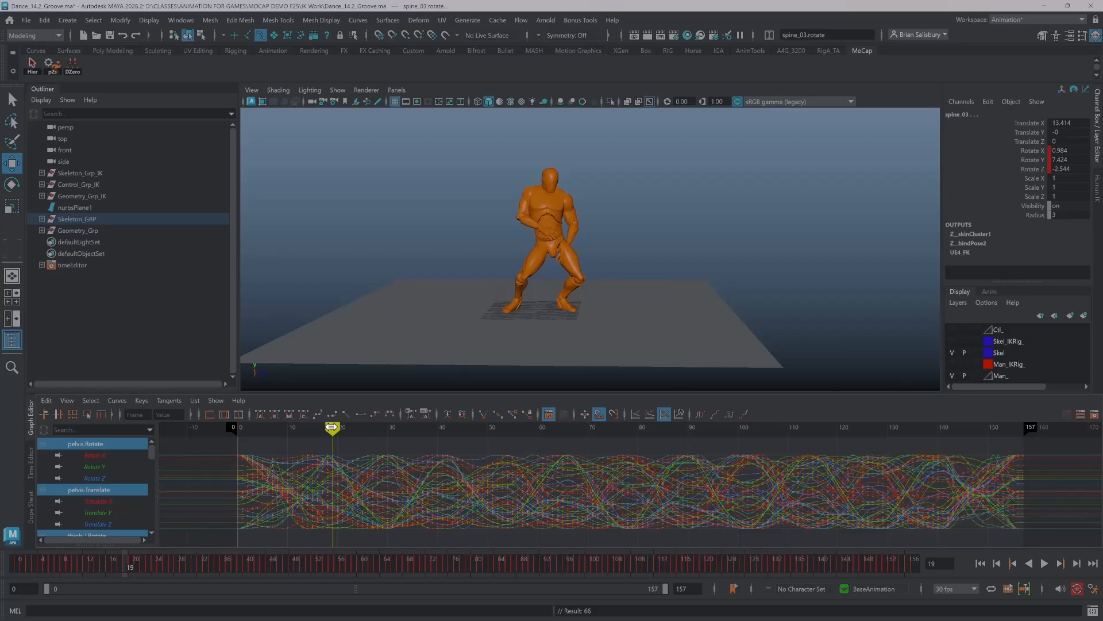
{"action": "mouse_move", "coordinate": [332, 427]}
{"action": "left_mouse_down"}
{"action": "mouse_move", "coordinate": [264, 412]}
{"action": "mouse_move", "coordinate": [487, 412]}
{"action": "mouse_move", "coordinate": [766, 377]}
{"action": "mouse_move", "coordinate": [1018, 371]}
{"action": "mouse_move", "coordinate": [860, 387]}
{"action": "mouse_move", "coordinate": [223, 402]}
{"action": "mouse_move", "coordinate": [1025, 414]}
{"action": "mouse_move", "coordinate": [245, 387]}
{"action": "mouse_move", "coordinate": [1032, 393]}
{"action": "mouse_move", "coordinate": [672, 387]}
{"action": "mouse_move", "coordinate": [239, 337]}
{"action": "mouse_move", "coordinate": [864, 333]}
{"action": "mouse_move", "coordinate": [1030, 350]}
{"action": "mouse_move", "coordinate": [793, 377]}
{"action": "mouse_move", "coordinate": [456, 381]}
{"action": "mouse_move", "coordinate": [230, 345]}
{"action": "mouse_move", "coordinate": [264, 362]}
{"action": "mouse_move", "coordinate": [971, 398]}
{"action": "mouse_move", "coordinate": [1020, 410]}
{"action": "mouse_move", "coordinate": [1025, 400]}
{"action": "mouse_move", "coordinate": [1005, 390]}
{"action": "mouse_move", "coordinate": [251, 364]}
{"action": "mouse_move", "coordinate": [240, 360]}
{"action": "mouse_move", "coordinate": [629, 401]}
{"action": "mouse_move", "coordinate": [1025, 391]}
{"action": "mouse_move", "coordinate": [732, 387]}
{"action": "mouse_move", "coordinate": [235, 333]}
{"action": "mouse_move", "coordinate": [403, 356]}
{"action": "mouse_move", "coordinate": [854, 365]}
{"action": "mouse_move", "coordinate": [1051, 382]}
{"action": "mouse_move", "coordinate": [824, 380]}
{"action": "mouse_move", "coordinate": [226, 342]}
{"action": "mouse_move", "coordinate": [283, 360]}
{"action": "mouse_move", "coordinate": [1026, 357]}
{"action": "mouse_move", "coordinate": [760, 376]}
{"action": "mouse_move", "coordinate": [247, 362]}
{"action": "mouse_move", "coordinate": [238, 360]}
{"action": "mouse_move", "coordinate": [1024, 366]}
{"action": "left_mouse_up"}
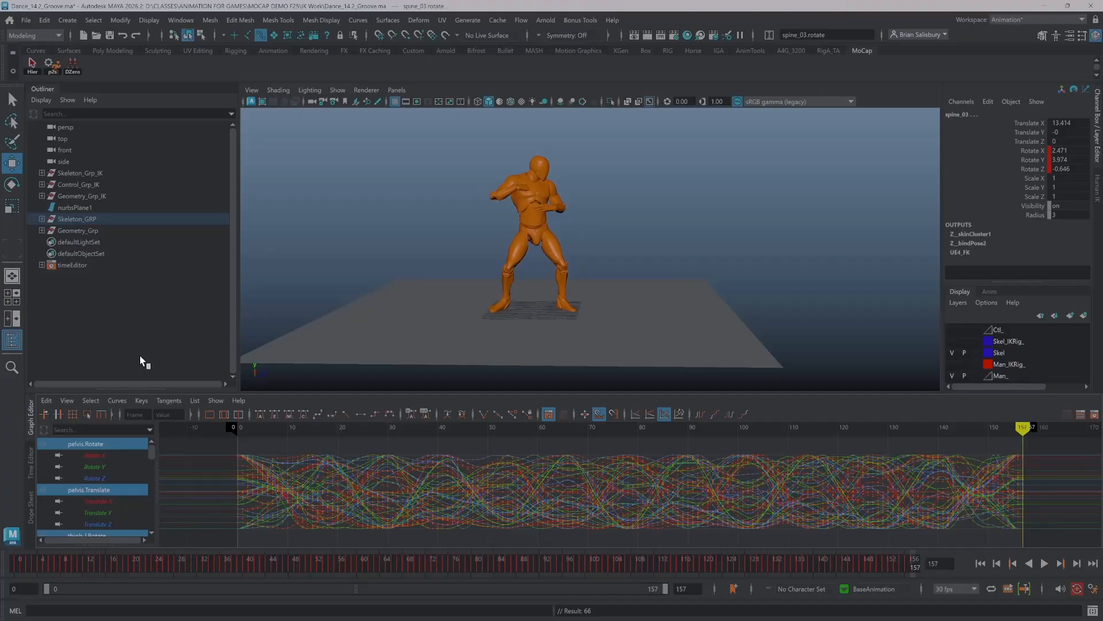
- Select Skeleton_GRP with all its joints from pelvis to thigh_twist_01_r and add their animation as a Time Editor clip
{"action": "left_click", "coordinate": [29, 466]}
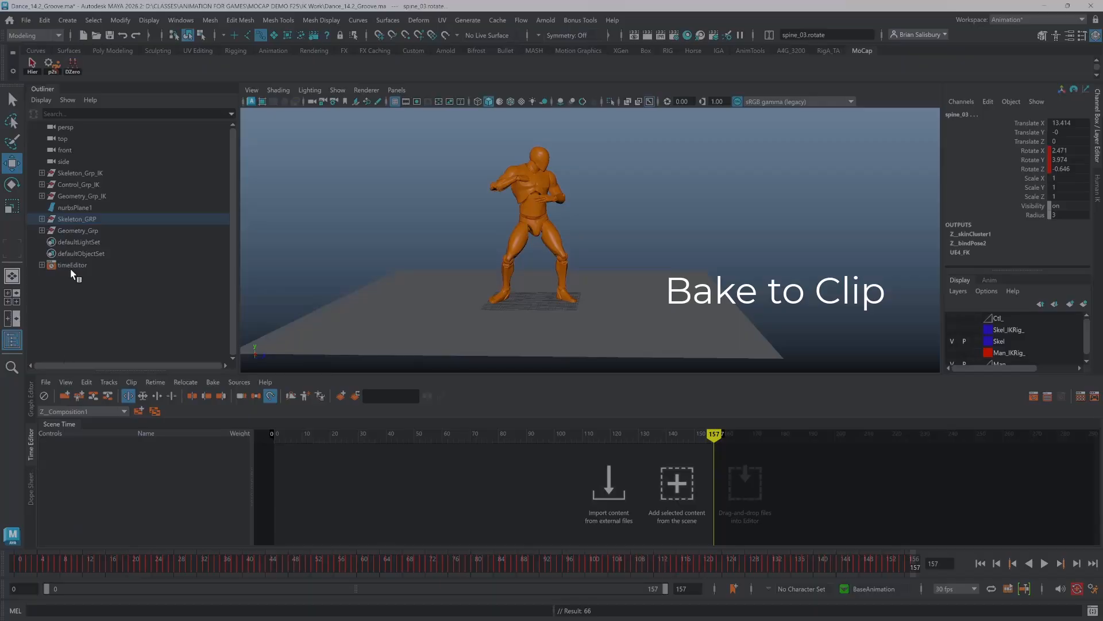
{"action": "left_click", "coordinate": [41, 219]}
{"action": "left_click", "coordinate": [81, 229]}
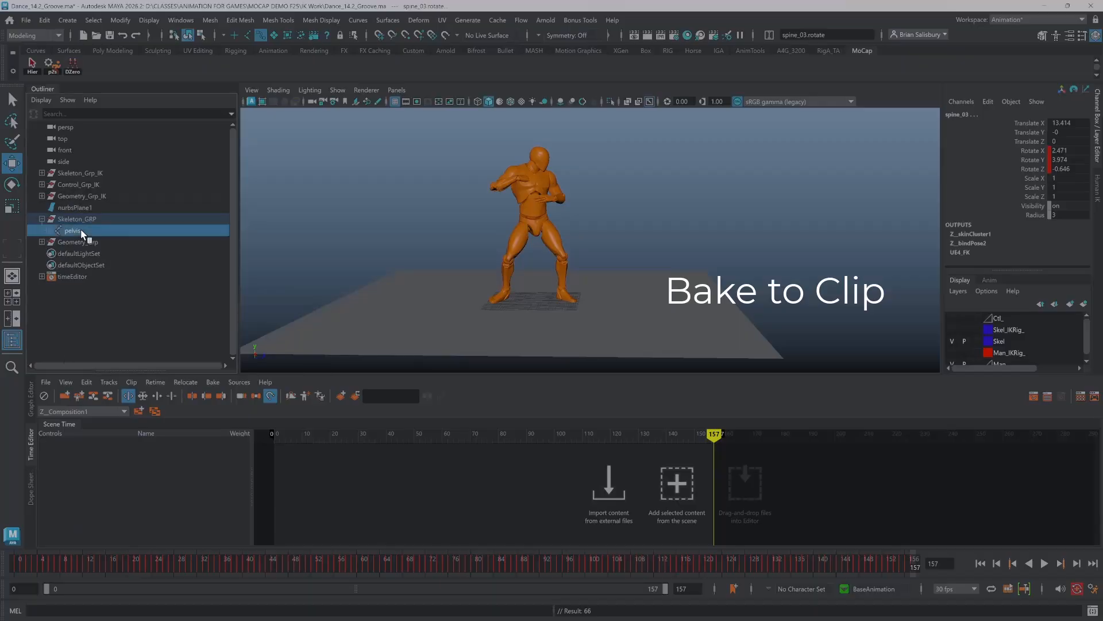
{"action": "left_click", "coordinate": [48, 230], "text": "shift"}
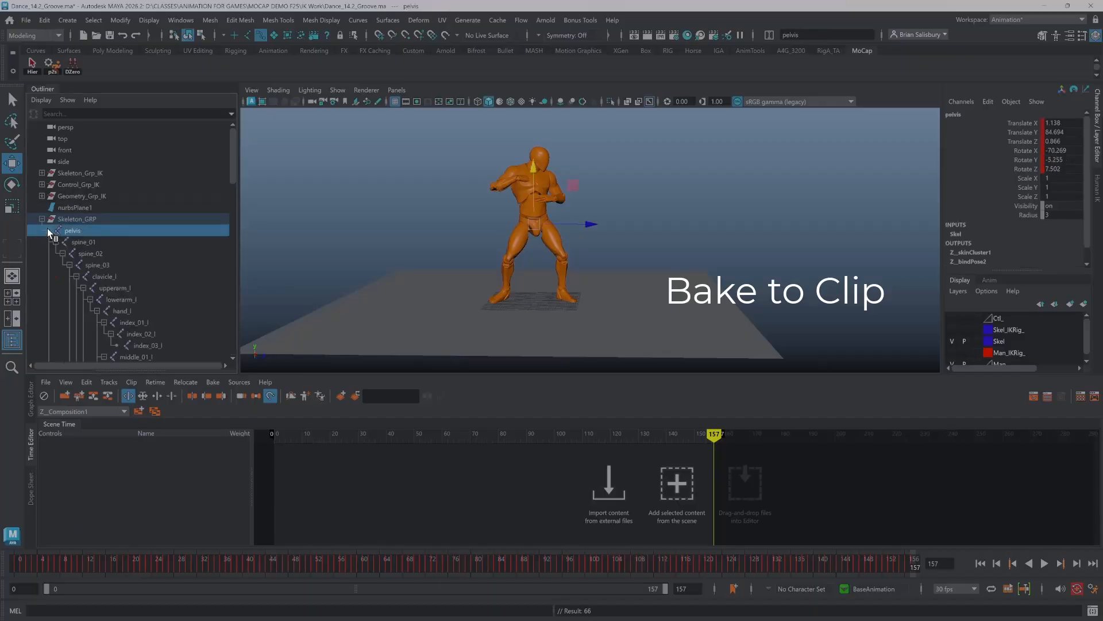
{"action": "scroll", "coordinate": [116, 224], "scroll_direction": "down", "scroll_amount": 15}
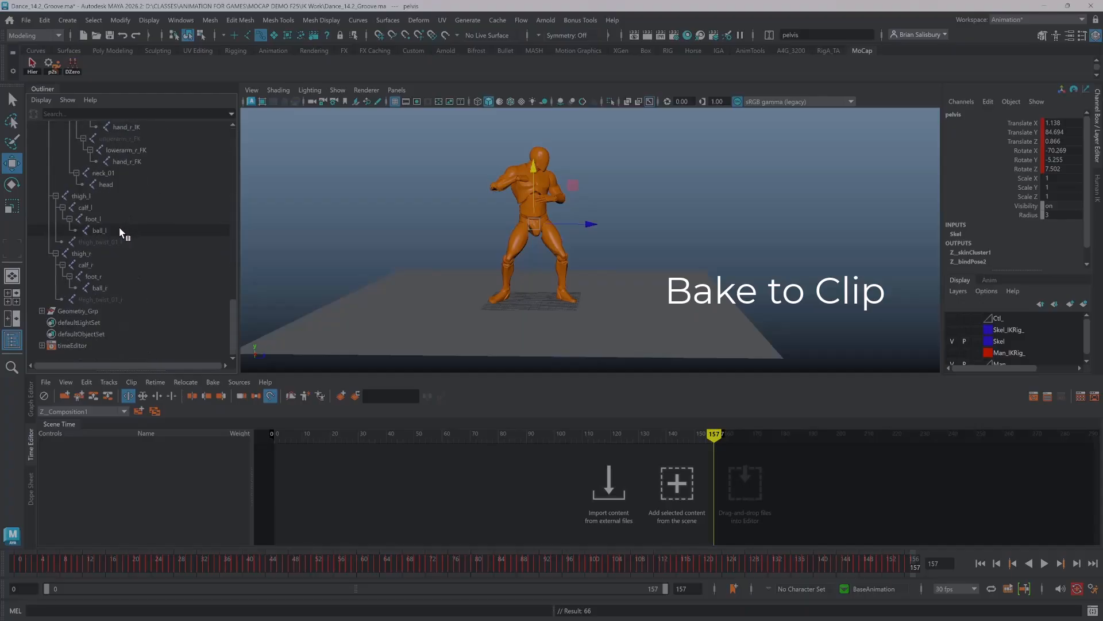
{"action": "left_click", "coordinate": [95, 298], "text": "shift"}
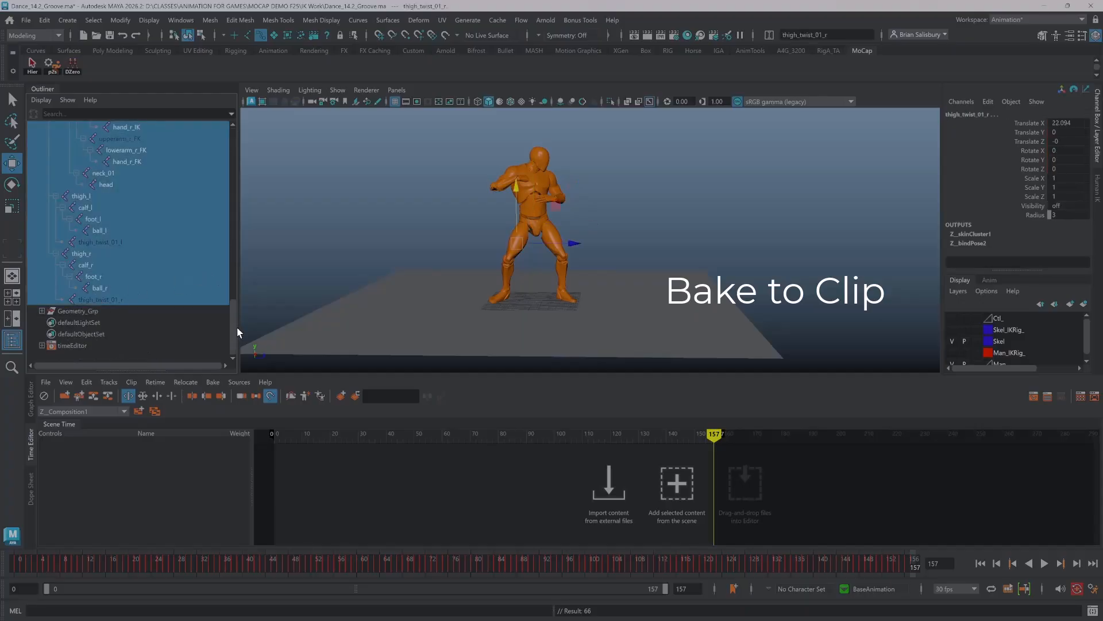
{"action": "left_click_drag", "start_coordinate": [230, 320], "coordinate": [239, 193]}
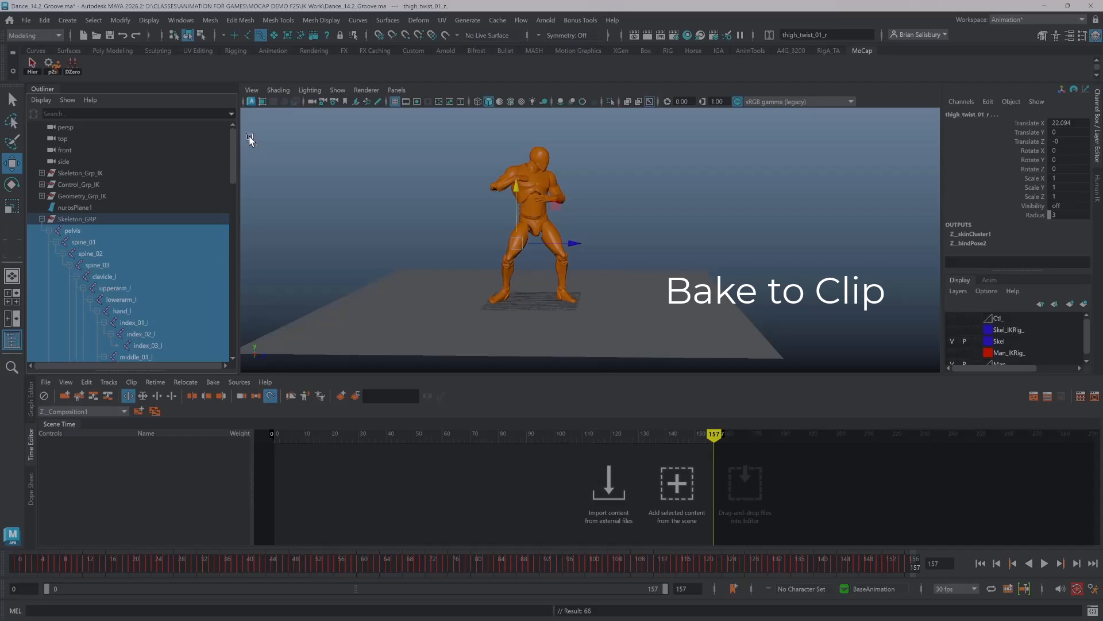
{"action": "left_click", "coordinate": [46, 383]}
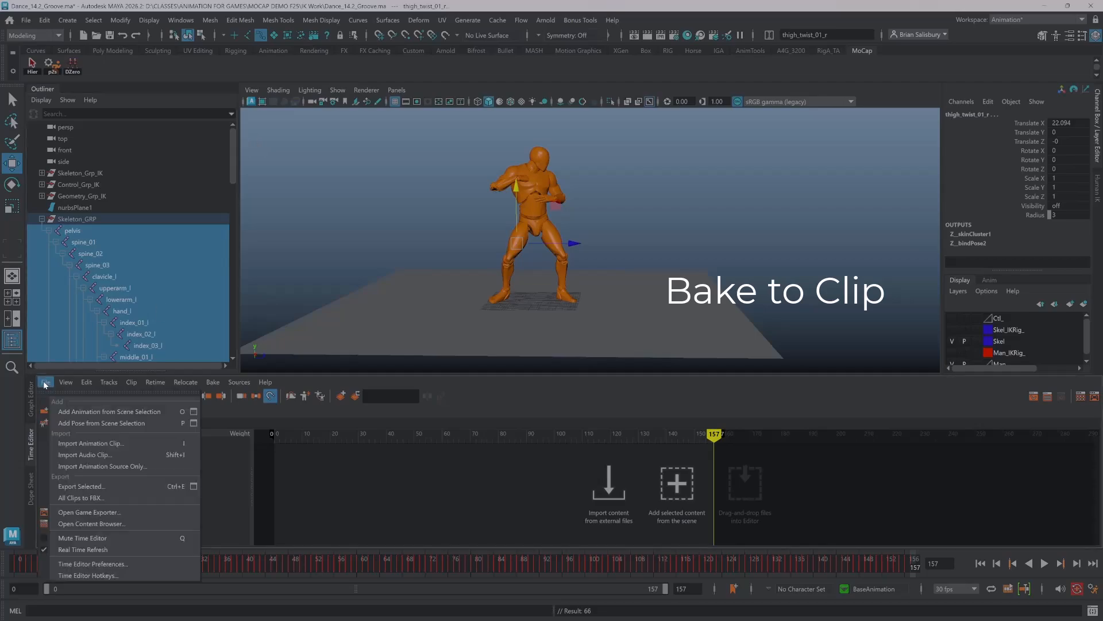
{"action": "left_click", "coordinate": [121, 413]}
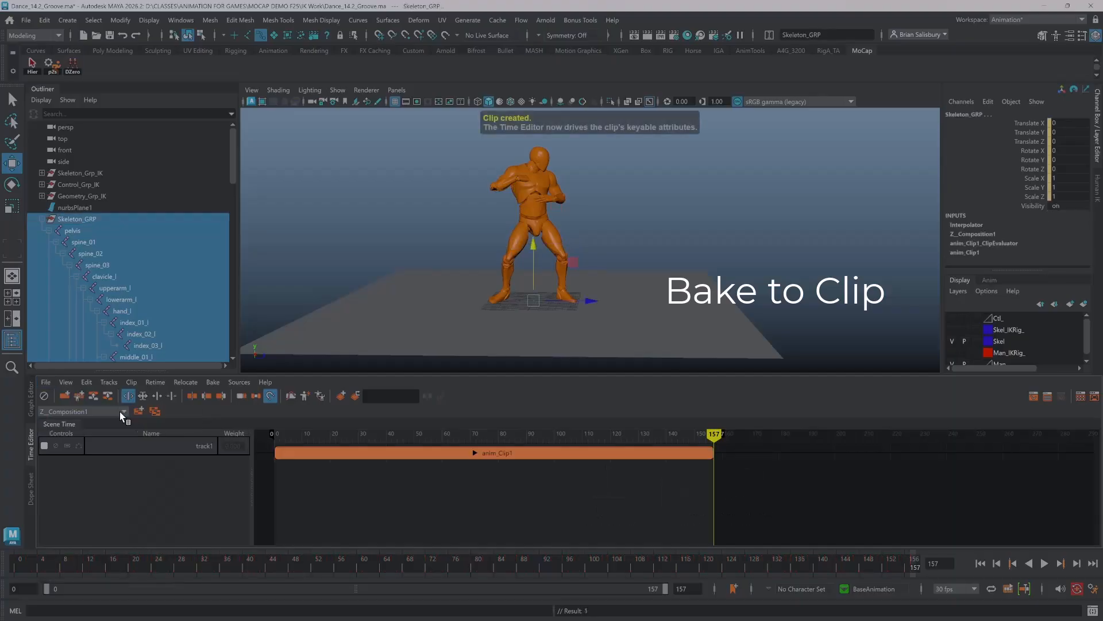
- Rename the new Time Editor clip as Dance_14.2
{"action": "left_click", "coordinate": [425, 454]}
{"action": "right_click", "coordinate": [426, 454]}
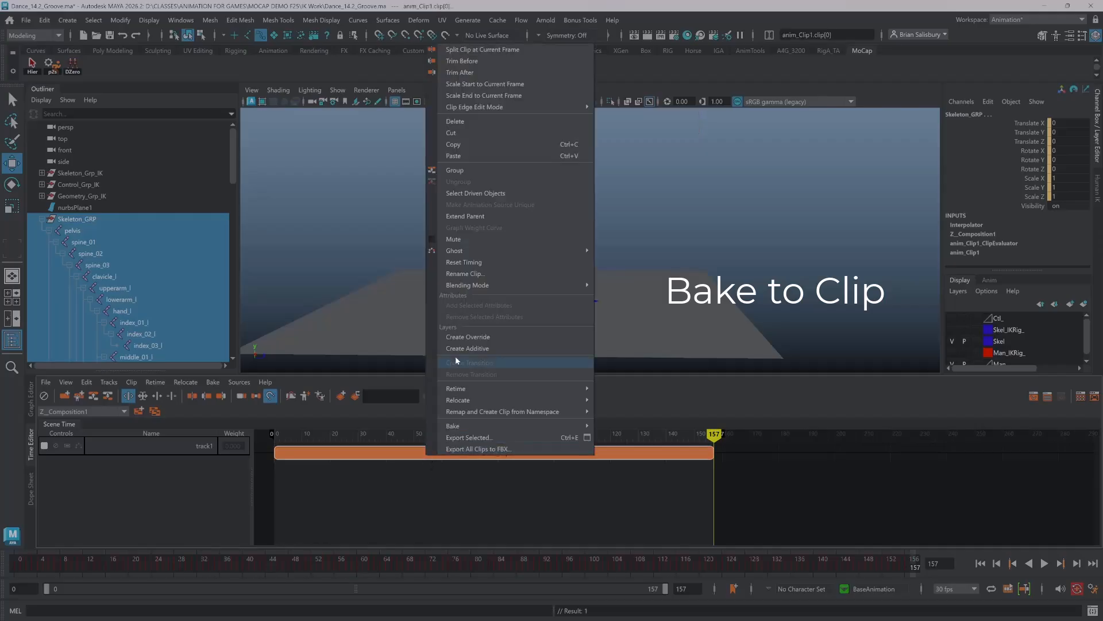
{"action": "left_click", "coordinate": [470, 275]}
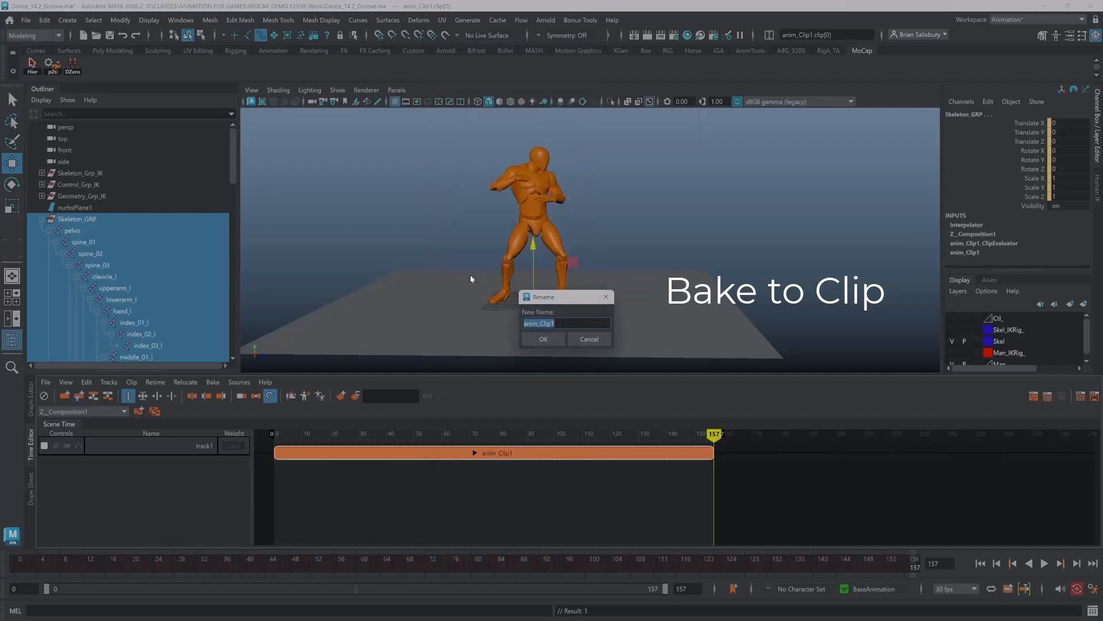
{"action": "type", "text": "Dance_13"}
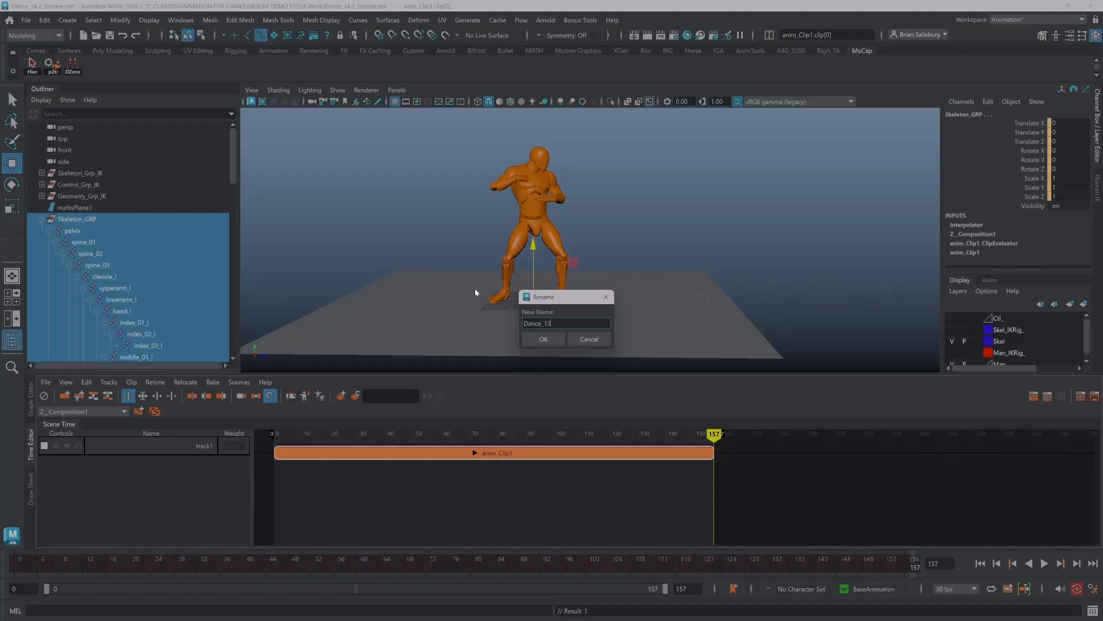
{"action": "key", "text": "BackSpace"}
{"action": "type", "text": "4.2"}
{"action": "left_click", "coordinate": [550, 341]}
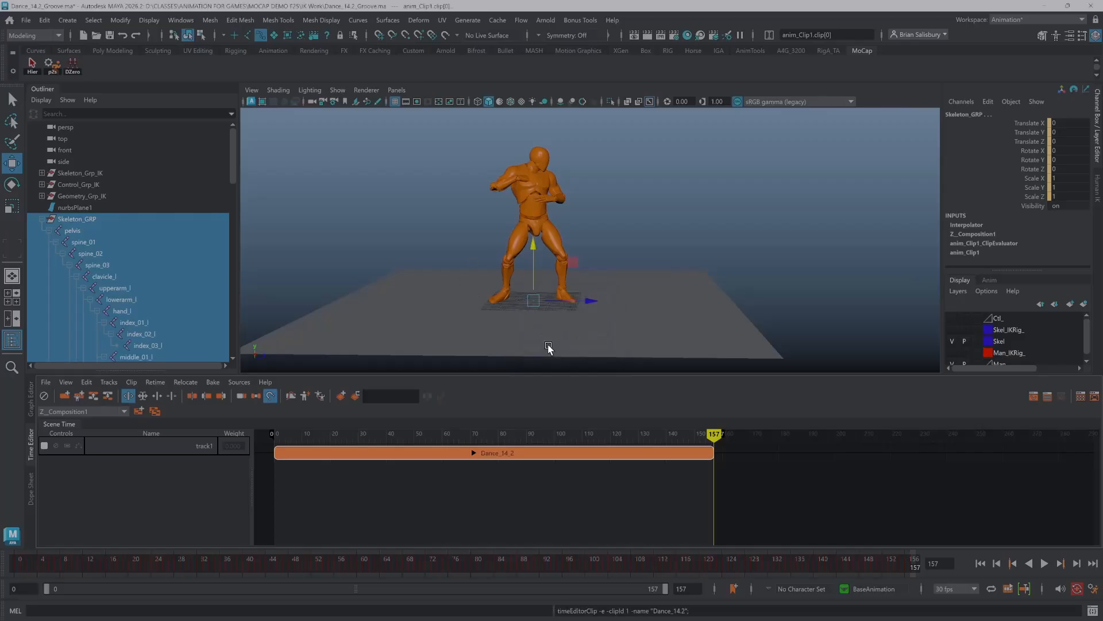
- Export the Dance_14.2 clip in FBX format to the MOCAP DEMO F25 Clips folder as Dance_14.2.fbx, without replacing Dance_10.fbx
{"action": "right_click", "coordinate": [587, 454]}
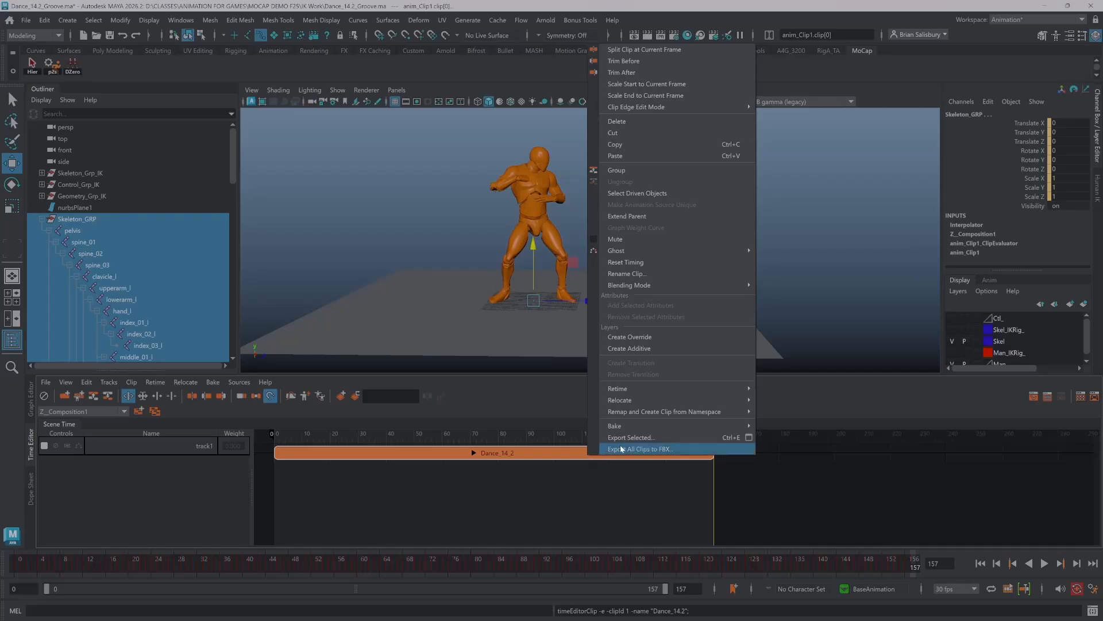
{"action": "left_click", "coordinate": [749, 438]}
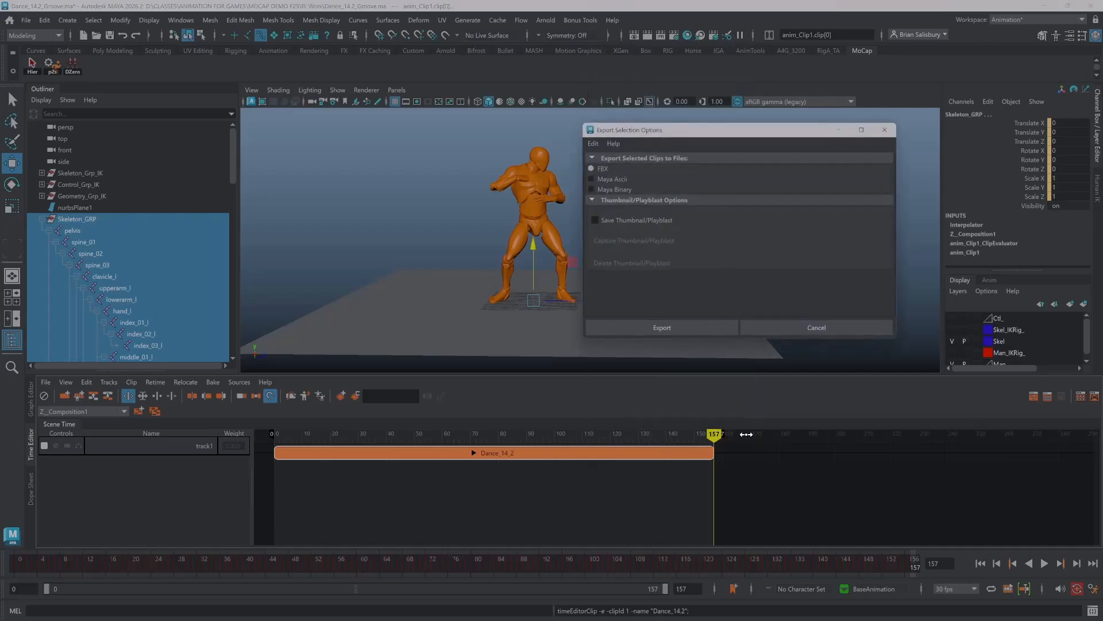
{"action": "left_click", "coordinate": [660, 327]}
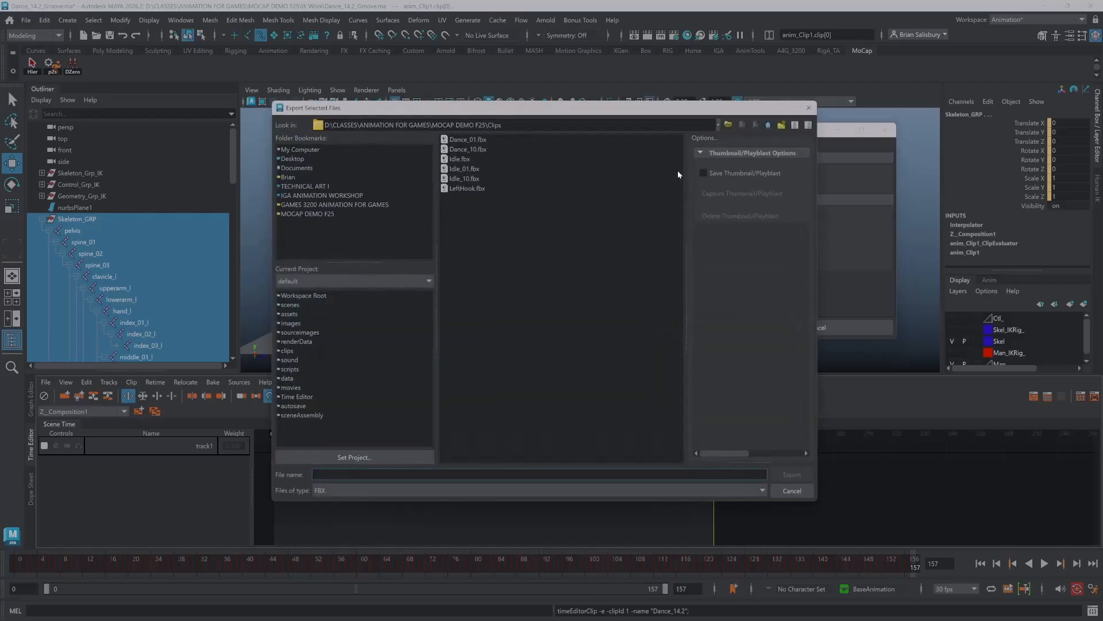
{"action": "left_click", "coordinate": [312, 213]}
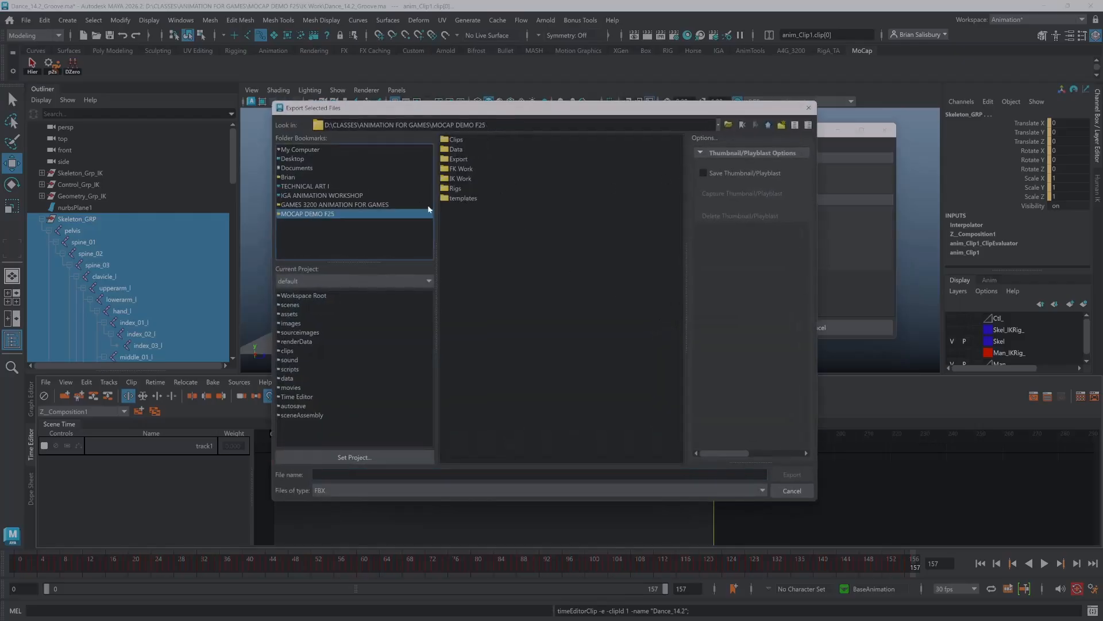
{"action": "double_click", "coordinate": [466, 140]}
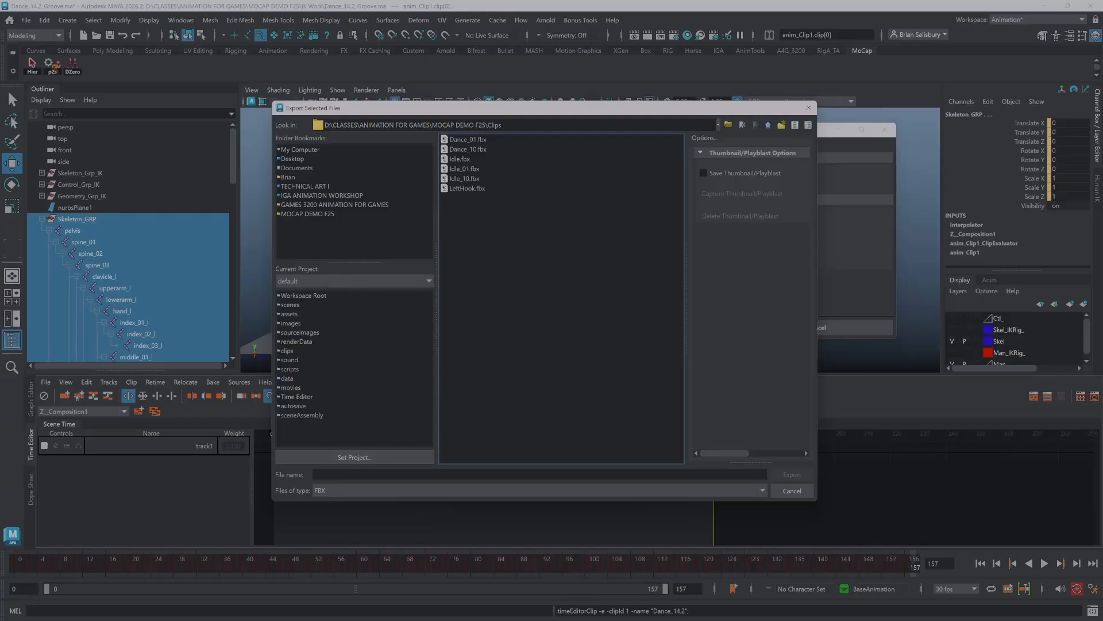
{"action": "double_click", "coordinate": [470, 149]}
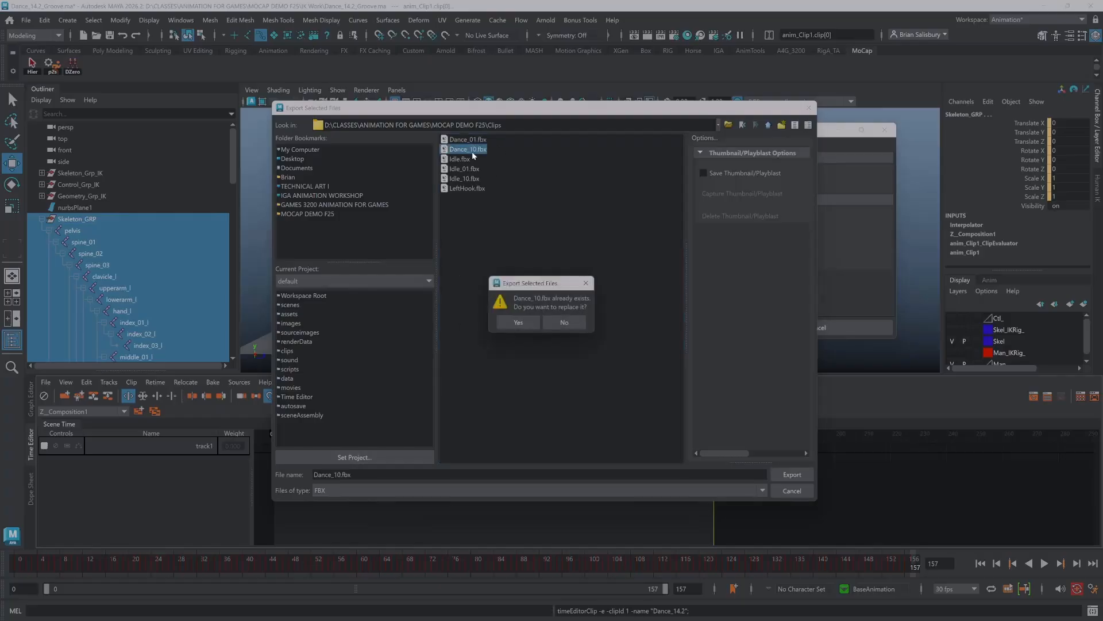
{"action": "left_click", "coordinate": [563, 324]}
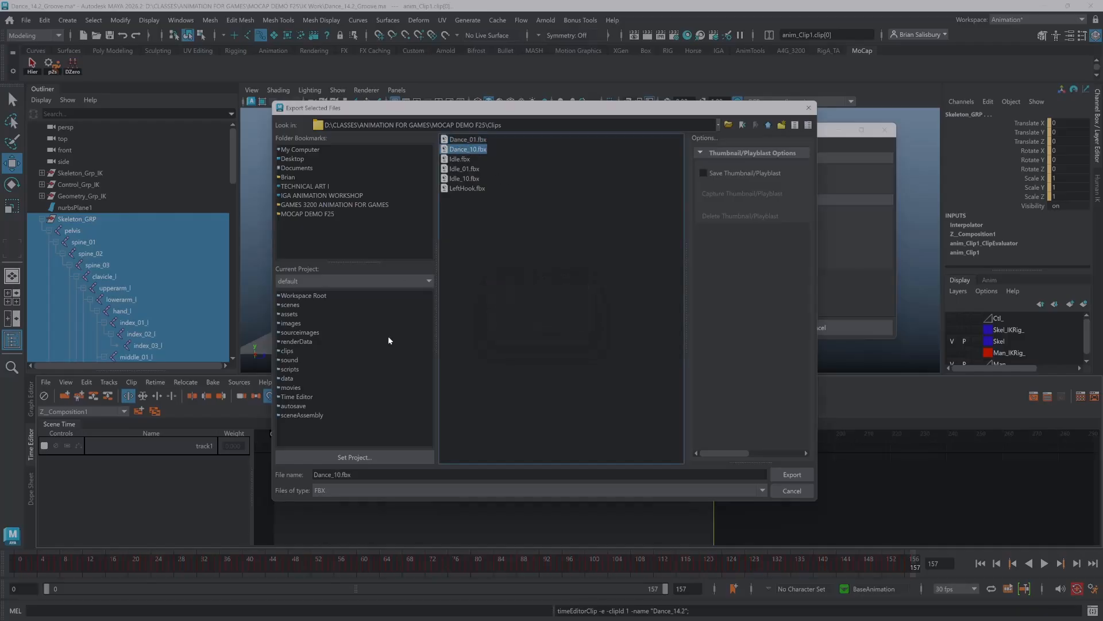
{"action": "left_click", "coordinate": [352, 475]}
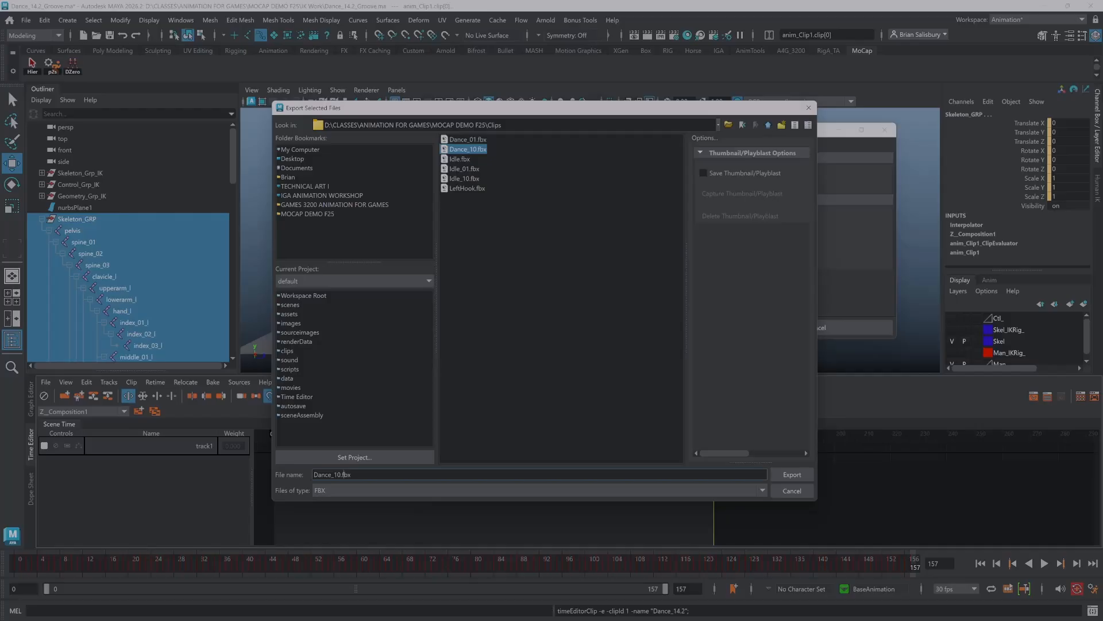
{"action": "key", "text": "BackSpace"}
{"action": "type", "text": "4.2"}
{"action": "left_click", "coordinate": [792, 474]}
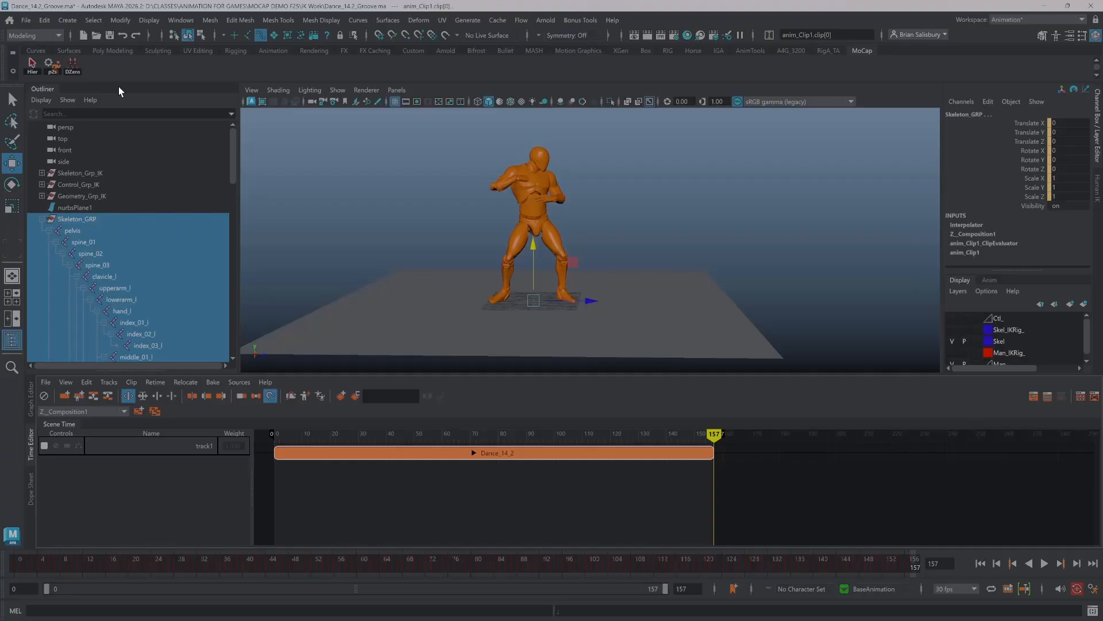
- Start a new empty scene, discarding the changes to Dance_14.2_Groove.ma
{"action": "left_click", "coordinate": [26, 21]}
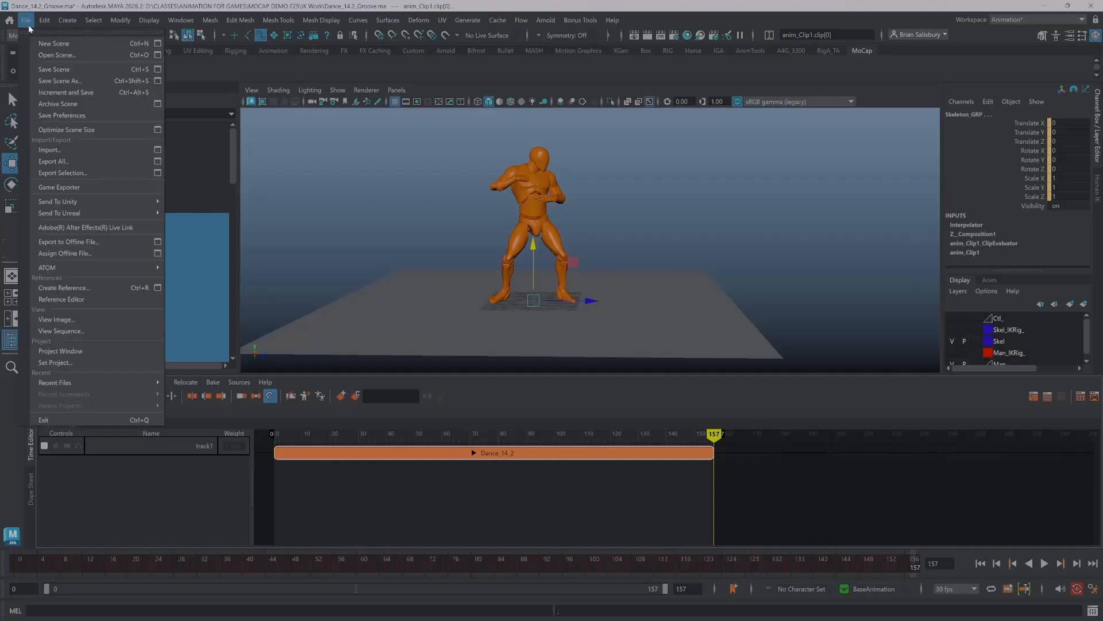
{"action": "left_click", "coordinate": [45, 45]}
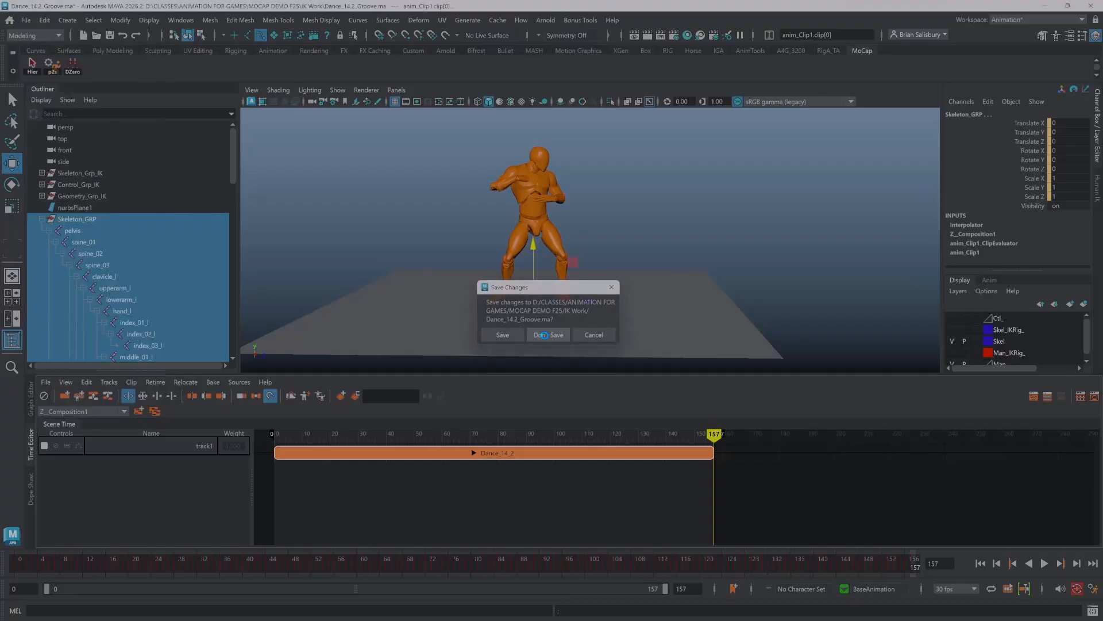
{"action": "left_click", "coordinate": [543, 336]}
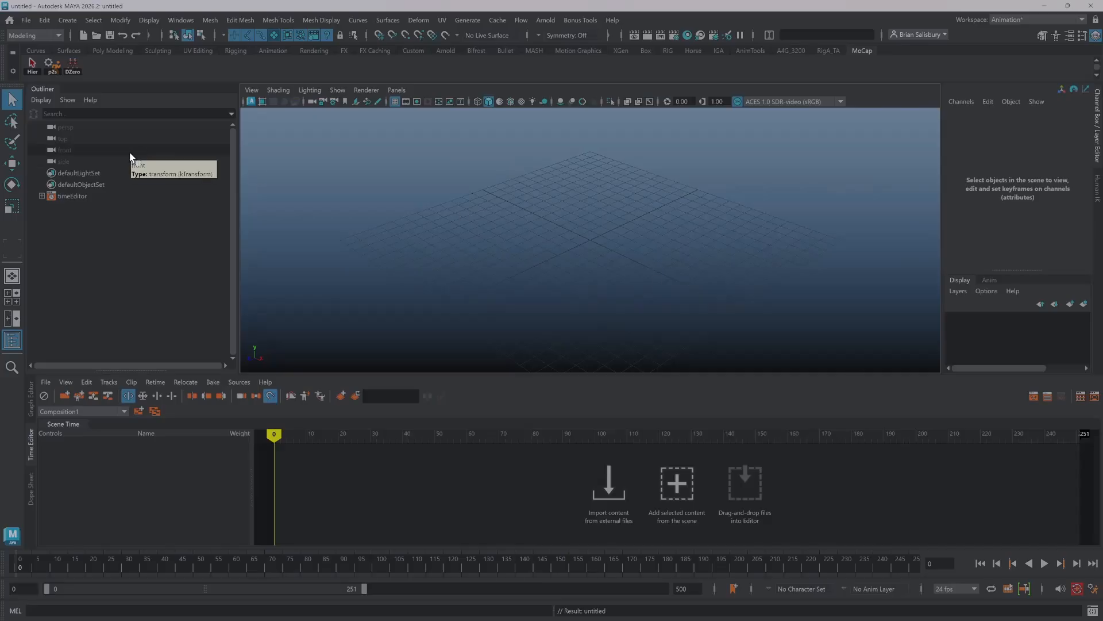
- Open the FK rig scene UE4Man_FK.ma from the Rigs folder of MOCAP DEMO F25
{"action": "left_click", "coordinate": [26, 23]}
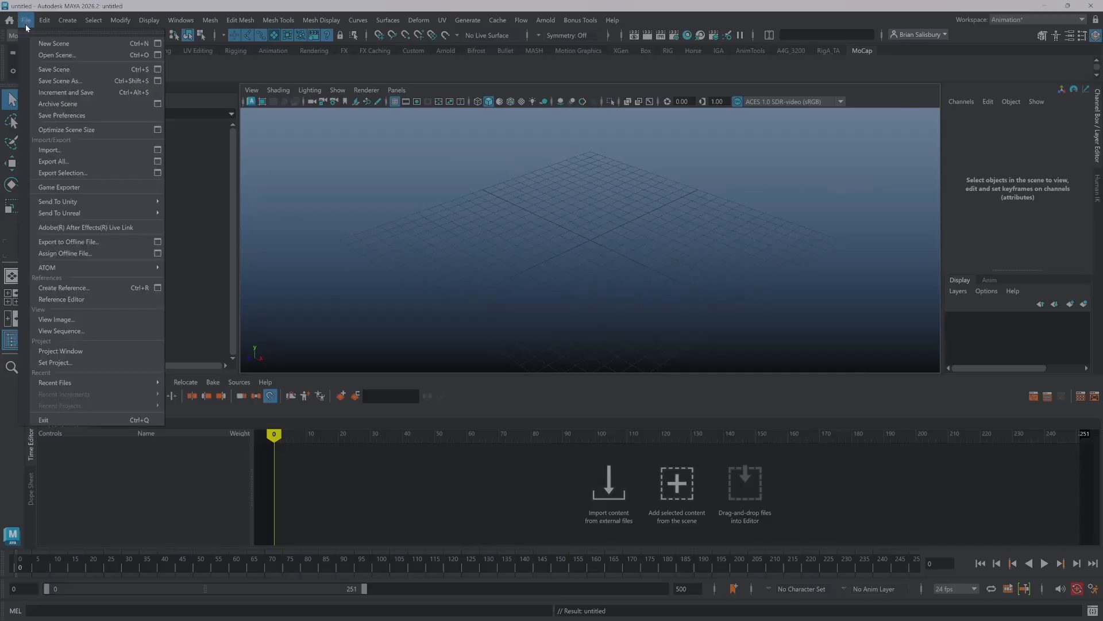
{"action": "left_click", "coordinate": [57, 55]}
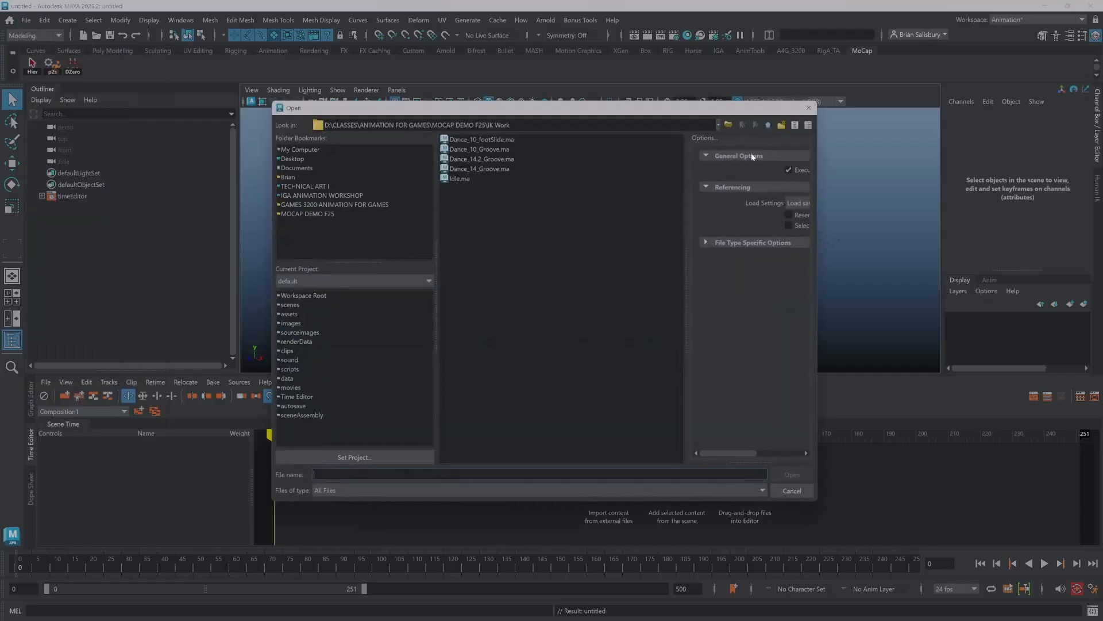
{"action": "left_click", "coordinate": [299, 215]}
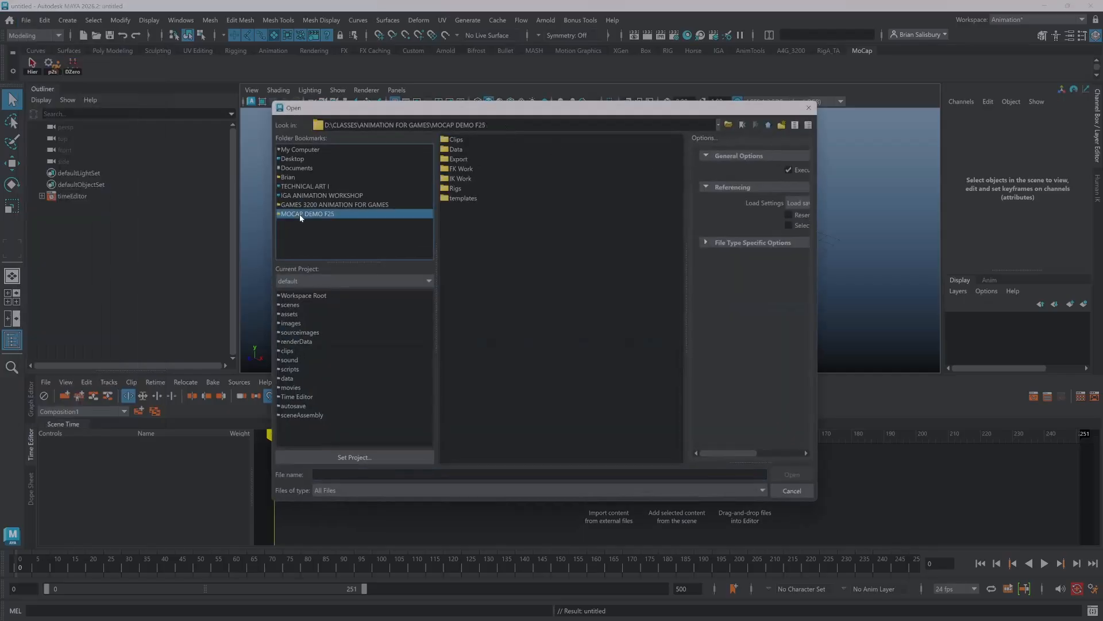
{"action": "double_click", "coordinate": [463, 188]}
{"action": "left_click", "coordinate": [468, 139]}
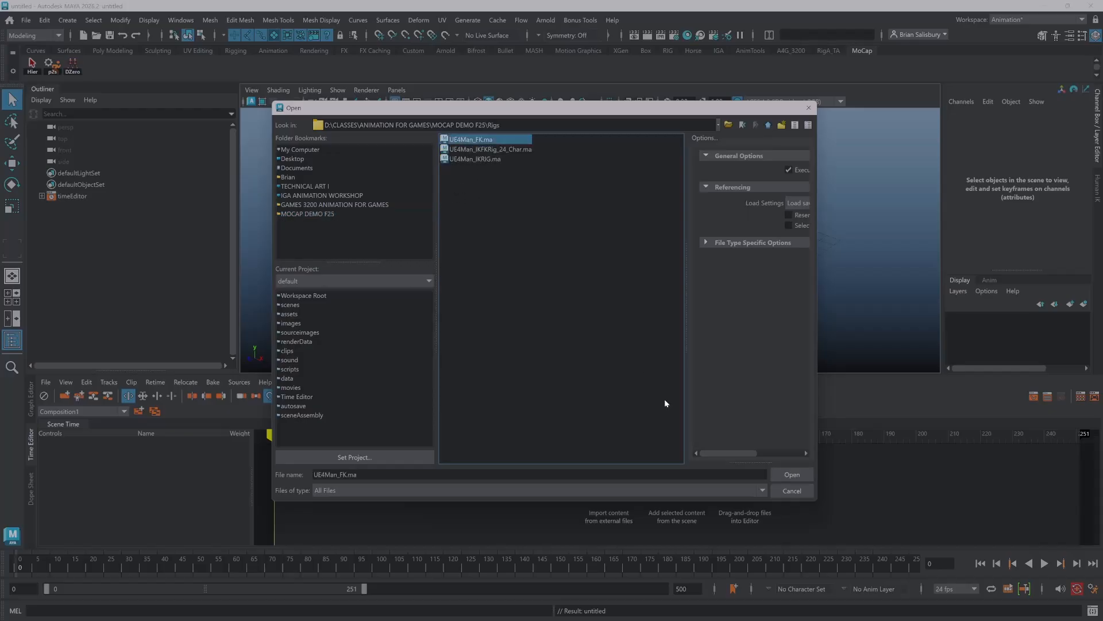
{"action": "left_click", "coordinate": [801, 477]}
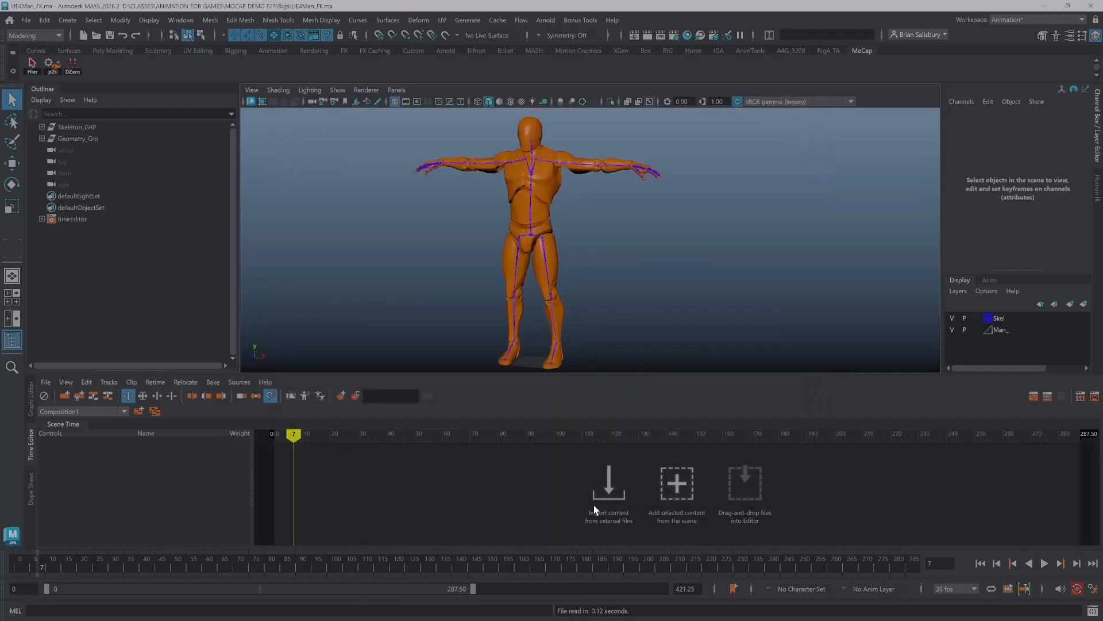
- Return the rig scene to frame 0 and import Dance_14.2.fbx from the Clips folder as a Time Editor animation clip
{"action": "key", "text": "alt+v"}
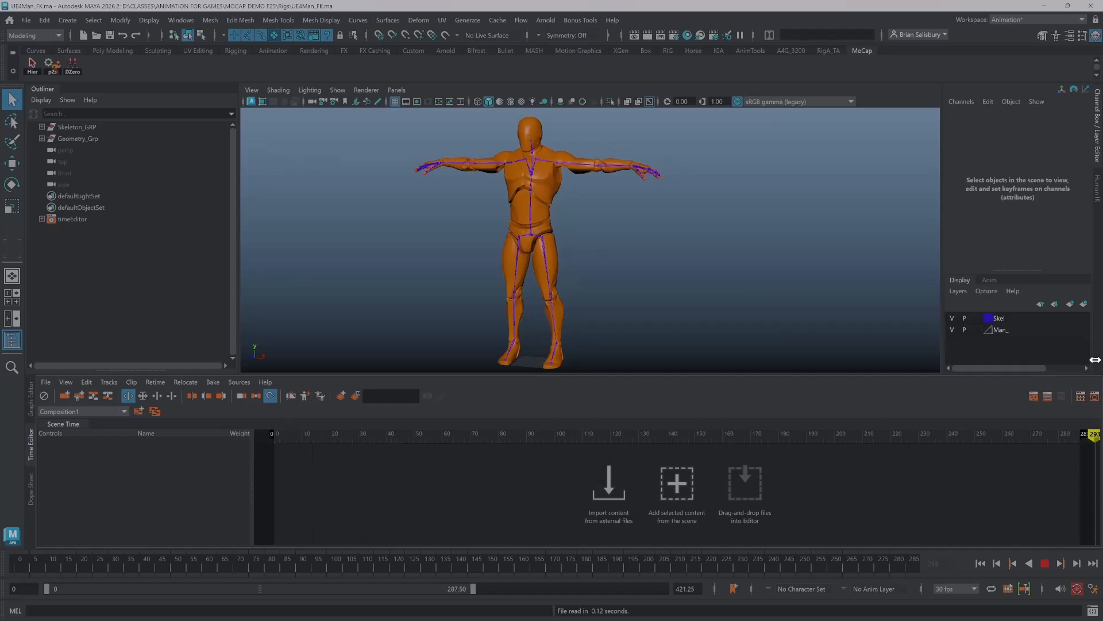
{"action": "left_click_drag", "start_coordinate": [1084, 357], "coordinate": [270, 278]}
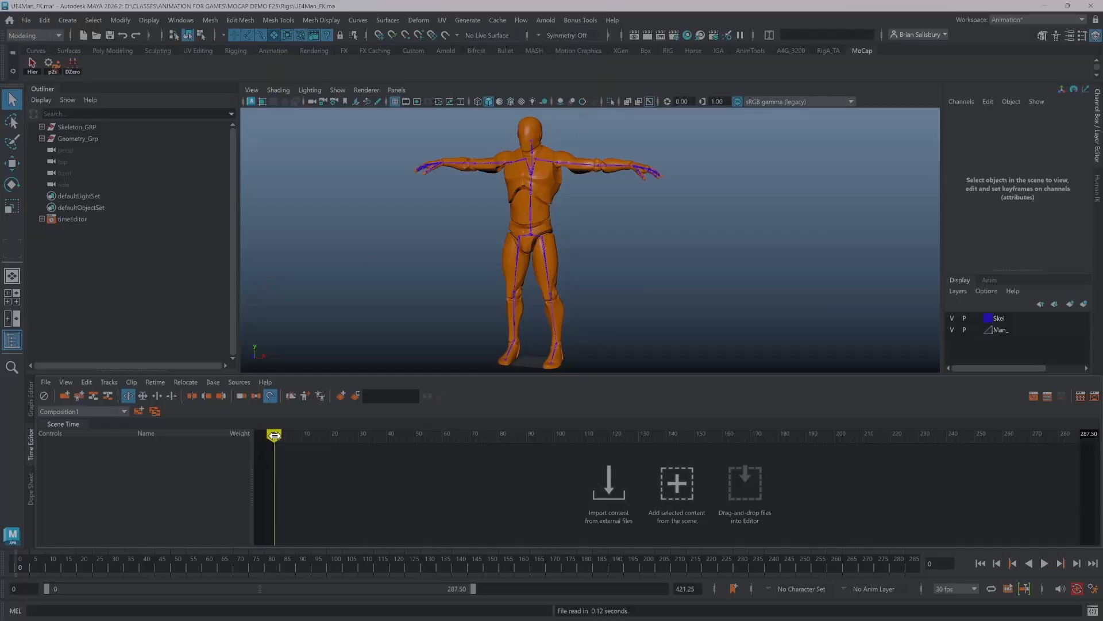
{"action": "key", "text": "alt+v"}
{"action": "left_click_drag", "start_coordinate": [843, 407], "coordinate": [275, 385]}
{"action": "left_click", "coordinate": [46, 382]}
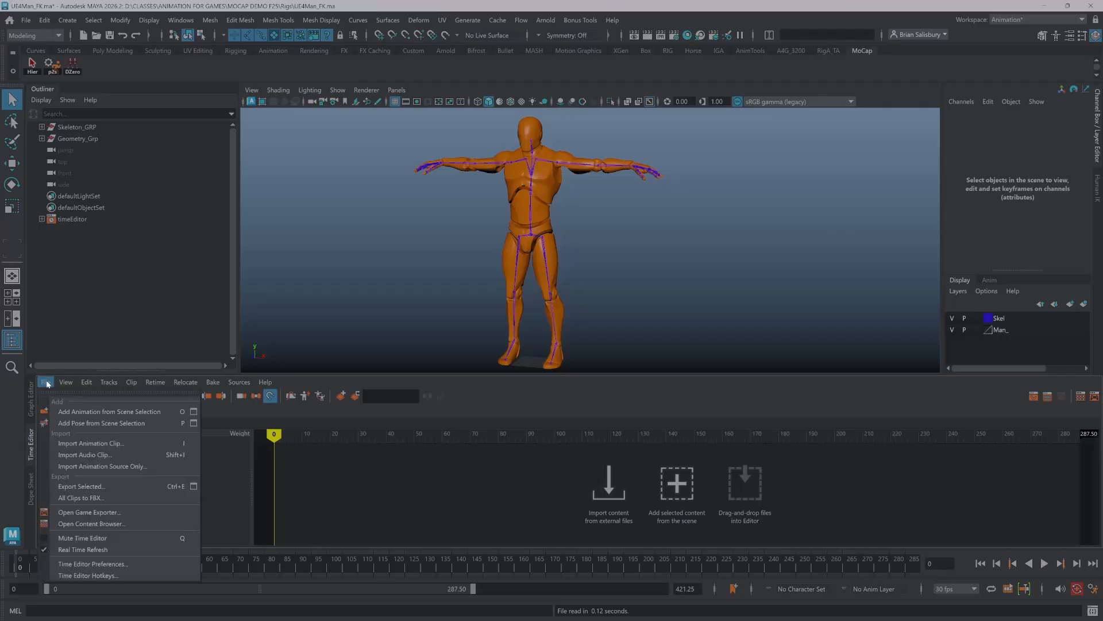
{"action": "left_click", "coordinate": [87, 443]}
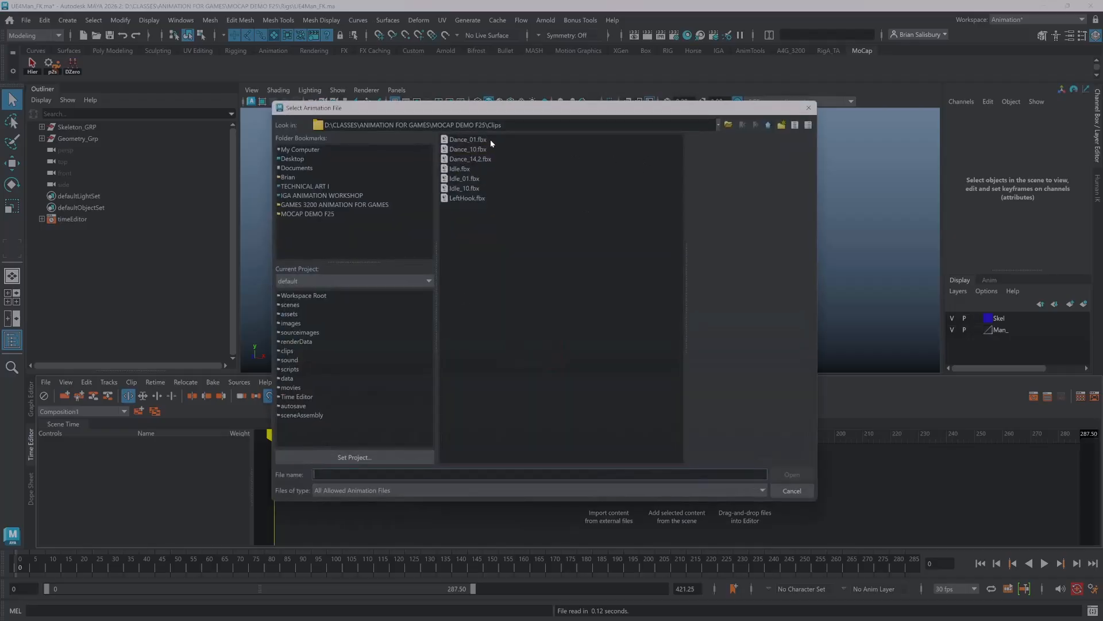
{"action": "left_click", "coordinate": [483, 159]}
{"action": "left_click", "coordinate": [791, 475]}
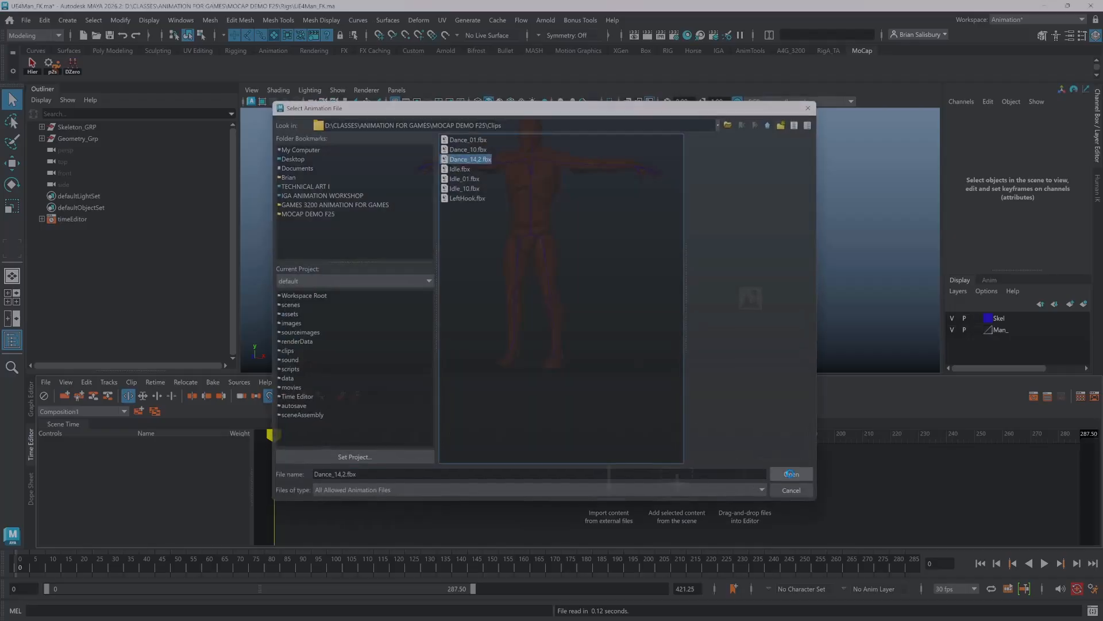
- Scrub the imported dance clip and view the character from the front to review its motion
{"action": "left_click_drag", "start_coordinate": [275, 438], "coordinate": [397, 375]}
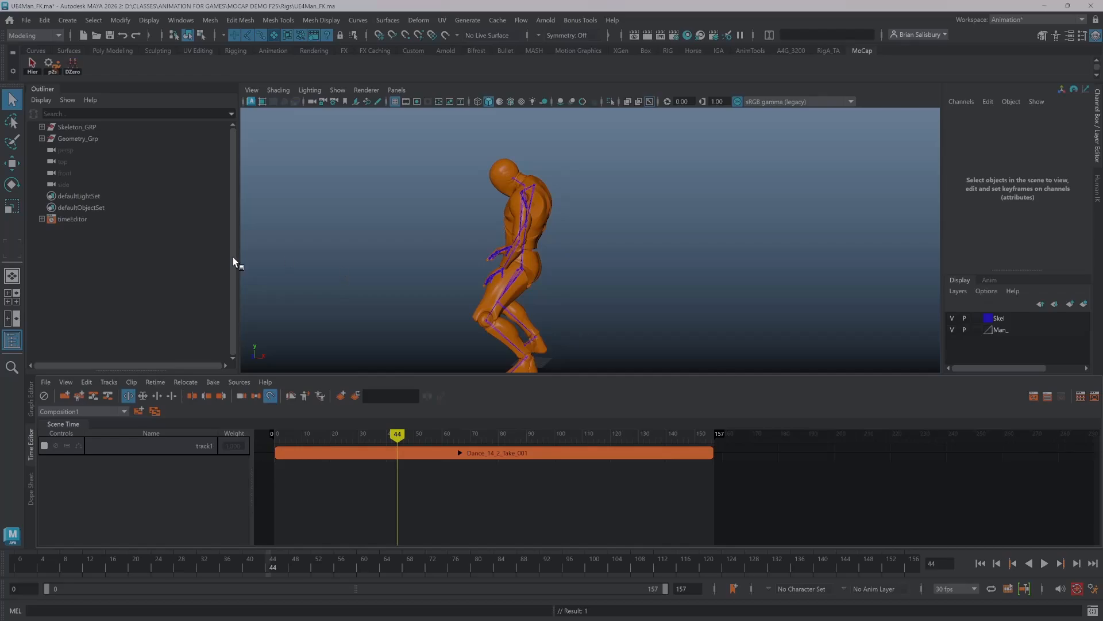
{"action": "left_click_drag", "start_coordinate": [320, 228], "coordinate": [462, 222], "text": "alt"}
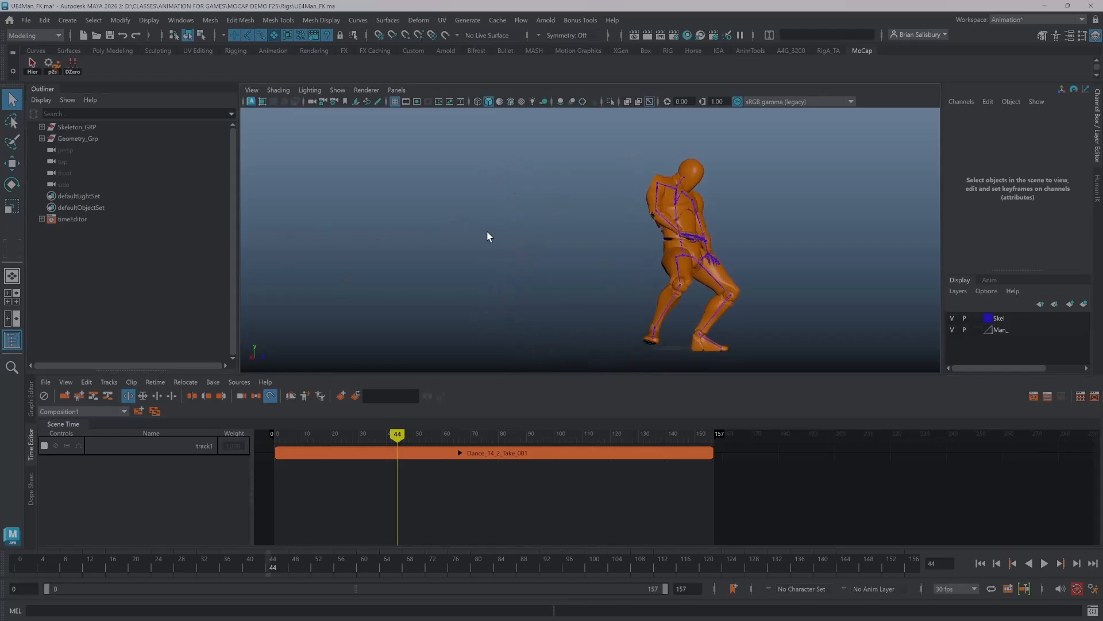
{"action": "right_click_drag", "start_coordinate": [488, 235], "coordinate": [273, 221], "text": "alt"}
{"action": "left_click_drag", "start_coordinate": [274, 221], "coordinate": [431, 229], "text": "alt"}
{"action": "middle_click_drag", "start_coordinate": [431, 229], "coordinate": [244, 230], "text": "alt"}
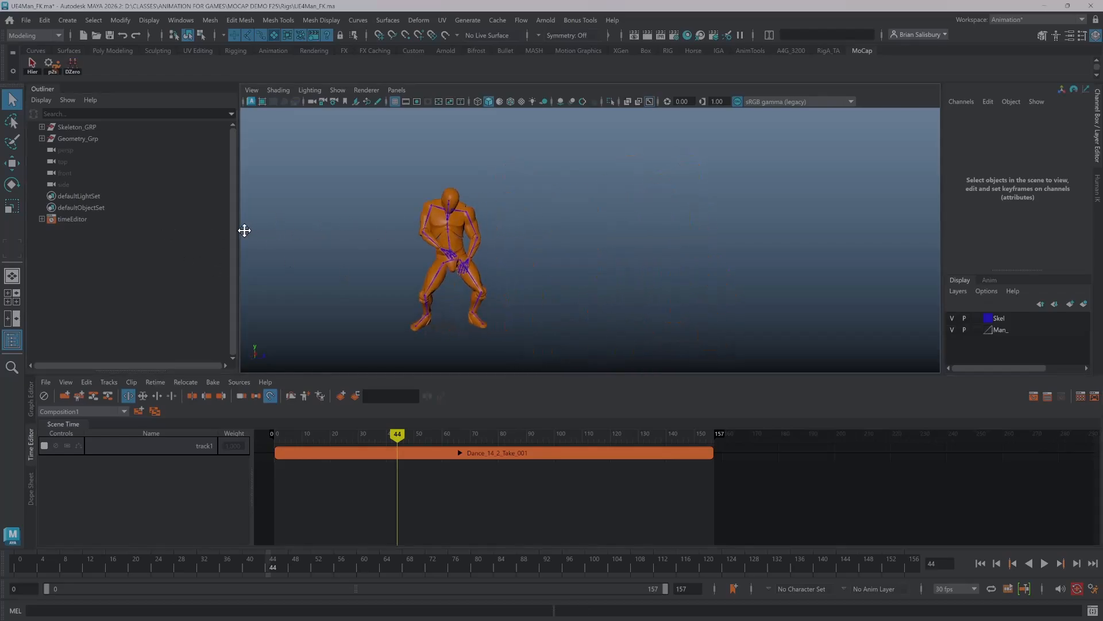
{"action": "right_click_drag", "start_coordinate": [244, 229], "coordinate": [454, 256], "text": "alt"}
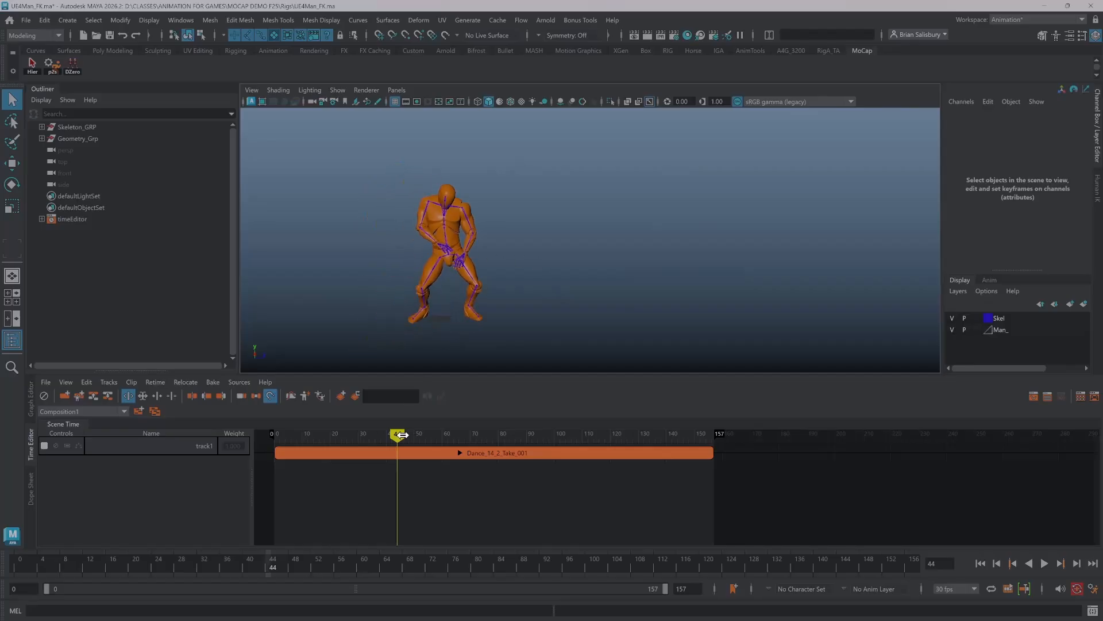
{"action": "left_click_drag", "start_coordinate": [401, 434], "coordinate": [328, 402]}
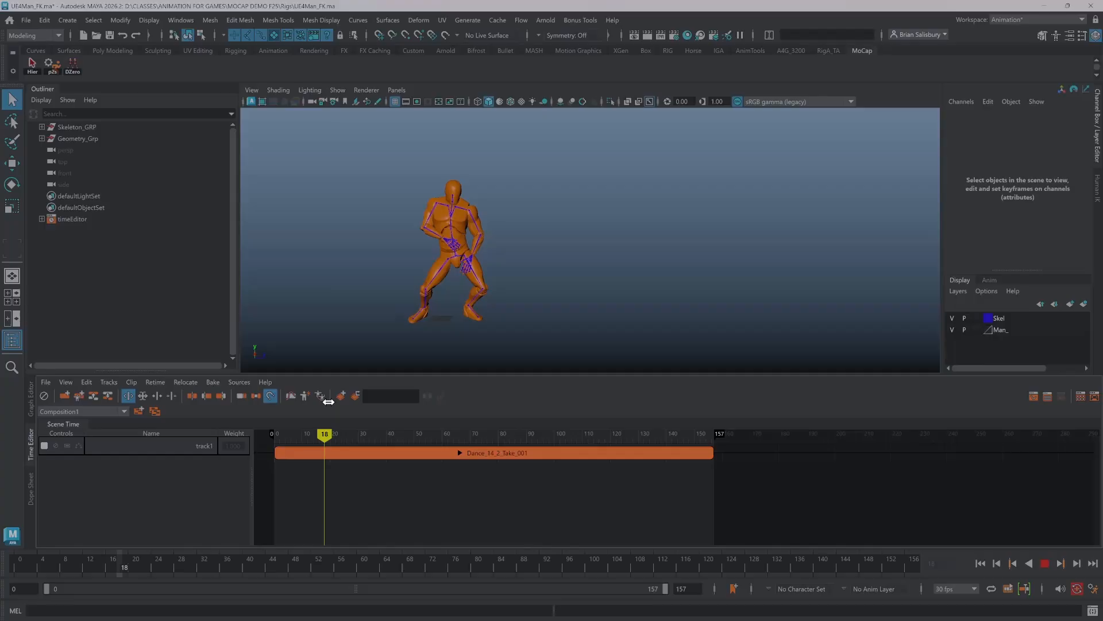
- Create a time warp on the imported Dance_14_2_Take_001 clip and open its curve for editing
{"action": "left_click", "coordinate": [391, 451]}
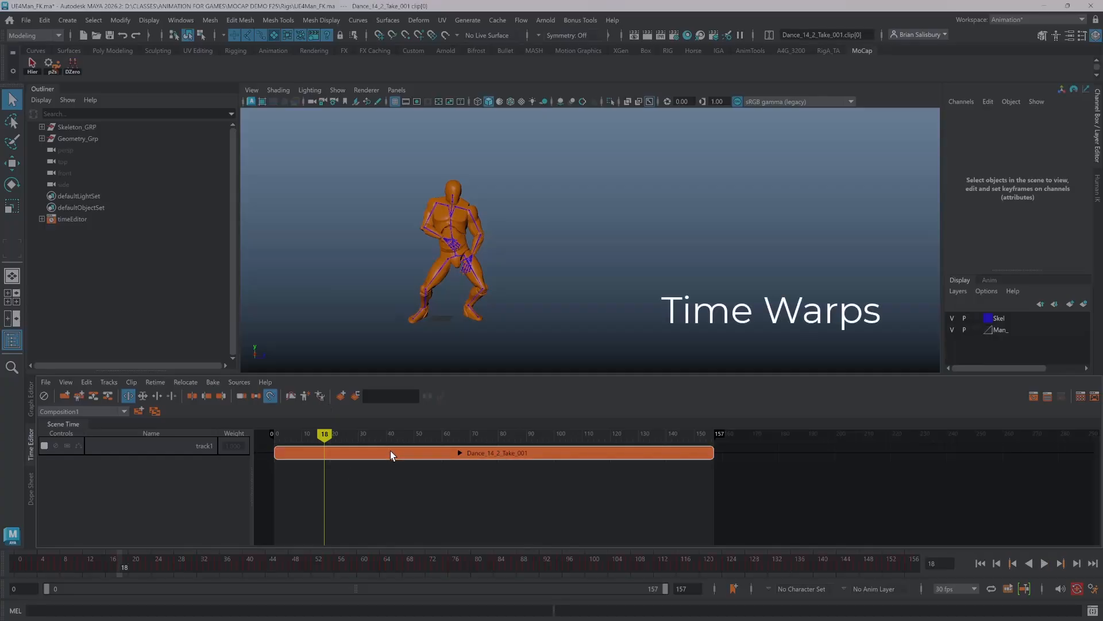
{"action": "left_click", "coordinate": [153, 381]}
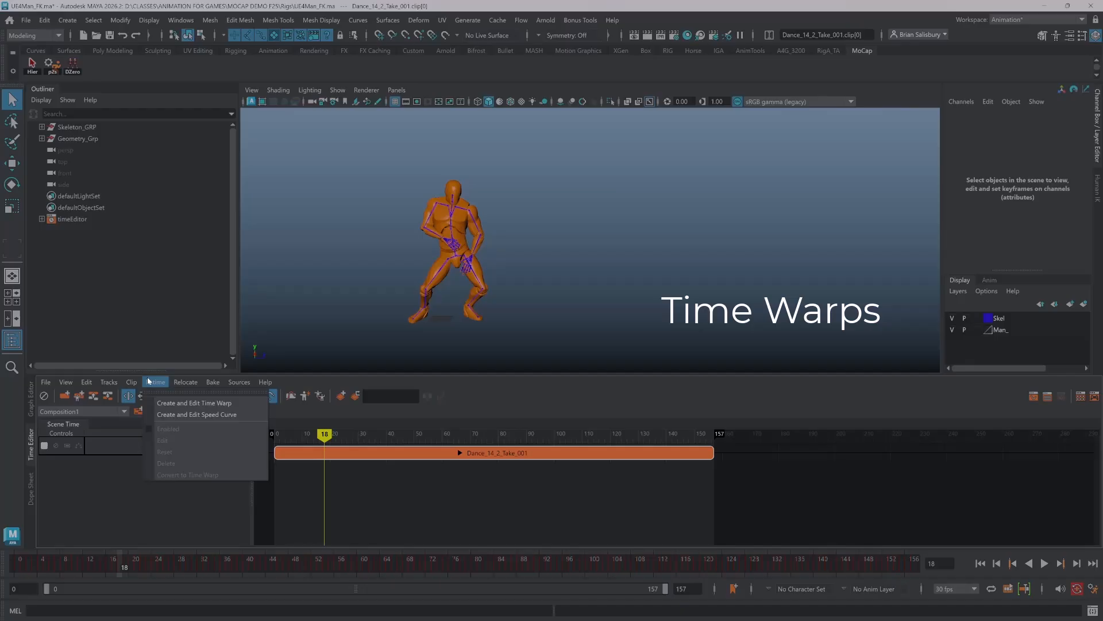
{"action": "left_click", "coordinate": [200, 402]}
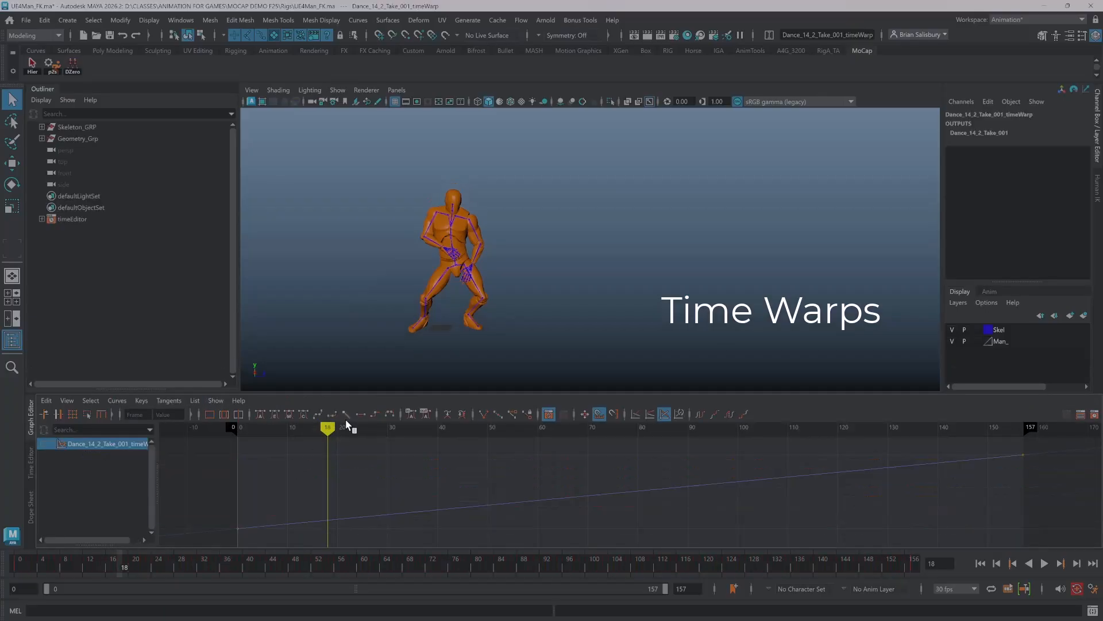
- Insert keys on the time warp curve at frames 26 and 110
{"action": "left_click_drag", "start_coordinate": [328, 429], "coordinate": [369, 430]}
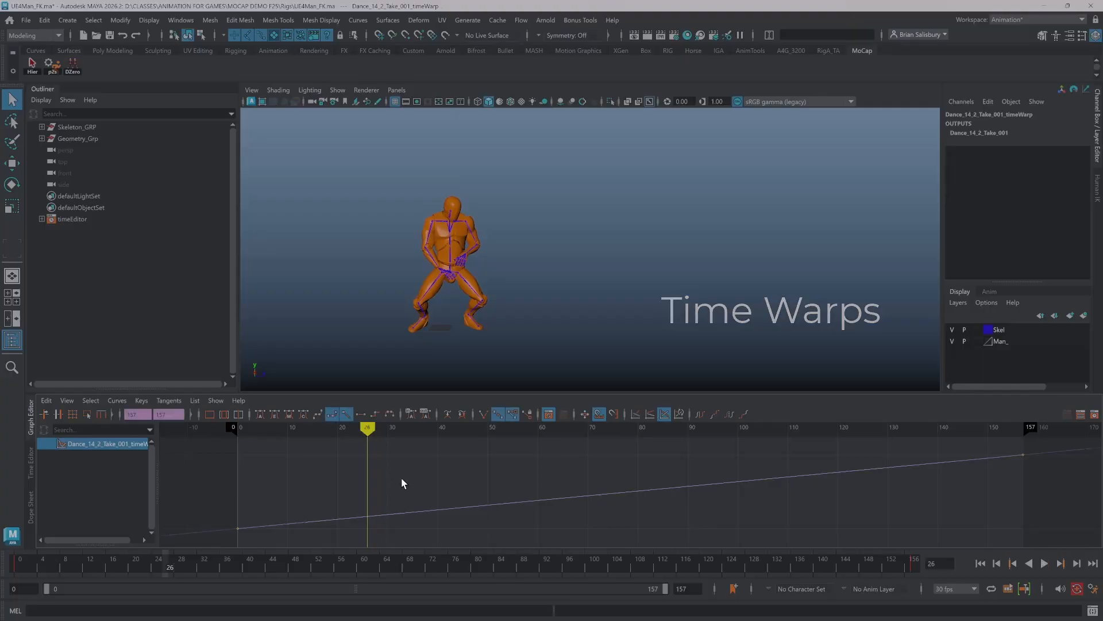
{"action": "right_click_drag", "start_coordinate": [401, 477], "coordinate": [431, 485]}
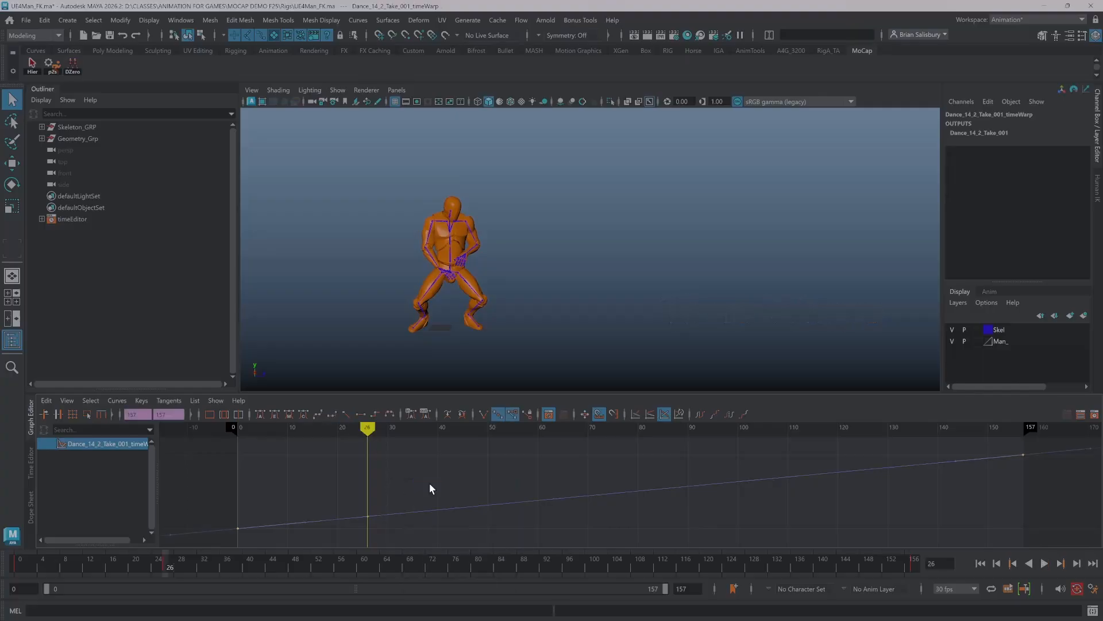
{"action": "left_click", "coordinate": [58, 414]}
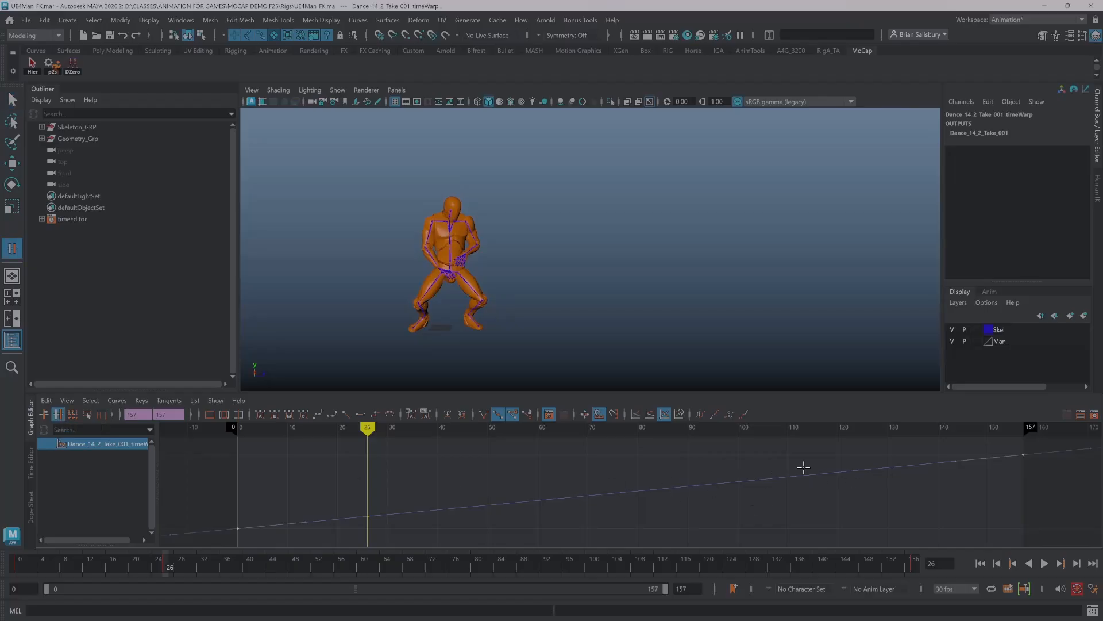
{"action": "middle_click", "coordinate": [789, 476]}
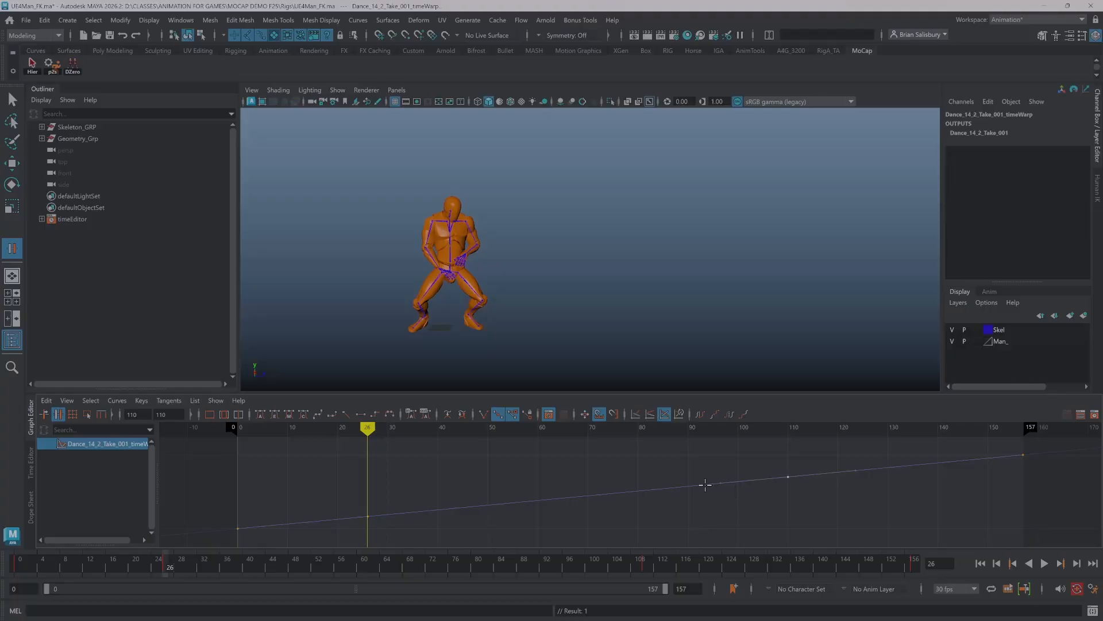
- Move the time warp key at frame 26 to frame 17 with a value of about 33.3
{"action": "left_click", "coordinate": [44, 414]}
{"action": "mouse_move", "coordinate": [368, 428]}
{"action": "left_mouse_down"}
{"action": "mouse_move", "coordinate": [236, 434]}
{"action": "mouse_move", "coordinate": [368, 441]}
{"action": "left_mouse_up"}
{"action": "left_click_drag", "start_coordinate": [344, 496], "coordinate": [389, 535]}
{"action": "key", "text": "w"}
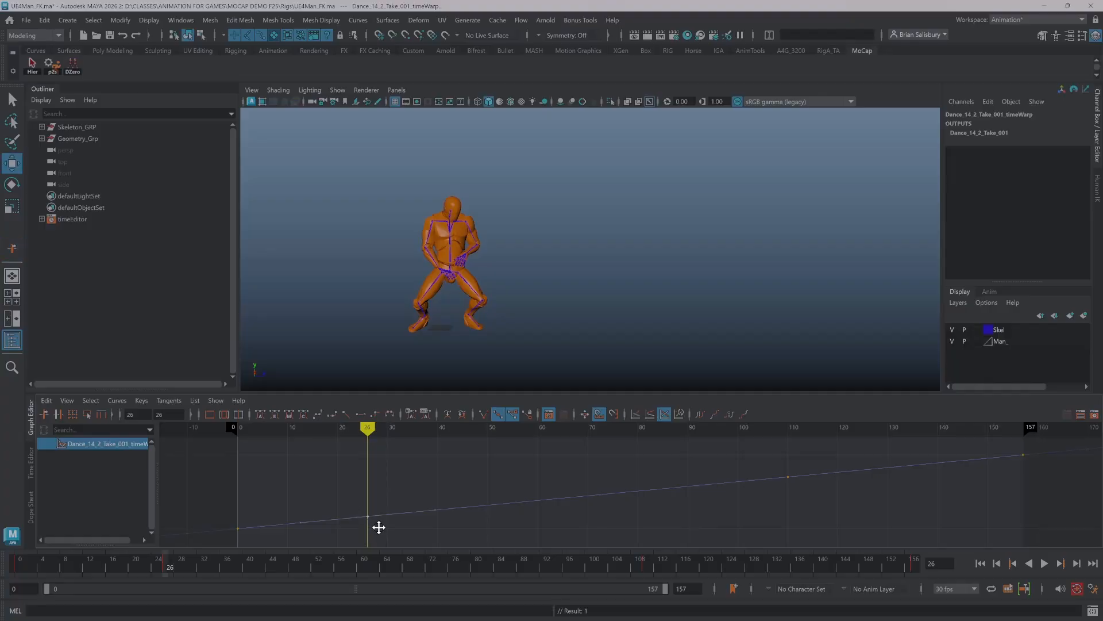
{"action": "mouse_move", "coordinate": [377, 522]}
{"action": "middle_mouse_down"}
{"action": "mouse_move", "coordinate": [377, 499]}
{"action": "mouse_move", "coordinate": [347, 503]}
{"action": "middle_mouse_up"}
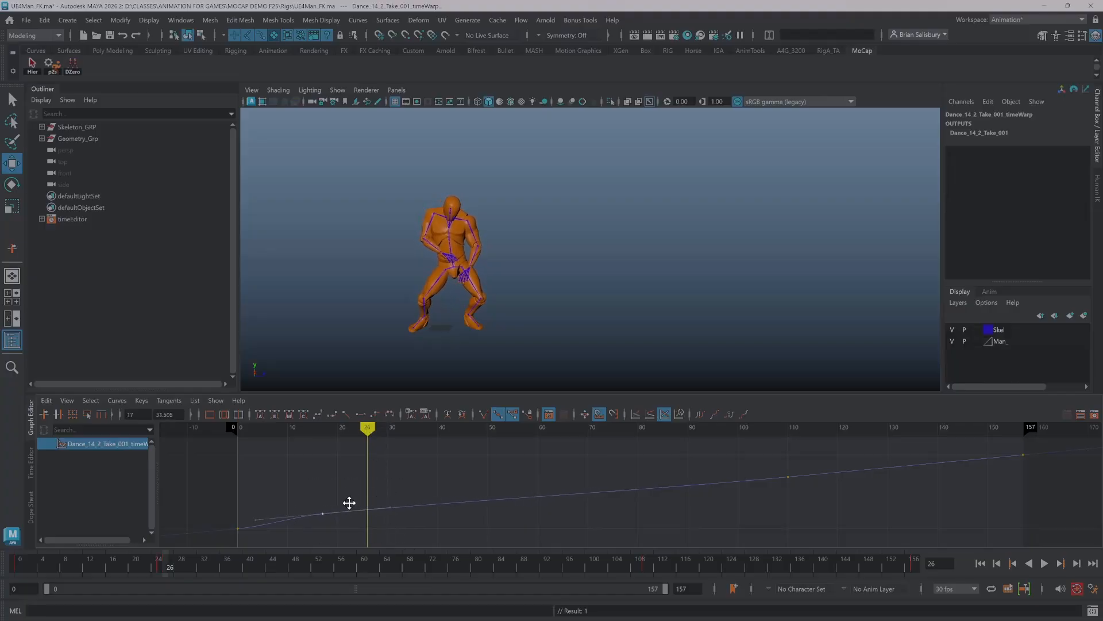
- Insert a time warp key at frame 42 and raise its value to about 58.7
{"action": "mouse_move", "coordinate": [364, 428]}
{"action": "left_mouse_down"}
{"action": "mouse_move", "coordinate": [210, 443]}
{"action": "mouse_move", "coordinate": [308, 443]}
{"action": "mouse_move", "coordinate": [341, 461]}
{"action": "mouse_move", "coordinate": [241, 462]}
{"action": "mouse_move", "coordinate": [730, 468]}
{"action": "mouse_move", "coordinate": [340, 486]}
{"action": "mouse_move", "coordinate": [823, 483]}
{"action": "mouse_move", "coordinate": [322, 507]}
{"action": "mouse_move", "coordinate": [448, 497]}
{"action": "left_mouse_up"}
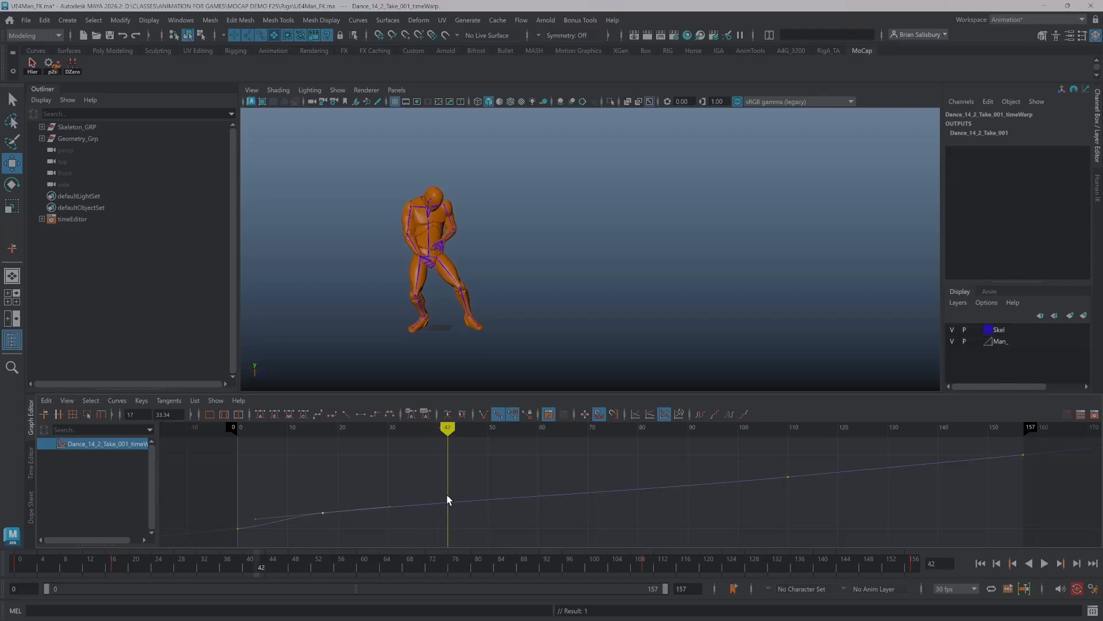
{"action": "left_click", "coordinate": [465, 497]}
{"action": "right_click", "coordinate": [471, 474]}
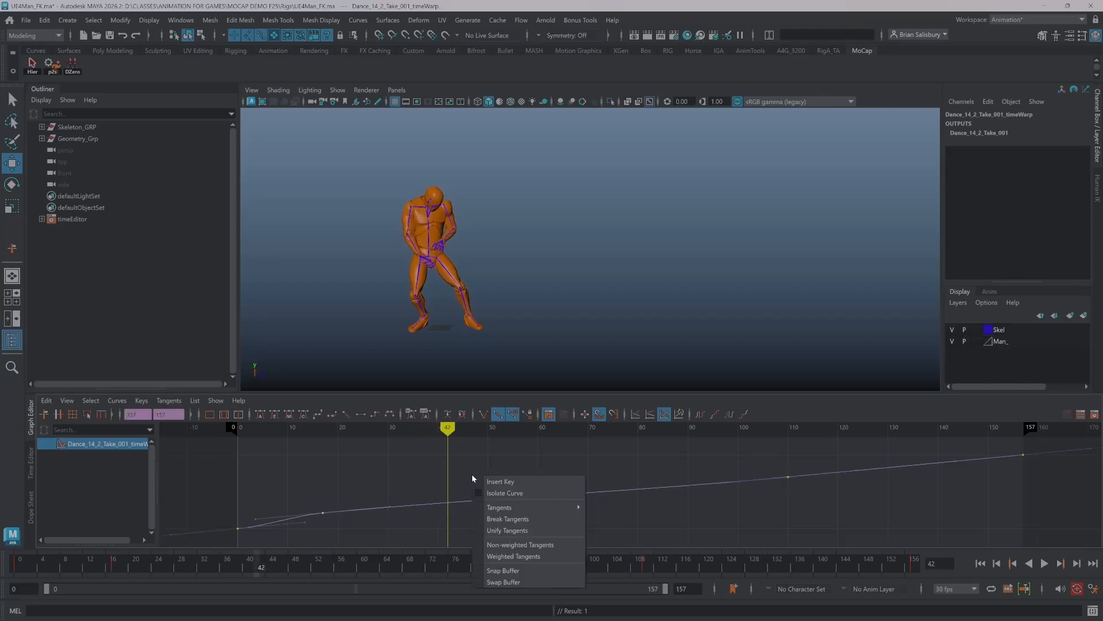
{"action": "left_click", "coordinate": [517, 480]}
{"action": "left_click_drag", "start_coordinate": [446, 504], "coordinate": [466, 516]}
{"action": "middle_click_drag", "start_coordinate": [474, 520], "coordinate": [471, 517]}
- Lower the time warp key at frame 110 and shift it to frame 101 with a value of about 92.3
{"action": "mouse_move", "coordinate": [448, 429]}
{"action": "left_mouse_down"}
{"action": "mouse_move", "coordinate": [684, 462]}
{"action": "mouse_move", "coordinate": [840, 455]}
{"action": "mouse_move", "coordinate": [787, 458]}
{"action": "left_mouse_up"}
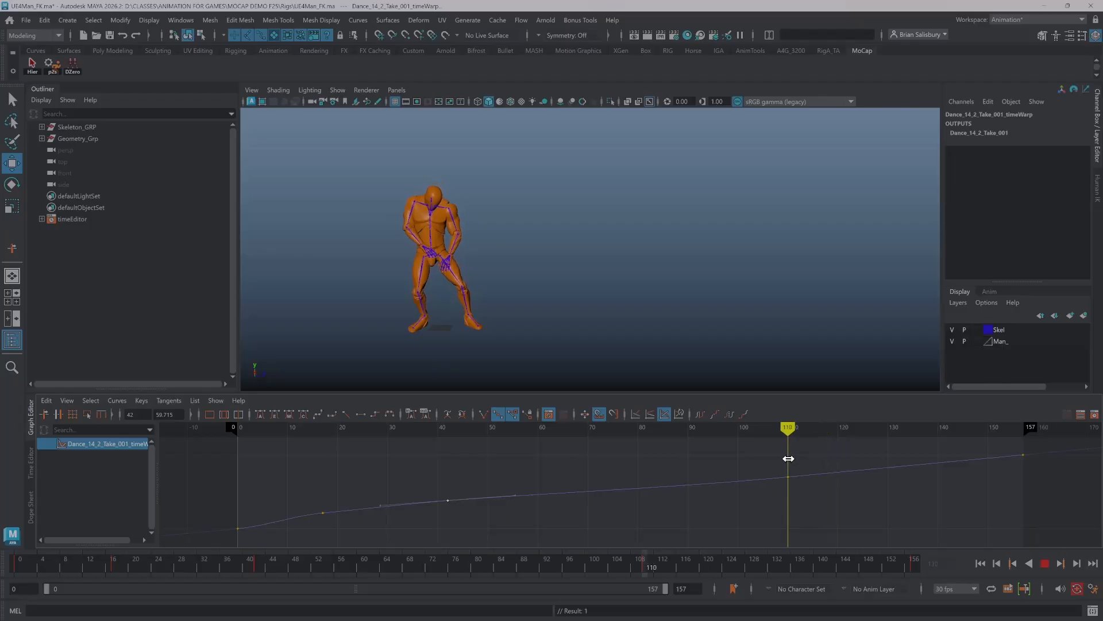
{"action": "middle_click_drag", "start_coordinate": [807, 486], "coordinate": [805, 492]}
{"action": "key", "text": "alt+v"}
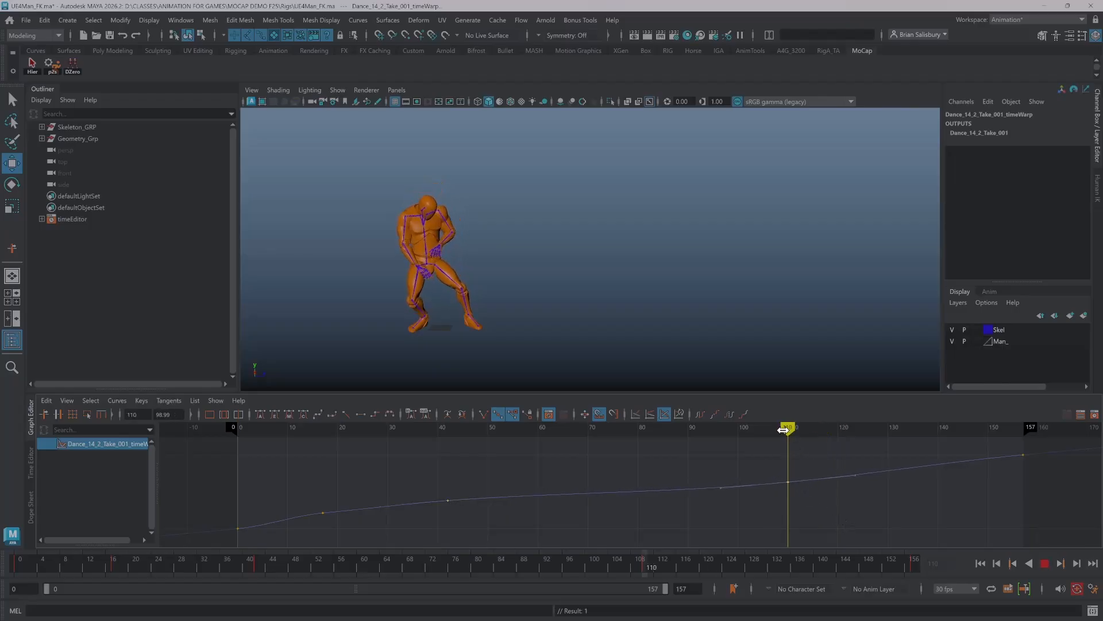
{"action": "mouse_move", "coordinate": [259, 480]}
{"action": "left_mouse_down"}
{"action": "mouse_move", "coordinate": [574, 463]}
{"action": "mouse_move", "coordinate": [1053, 472]}
{"action": "mouse_move", "coordinate": [697, 492]}
{"action": "mouse_move", "coordinate": [923, 483]}
{"action": "mouse_move", "coordinate": [908, 483]}
{"action": "left_mouse_up"}
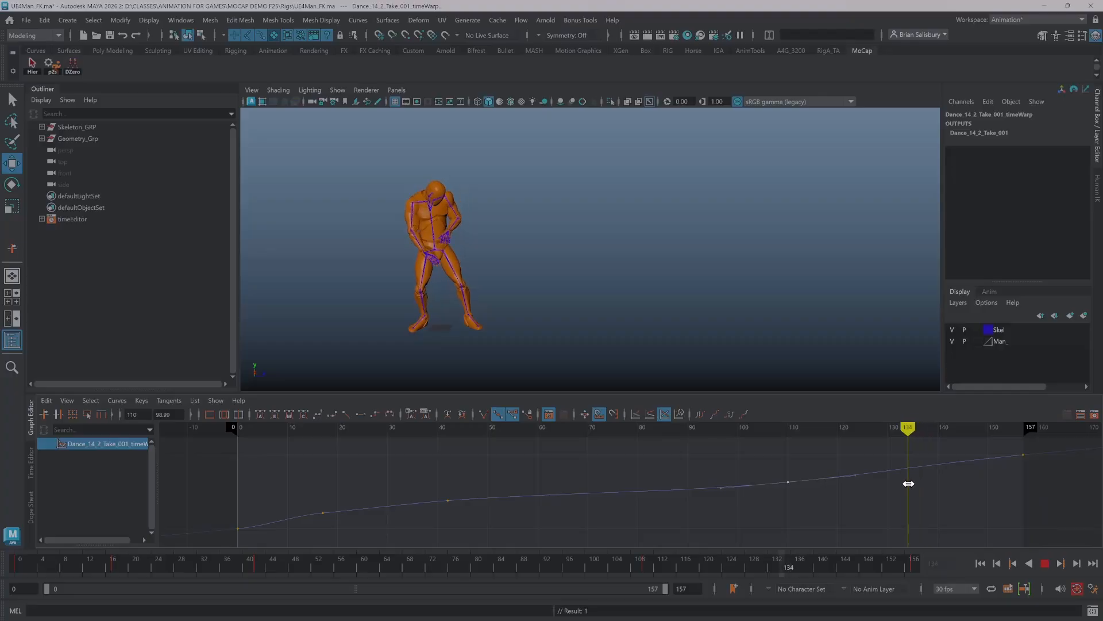
{"action": "left_click_drag", "start_coordinate": [805, 462], "coordinate": [769, 511]}
{"action": "mouse_move", "coordinate": [729, 509]}
{"action": "middle_mouse_down", "text": "shift"}
{"action": "mouse_move", "coordinate": [684, 522]}
{"action": "mouse_move", "coordinate": [713, 505]}
{"action": "middle_mouse_up", "text": "shift"}
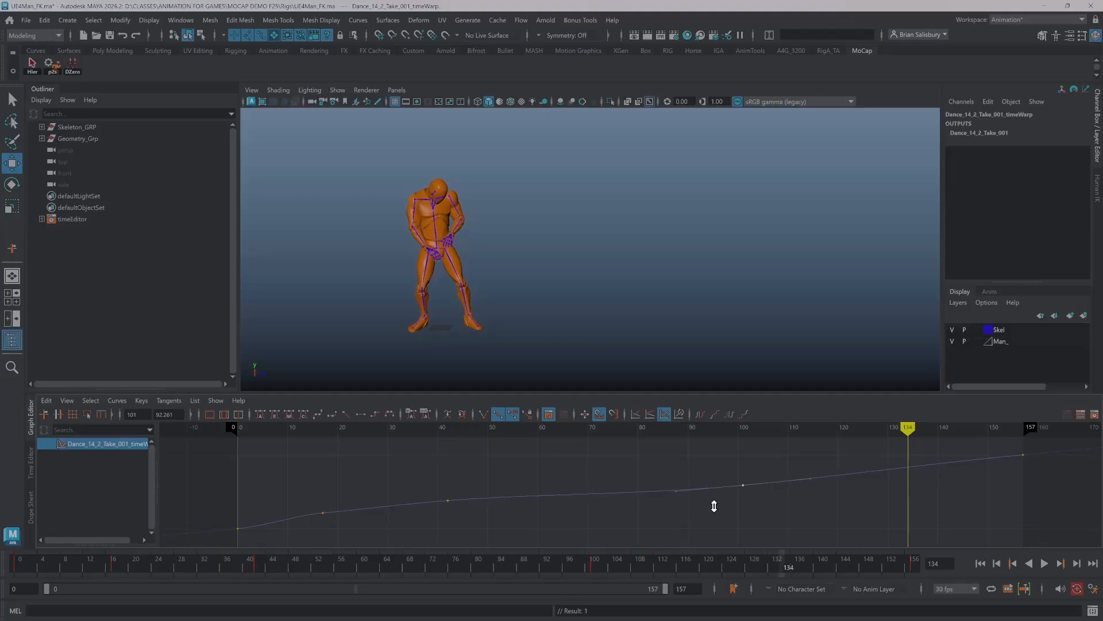
- Insert a time warp key at frame 134, move it to frame 138 with a value of about 144.9, and scrub to frame 150
{"action": "left_click", "coordinate": [938, 462]}
{"action": "right_click", "coordinate": [949, 485]}
{"action": "left_click", "coordinate": [979, 491]}
{"action": "left_click_drag", "start_coordinate": [888, 453], "coordinate": [968, 498]}
{"action": "middle_click_drag", "start_coordinate": [934, 488], "coordinate": [953, 483]}
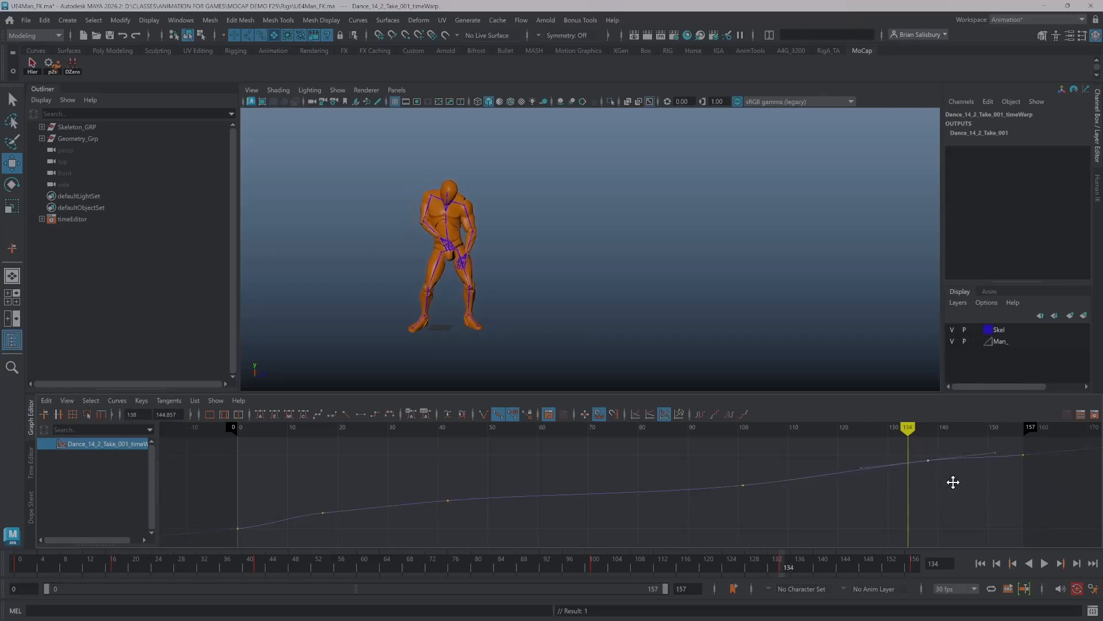
{"action": "left_click", "coordinate": [1022, 454]}
{"action": "mouse_move", "coordinate": [910, 428]}
{"action": "left_mouse_down"}
{"action": "mouse_move", "coordinate": [879, 440]}
{"action": "mouse_move", "coordinate": [240, 449]}
{"action": "mouse_move", "coordinate": [988, 422]}
{"action": "left_mouse_up"}
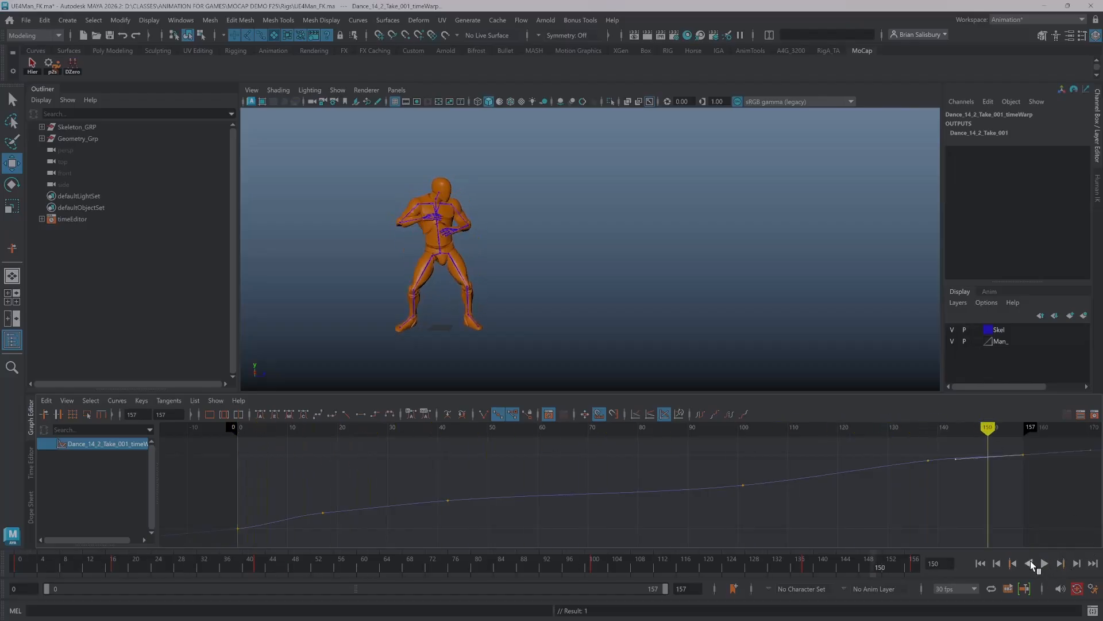
- Shift the time warp keys from frame 101 onward 25 frames earlier, ending the curve at frame 132, and scrub to frame 134
{"action": "left_click", "coordinate": [1044, 563]}
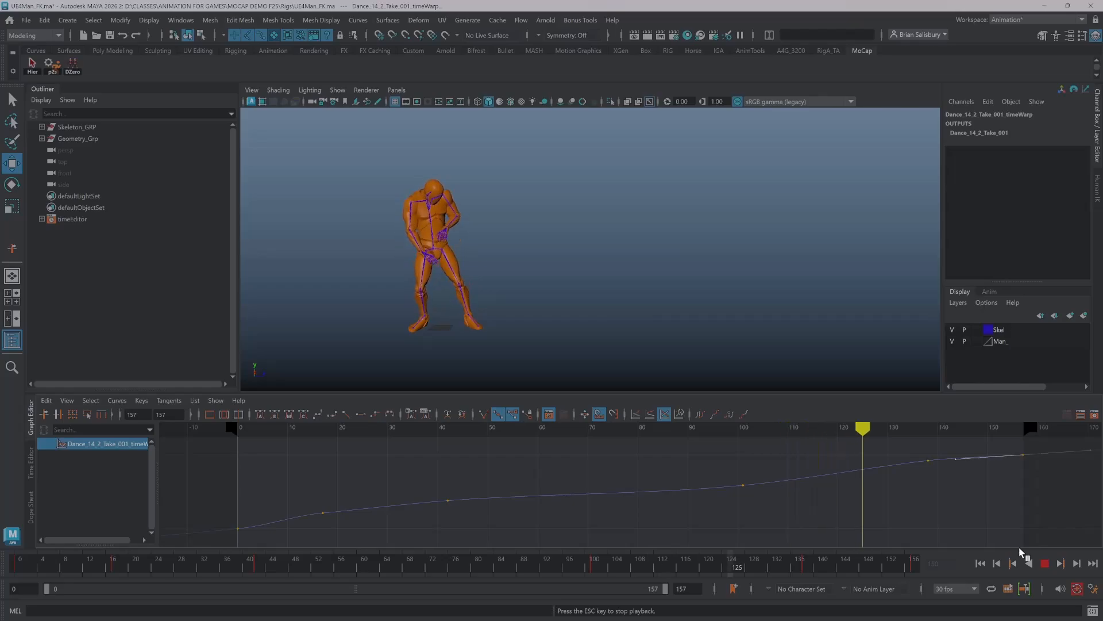
{"action": "left_click", "coordinate": [1045, 563]}
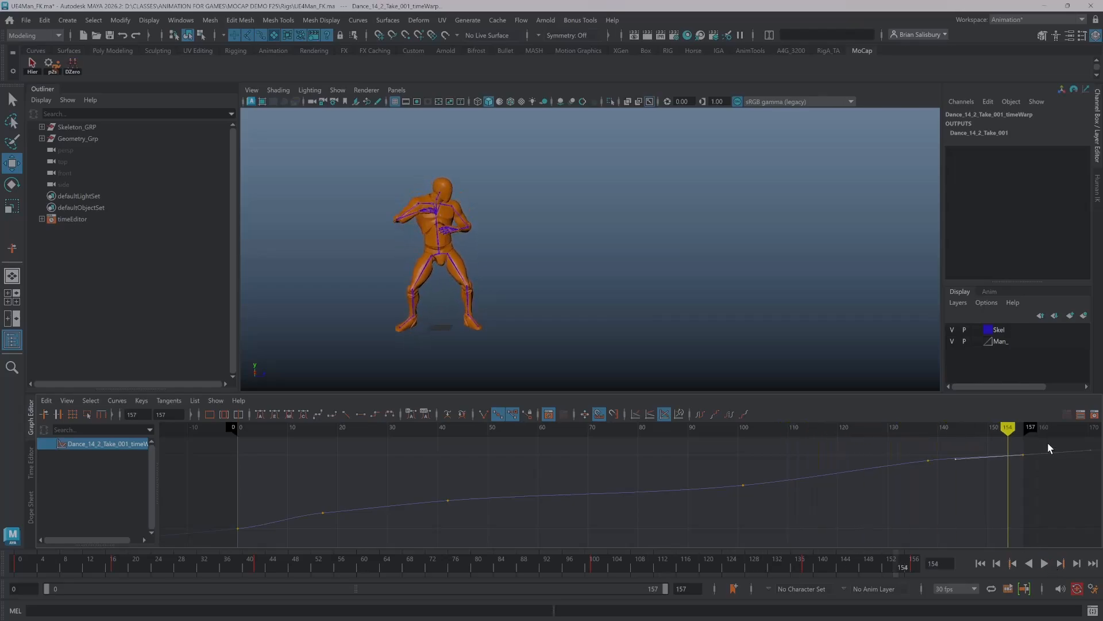
{"action": "left_click_drag", "start_coordinate": [995, 466], "coordinate": [535, 521]}
{"action": "middle_click_drag", "start_coordinate": [655, 511], "coordinate": [532, 524], "text": "shift"}
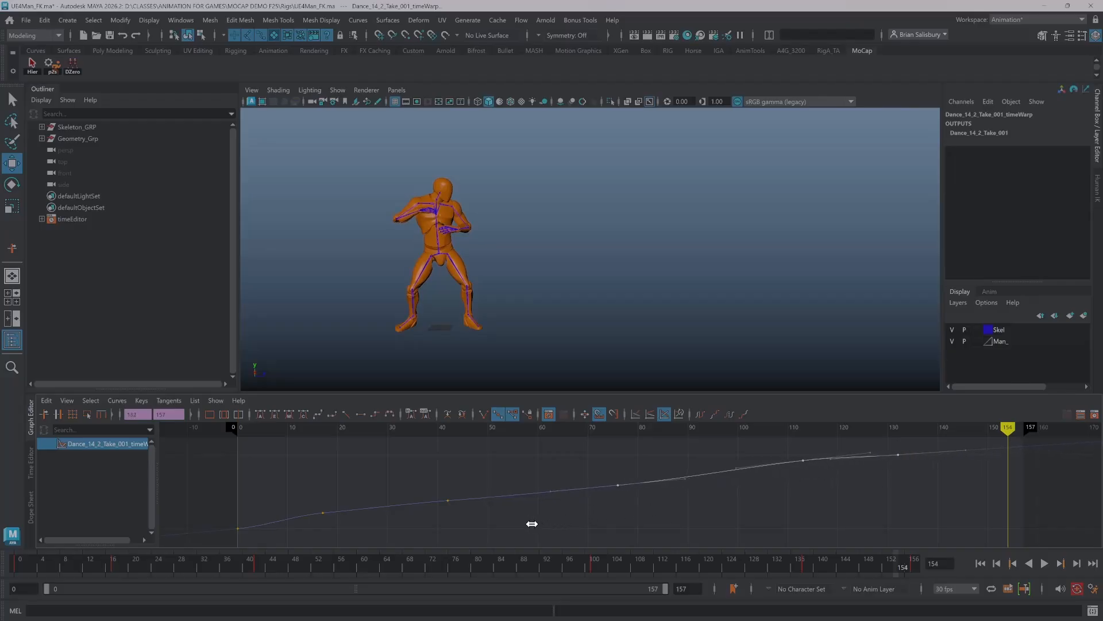
{"action": "mouse_move", "coordinate": [1007, 428]}
{"action": "left_mouse_down"}
{"action": "mouse_move", "coordinate": [236, 447]}
{"action": "mouse_move", "coordinate": [978, 431]}
{"action": "mouse_move", "coordinate": [815, 412]}
{"action": "mouse_move", "coordinate": [906, 406]}
{"action": "left_mouse_up"}
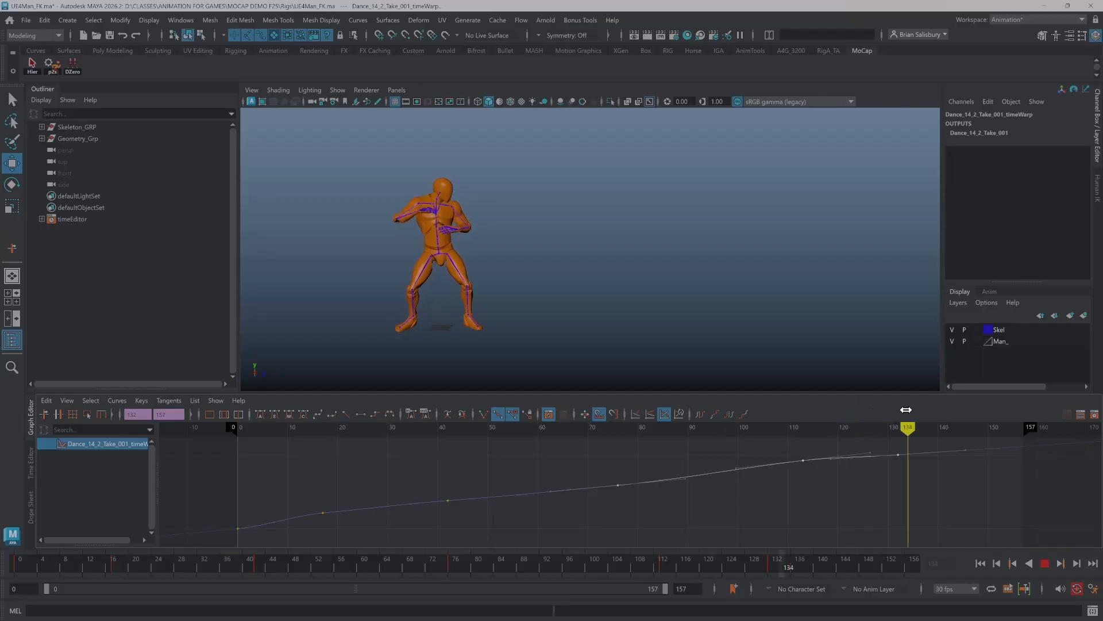
{"action": "left_click", "coordinate": [519, 507]}
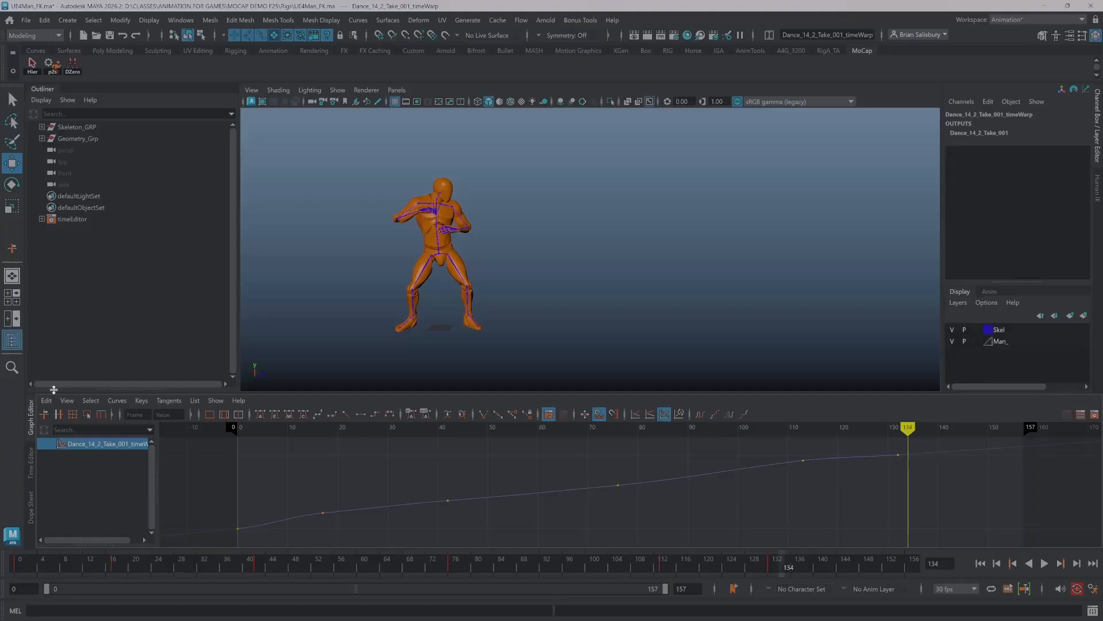
- Review the retimed Dance_14_2_Take_001 clip in the Time Editor by playing it and scrubbing through its frames
{"action": "left_click", "coordinate": [29, 464]}
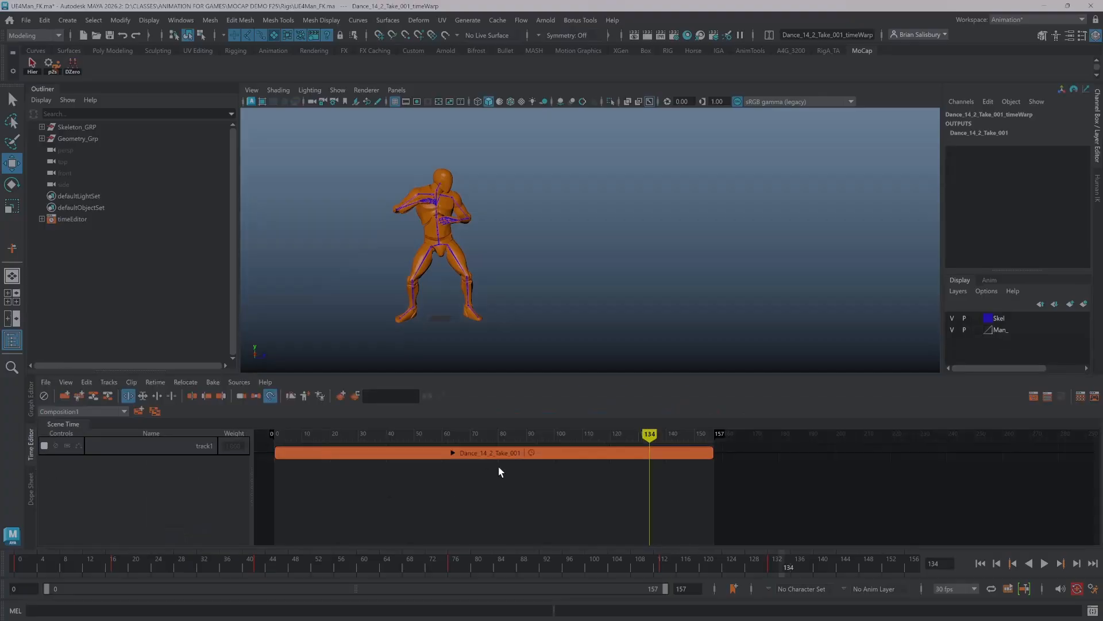
{"action": "left_click", "coordinate": [435, 452]}
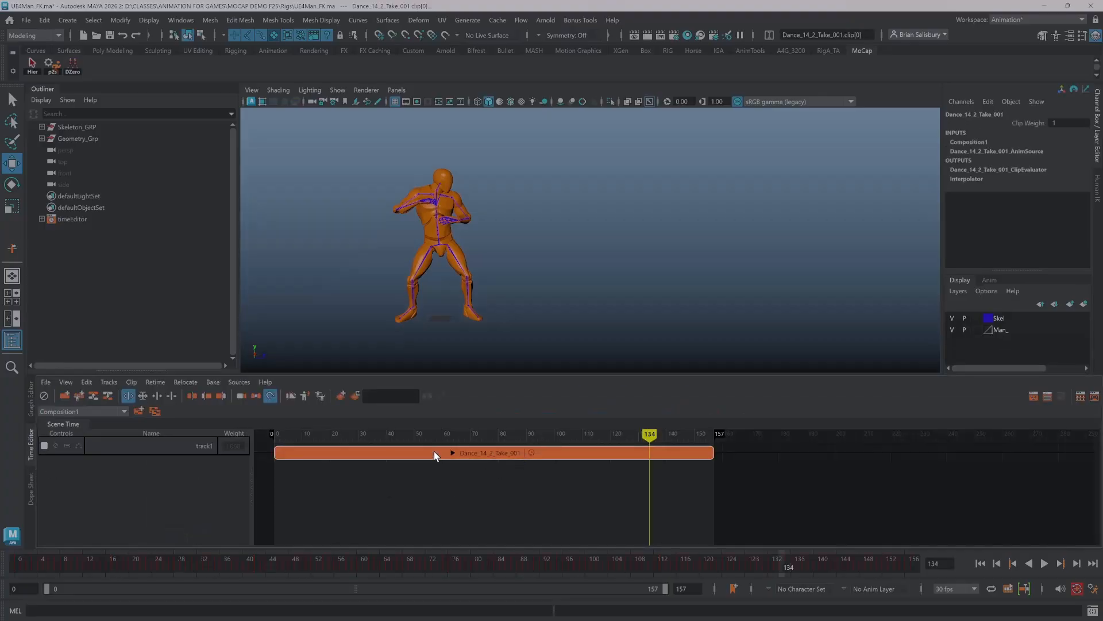
{"action": "key", "text": "alt+v"}
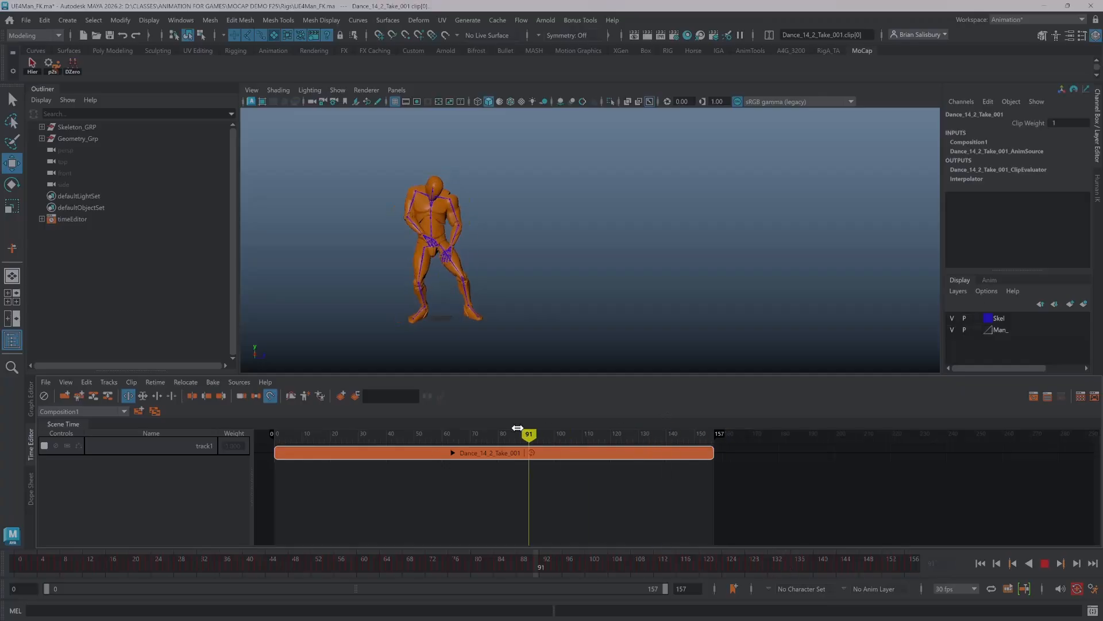
{"action": "left_click_drag", "start_coordinate": [220, 406], "coordinate": [636, 409]}
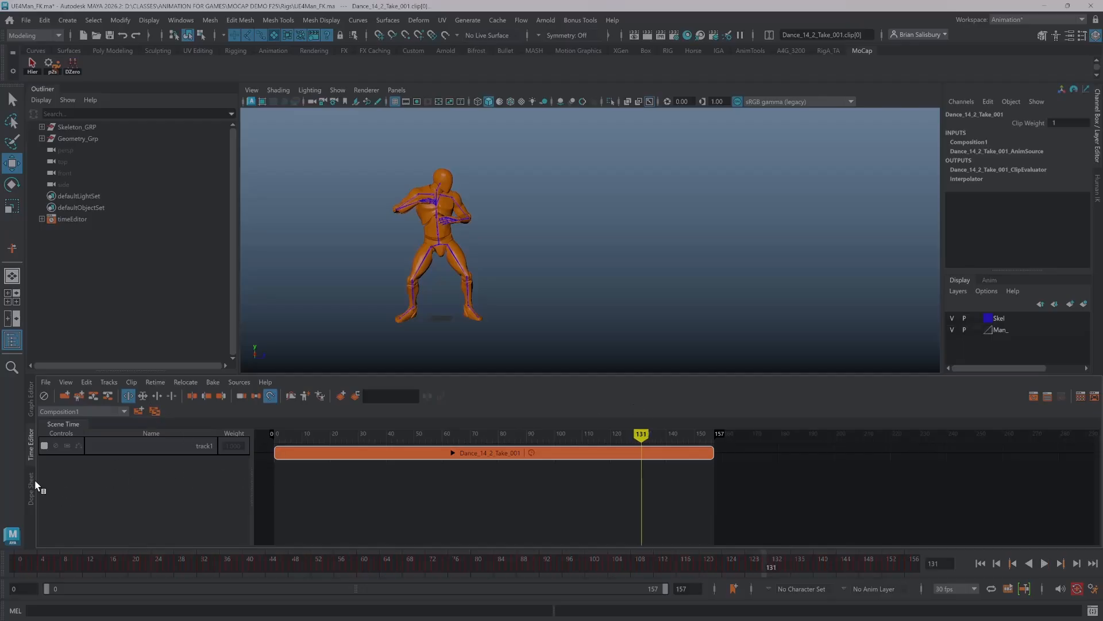
- Show only the clip's Retiming curve in the Graph Editor and set the current time to its last key at frame 132
{"action": "left_click", "coordinate": [26, 401]}
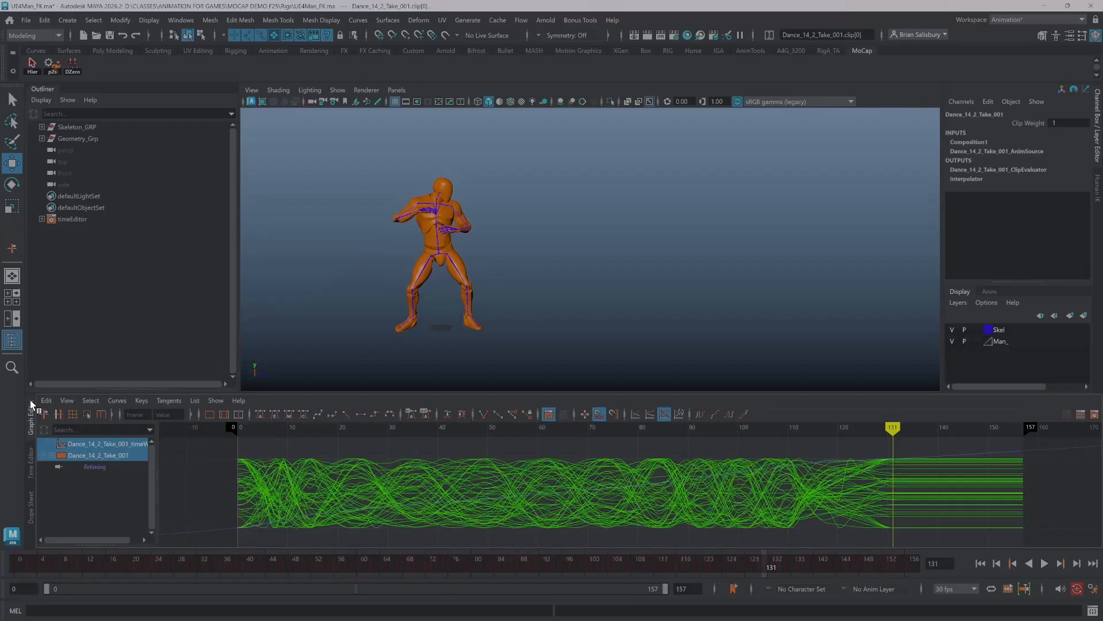
{"action": "left_click", "coordinate": [94, 466]}
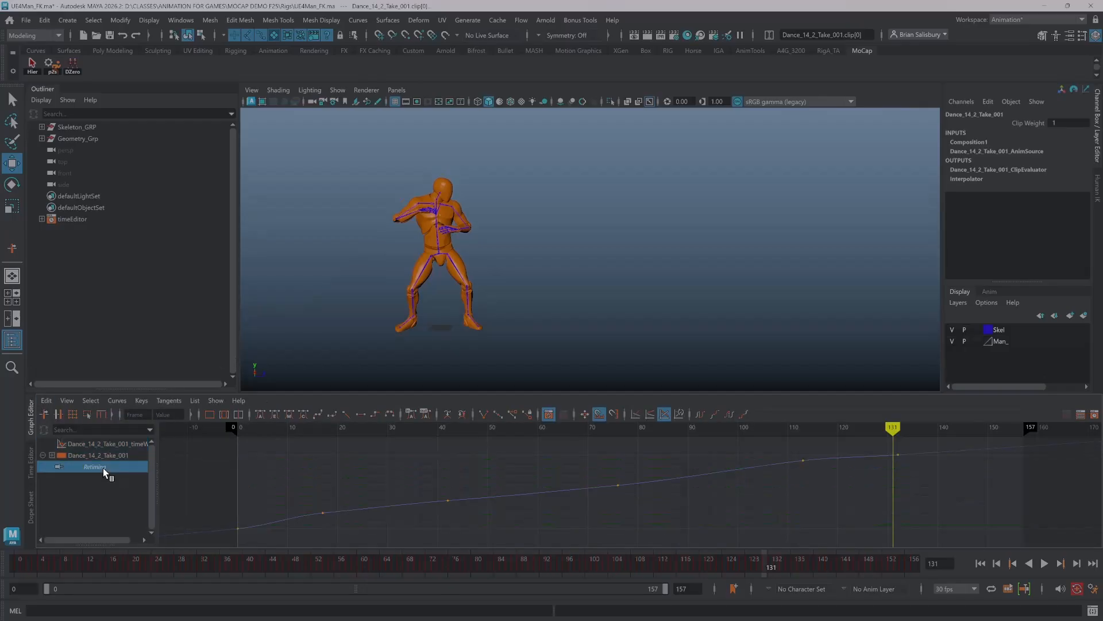
{"action": "mouse_move", "coordinate": [893, 429]}
{"action": "left_mouse_down"}
{"action": "mouse_move", "coordinate": [906, 431]}
{"action": "mouse_move", "coordinate": [898, 431]}
{"action": "left_mouse_up"}
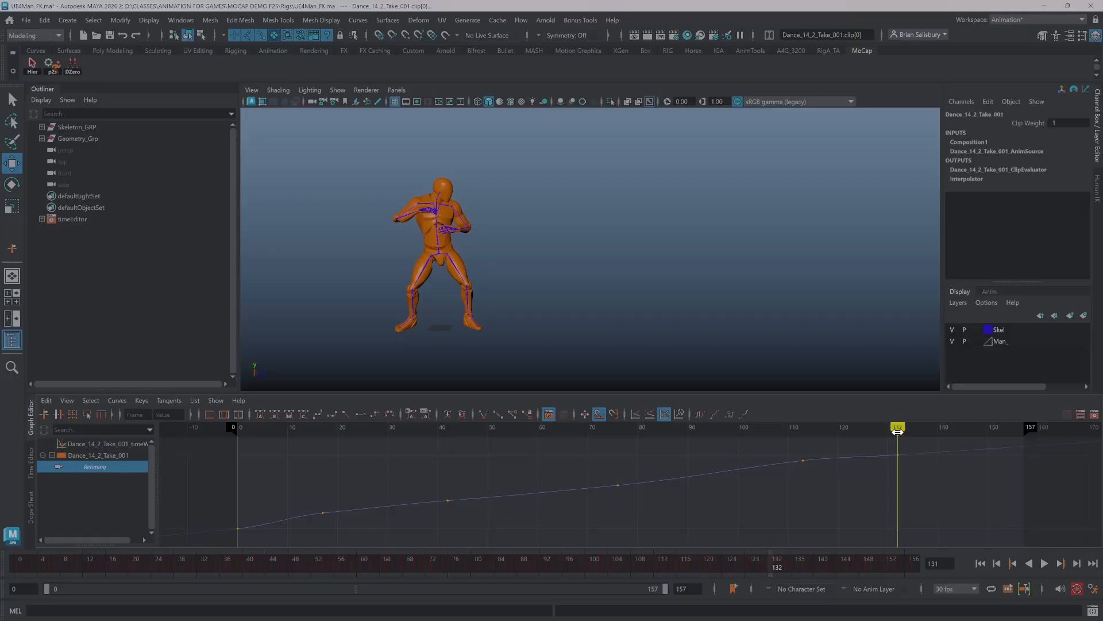
- Split the Dance_14_2_Take_001 clip in the Time Editor at frame 132 and delete the trailing piece
{"action": "left_click", "coordinate": [30, 461]}
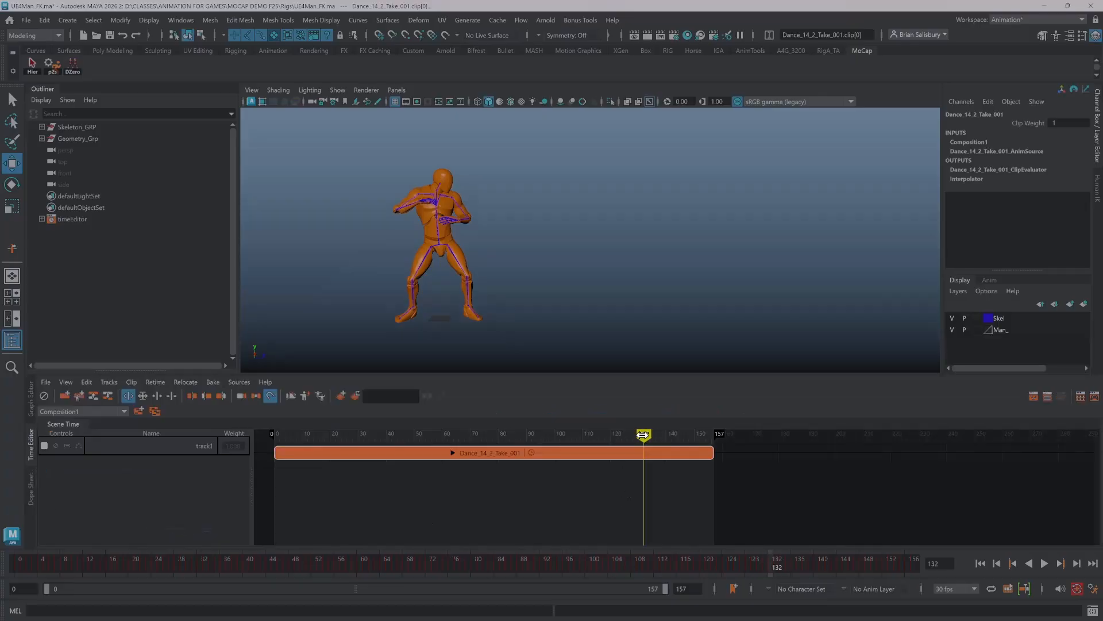
{"action": "key", "text": "alt+v"}
{"action": "key", "text": "alt+v"}
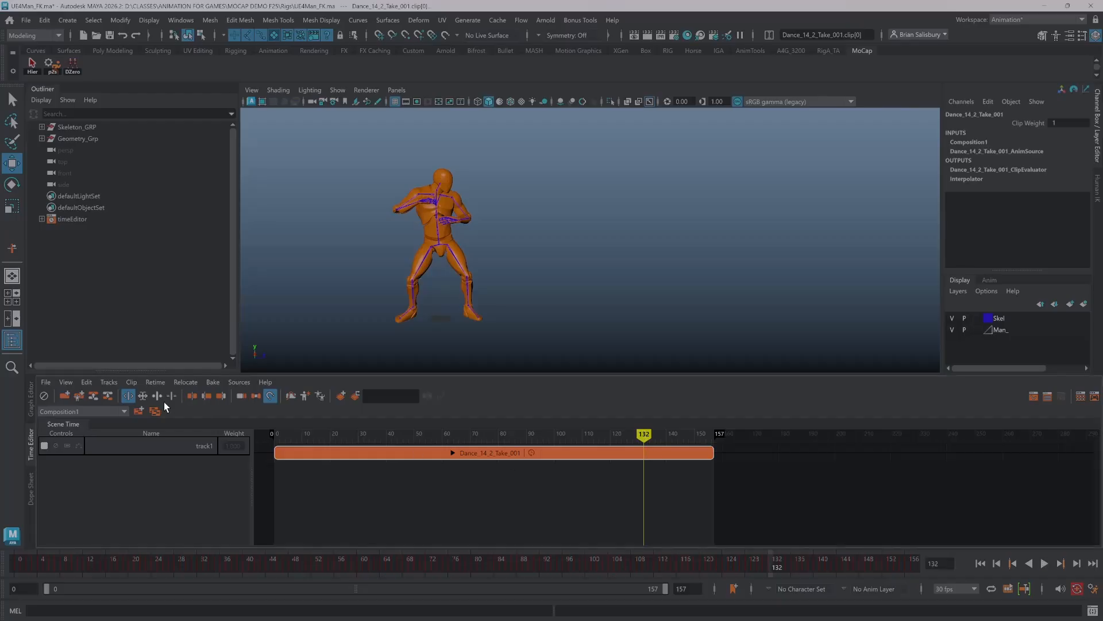
{"action": "left_click", "coordinate": [190, 395]}
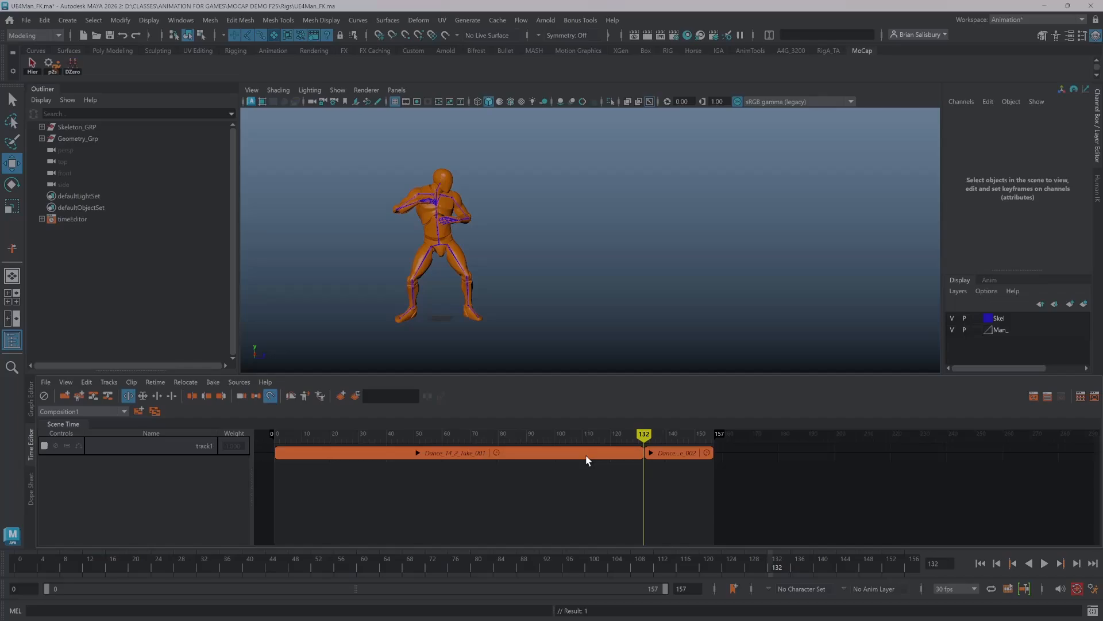
{"action": "left_click", "coordinate": [668, 454]}
{"action": "key", "text": "Delete"}
- Shorten the playback range to end at frame 132 and preview the trimmed clip
{"action": "left_click_drag", "start_coordinate": [721, 433], "coordinate": [640, 434]}
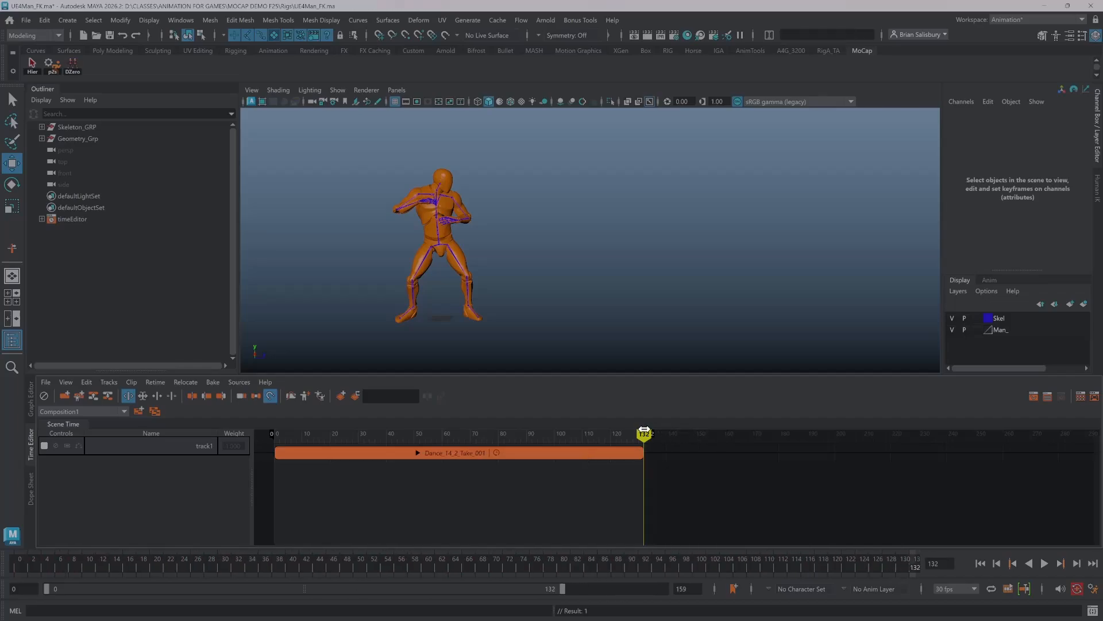
{"action": "key", "text": "alt+v"}
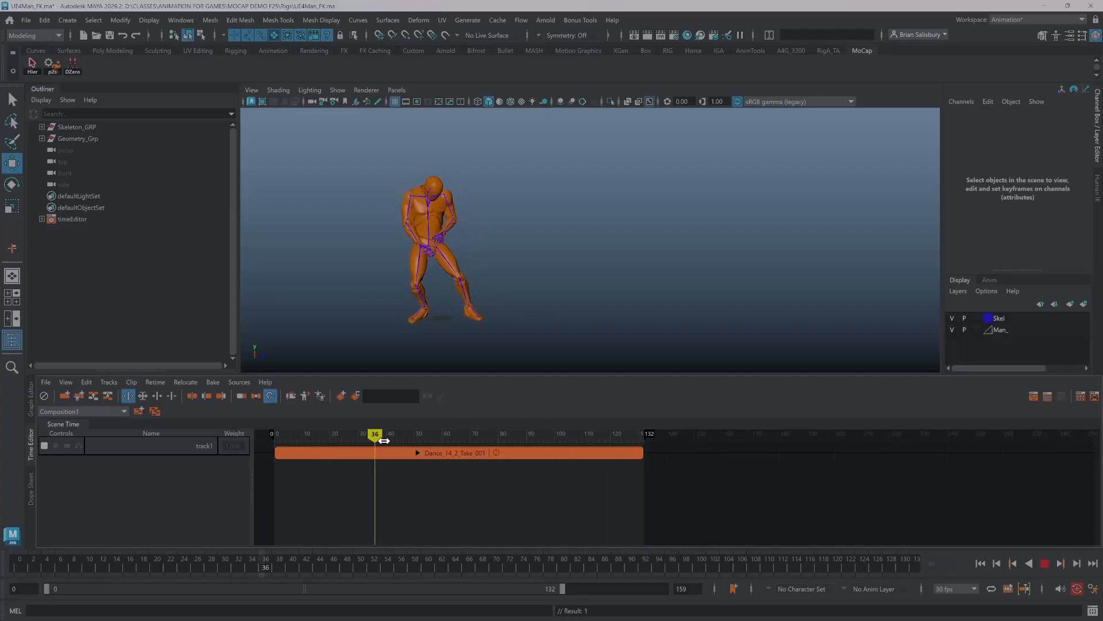
{"action": "left_click_drag", "start_coordinate": [367, 438], "coordinate": [412, 439]}
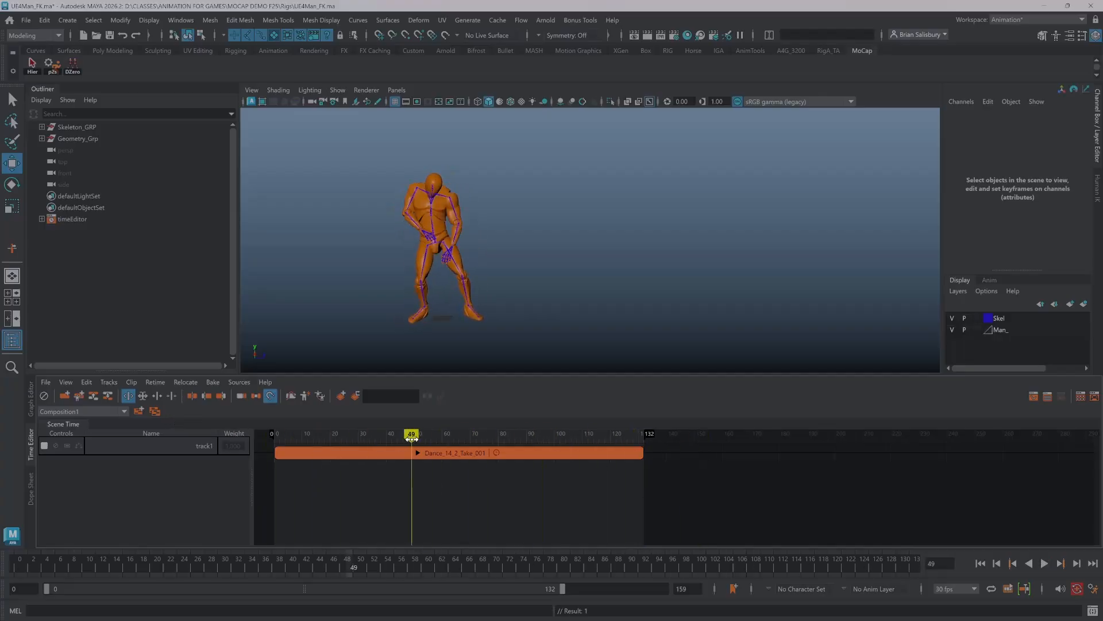
- Bake the trimmed Dance_14_2_Take_001 clip to a new clip and delete the original
{"action": "left_click", "coordinate": [384, 457]}
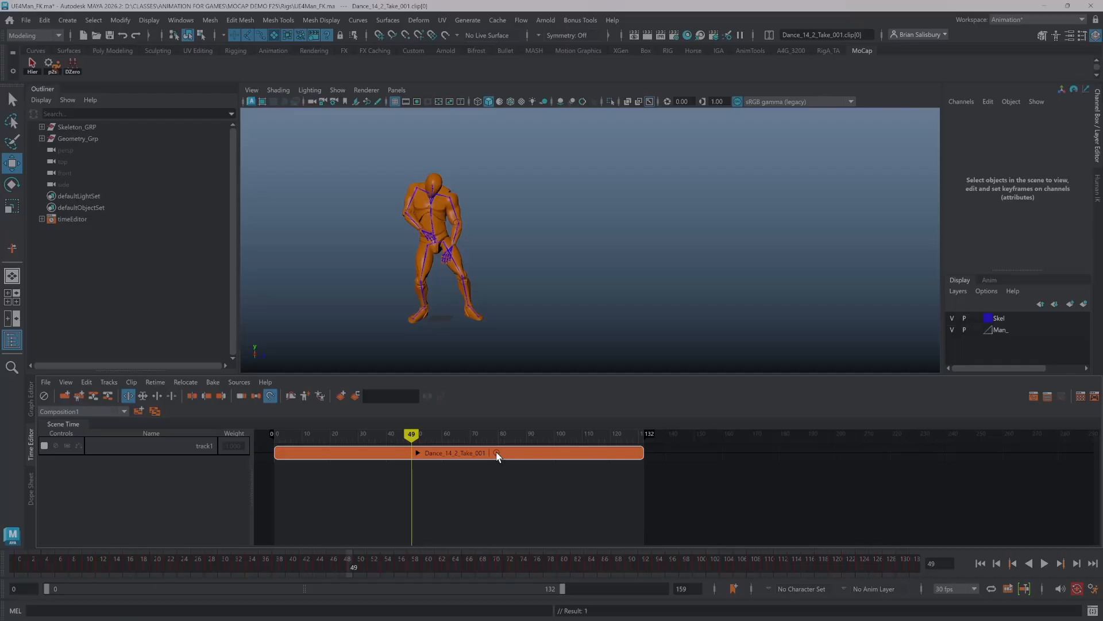
{"action": "right_click", "coordinate": [370, 453]}
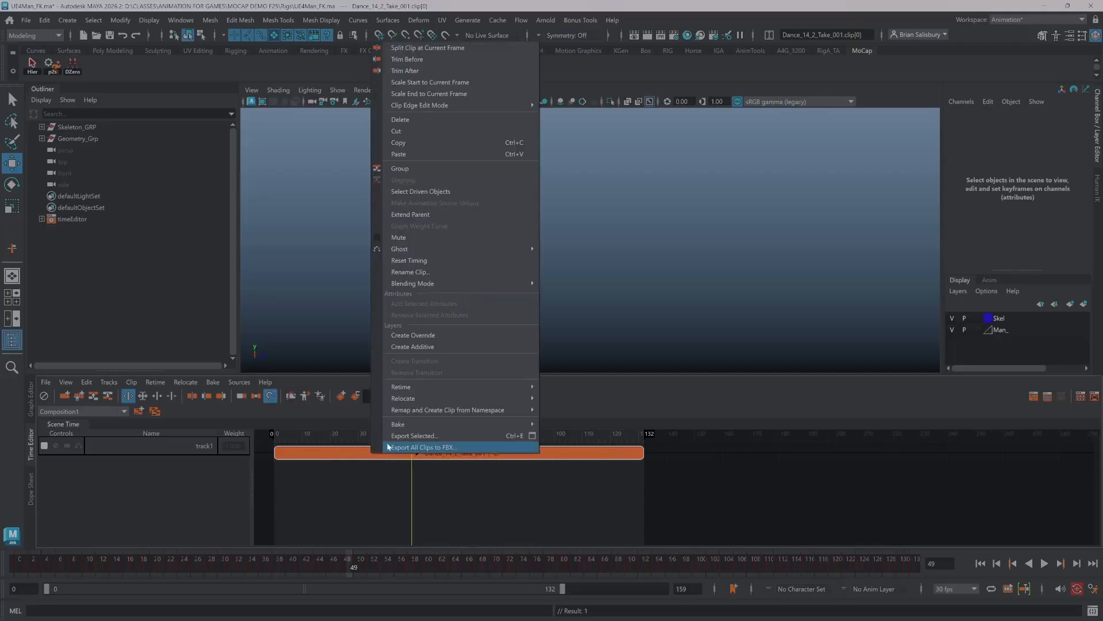
{"action": "mouse_move", "coordinate": [419, 424]}
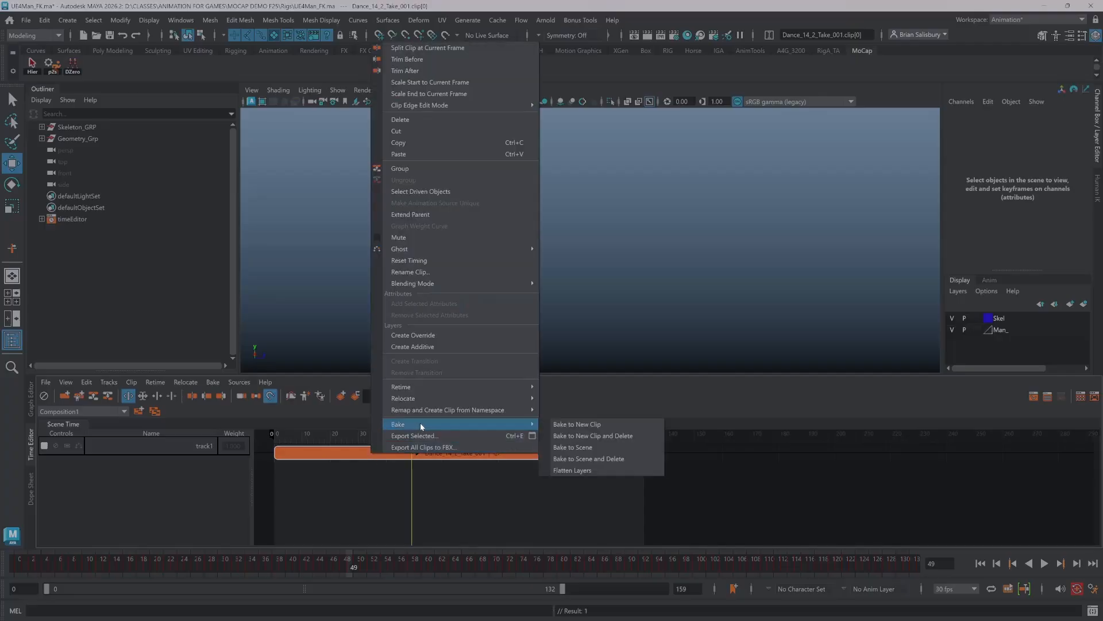
{"action": "left_click", "coordinate": [606, 437]}
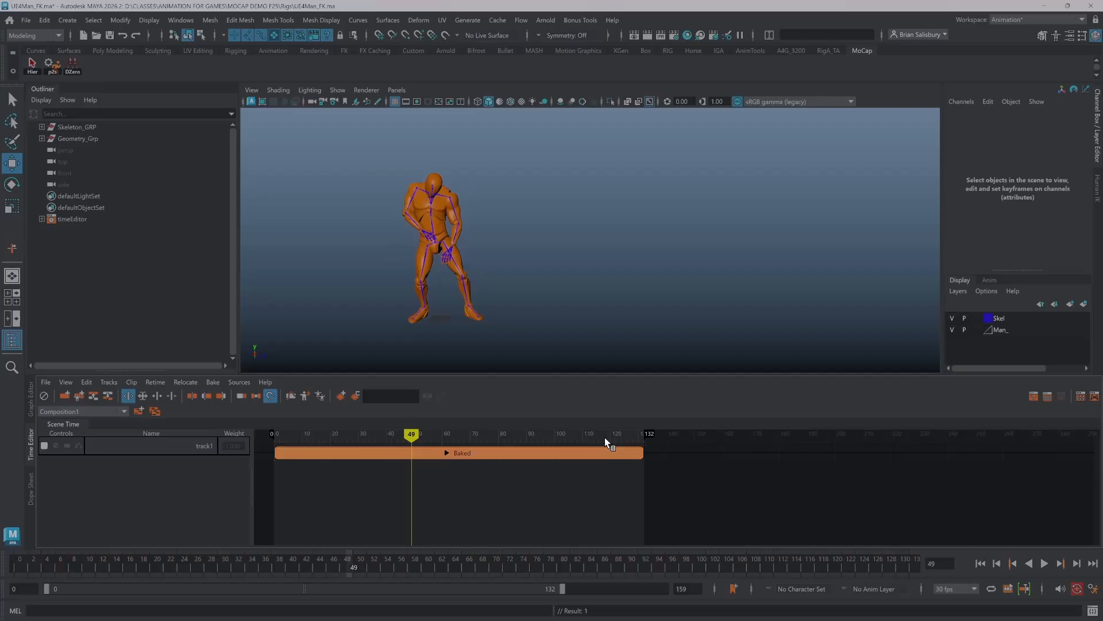
- Rename the baked clip to Dance_14.3
{"action": "left_click", "coordinate": [402, 455]}
{"action": "right_click", "coordinate": [401, 453]}
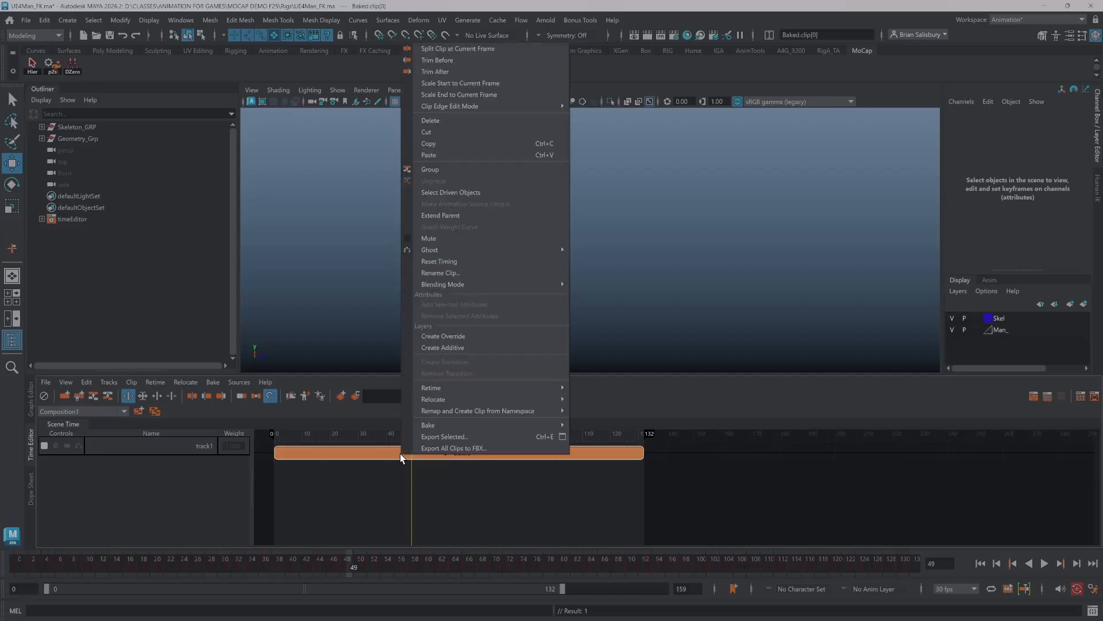
{"action": "mouse_move", "coordinate": [446, 388]}
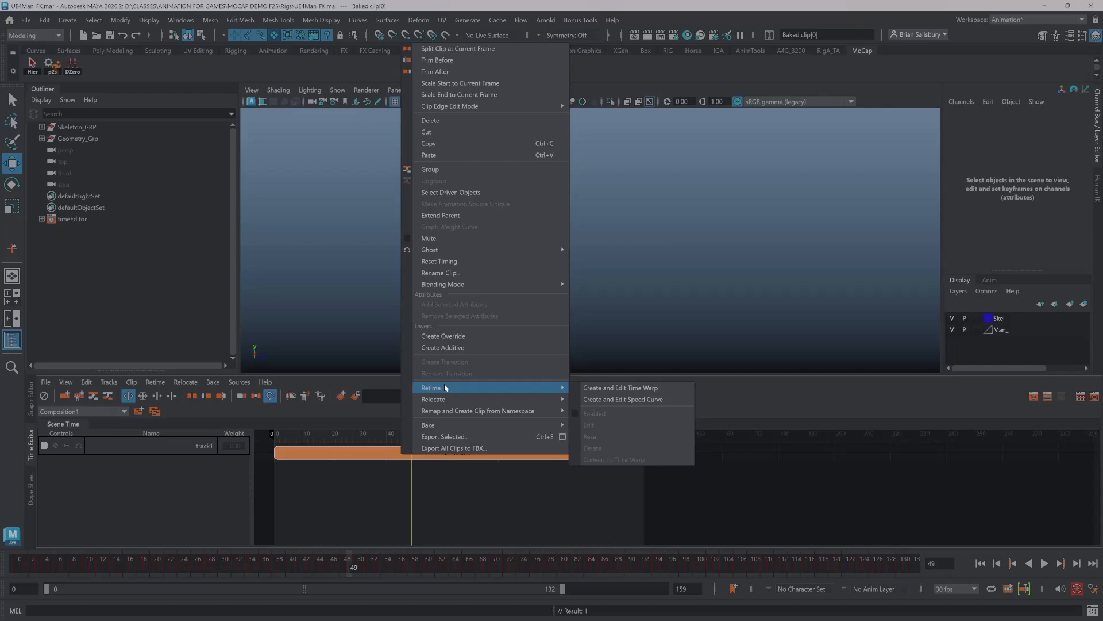
{"action": "left_click", "coordinate": [454, 273]}
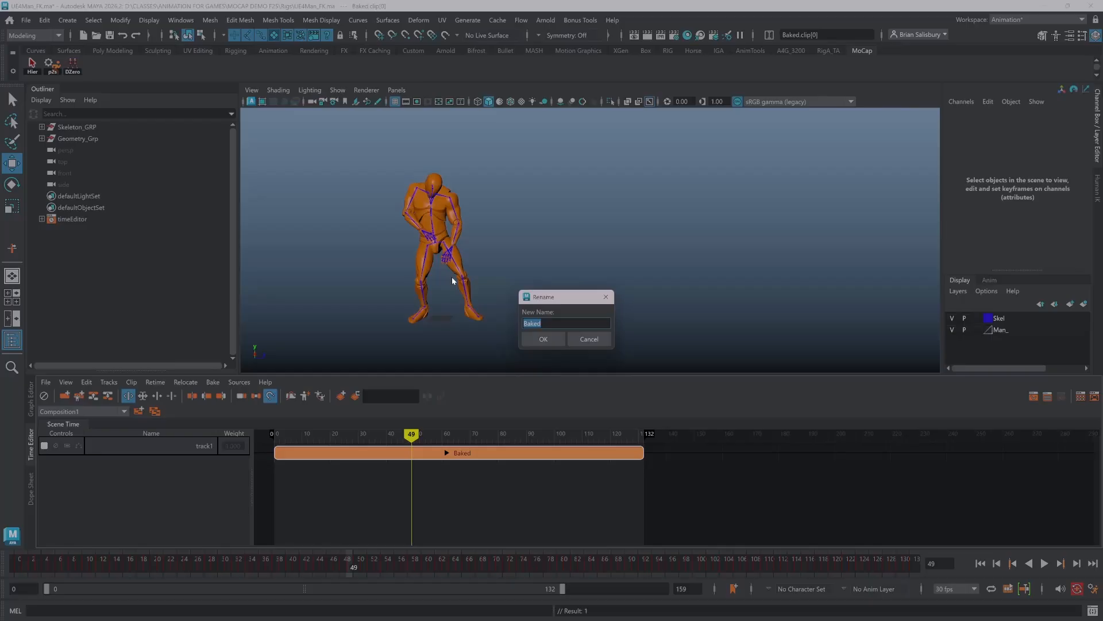
{"action": "type", "text": "can"}
{"action": "key", "text": "BackSpace"}
{"action": "key", "text": "BackSpace"}
{"action": "type", "text": "Dance_14.3"}
{"action": "left_click", "coordinate": [541, 340]}
- Export the selected baked clip as Dance_14.3.fbx into the MOCAP DEMO F25 Clips folder
{"action": "right_click", "coordinate": [508, 458]}
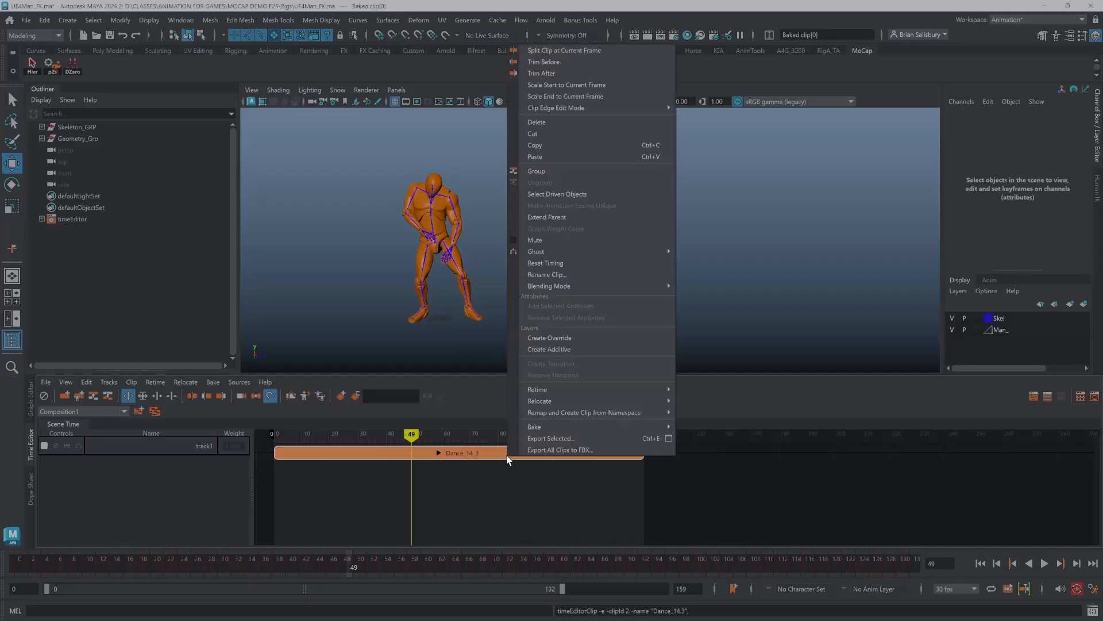
{"action": "left_click", "coordinate": [668, 438]}
{"action": "left_click", "coordinate": [656, 327]}
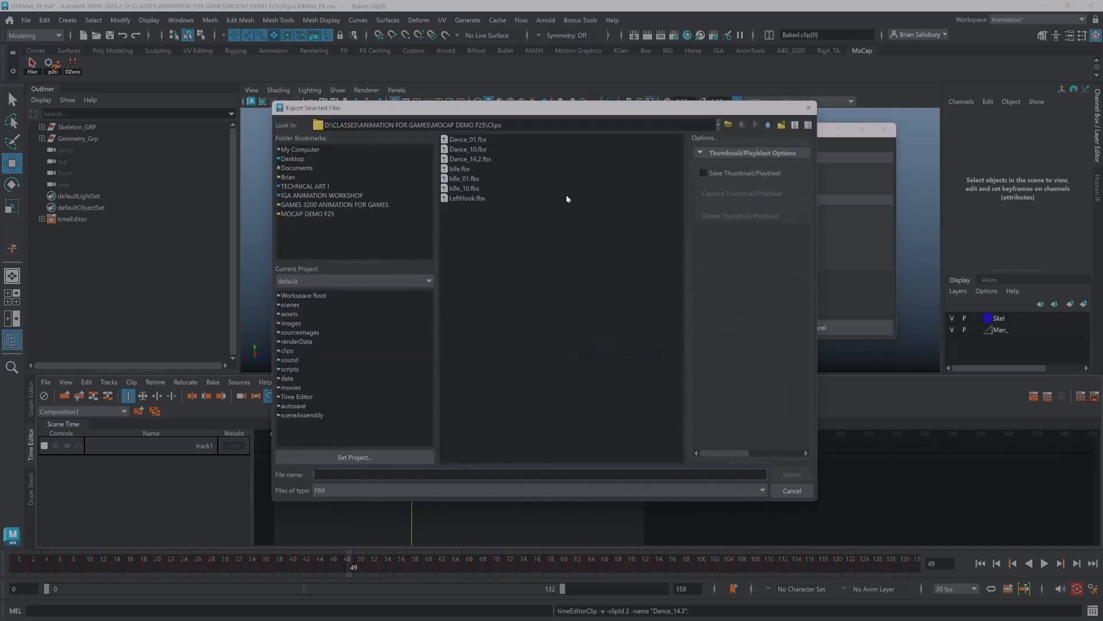
{"action": "left_click", "coordinate": [483, 160]}
{"action": "left_click", "coordinate": [356, 474]}
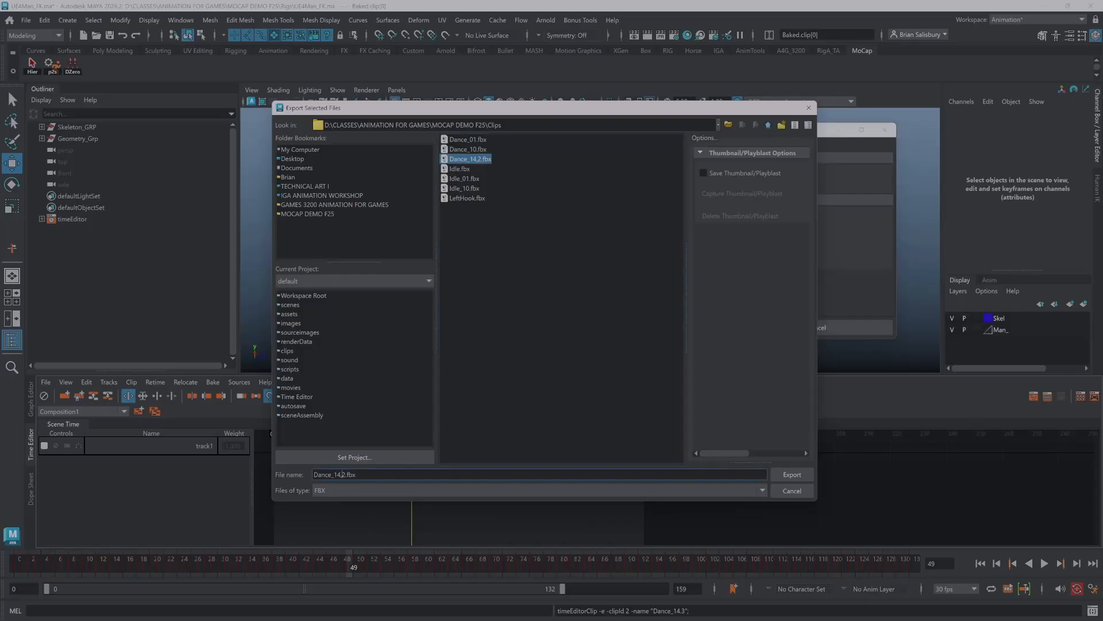
{"action": "key", "text": "BackSpace"}
{"action": "key", "text": "BackSpace"}
{"action": "type", "text": ".3"}
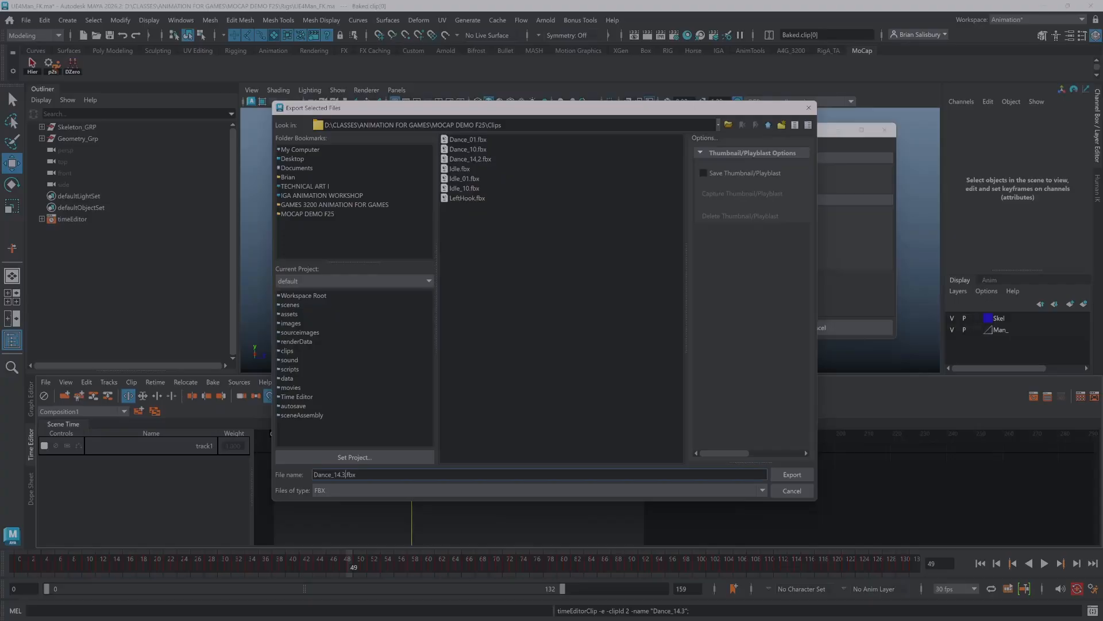
{"action": "left_click", "coordinate": [793, 475]}
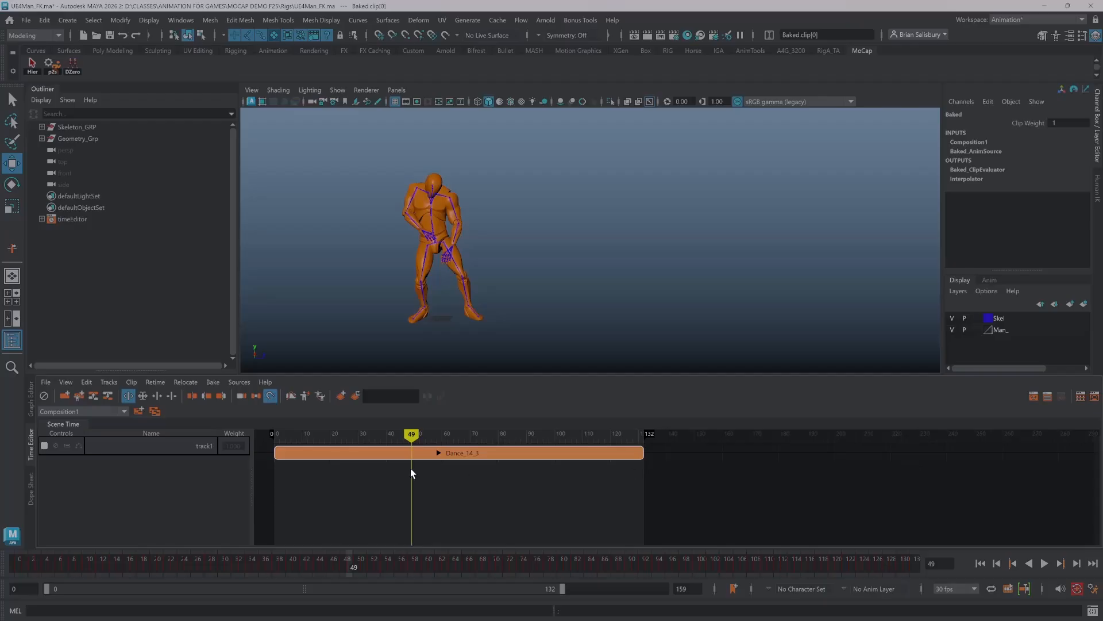
- Scrub the baked clip to frame 24 and expand it to examine its Skeleton_GRP group track
{"action": "left_click_drag", "start_coordinate": [411, 434], "coordinate": [347, 391]}
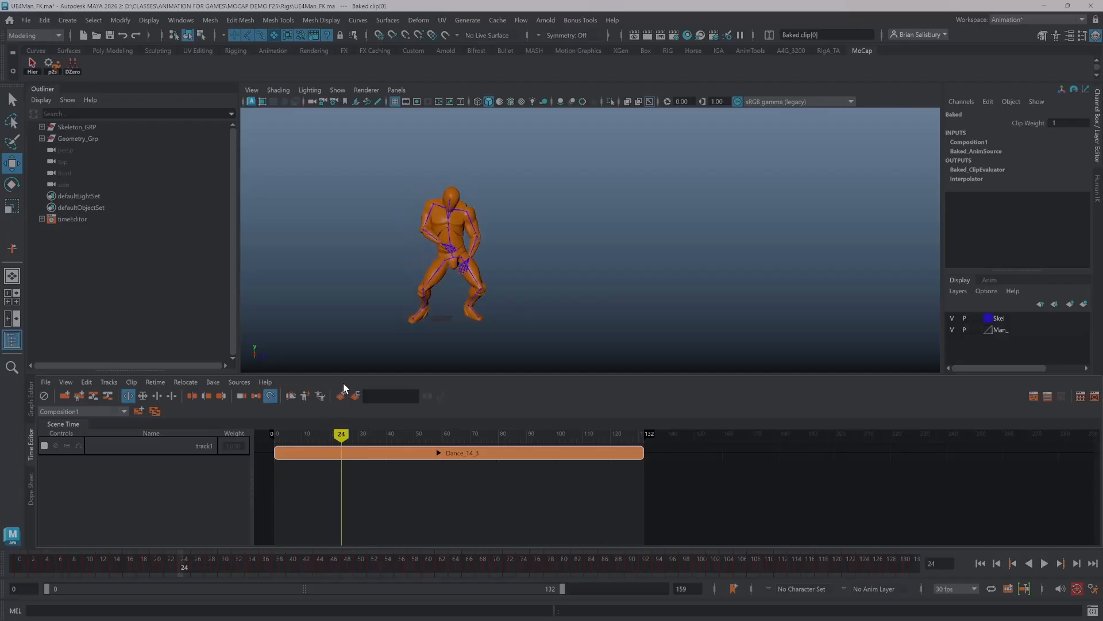
{"action": "left_click", "coordinate": [437, 453]}
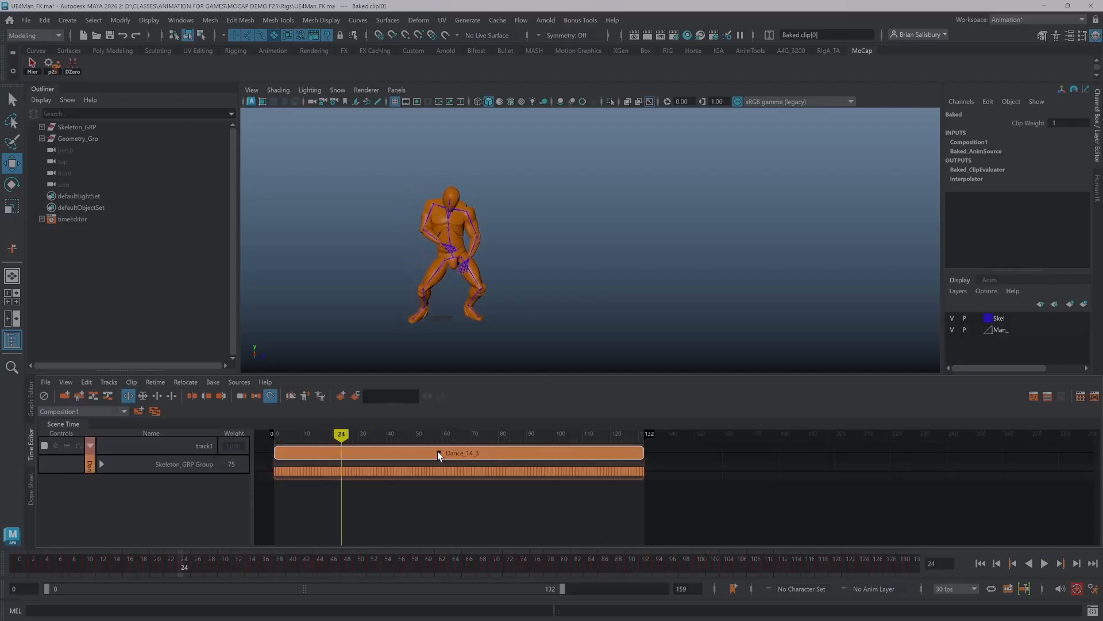
{"action": "left_click", "coordinate": [438, 454]}
{"action": "left_click", "coordinate": [437, 452]}
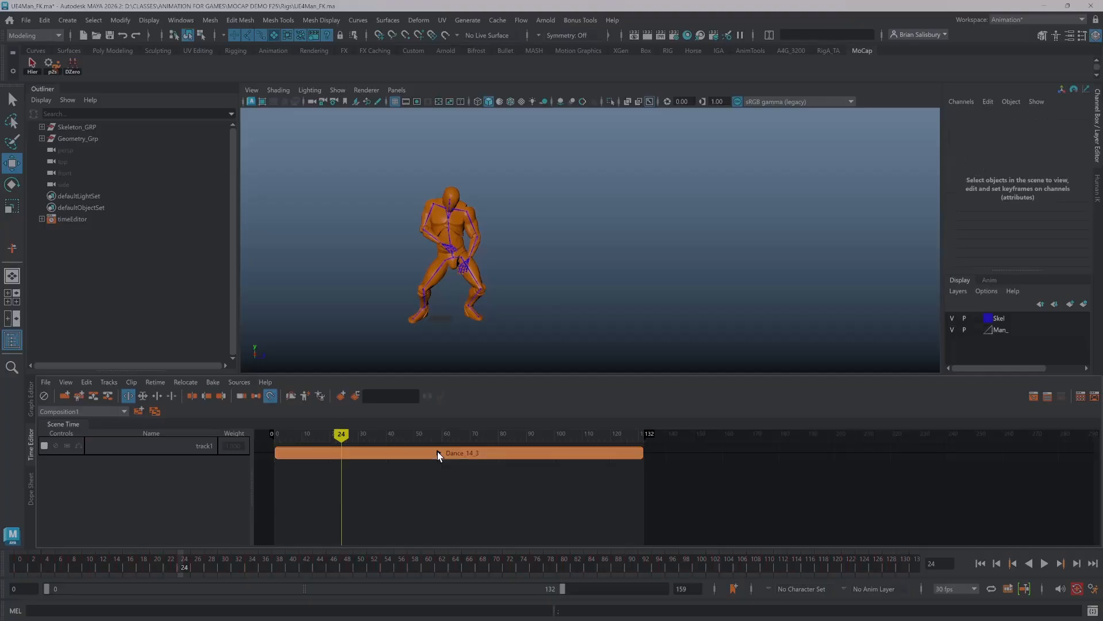
{"action": "left_click", "coordinate": [438, 453]}
{"action": "right_click", "coordinate": [438, 453]}
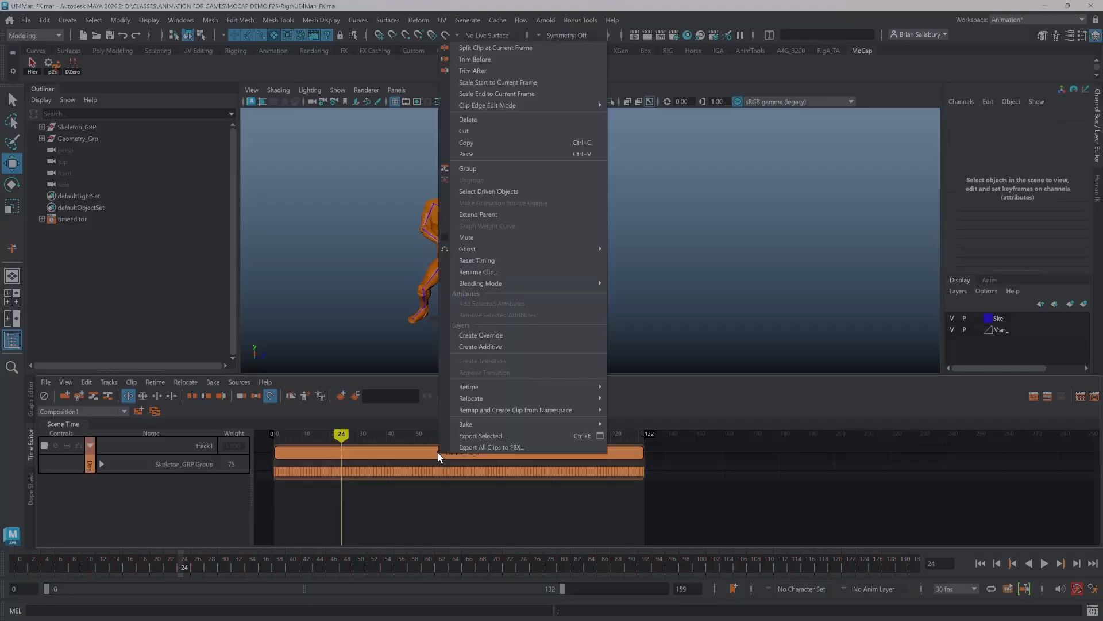
{"action": "left_click", "coordinate": [405, 452]}
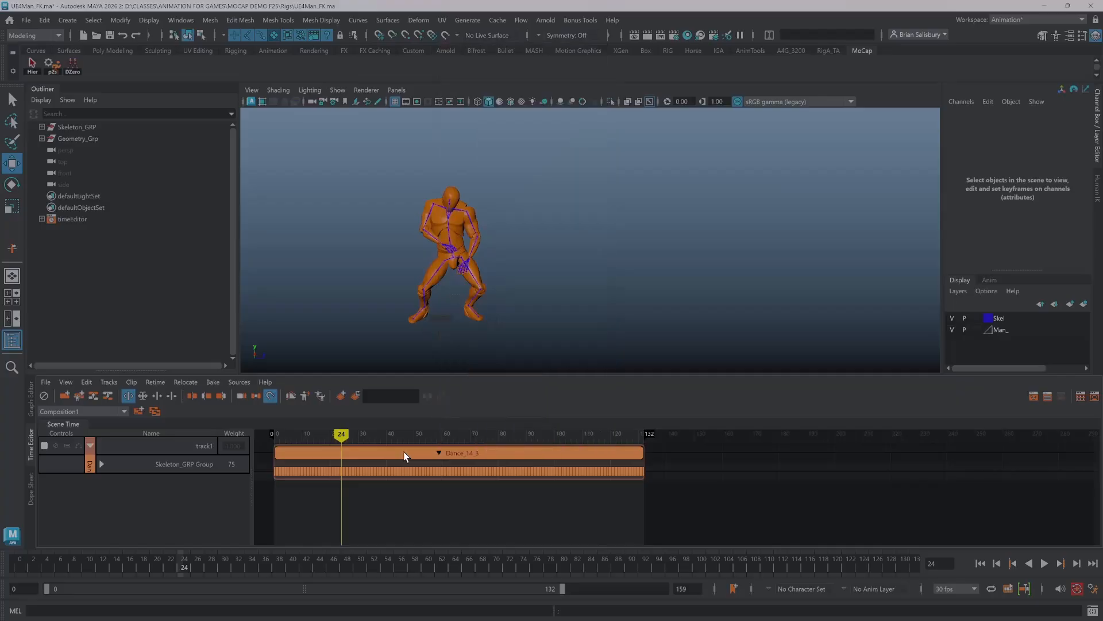
- Collapse the group track of the Dance_14_3 clip
{"action": "right_click", "coordinate": [438, 455]}
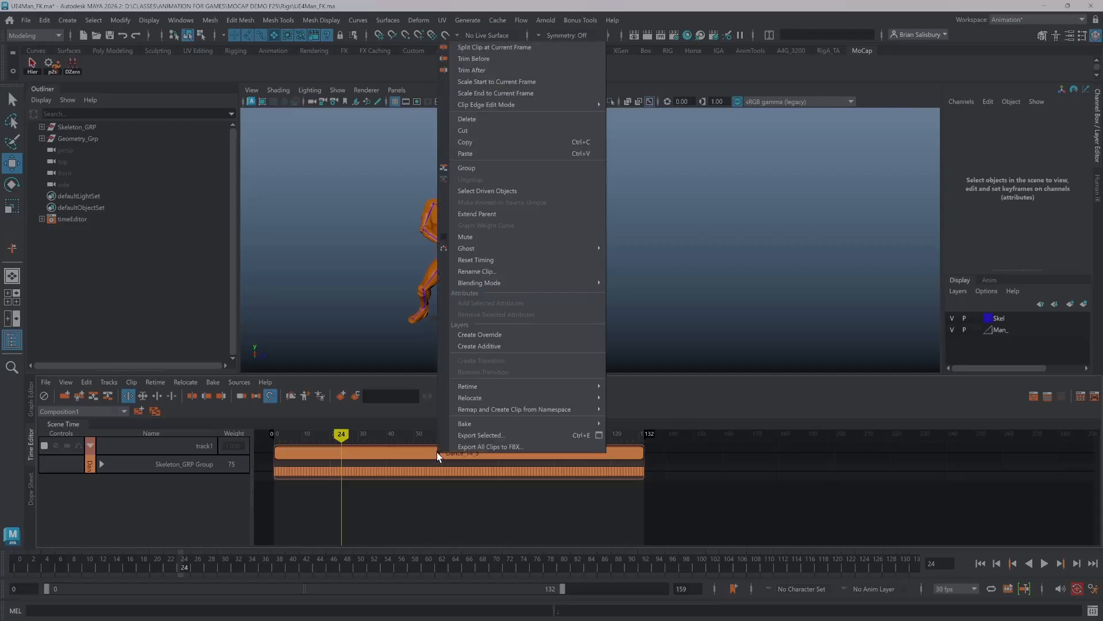
{"action": "left_click", "coordinate": [416, 453]}
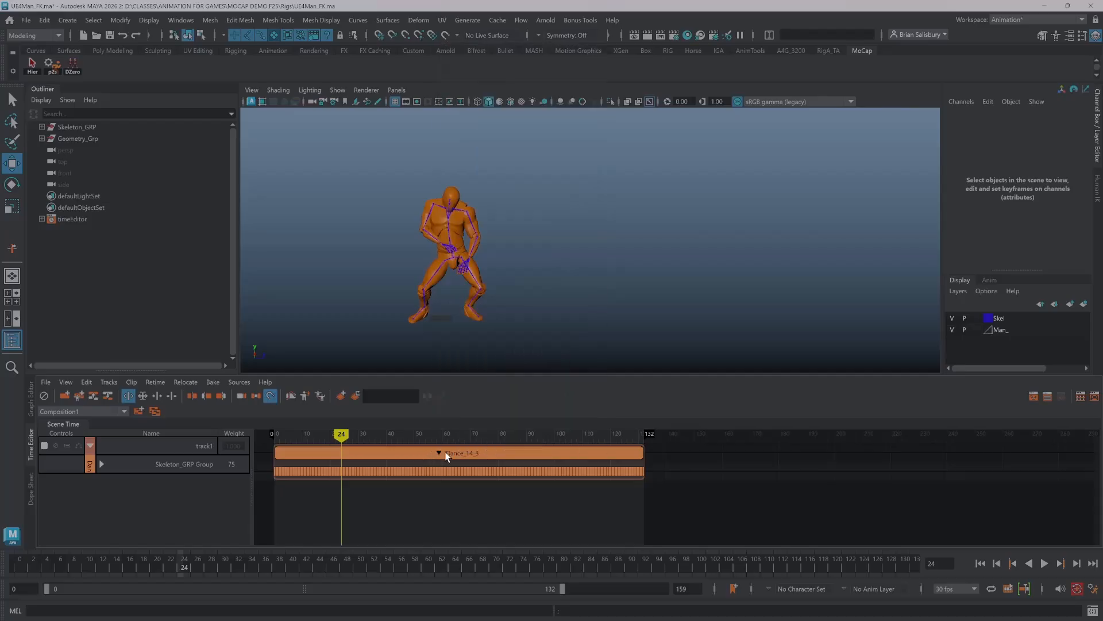
{"action": "left_click", "coordinate": [439, 452]}
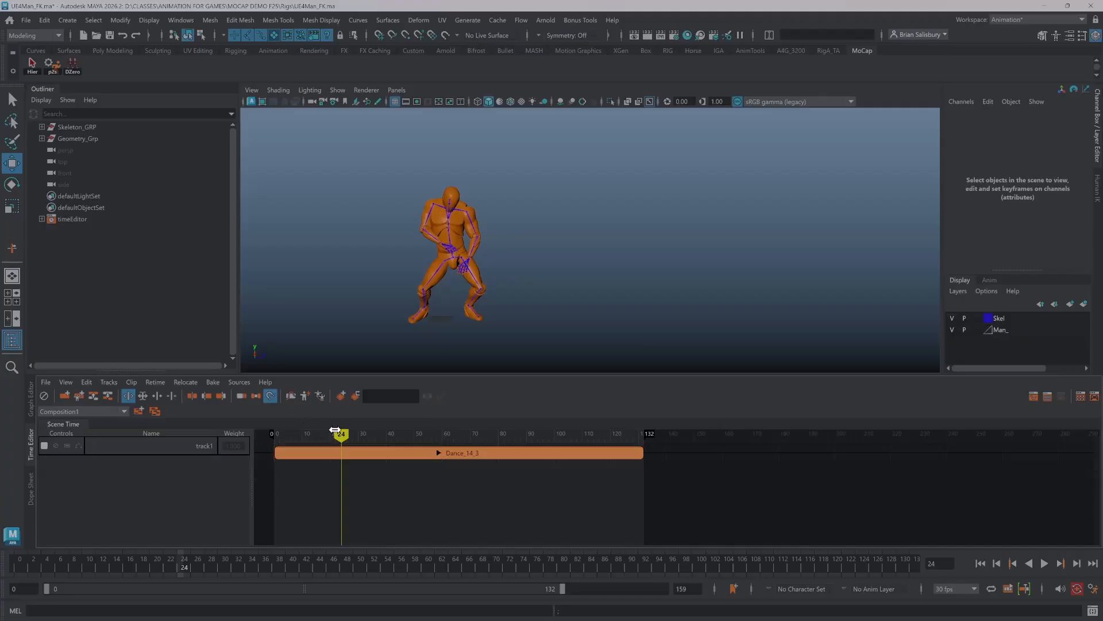
- Scrub and play through the Dance_14_3 clip from frame 24 to its end to review the retimed dance
{"action": "left_click_drag", "start_coordinate": [334, 431], "coordinate": [453, 397]}
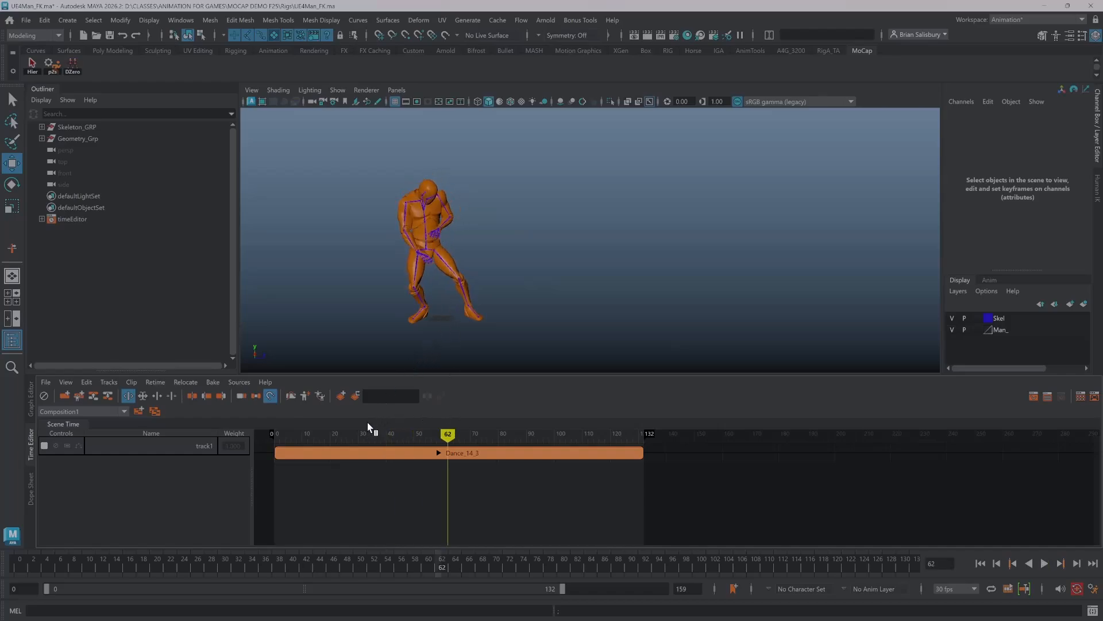
{"action": "left_click_drag", "start_coordinate": [447, 436], "coordinate": [647, 378]}
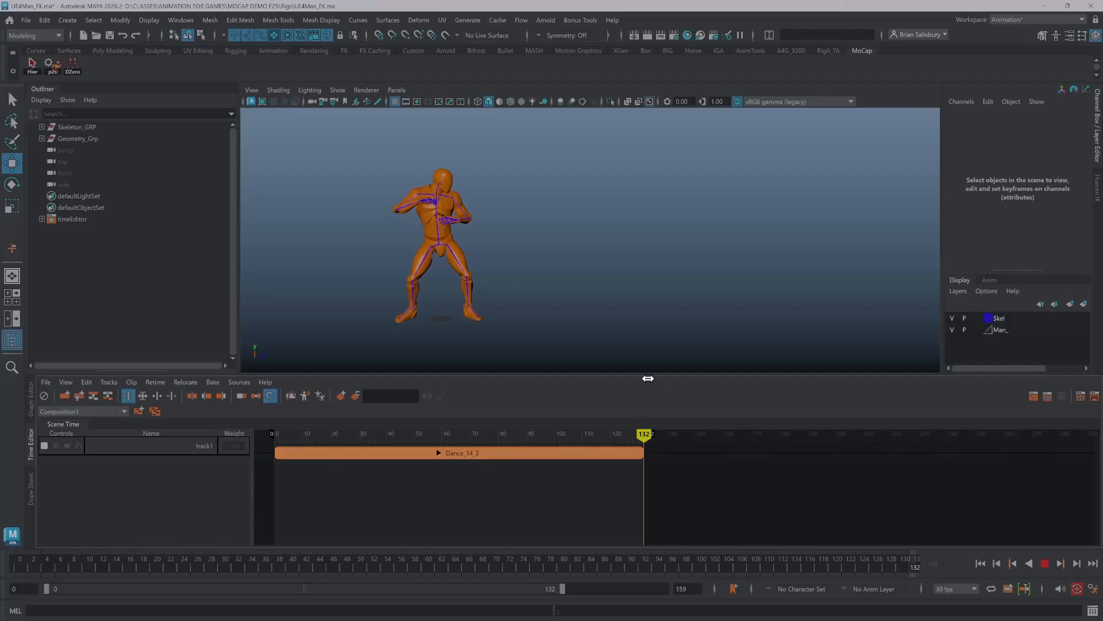
{"action": "left_click_drag", "start_coordinate": [648, 378], "coordinate": [632, 354]}
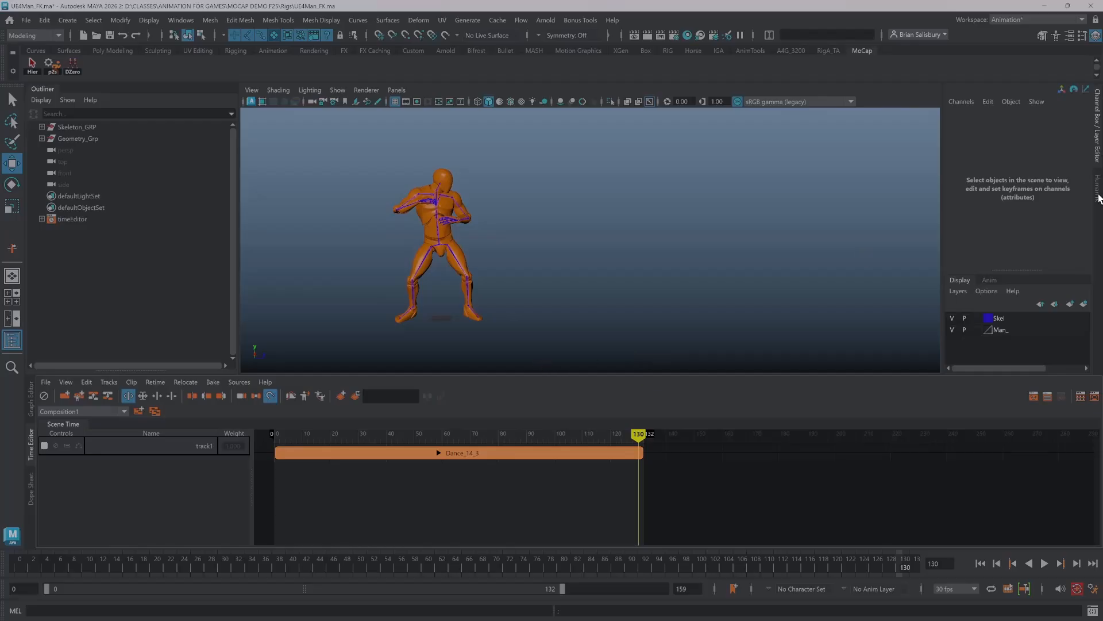
- Show the Human IK character settings and set the current character to None
{"action": "left_click", "coordinate": [1098, 196]}
{"action": "left_click", "coordinate": [965, 131]}
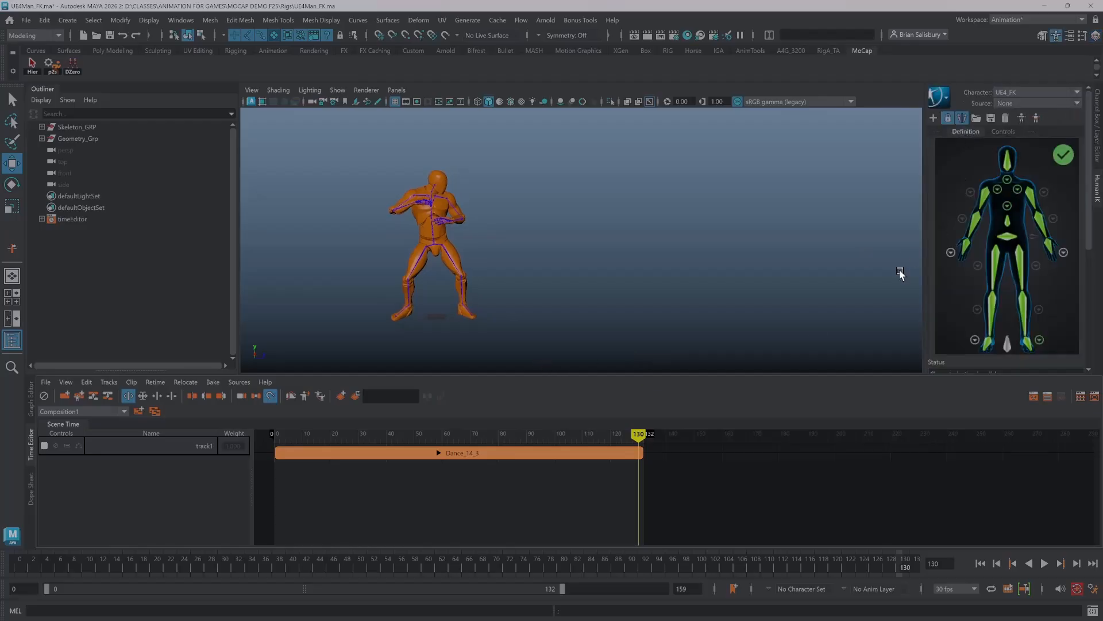
{"action": "left_click", "coordinate": [1025, 92]}
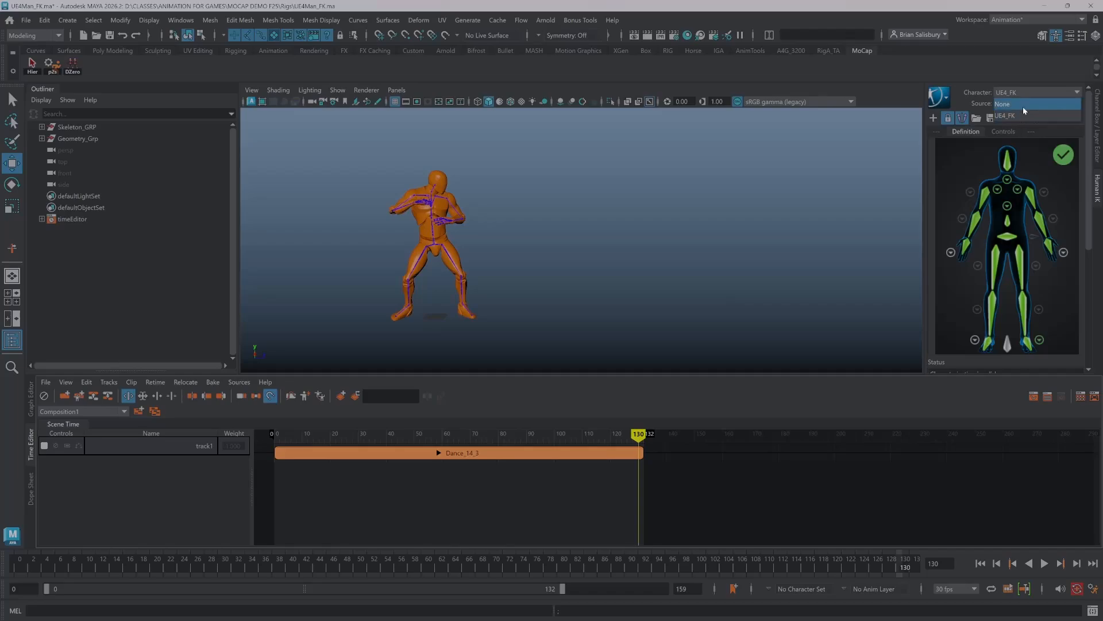
{"action": "left_click", "coordinate": [1023, 108]}
{"action": "left_click", "coordinate": [1021, 92]}
{"action": "left_click", "coordinate": [1018, 104]}
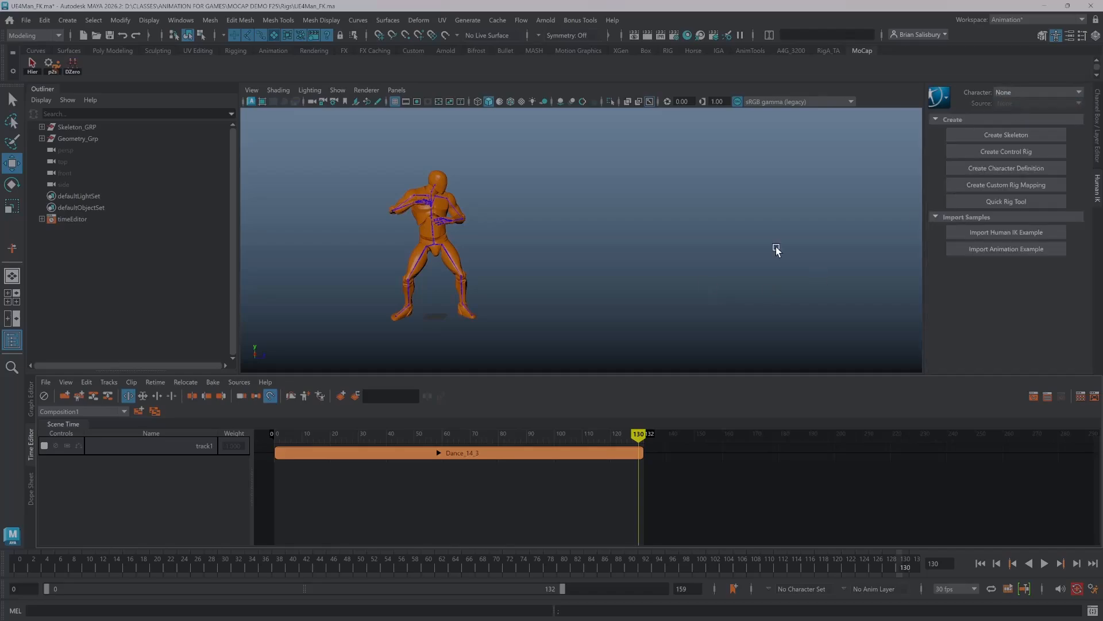
- Scrub the dance back and forward to frame 132, and set the Human IK character to UE4_FK
{"action": "left_click_drag", "start_coordinate": [639, 435], "coordinate": [509, 435]}
{"action": "left_click_drag", "start_coordinate": [529, 391], "coordinate": [647, 384]}
{"action": "left_click", "coordinate": [1015, 93]}
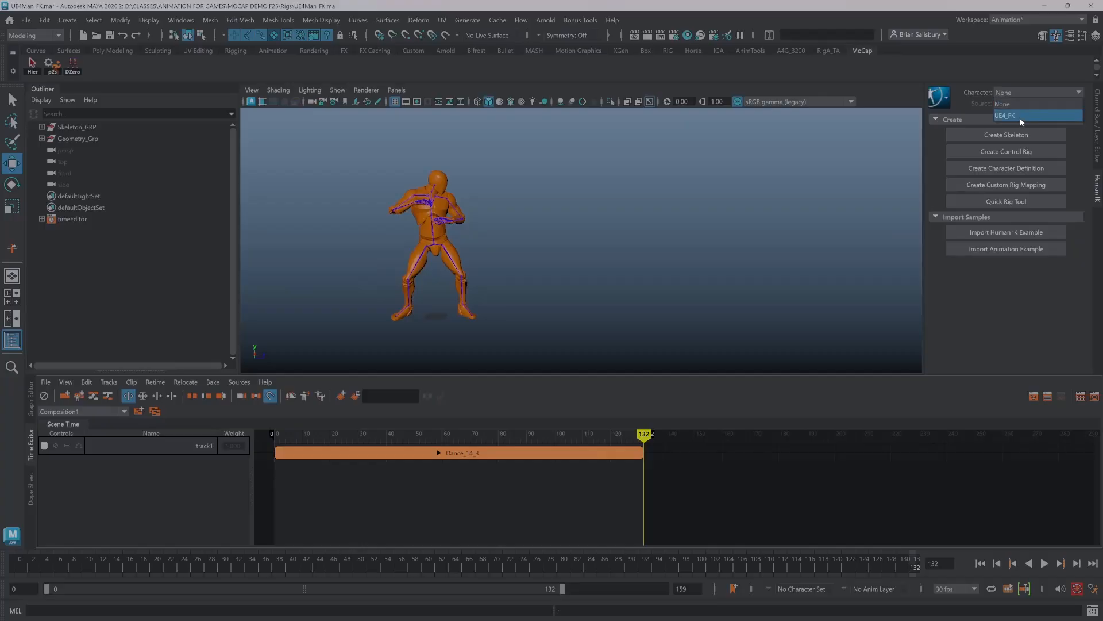
{"action": "left_click", "coordinate": [1021, 117]}
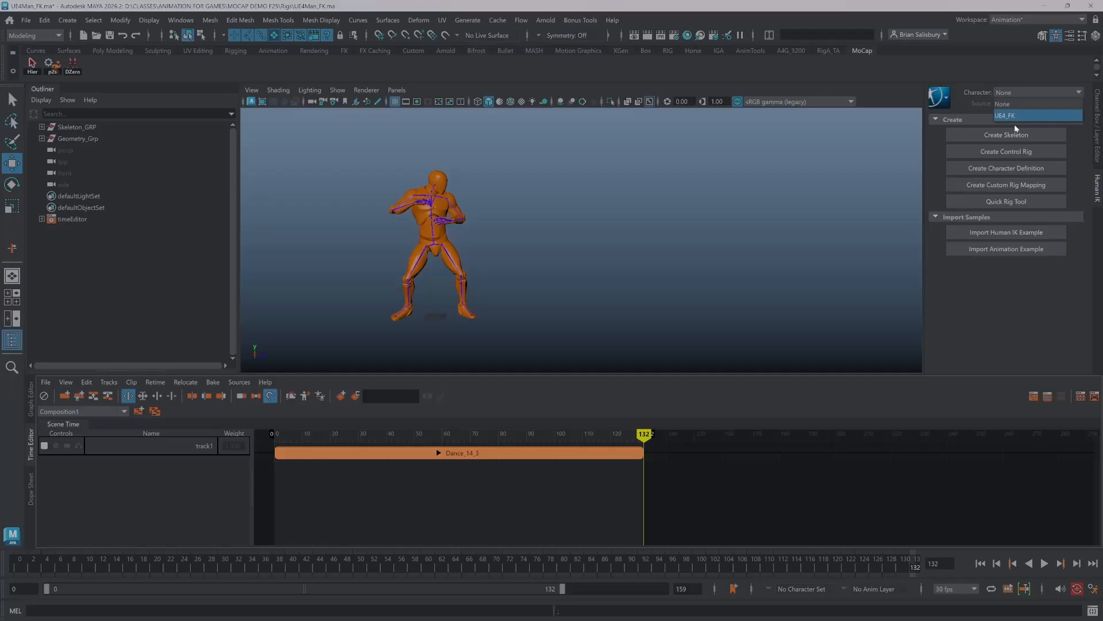